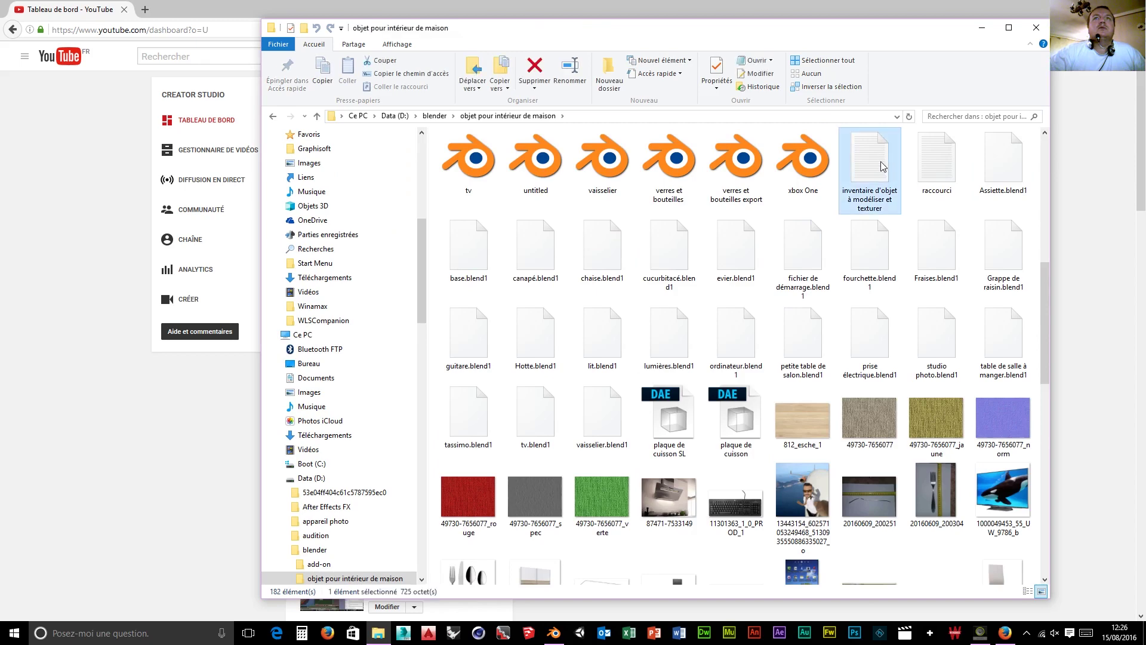
# - Open the text file "inventaire d'objet à modéliser et texturer", close the file browser, and prefix the casserole line with "XX -"
pyautogui.doubleClick(867, 169)
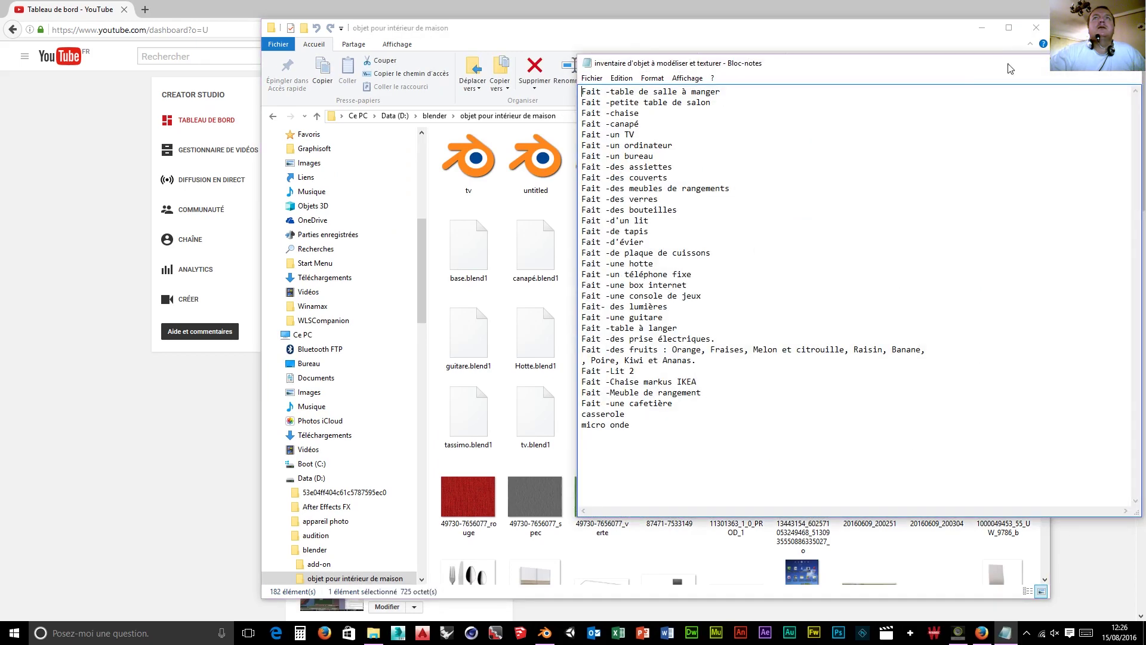
pyautogui.click(1036, 27)
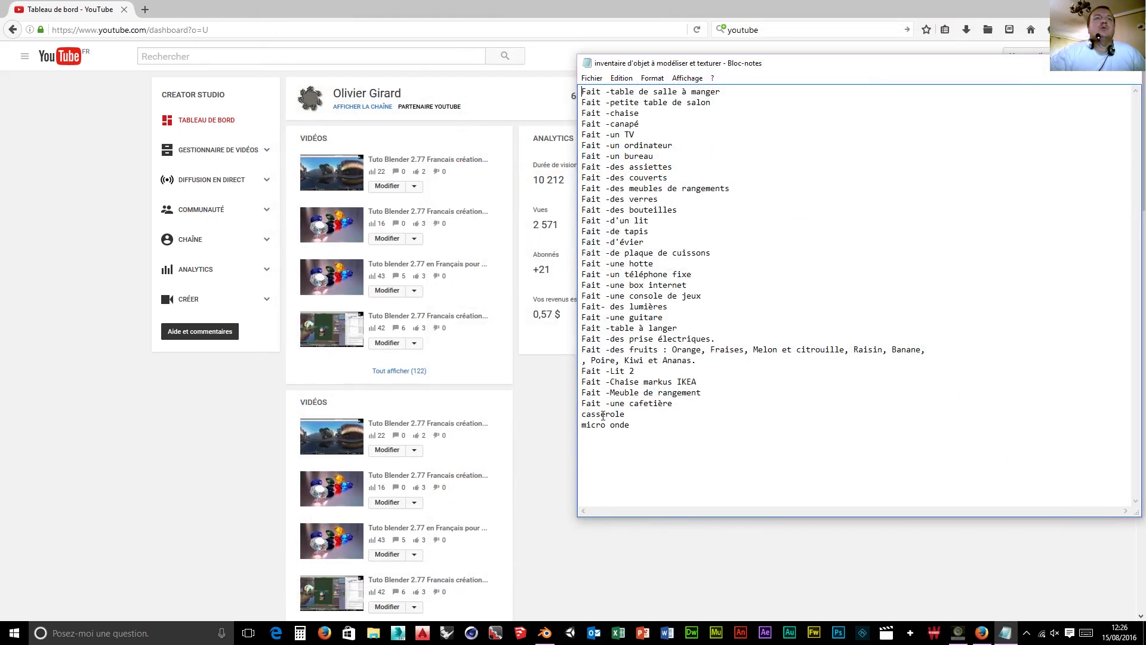
pyautogui.moveTo(598, 409); pyautogui.dragTo(582, 403)
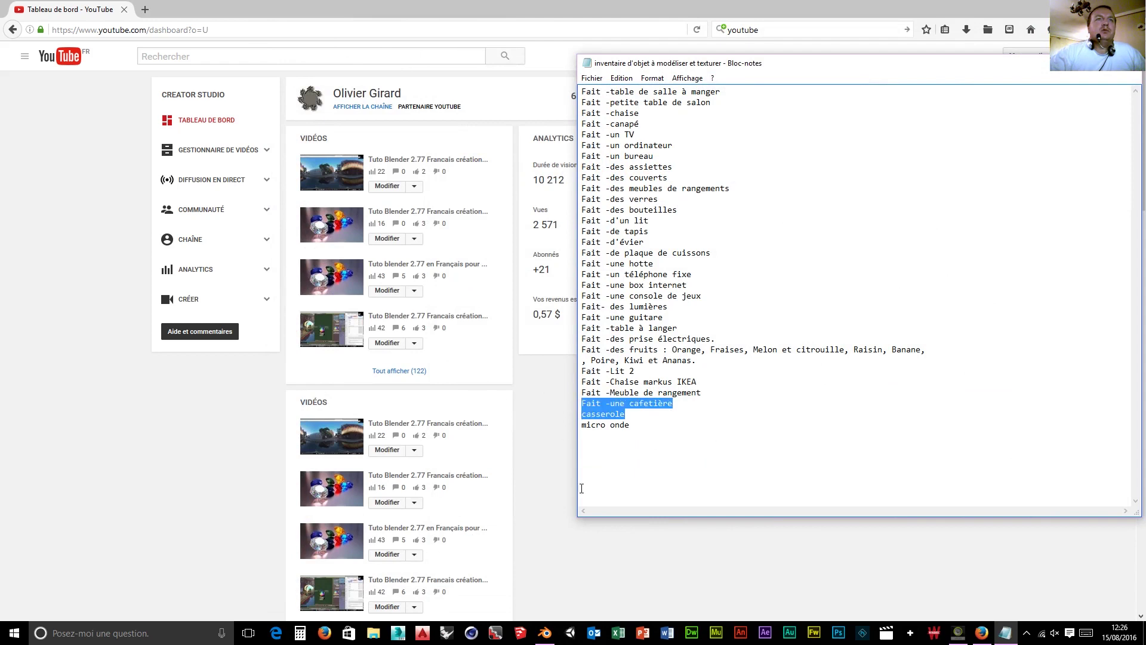
pyautogui.click(618, 478)
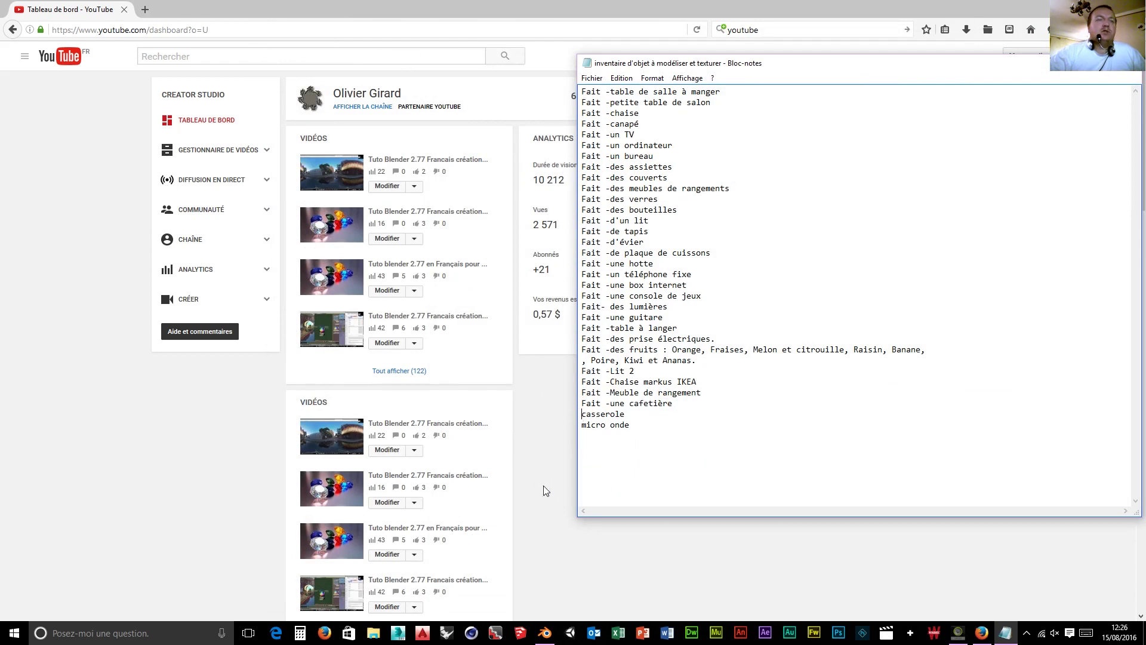
pyautogui.write('XX -')
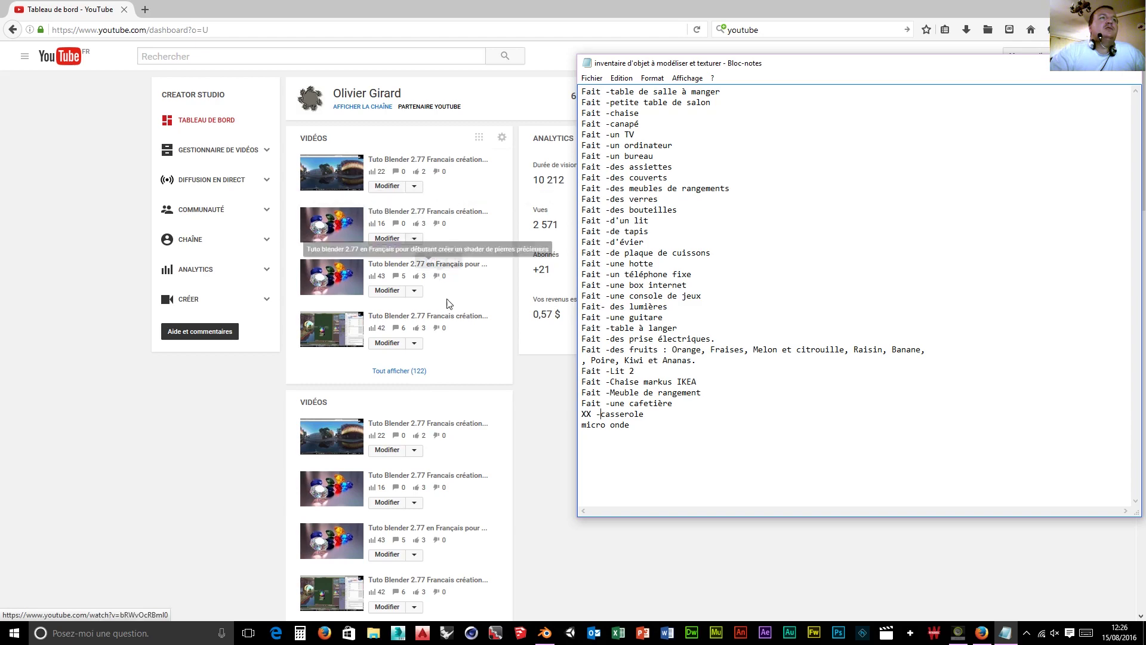
# - Switch to Blender and add a cube mesh to the scene
pyautogui.scroll(-2, 390, 502)
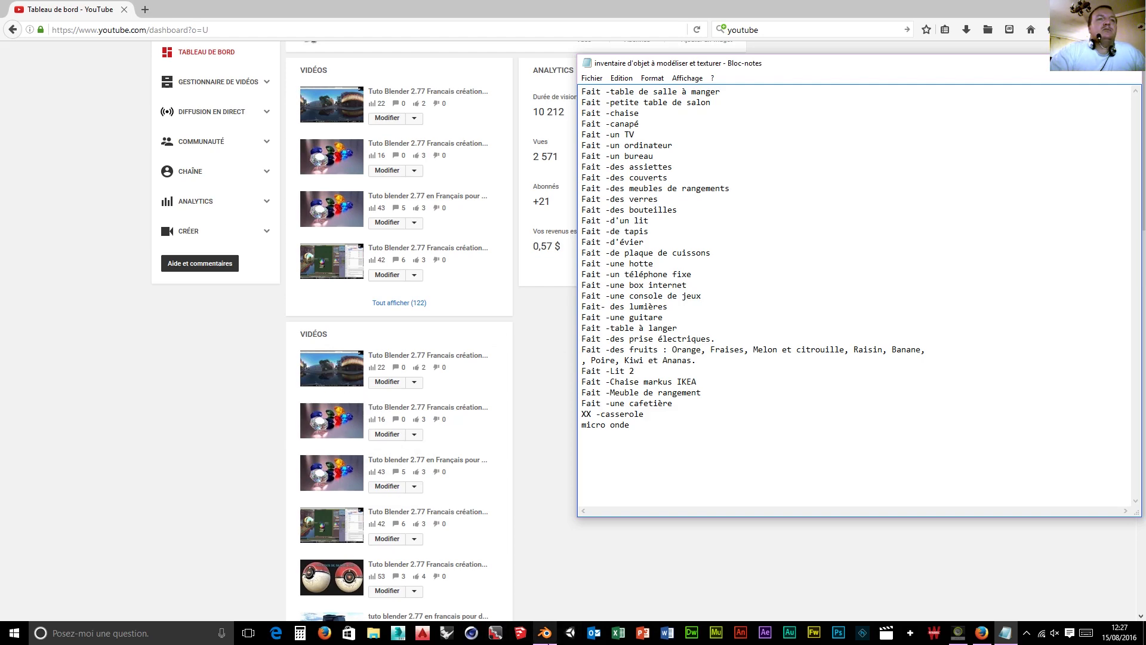
pyautogui.click(545, 633)
pyautogui.hotkey('shift', 'a')
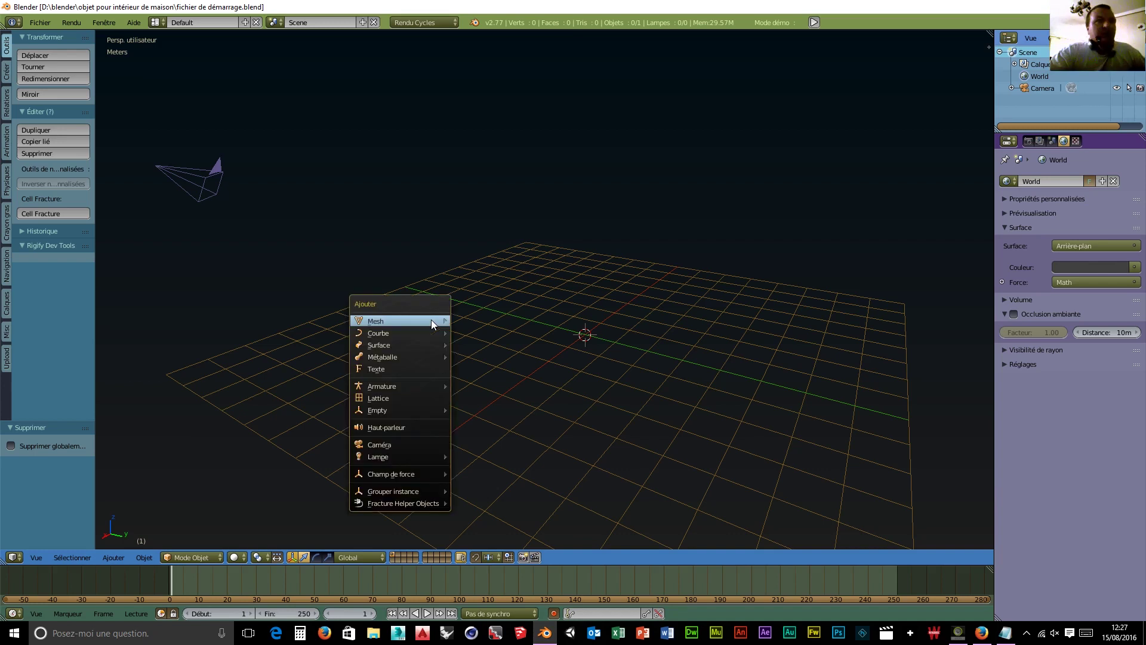
pyautogui.moveTo(407, 344)
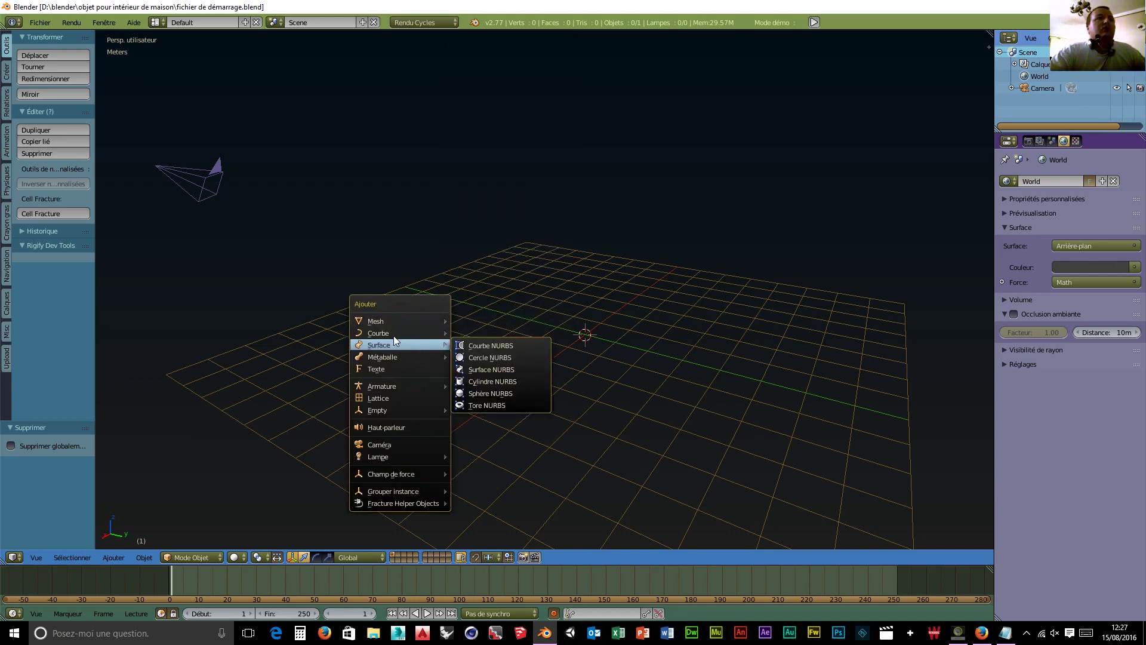
pyautogui.moveTo(388, 321)
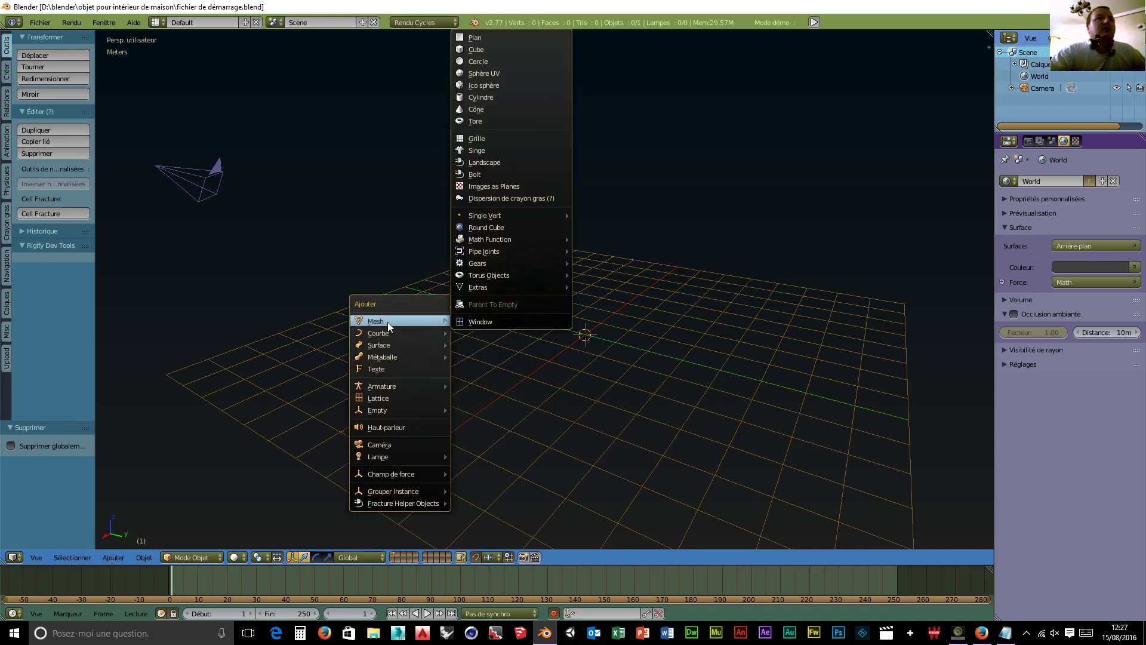
pyautogui.click(496, 49)
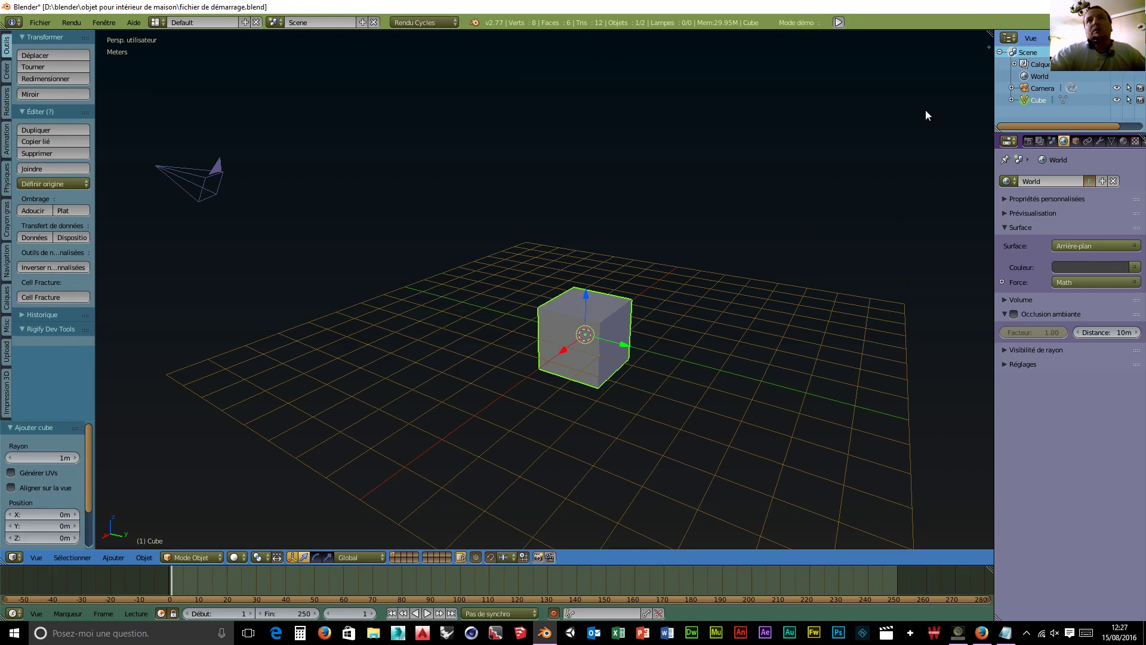
# - Split the 3D view into two areas and turn the new area into a node editor
pyautogui.moveTo(988, 33); pyautogui.dragTo(379, 77)
pyautogui.click(396, 557)
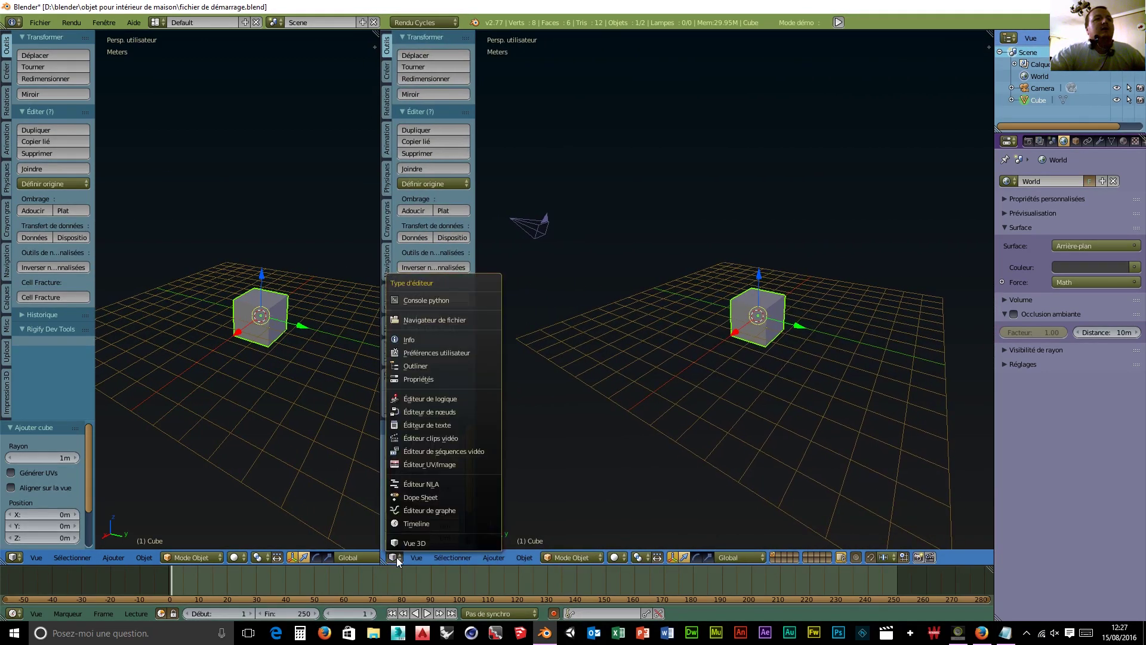
pyautogui.click(424, 412)
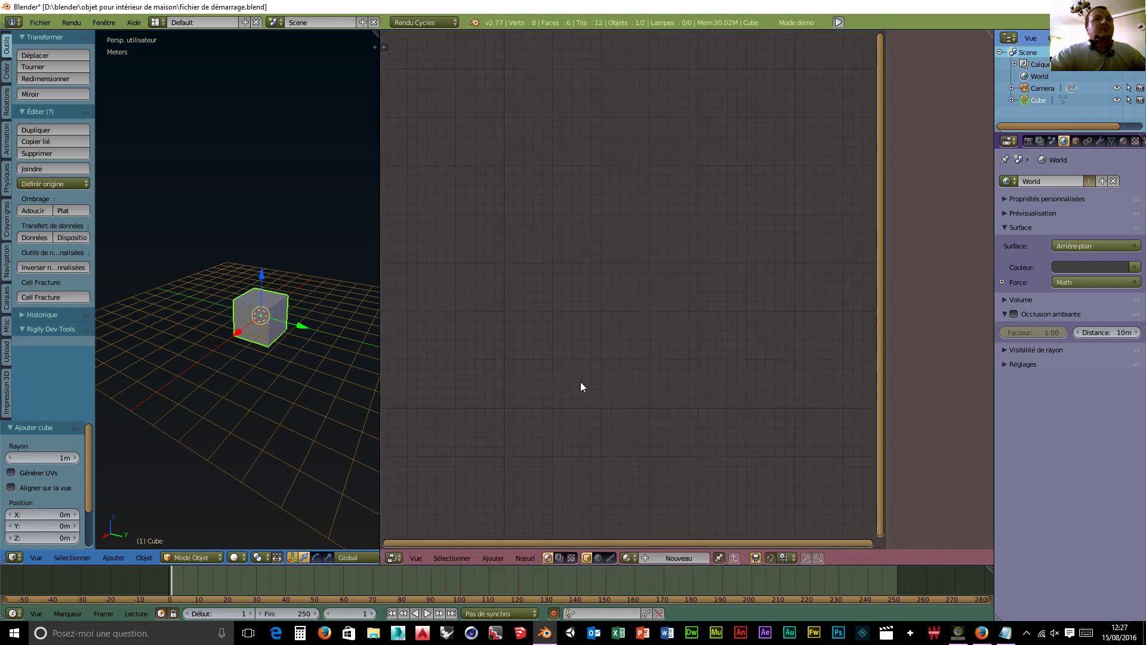
# - Create a new material on the cube and place a PBR Metal group node beside the diffuse BSDF node, opposite the material output
pyautogui.click(677, 555)
pyautogui.hotkey('shift', 'a')
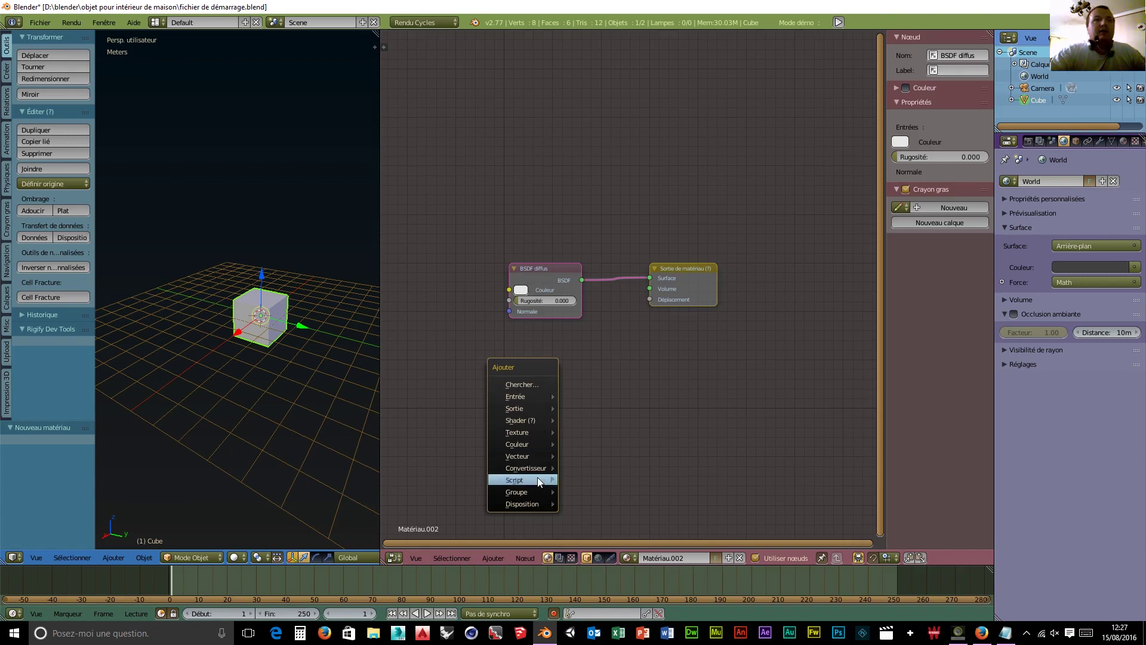
pyautogui.moveTo(520, 491)
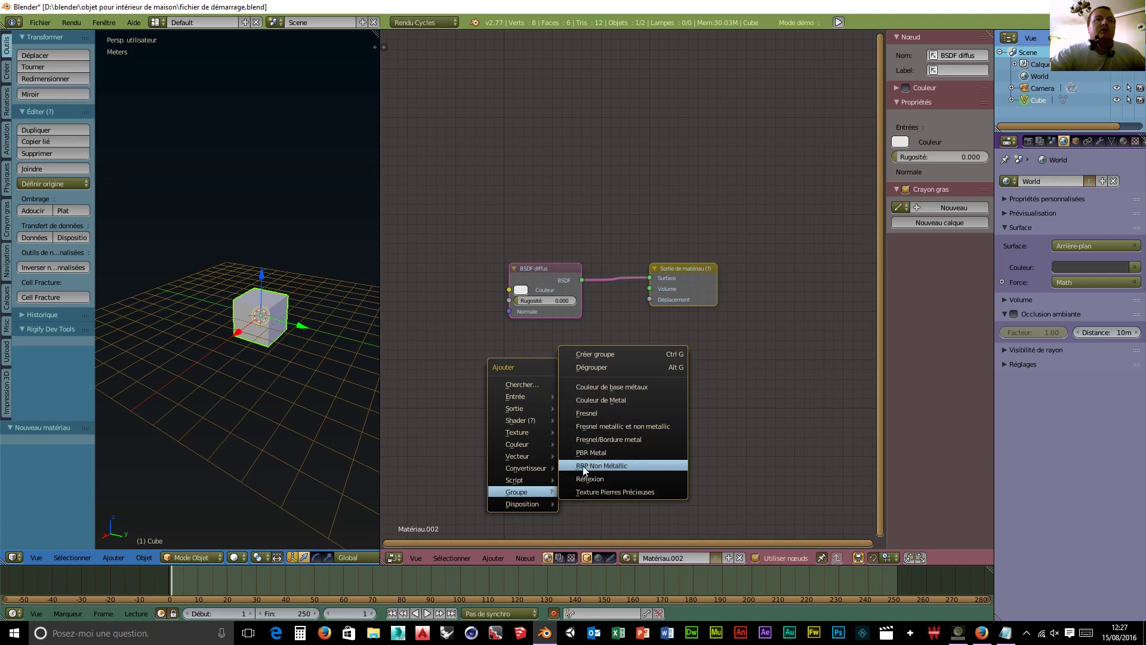
pyautogui.click(587, 452)
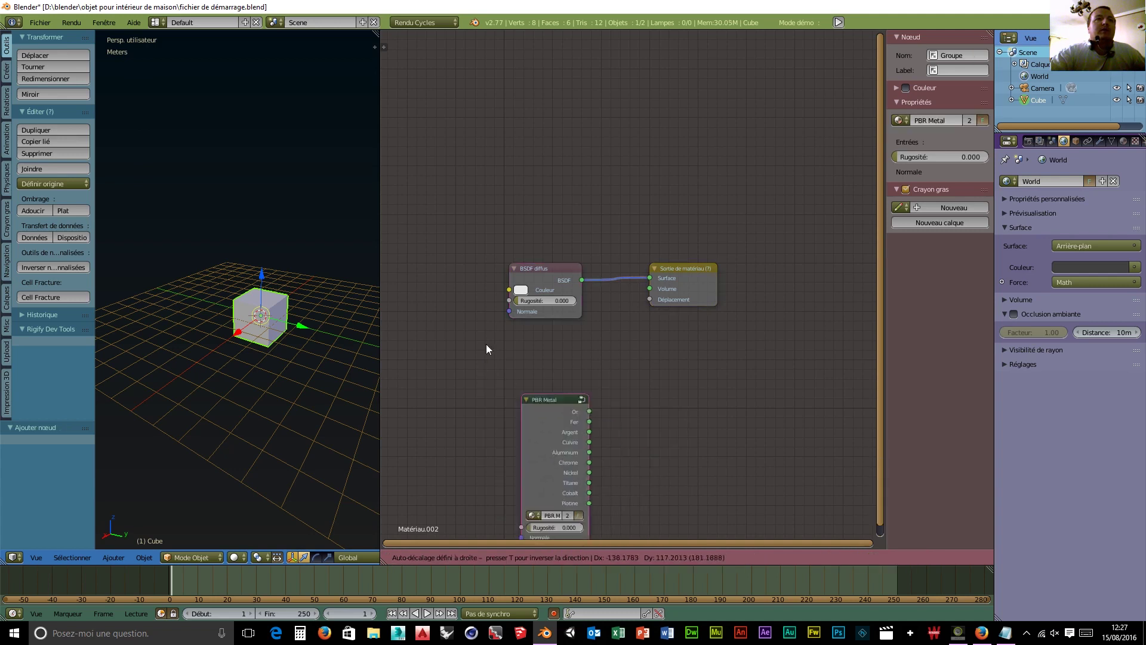
pyautogui.click(409, 222)
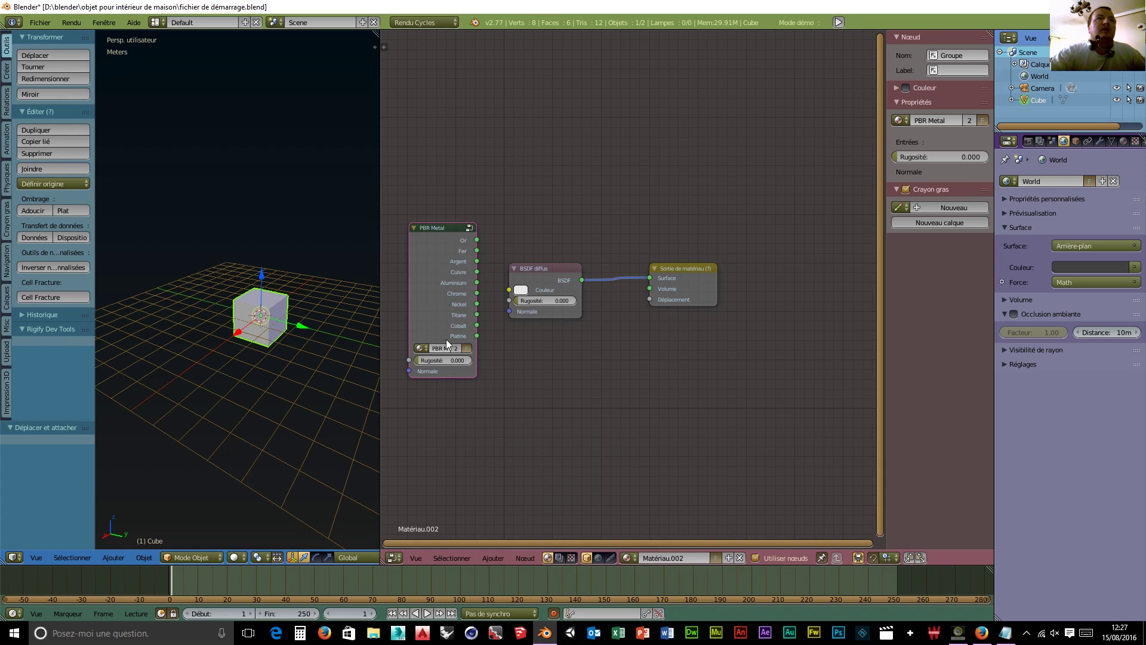
pyautogui.click(569, 269)
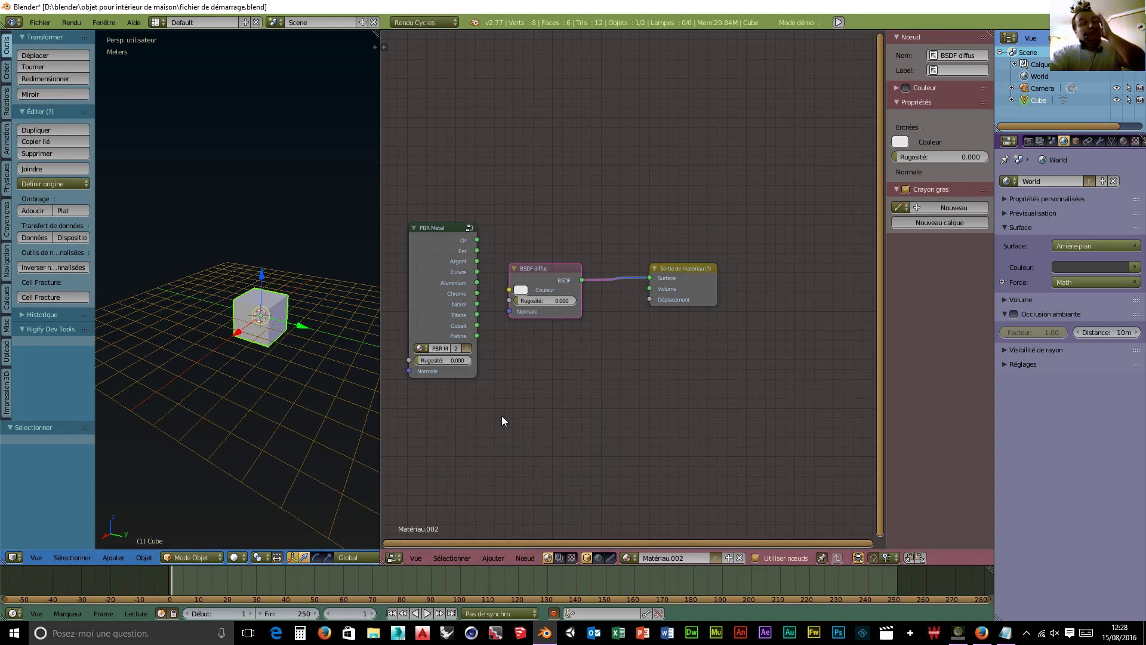
pyautogui.hotkey('shift', 'a')
pyautogui.moveTo(633, 446)
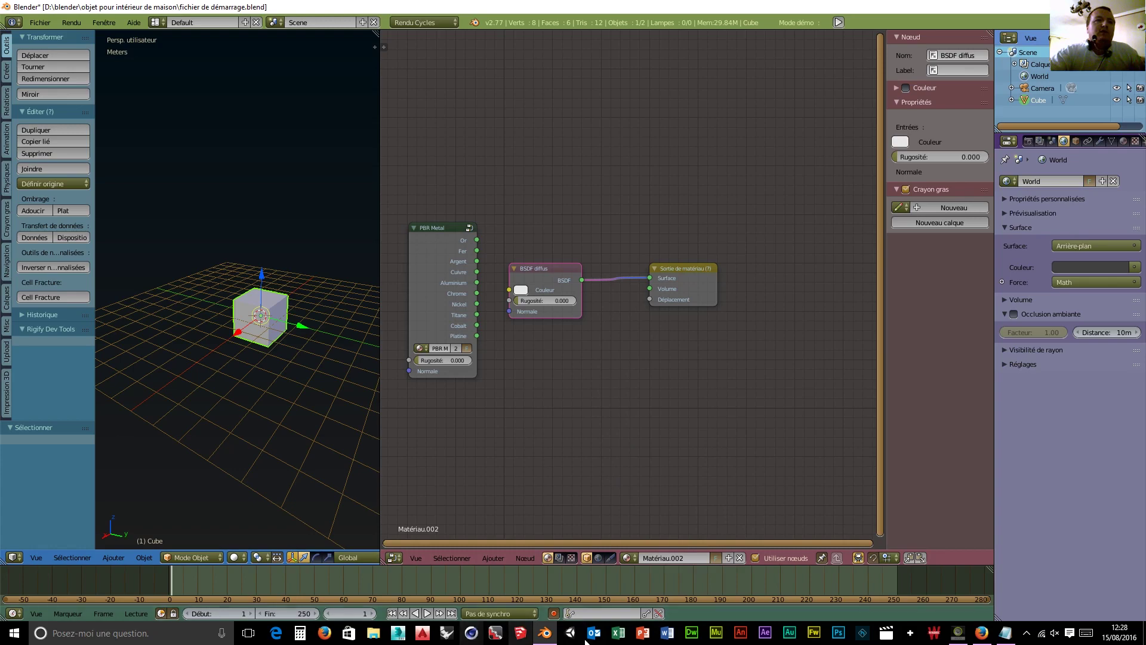
# - Switch to Firefox and look through the recent tutorial videos listed on the YouTube dashboard
pyautogui.click(955, 574)
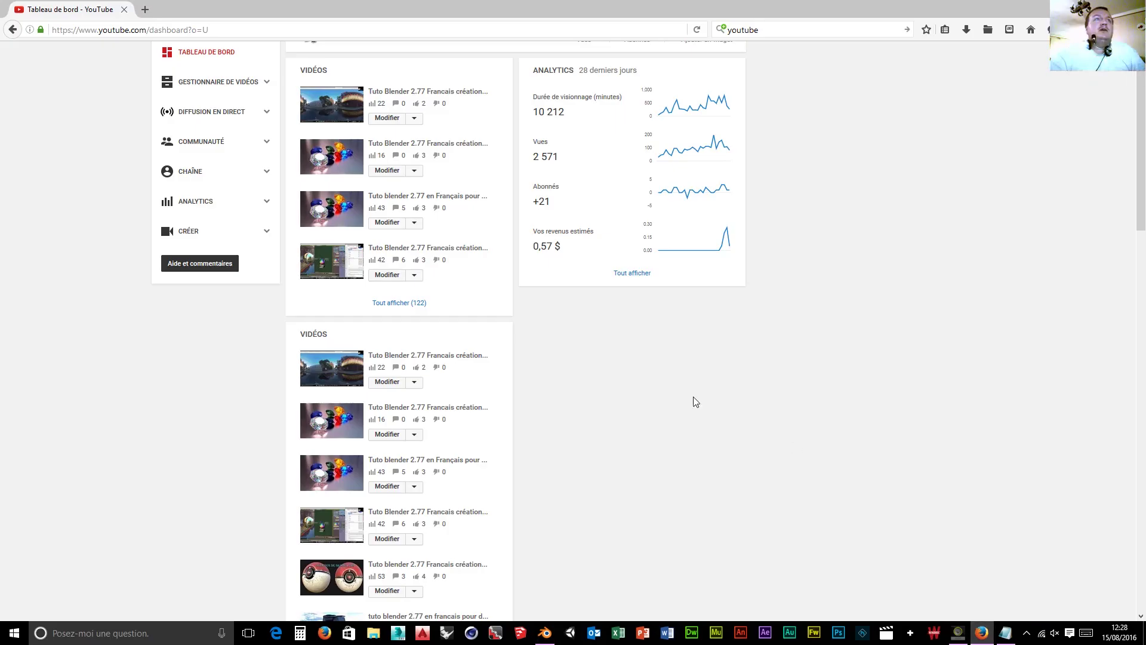
pyautogui.scroll(2, 417, 262)
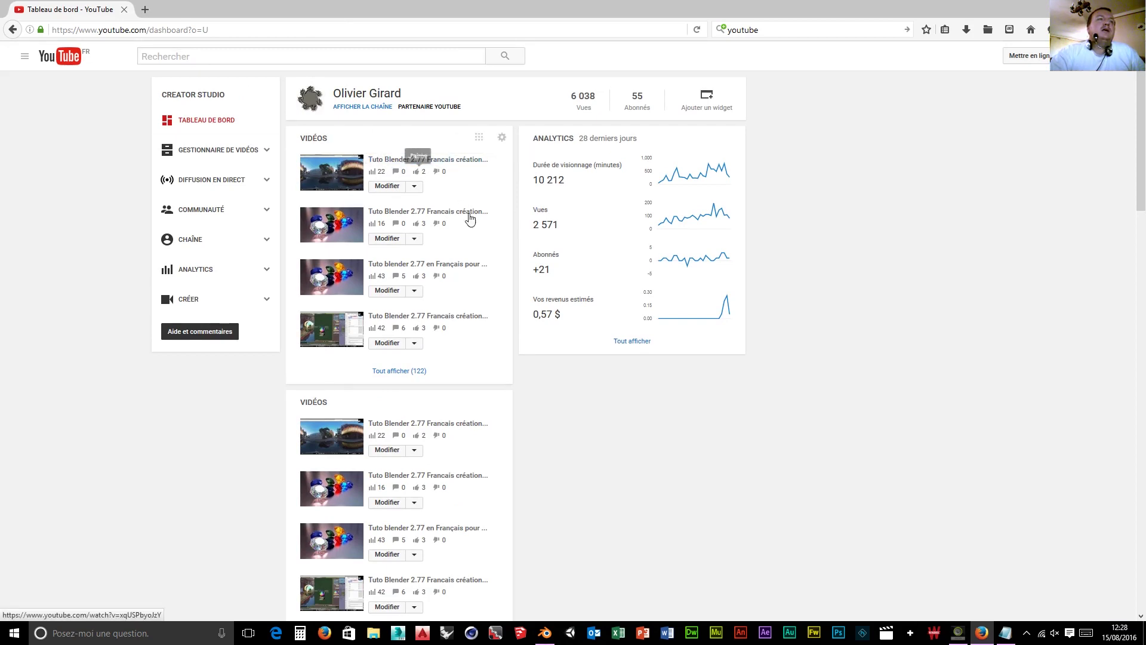
pyautogui.scroll(-5, 339, 169)
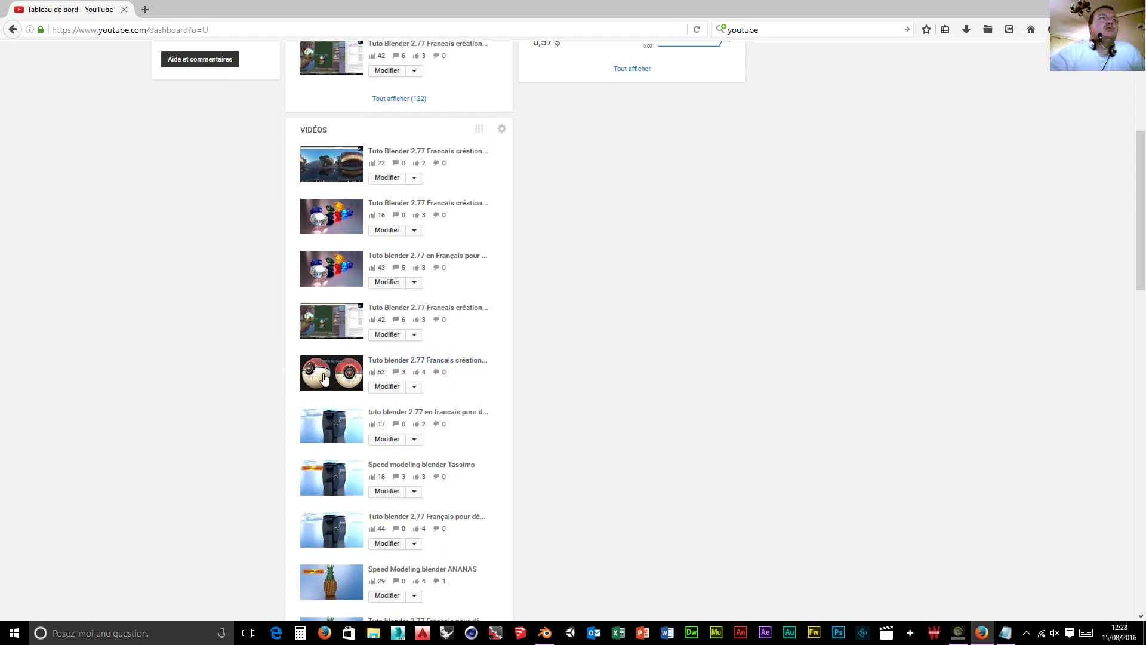
pyautogui.scroll(5, 325, 378)
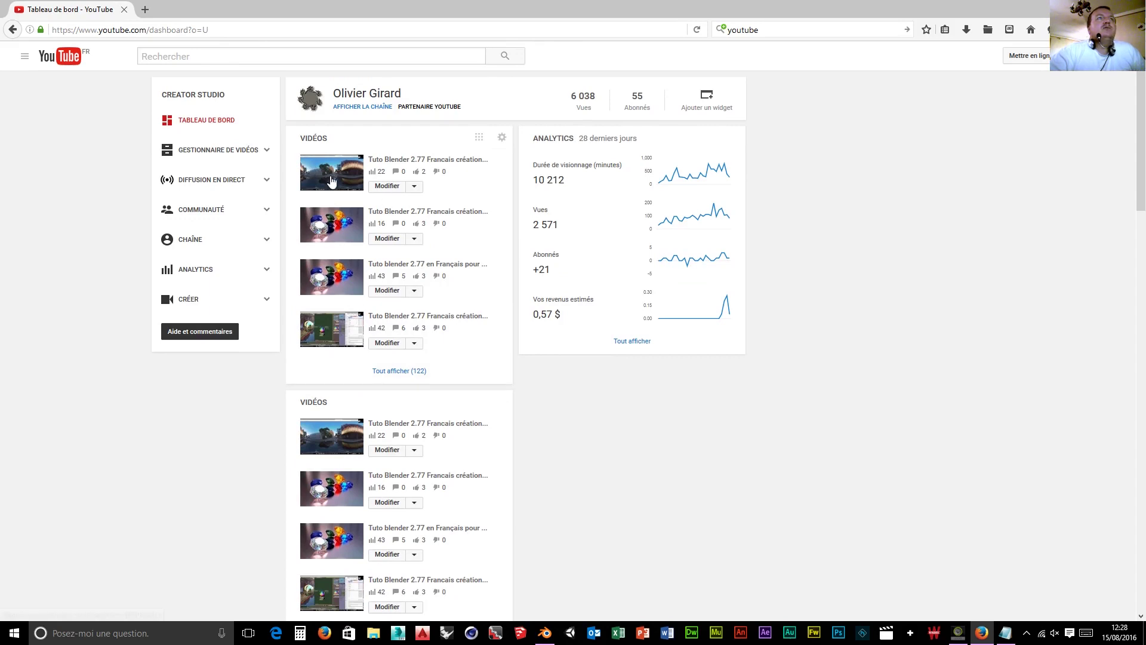
pyautogui.scroll(-3, 529, 405)
pyautogui.scroll(-3, 529, 405)
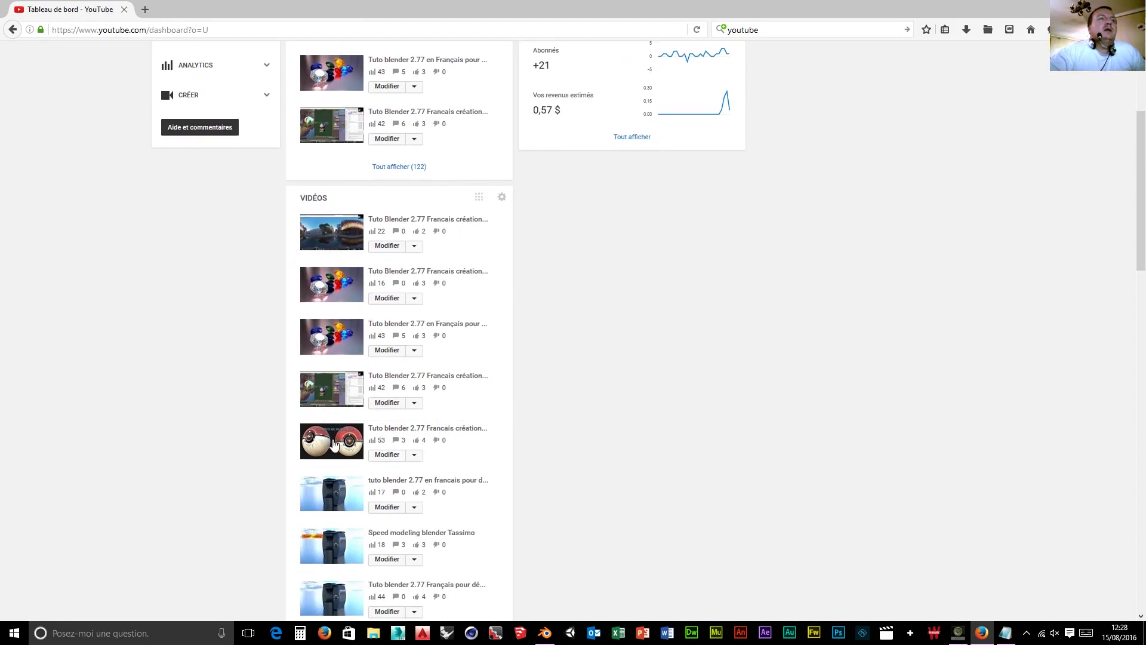
pyautogui.scroll(3, 332, 444)
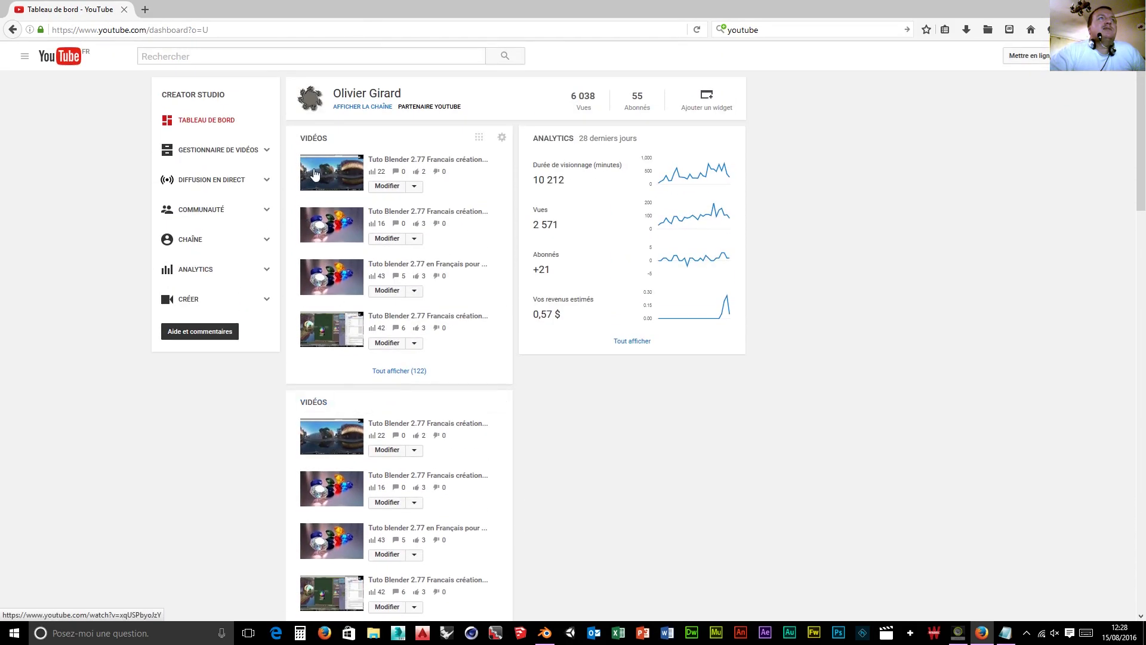
pyautogui.scroll(-5, 327, 455)
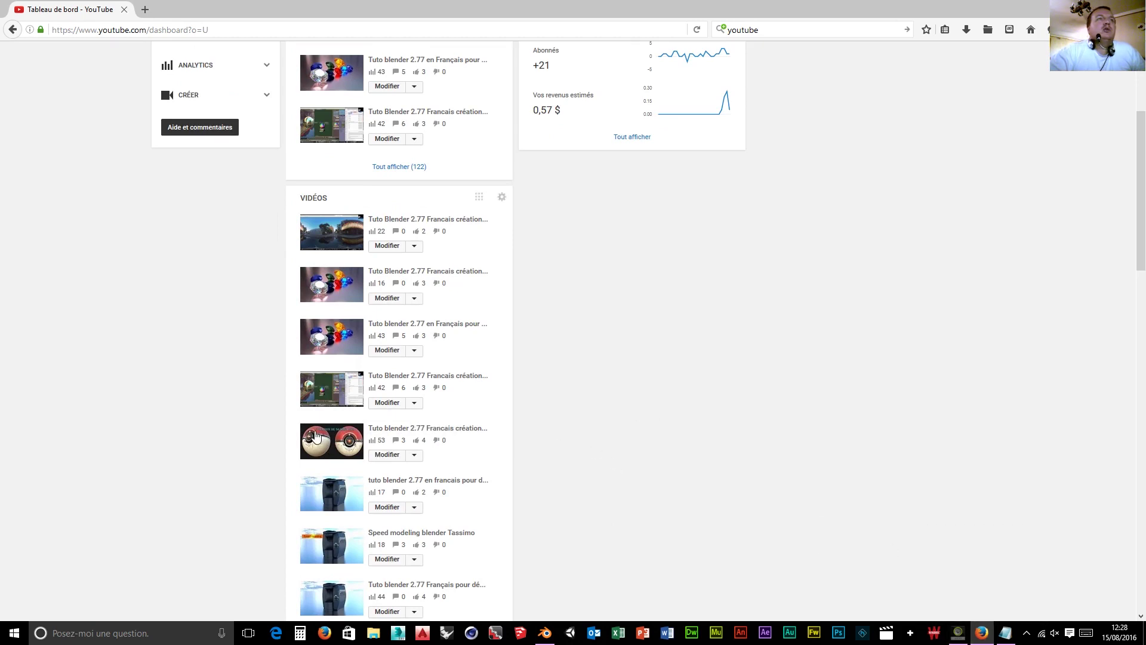
pyautogui.scroll(3, 418, 221)
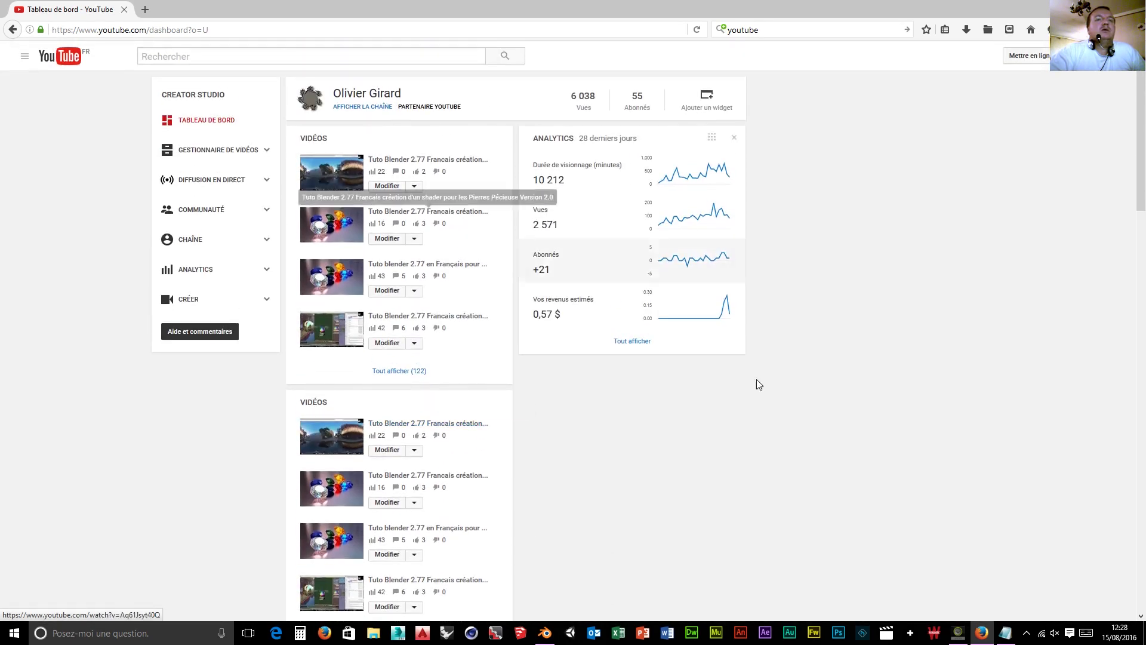
pyautogui.click(545, 634)
pyautogui.hotkey('shift', 'a')
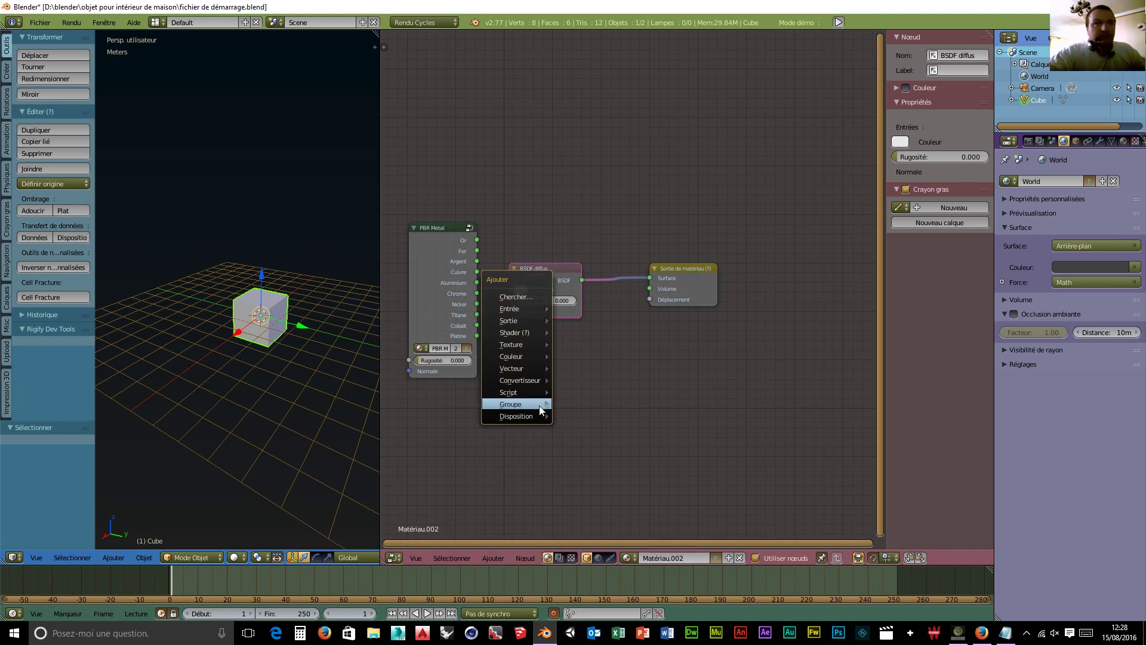
pyautogui.moveTo(521, 404)
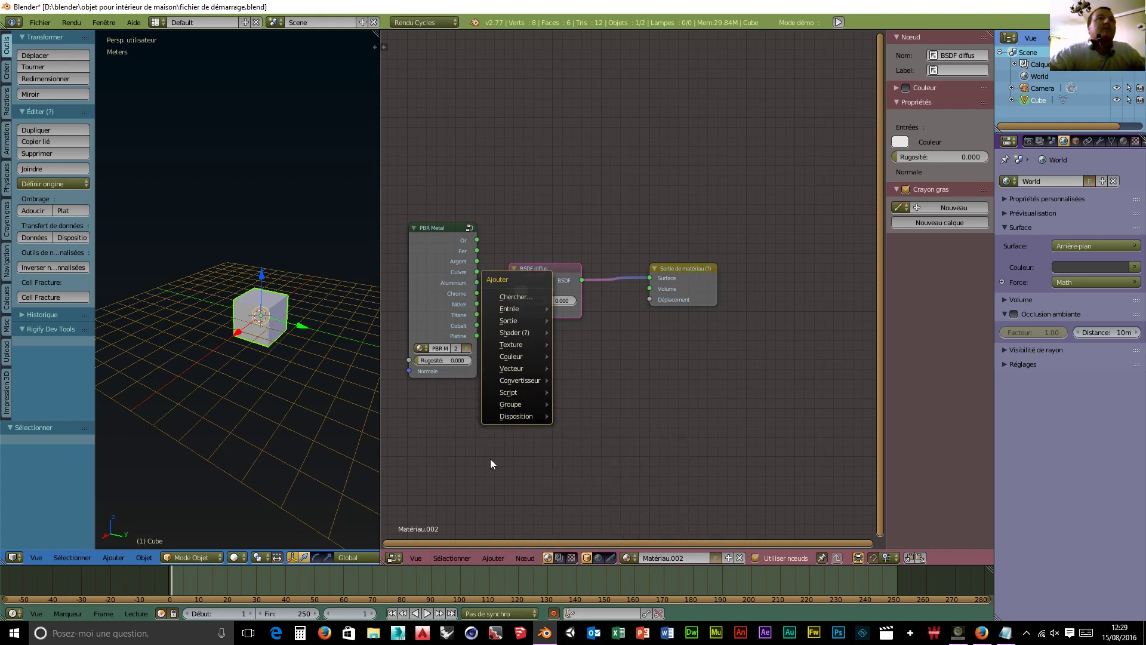
pyautogui.press('Escape')
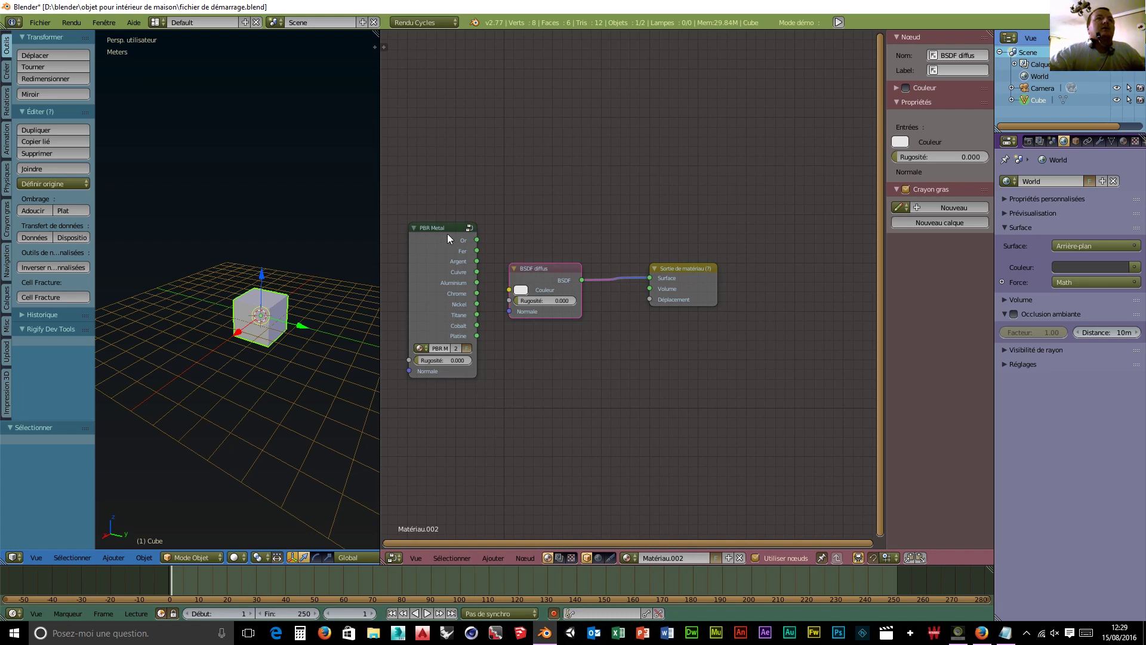
# - Switch to Firefox and search Google for "Casserole" in a new tab
pyautogui.click(984, 637)
pyautogui.click(147, 10)
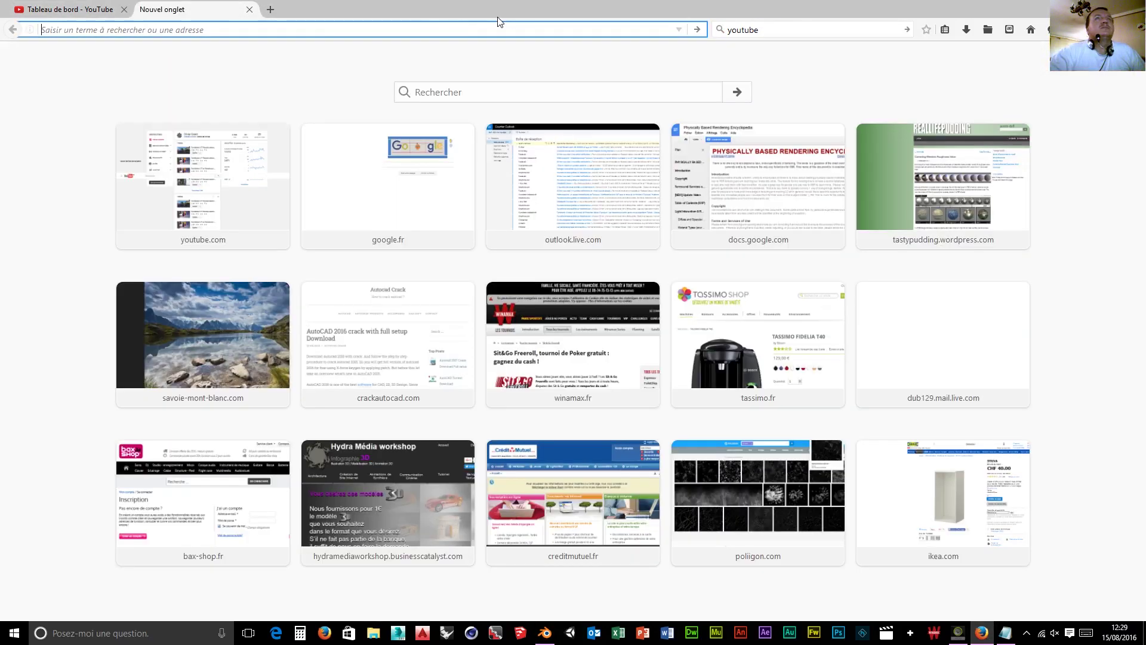
pyautogui.click(796, 28)
pyautogui.write('C')
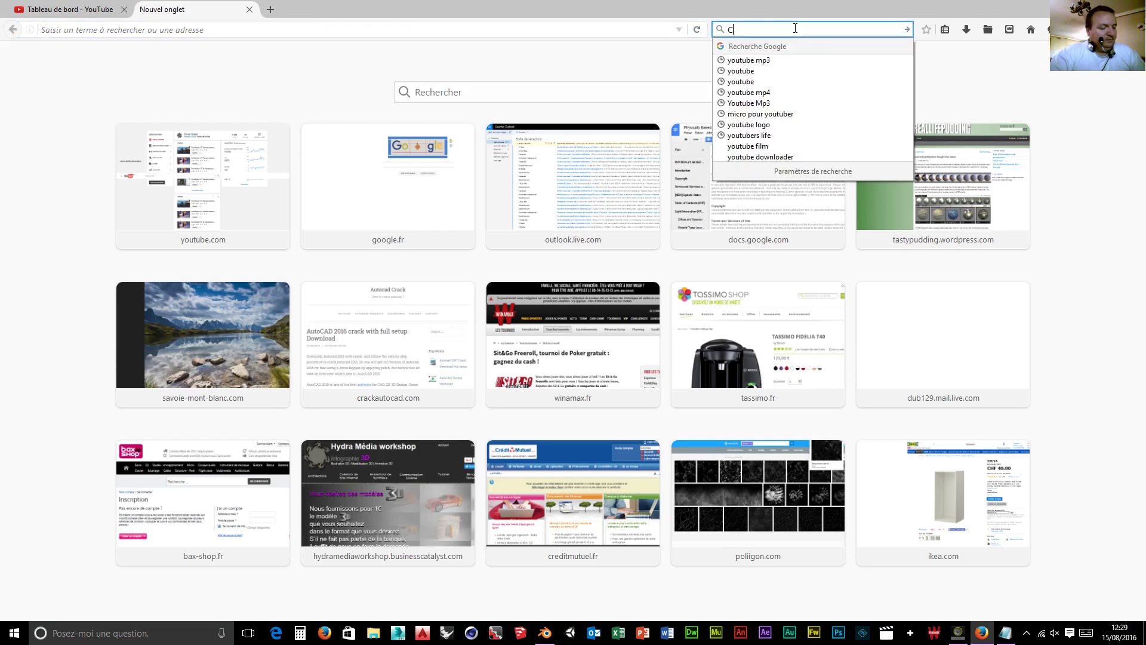
pyautogui.write('ass')
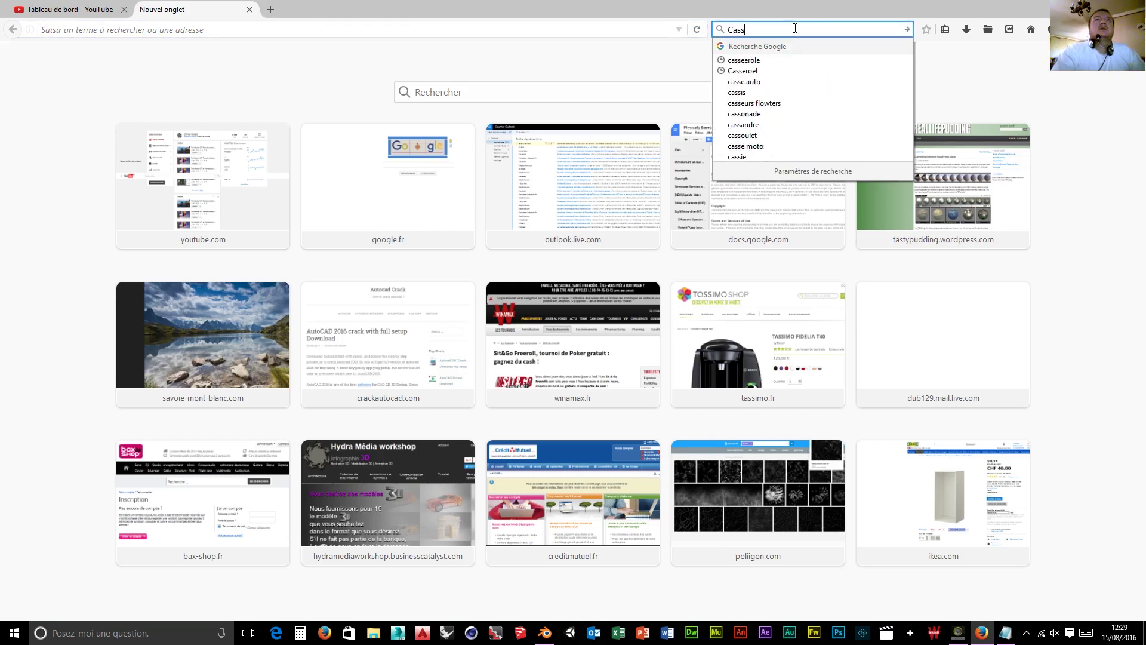
pyautogui.write('erole')
pyautogui.press('Return')
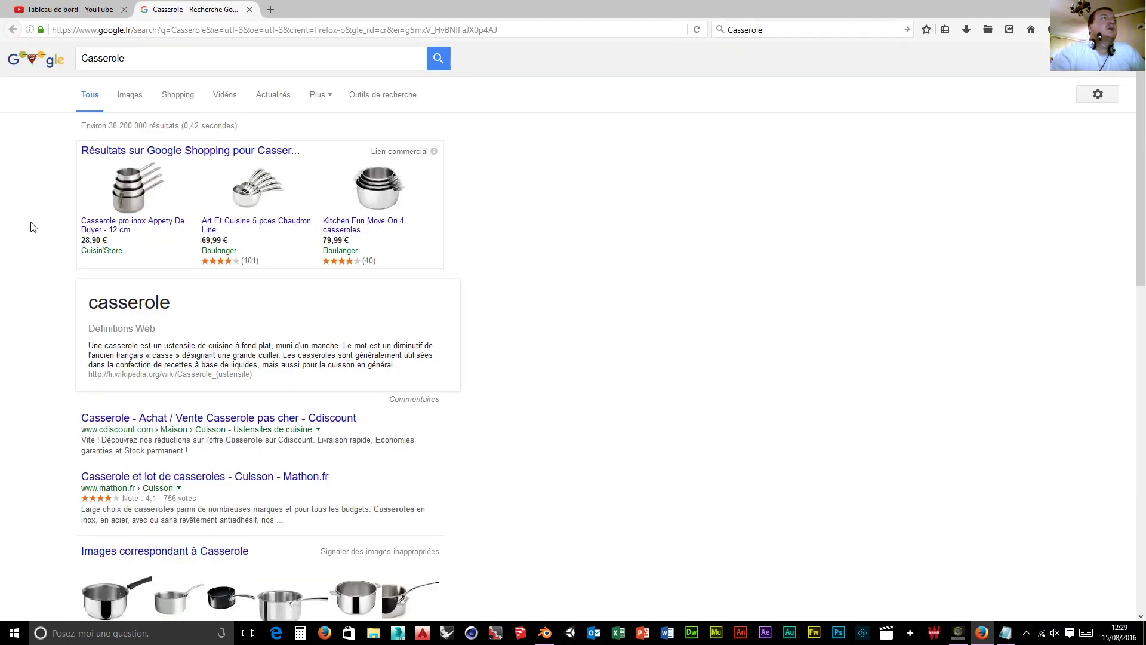
# - Show the image results for Casserole and limit them to pictures larger than 1600 × 1200 (2 Mpx)
pyautogui.click(125, 100)
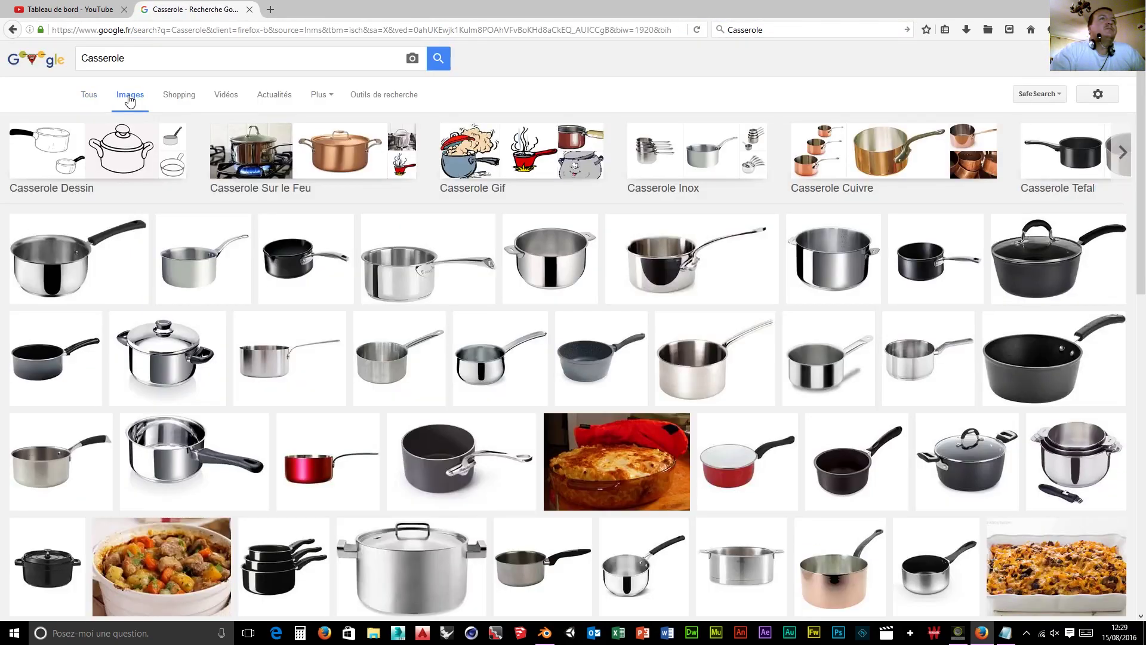
pyautogui.click(383, 95)
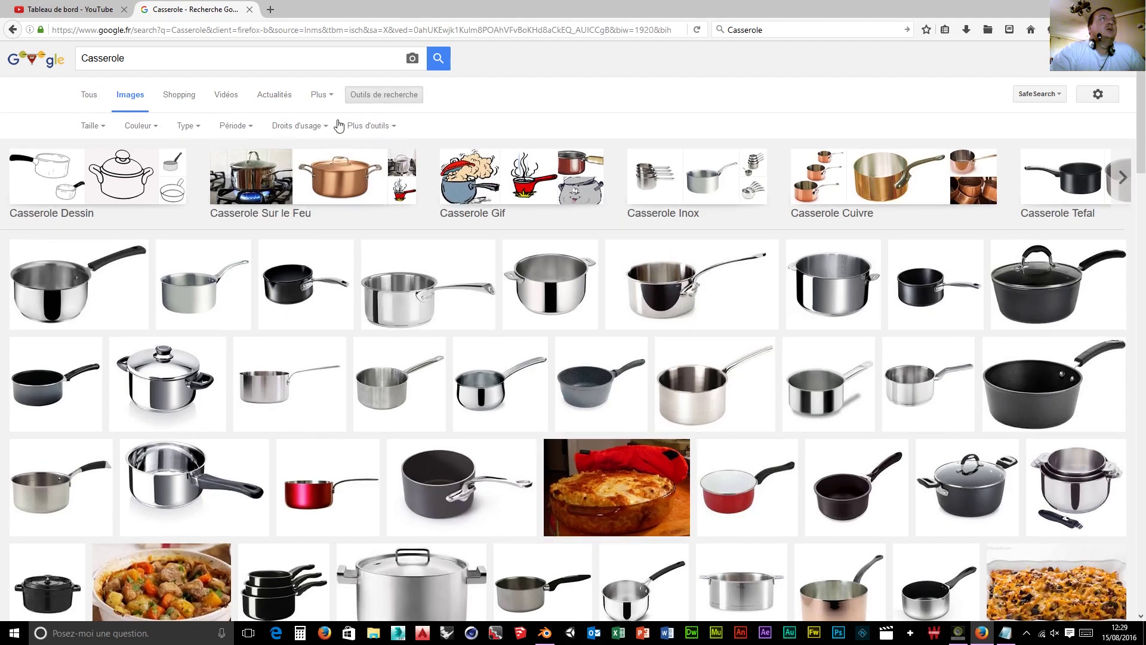
pyautogui.click(93, 126)
pyautogui.moveTo(96, 214)
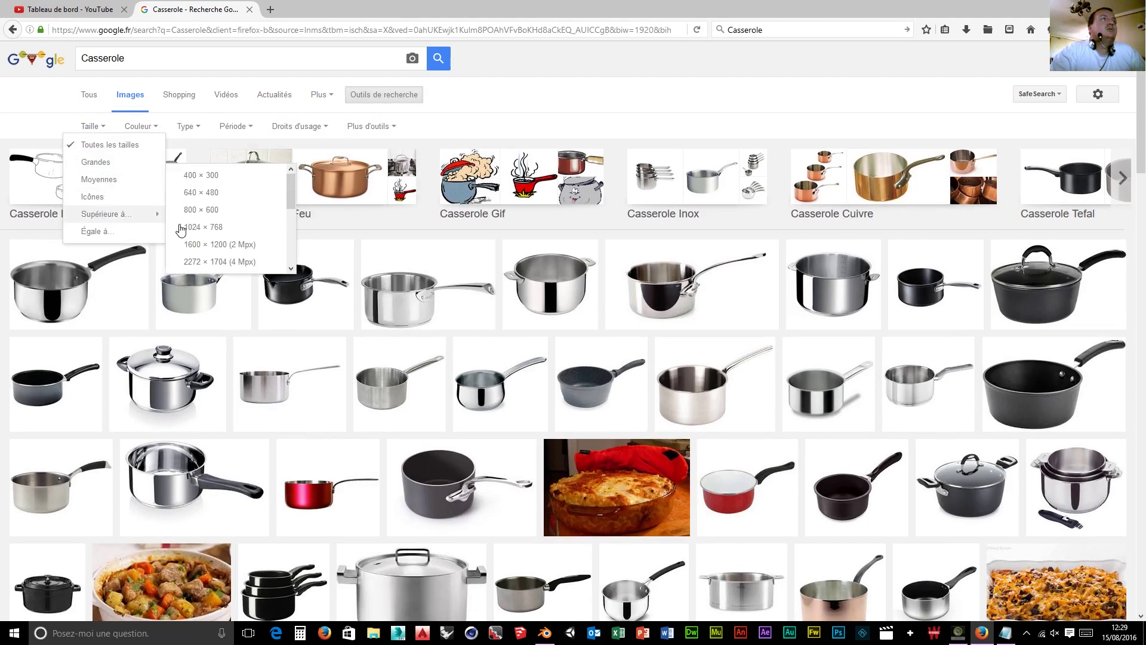
pyautogui.click(229, 245)
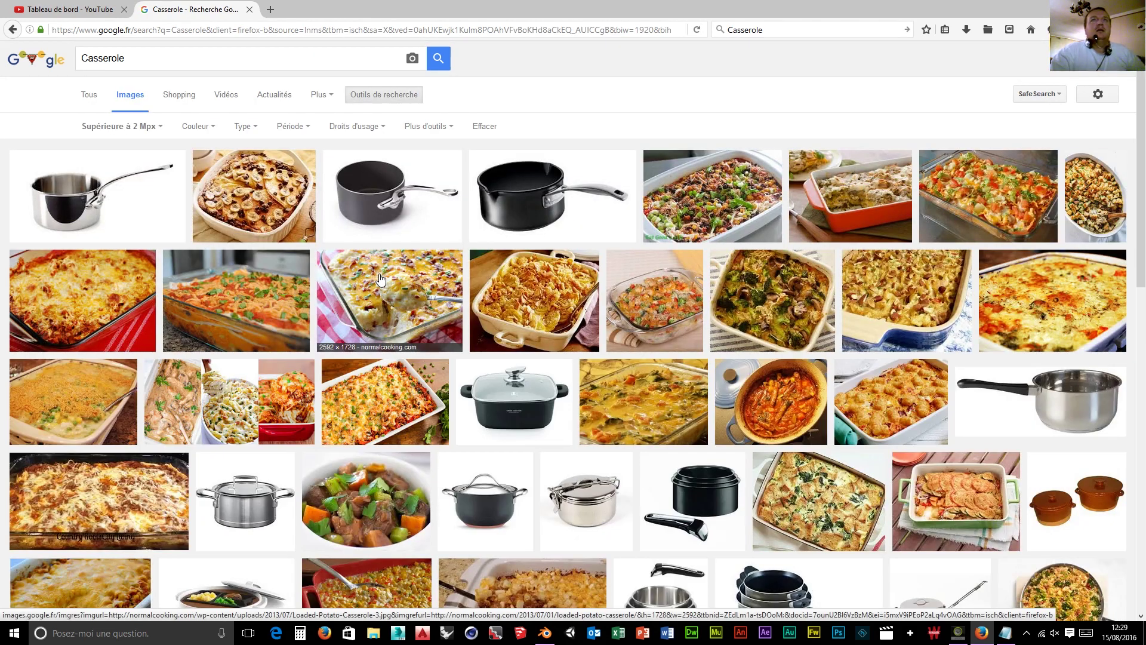
# - Examine the large Casserole images across the result pages for a suitable saucepan reference
pyautogui.scroll(-5, 528, 377)
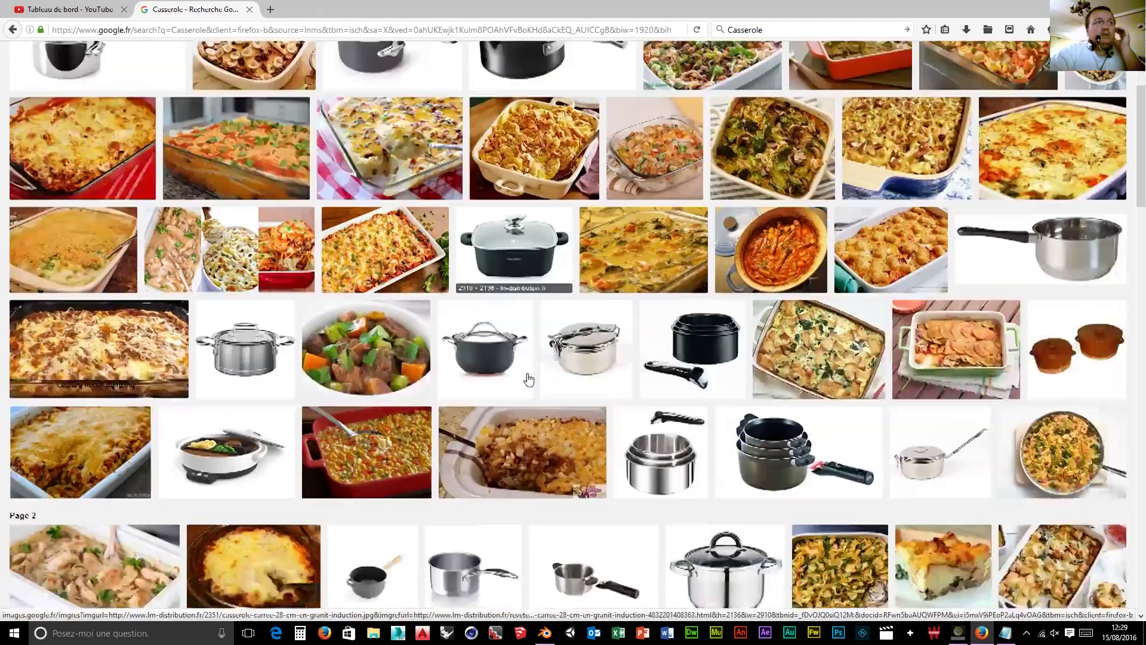
pyautogui.scroll(-10, 528, 377)
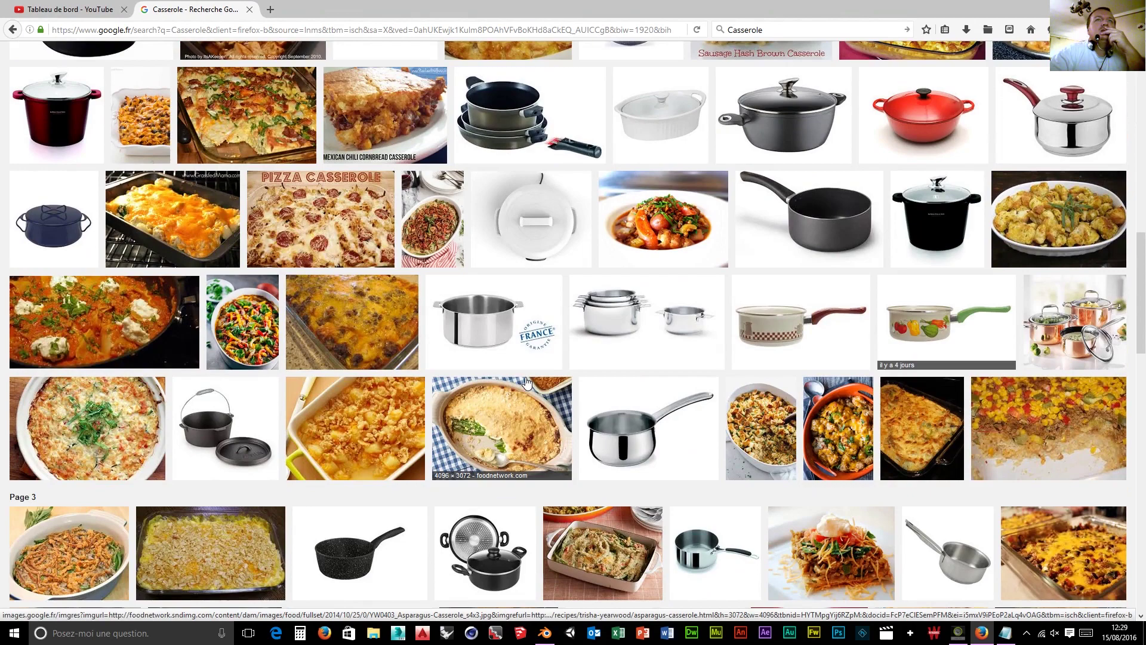
pyautogui.scroll(-1, 527, 382)
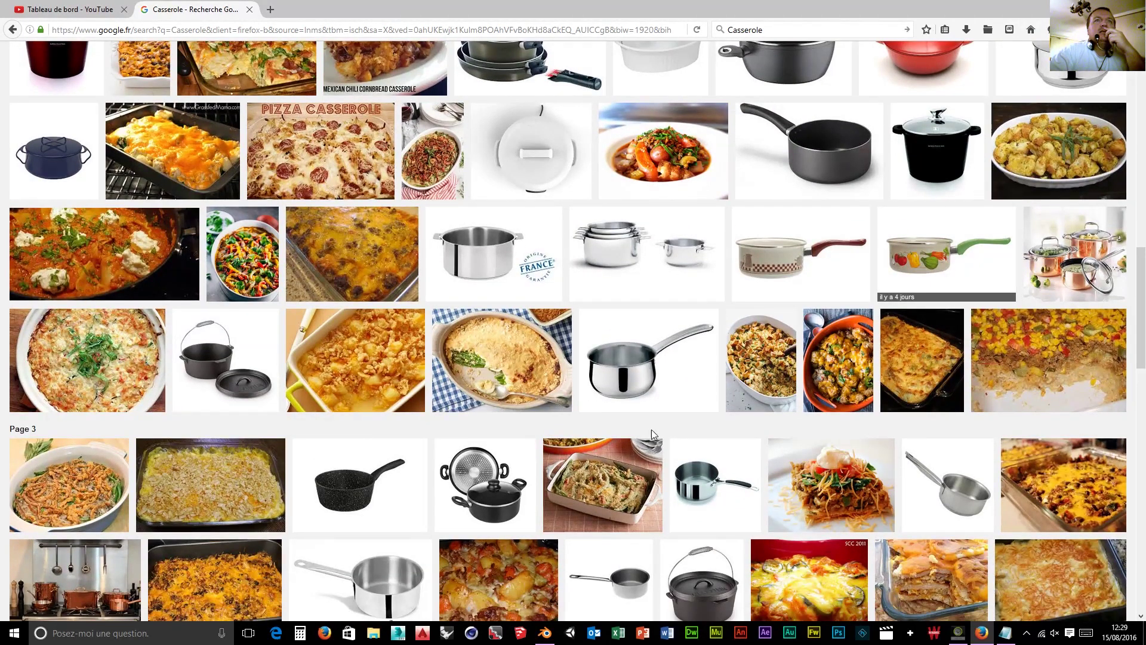
pyautogui.scroll(-3, 696, 423)
pyautogui.scroll(-4, 694, 423)
pyautogui.scroll(-6, 695, 424)
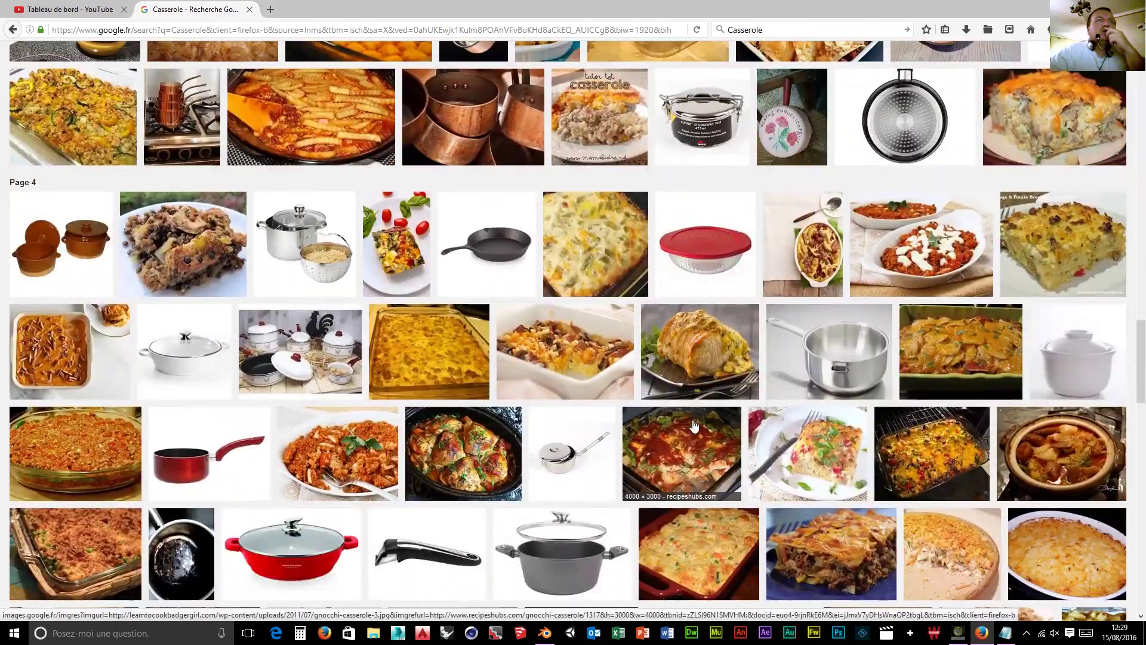
pyautogui.scroll(-4, 695, 425)
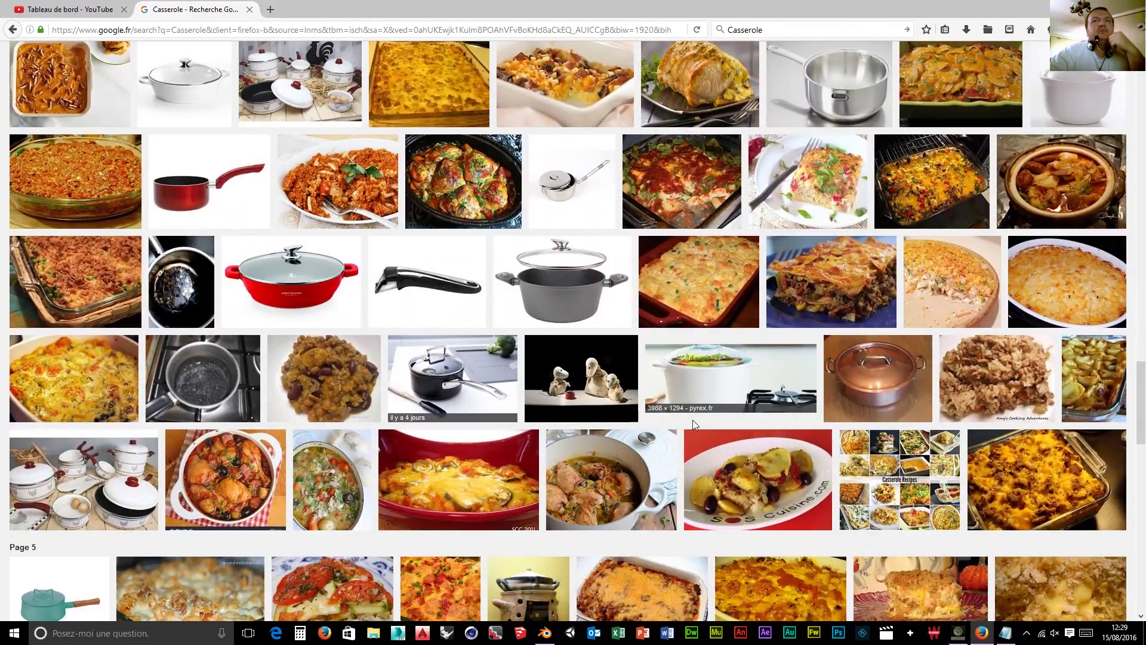
pyautogui.scroll(-3, 692, 420)
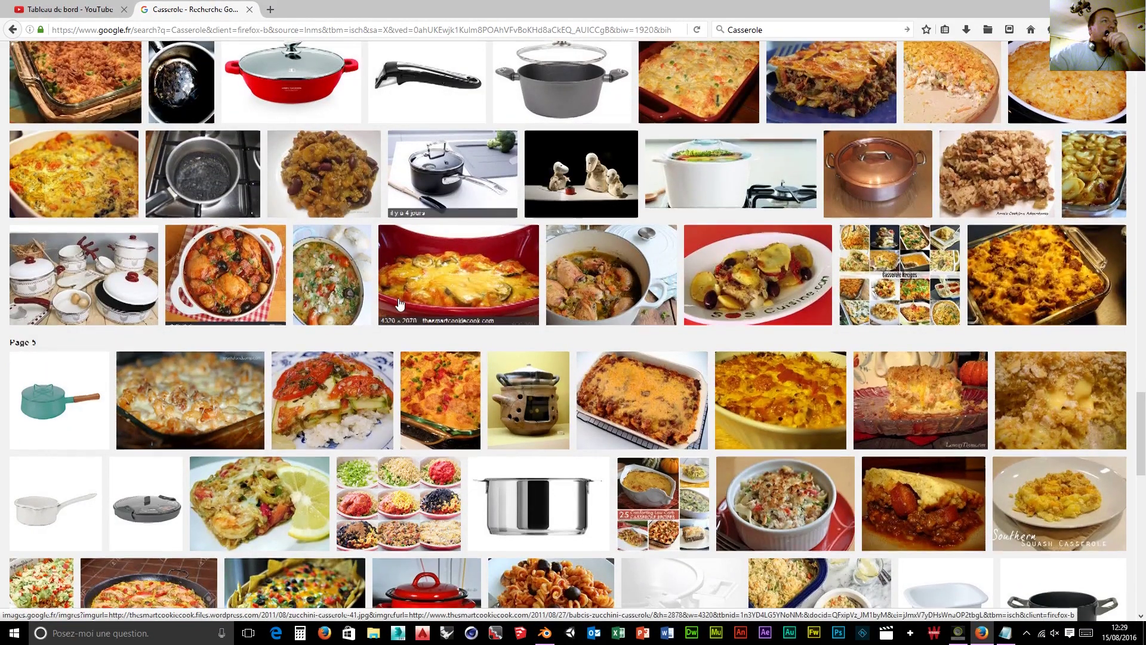
pyautogui.scroll(-1, 872, 131)
pyautogui.scroll(-3, 777, 209)
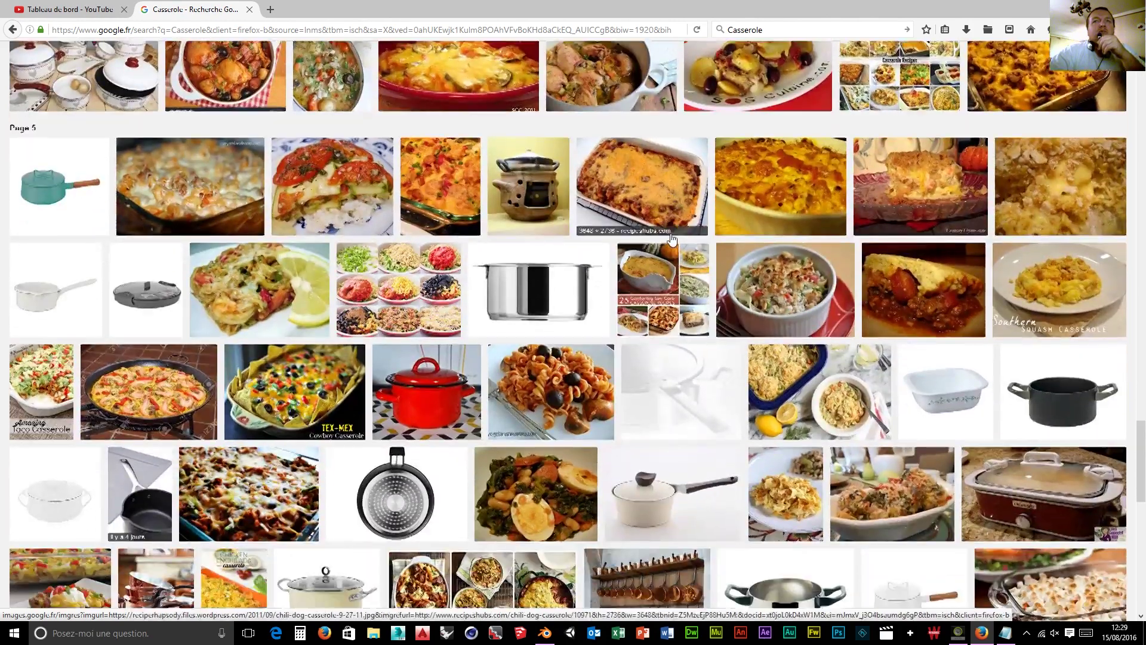
pyautogui.scroll(-3, 434, 281)
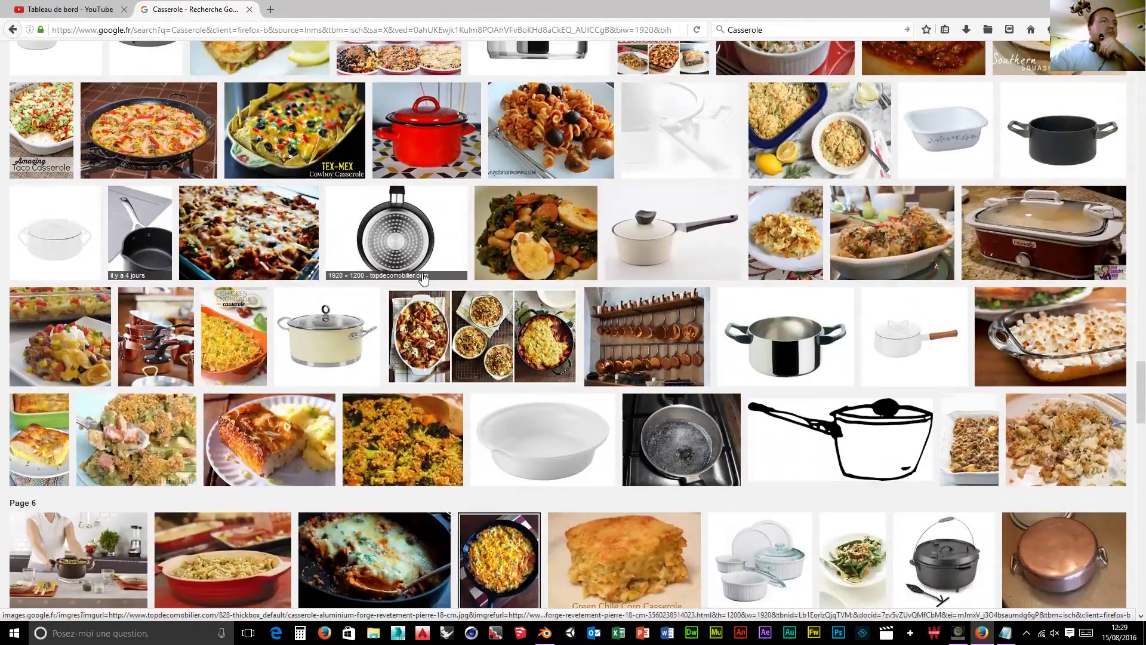
pyautogui.scroll(-2, 428, 282)
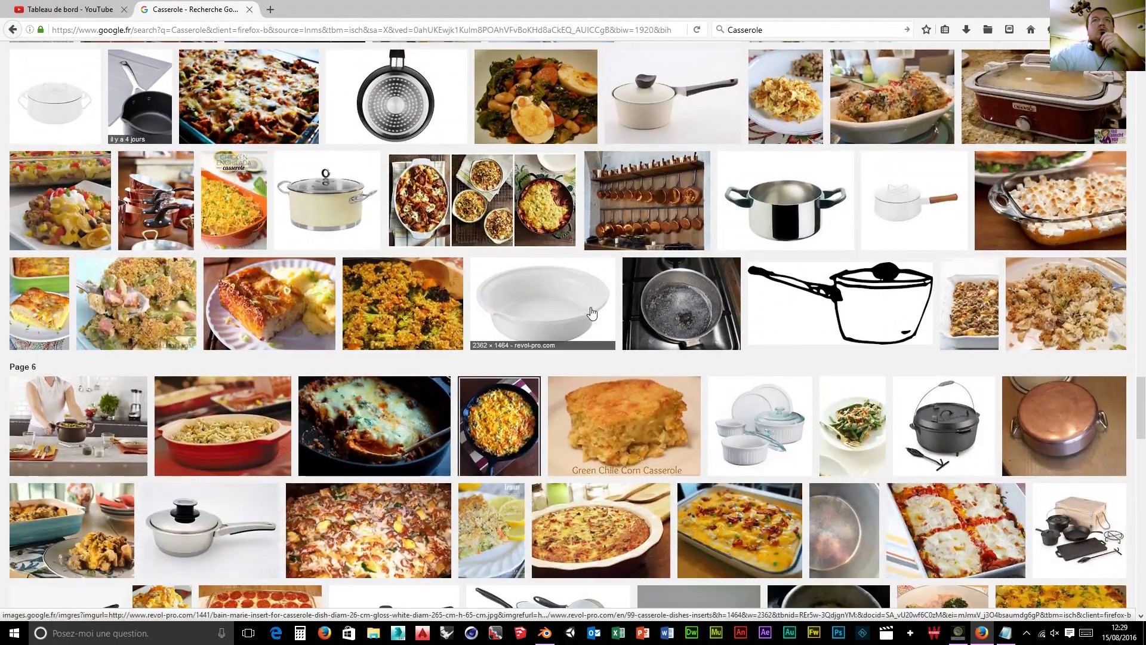
pyautogui.scroll(-1, 730, 237)
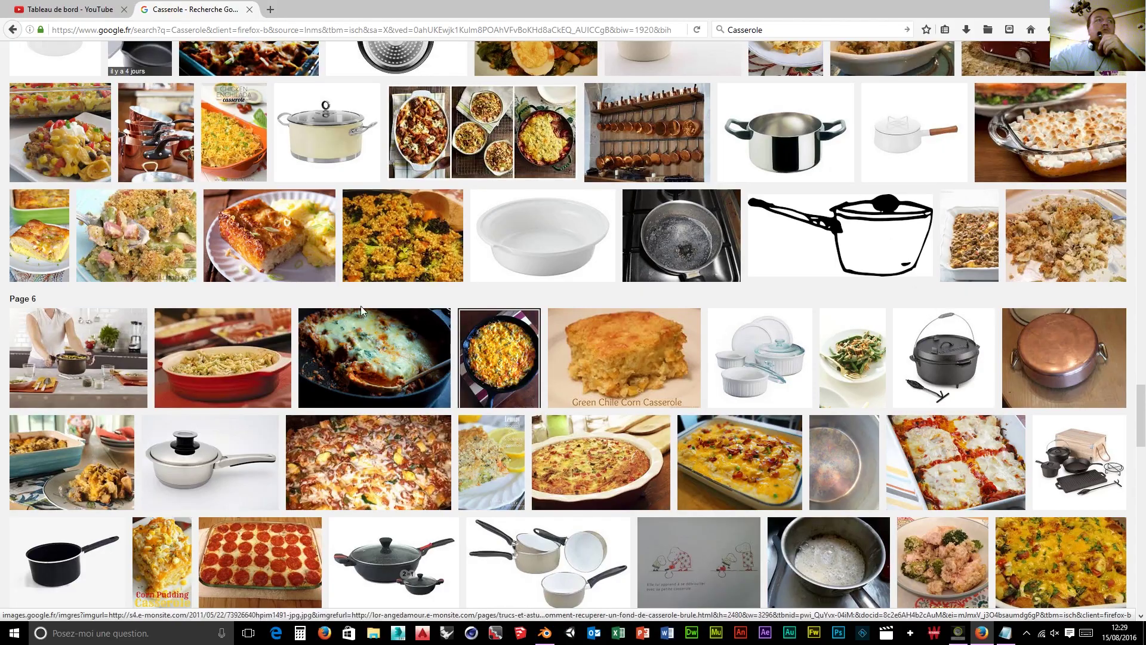
pyautogui.scroll(-3, 101, 400)
pyautogui.scroll(-14, 102, 400)
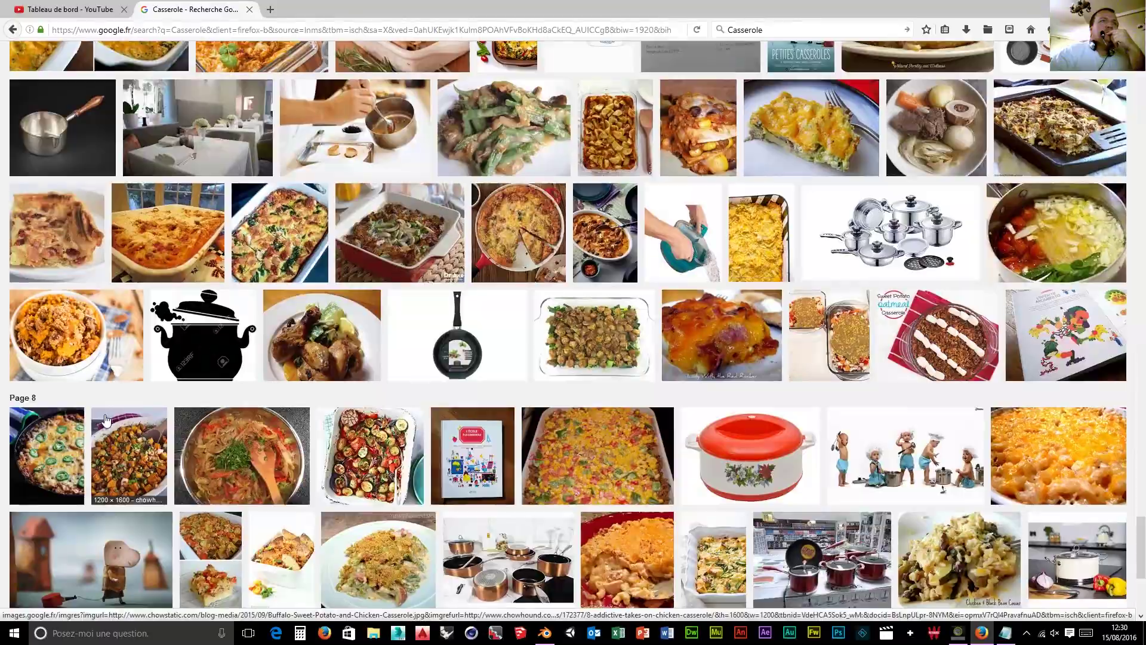
# - Go back through the earlier results, preview the copper and stainless steel saucepan photo from scandi-vie.com, and return to the results
pyautogui.scroll(15, 104, 419)
pyautogui.scroll(-7, 109, 397)
pyautogui.scroll(8, 110, 400)
pyautogui.scroll(20, 110, 404)
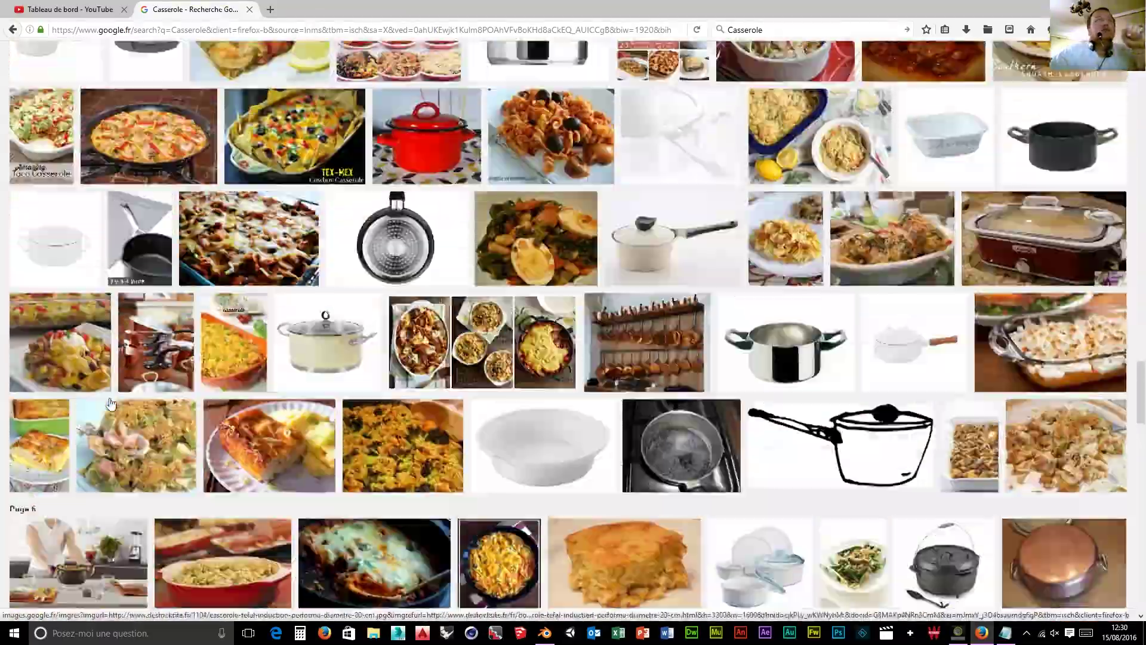
pyautogui.scroll(5, 111, 405)
pyautogui.scroll(-2, 460, 497)
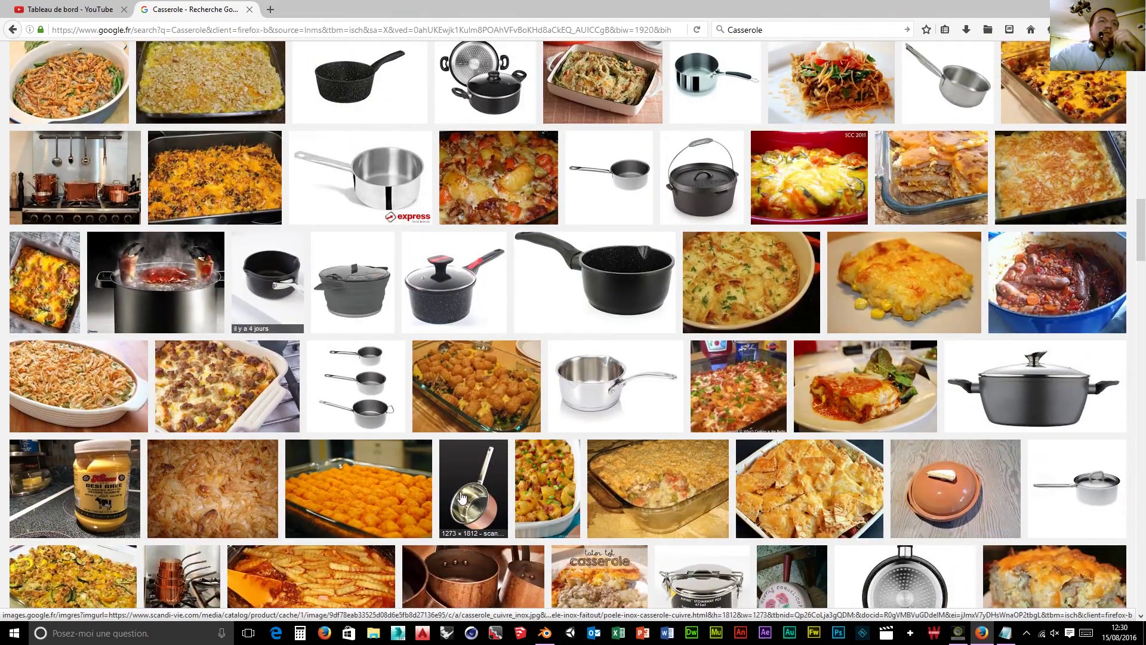
pyautogui.click(461, 496)
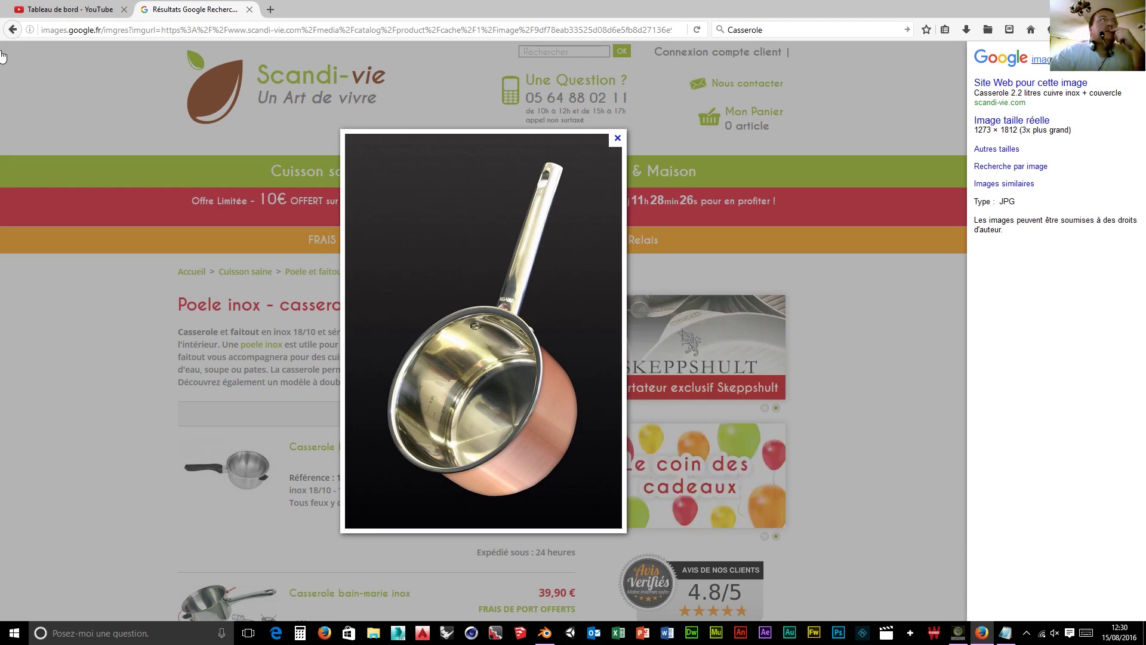
pyautogui.click(12, 30)
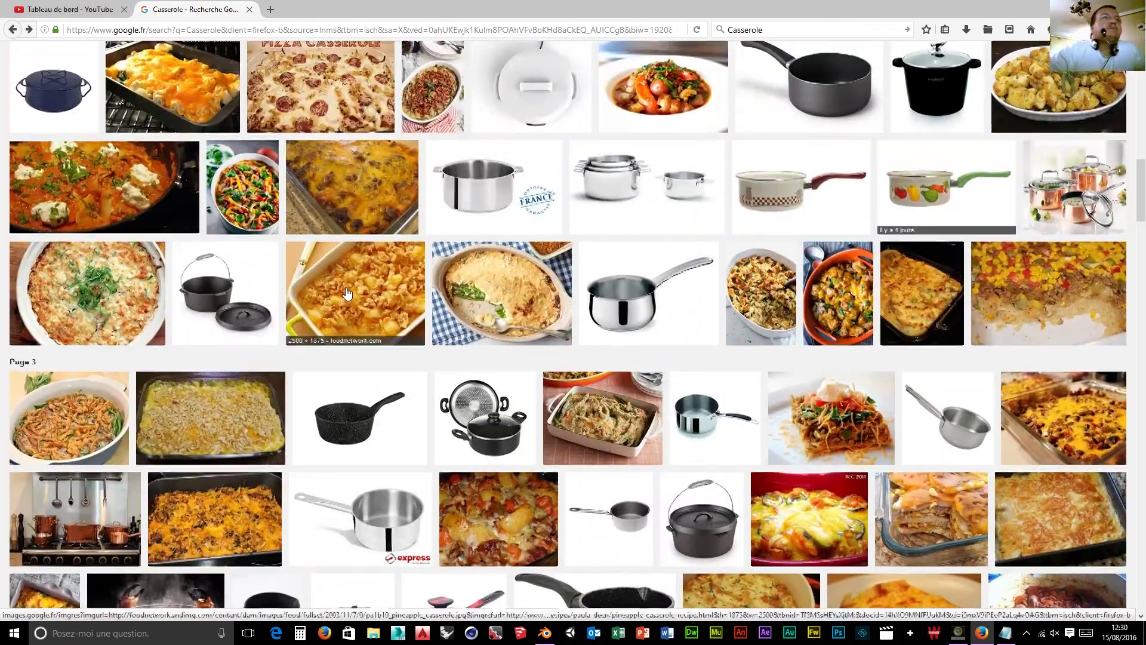
# - Reset the image size filter to all sizes and narrow the results to the suggested category Casserole Cuivre
pyautogui.scroll(15, 348, 293)
pyautogui.click(119, 126)
pyautogui.click(127, 149)
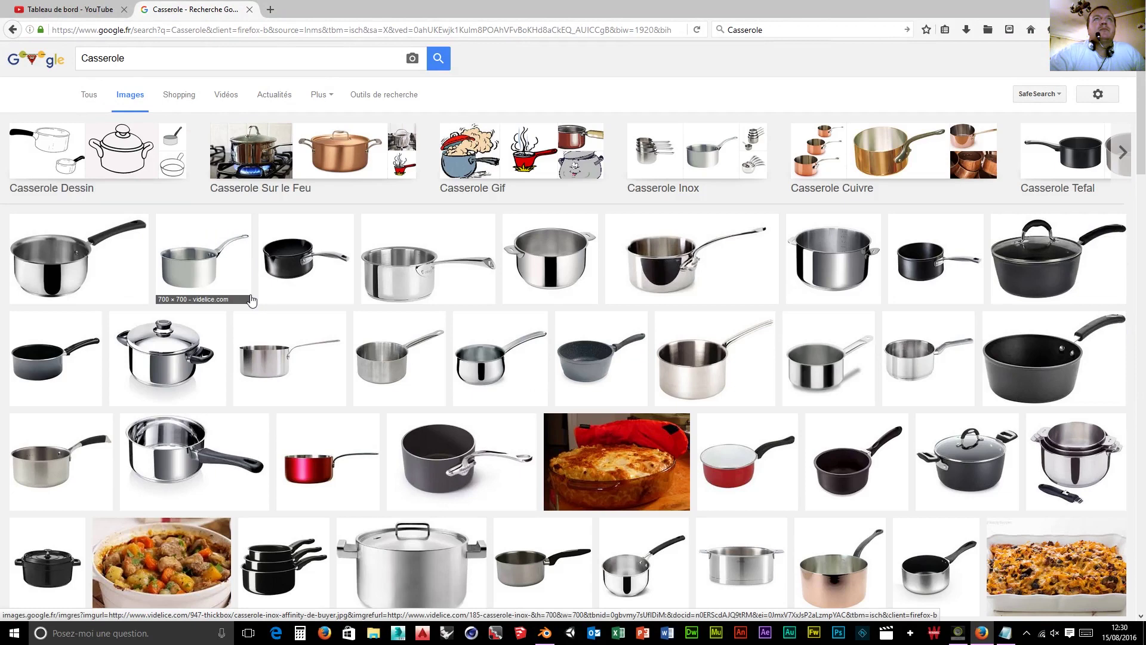
pyautogui.click(859, 148)
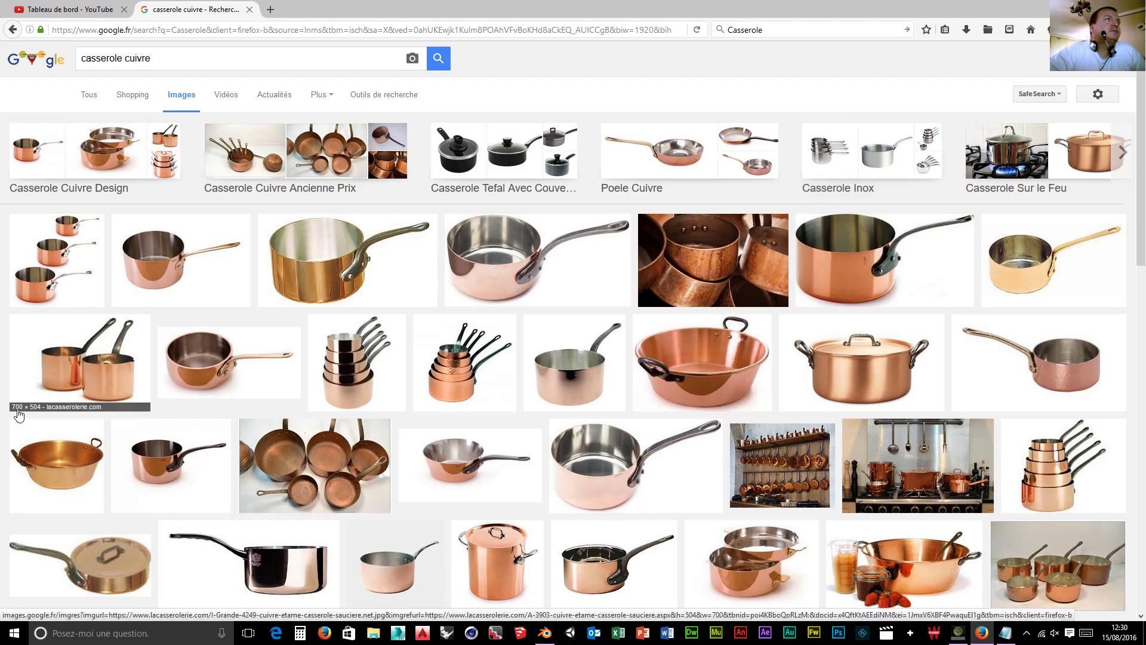
# - Look through the copper casserole images, preview the lidded copper saucepan from westwing.fr, and return to the results
pyautogui.scroll(-4, 18, 415)
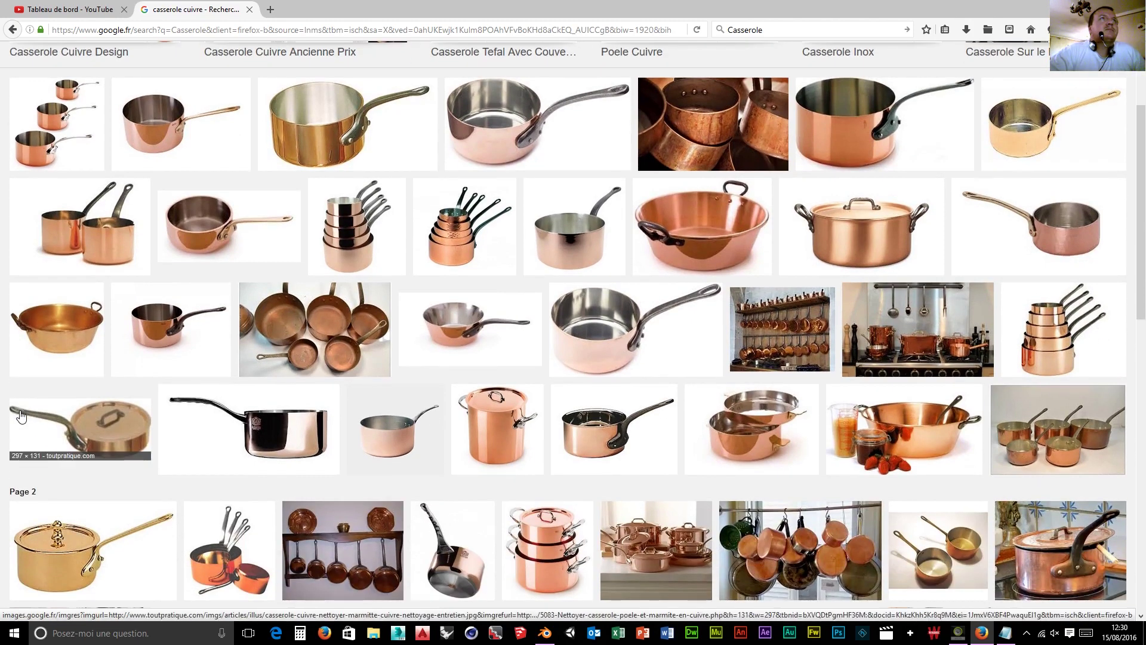
pyautogui.scroll(-4, 20, 415)
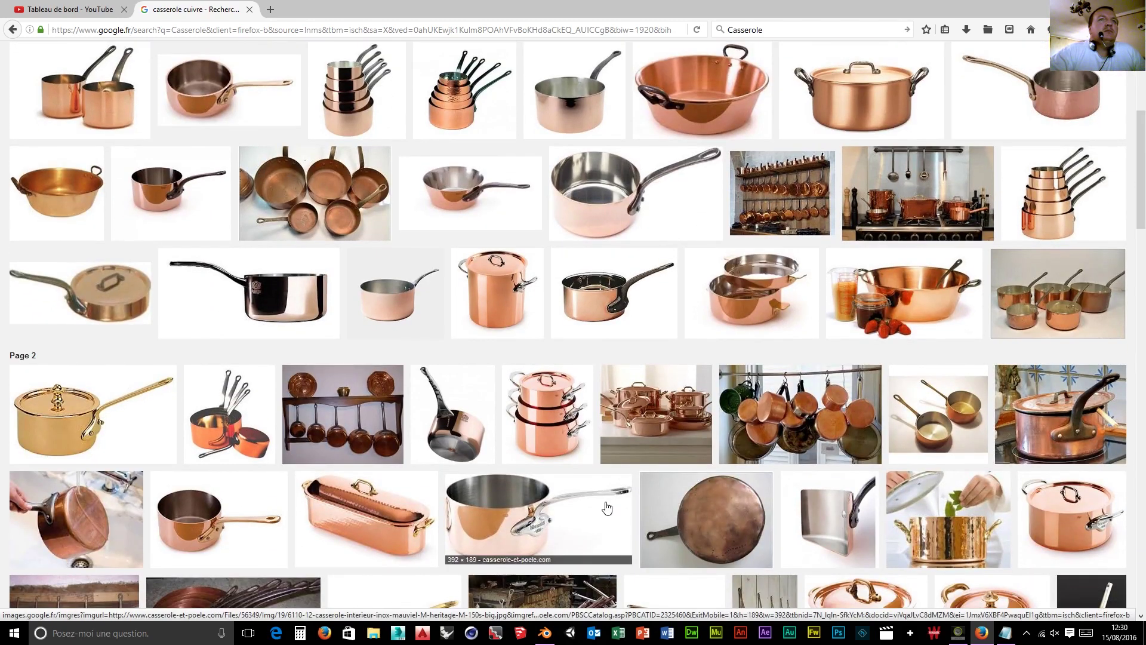
pyautogui.scroll(-9, 606, 504)
pyautogui.scroll(-1, 606, 505)
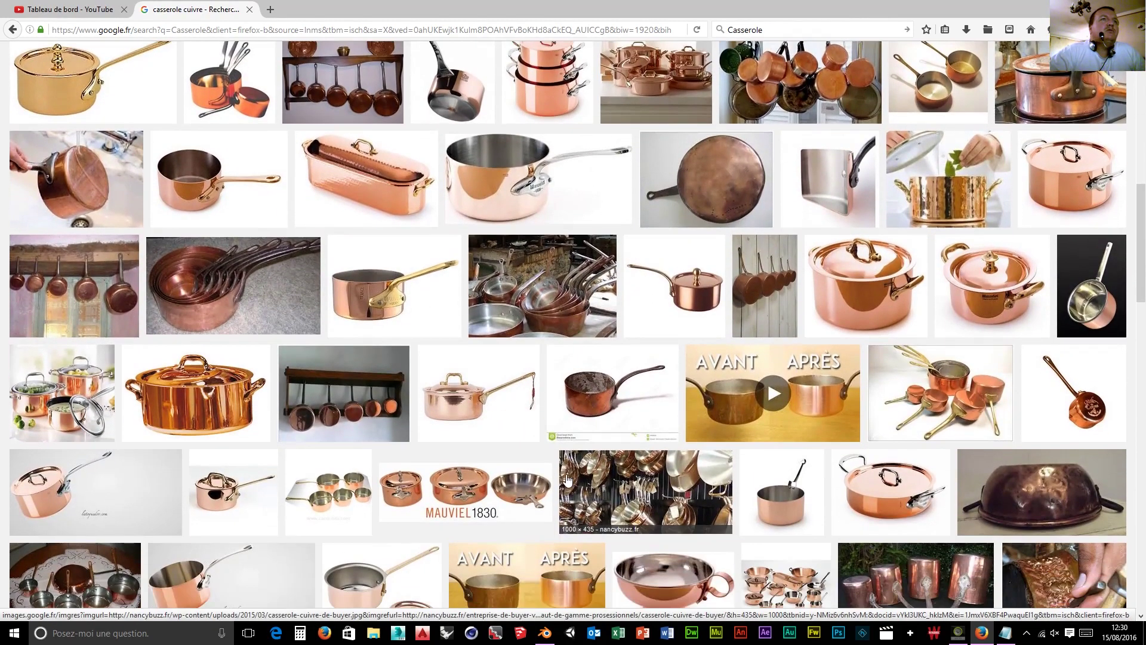
pyautogui.click(464, 411)
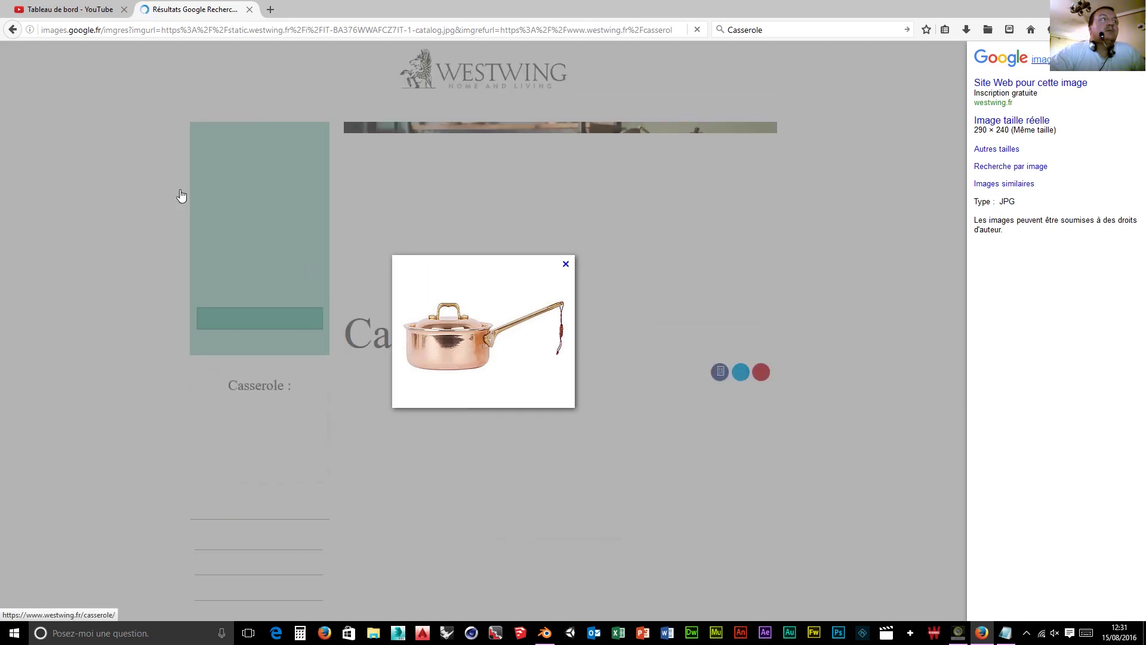
pyautogui.click(9, 29)
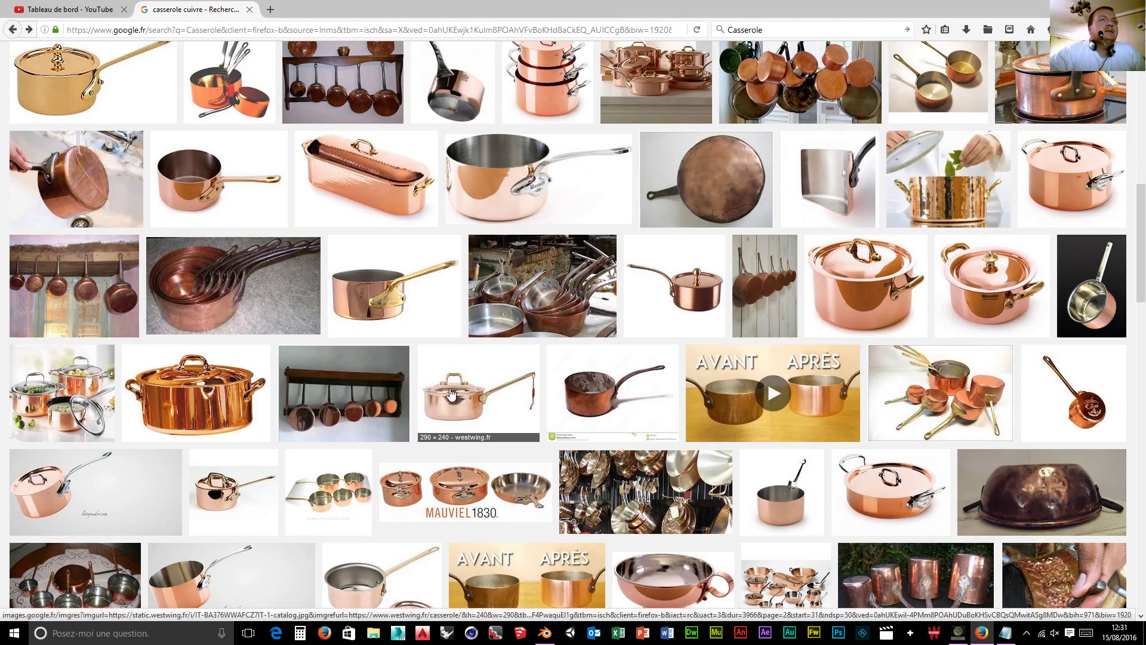
# - Examine the further pages of copper casserole images for shapes, handles and finishes, and return to the start of the results
pyautogui.scroll(-7, 449, 409)
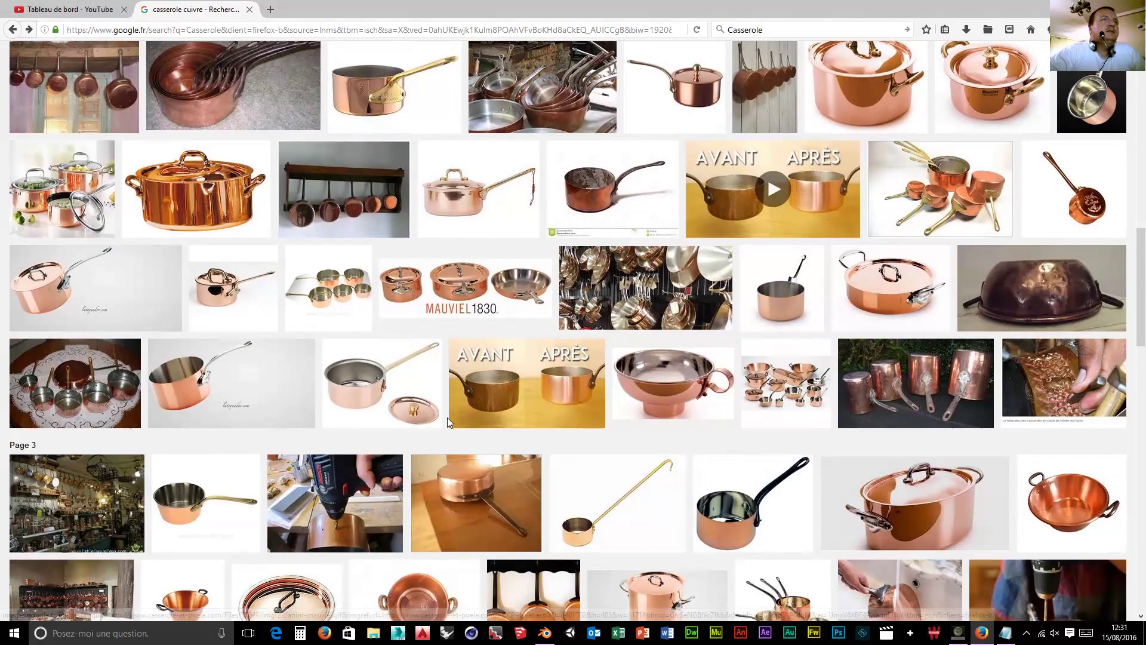
pyautogui.scroll(-7, 442, 418)
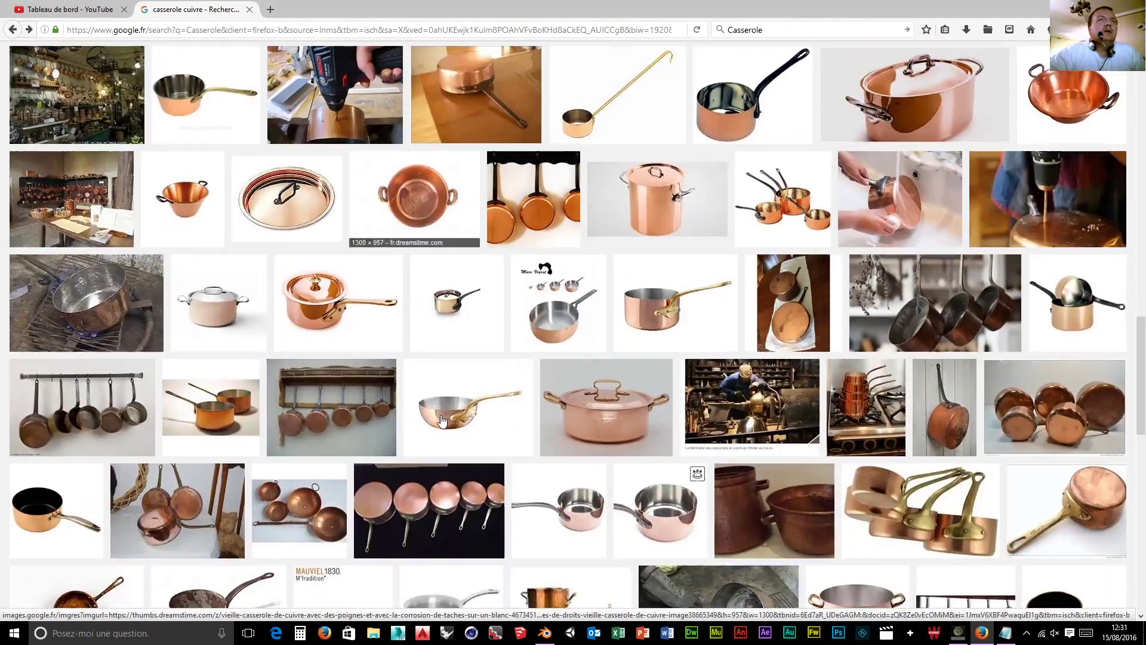
pyautogui.scroll(-9, 442, 423)
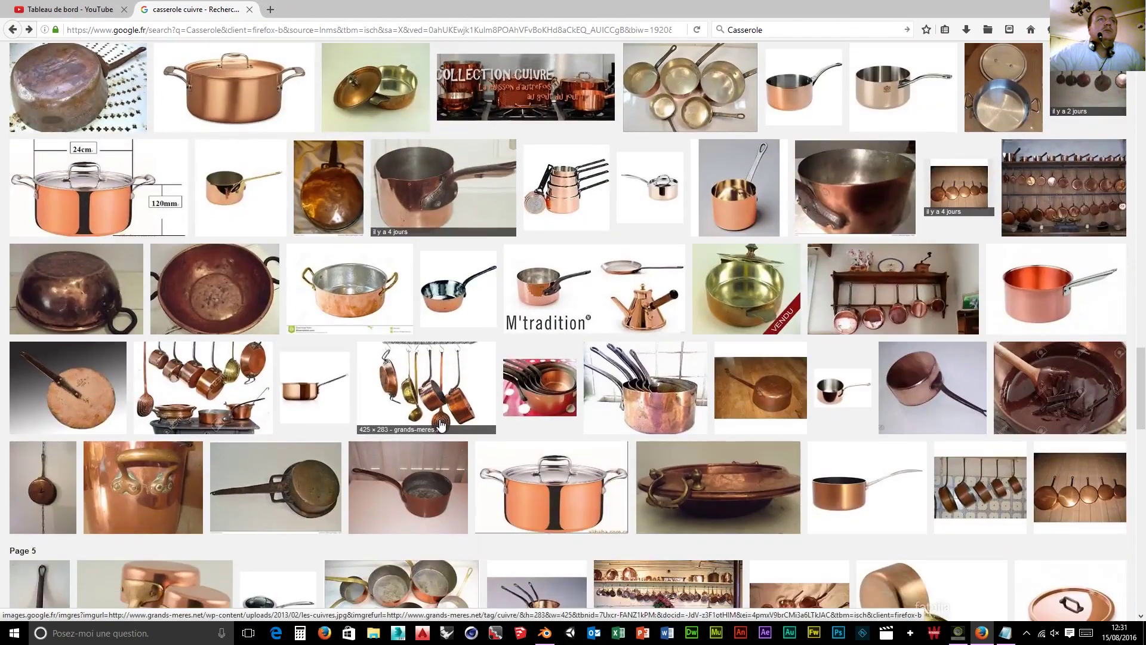
pyautogui.scroll(-10, 440, 424)
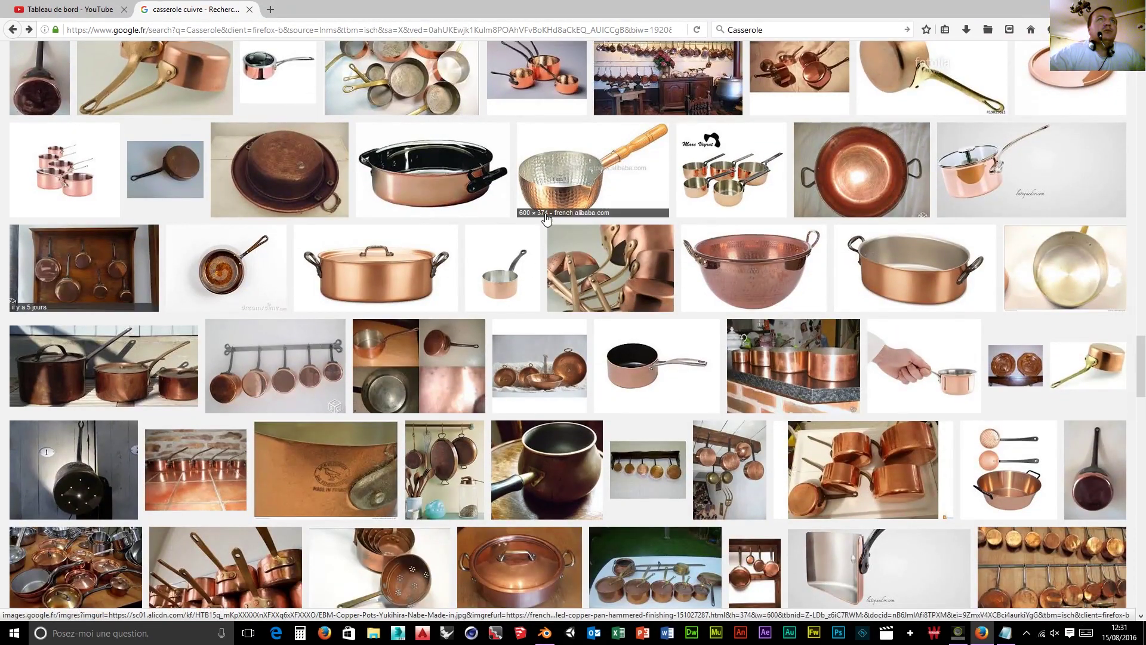
pyautogui.scroll(-6, 301, 480)
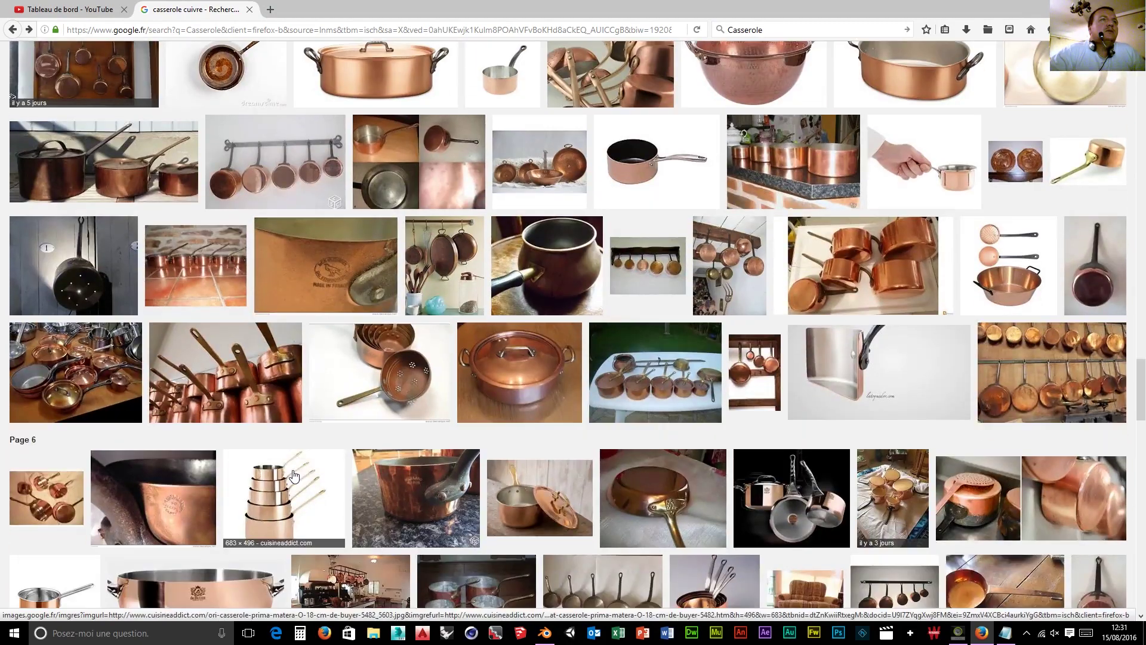
pyautogui.scroll(-7, 292, 471)
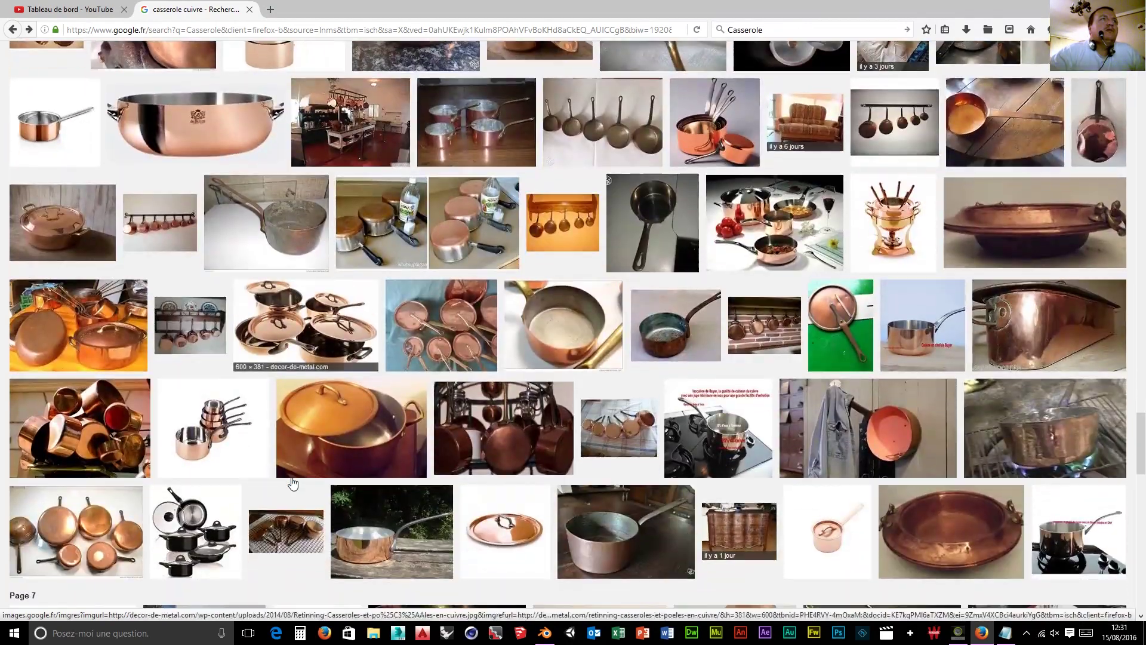
pyautogui.scroll(8, 291, 477)
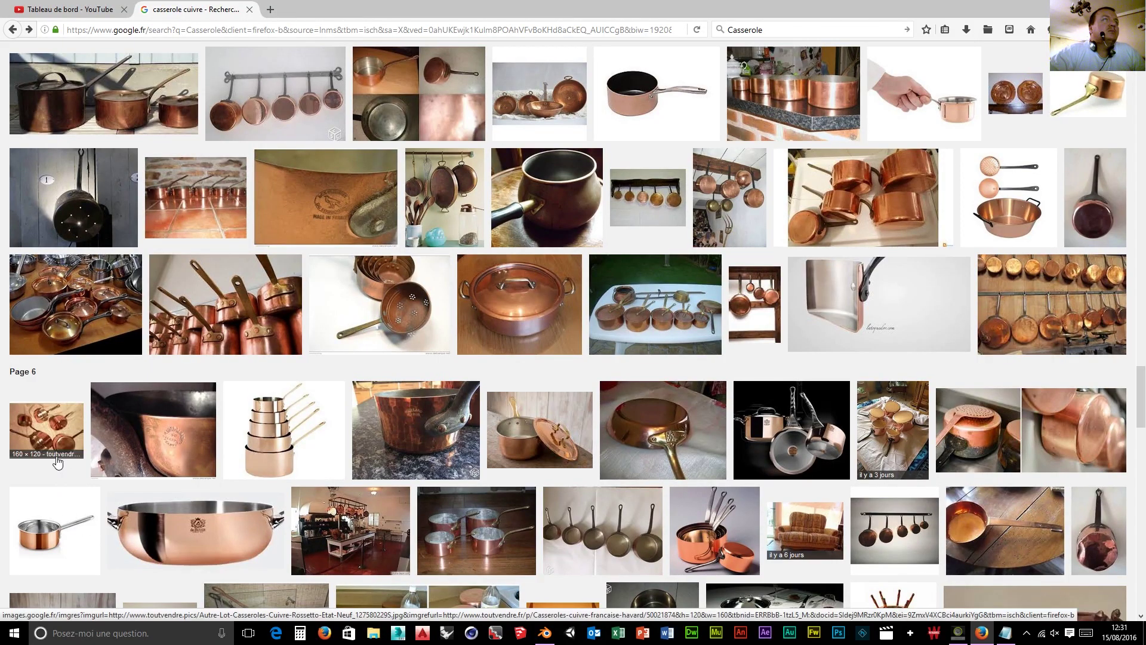
pyautogui.scroll(20, 57, 463)
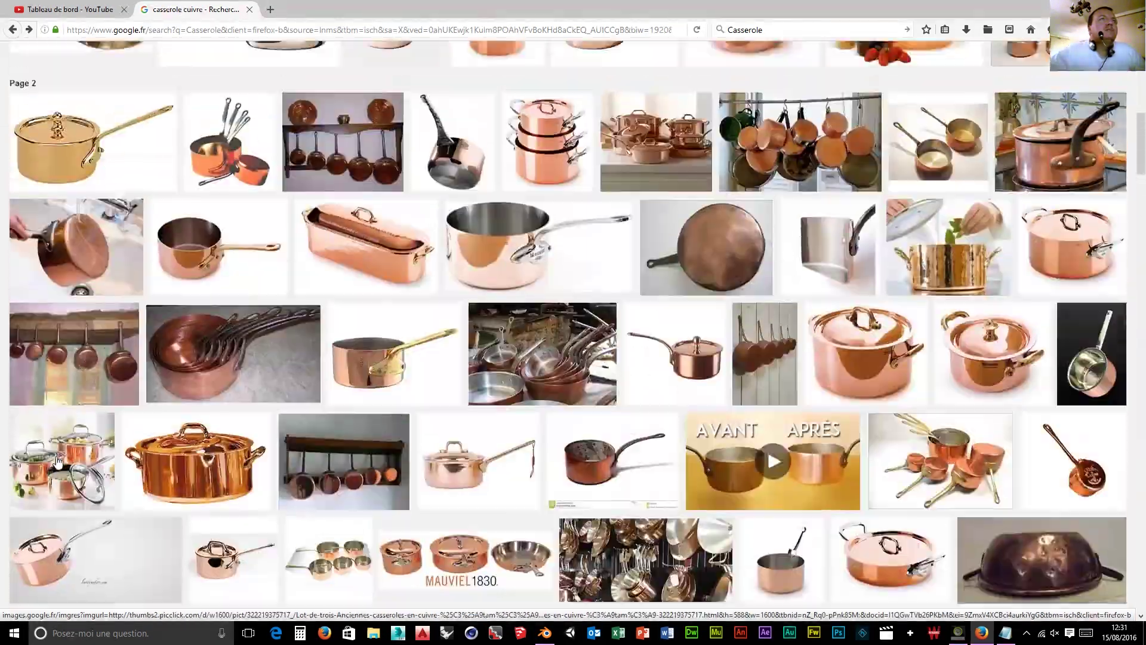
pyautogui.scroll(15, 56, 463)
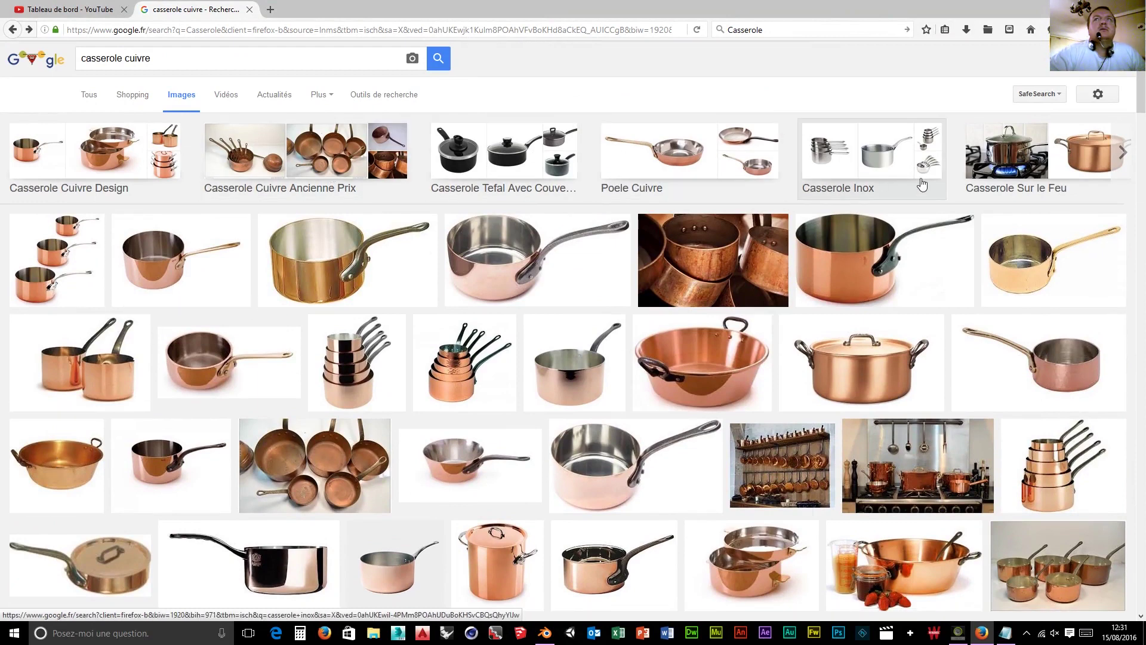
# - Narrow the results to the suggested category Casserole Inox, look through the stainless steel saucepan images, and return to the start
pyautogui.click(858, 155)
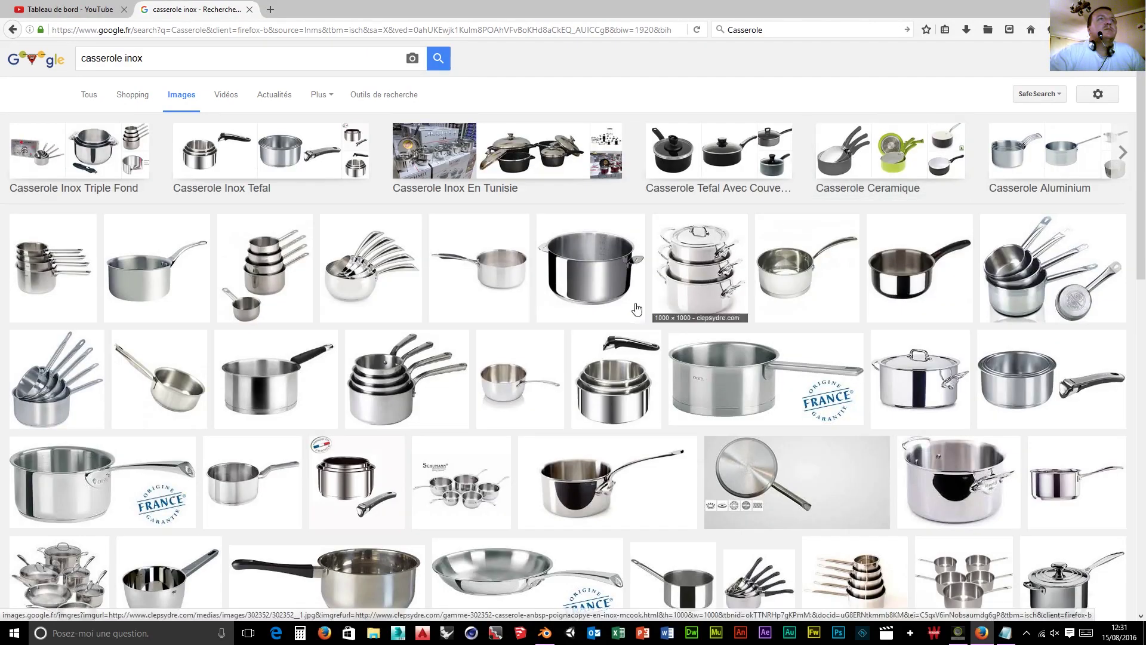
pyautogui.scroll(-5, 641, 308)
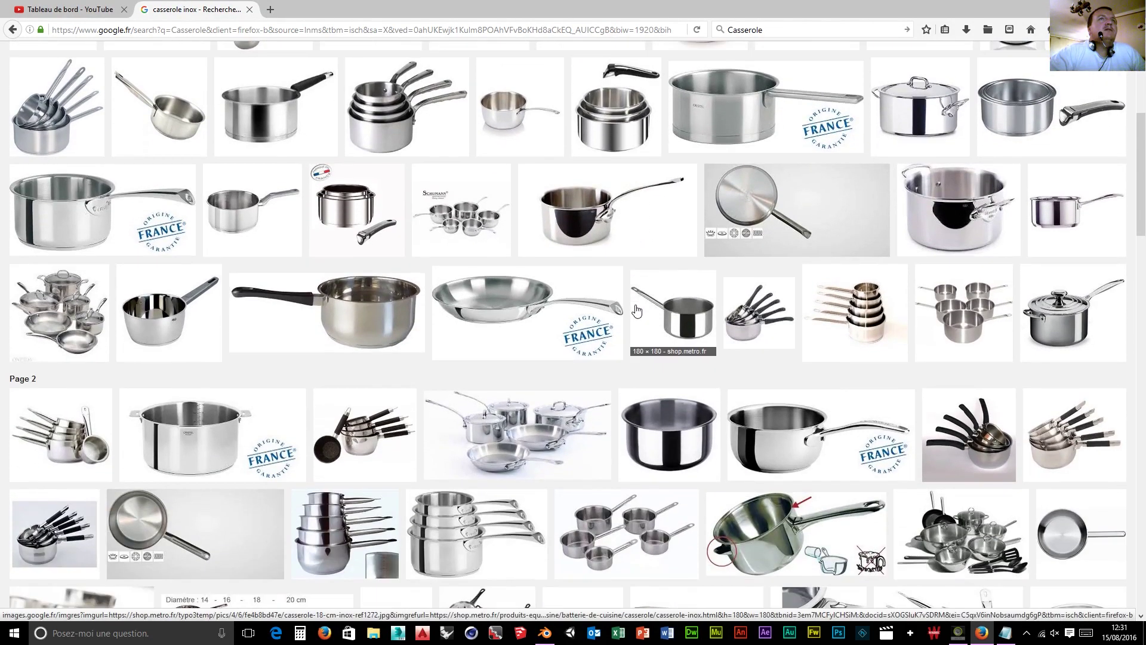
pyautogui.scroll(-5, 636, 310)
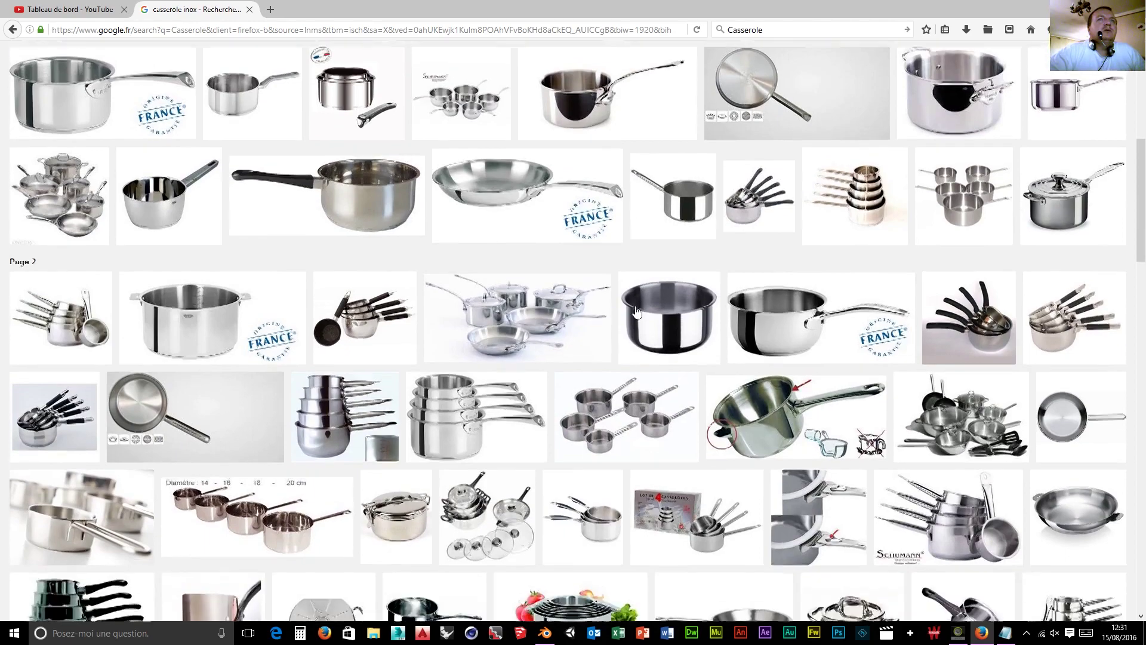
pyautogui.scroll(-5, 635, 312)
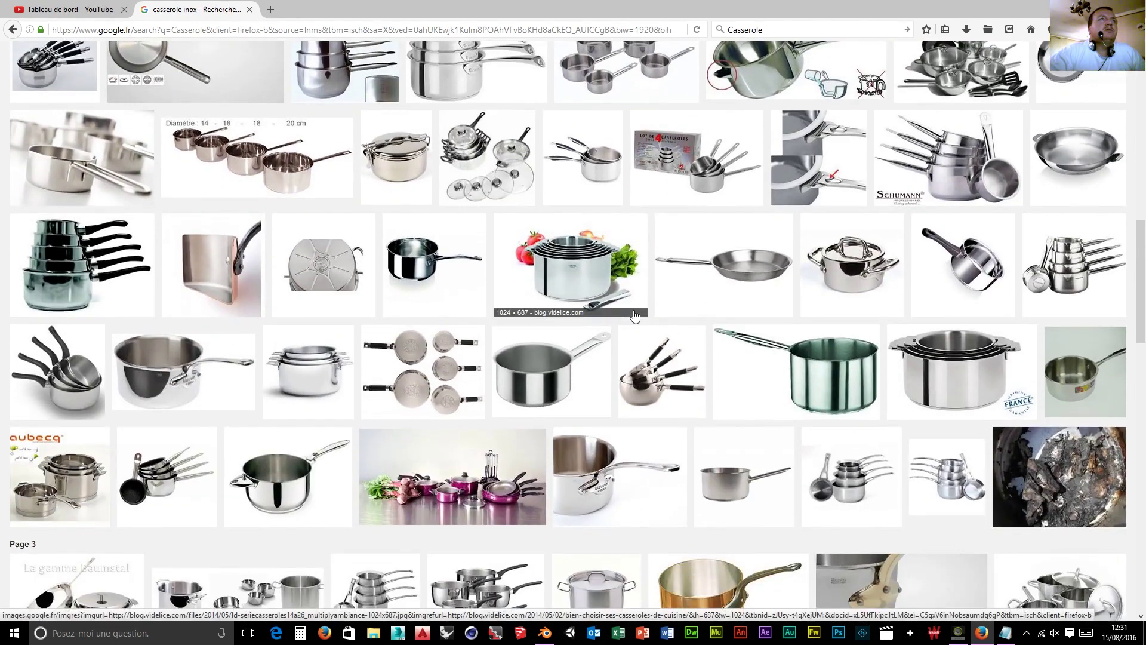
pyautogui.scroll(-4, 635, 314)
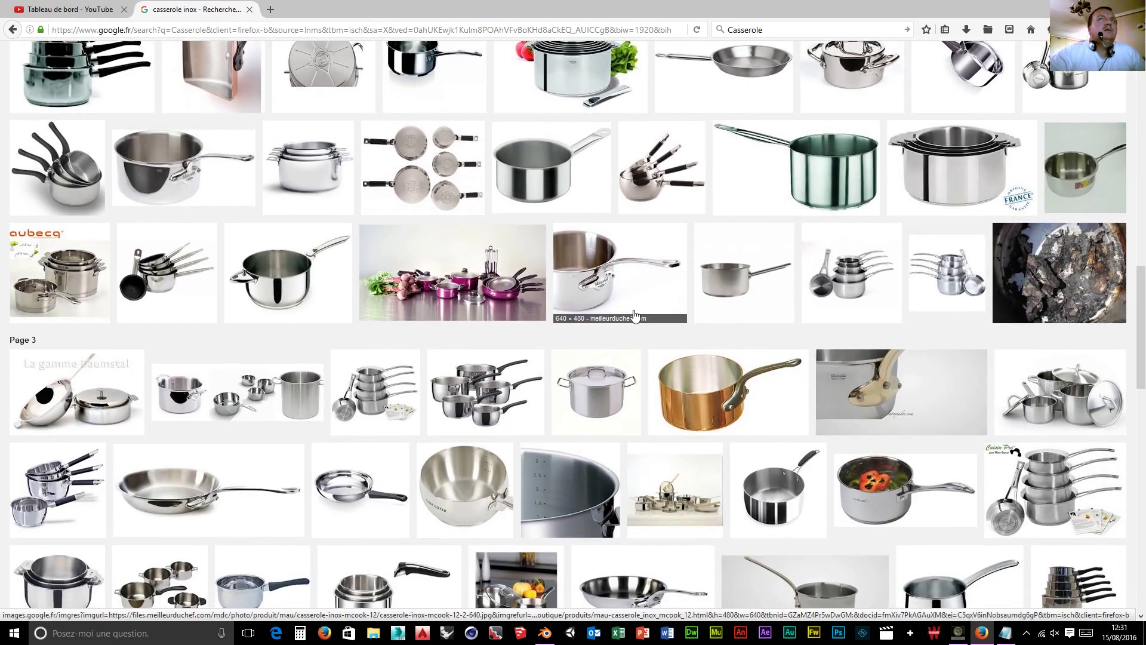
pyautogui.scroll(-1, 635, 316)
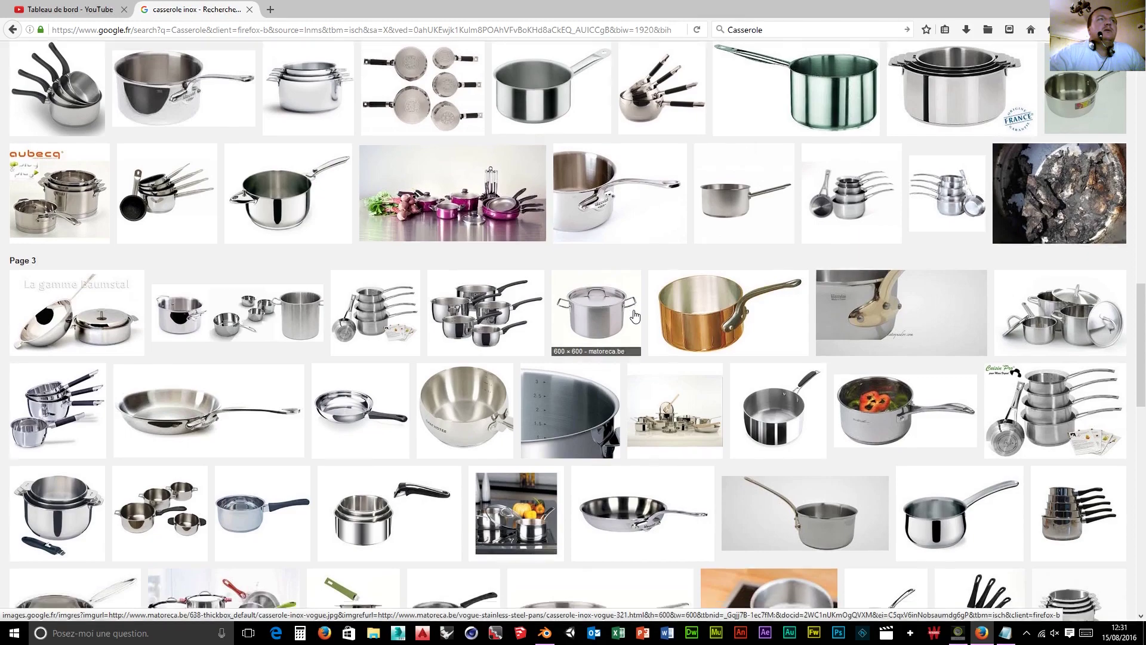
pyautogui.scroll(-5, 635, 317)
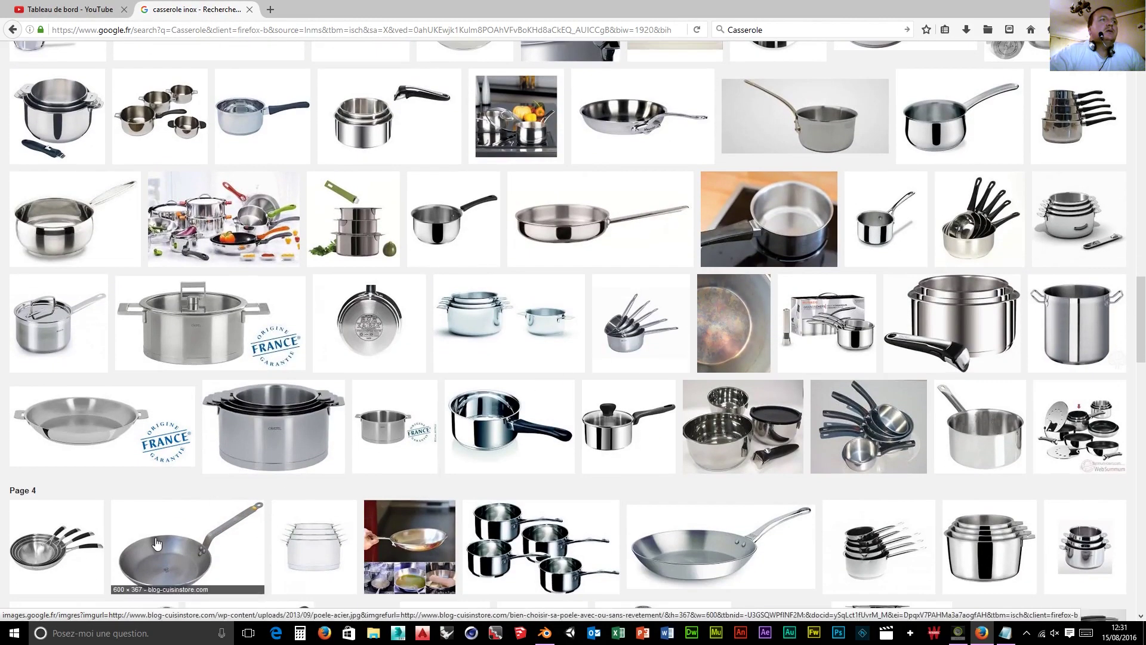
pyautogui.scroll(-20, 575, 366)
pyautogui.scroll(5, 35, 478)
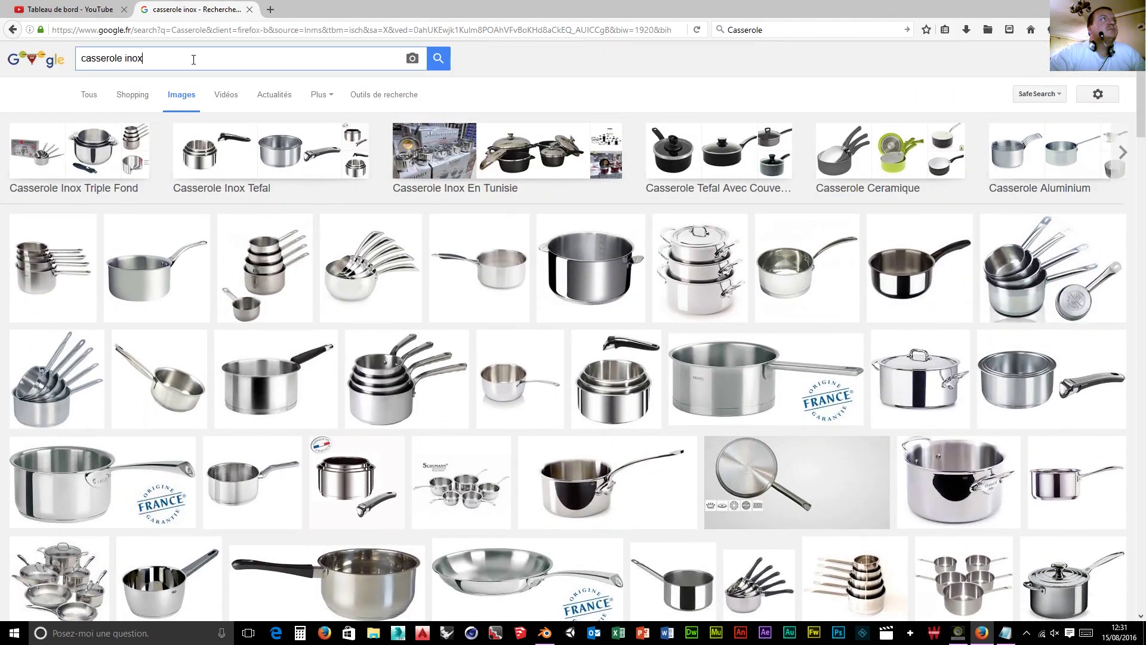
# - Search the images for "casserole inox vue de profil" and look through the first results for side views
pyautogui.write('vue de pro')
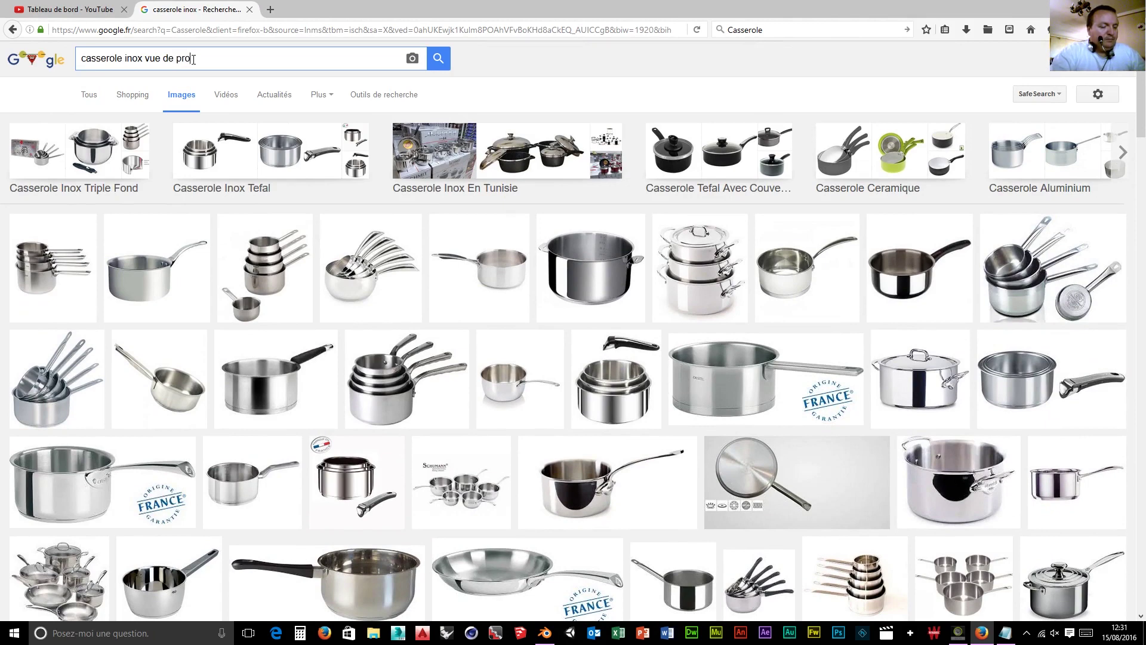
pyautogui.write('fil')
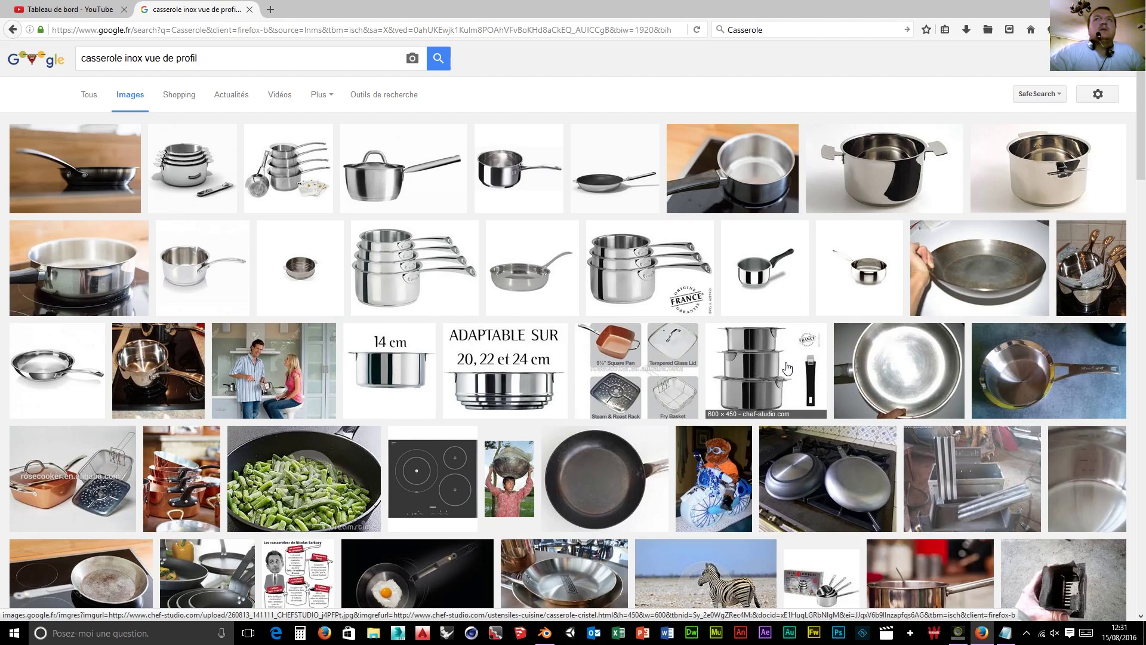
pyautogui.scroll(-2, 785, 368)
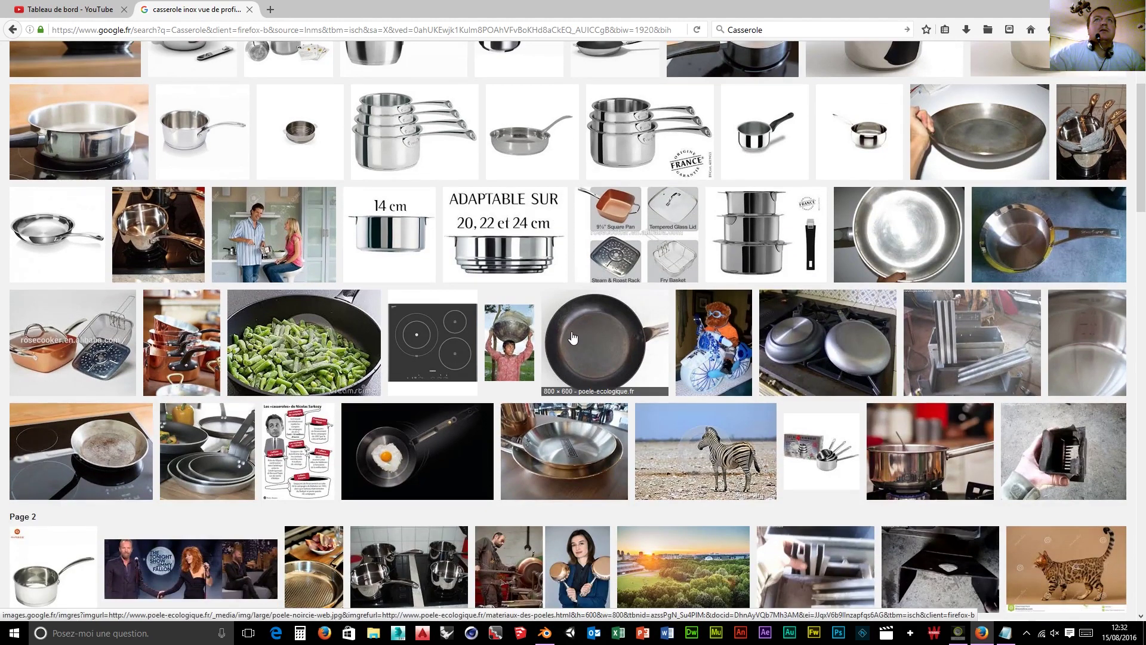
pyautogui.scroll(-1, 572, 338)
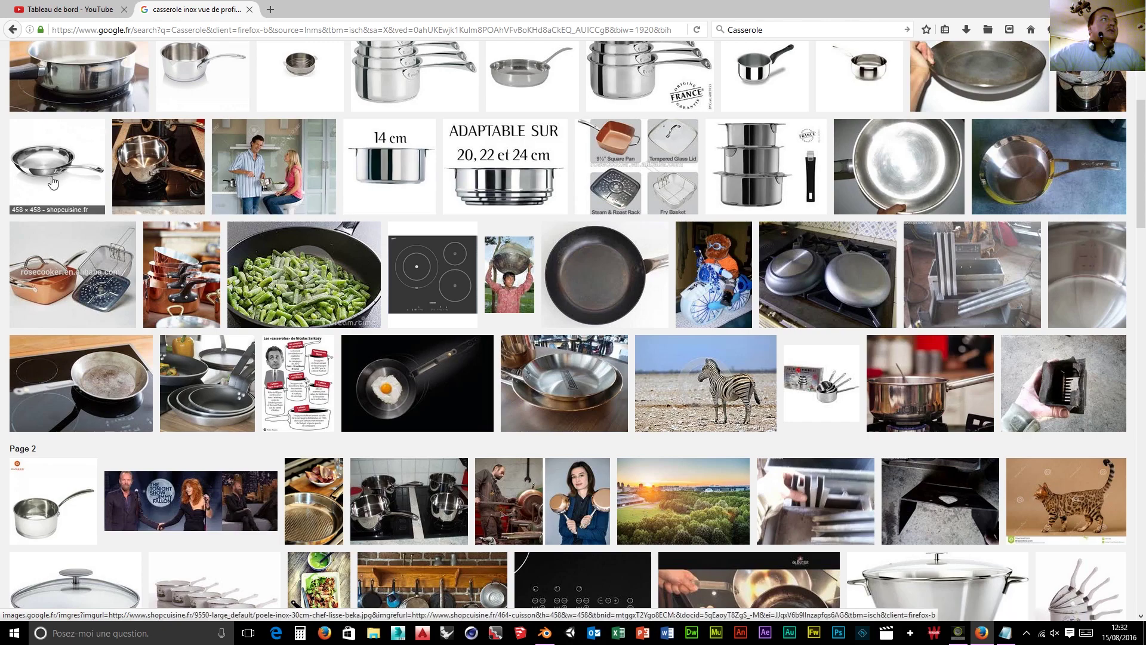
pyautogui.scroll(-5, 98, 242)
pyautogui.scroll(-15, 101, 239)
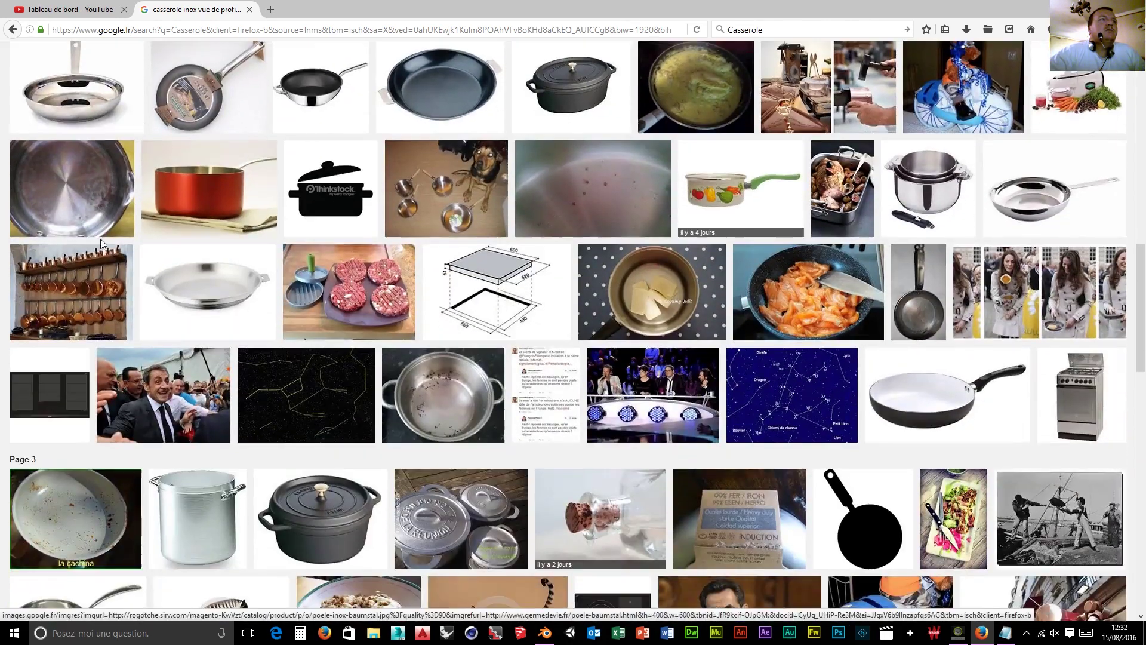
# - Examine the further result pages for side views of stainless steel saucepans, and return to the start of the results
pyautogui.scroll(-7, 104, 255)
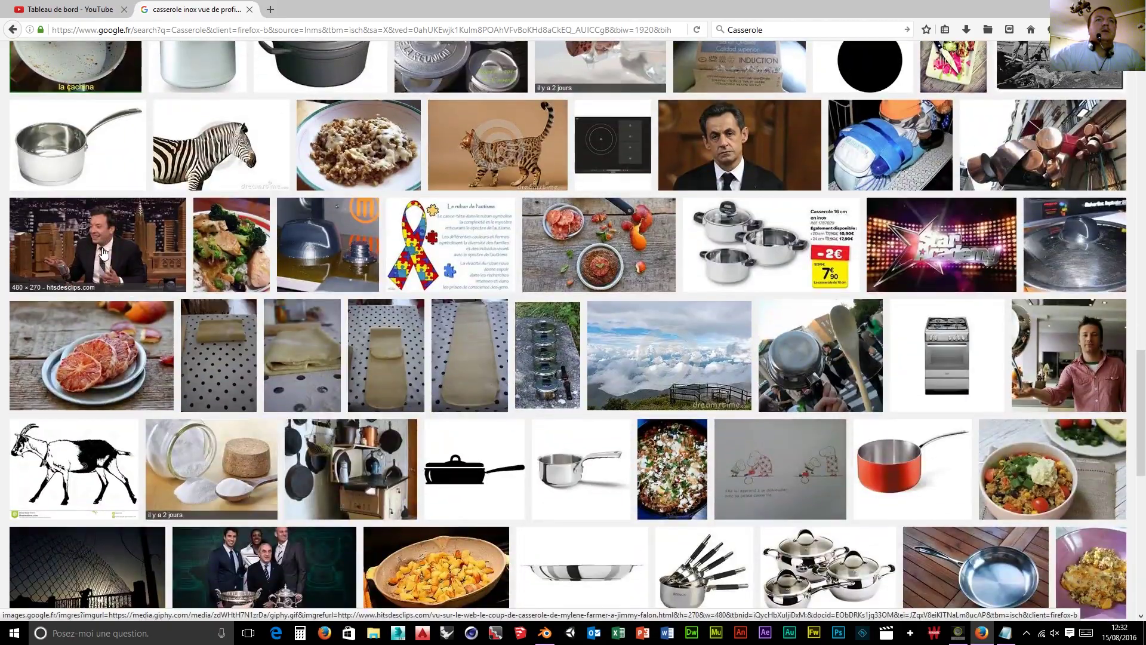
pyautogui.scroll(-7, 582, 357)
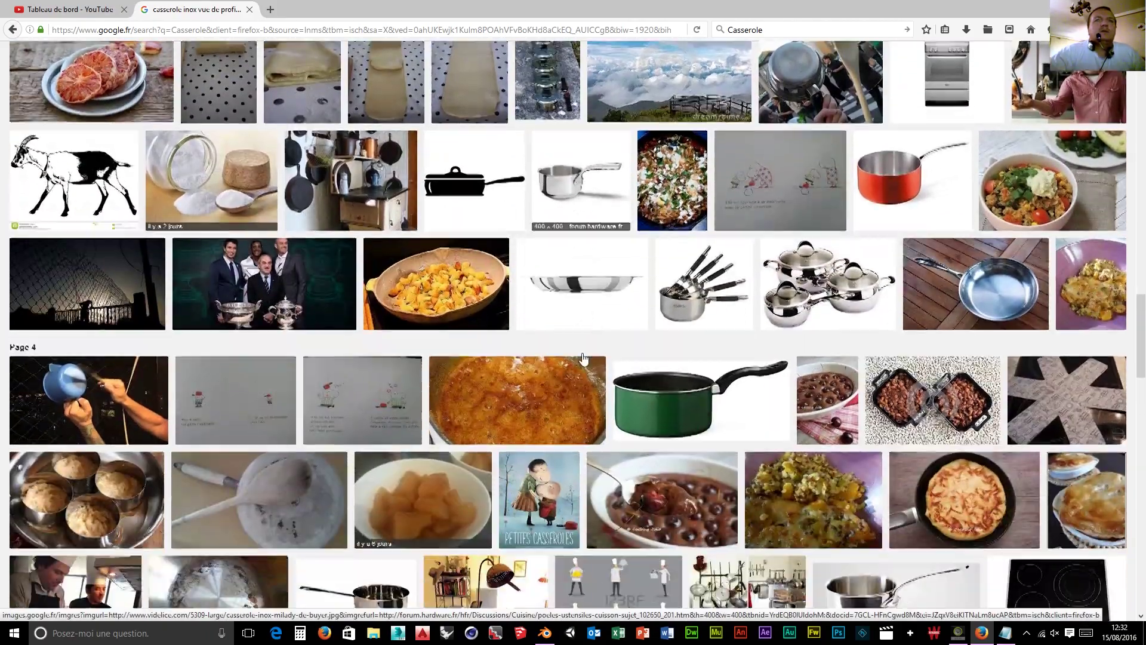
pyautogui.scroll(-8, 581, 357)
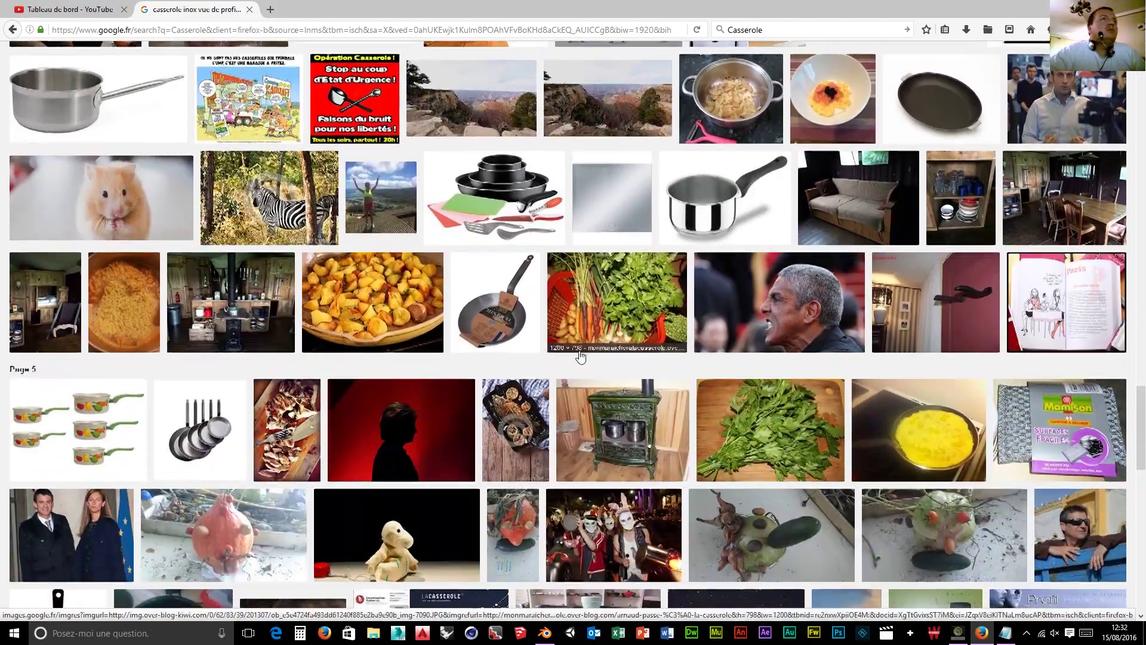
pyautogui.scroll(-11, 580, 357)
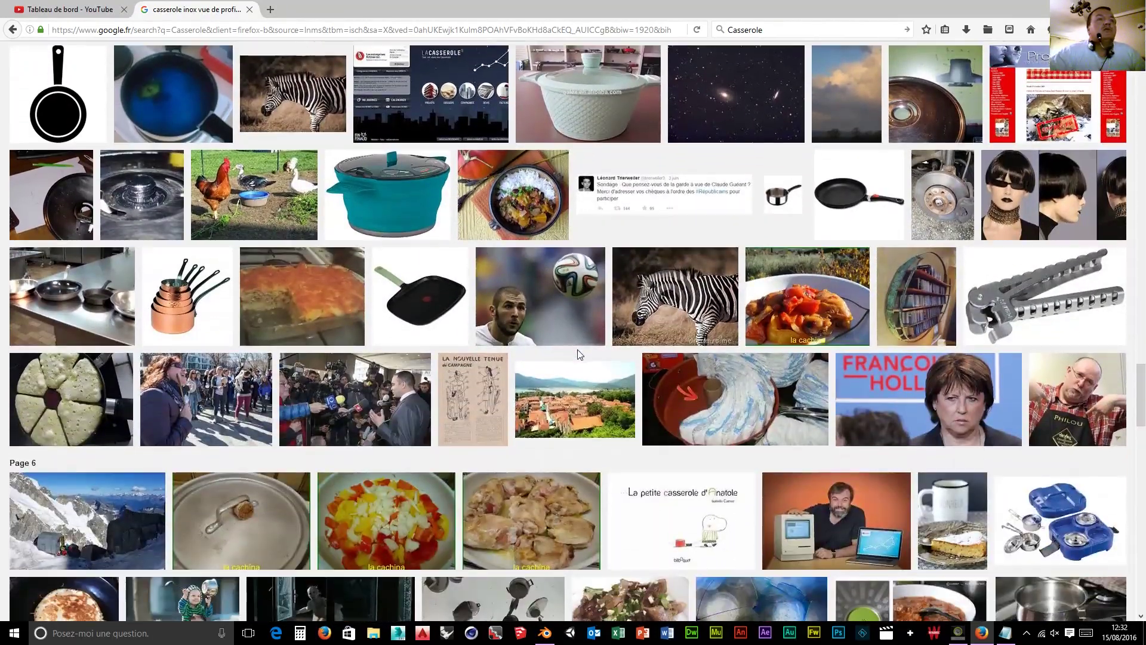
pyautogui.scroll(-8, 577, 355)
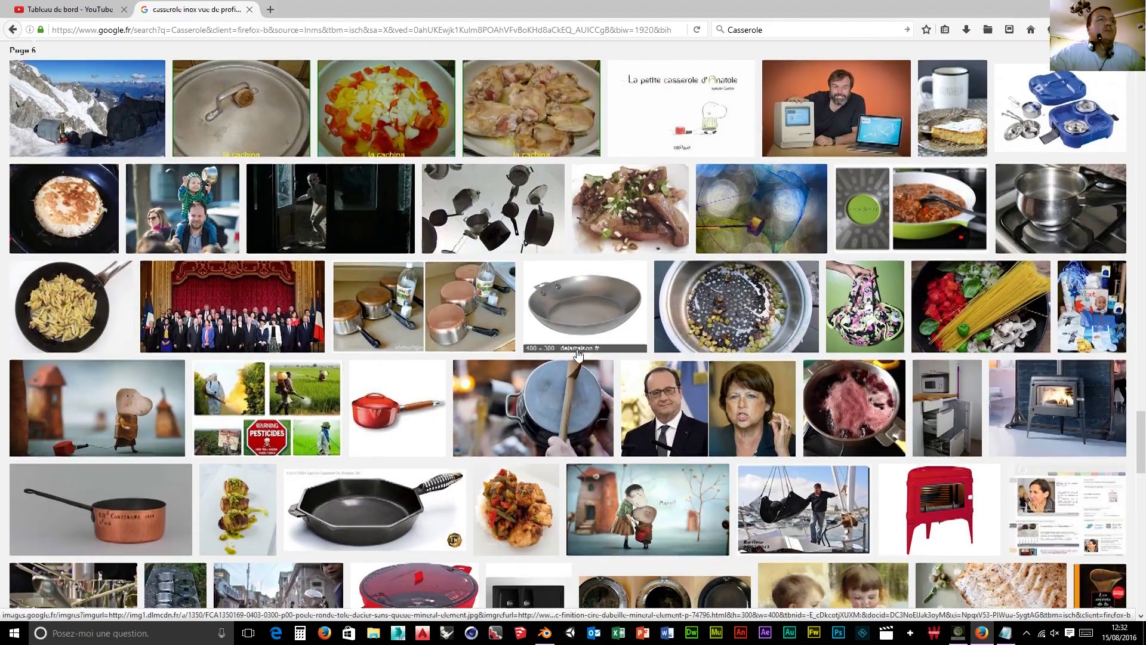
pyautogui.scroll(-7, 577, 355)
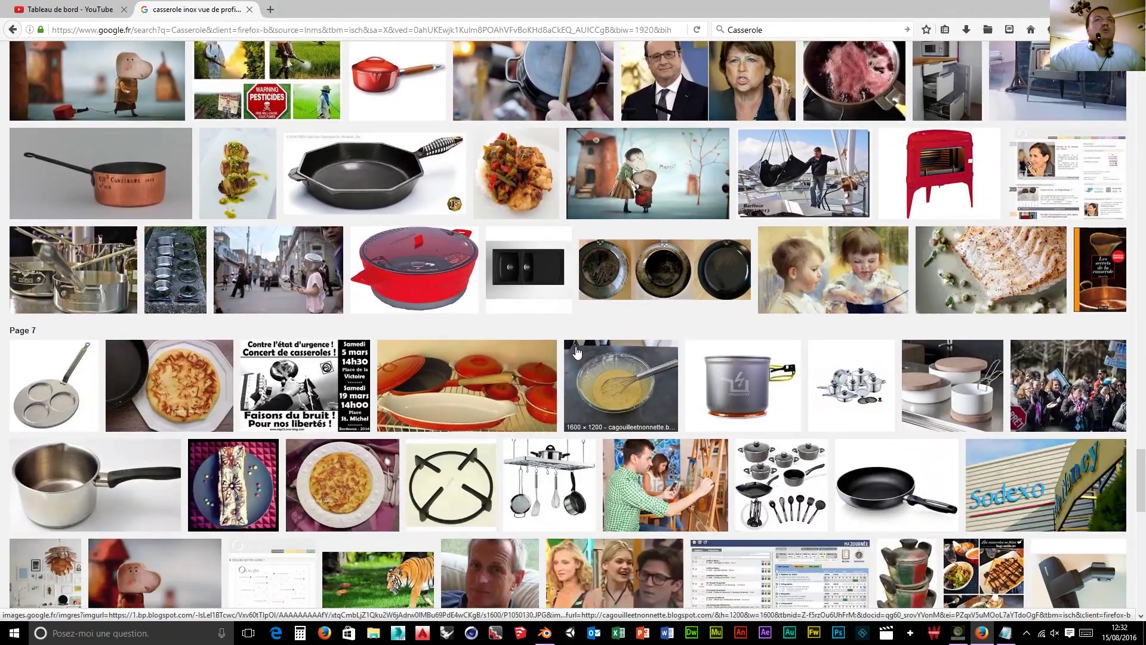
pyautogui.scroll(-8, 576, 352)
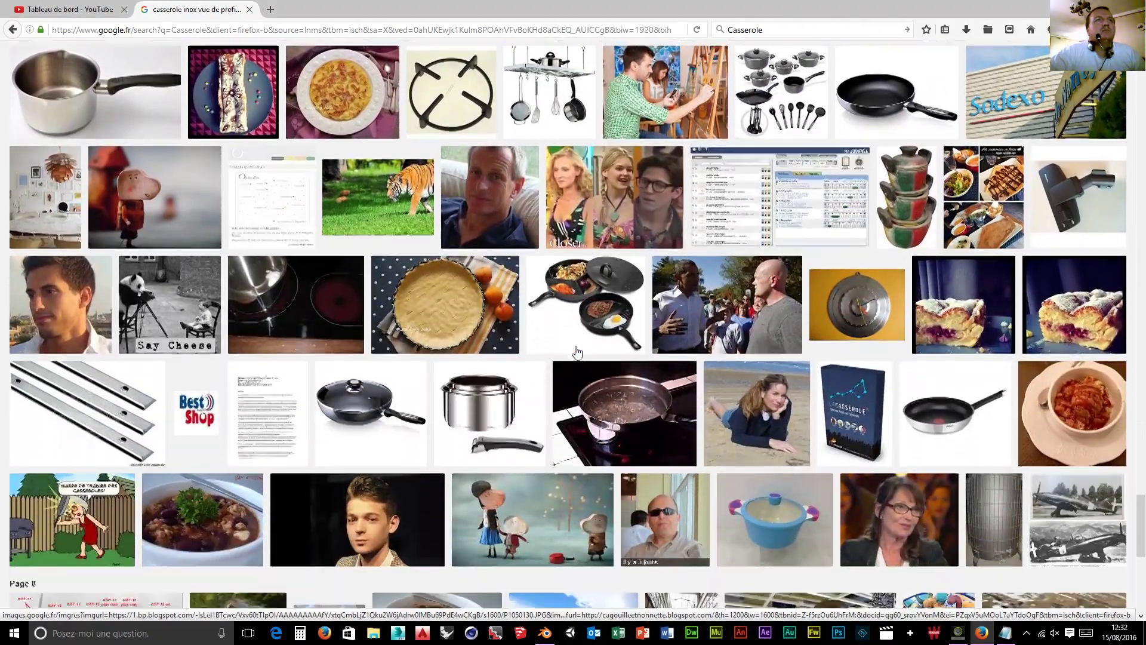
pyautogui.scroll(-10, 576, 353)
pyautogui.scroll(20, 576, 352)
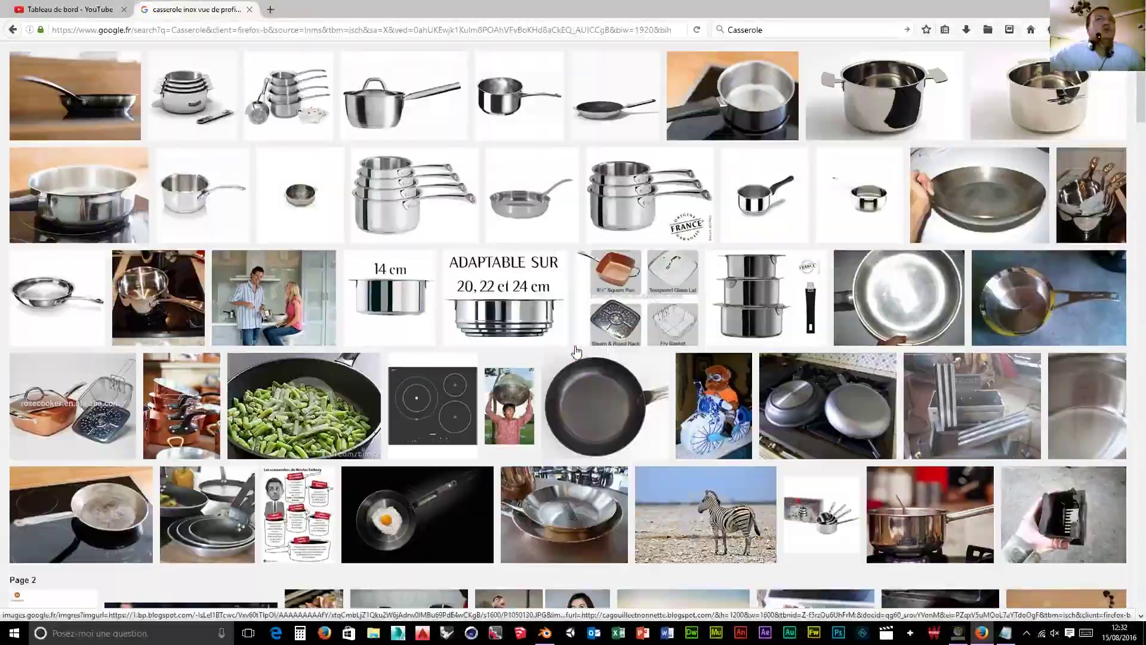
pyautogui.scroll(2, 576, 352)
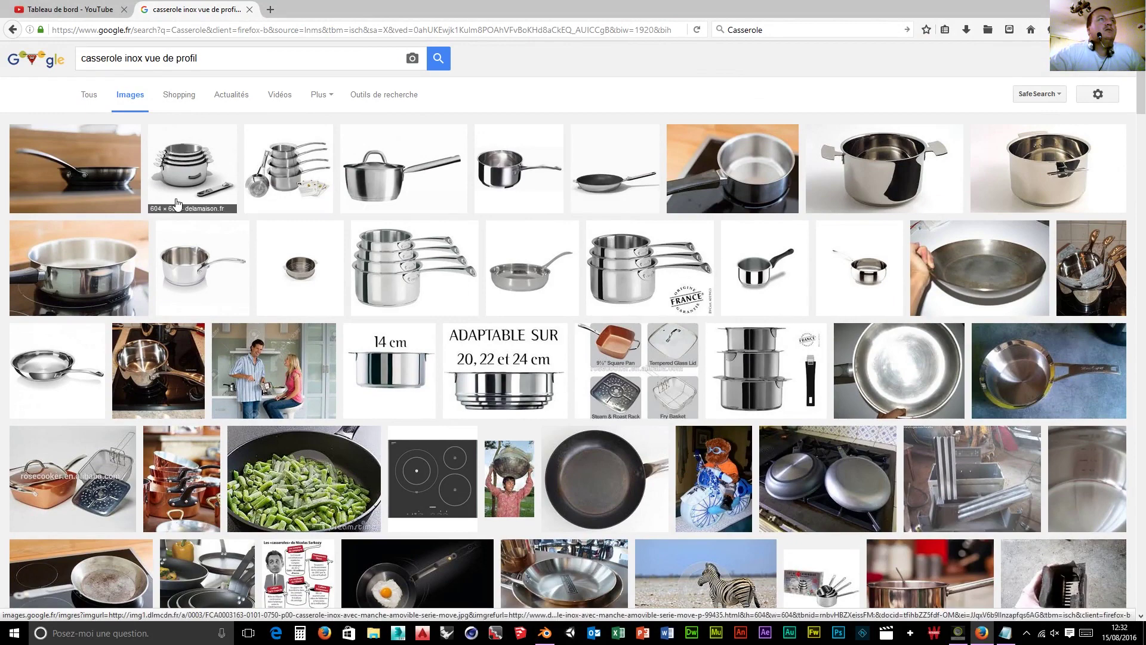
# - Preview the chef-studio.com side-view image captioned "Adaptable sur 20, 22 et 24 cm" and open the website it comes from
pyautogui.scroll(-3, 303, 293)
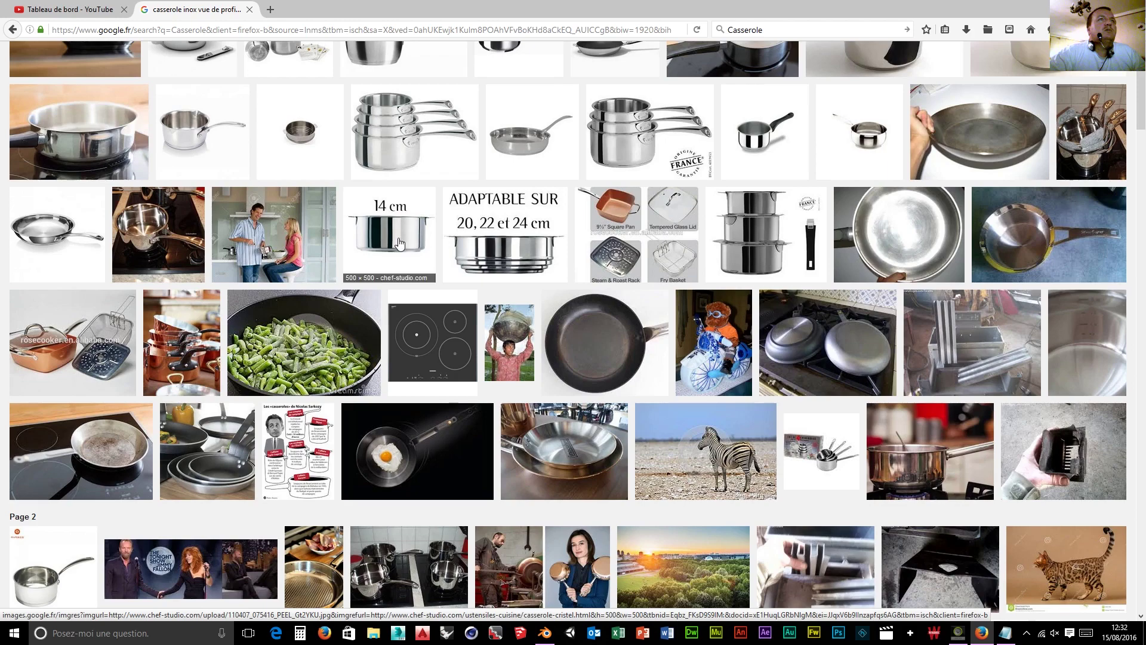
pyautogui.click(479, 246)
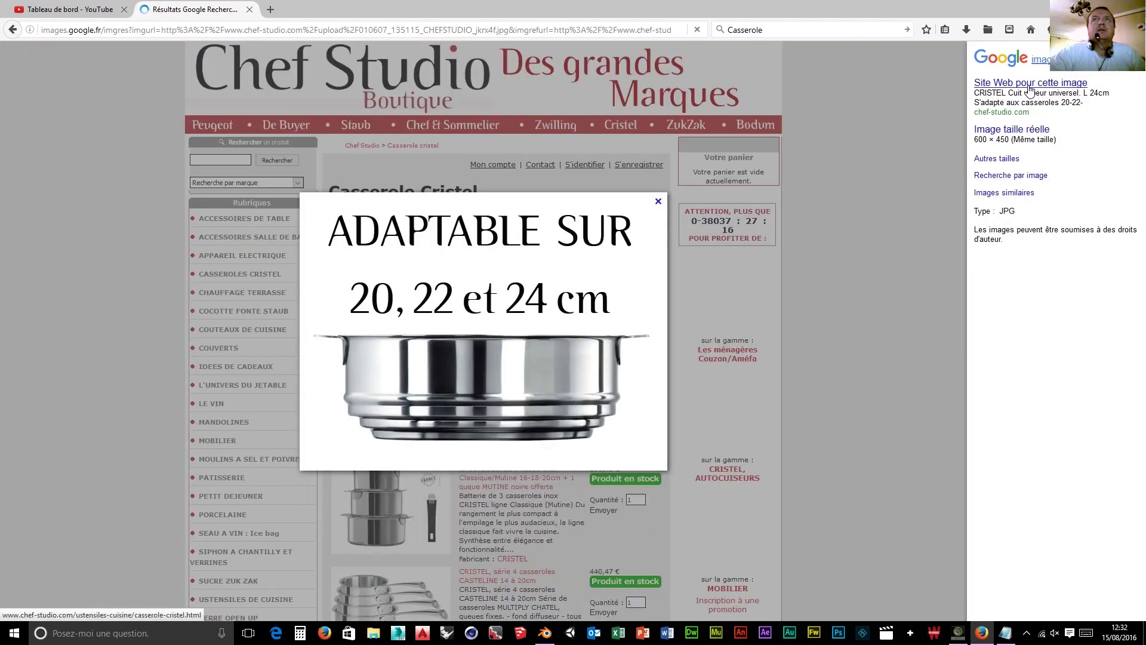
pyautogui.click(1029, 90)
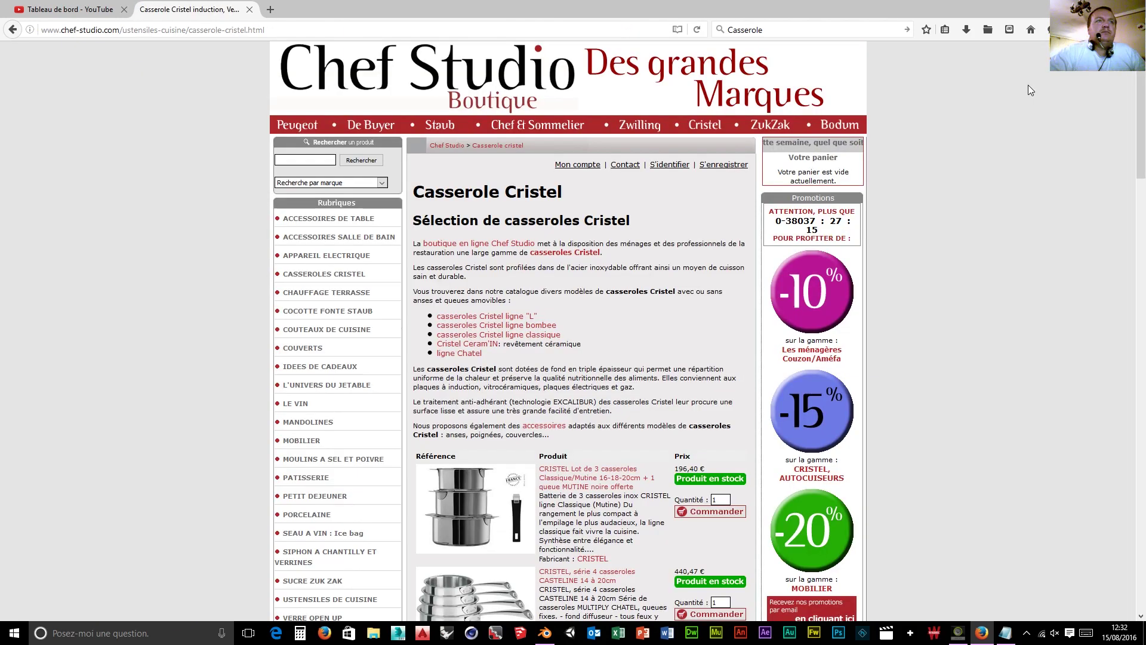
# - Look through the Cristel saucepan listing and open the product page of the CRISTEL Casserole L ENVELOPPANT 14cm
pyautogui.scroll(-3, 546, 346)
pyautogui.scroll(-3, 546, 345)
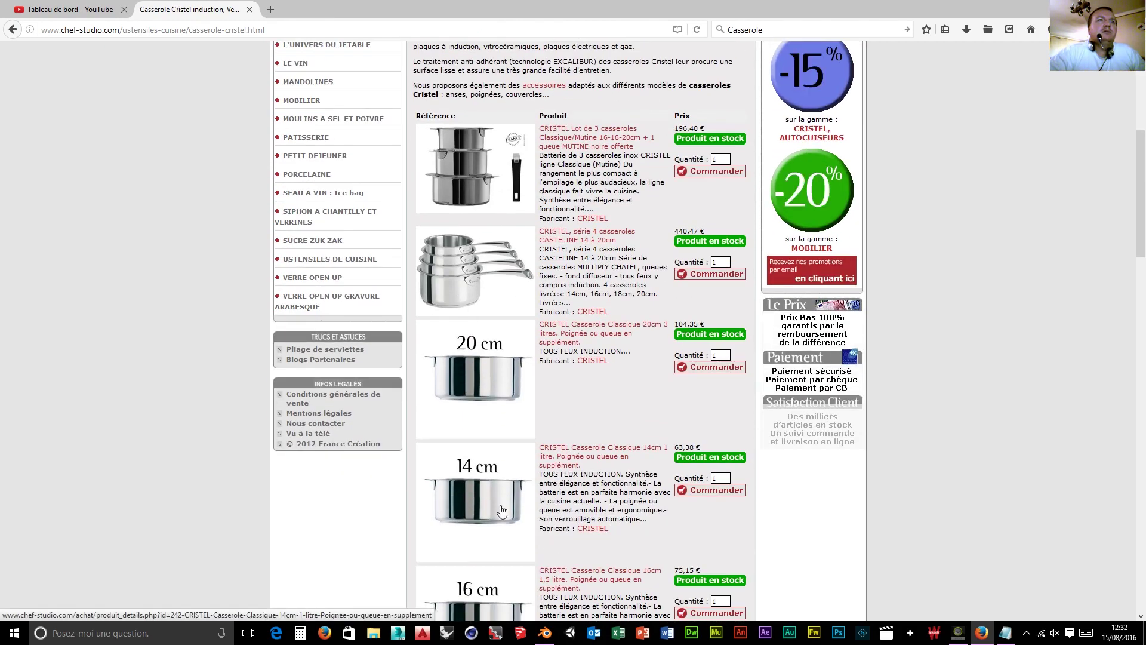
pyautogui.scroll(-2, 491, 524)
pyautogui.scroll(-2, 491, 524)
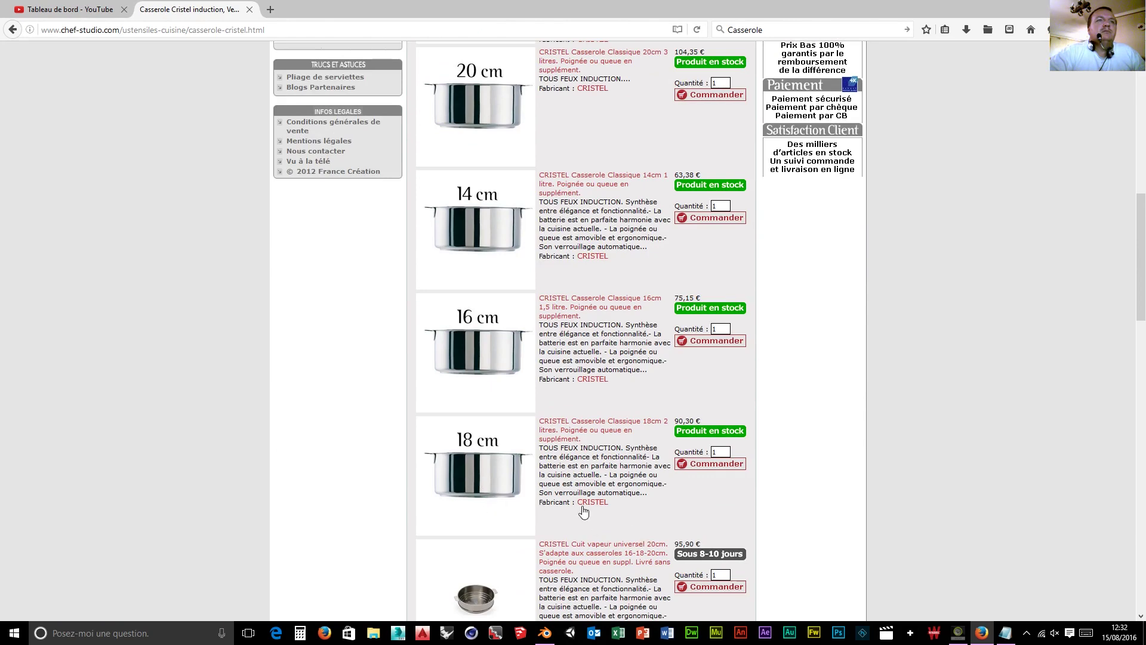
pyautogui.scroll(-3, 584, 514)
pyautogui.scroll(-1, 509, 265)
pyautogui.click(476, 412)
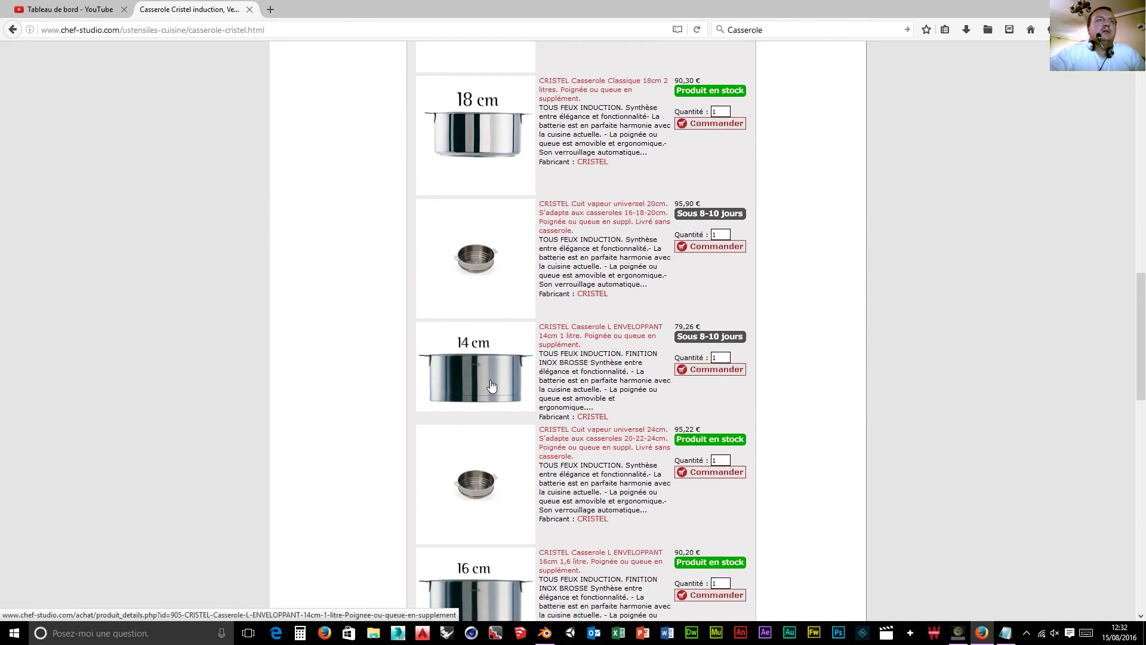
# - Enlarge the 14 cm saucepan's side-view product photo, close the enlargement, and check the options for copying or saving the photo
pyautogui.rightClick(510, 296)
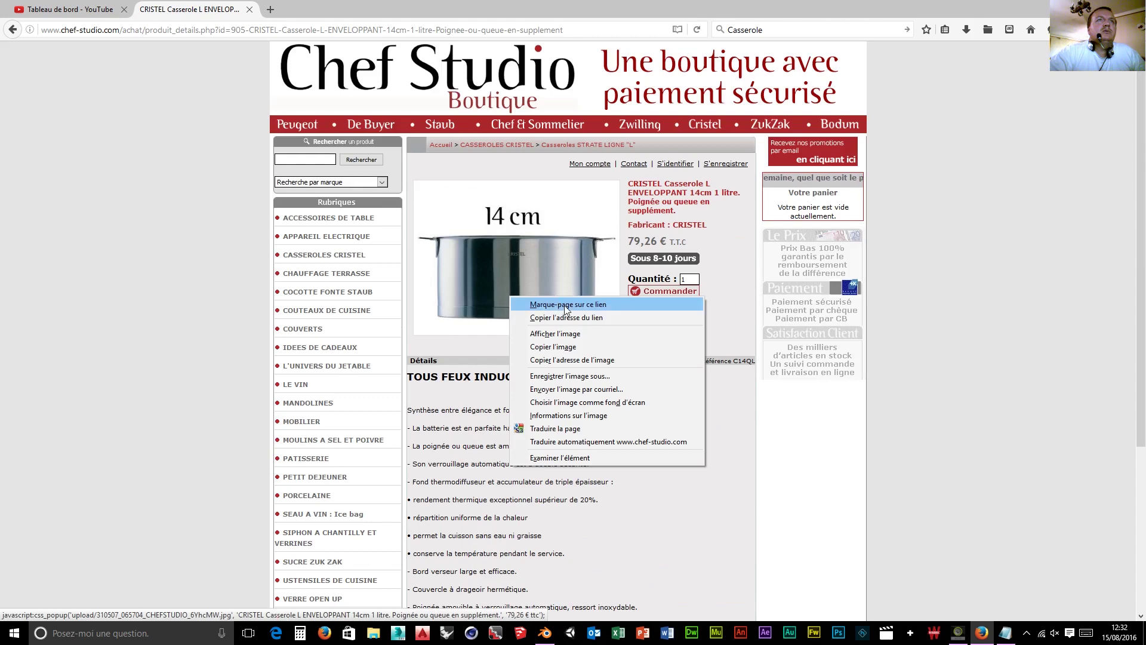
pyautogui.click(479, 301)
pyautogui.rightClick(585, 375)
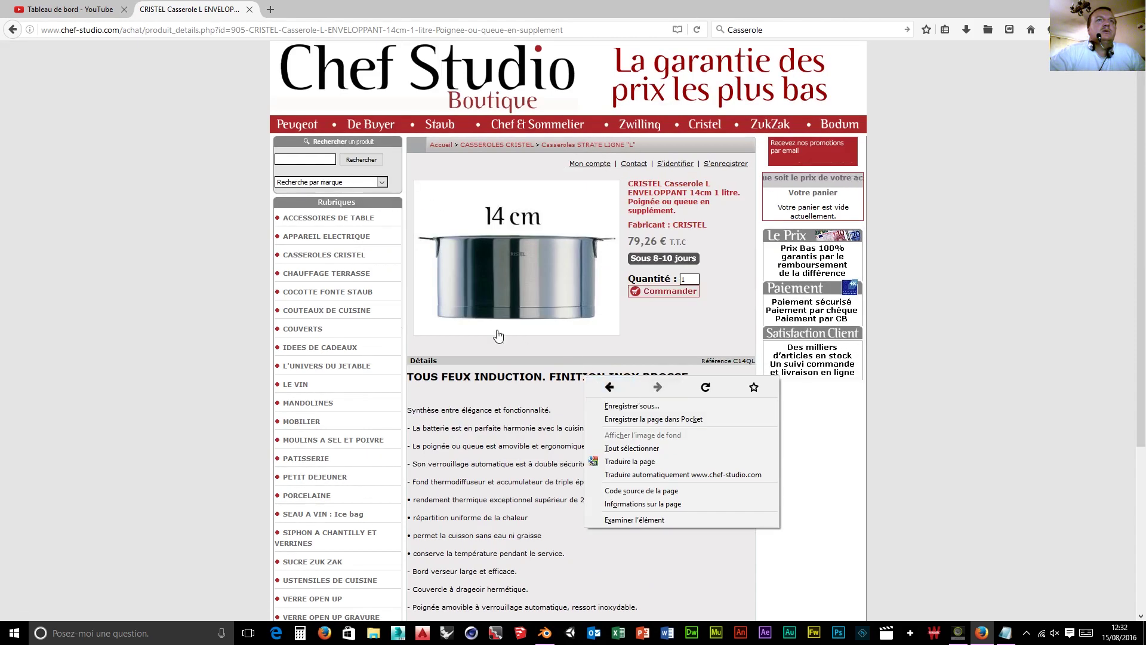
pyautogui.click(499, 299)
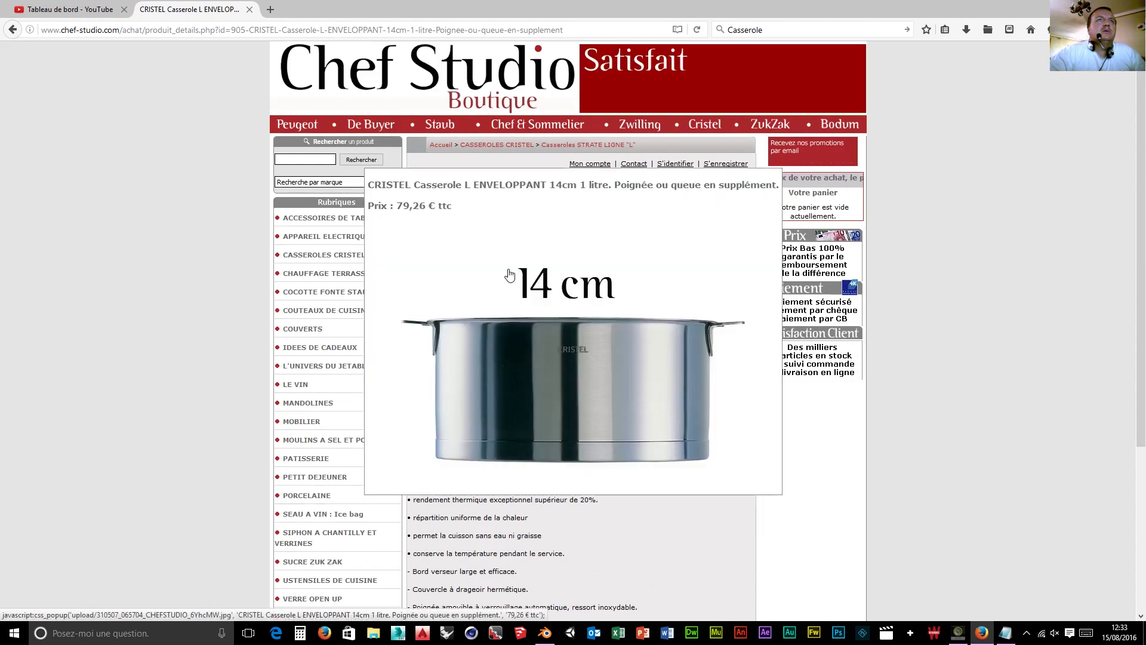
pyautogui.rightClick(525, 351)
pyautogui.click(532, 295)
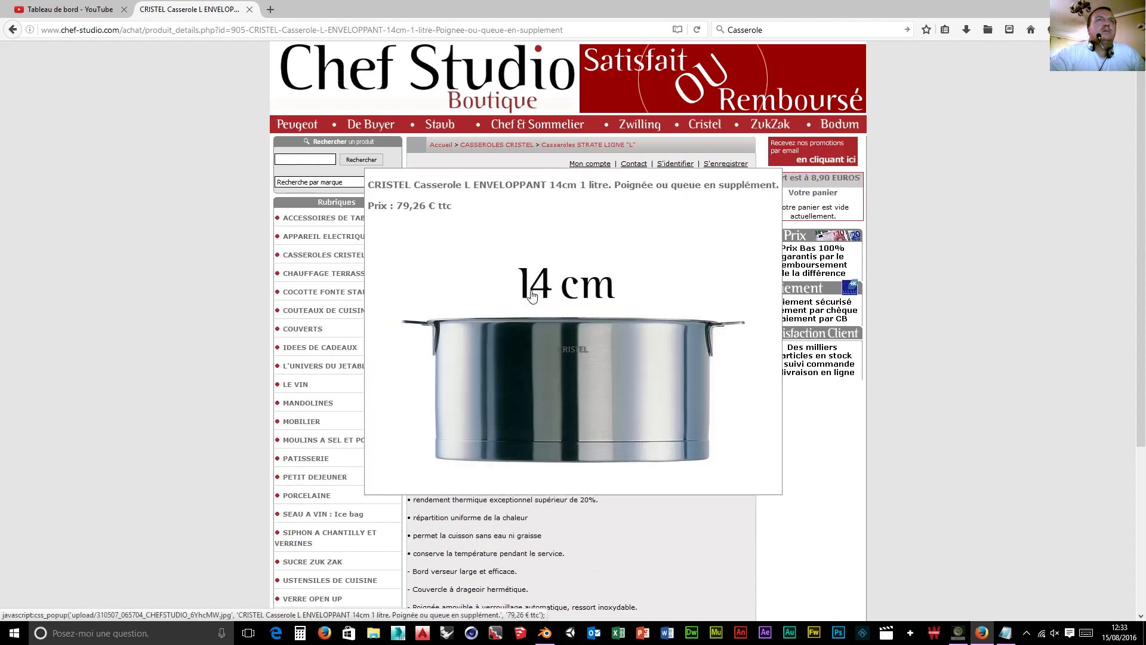
pyautogui.click(531, 297)
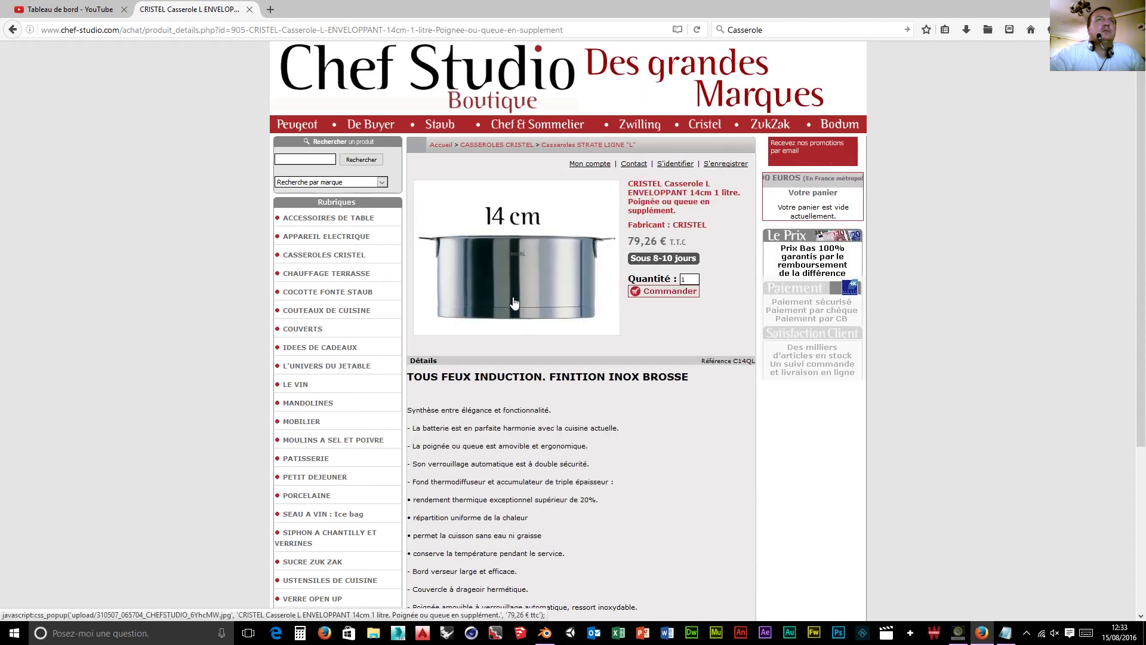
pyautogui.rightClick(514, 302)
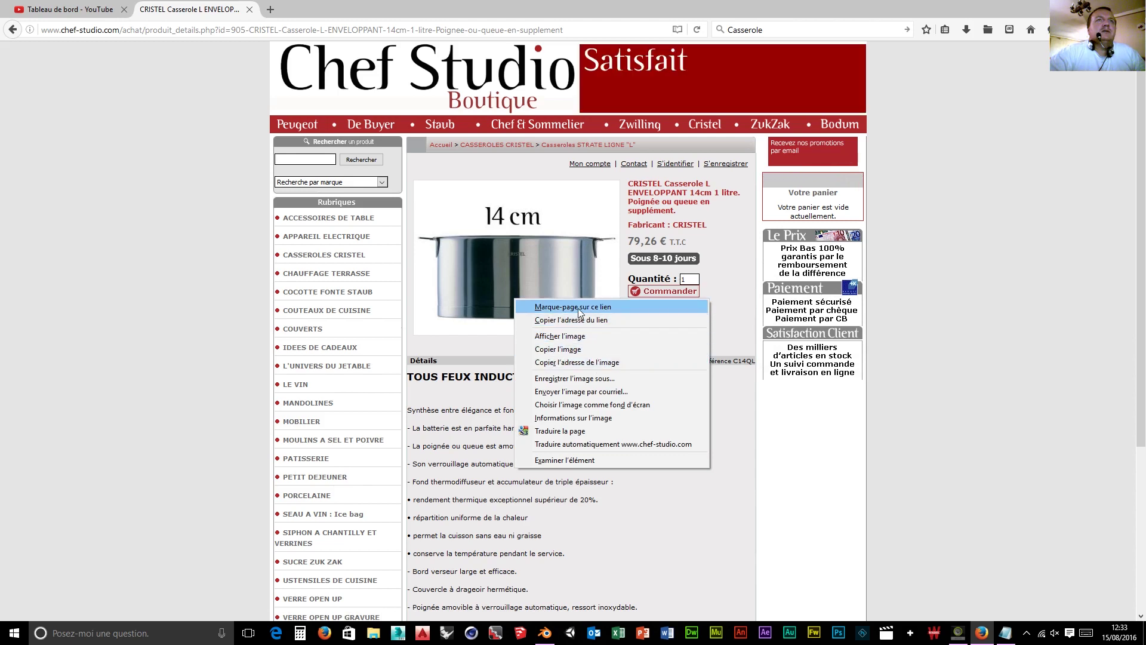
pyautogui.click(607, 321)
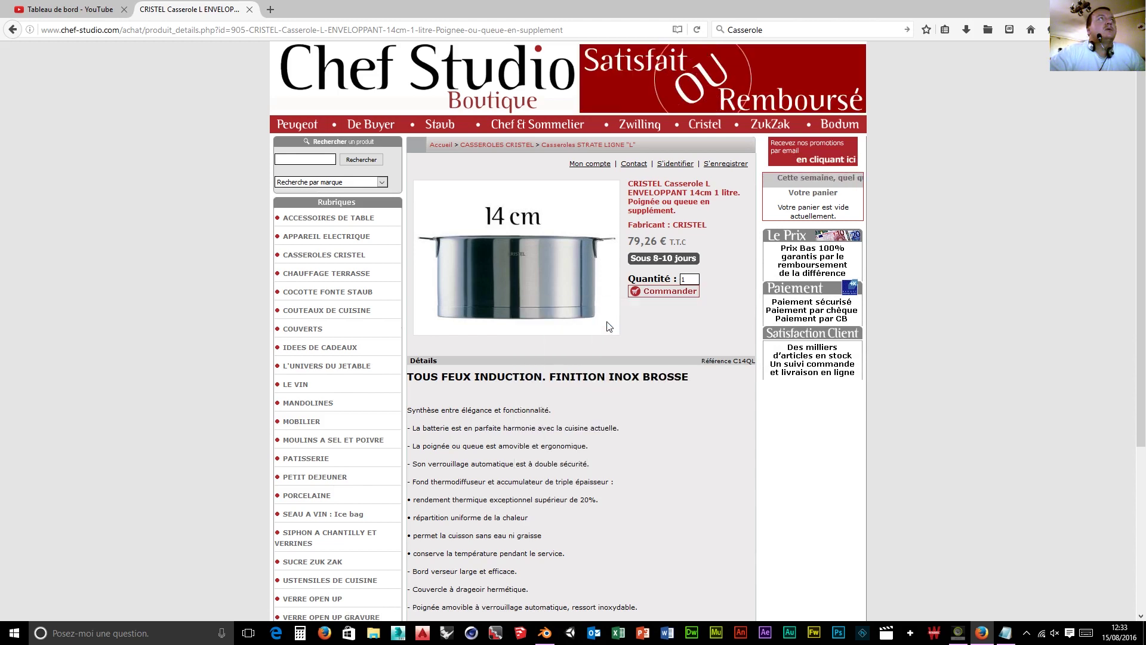
# - Try to open the copied link of the 14 cm saucepan photo in a new tab, close it, and retry from the product page
pyautogui.click(271, 10)
pyautogui.rightClick(285, 34)
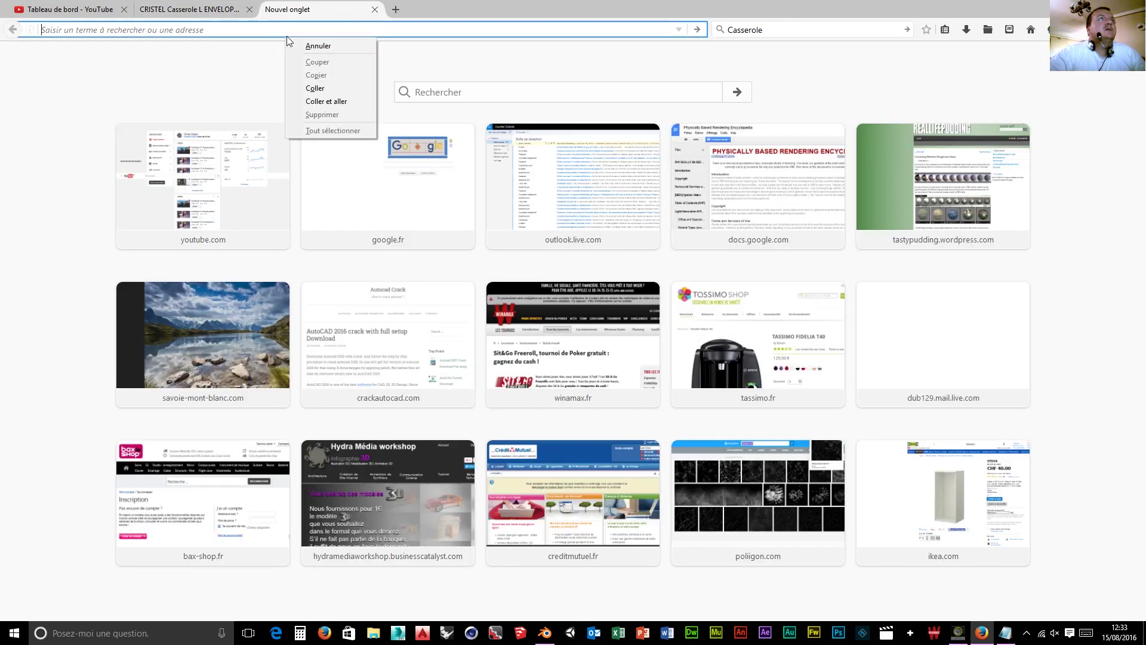
pyautogui.click(339, 100)
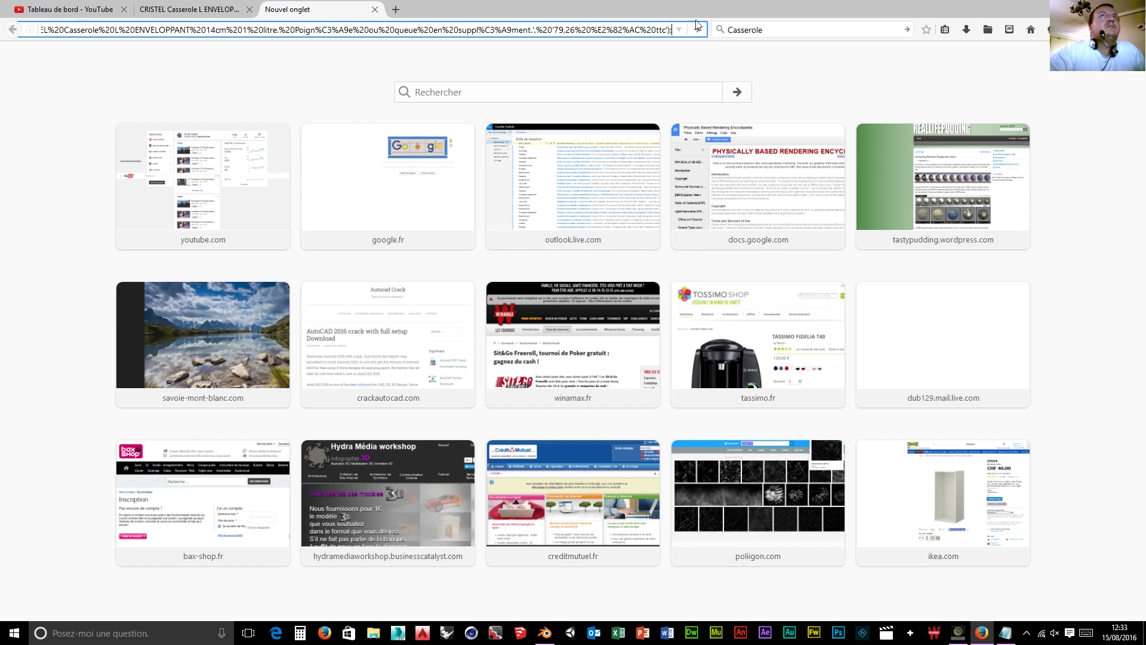
pyautogui.click(375, 10)
pyautogui.rightClick(310, 32)
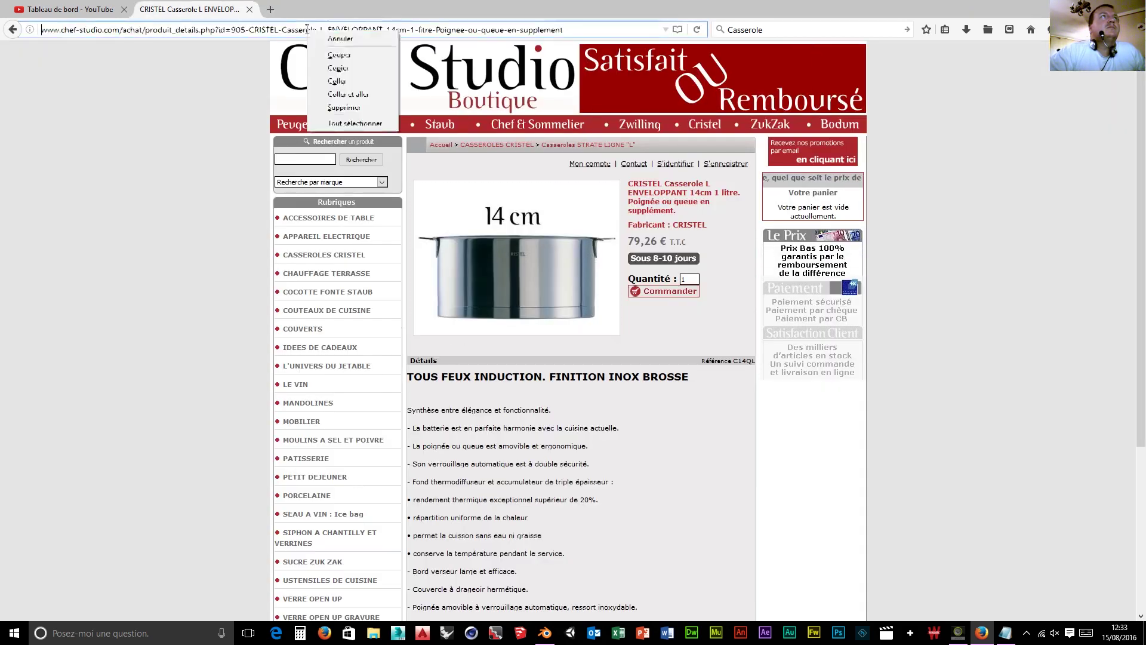
pyautogui.click(352, 95)
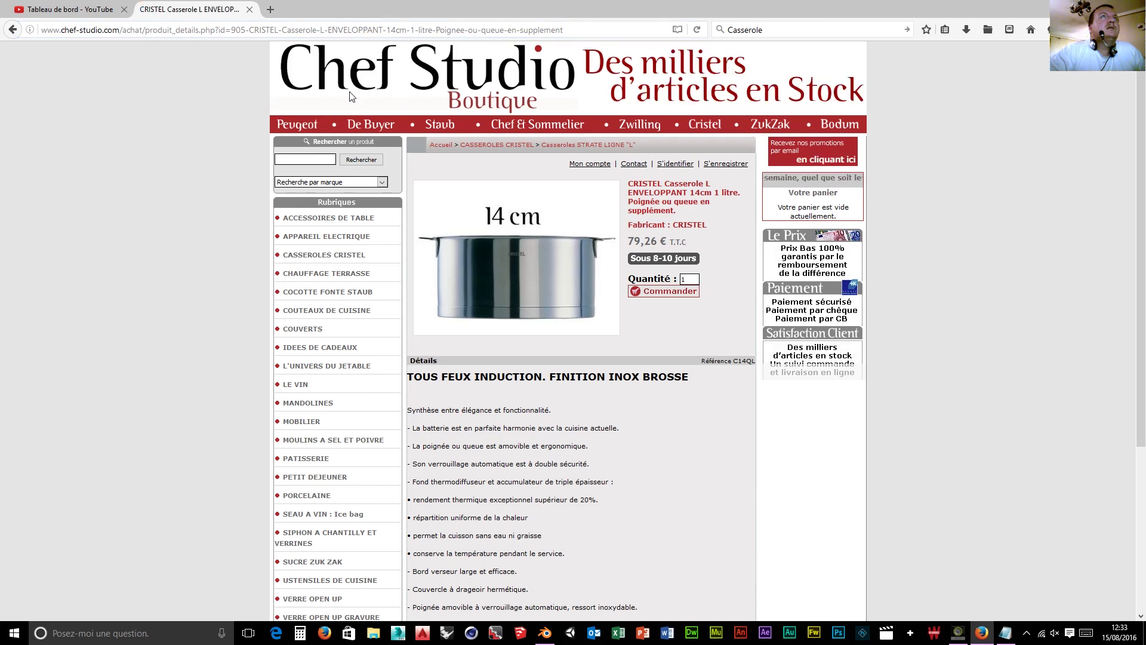
# - Enlarge the L ENVELOPPANT 14 cm saucepan's photo again and check the image options offered for it
pyautogui.rightClick(514, 264)
pyautogui.press('Escape')
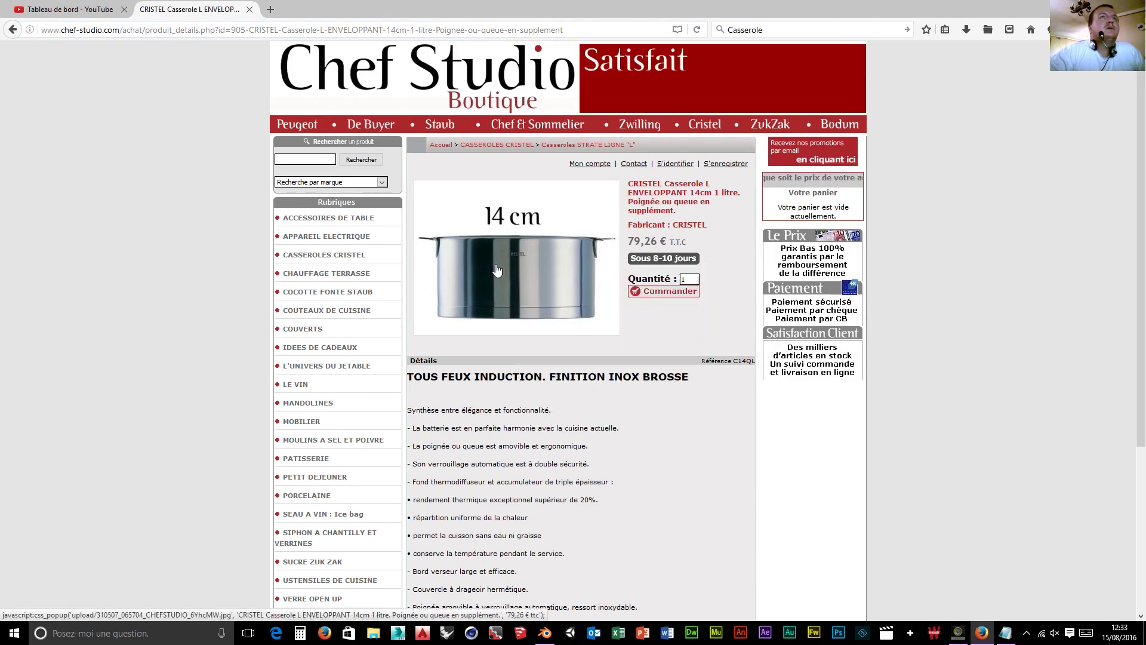
pyautogui.click(497, 269)
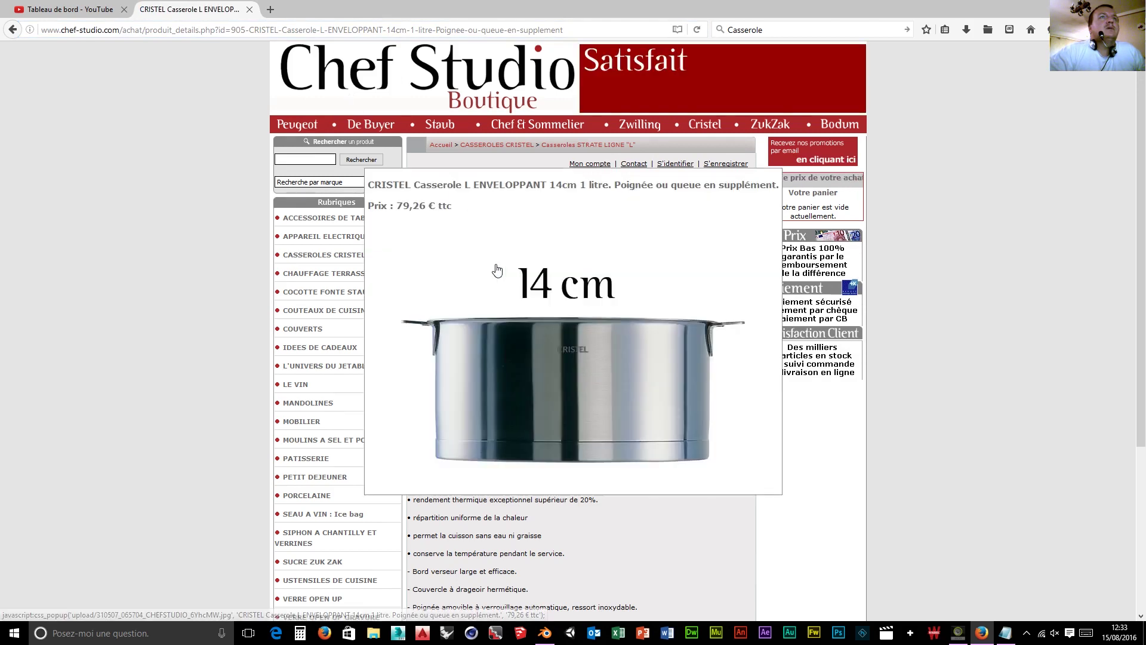
pyautogui.rightClick(521, 321)
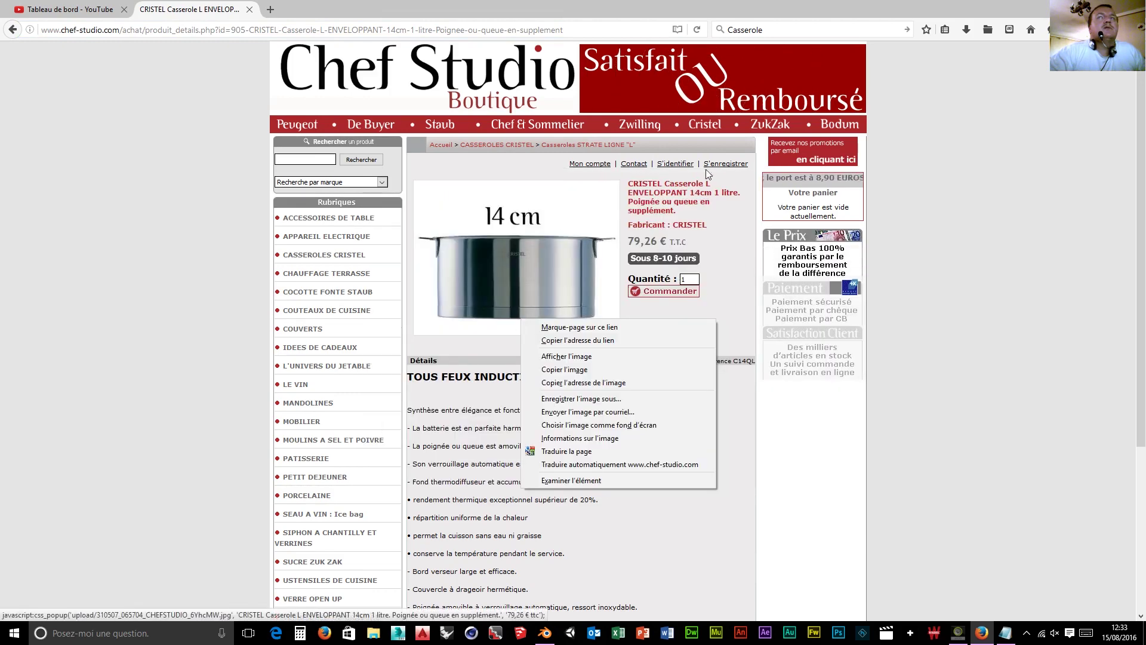
pyautogui.click(1133, 30)
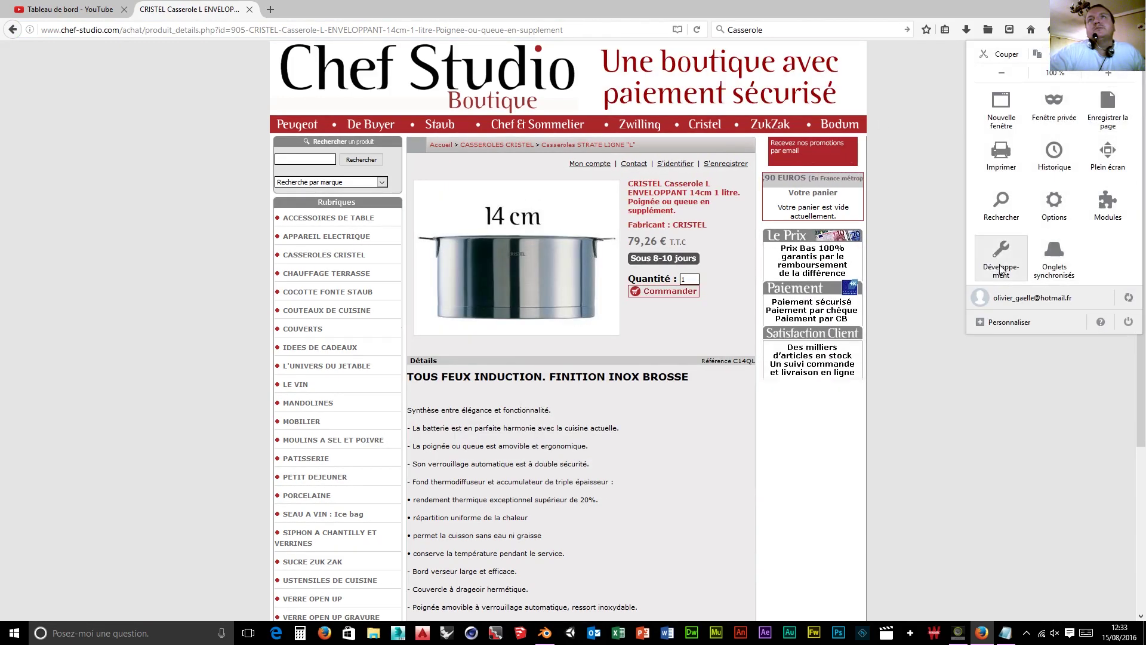
pyautogui.click(988, 278)
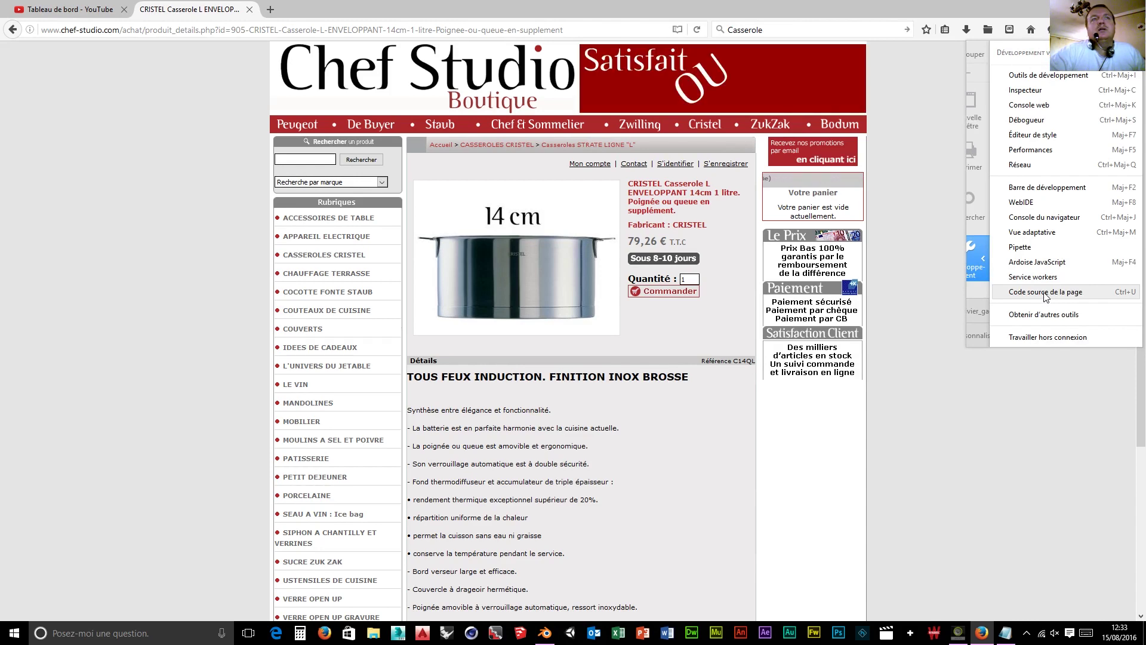
pyautogui.scroll(-4, 519, 331)
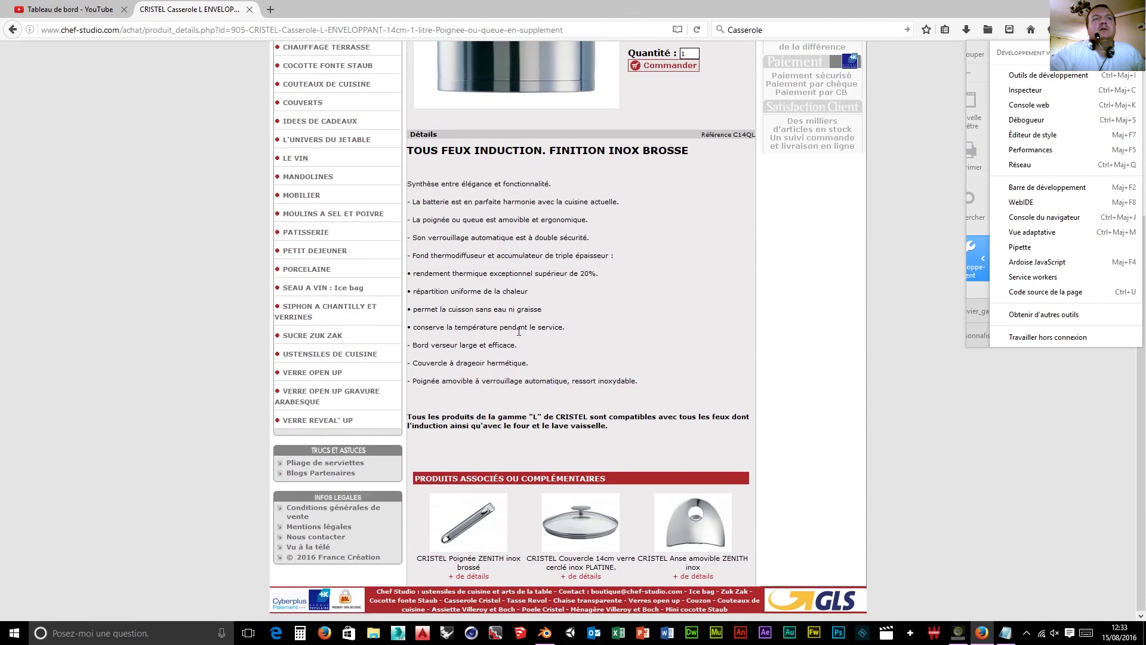
pyautogui.scroll(4, 519, 330)
pyautogui.click(1080, 406)
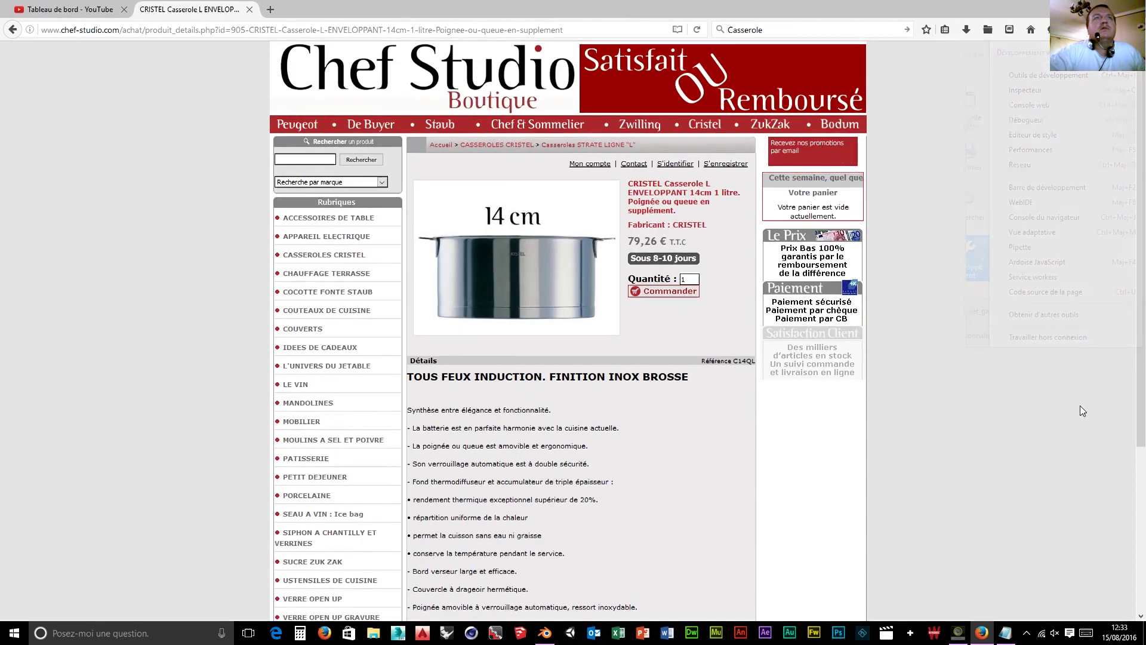
# - Display the L ENVELOPPANT 14 cm saucepan's photo on its own and return to the product page
pyautogui.rightClick(509, 265)
pyautogui.click(571, 299)
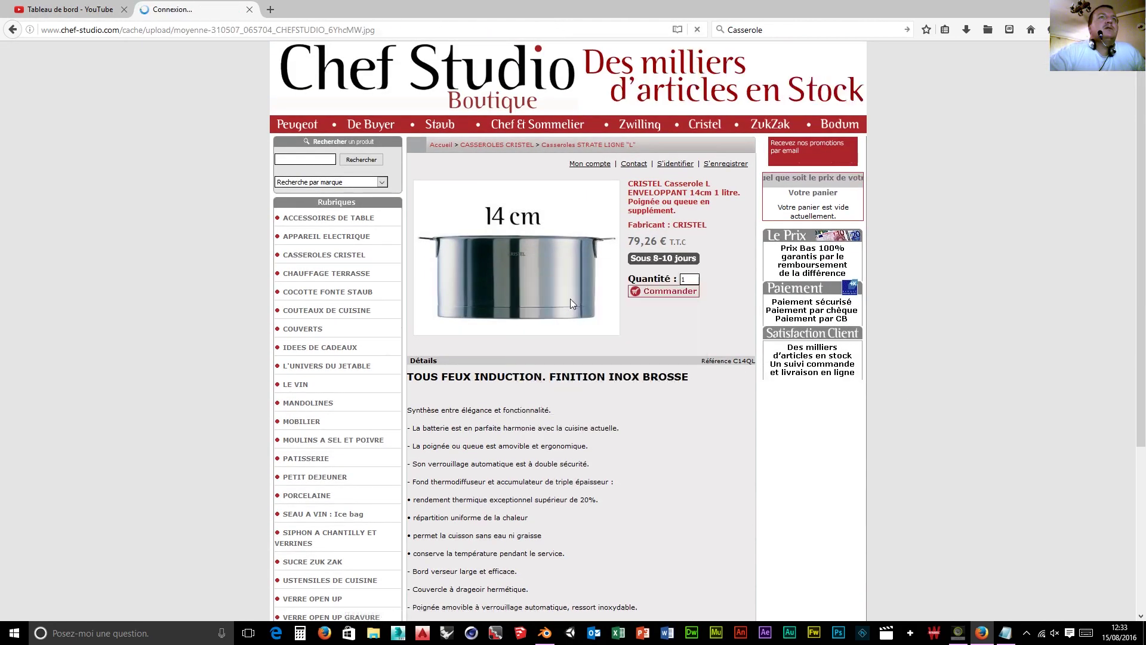
pyautogui.click(12, 30)
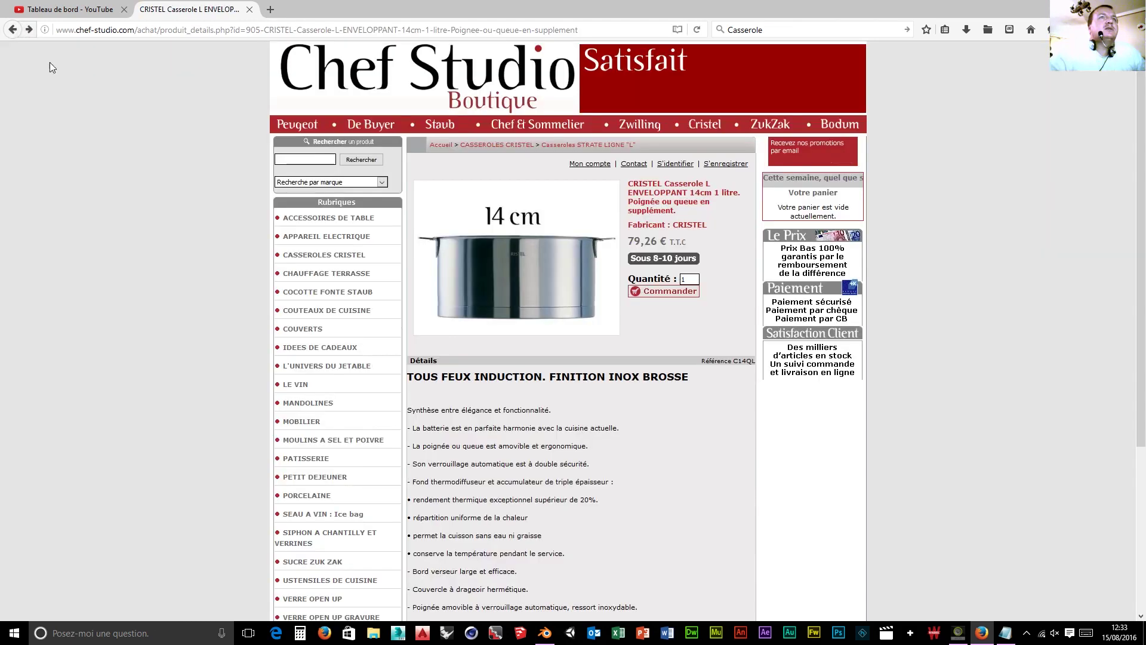
# - Return to the Cristel listing, check the options for the L ENVELOPPANT 14 cm photo, and briefly revisit its product page
pyautogui.click(13, 29)
pyautogui.rightClick(481, 374)
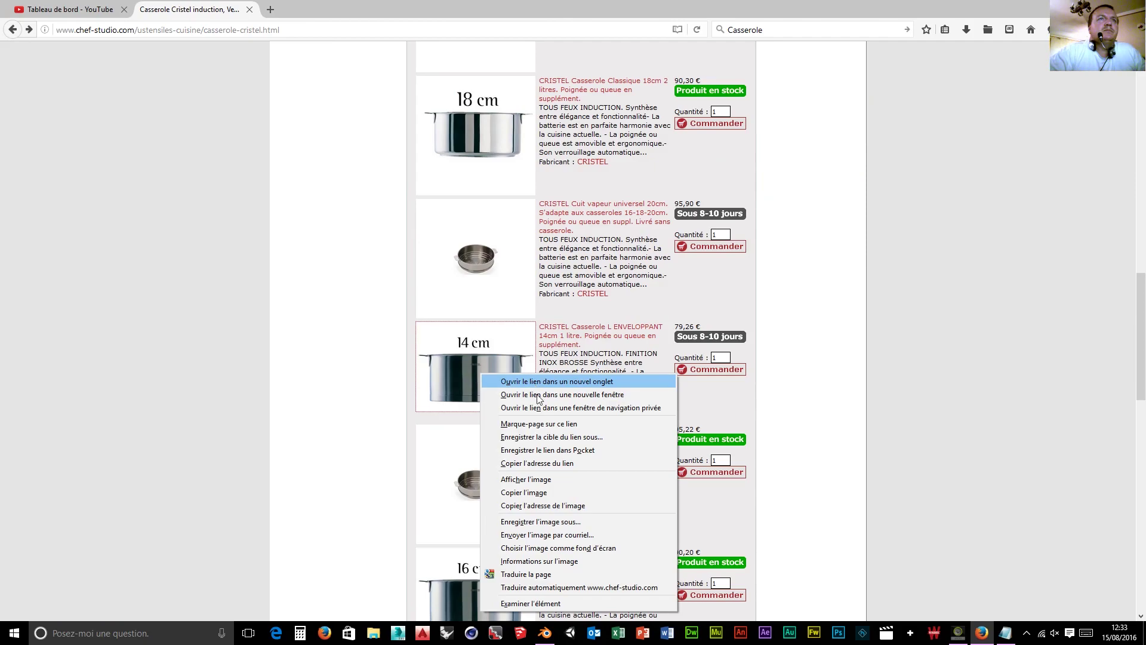
pyautogui.click(431, 365)
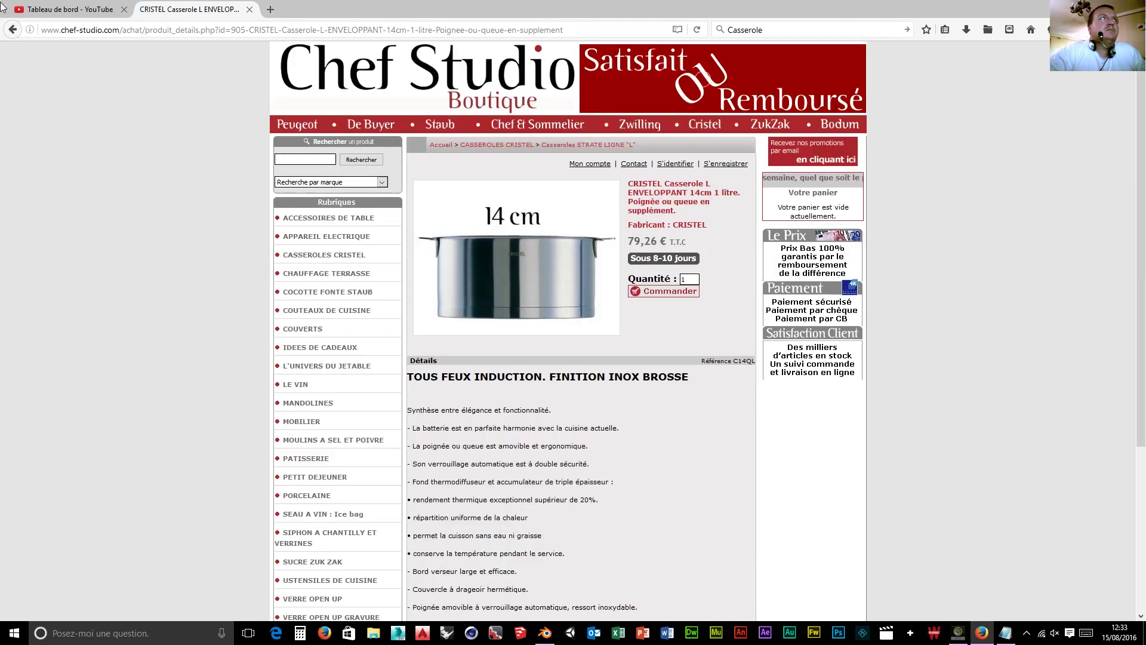
pyautogui.click(13, 29)
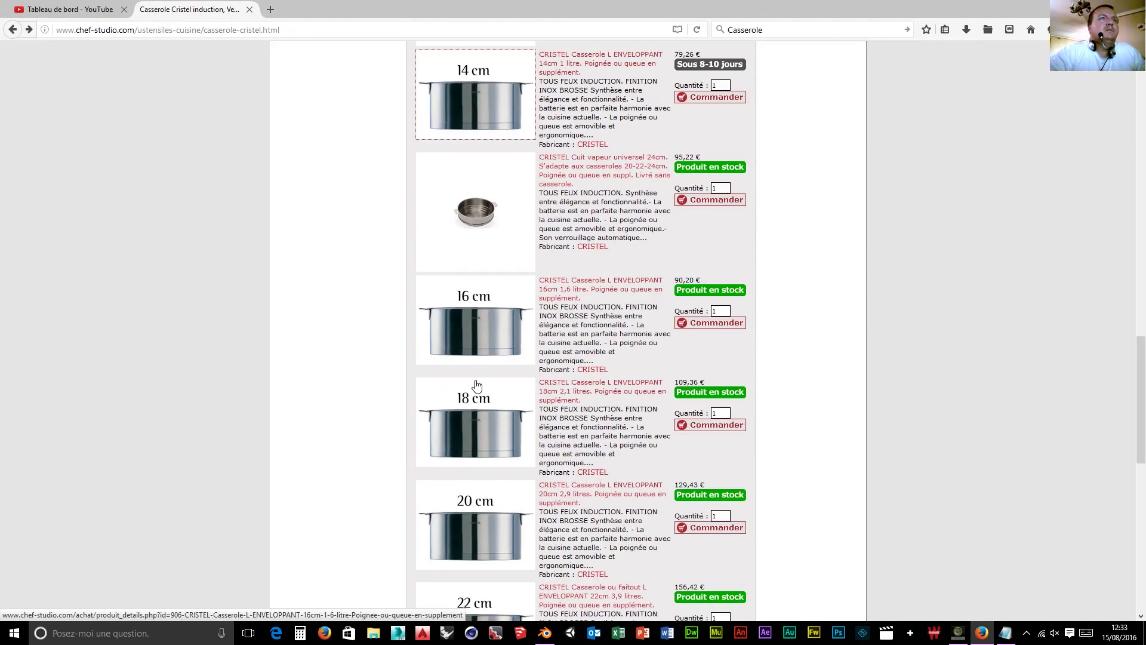
# - Look through the rest of the Cristel listing and open the product page of the CRISTEL Casserole Classique 14cm
pyautogui.scroll(-8, 476, 385)
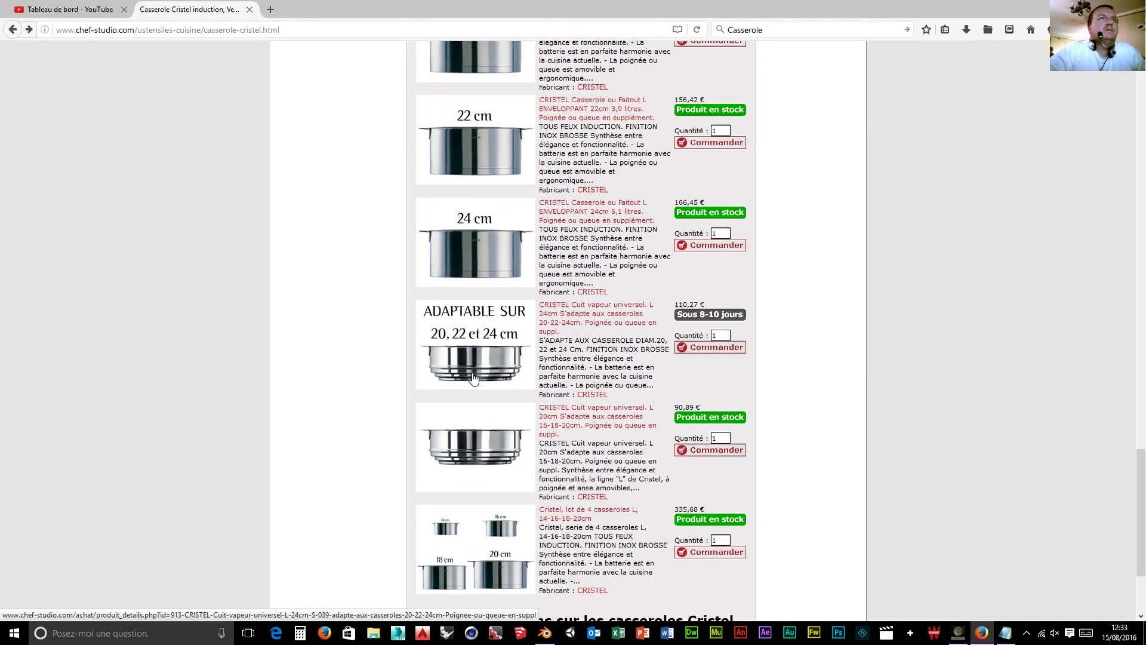
pyautogui.scroll(-3, 474, 377)
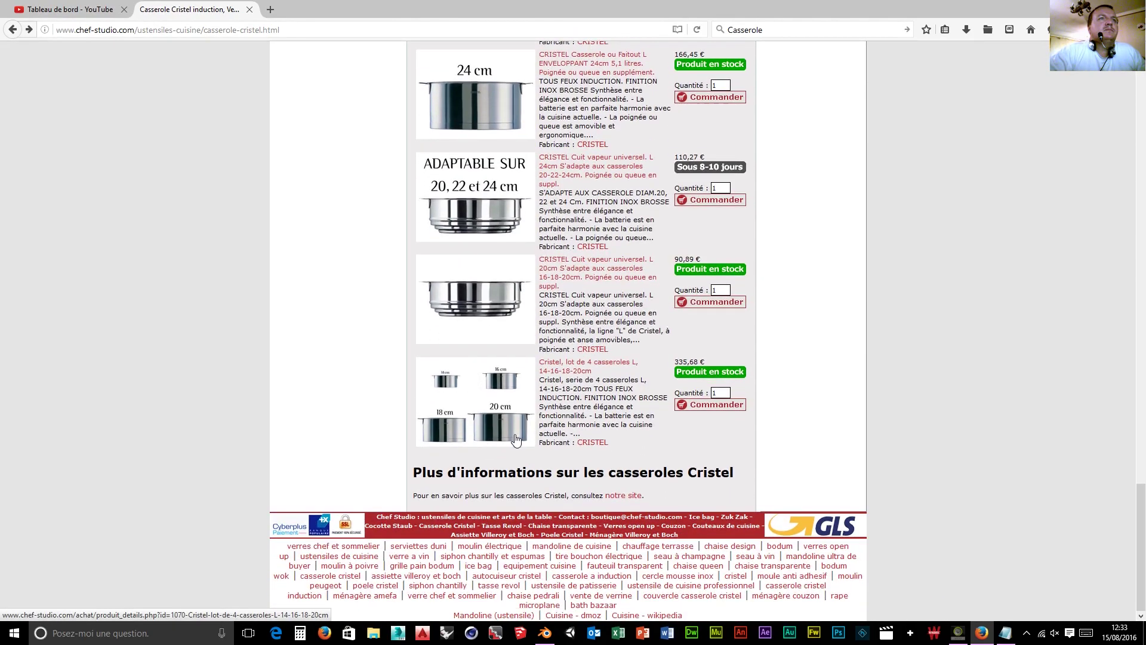
pyautogui.scroll(20, 506, 430)
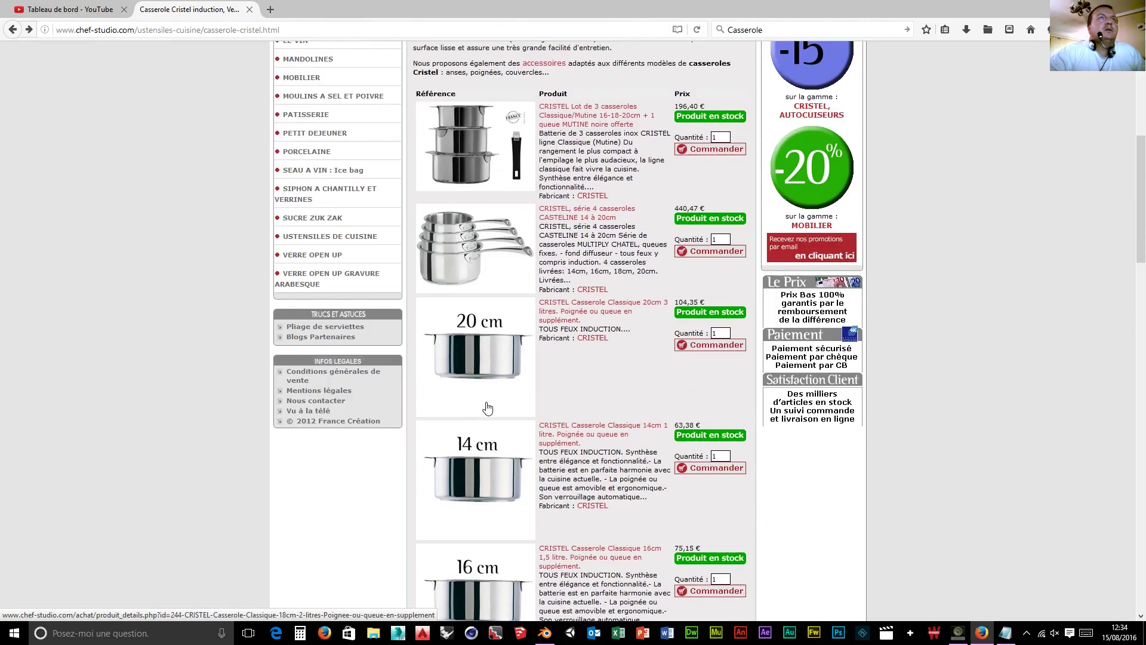
pyautogui.scroll(-2, 486, 418)
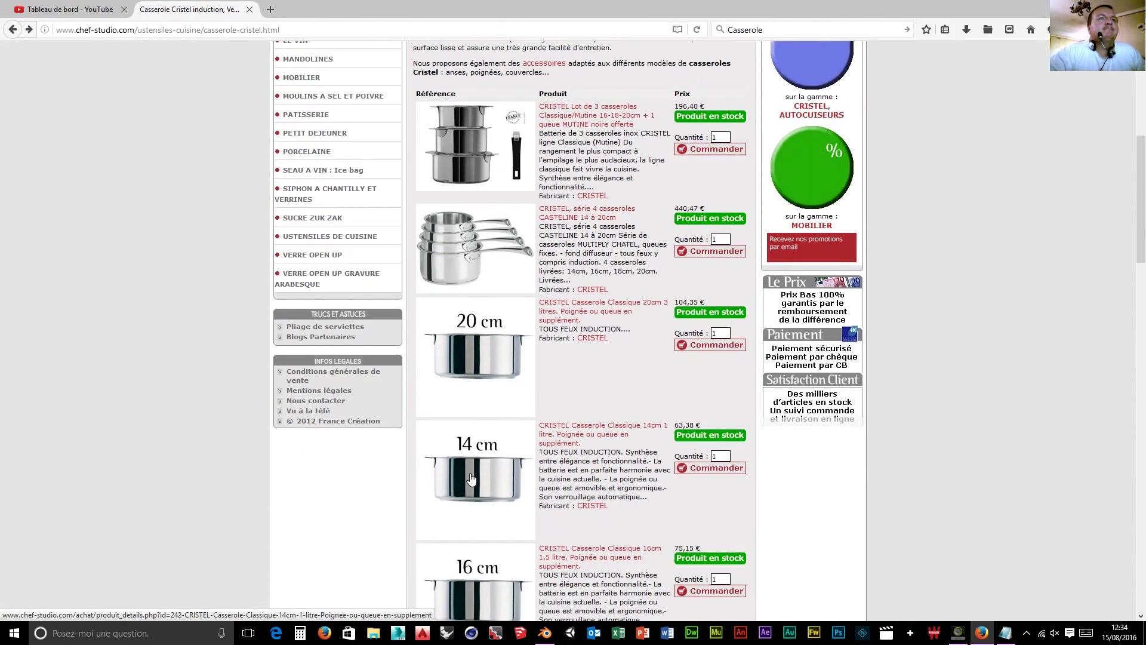
pyautogui.click(471, 478)
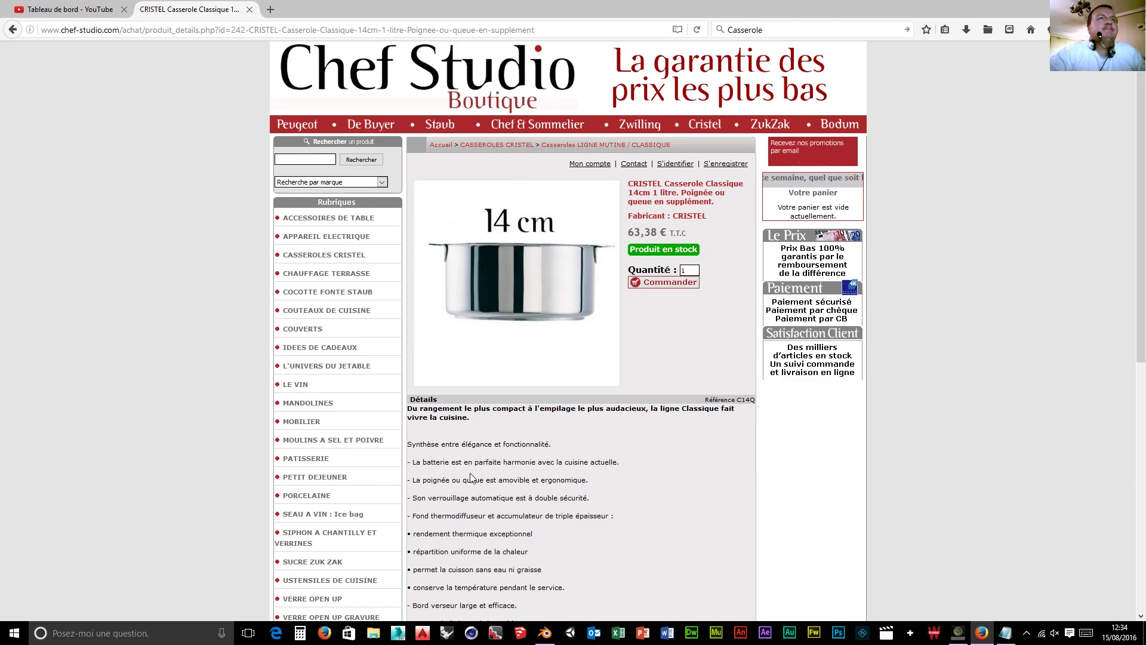
# - Look over the Classique 14 cm saucepan's details and associated products, and return to its photo
pyautogui.scroll(-3, 463, 484)
pyautogui.scroll(-3, 462, 486)
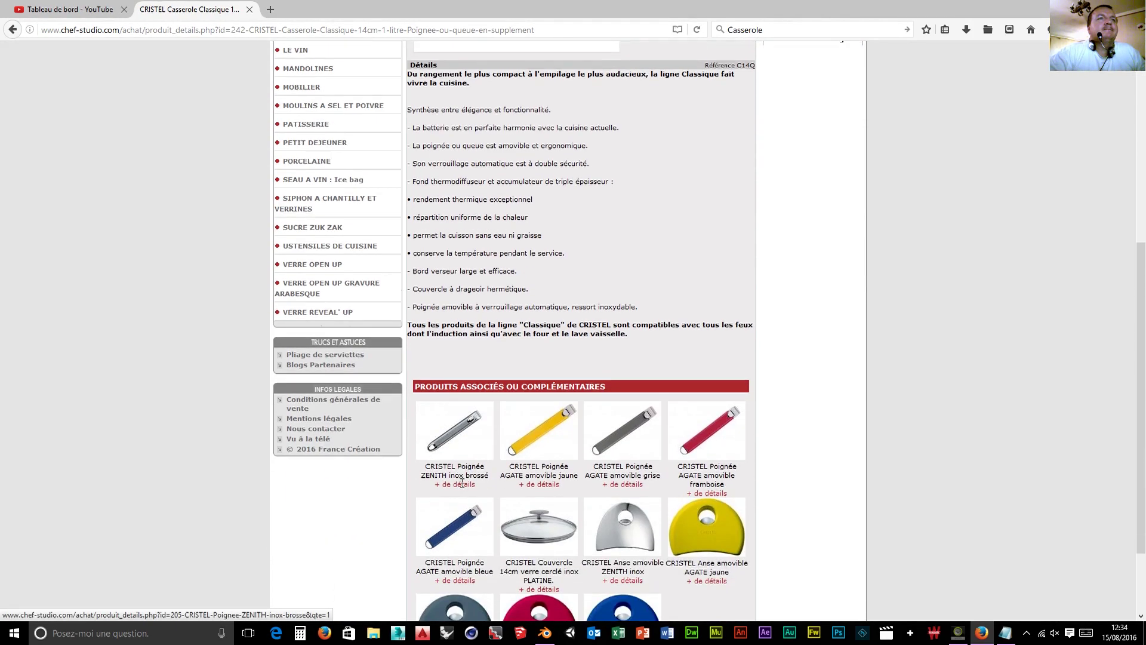
pyautogui.scroll(7, 466, 481)
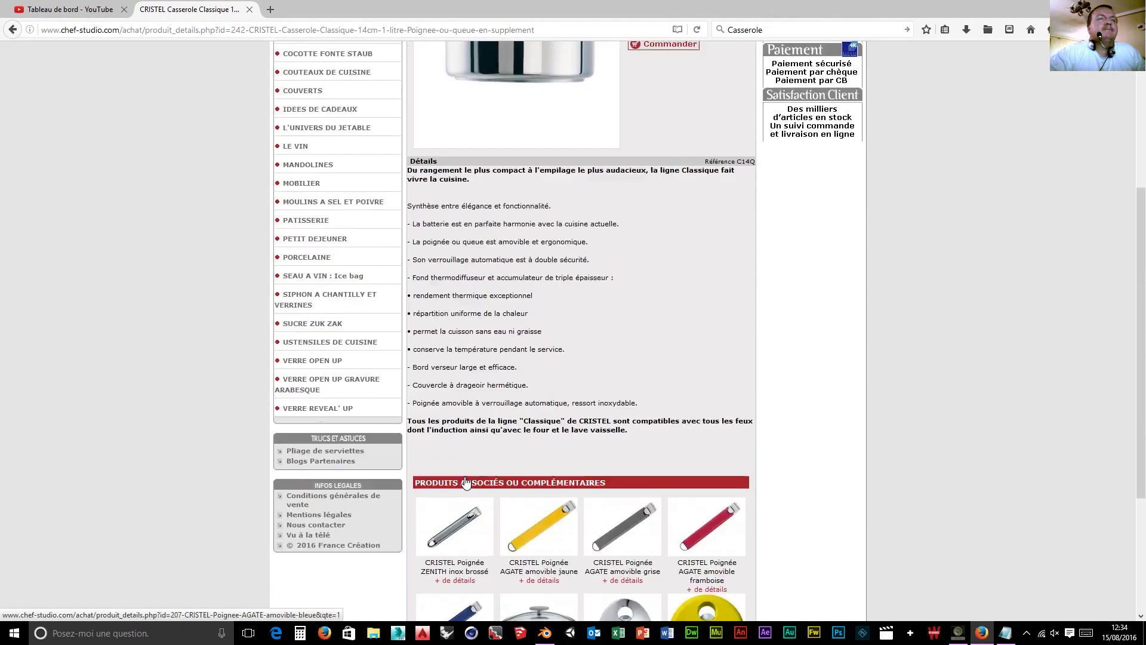
# - Enlarge the Classique 14 cm saucepan's side-view photo to inspect it and close the enlargement
pyautogui.rightClick(525, 237)
pyautogui.click(525, 237)
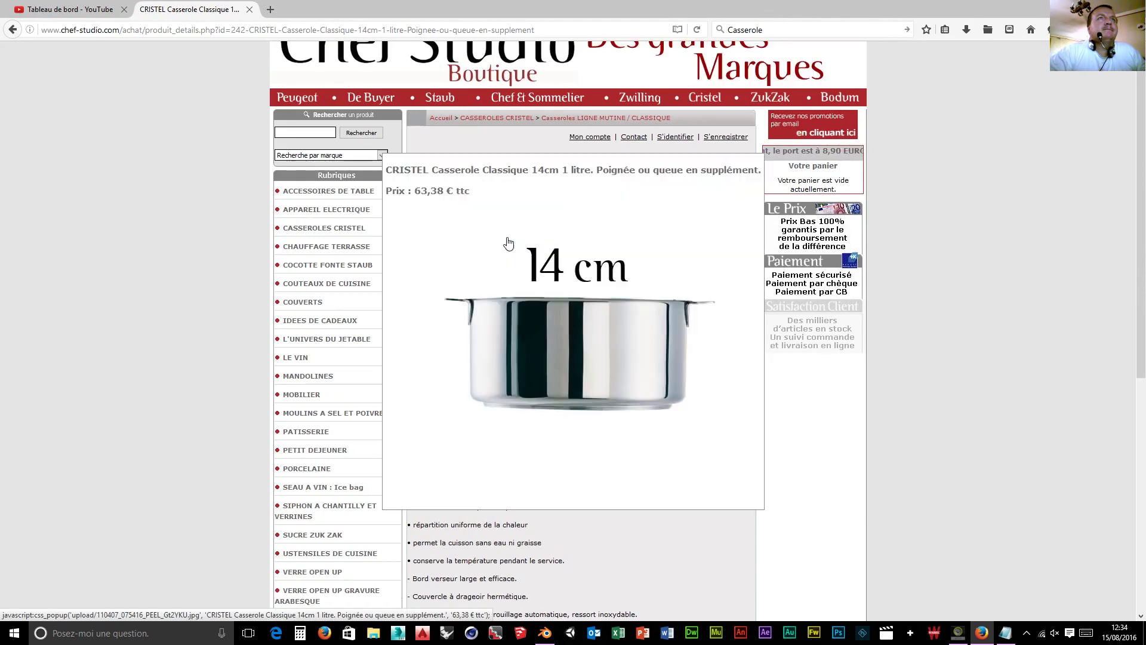
pyautogui.click(695, 190)
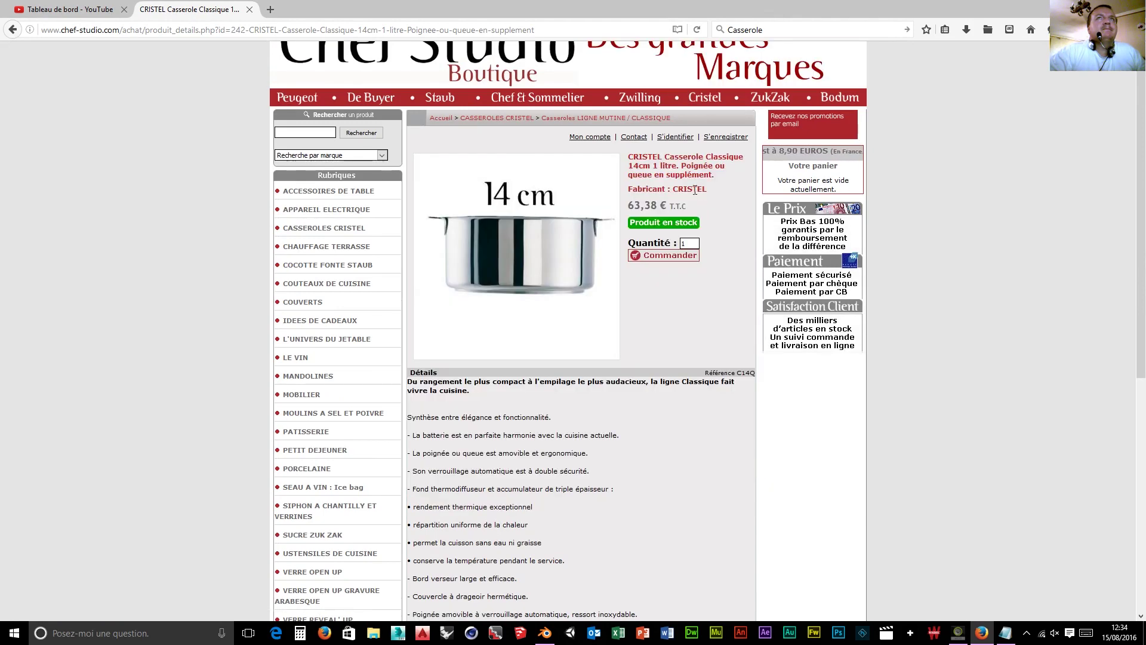
pyautogui.click(555, 239)
pyautogui.click(456, 496)
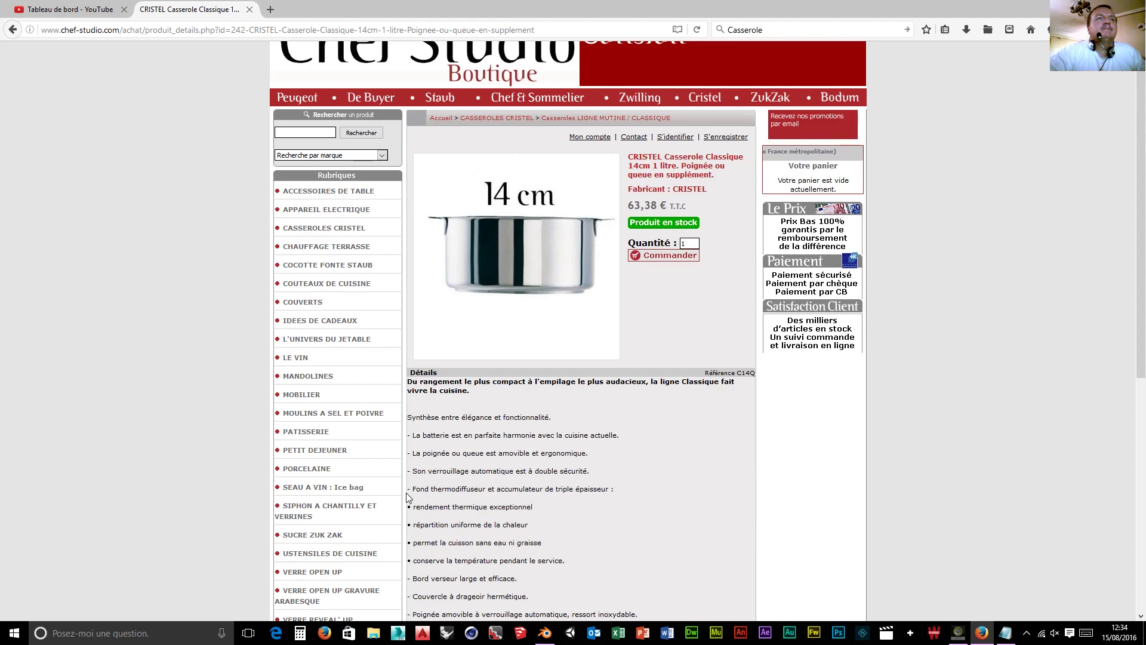
pyautogui.click(525, 257)
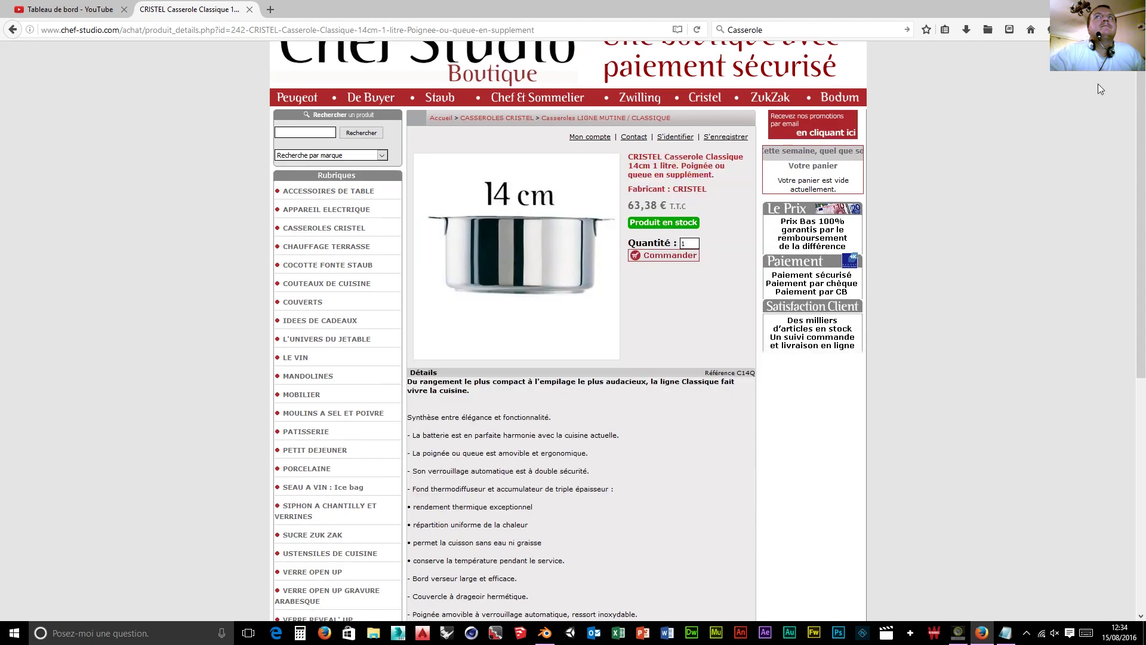
# - Check the browser's developer options, leave them, and view the Classique 14 cm photo enlarged once more
pyautogui.click(1132, 29)
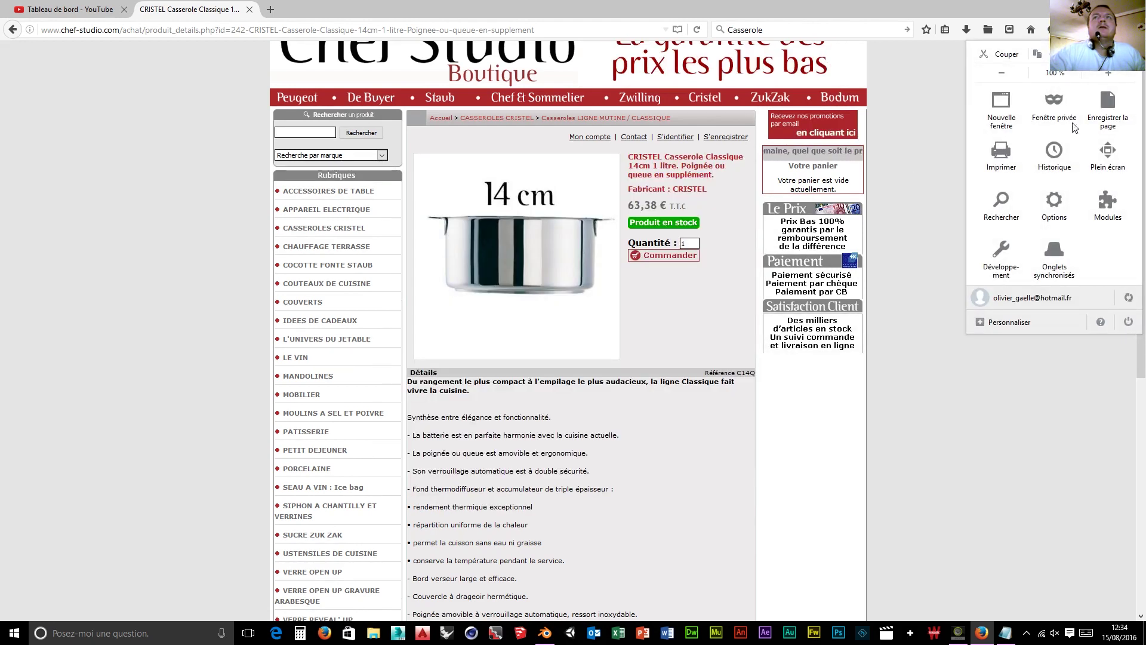
pyautogui.click(1001, 258)
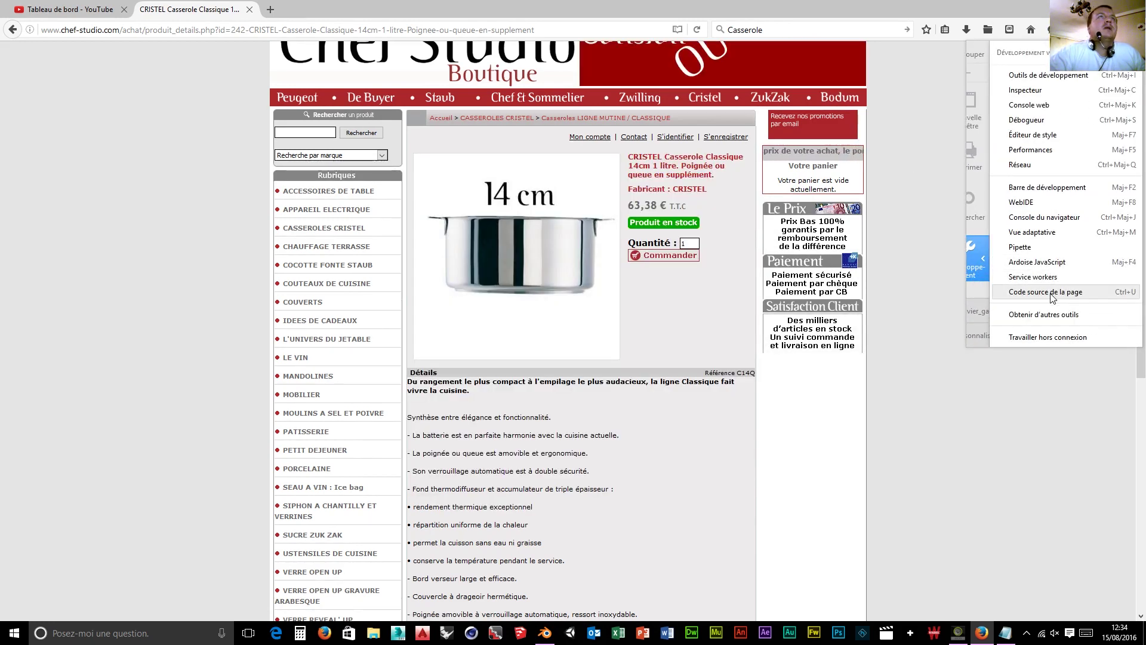
pyautogui.click(455, 265)
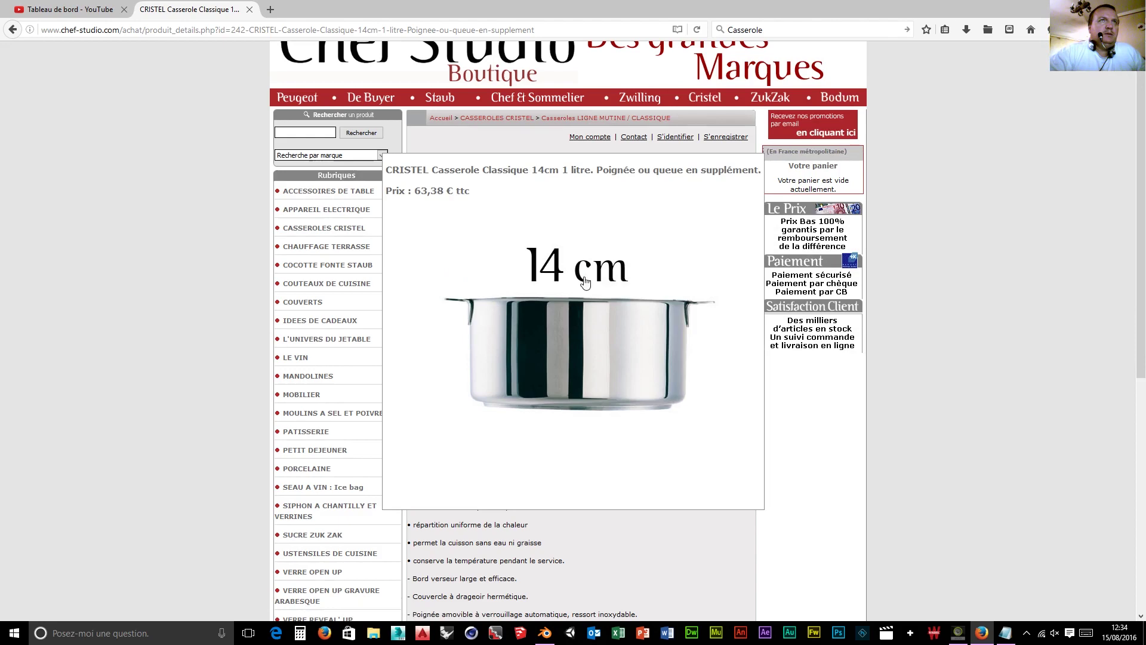
pyautogui.click(486, 217)
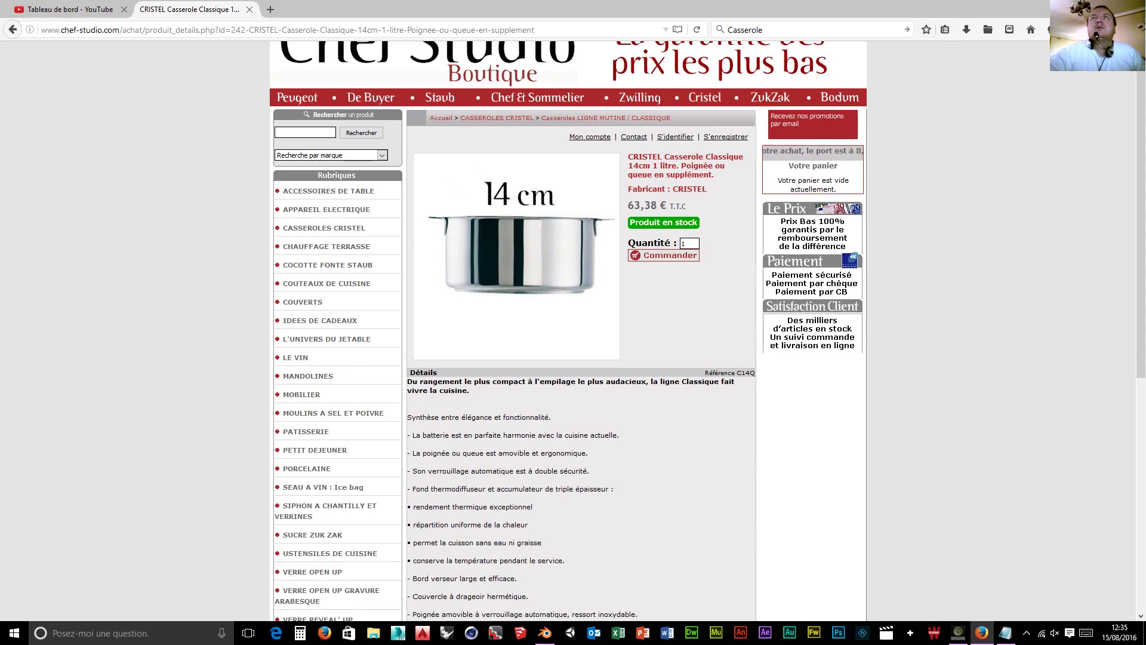
# - Display the source code of the Classique 14 cm product page
pyautogui.click(1052, 29)
pyautogui.click(1007, 276)
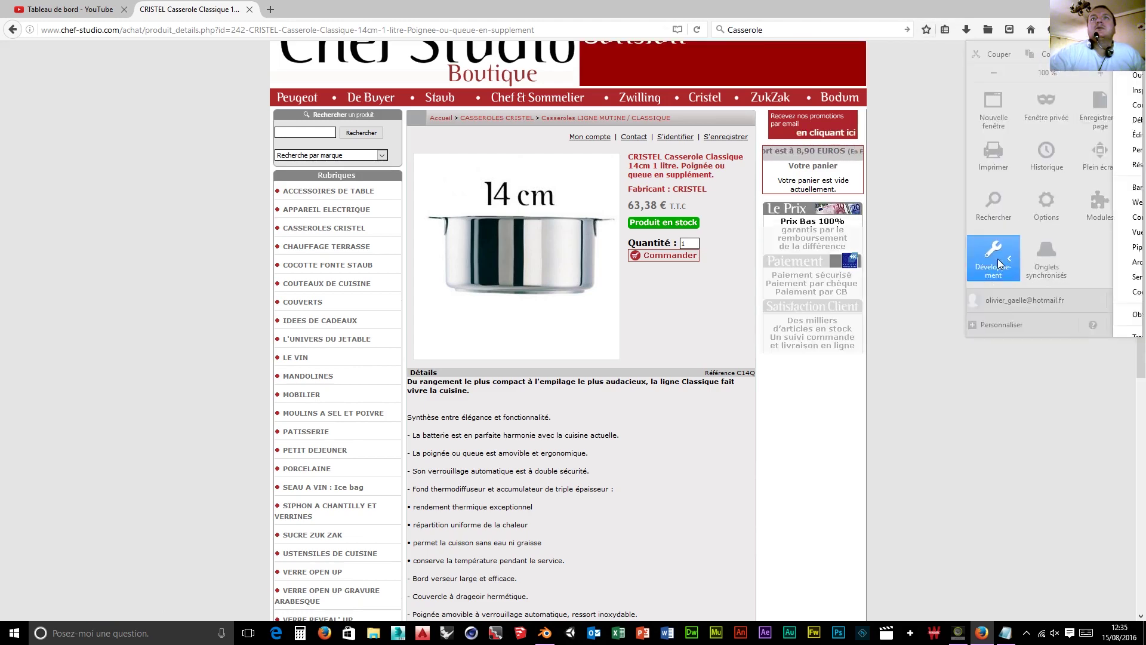
pyautogui.click(1015, 291)
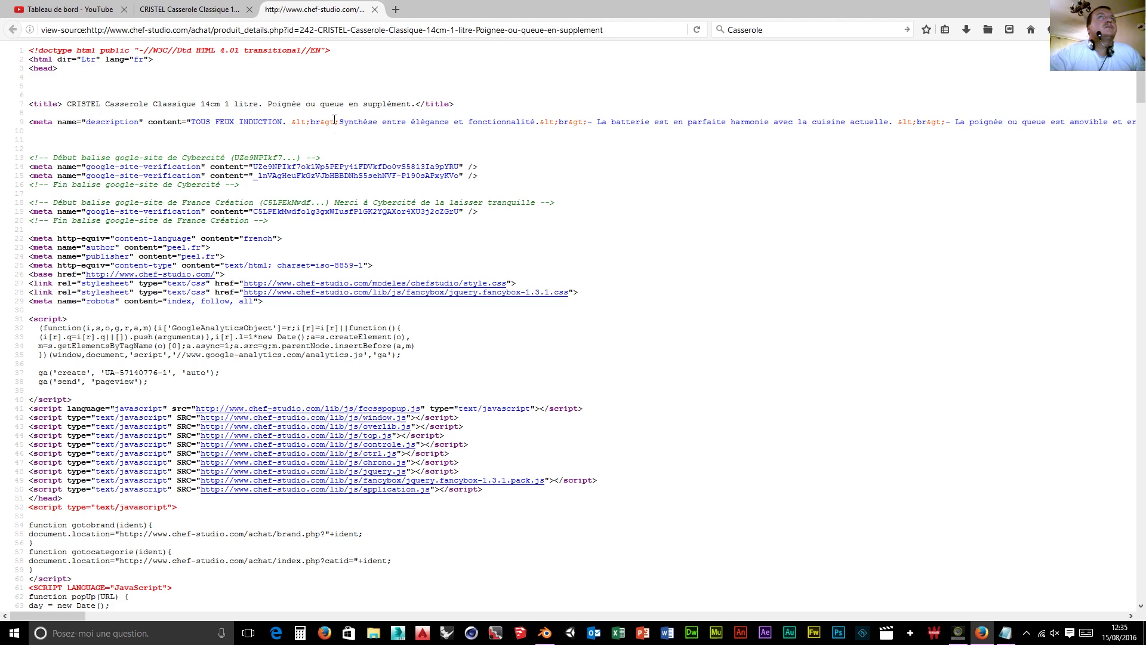
# - Search the Classique 14 cm page's source code for the reference to the saucepan photo file
pyautogui.scroll(-6, 208, 121)
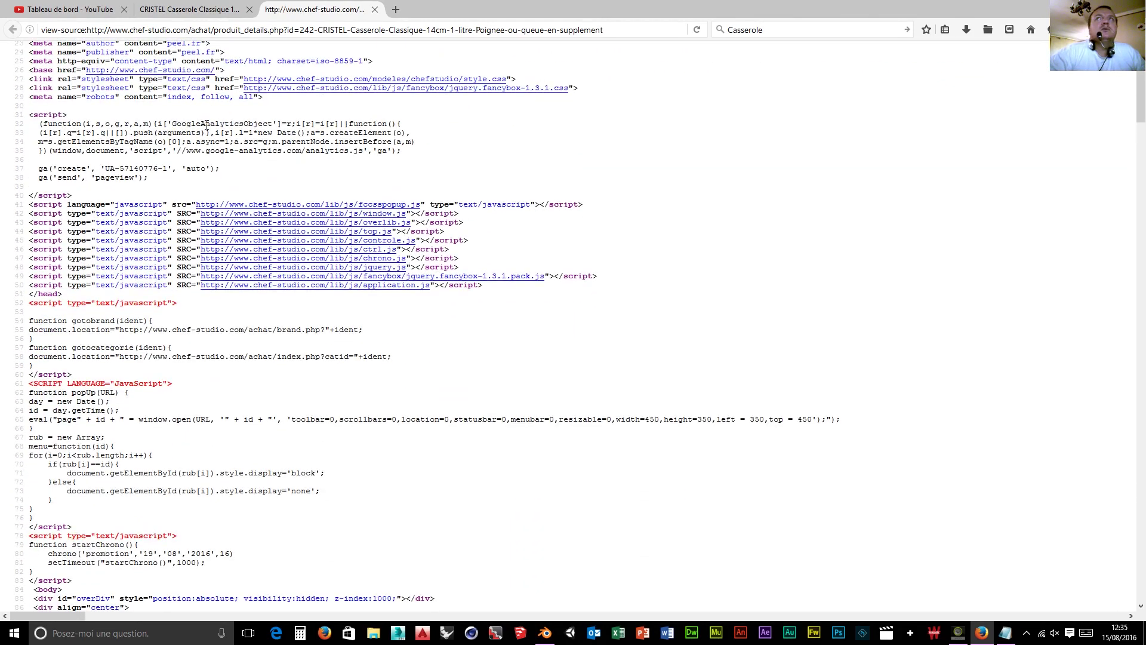
pyautogui.scroll(-12, 207, 125)
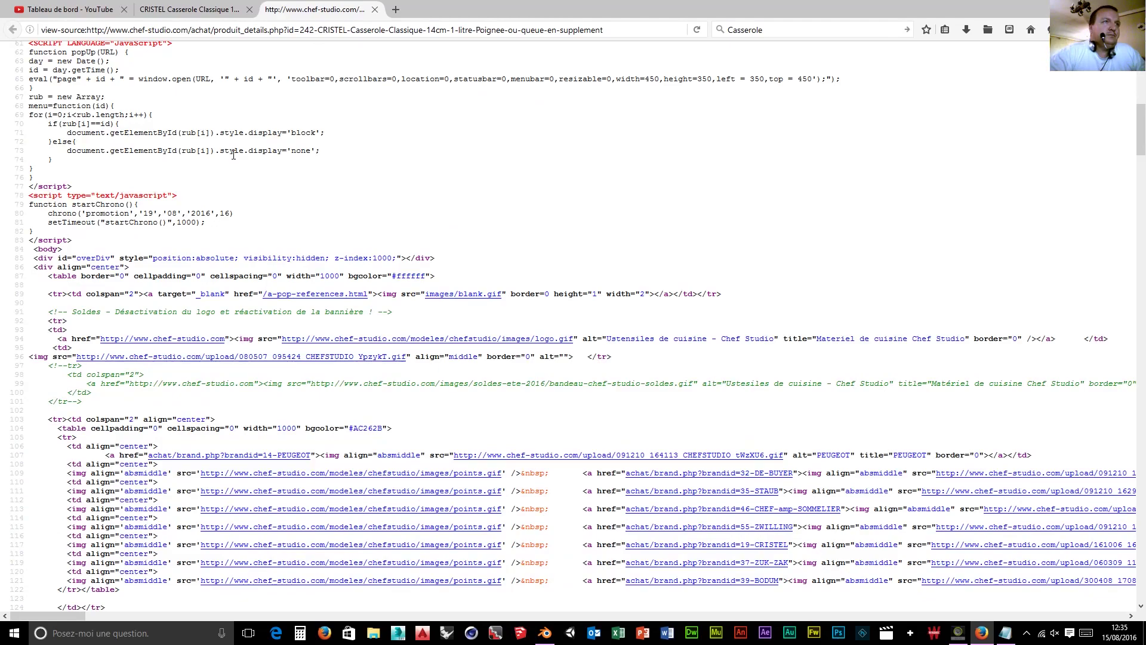
pyautogui.scroll(-8, 233, 155)
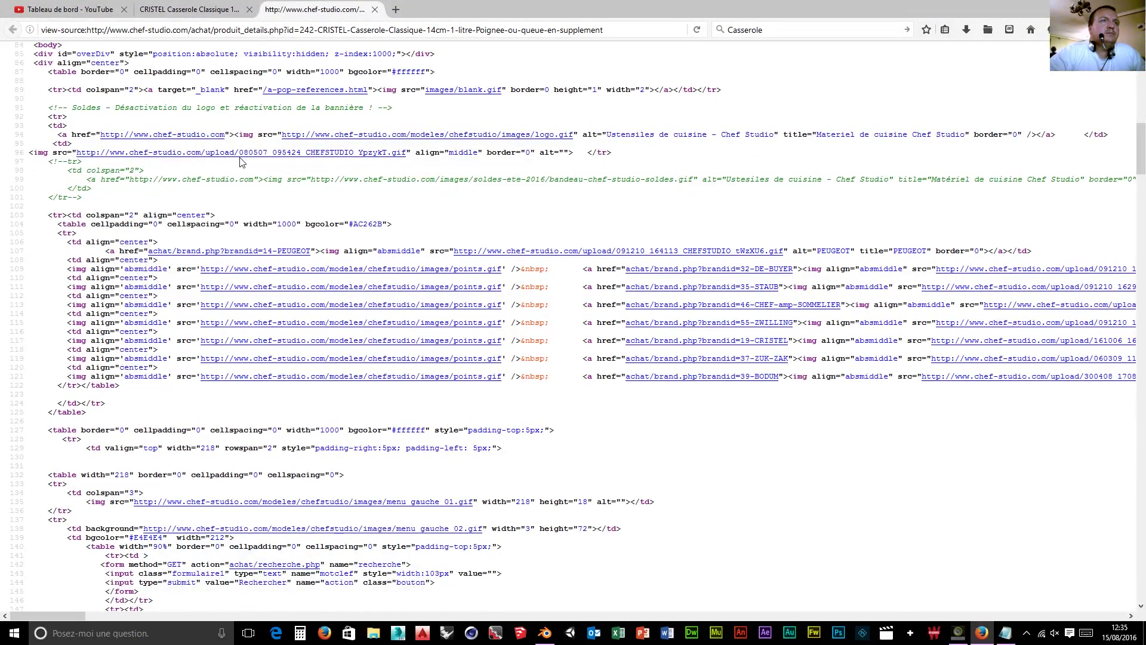
pyautogui.scroll(-8, 241, 161)
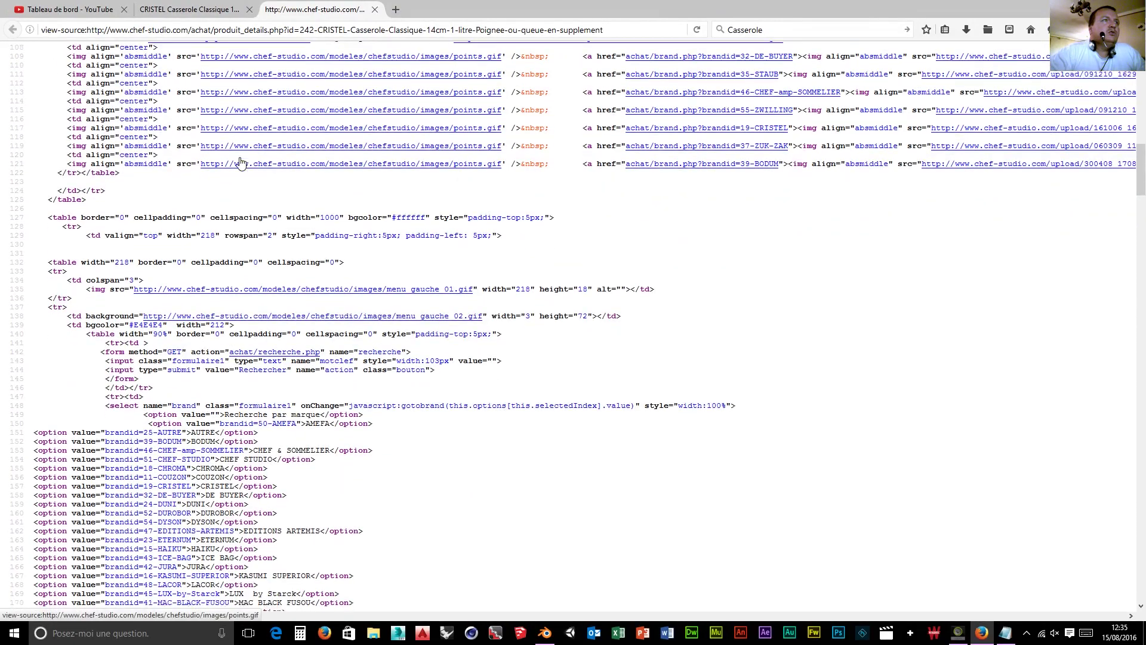
pyautogui.scroll(-10, 241, 161)
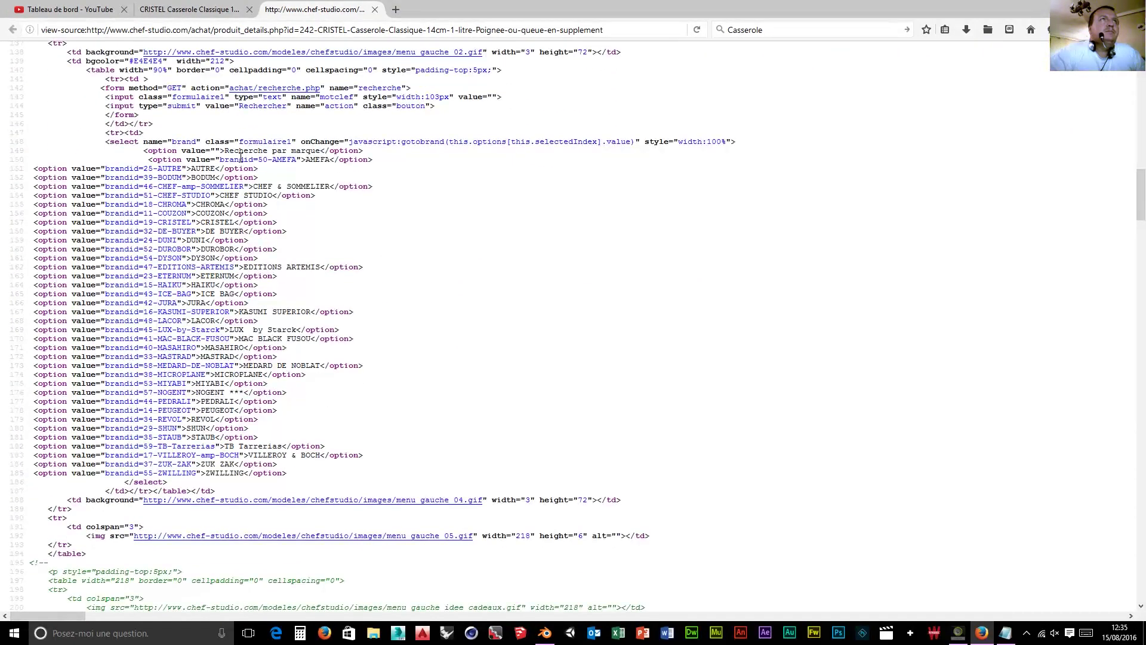
pyautogui.scroll(-5, 240, 156)
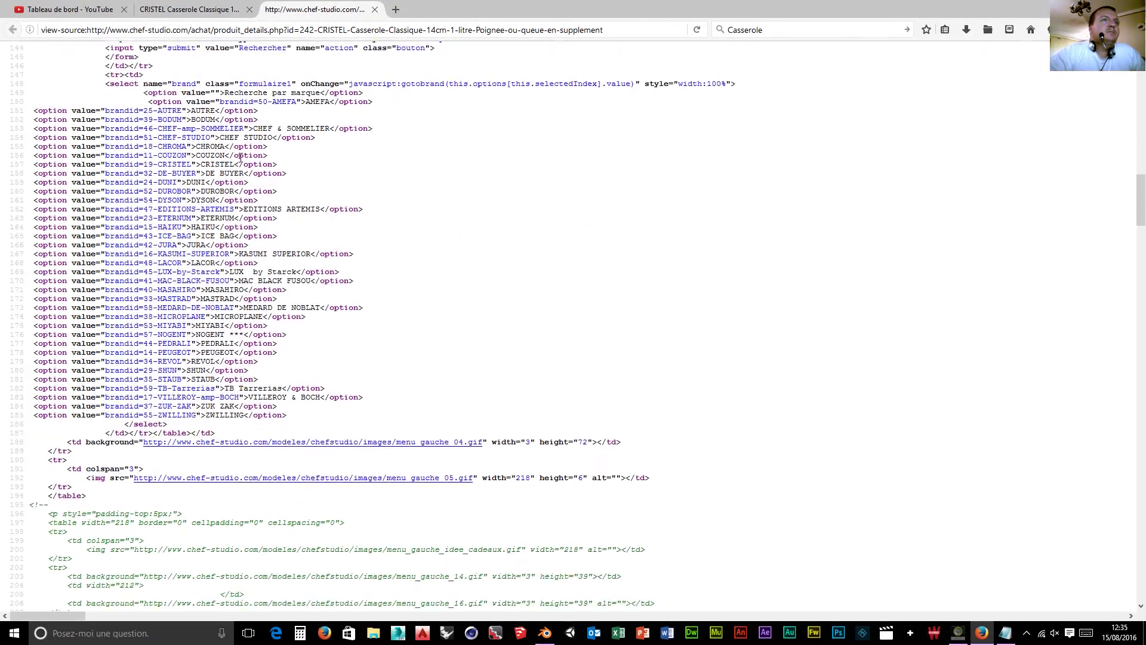
pyautogui.scroll(-10, 241, 157)
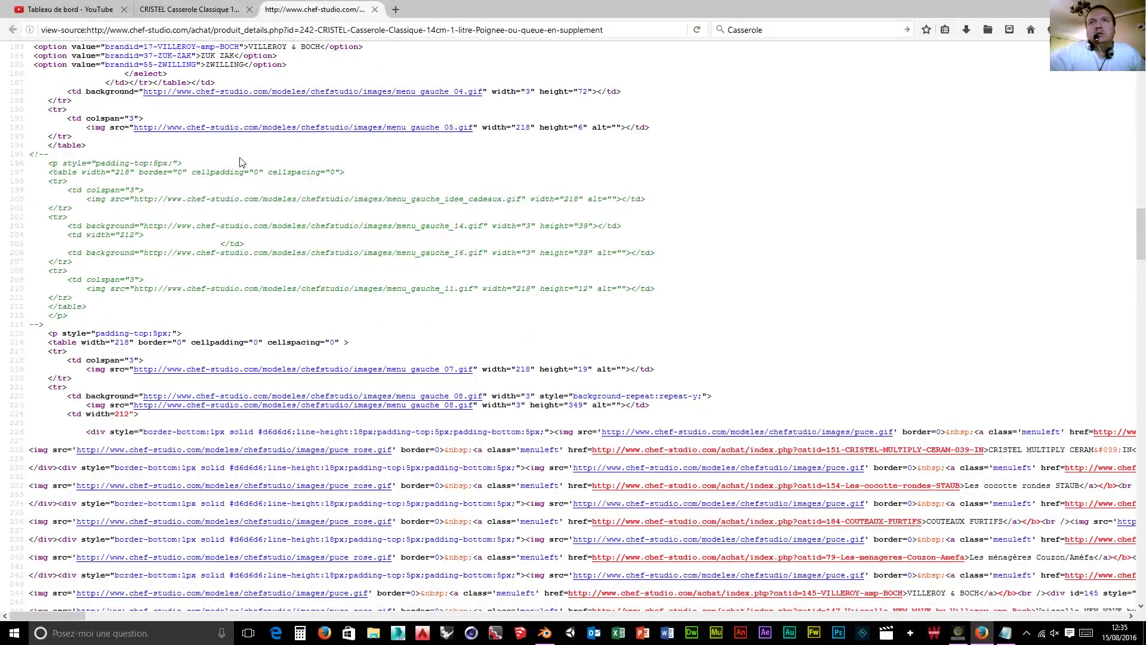
pyautogui.scroll(-8, 241, 161)
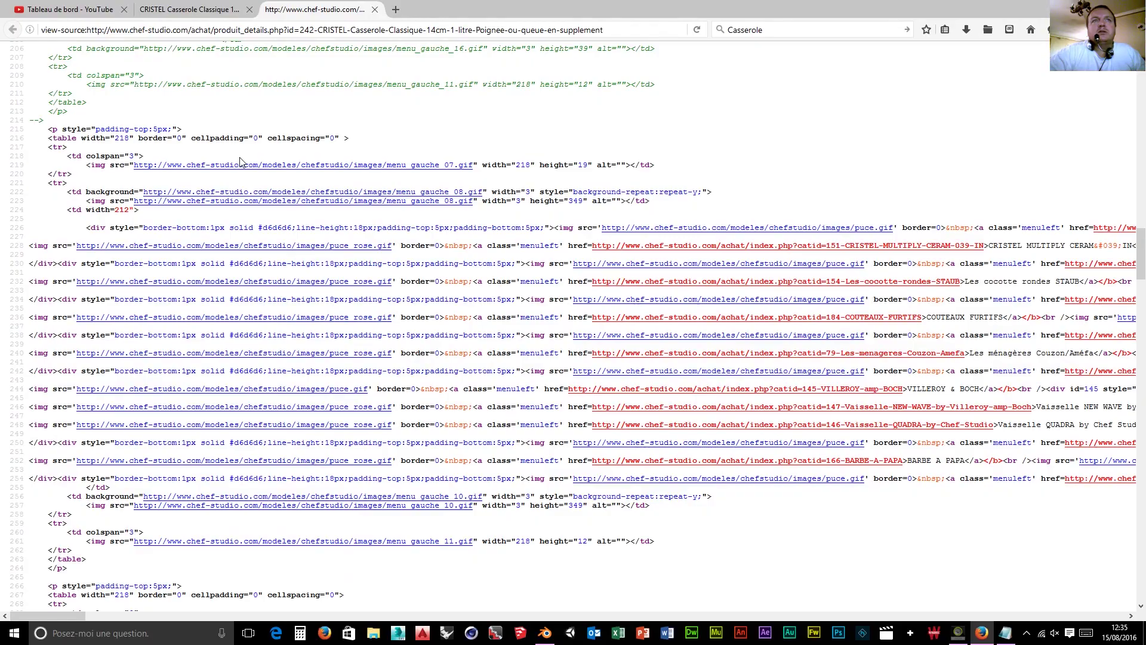
pyautogui.scroll(-8, 241, 161)
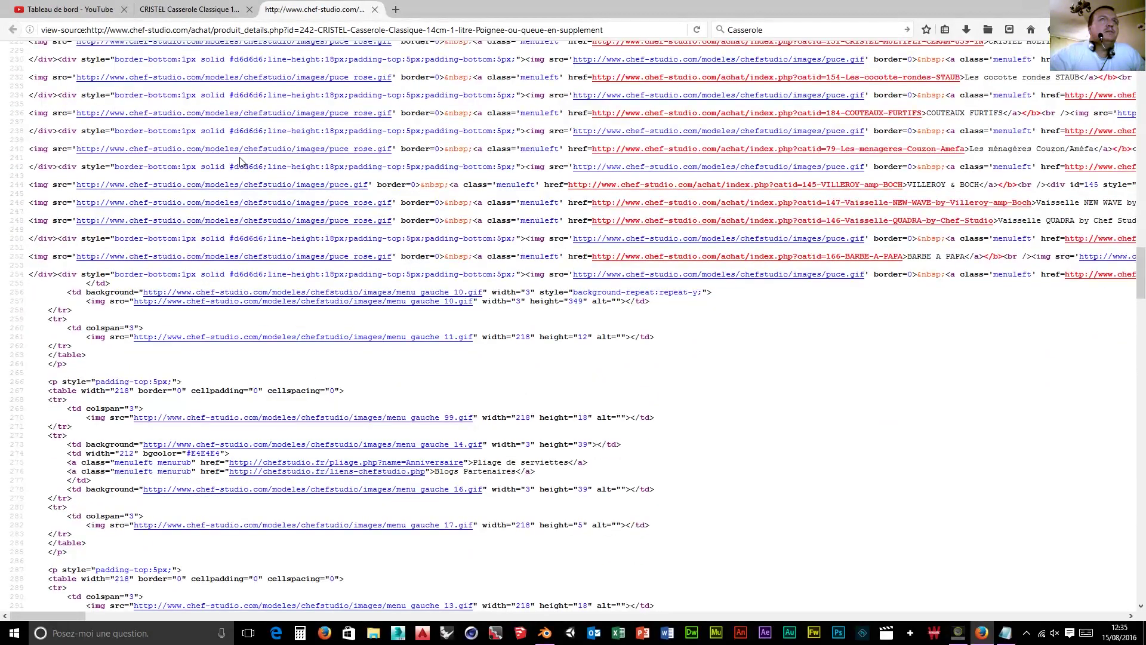
pyautogui.scroll(-8, 241, 162)
pyautogui.scroll(-12, 241, 161)
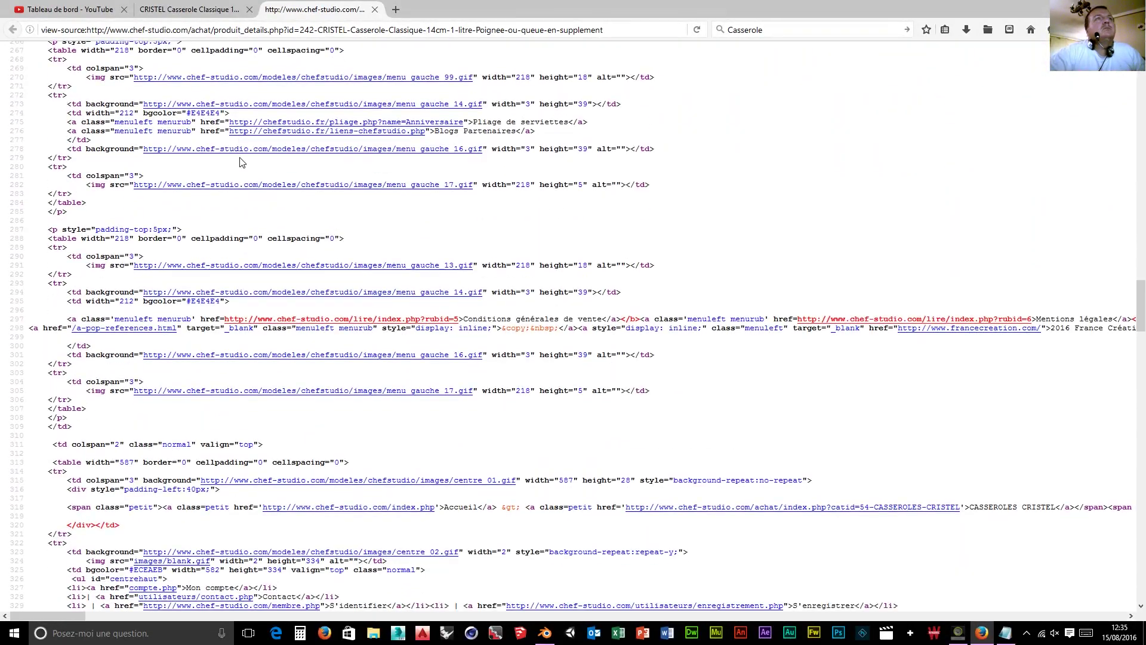
pyautogui.scroll(-10, 241, 162)
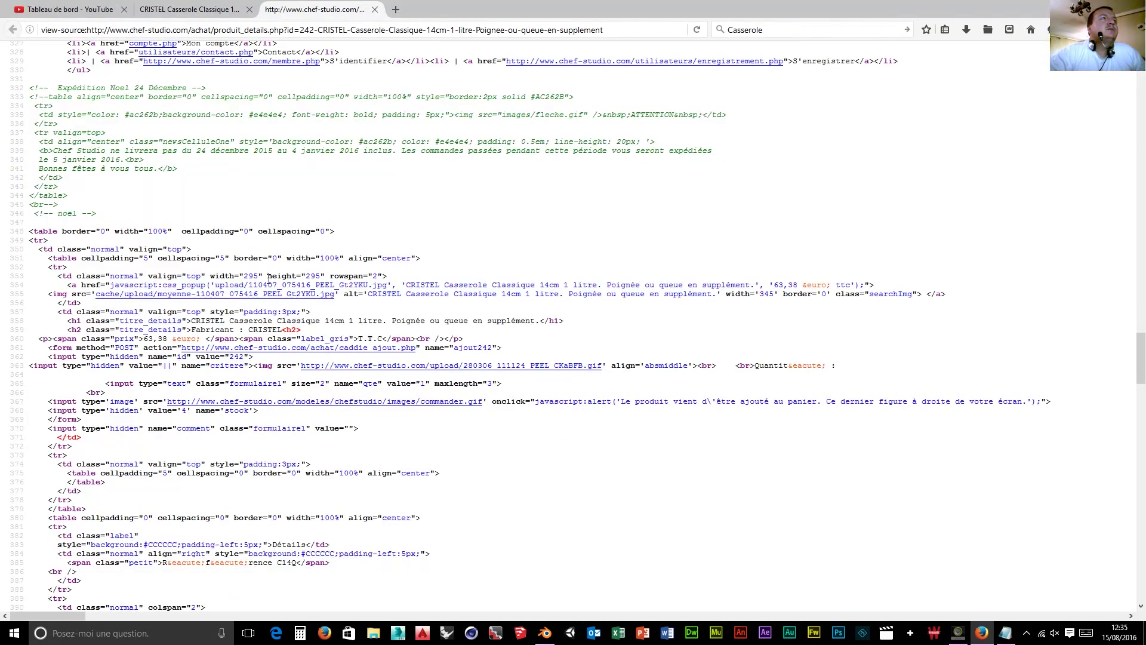
# - View the linked photo moyenne-110407_075416_PEEL_Gt2YKU.jpg on its own, check its image options, and return to the source code
pyautogui.click(233, 296)
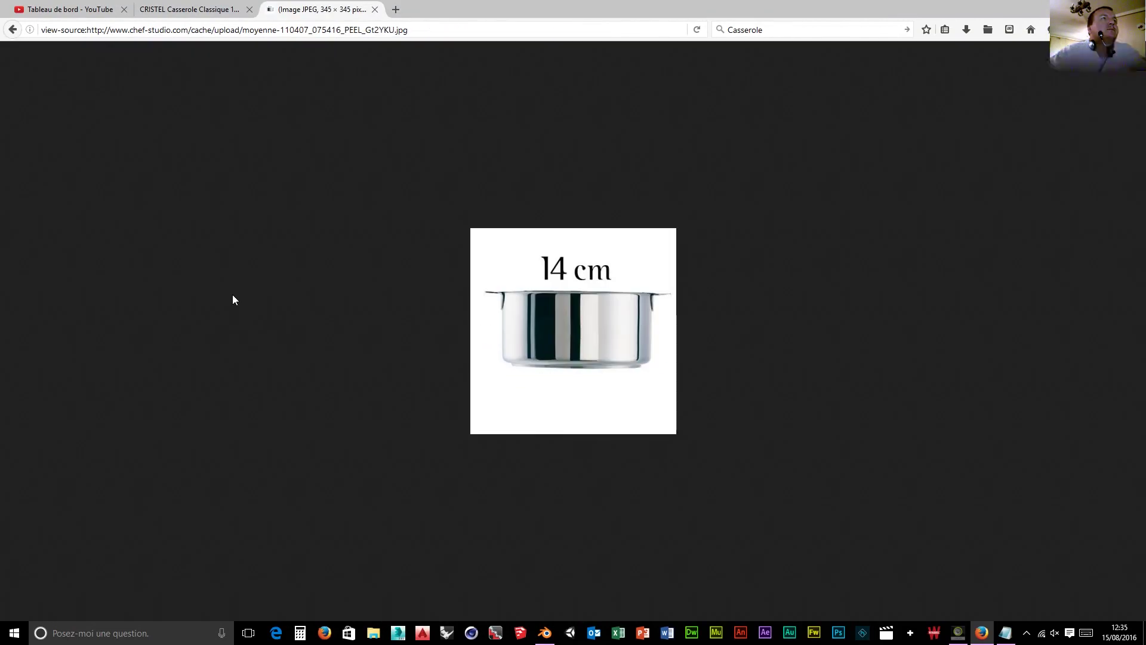
pyautogui.rightClick(536, 336)
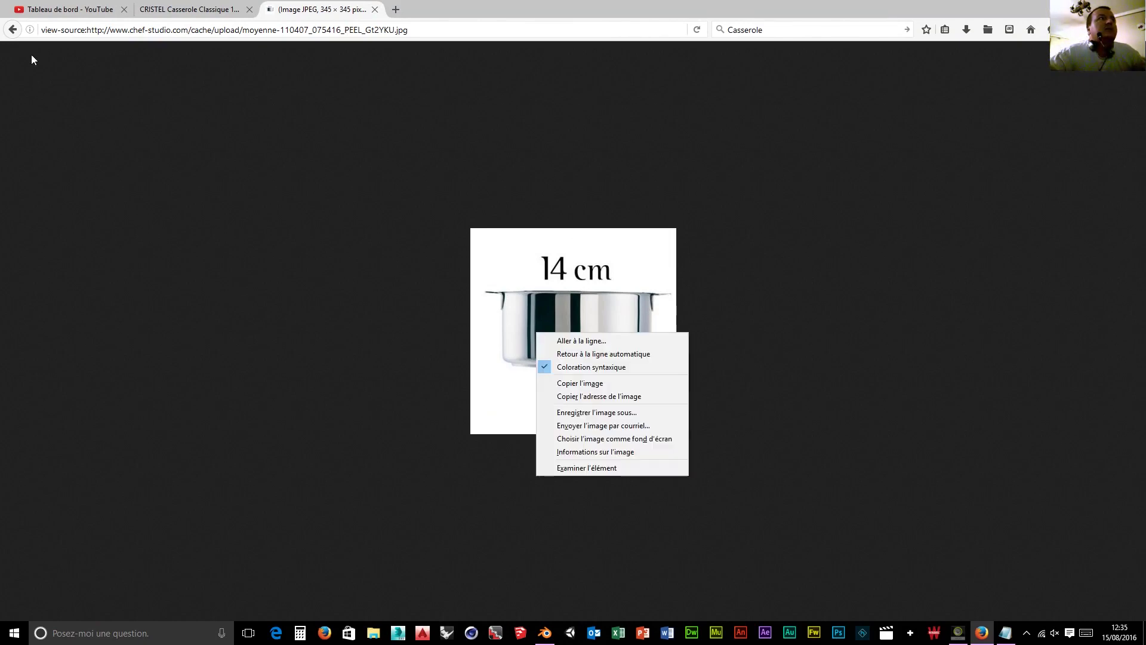
pyautogui.click(17, 29)
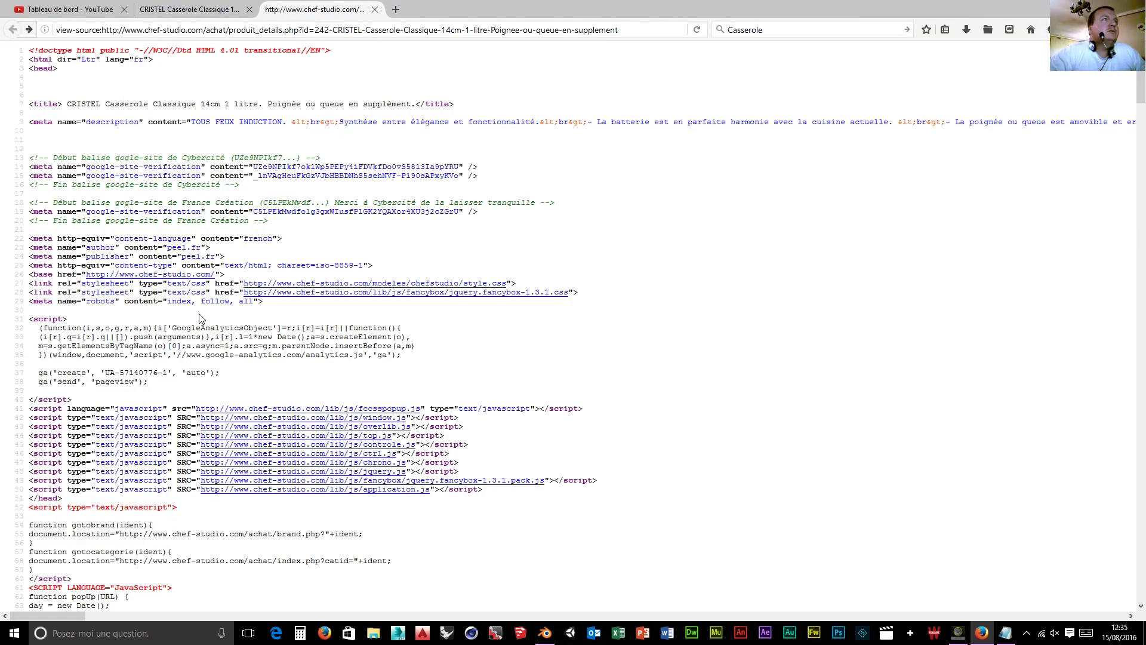
# - Examine the image references in the Classique 14 cm page's source code again and close the source view
pyautogui.scroll(-20, 200, 318)
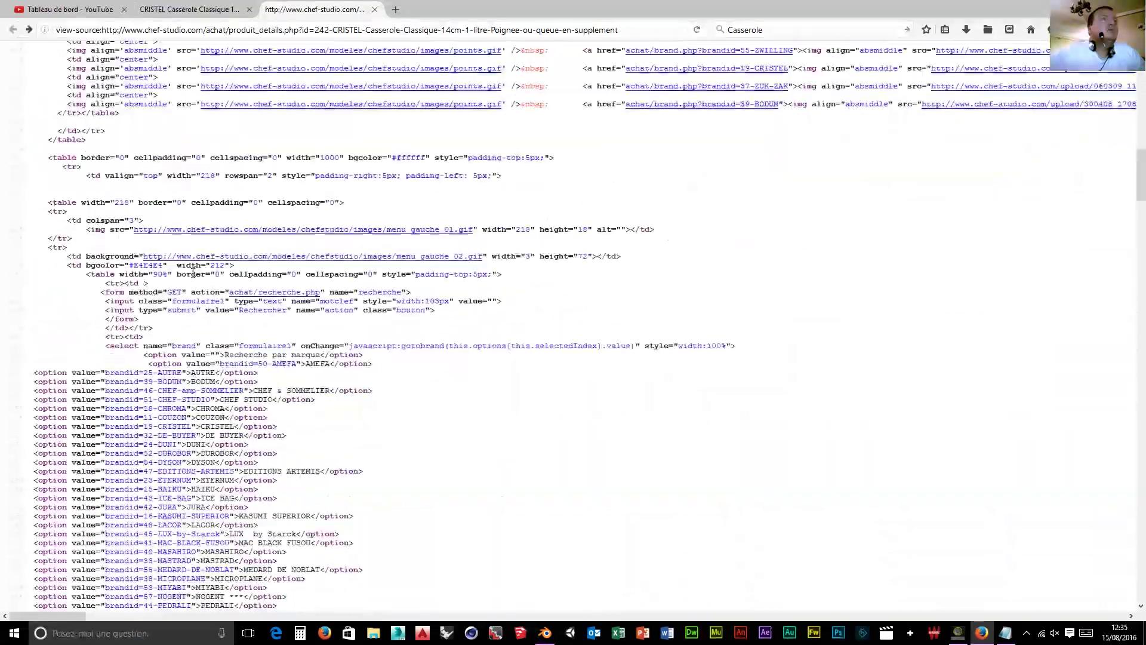
pyautogui.scroll(-12, 200, 279)
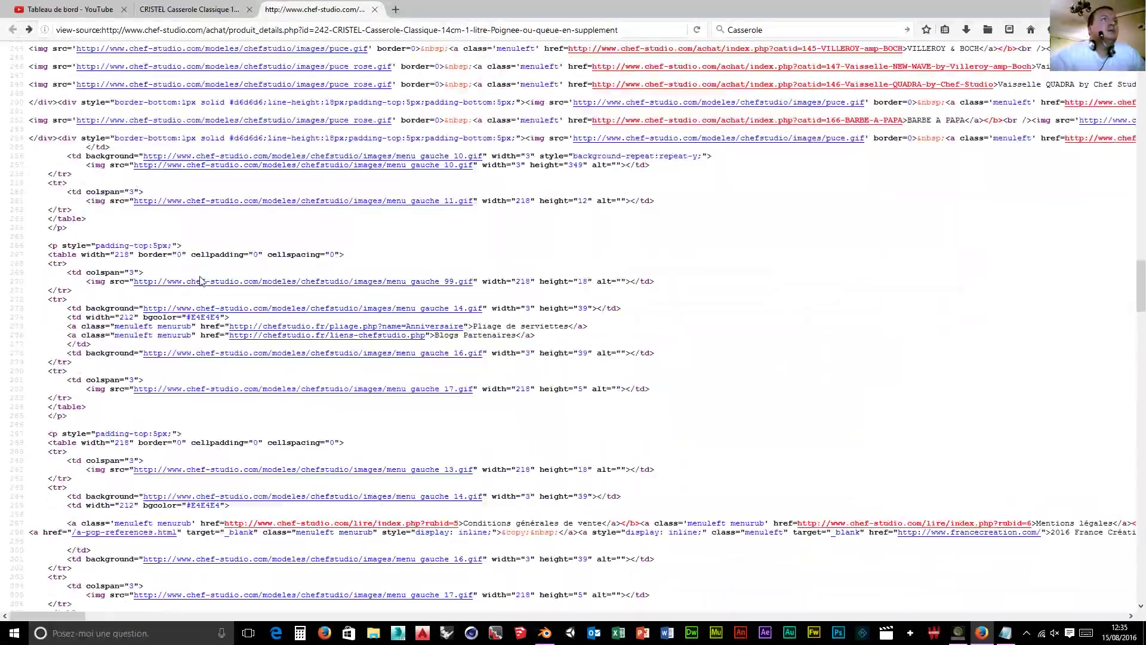
pyautogui.scroll(-10, 200, 280)
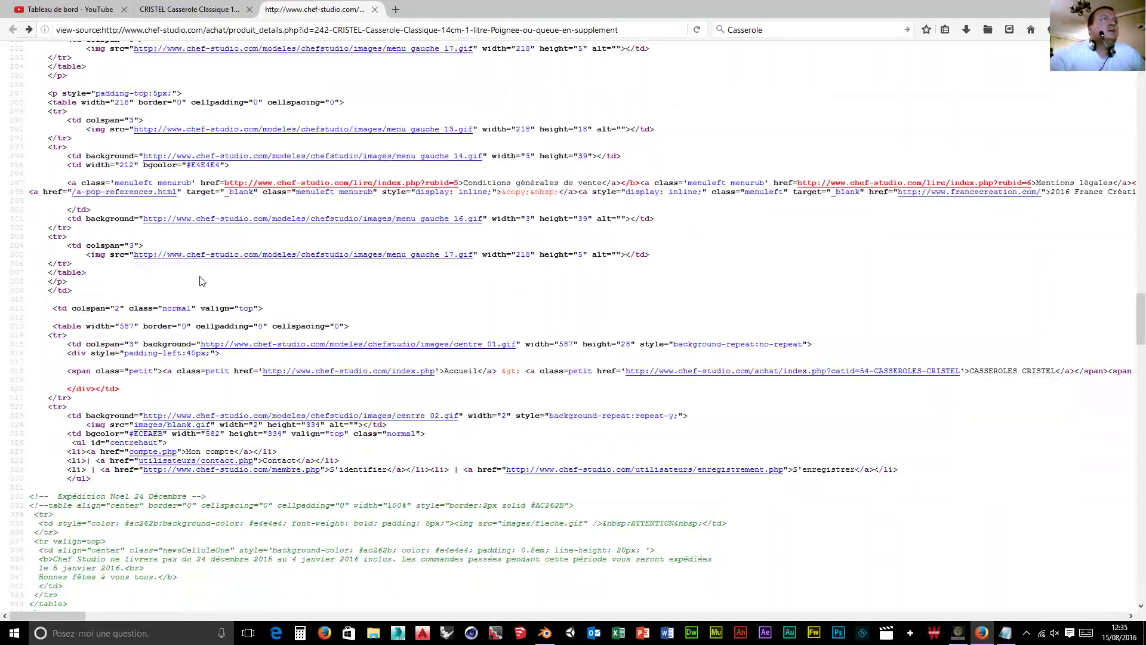
pyautogui.scroll(-10, 200, 280)
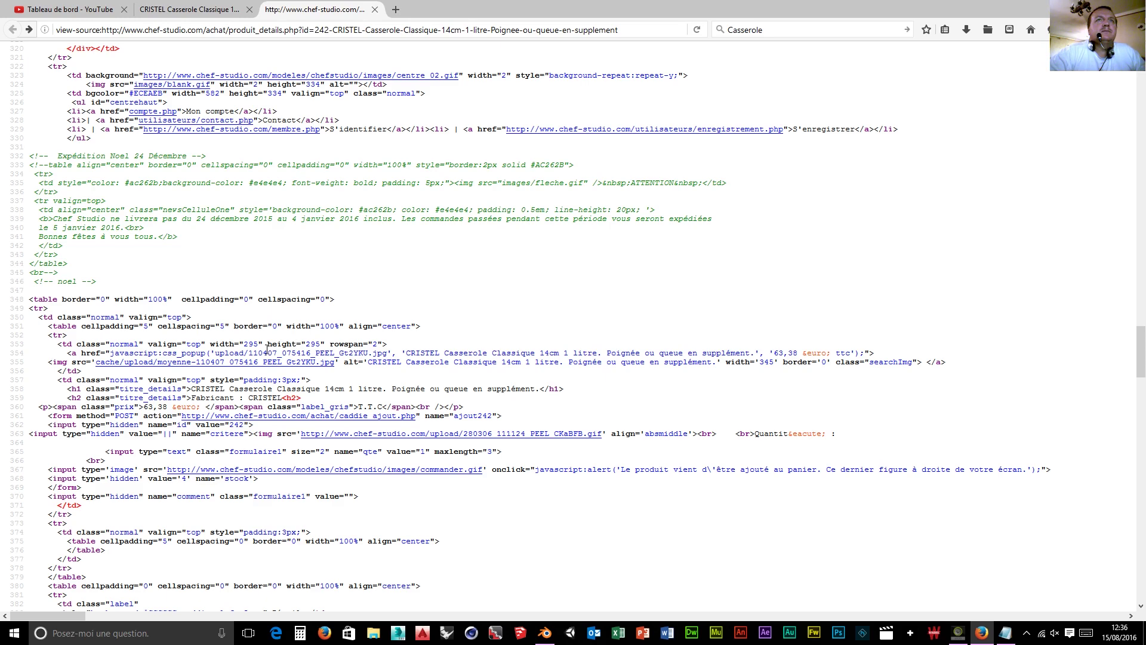
pyautogui.scroll(-3, 266, 348)
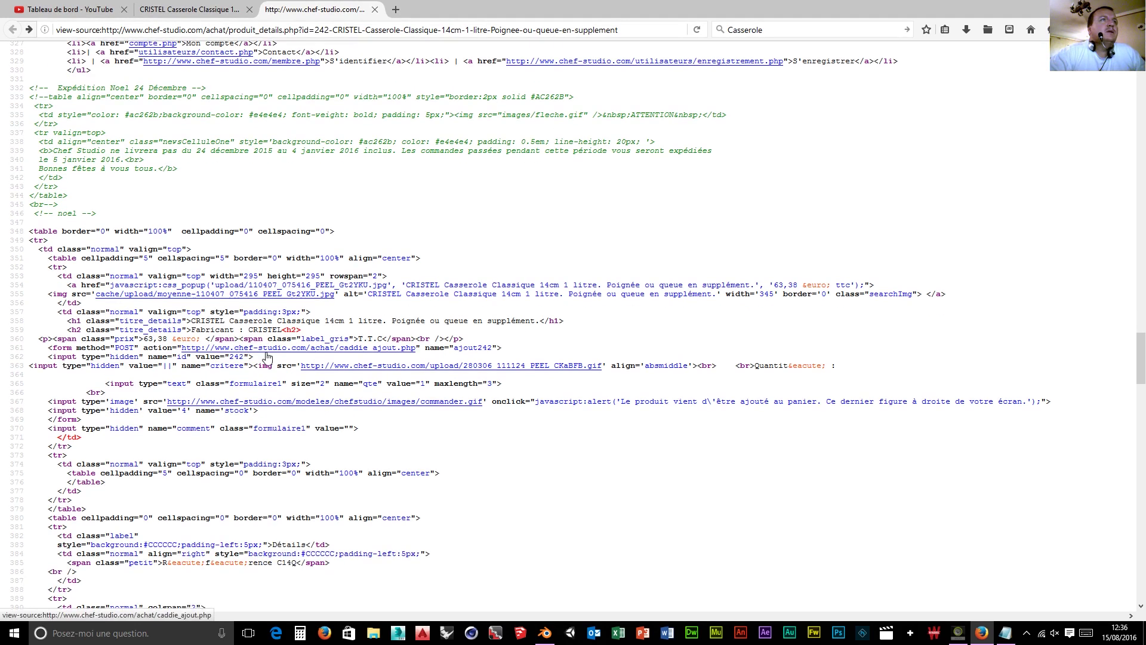
pyautogui.scroll(-3, 267, 357)
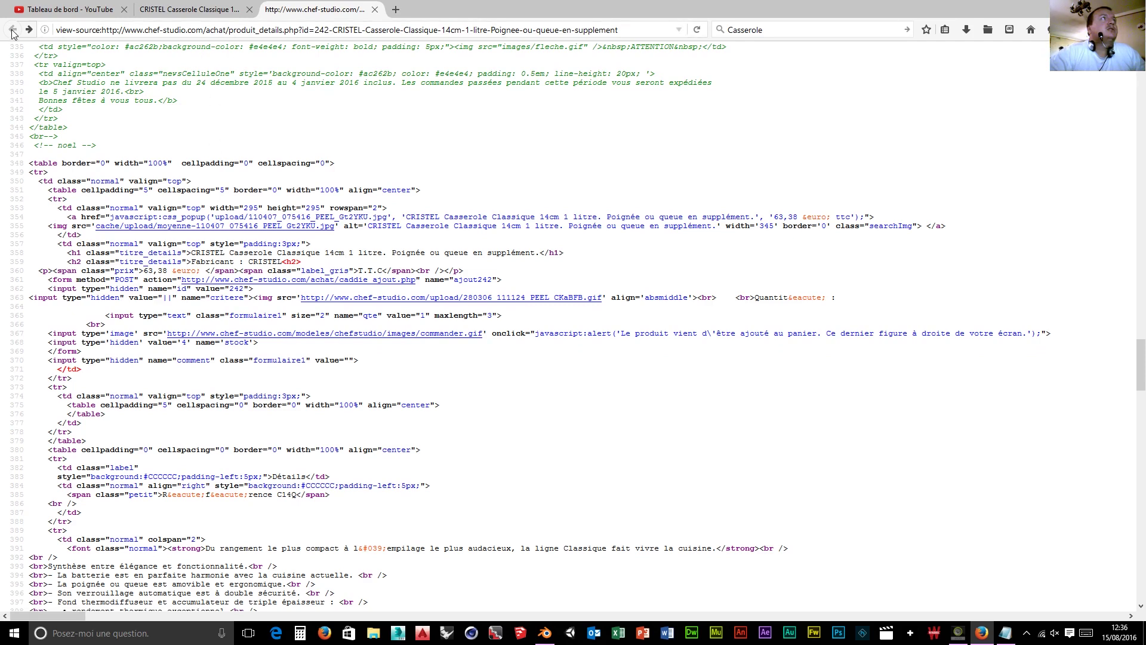
pyautogui.click(379, 11)
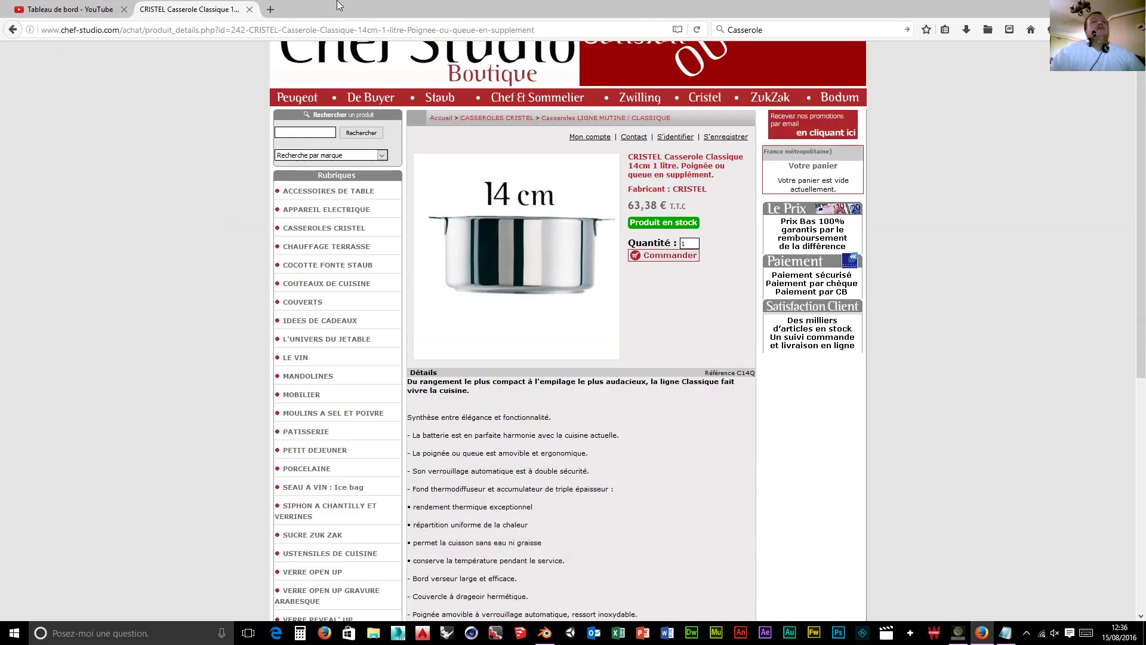
# - Return to the Google image result and open the full-size picture of the steamer for 20, 22 and 24 cm pans in a new tab
pyautogui.click(12, 29)
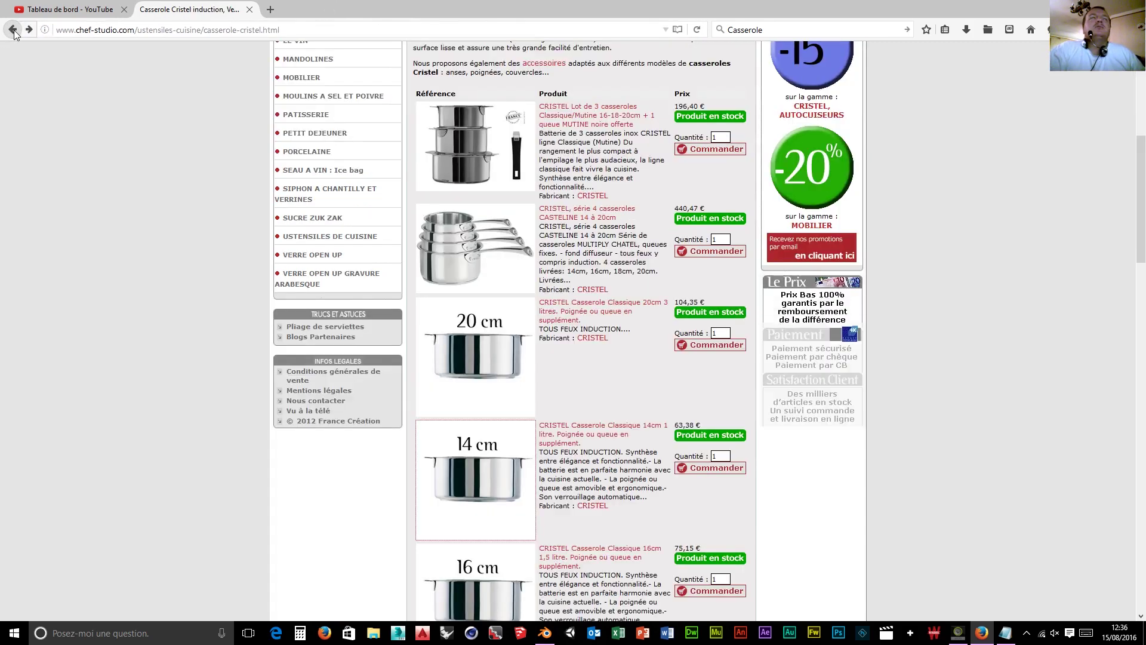
pyautogui.click(13, 30)
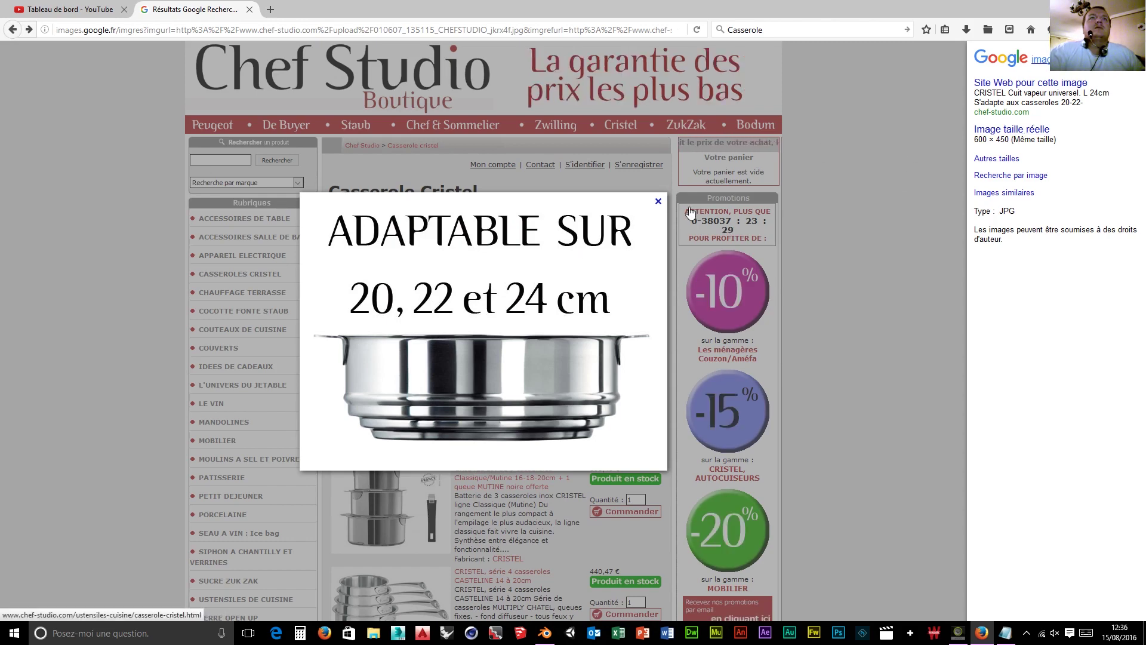
pyautogui.click(1001, 130)
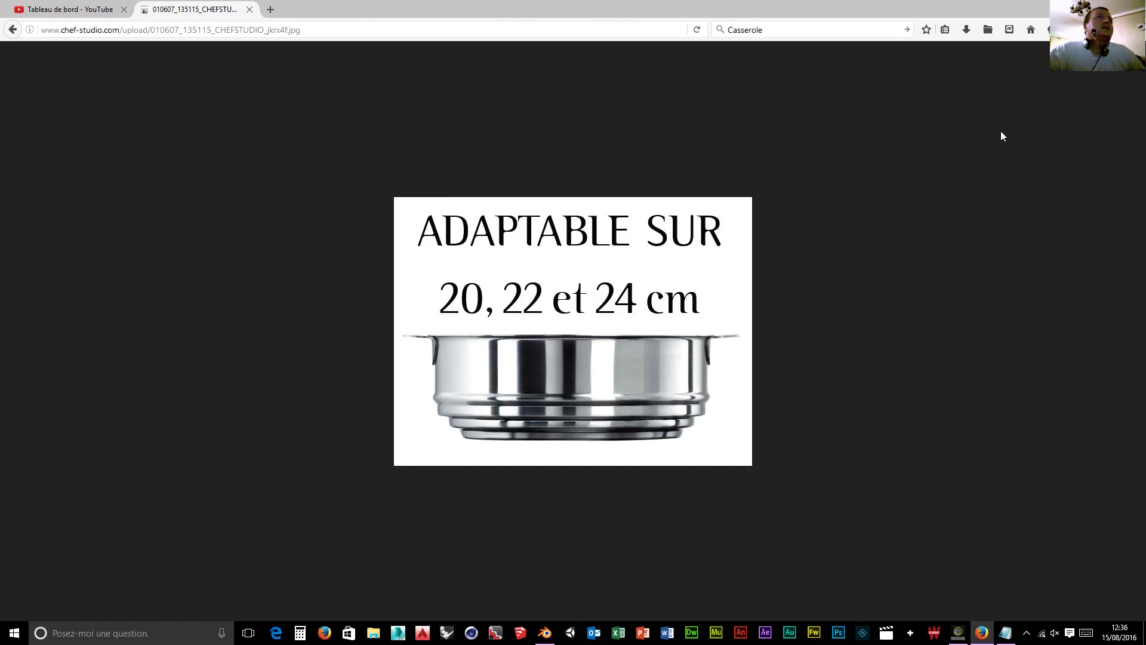
pyautogui.click(9, 36)
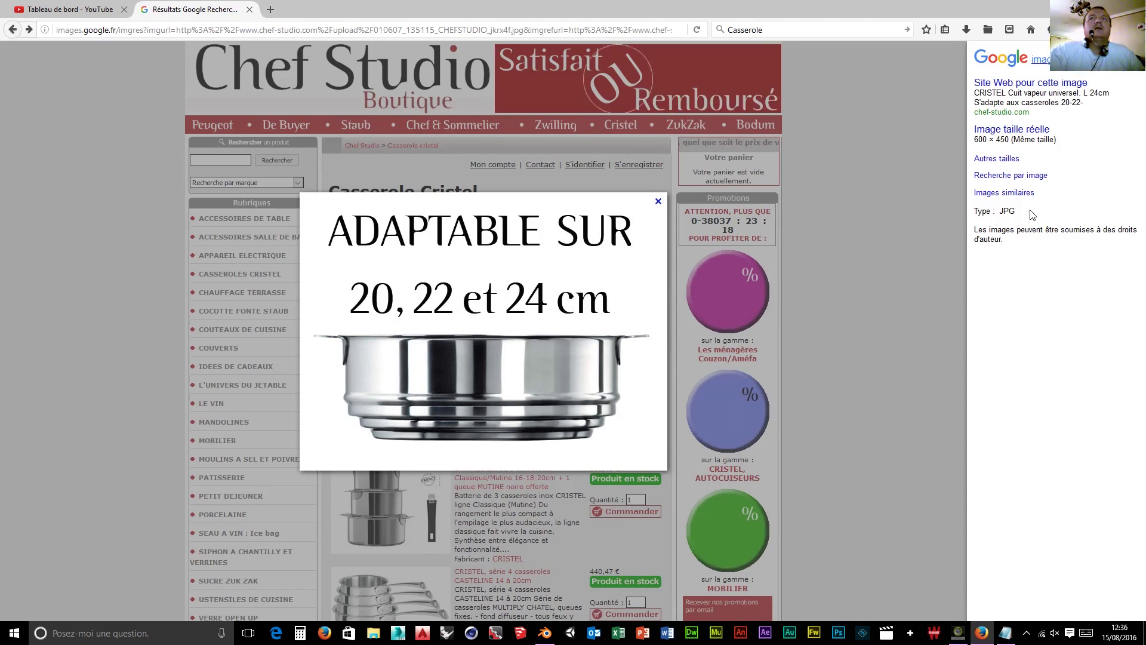
pyautogui.rightClick(1007, 131)
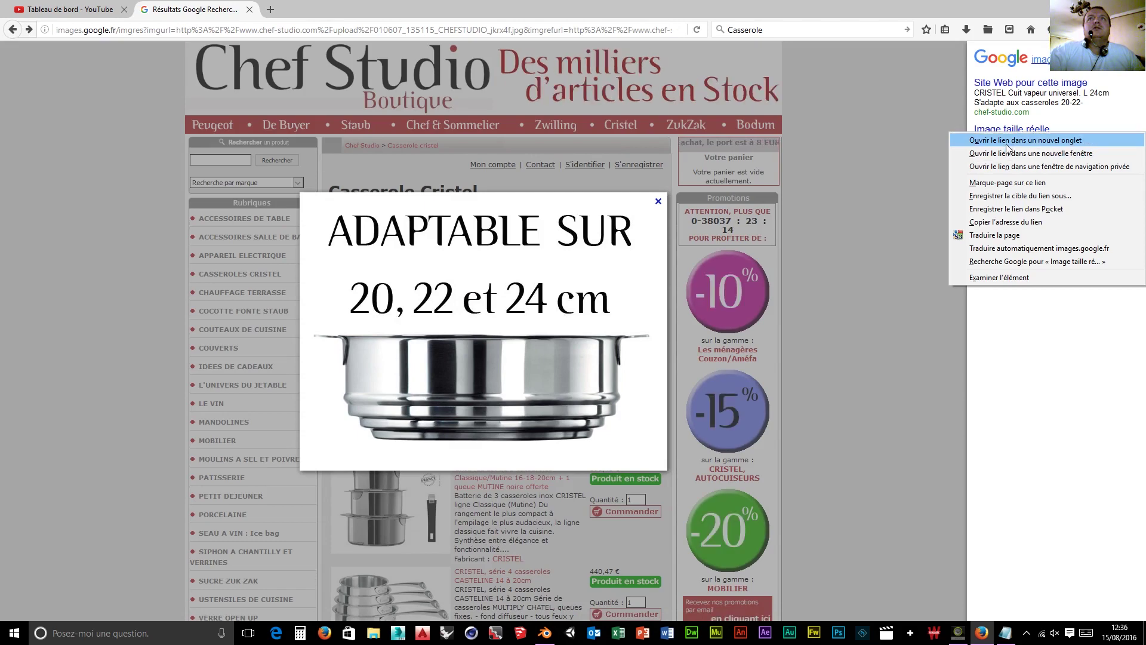
pyautogui.click(1008, 143)
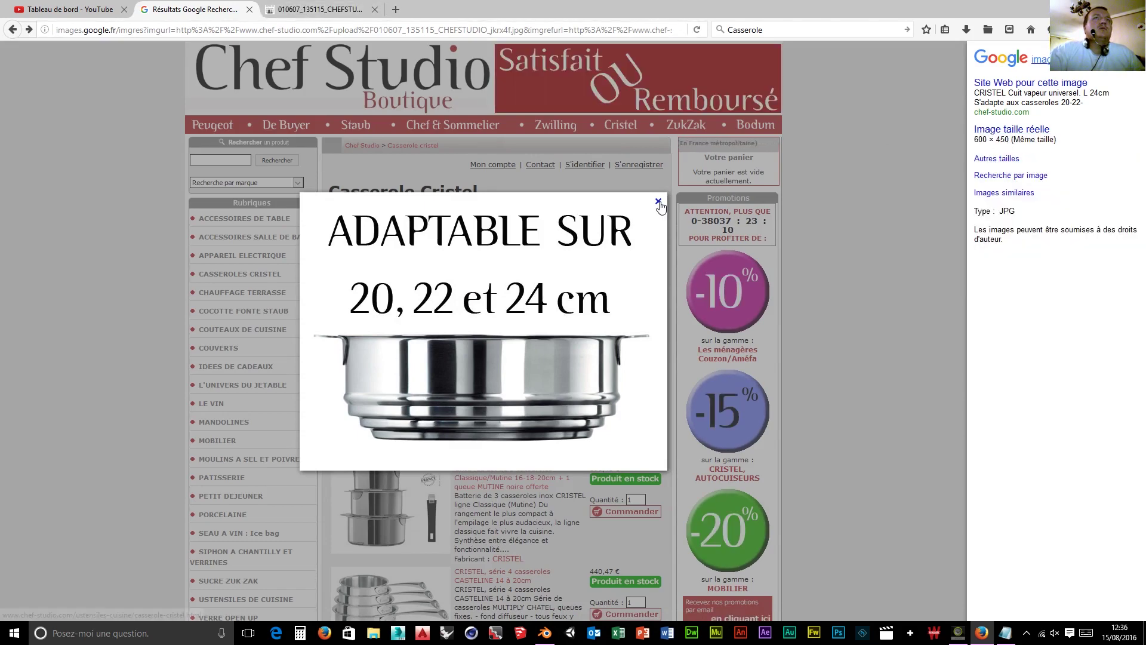
# - Find the CRISTEL Casserole Classique 20cm in the Cristel listing, open its product page and view its photo enlarged
pyautogui.scroll(-10, 543, 337)
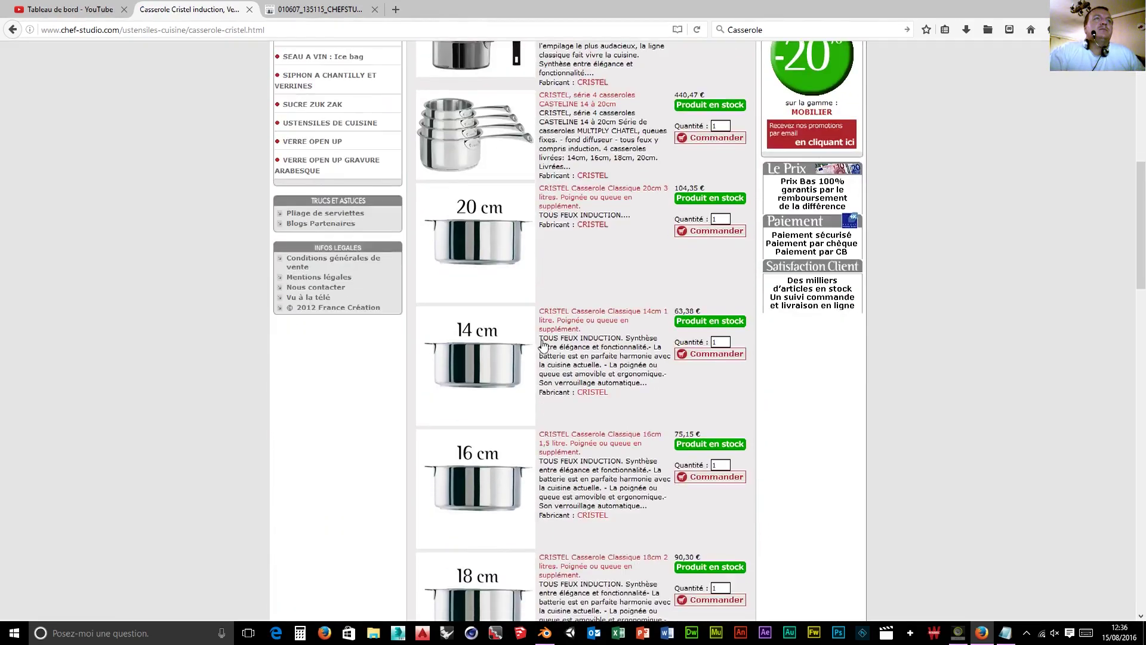
pyautogui.scroll(4, 495, 251)
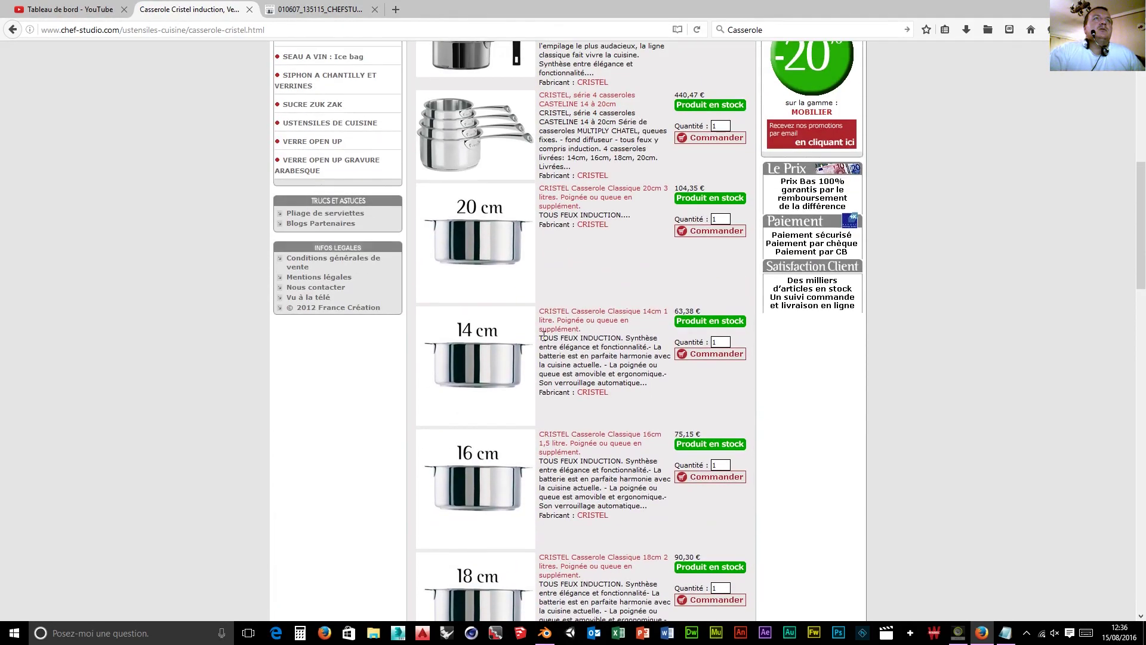
pyautogui.click(494, 251)
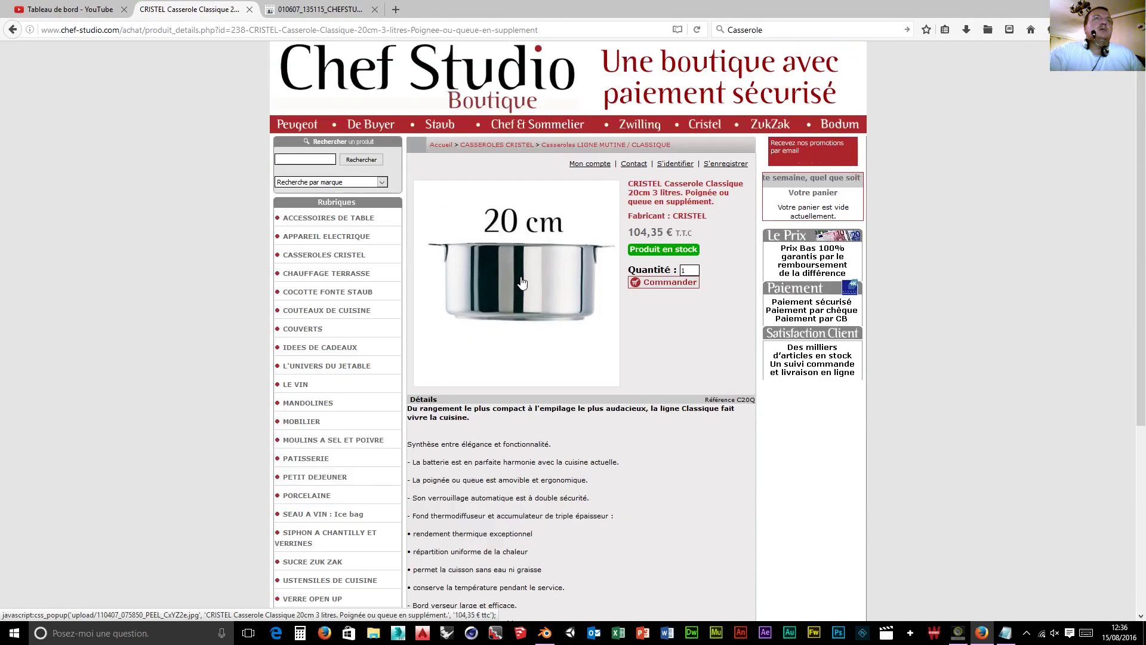
pyautogui.click(523, 282)
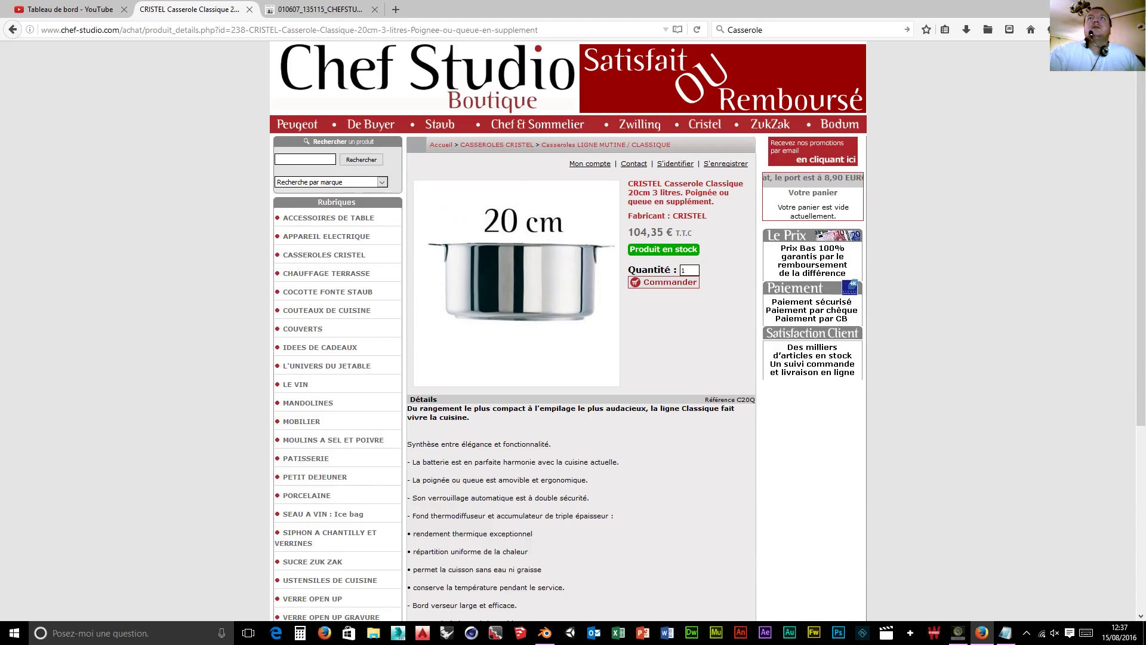
# - Open the source code of the Casserole Classique 20cm page and copy the popup image's file name 110407_075850_PEEL_CxYZ2e.jpg
pyautogui.click(1128, 30)
pyautogui.click(1002, 258)
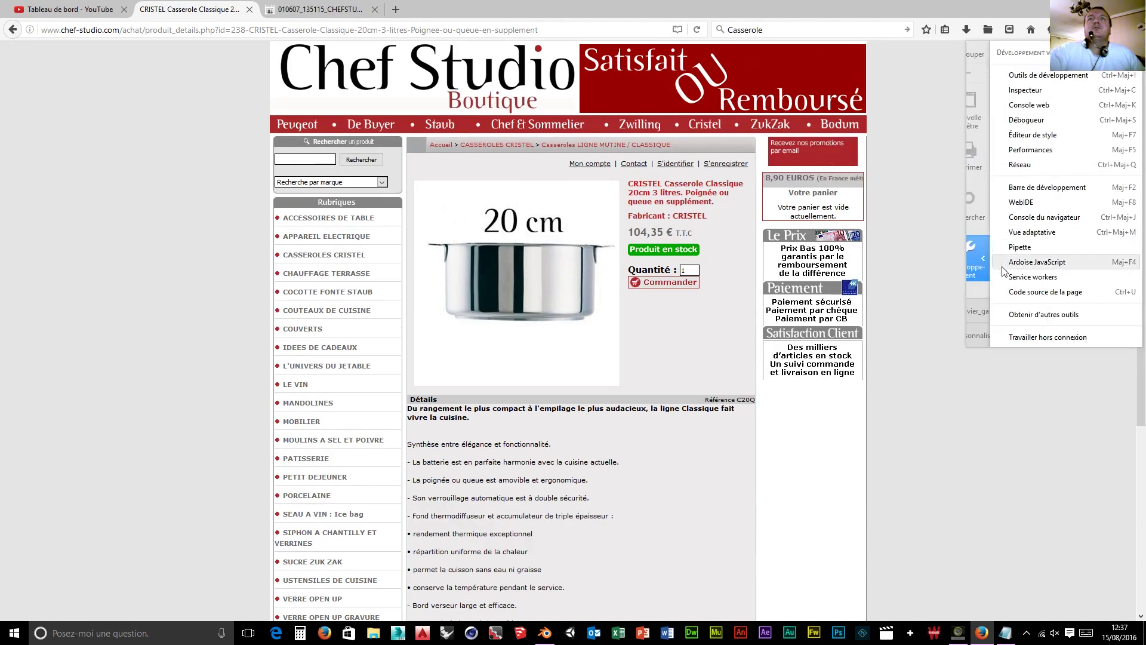
pyautogui.click(1042, 293)
pyautogui.scroll(-15, 358, 342)
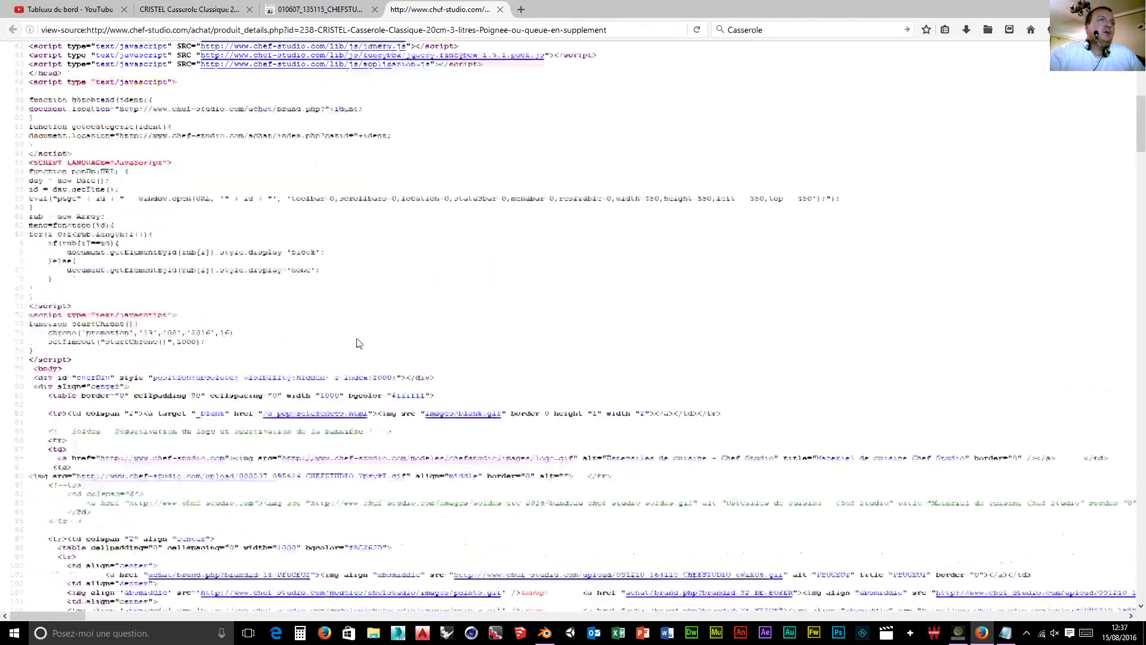
pyautogui.scroll(-20, 358, 345)
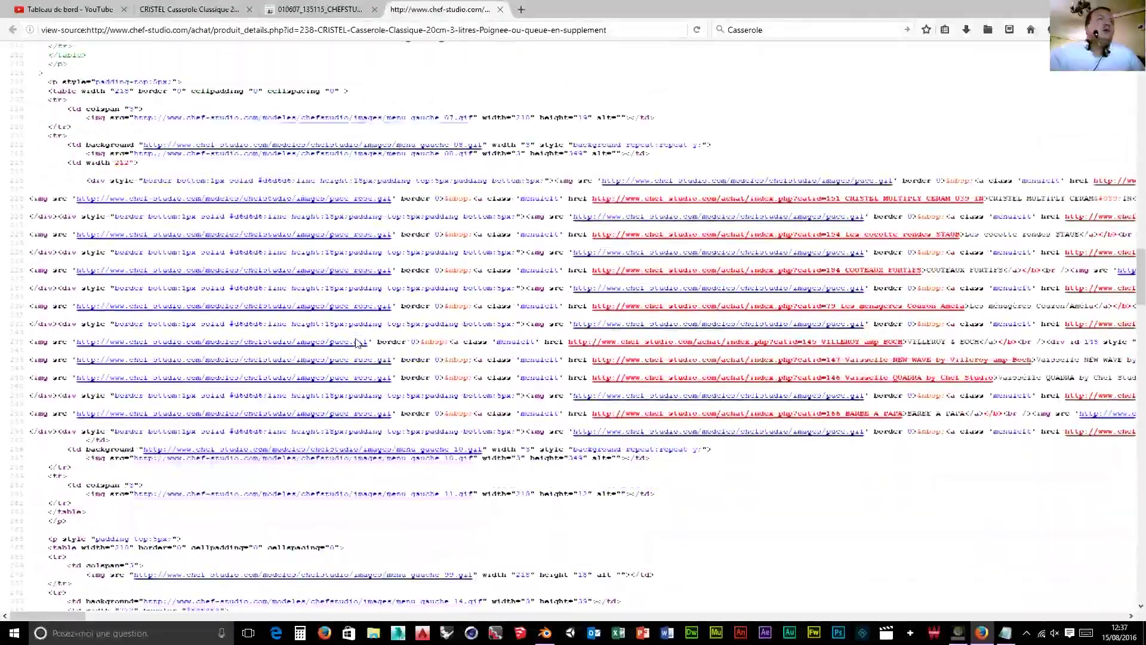
pyautogui.scroll(-12, 357, 342)
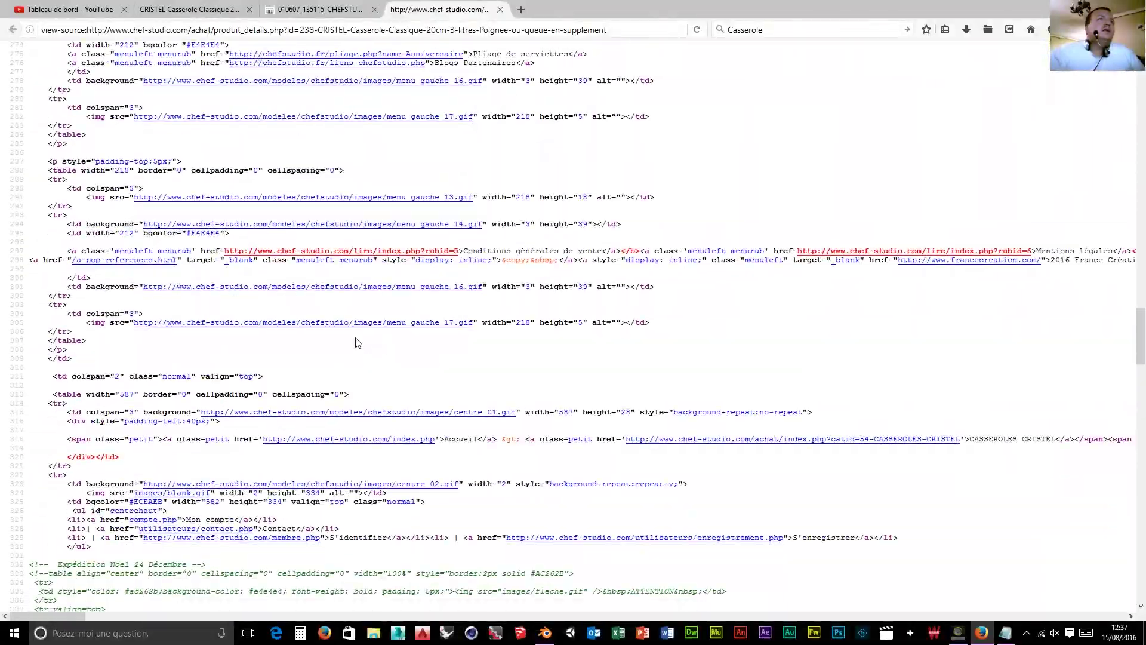
pyautogui.scroll(-5, 357, 342)
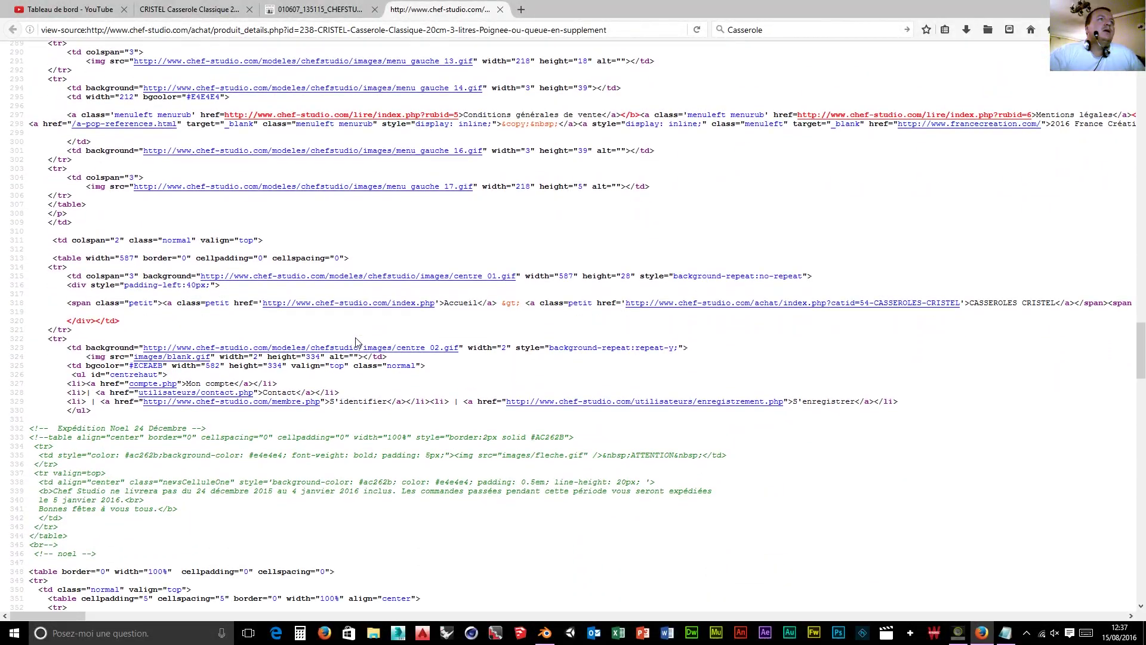
pyautogui.scroll(-8, 356, 342)
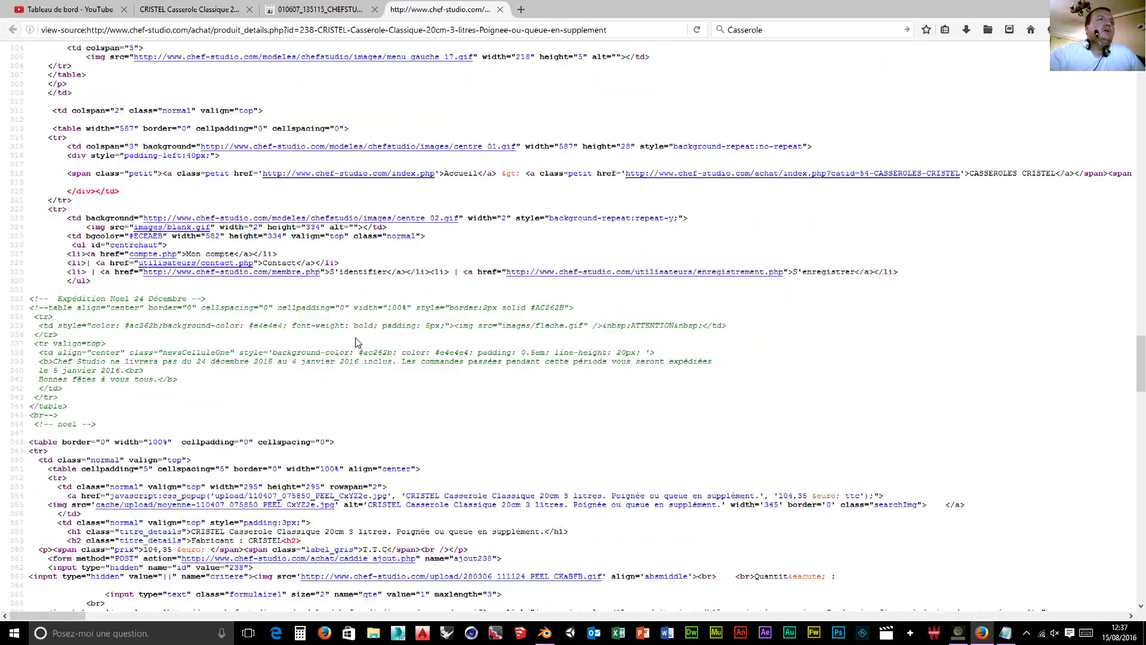
pyautogui.scroll(-8, 357, 343)
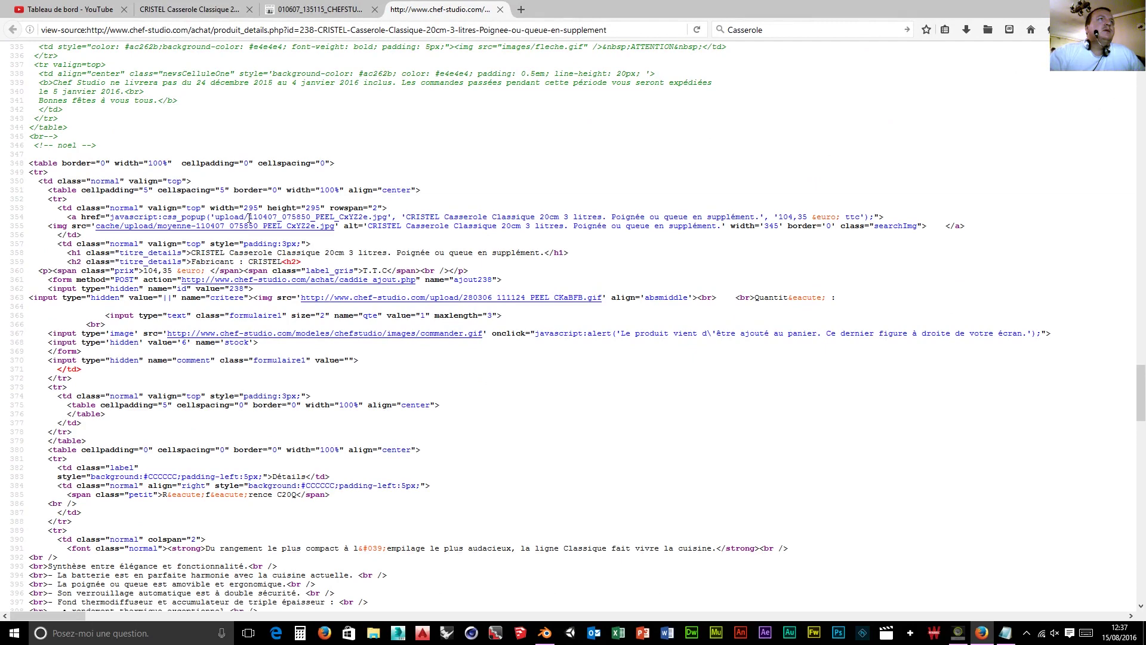
pyautogui.moveTo(251, 218); pyautogui.dragTo(388, 219)
pyautogui.hotkey('ctrl', 'c')
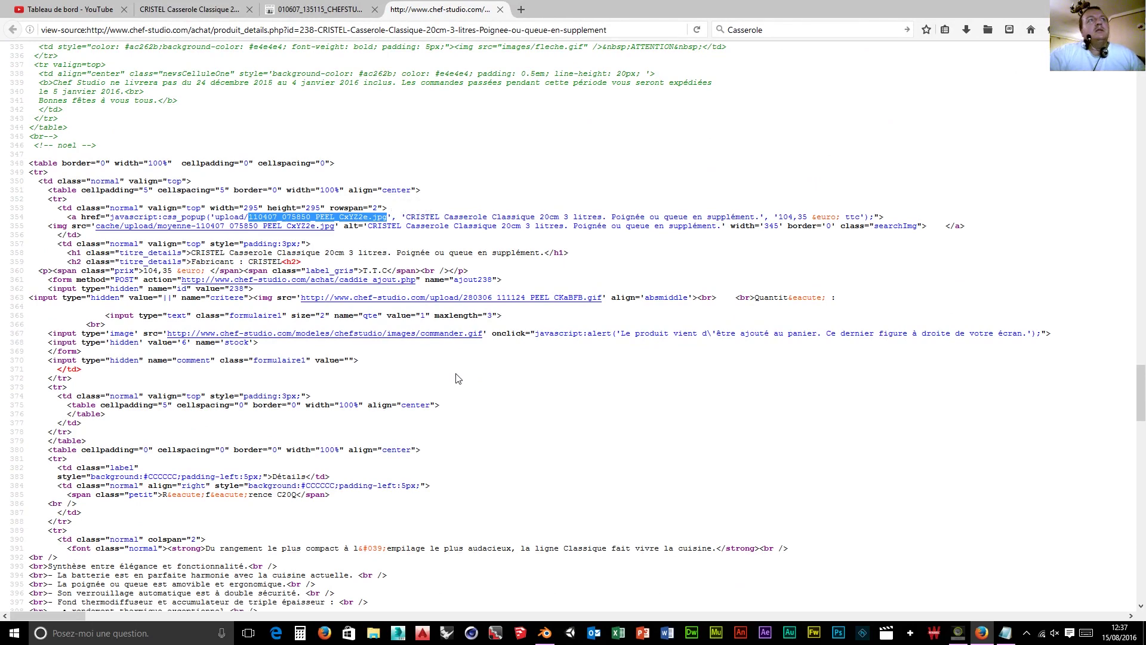
# - Replace the file name in the steamer picture's address with the copied 110407_075850_PEEL_CxYZ2e.jpg and load that image
pyautogui.click(328, 13)
pyautogui.moveTo(300, 29); pyautogui.dragTo(159, 30)
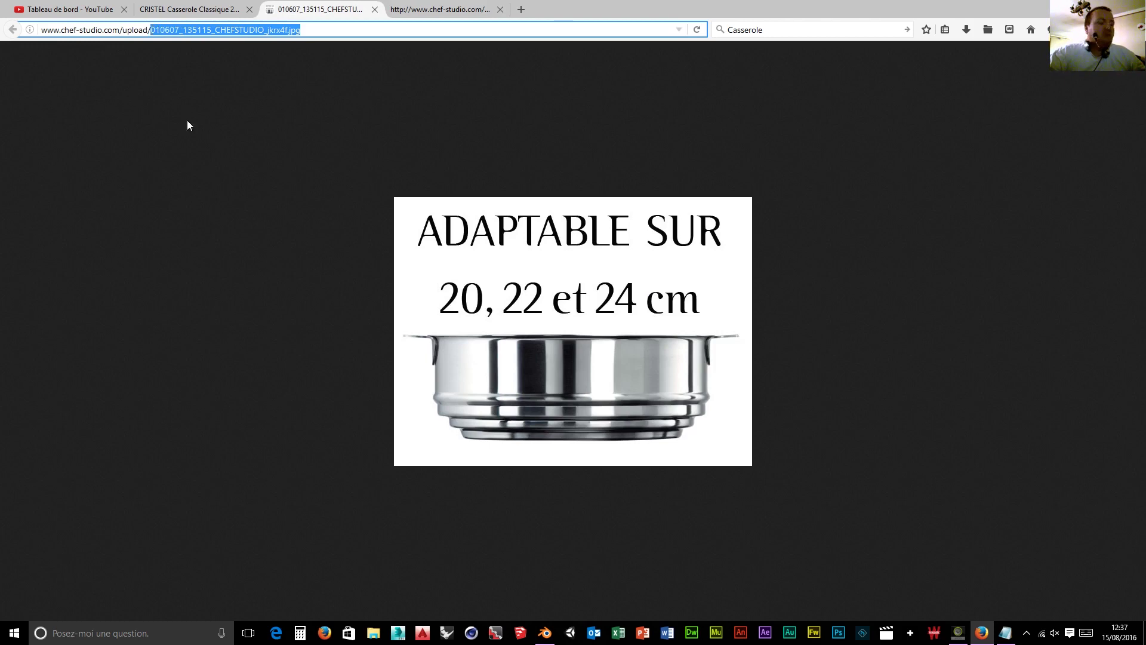
pyautogui.hotkey('ctrl', 'v')
pyautogui.click(331, 30)
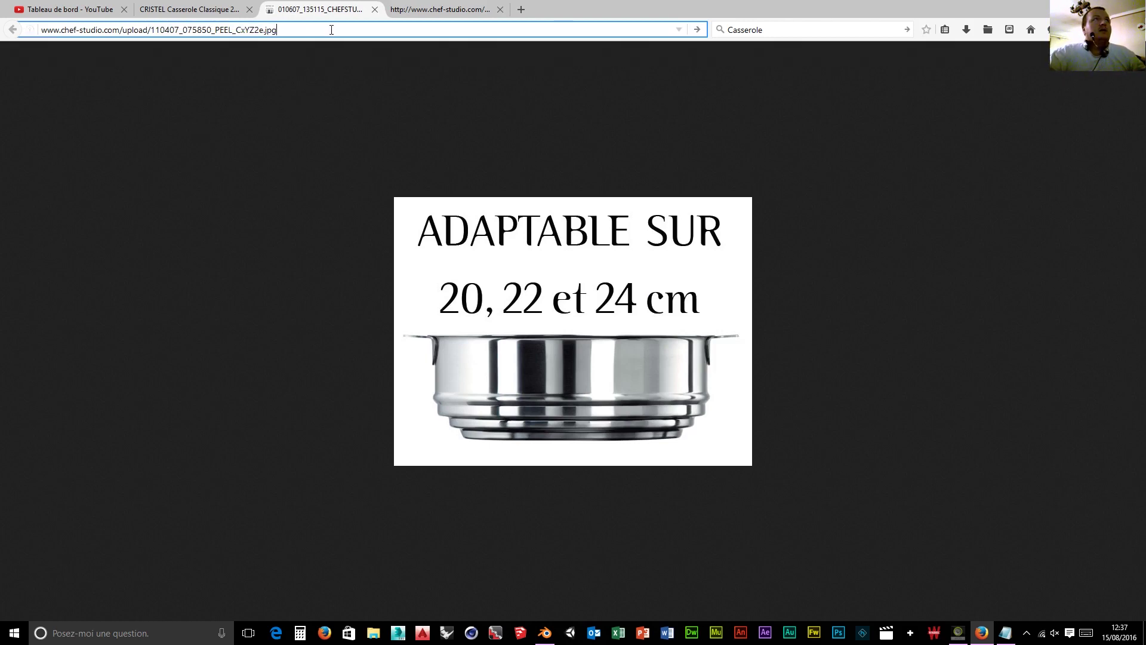
pyautogui.press('Return')
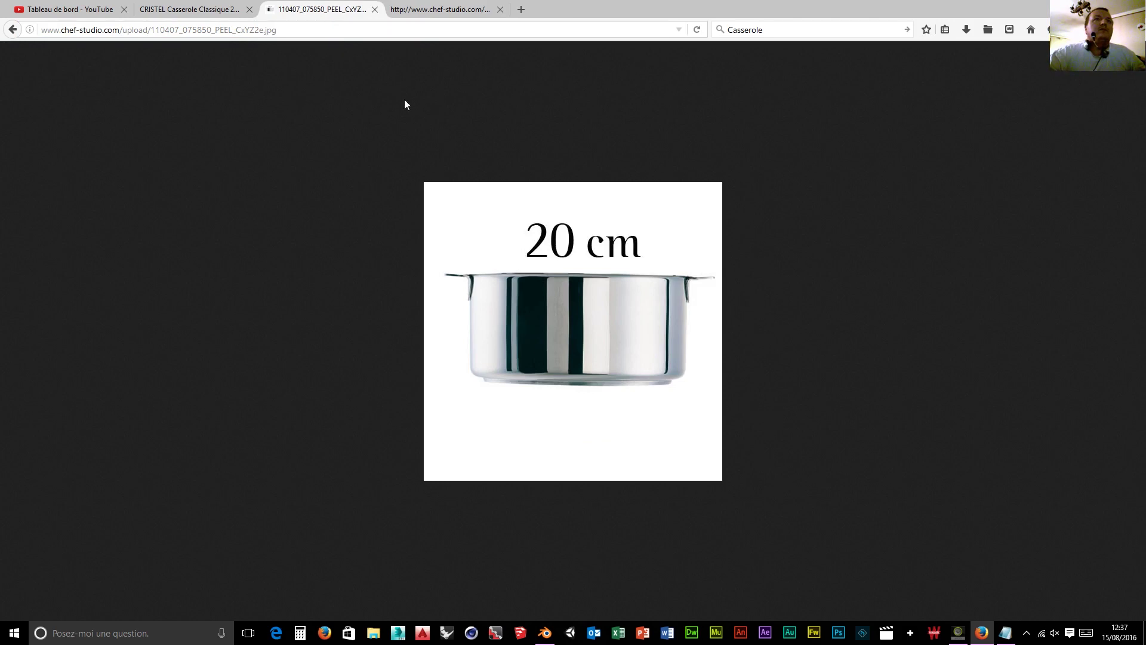
# - Save the 20 cm saucepan image into the neo retro orange folder under its proposed name 110407_075850_PEEL_CxYZ2e
pyautogui.rightClick(582, 299)
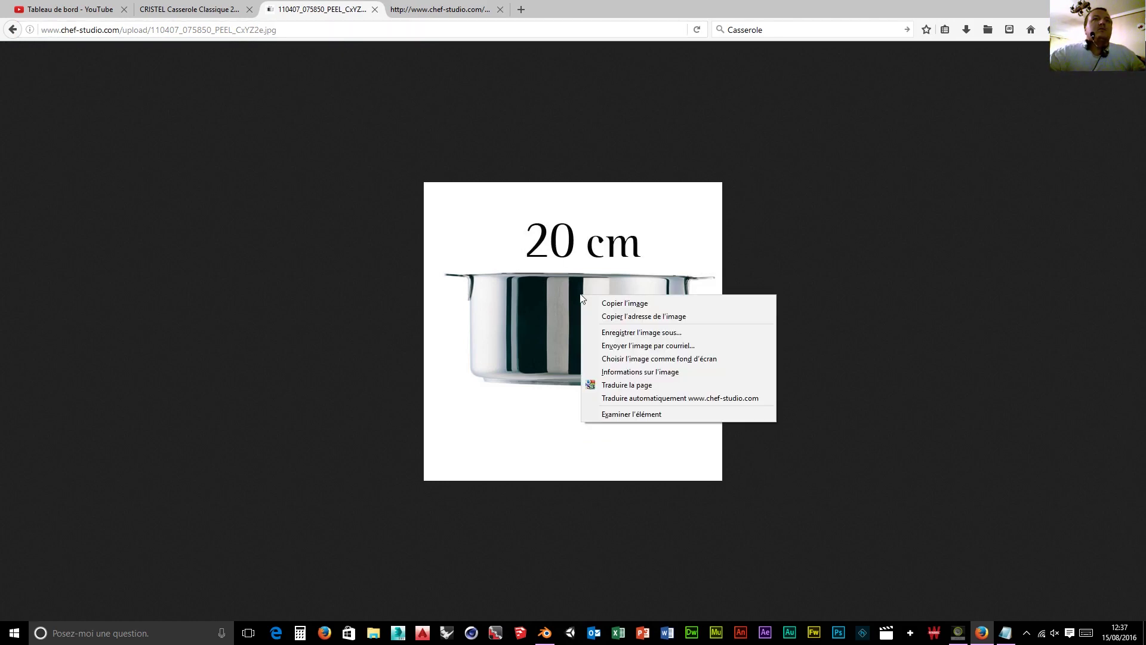
pyautogui.click(637, 332)
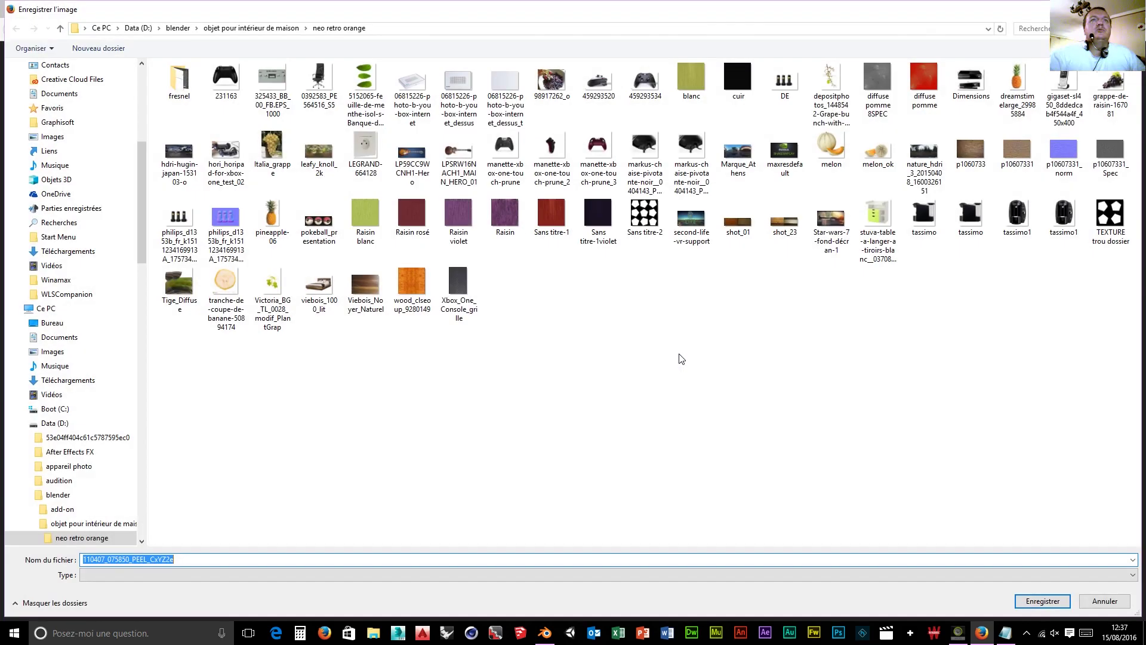
pyautogui.click(1054, 603)
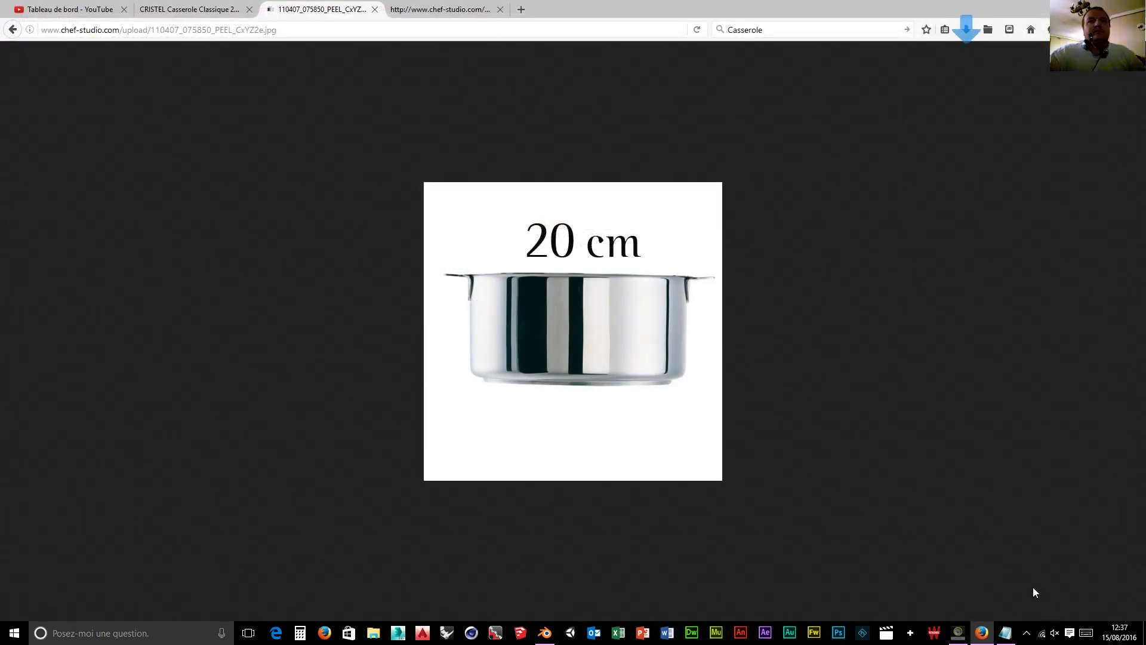
# - Switch to Blender and delete the default cube from the scene
pyautogui.click(546, 634)
pyautogui.moveTo(366, 32); pyautogui.dragTo(407, 44)
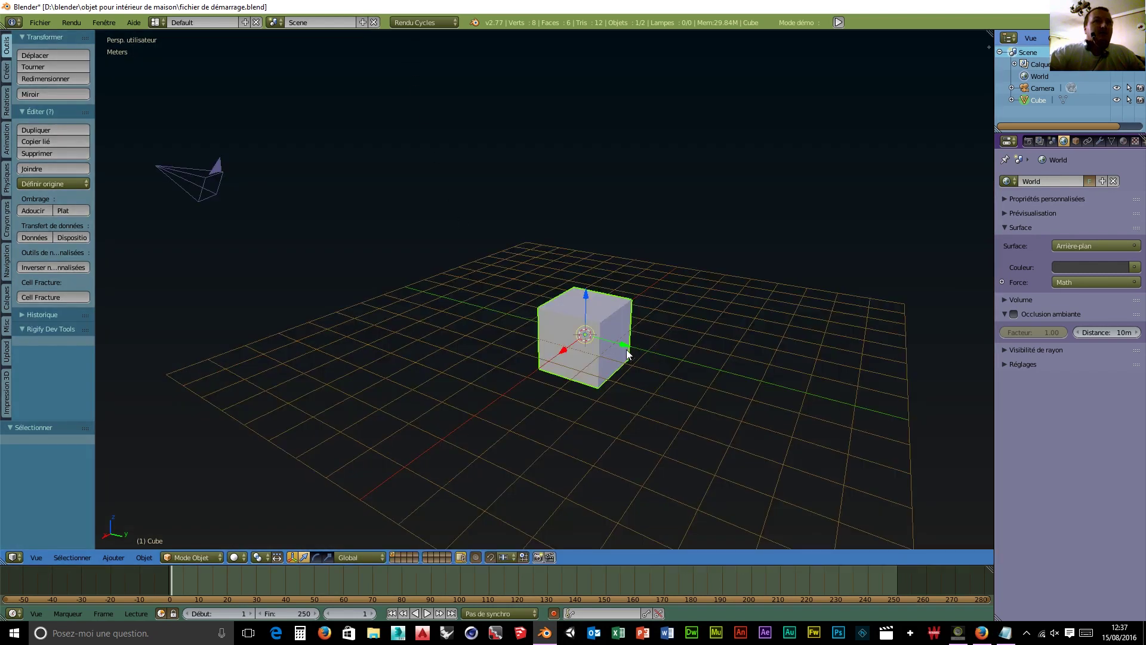
pyautogui.press('x')
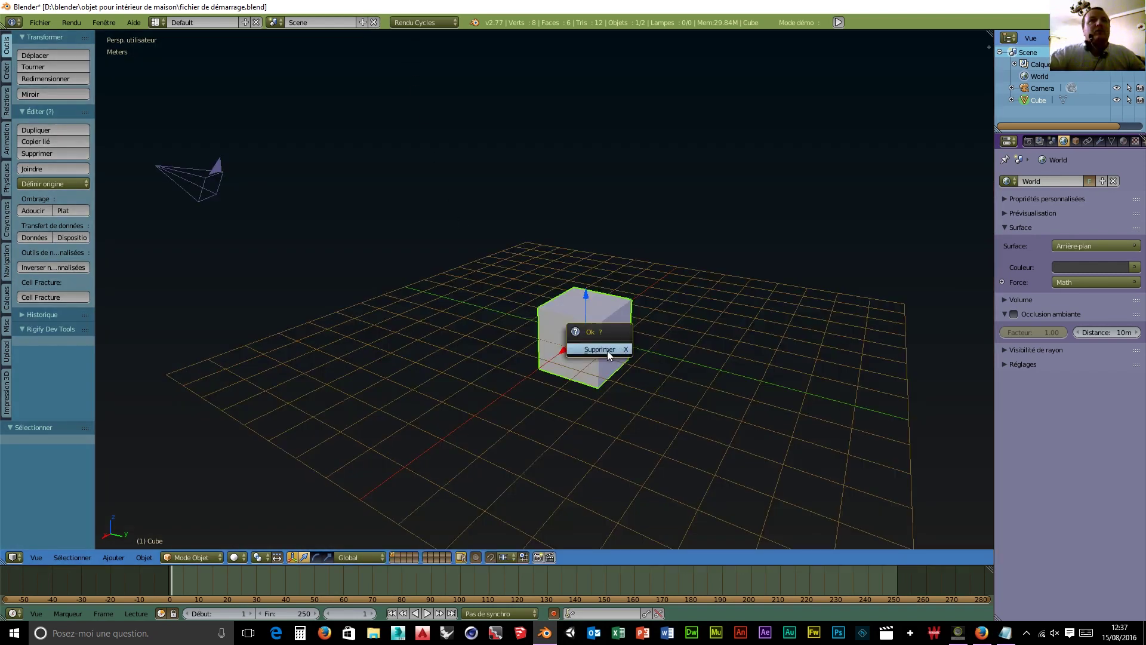
pyautogui.click(607, 350)
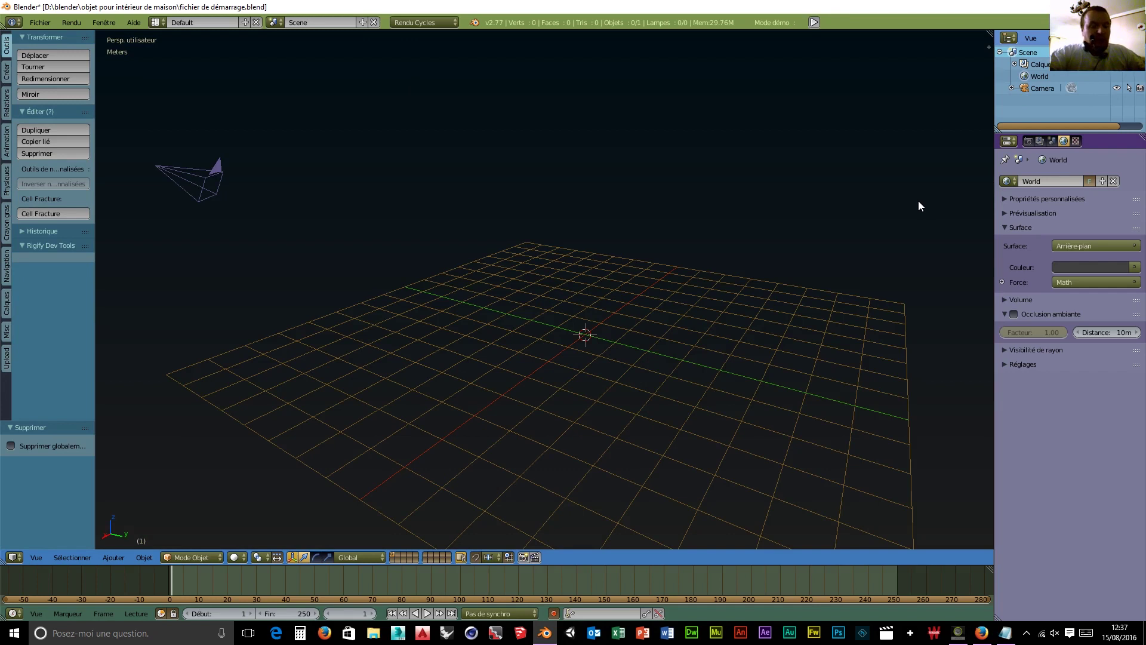
# - Show the 3D view's properties, start the Screencast Keys display and enable background images (Images de fond)
pyautogui.press('n')
pyautogui.click(906, 246)
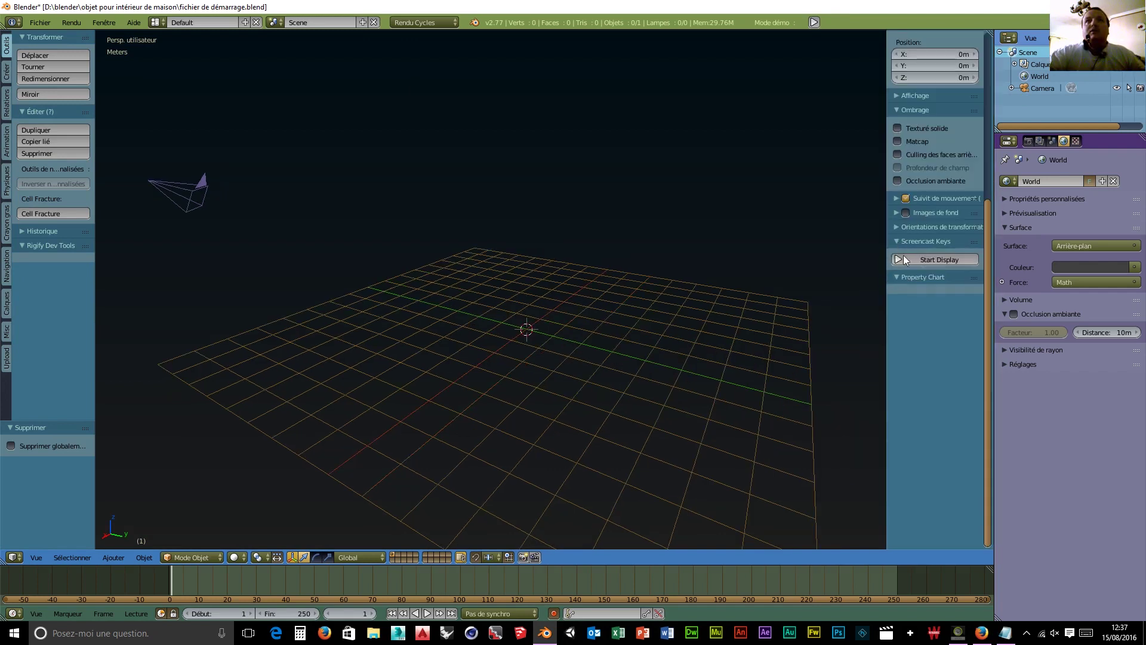
pyautogui.click(905, 261)
pyautogui.scroll(5, 914, 346)
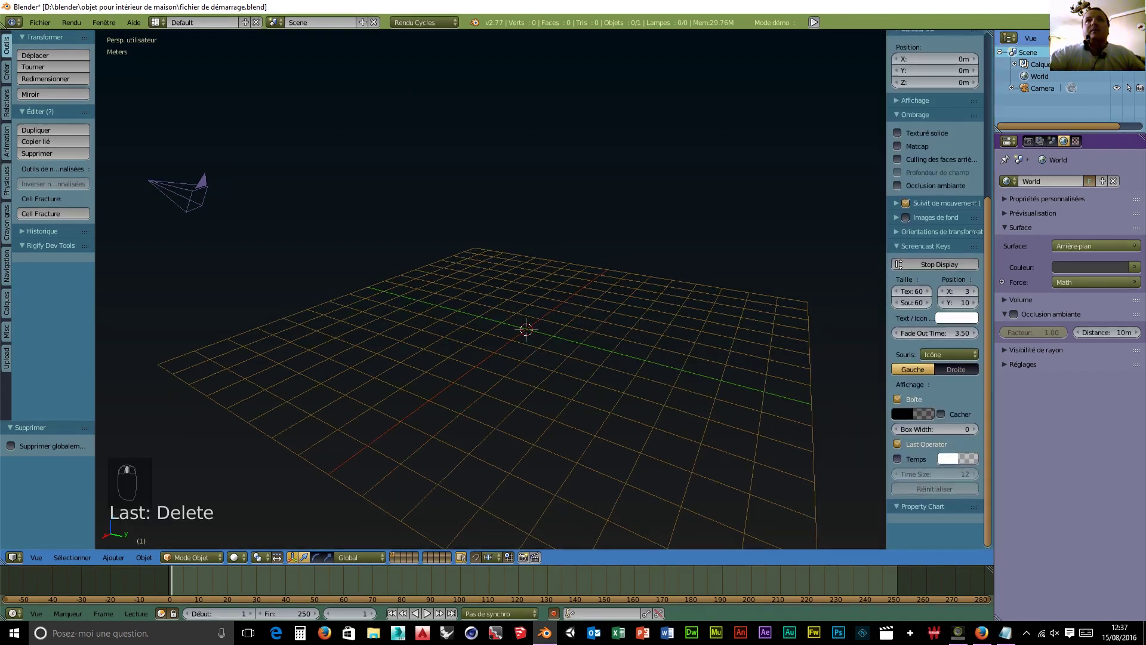
pyautogui.click(898, 337)
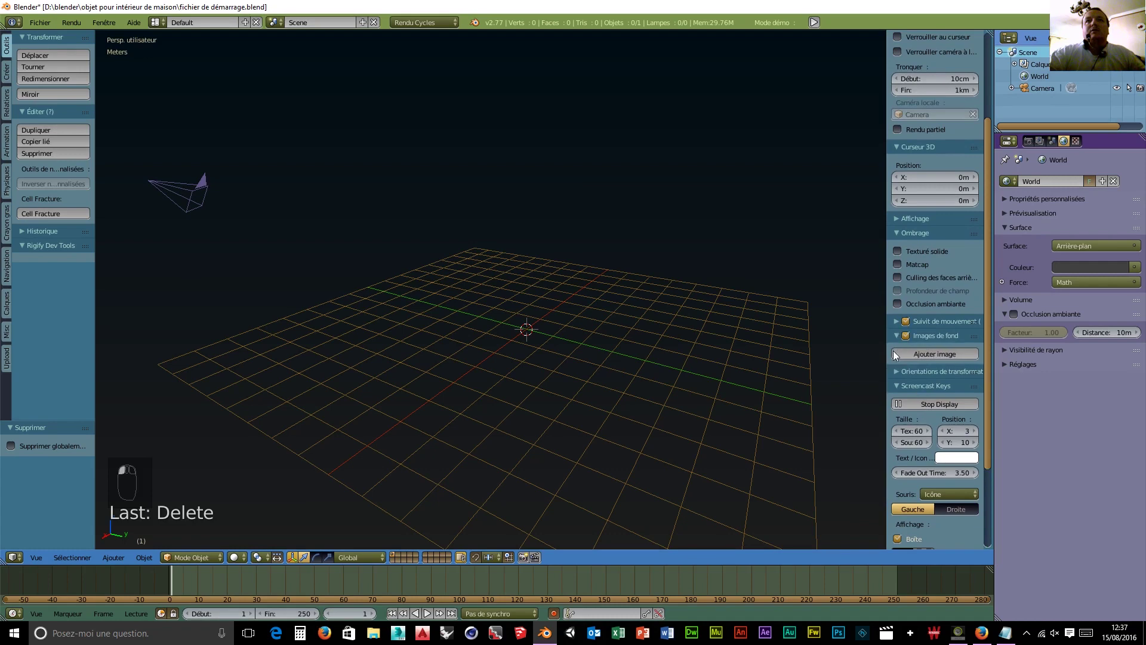
# - Set the 3D view to an orthographic projection seen from the front
pyautogui.press('KP_5')
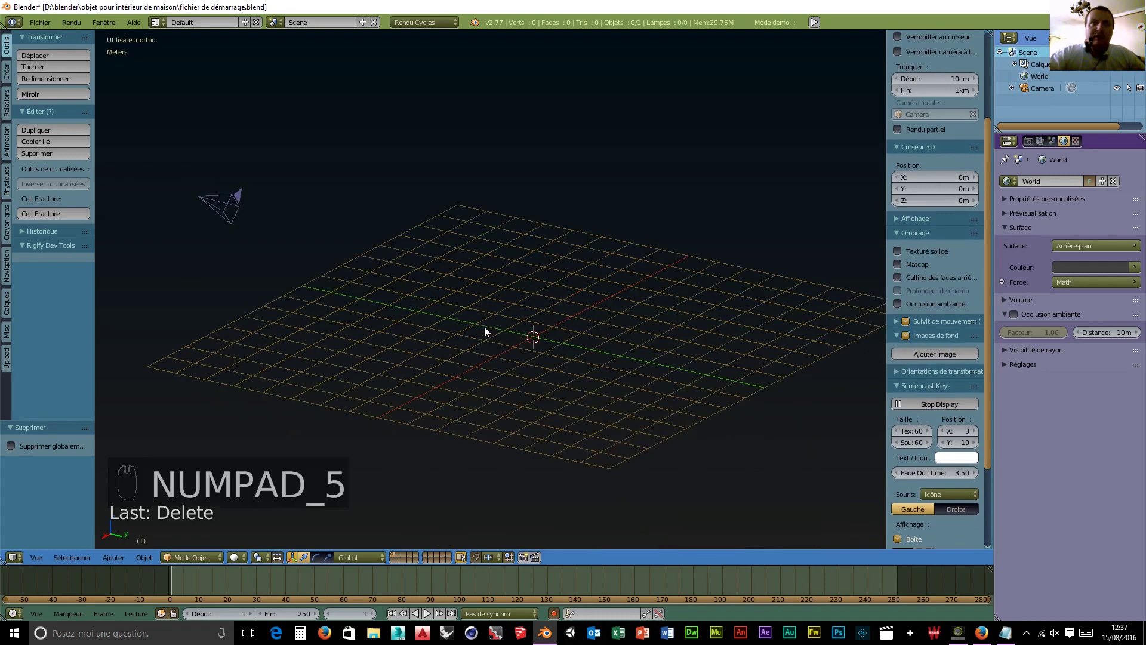
pyautogui.press('KP_1')
pyautogui.moveTo(444, 407); pyautogui.dragTo(575, 435, button='middle')
pyautogui.press('KP_1')
pyautogui.scroll(3, 564, 329)
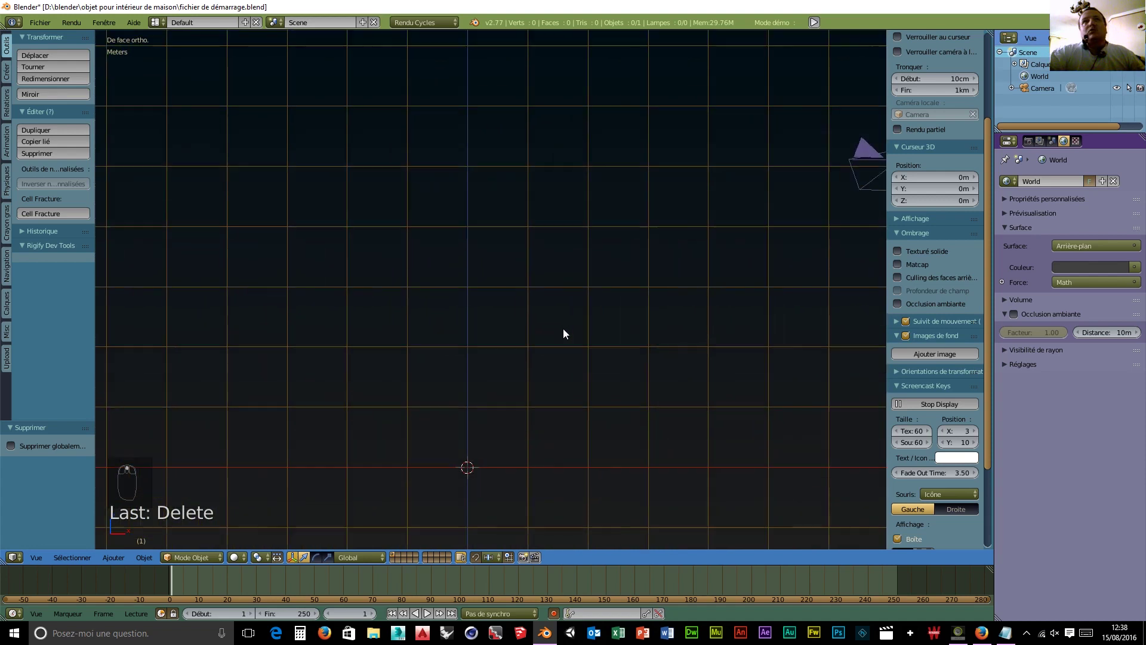
pyautogui.scroll(-1, 564, 333)
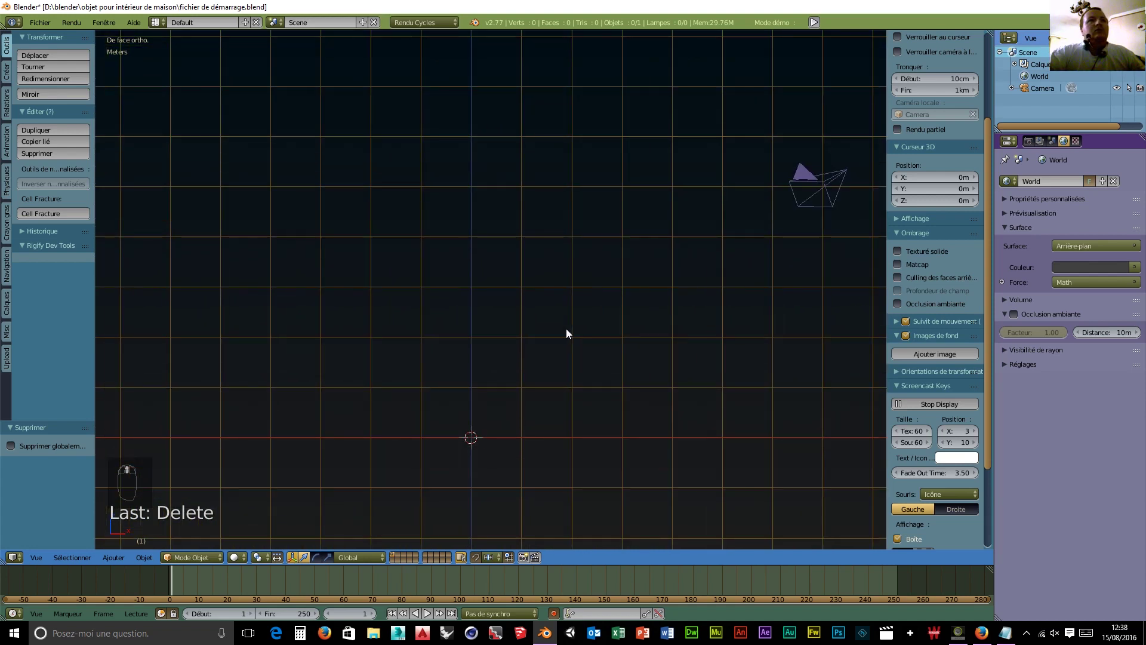
# - Add a background image entry and set its axis to De face
pyautogui.click(926, 353)
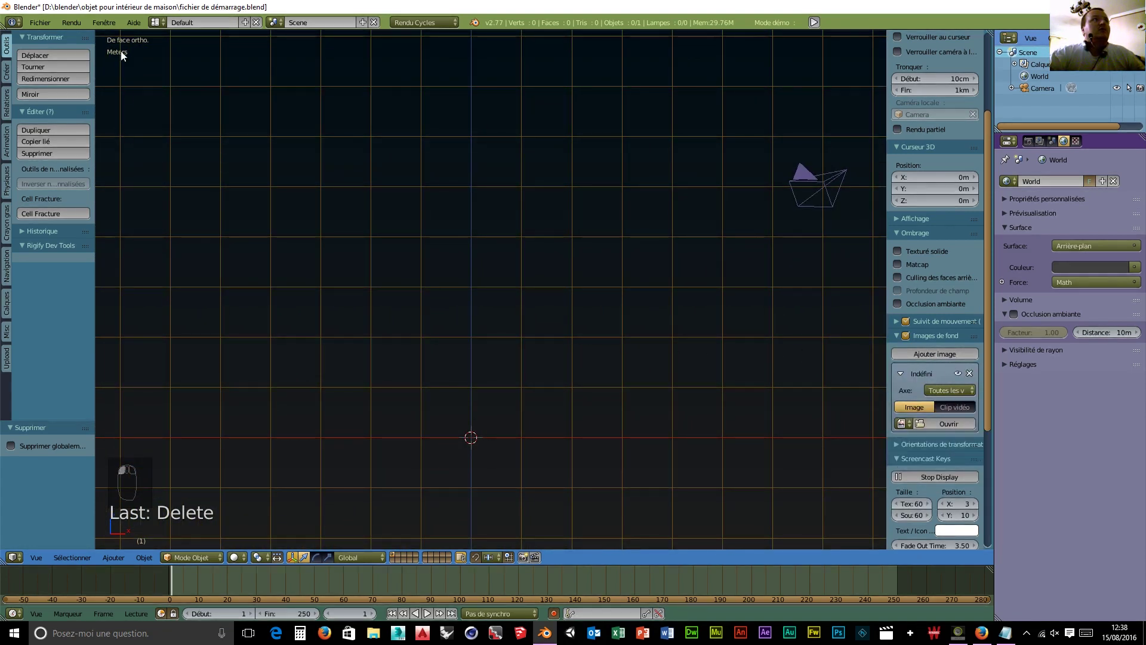
pyautogui.click(940, 391)
pyautogui.click(796, 375)
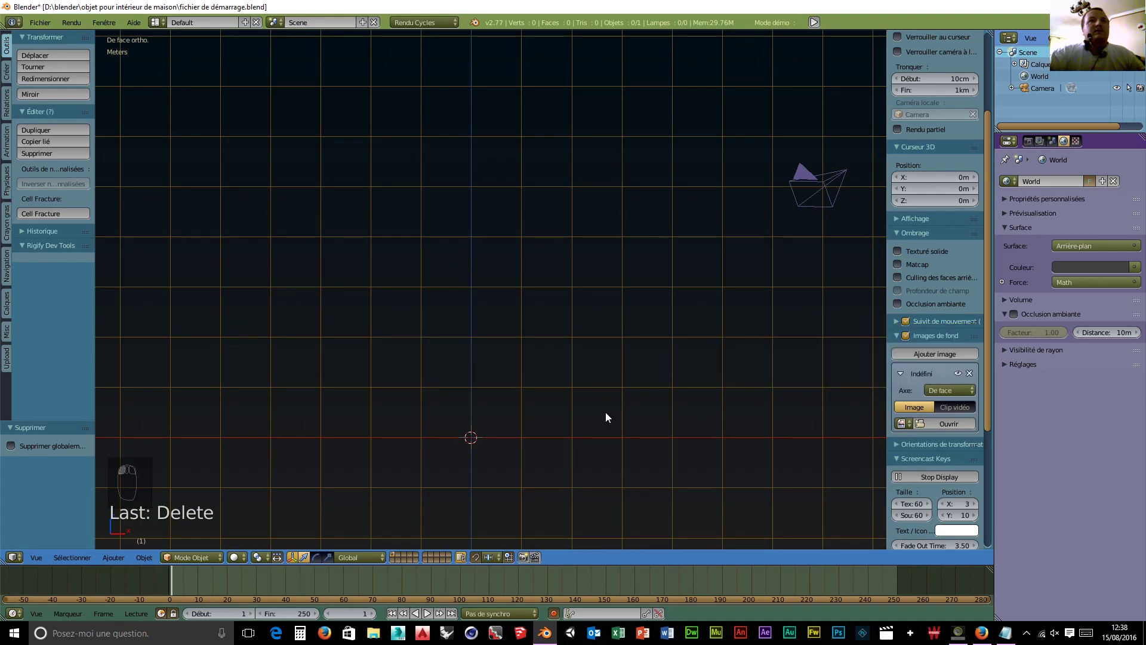
# - Start opening an image for the background entry and browse to D:\blender\objet pour intérieur de maison\neo retro orange
pyautogui.click(946, 424)
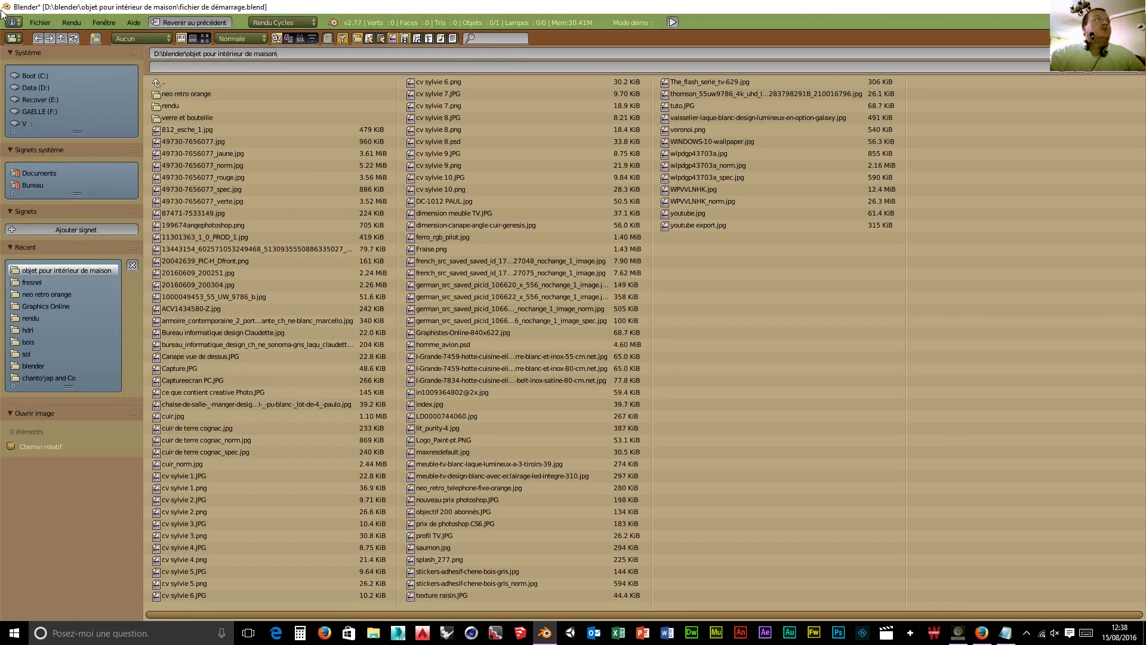
pyautogui.click(43, 89)
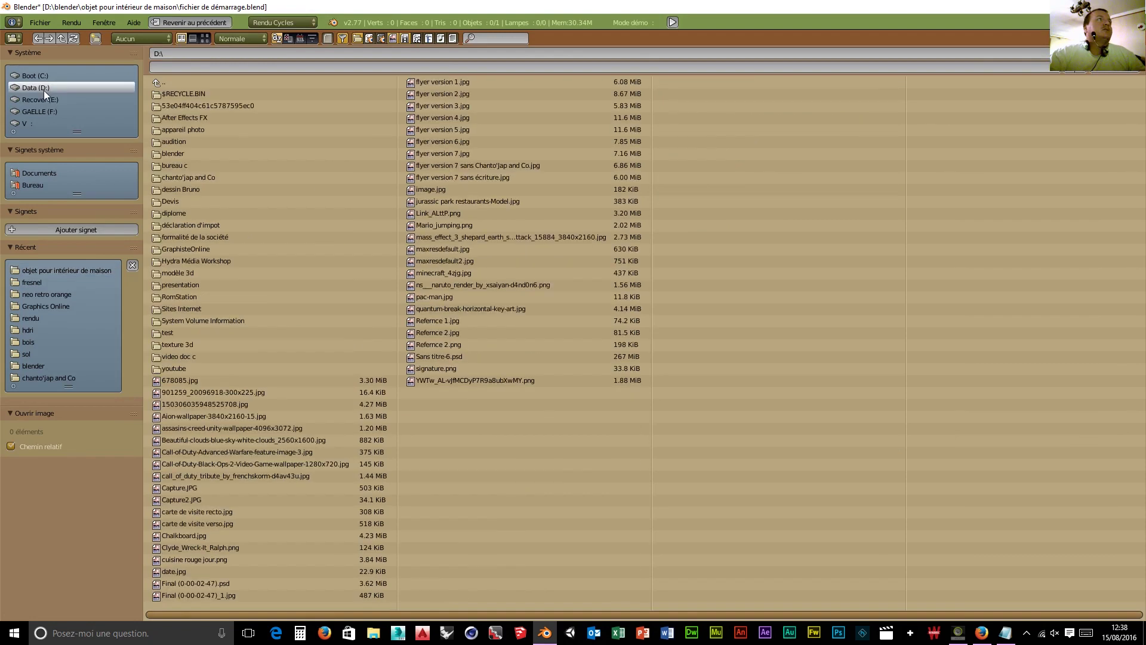
pyautogui.click(179, 154)
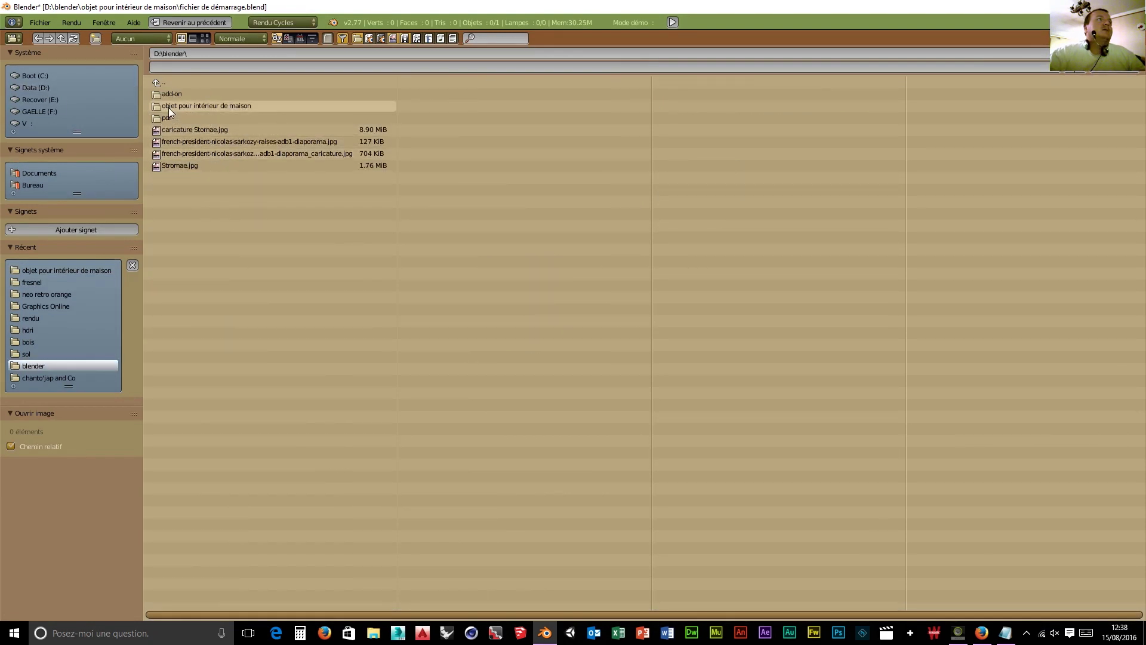
pyautogui.click(239, 108)
pyautogui.click(209, 94)
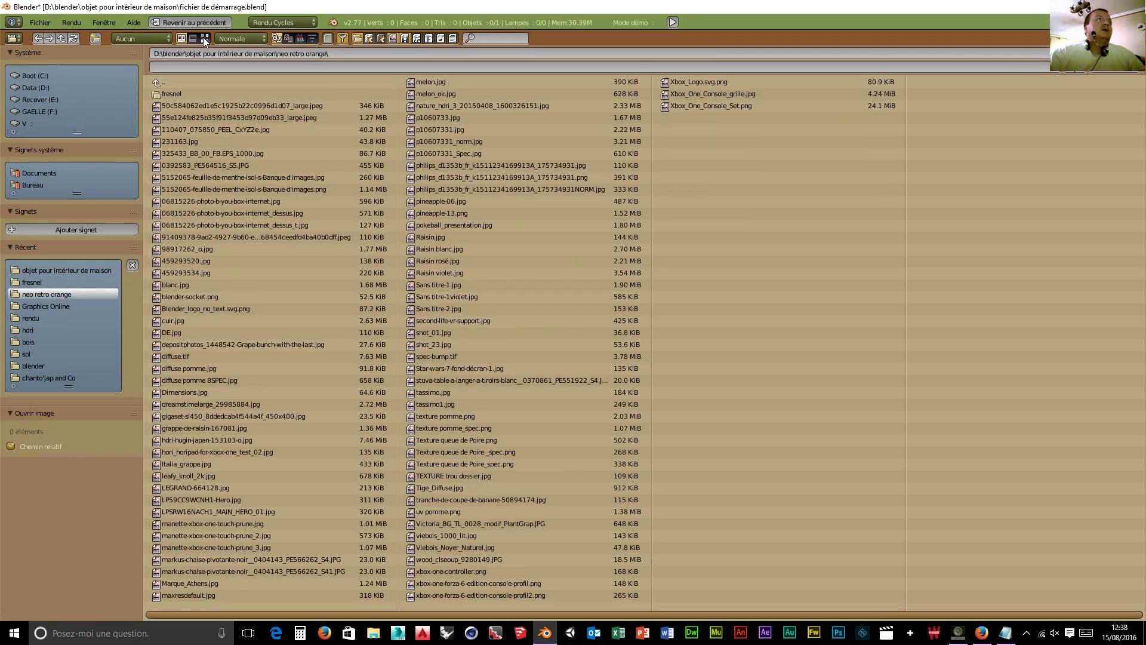
# - Show the image files as thumbnails, load the 20 cm saucepan photo 110407_075850_PEEL_CxYZ2e.jpg as background and set its opacity to about 0.86
pyautogui.click(204, 38)
pyautogui.scroll(-2, 548, 265)
pyautogui.scroll(-1, 548, 265)
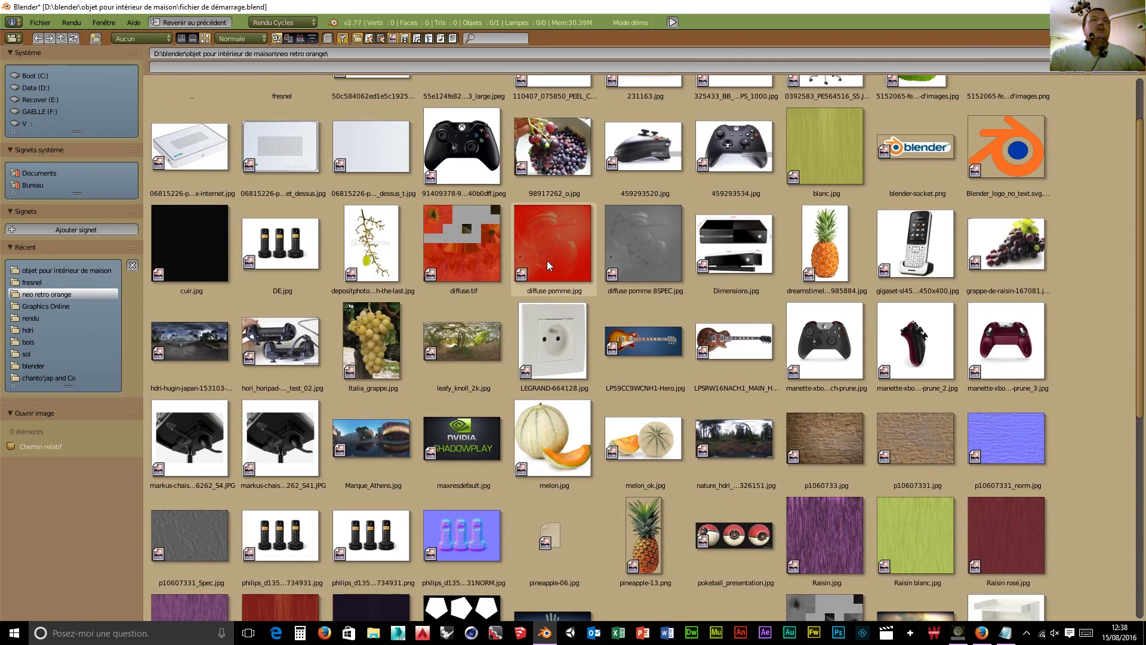
pyautogui.scroll(-10, 547, 260)
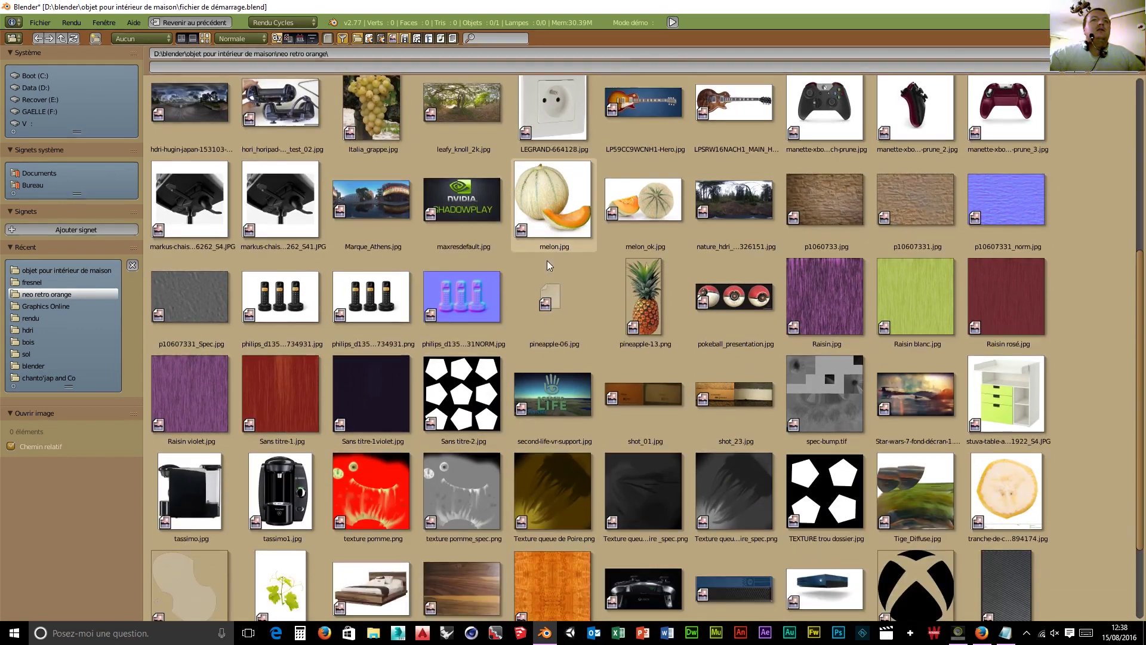
pyautogui.scroll(4, 547, 260)
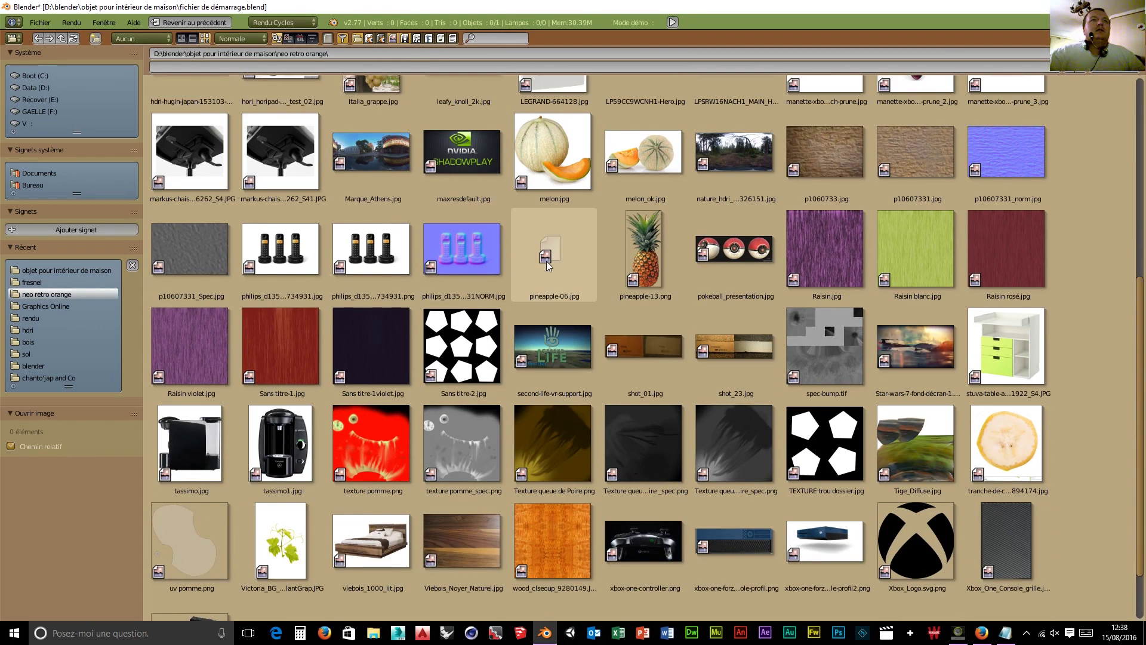
pyautogui.scroll(6, 547, 260)
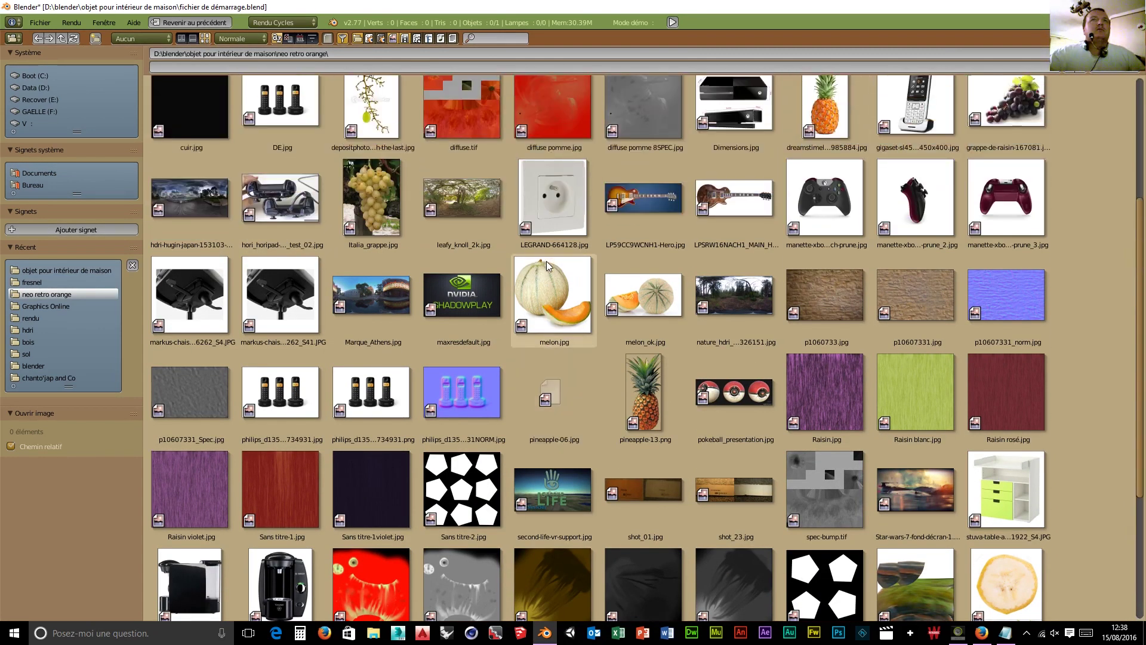
pyautogui.scroll(5, 546, 260)
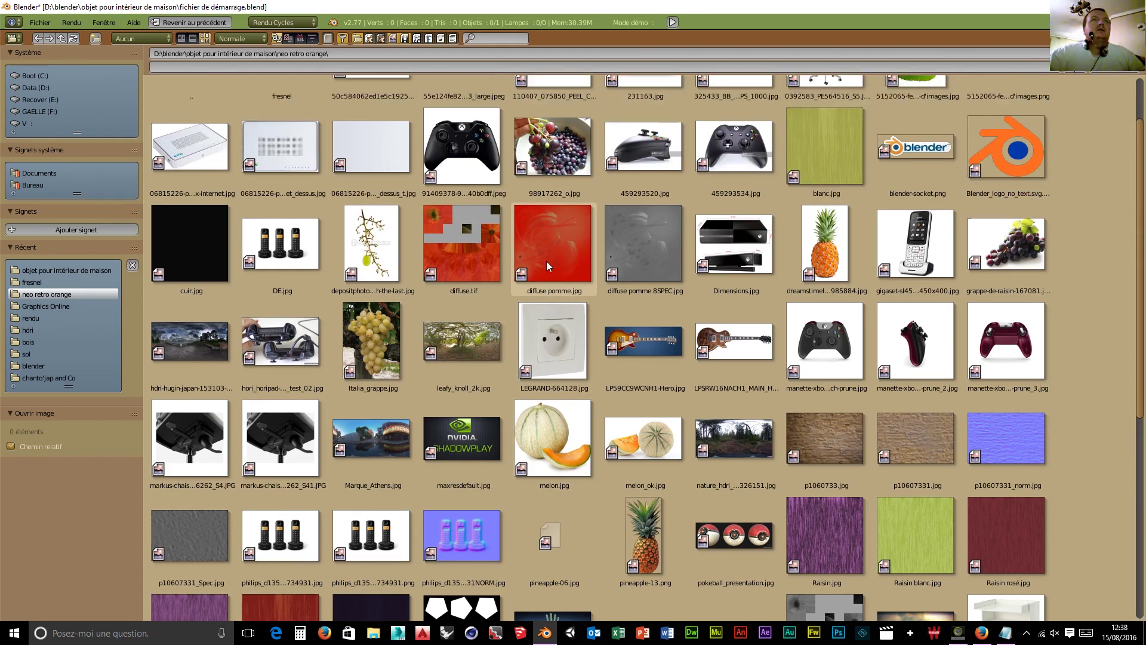
pyautogui.scroll(2, 546, 262)
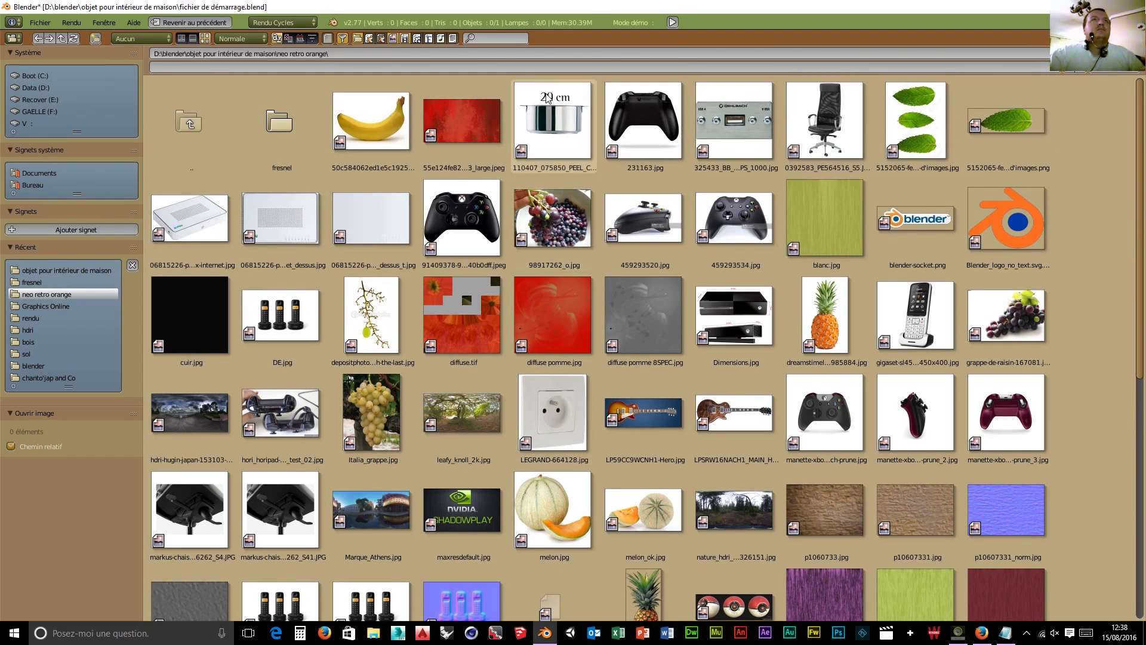
pyautogui.click(580, 132)
pyautogui.click(1108, 54)
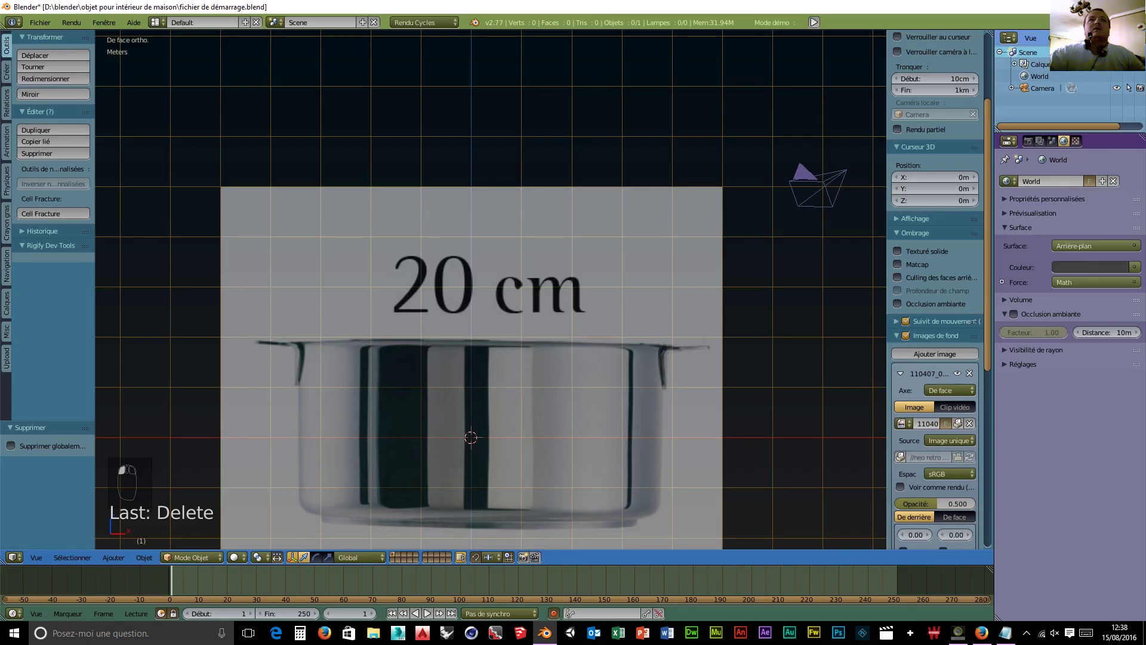
pyautogui.moveTo(945, 503); pyautogui.dragTo(976, 504)
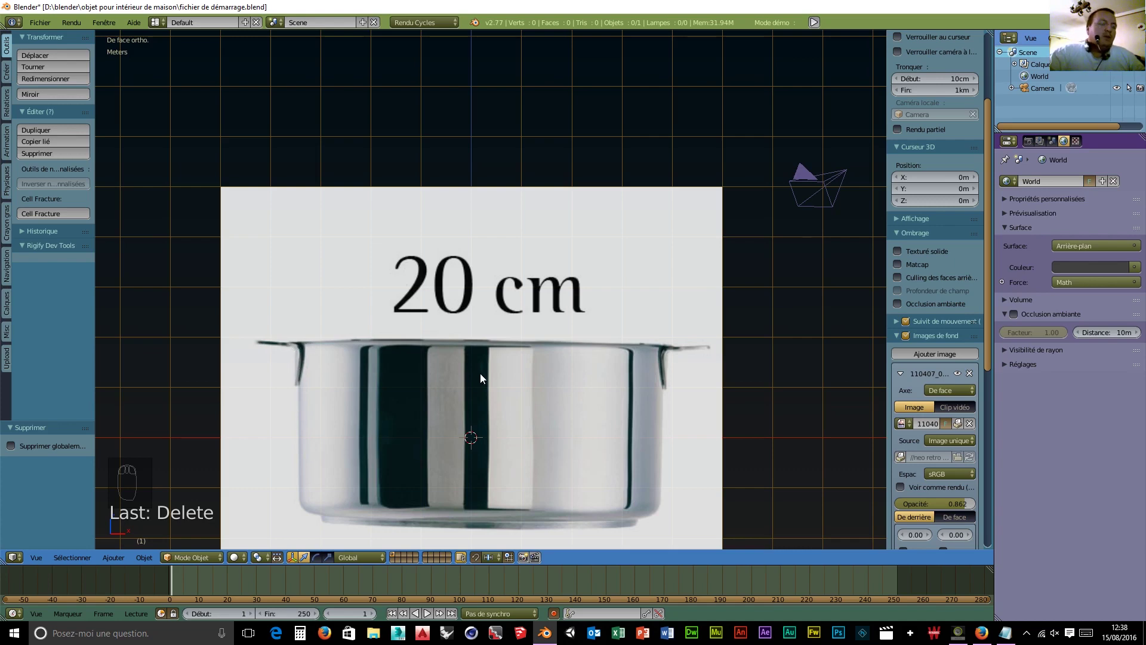
# - Add a plane mesh and rotate it 90° about the X axis so it faces the front view
pyautogui.hotkey('shift', 'a')
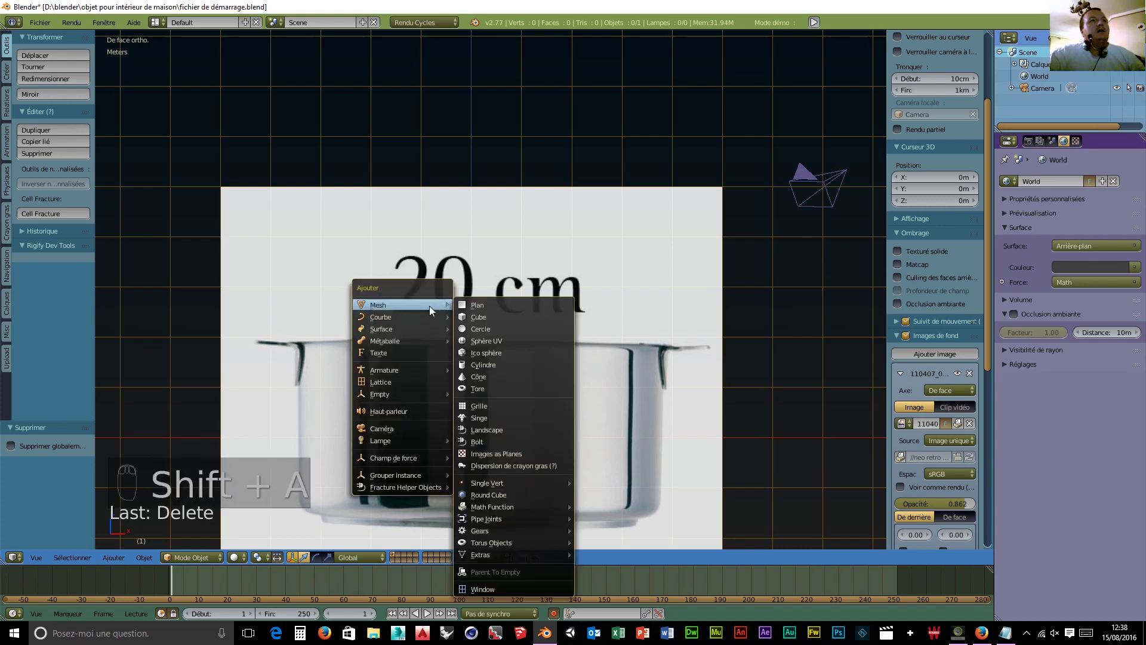
pyautogui.click(501, 307)
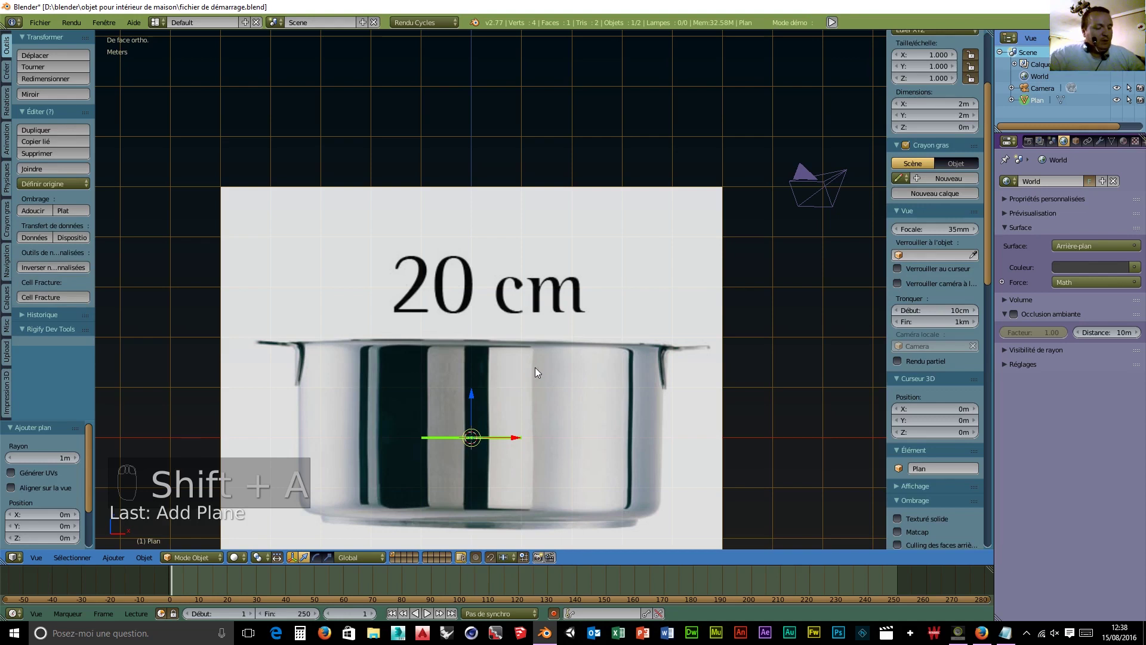
pyautogui.press('r')
pyautogui.press('x')
pyautogui.press('9')
pyautogui.press('0')
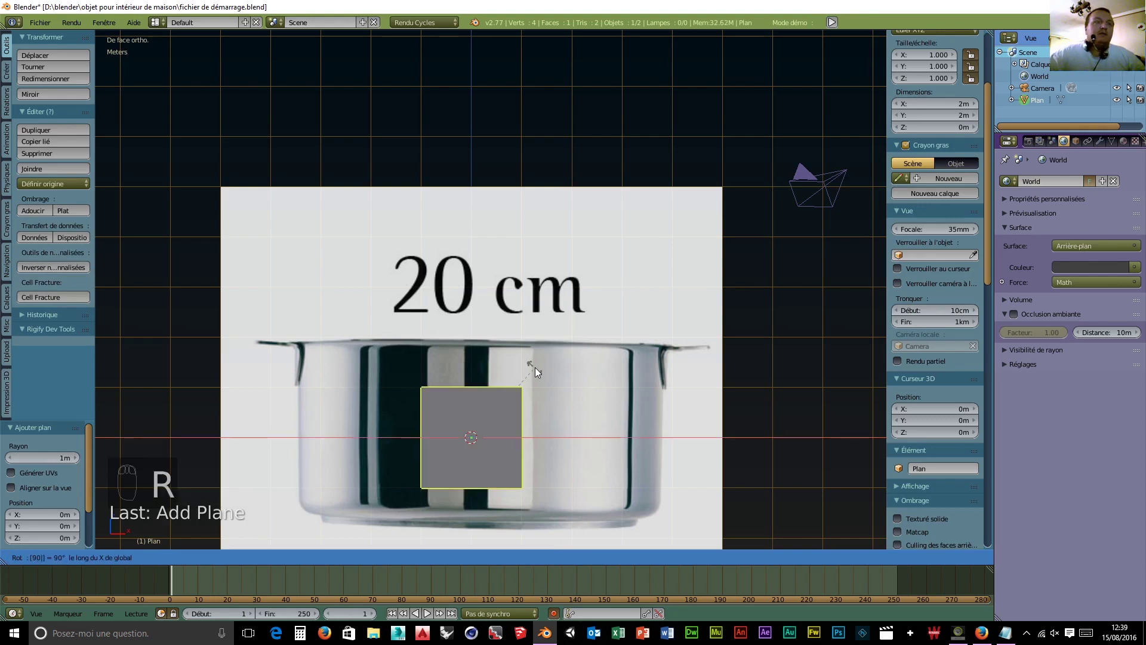
pyautogui.click(535, 367)
# - Switch to wireframe shading and, in Edit mode, delete three of the plane's vertices, keeping only the upper-left one
pyautogui.press('z')
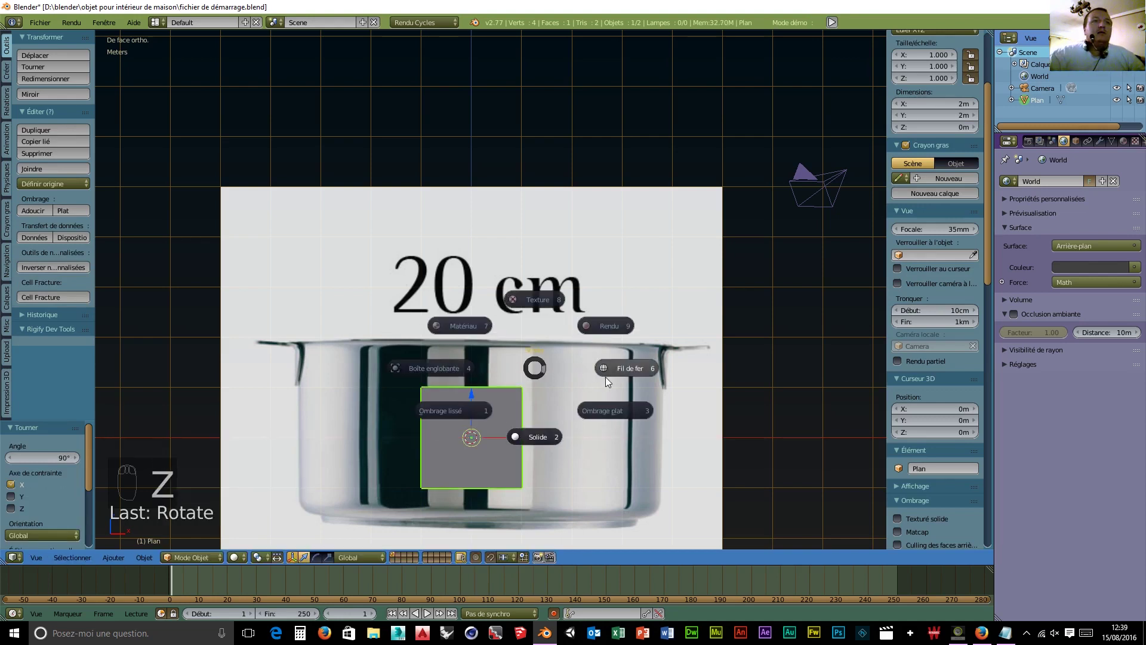
pyautogui.click(627, 368)
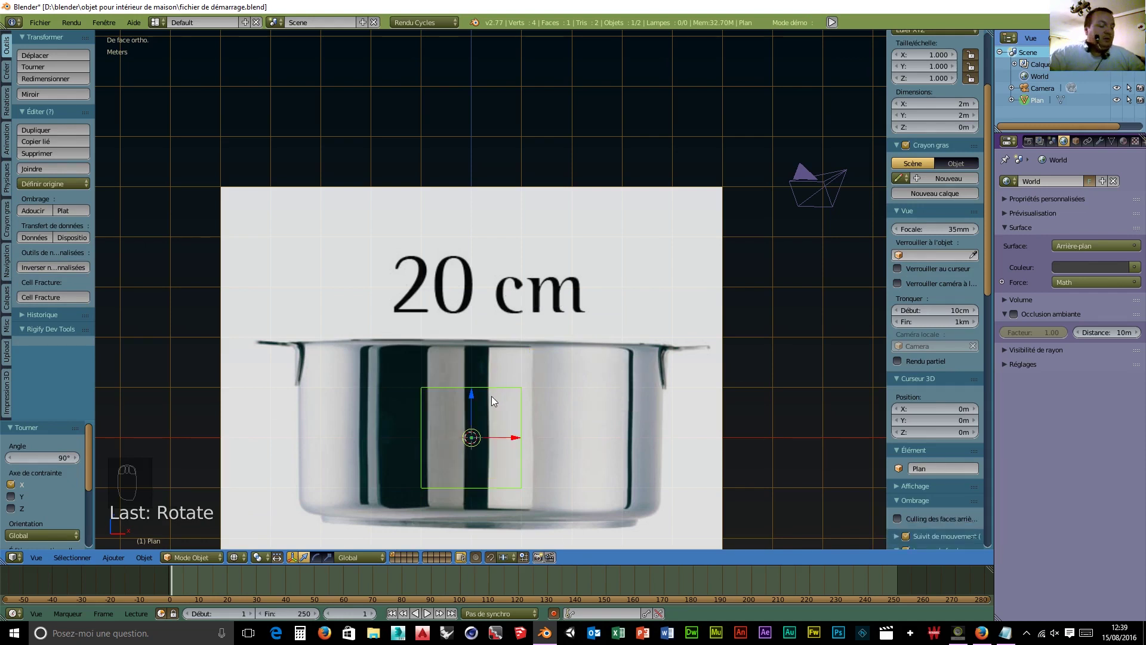
pyautogui.press('Tab')
pyautogui.click(570, 402)
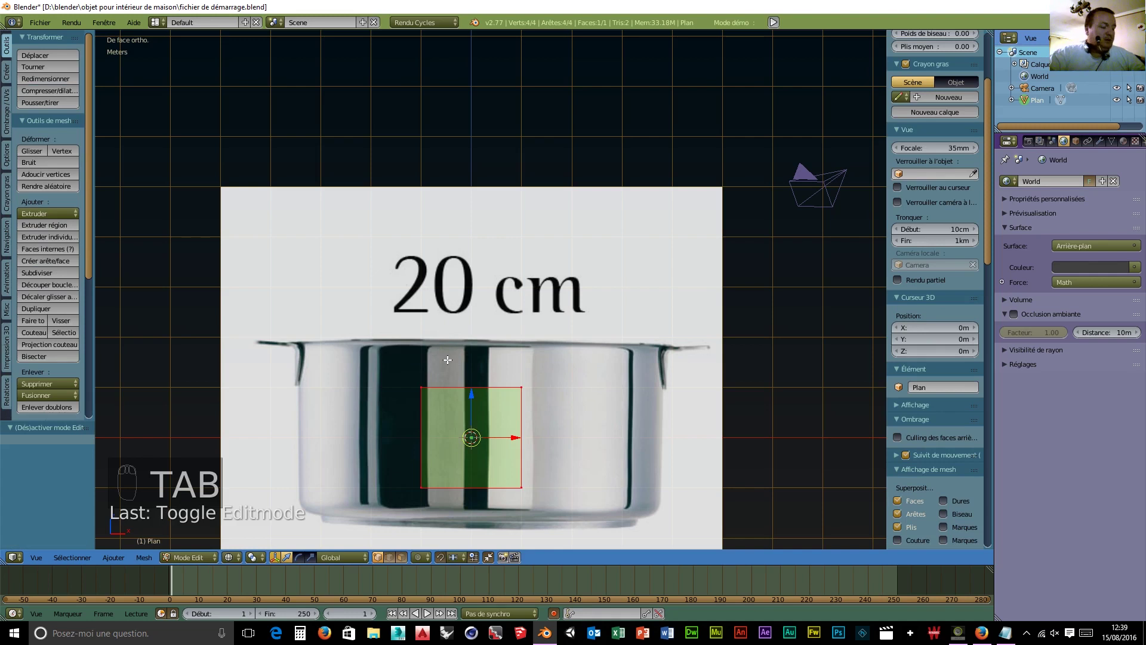
pyautogui.press('c')
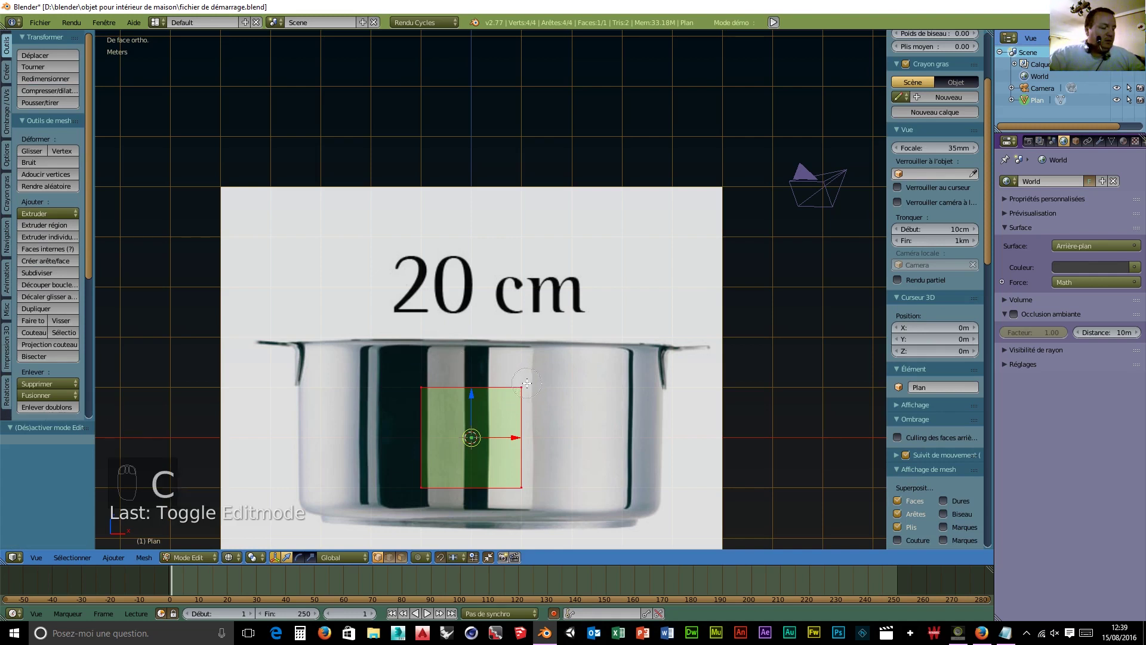
pyautogui.middleClick(419, 380)
pyautogui.rightClick(457, 358)
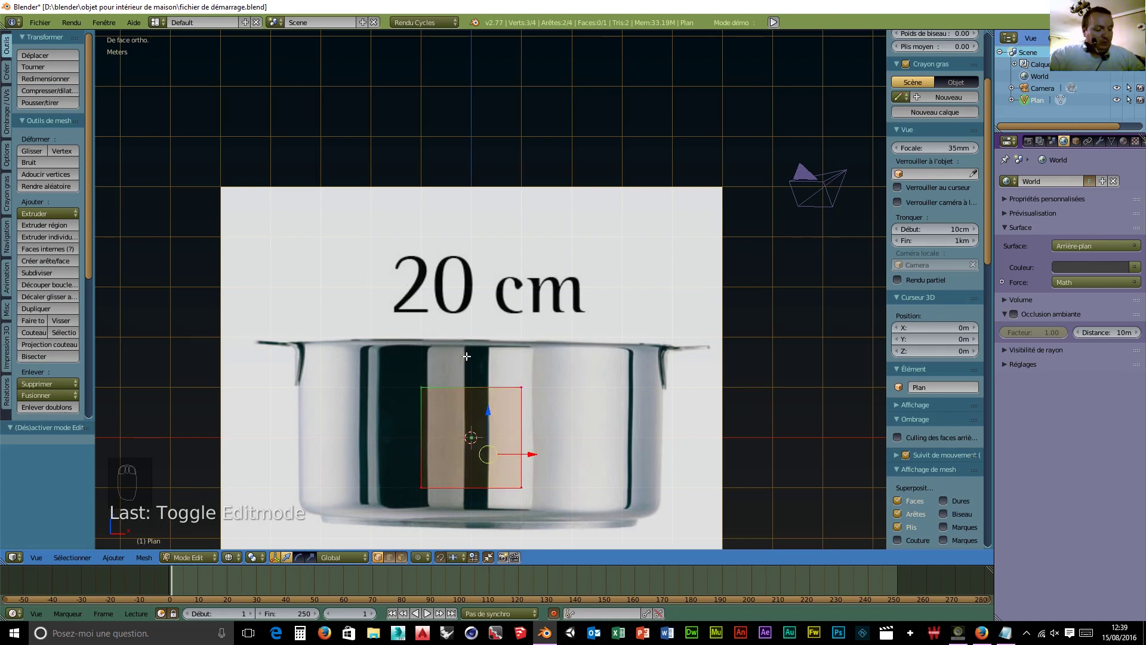
pyautogui.press('x')
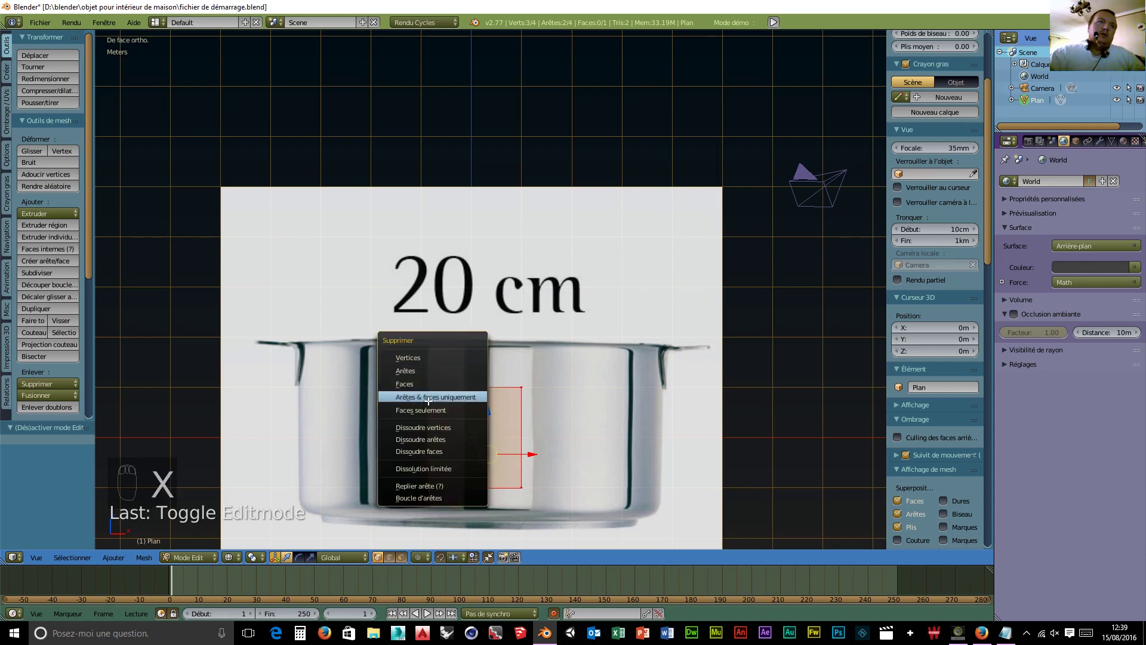
pyautogui.click(421, 358)
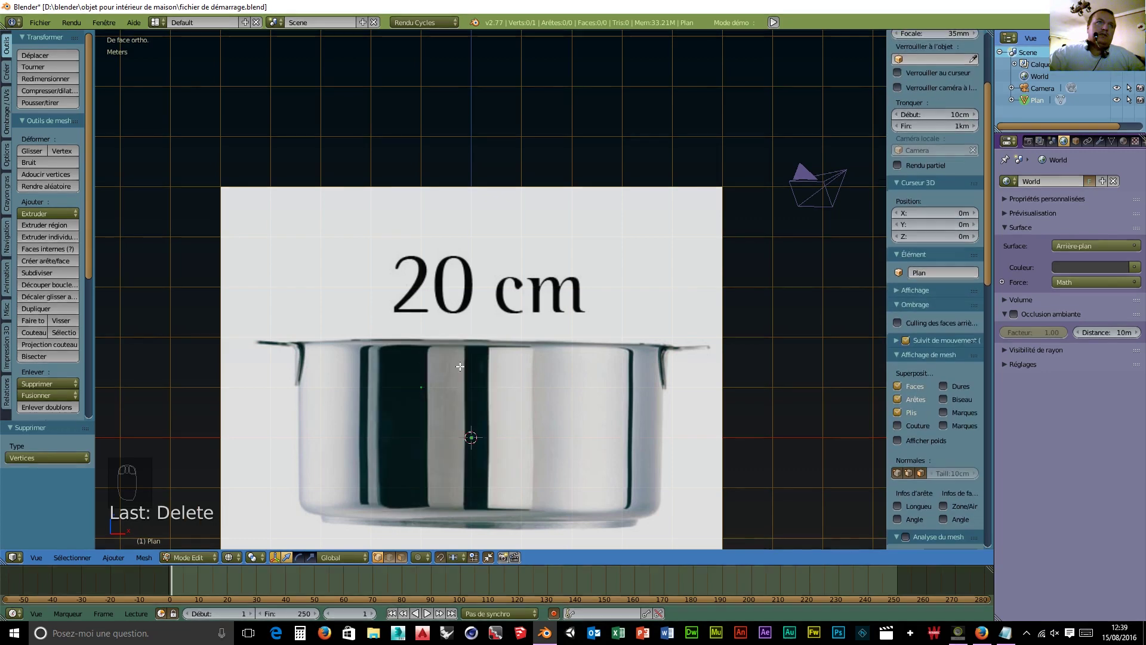
# - Snap the remaining vertex to the 3D cursor and lower it about 1.81 m along Z to the saucepan's base
pyautogui.keyDown('ctrl'); pyautogui.click(420, 386); pyautogui.keyUp('ctrl')
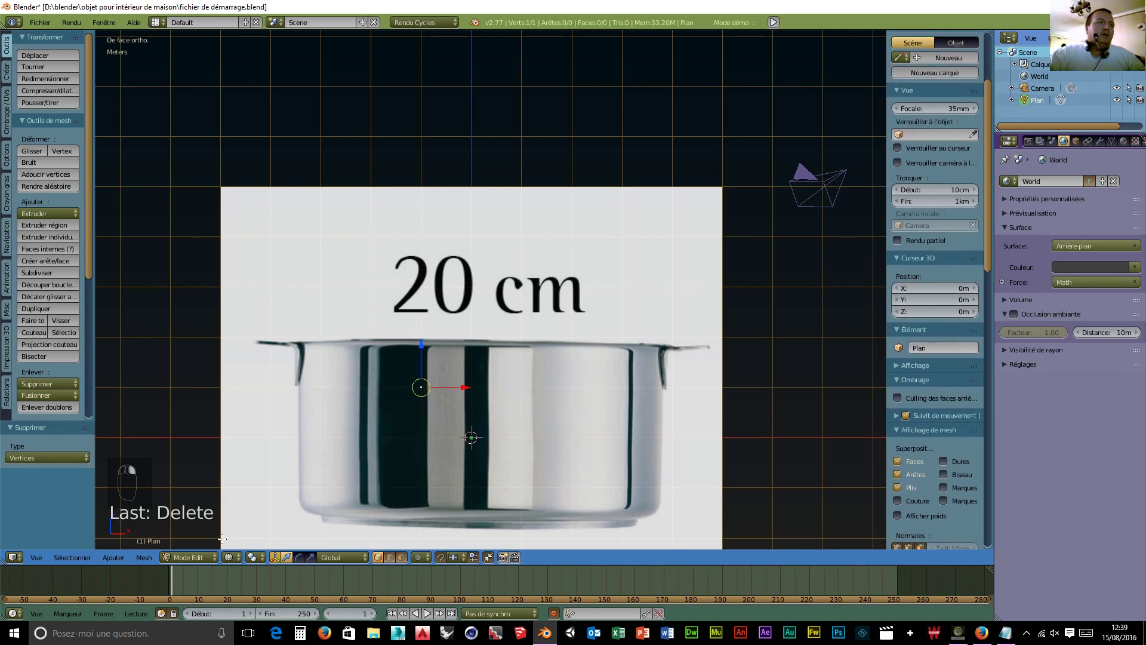
pyautogui.click(144, 557)
pyautogui.moveTo(174, 500)
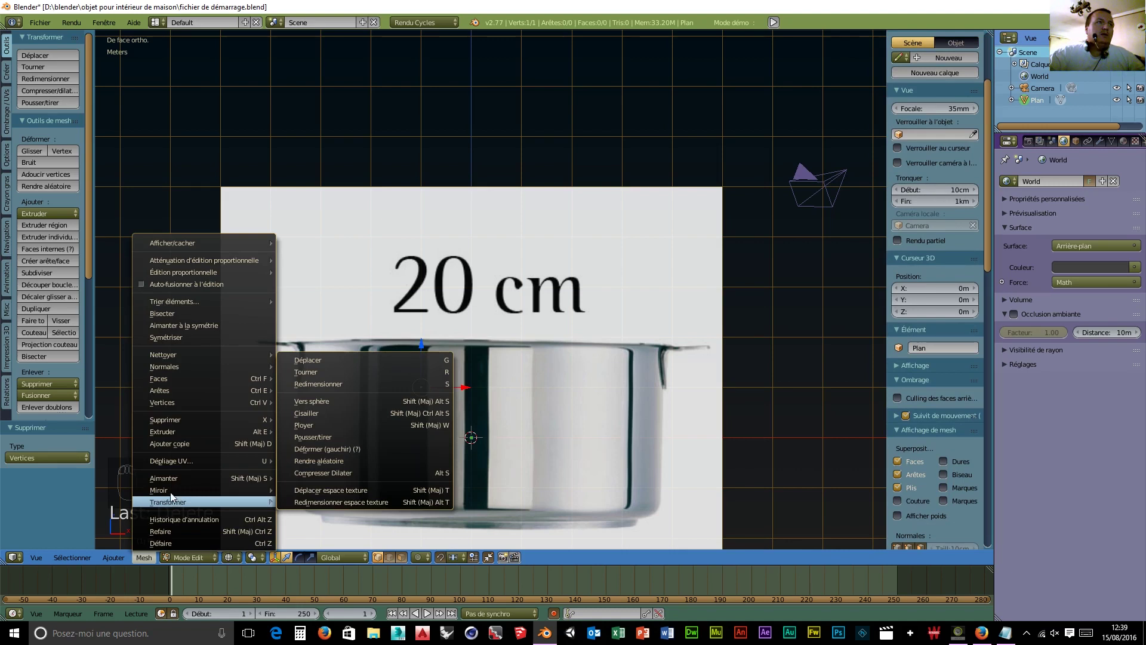
pyautogui.moveTo(165, 479)
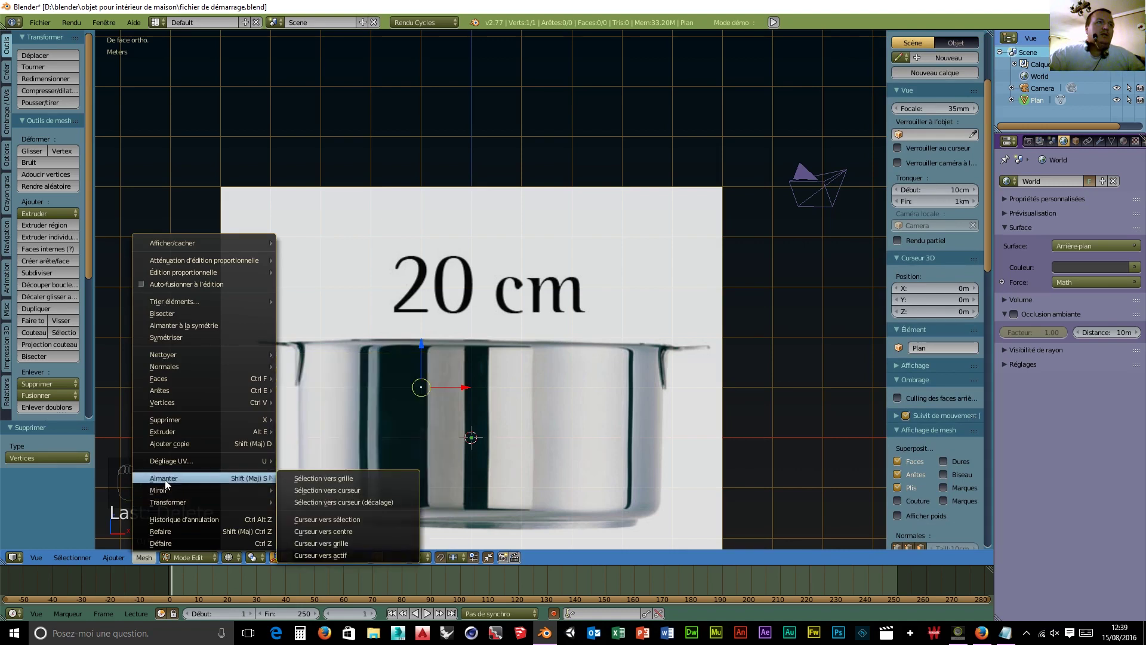
pyautogui.click(354, 489)
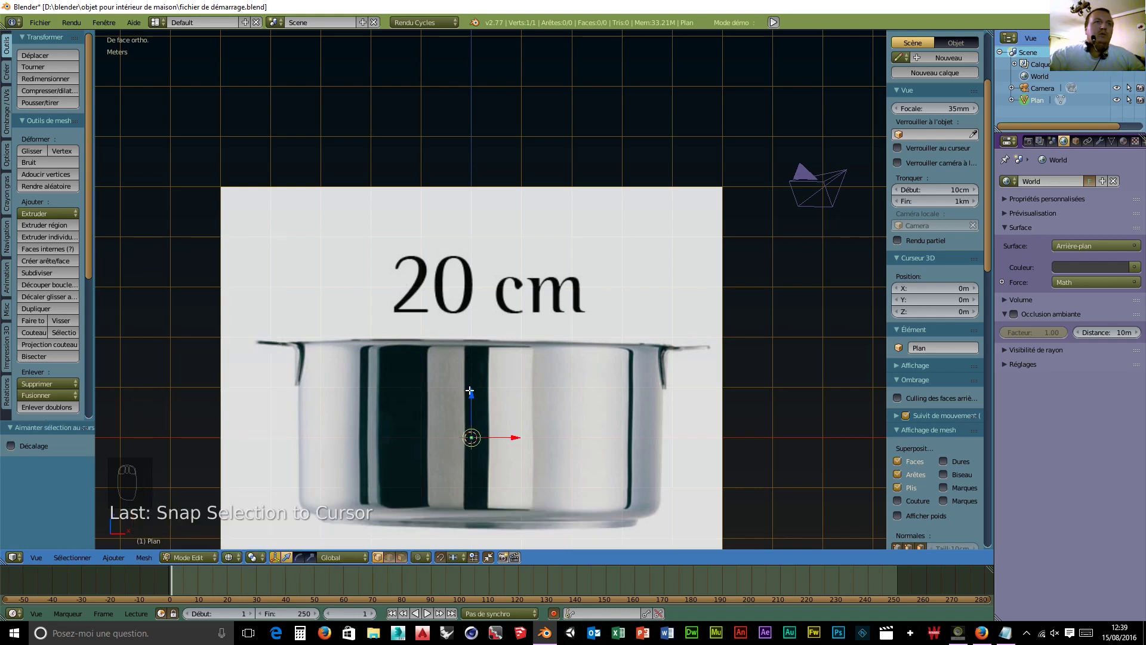
pyautogui.moveTo(471, 393); pyautogui.dragTo(473, 483)
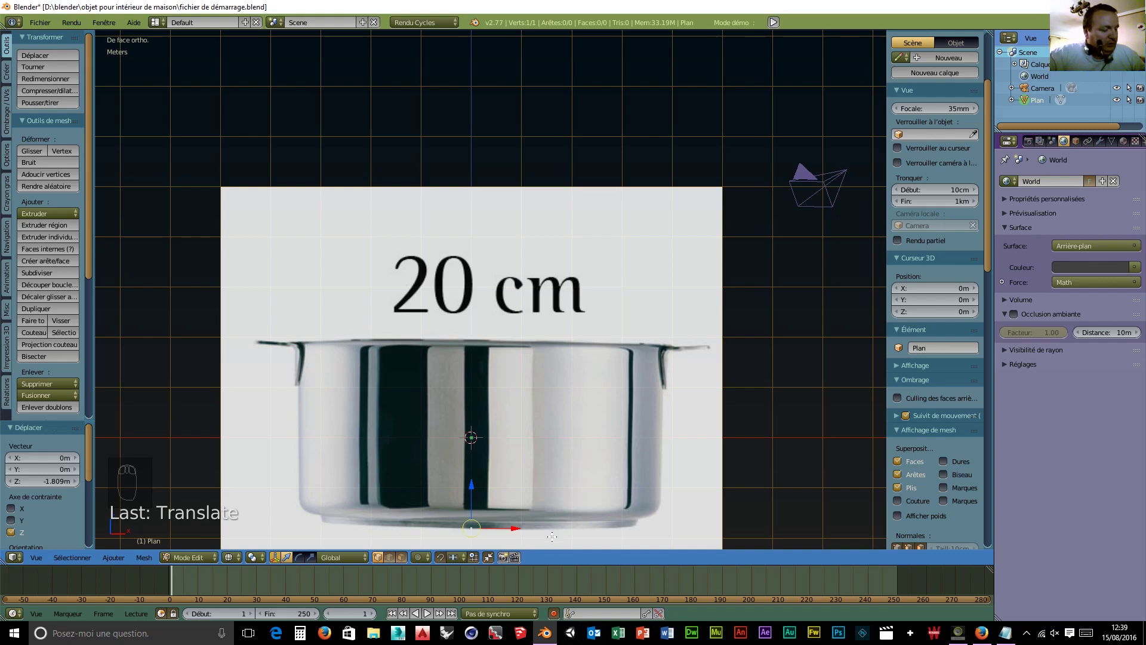
# - Extrude the base vertex about 2.93 m along X, following the saucepan's bottom edge towards its right side
pyautogui.scroll(2, 609, 529)
pyautogui.keyDown('shift'); pyautogui.moveTo(625, 481); pyautogui.dragTo(606, 269, button='middle'); pyautogui.keyUp('shift')
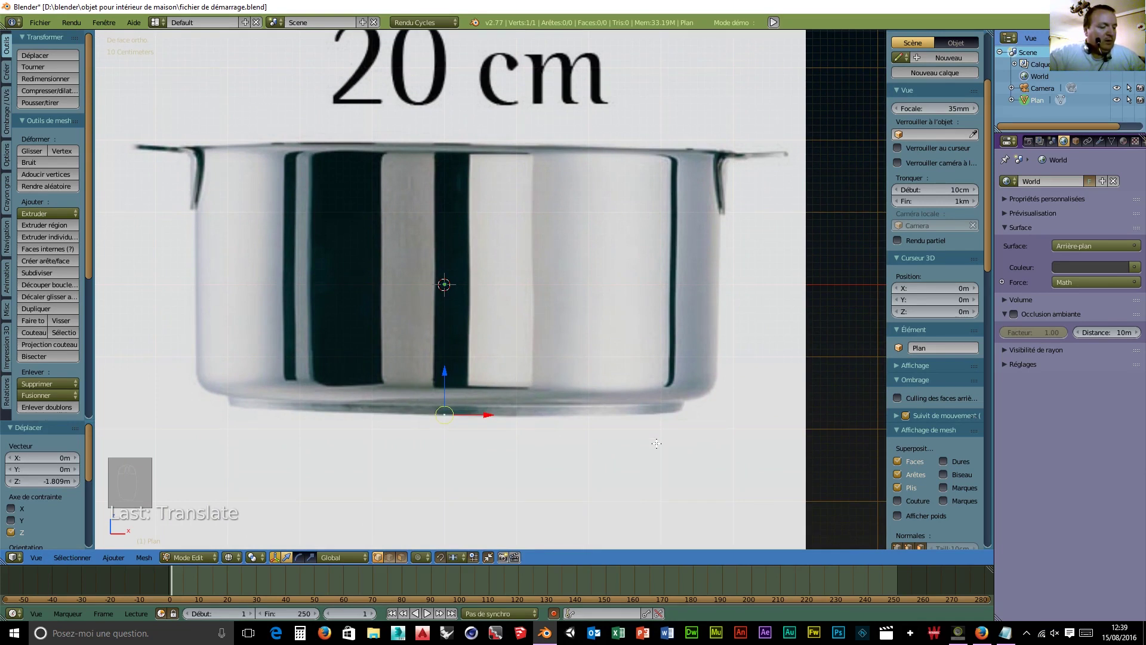
pyautogui.press('a')
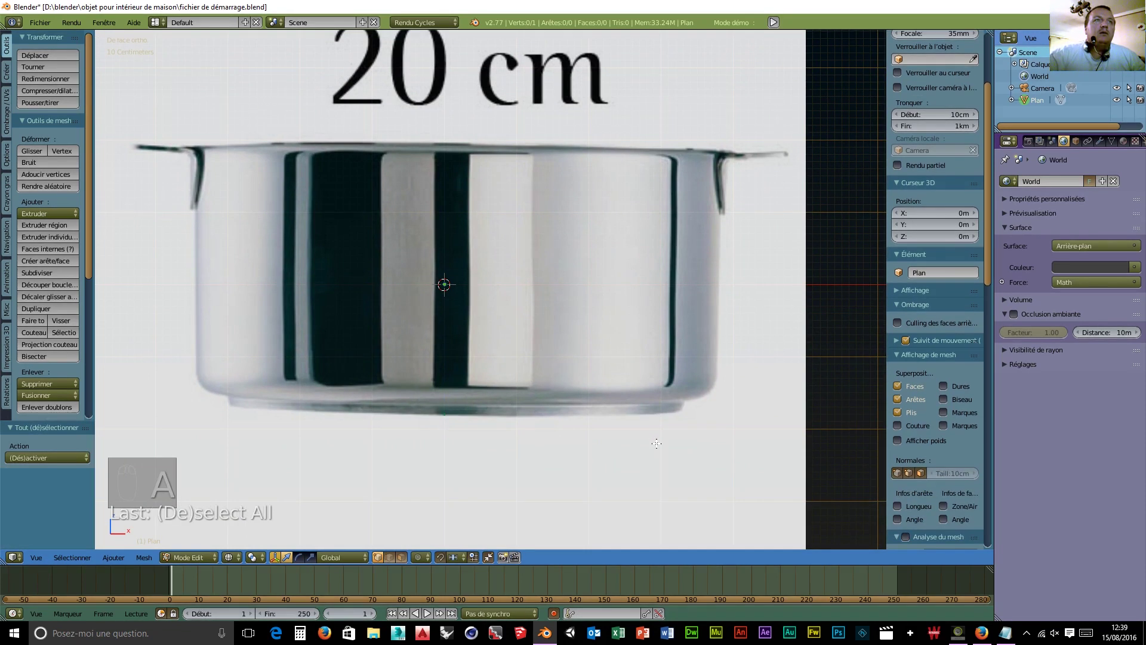
pyautogui.press('a')
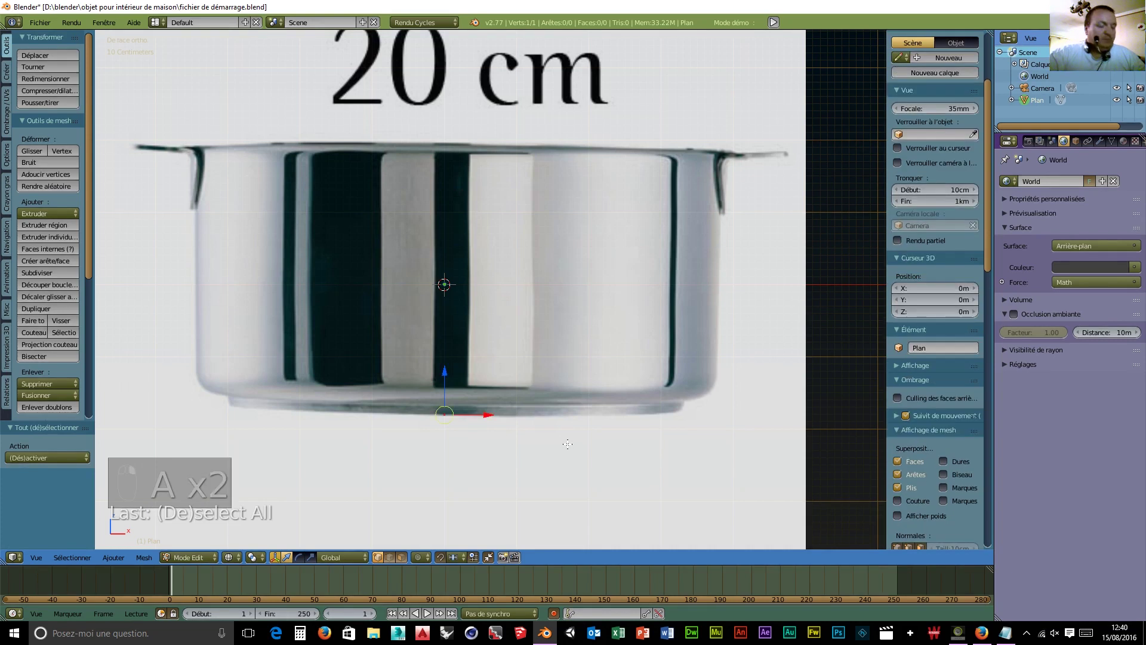
pyautogui.press('e')
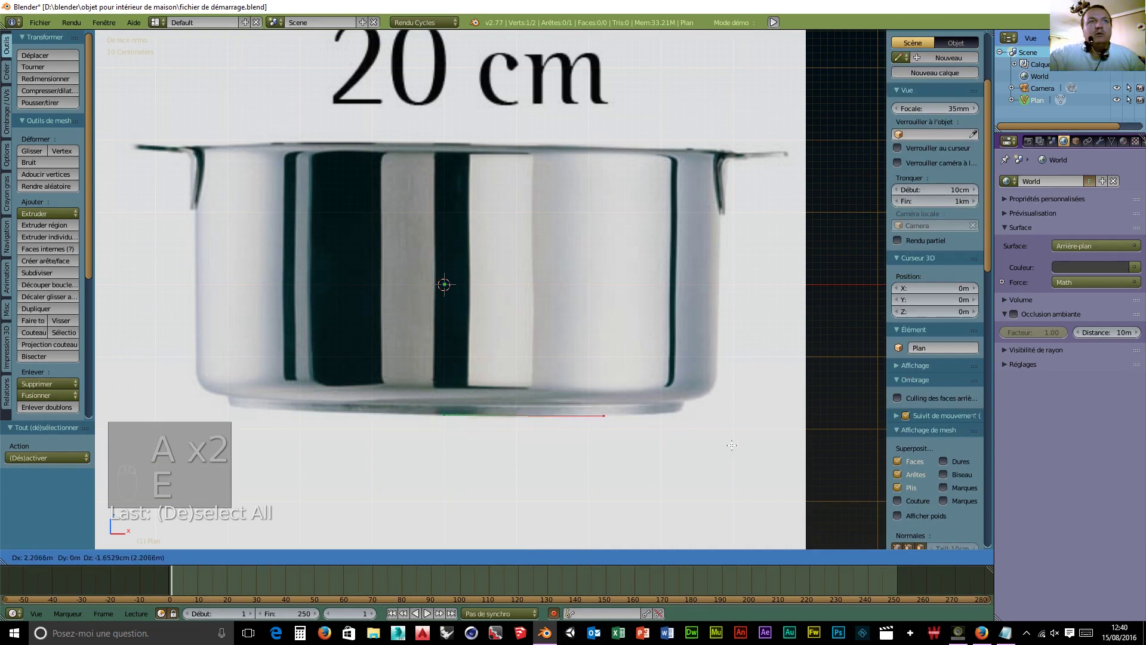
pyautogui.click(779, 444)
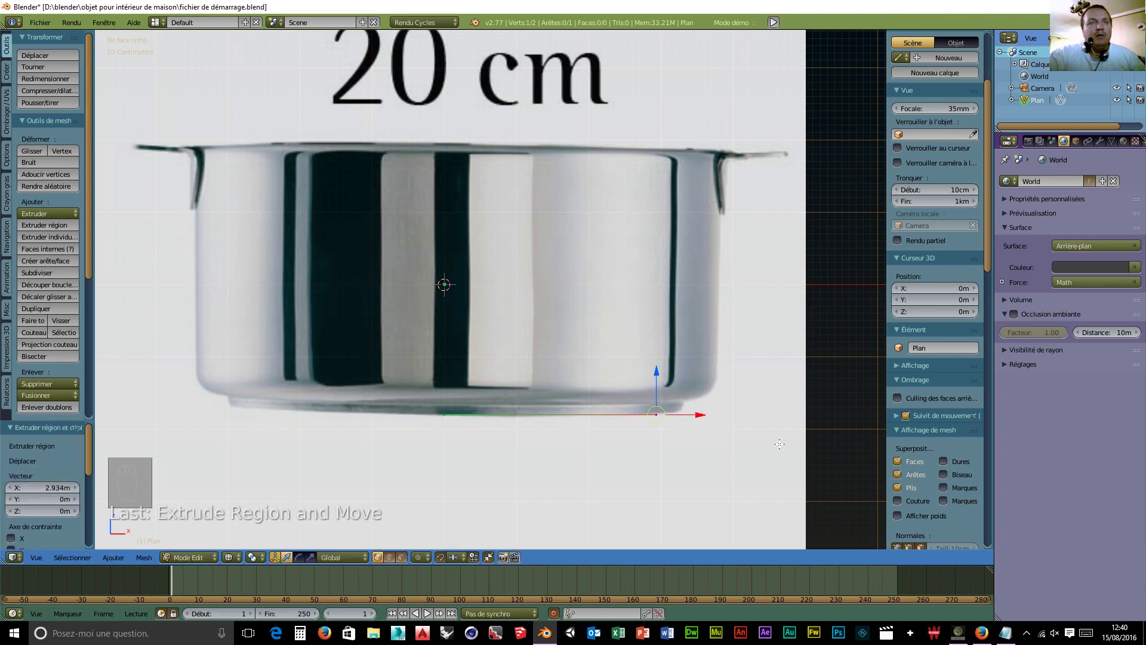
# - Extrude the end vertex in short segments around the saucepan's foot and its rounded lower-right corner
pyautogui.press('a')
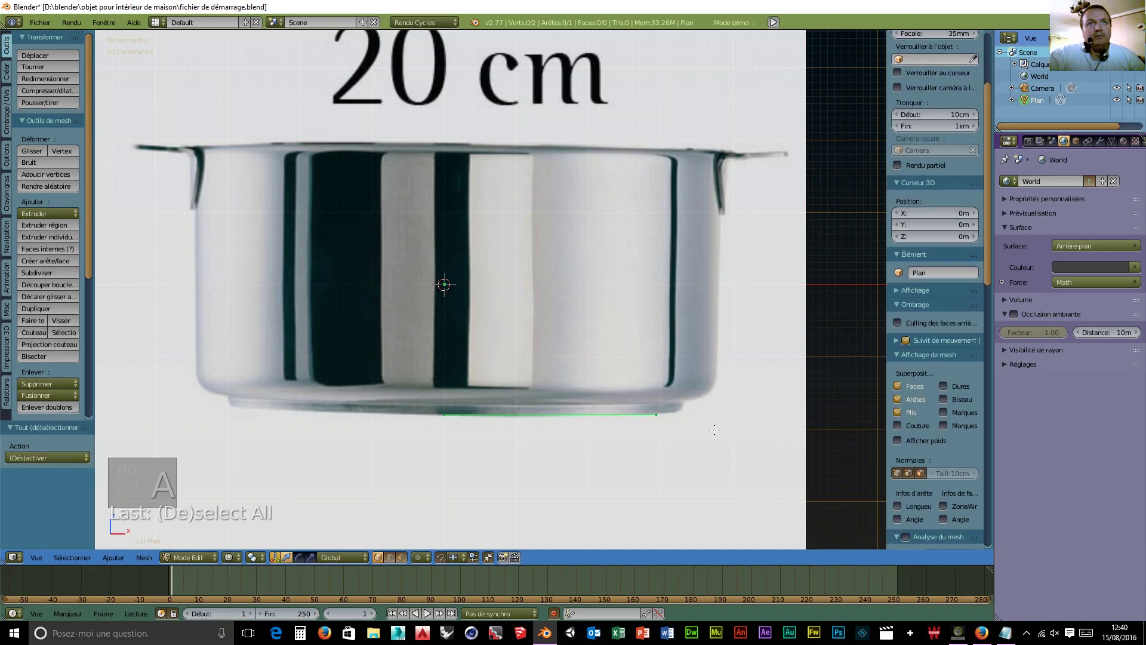
pyautogui.rightClick(658, 419)
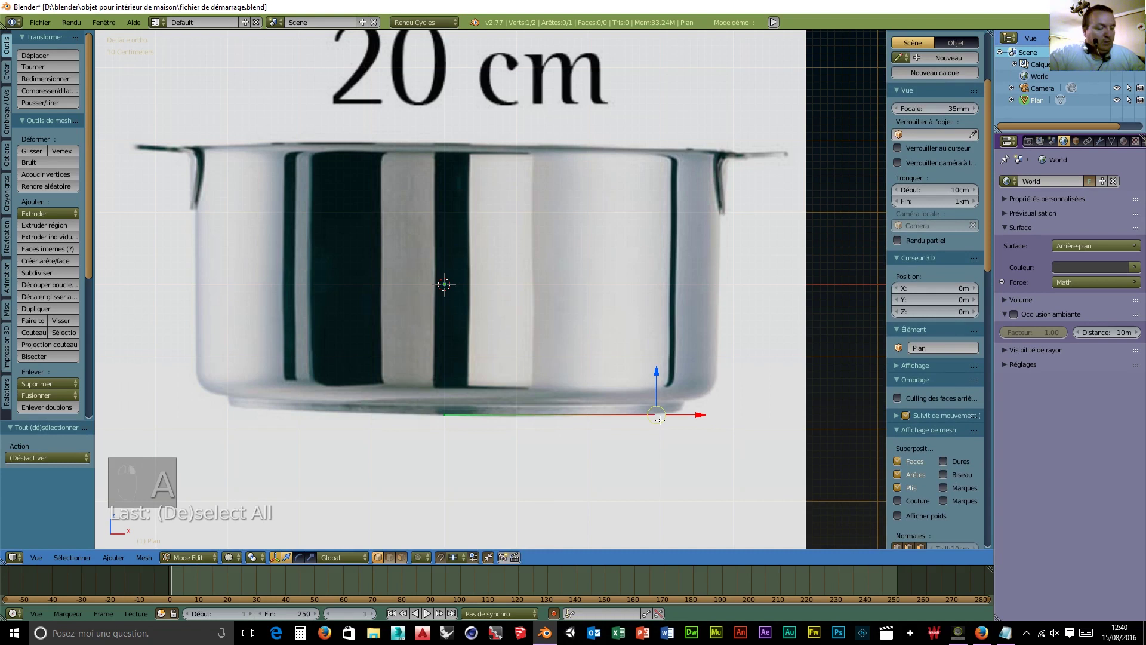
pyautogui.press('e')
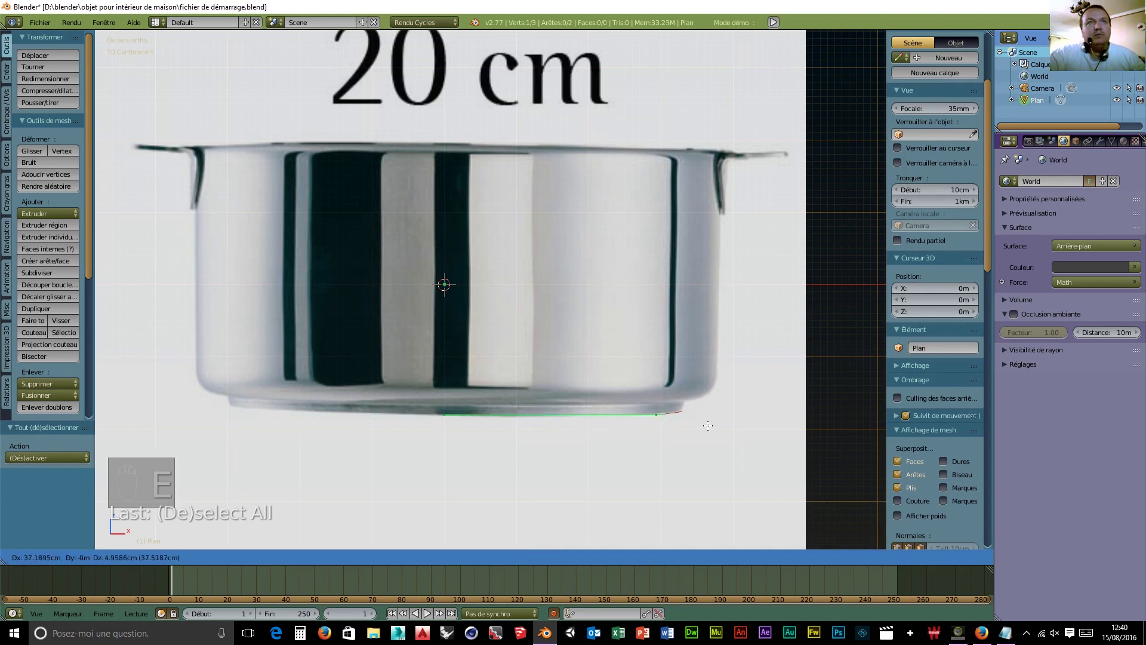
pyautogui.click(708, 425)
pyautogui.press('e')
pyautogui.click(709, 418)
pyautogui.press('e')
pyautogui.click(726, 412)
pyautogui.press('e')
pyautogui.click(738, 400)
pyautogui.press('e')
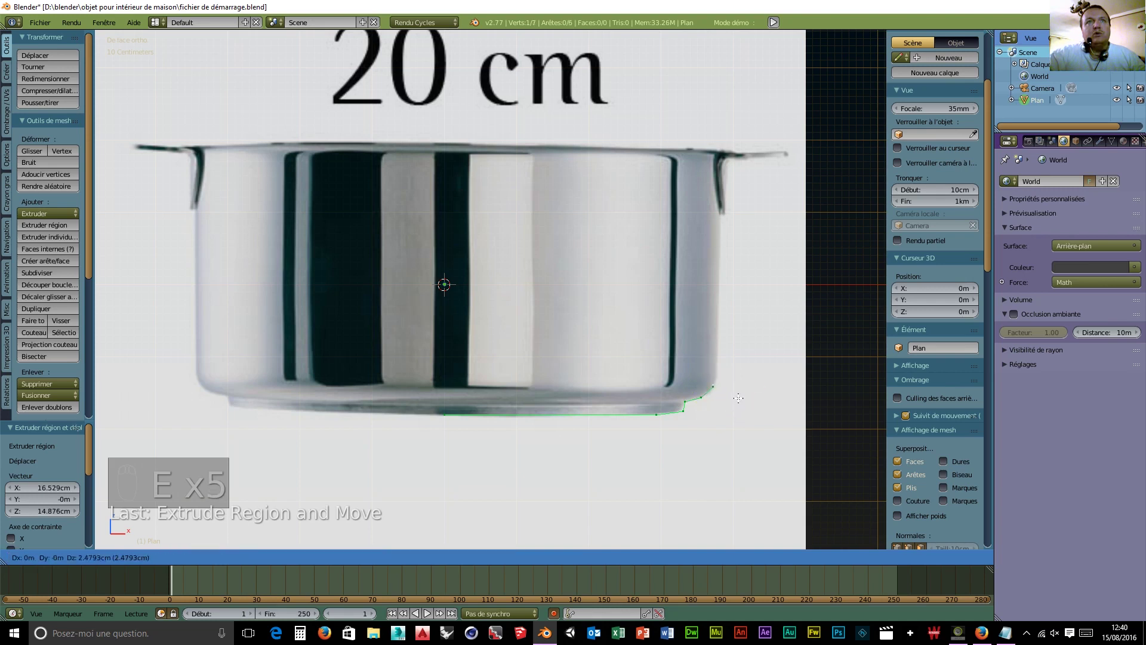
pyautogui.click(743, 391)
# - Extrude the end vertex about 2.26 m up the saucepan's outer right wall, adding a shorter segment up to just beneath the rim
pyautogui.press('e')
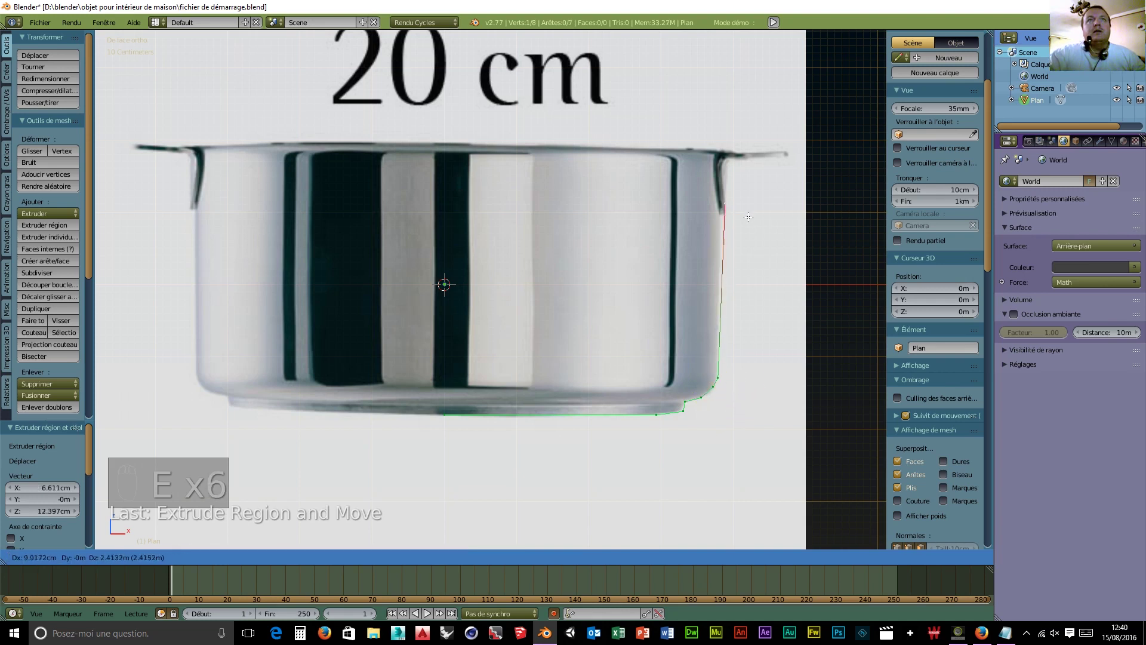
pyautogui.click(745, 226)
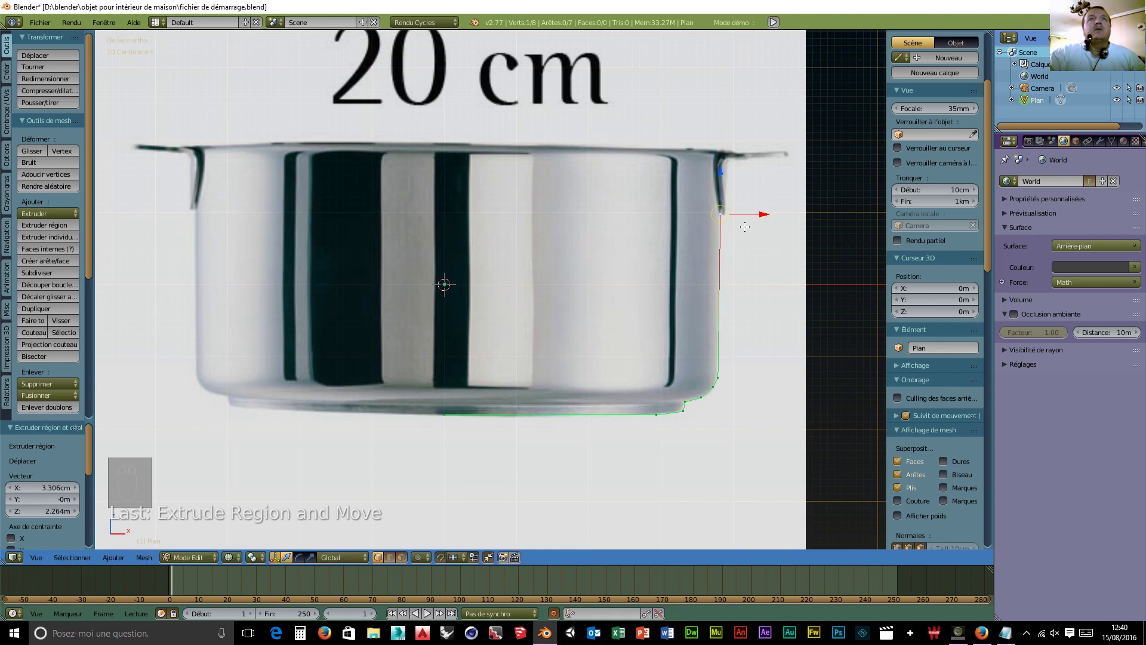
pyautogui.press('e')
pyautogui.click(748, 173)
# - Extrude the profile in short segments outward around the rim's lip and back inward across its upper edge
pyautogui.press('e')
pyautogui.click(755, 169)
pyautogui.press('e')
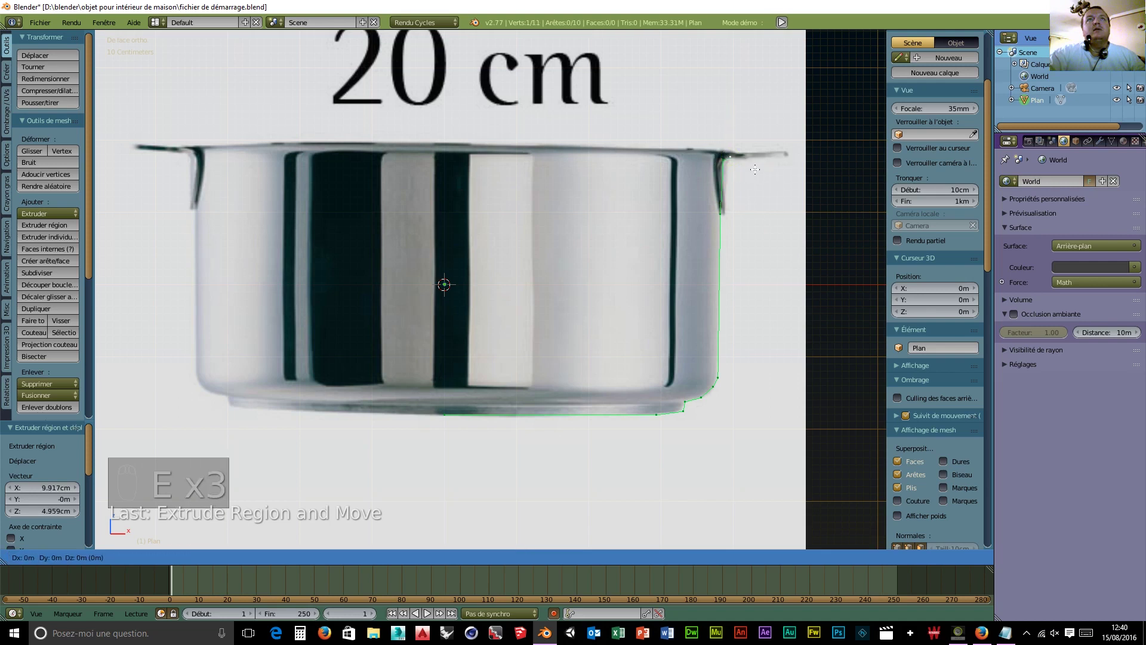
pyautogui.click(762, 167)
pyautogui.press('e')
pyautogui.click(759, 165)
pyautogui.press('e')
pyautogui.click(741, 164)
pyautogui.press('e')
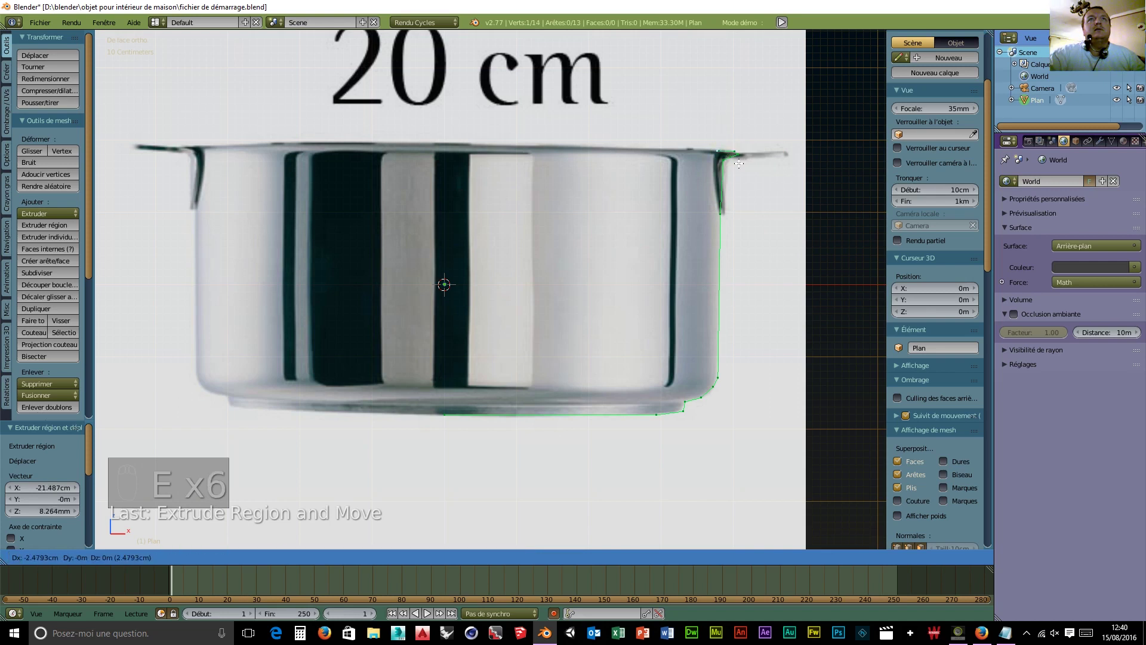
pyautogui.click(730, 164)
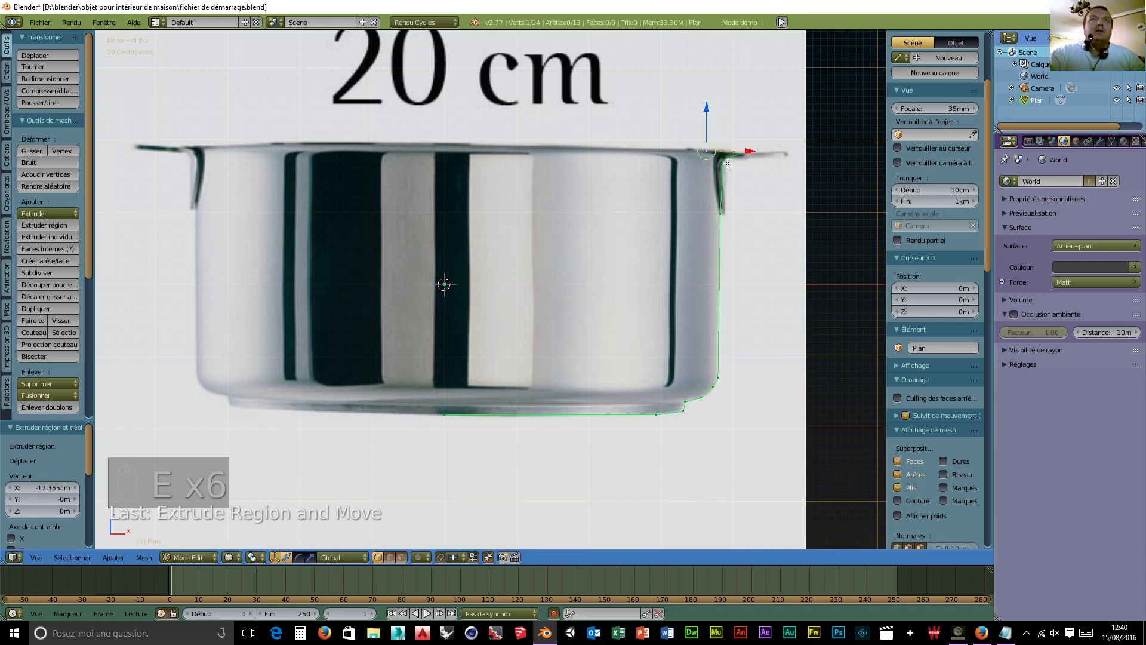
pyautogui.press('e')
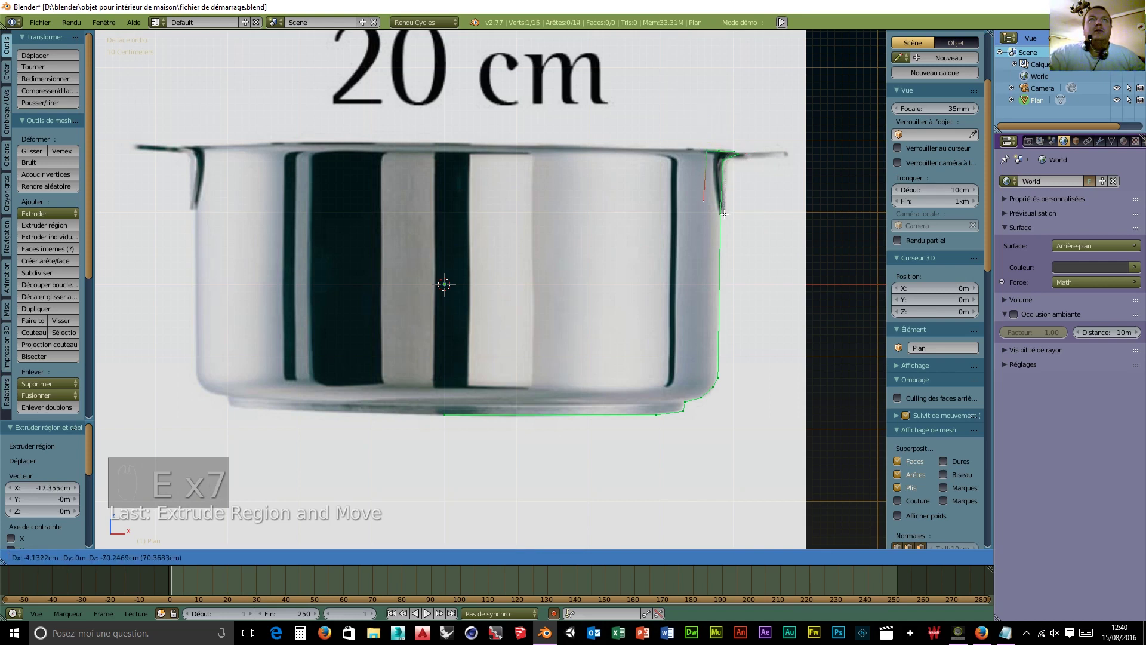
pyautogui.rightClick(725, 174)
pyautogui.hotkey('ctrl', 'z')
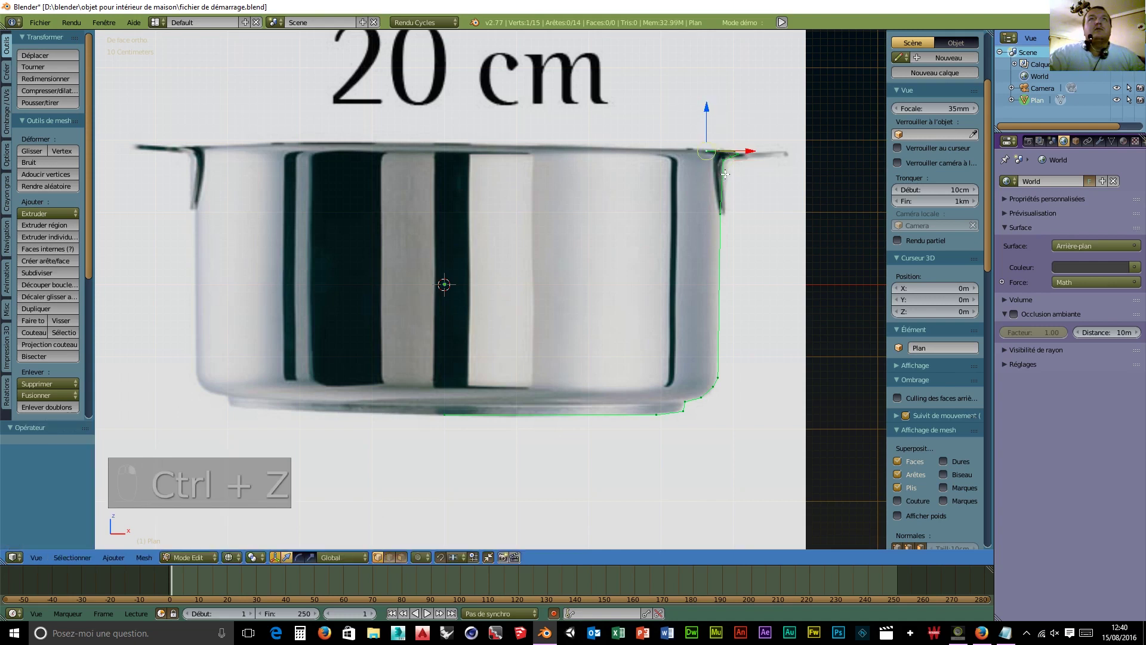
# - Shift the rim's inner end vertex about 8.26 cm along X and extrude it downward in segments to form the inner wall
pyautogui.moveTo(751, 150)
pyautogui.mouseDown()
pyautogui.moveTo(752, 169)
pyautogui.moveTo(755, 151)
pyautogui.mouseUp()
pyautogui.hotkey('ctrl', 'z')
pyautogui.press('e')
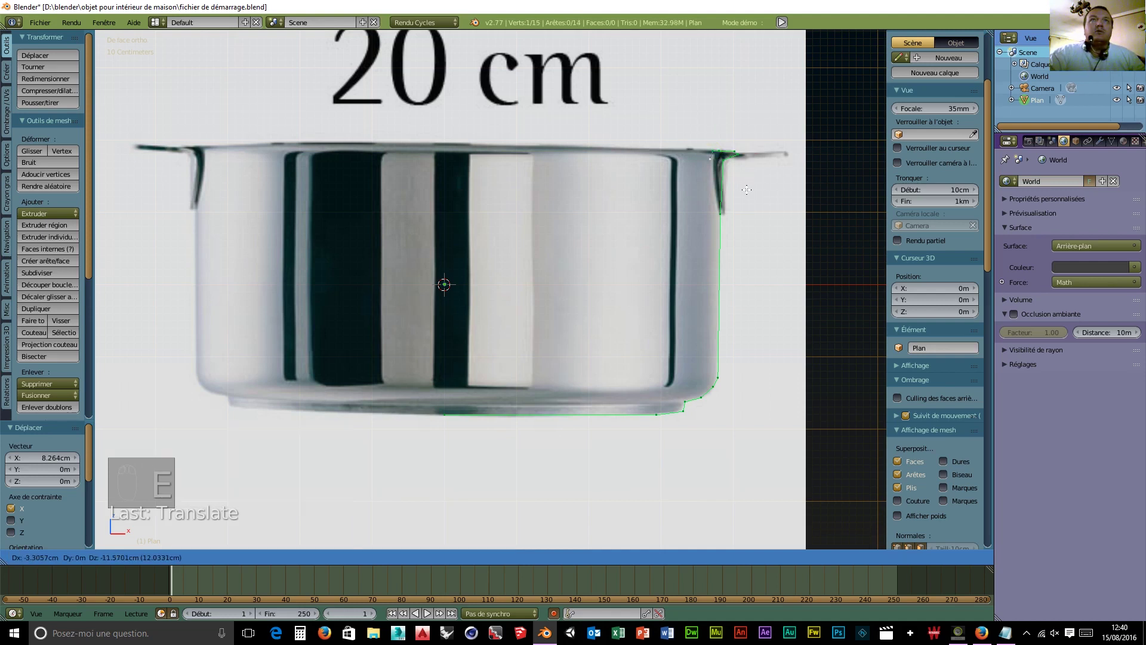
pyautogui.click(746, 194)
pyautogui.press('e')
pyautogui.click(746, 211)
pyautogui.press('e')
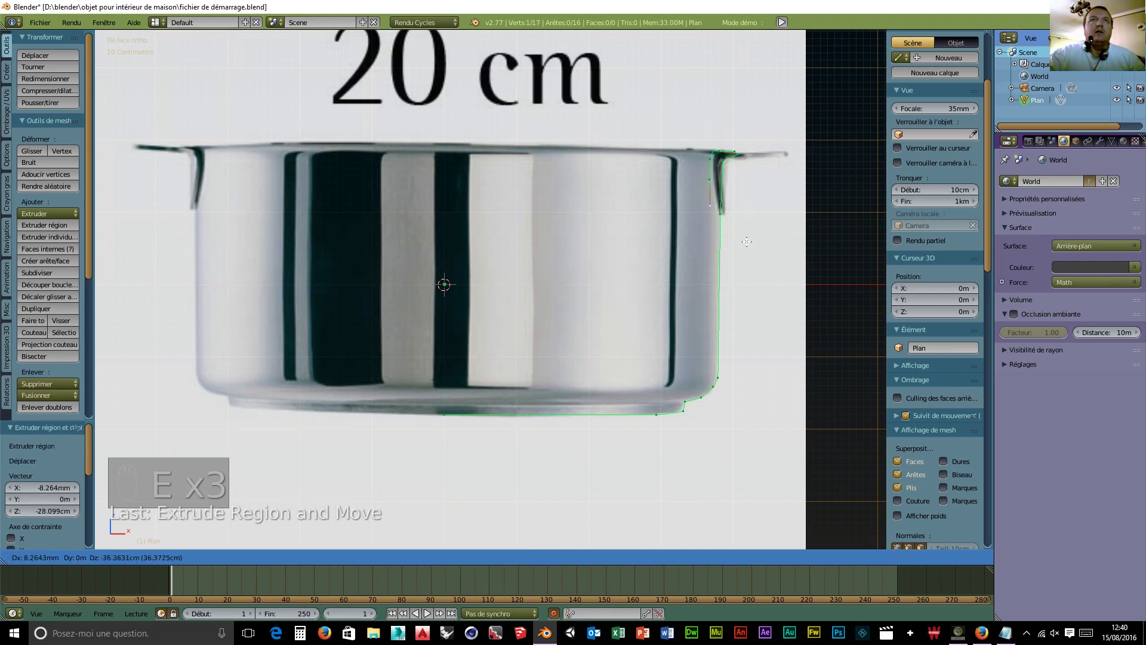
pyautogui.click(744, 300)
pyautogui.press('e')
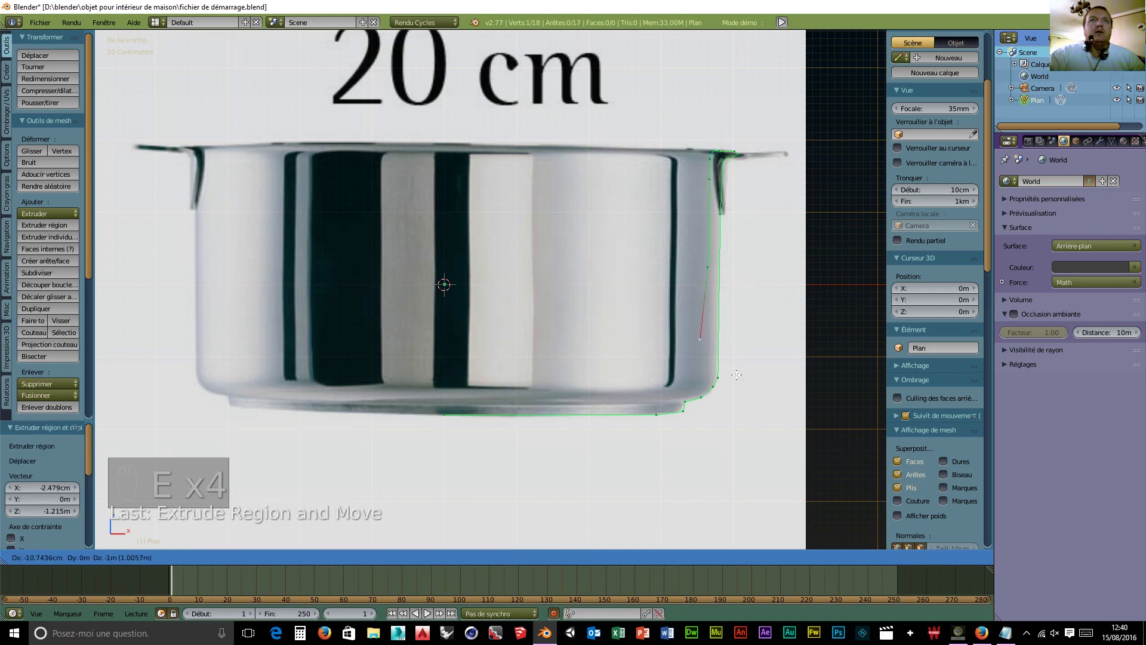
pyautogui.click(743, 389)
pyautogui.press('e')
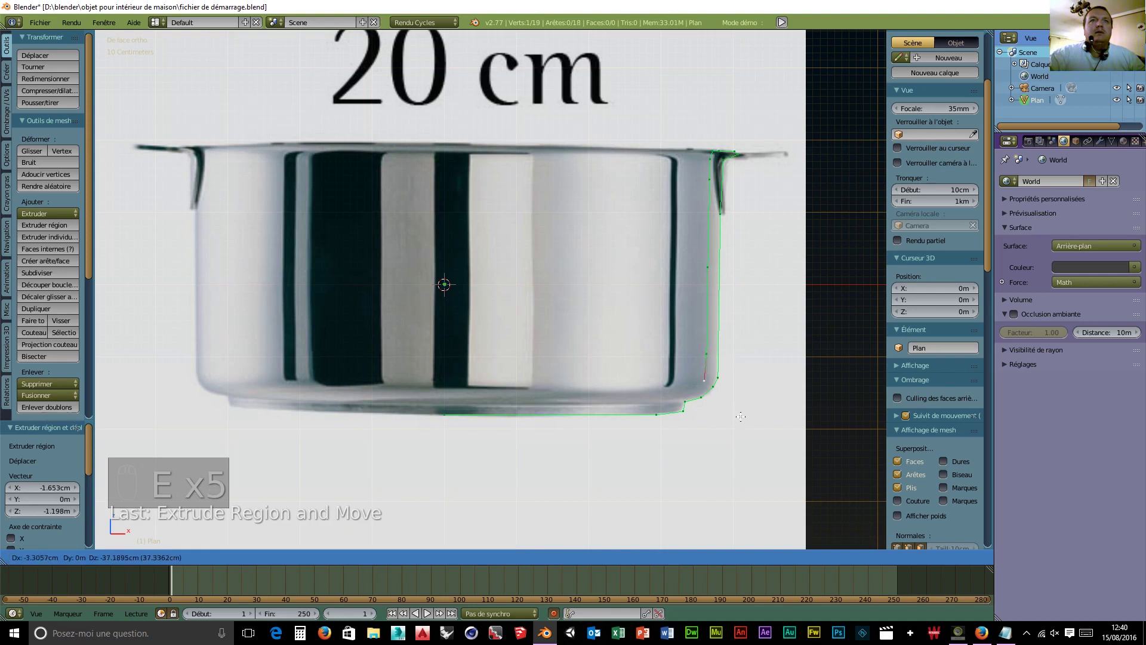
pyautogui.click(741, 417)
# - Extrude the profile around the inner bottom corner and along the saucepan's inner floor towards its centre axis
pyautogui.press('e')
pyautogui.click(717, 430)
pyautogui.press('e')
pyautogui.click(699, 430)
pyautogui.press('e')
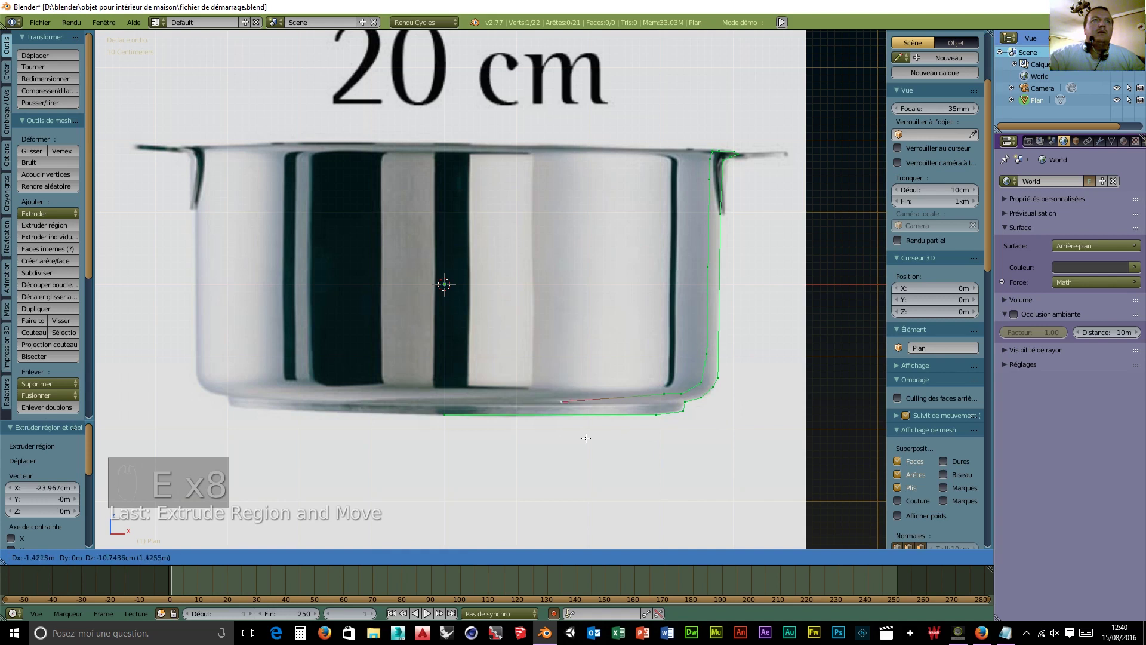
pyautogui.click(548, 435)
pyautogui.press('e')
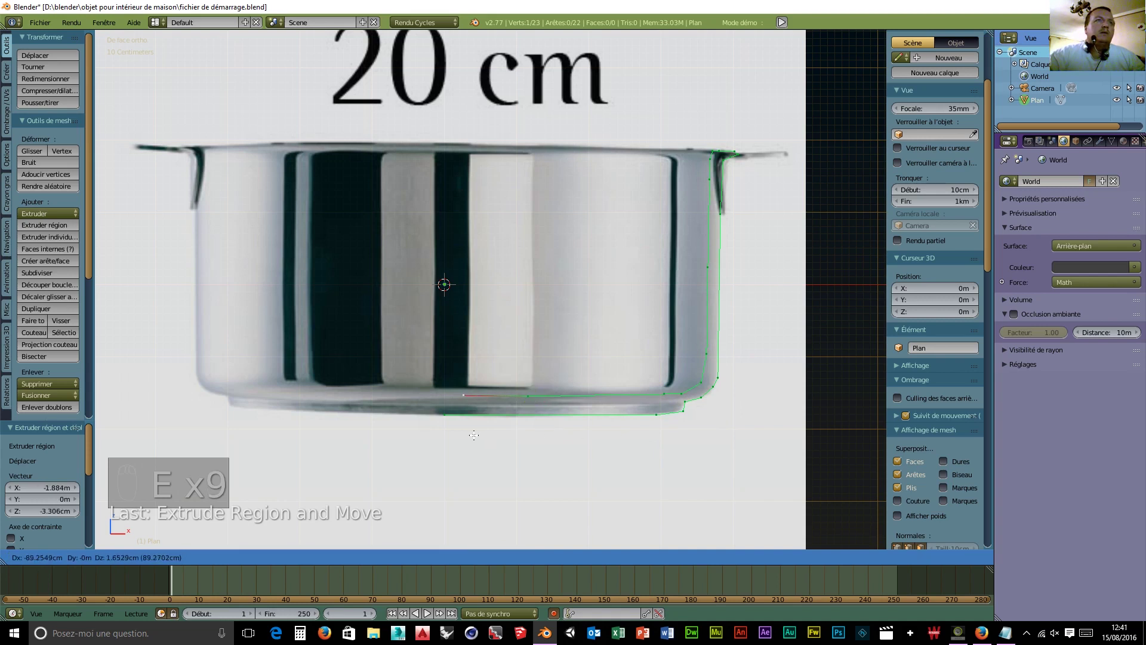
pyautogui.click(460, 435)
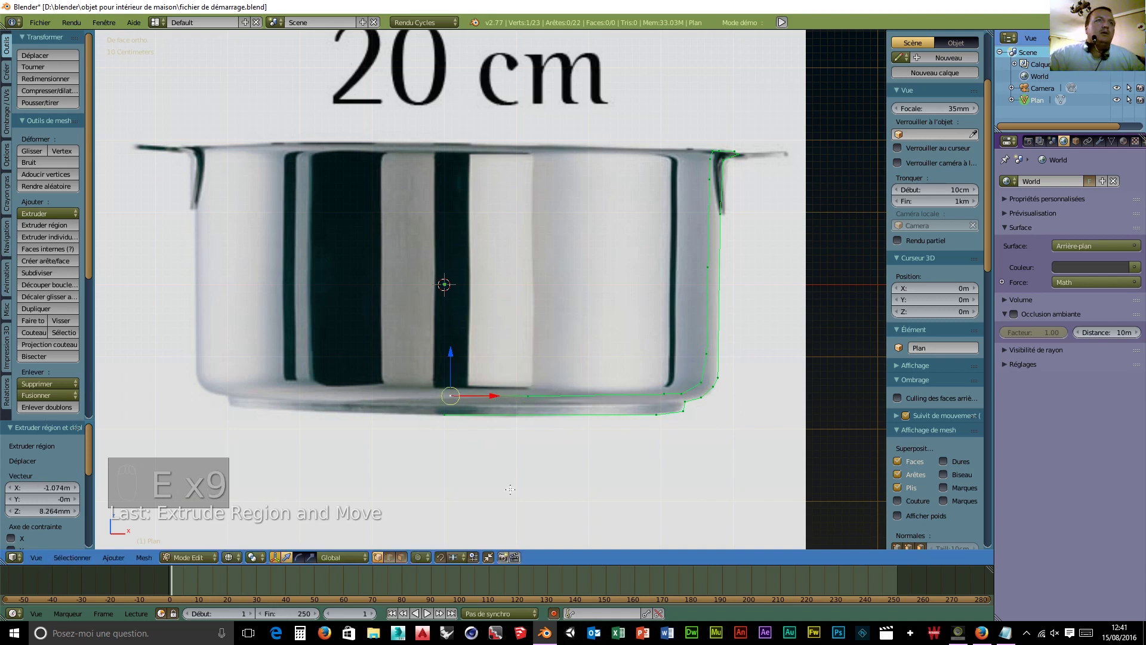
# - Set snapping to Vertex and move the inner floor's end vertex along X to align it with the base's centre vertex
pyautogui.click(455, 557)
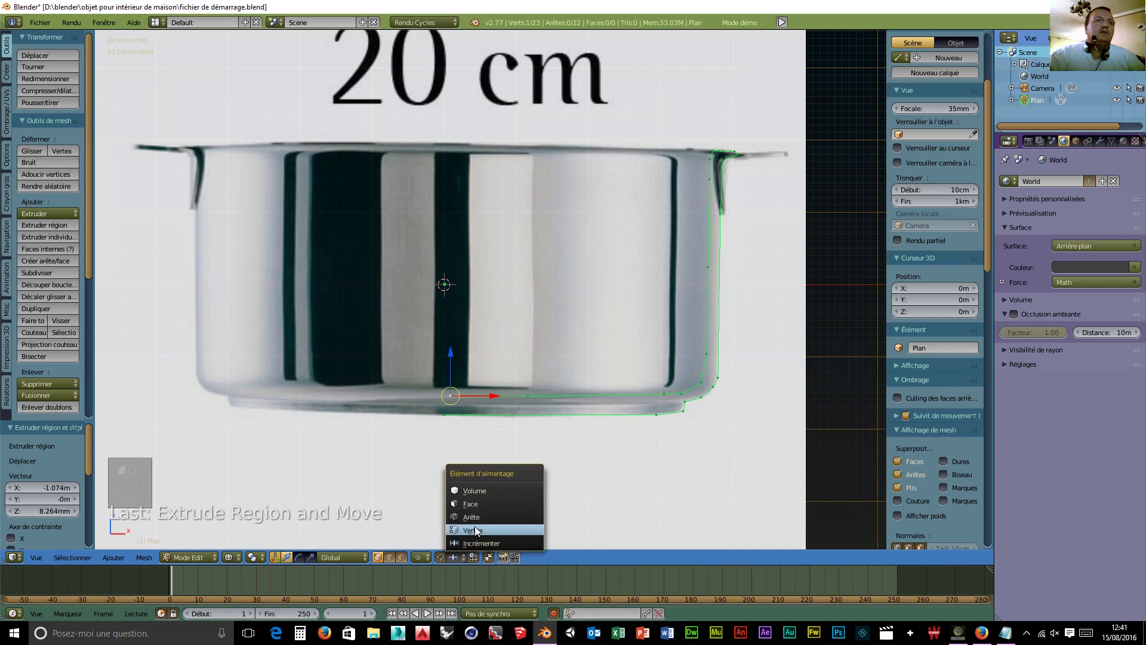
pyautogui.click(475, 530)
pyautogui.moveTo(495, 395); pyautogui.dragTo(447, 412)
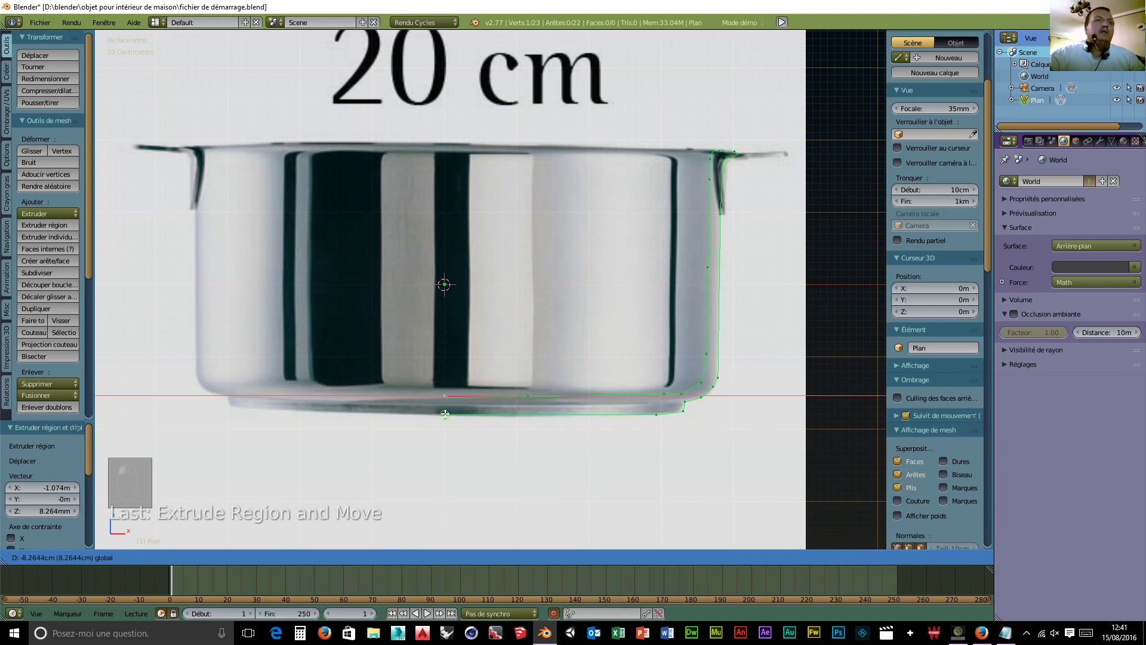
pyautogui.moveTo(446, 414); pyautogui.dragTo(448, 416)
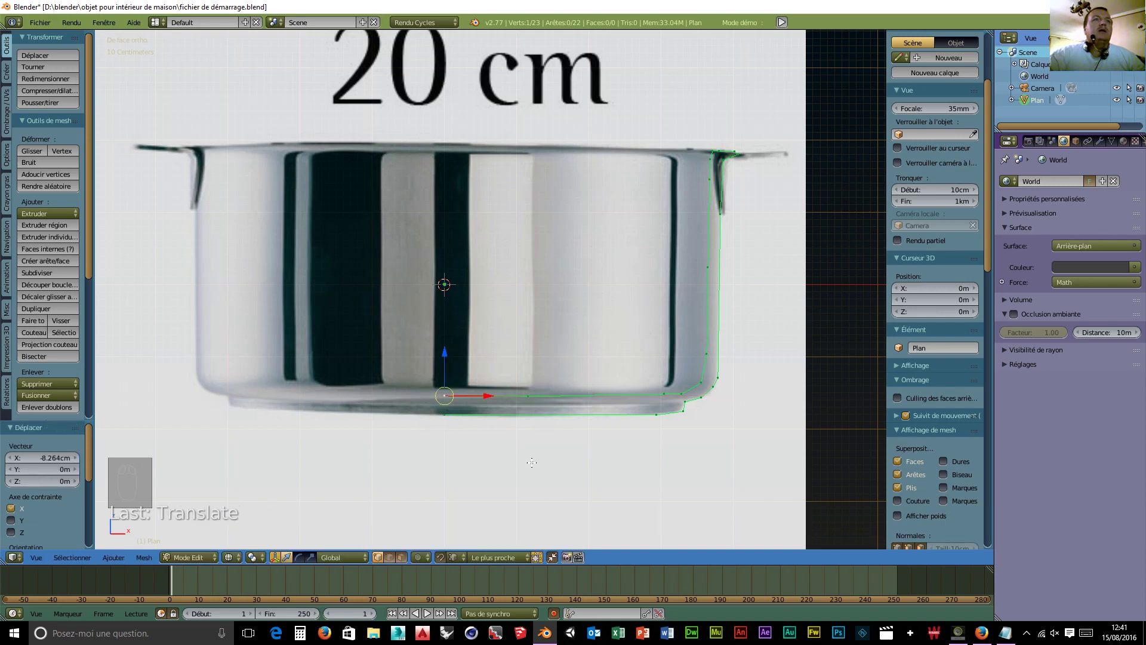
# - Select the whole profile and Spin it about the Z axis, with axis Y set to 0 and Z to 1
pyautogui.scroll(-2, 540, 459)
pyautogui.press('a')
pyautogui.press('a')
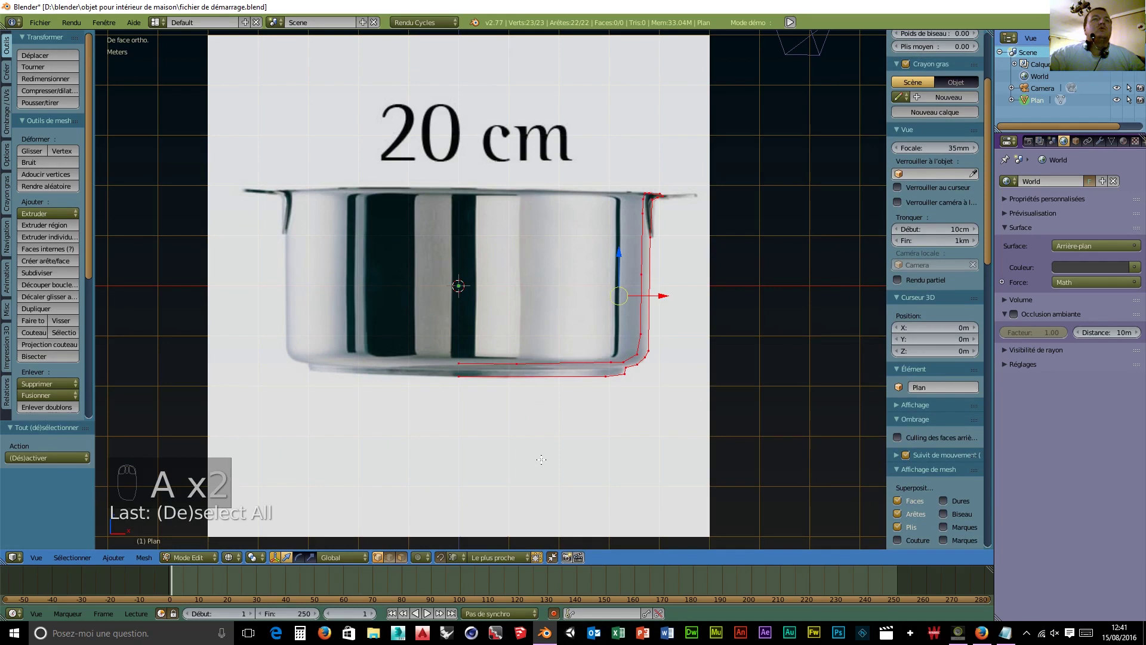
pyautogui.click(33, 321)
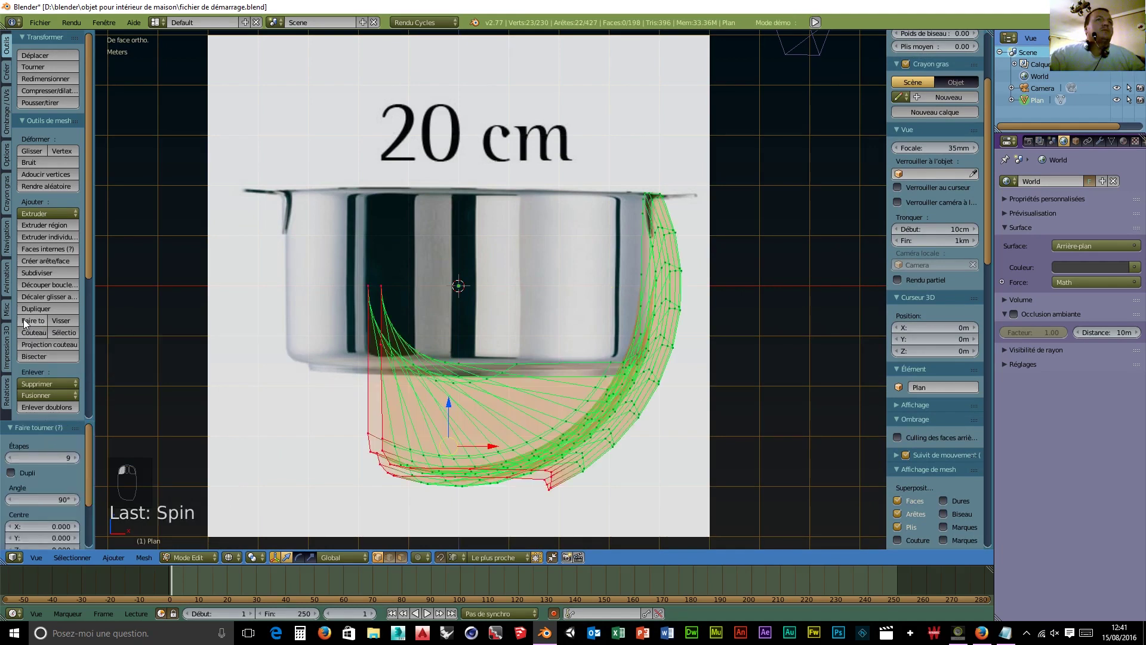
pyautogui.moveTo(87, 285); pyautogui.dragTo(88, 503)
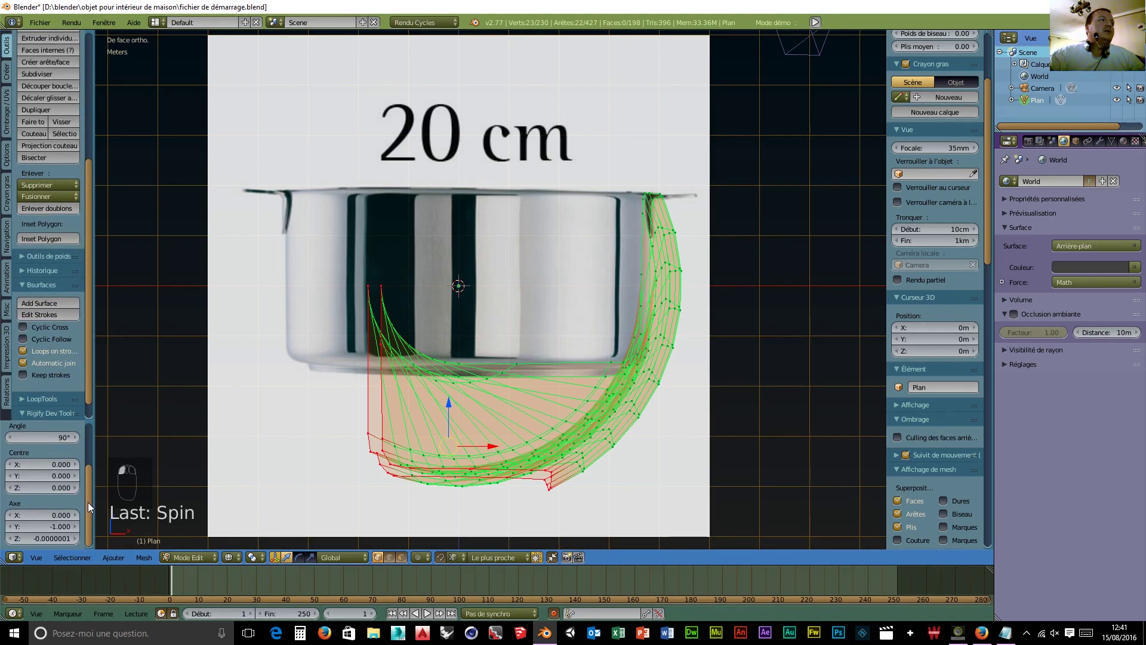
pyautogui.click(39, 527)
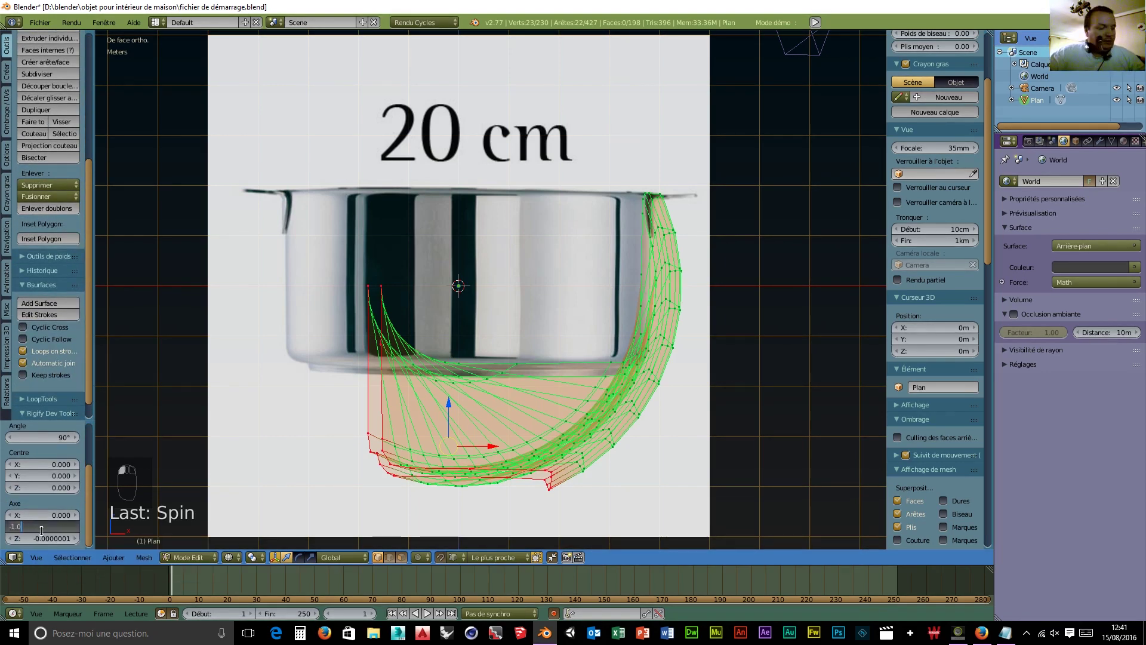
pyautogui.write('0')
pyautogui.press('Tab')
pyautogui.write('1')
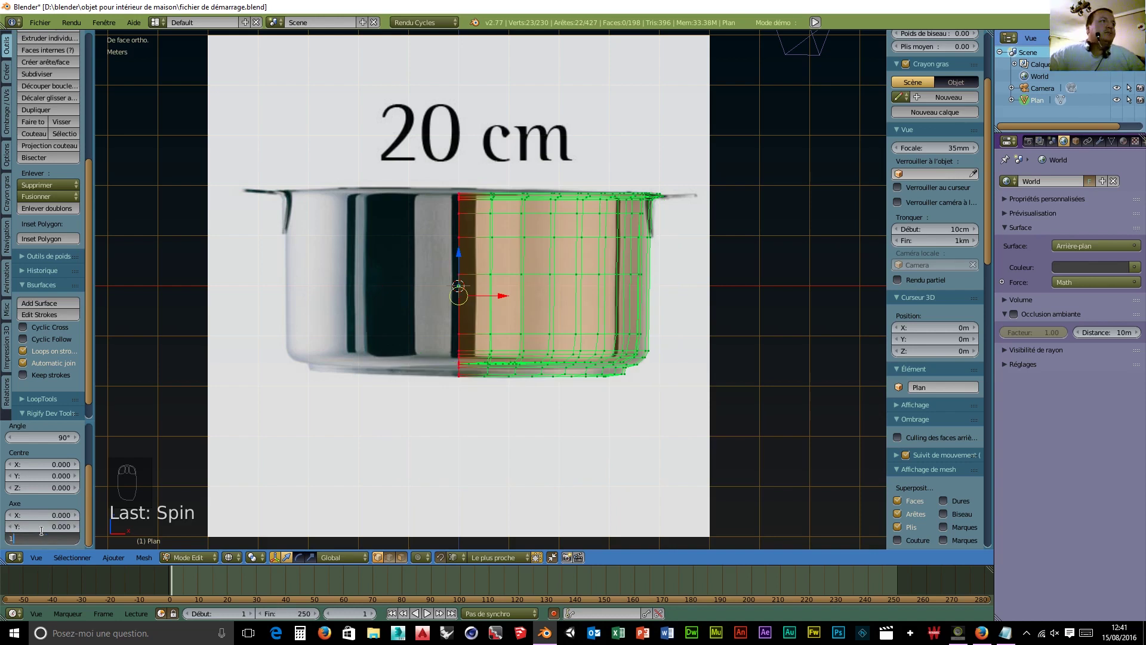
pyautogui.press('Return')
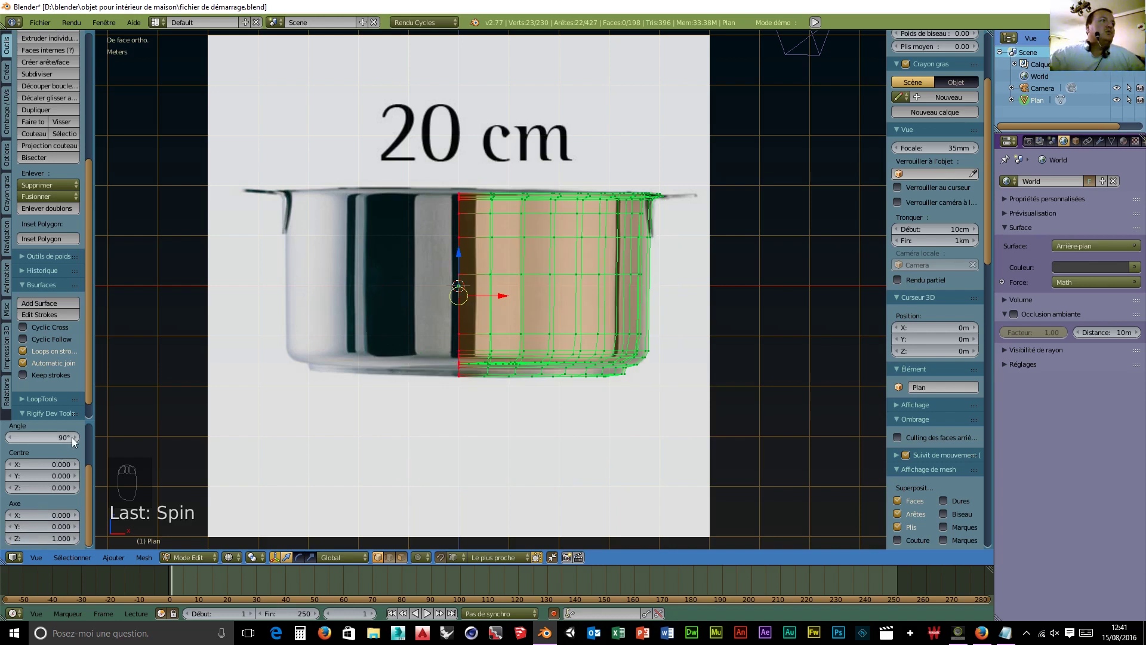
# - Set the spin angle to 360° and the number of steps to 64
pyautogui.click(73, 436)
pyautogui.click(58, 439)
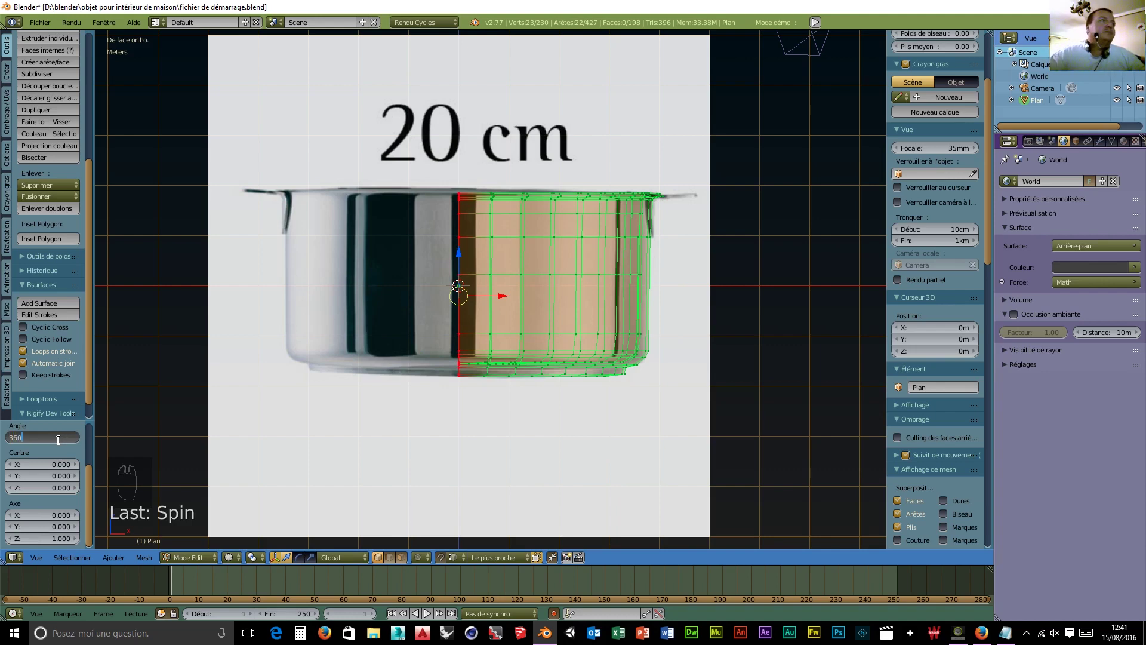
pyautogui.write('360')
pyautogui.press('Return')
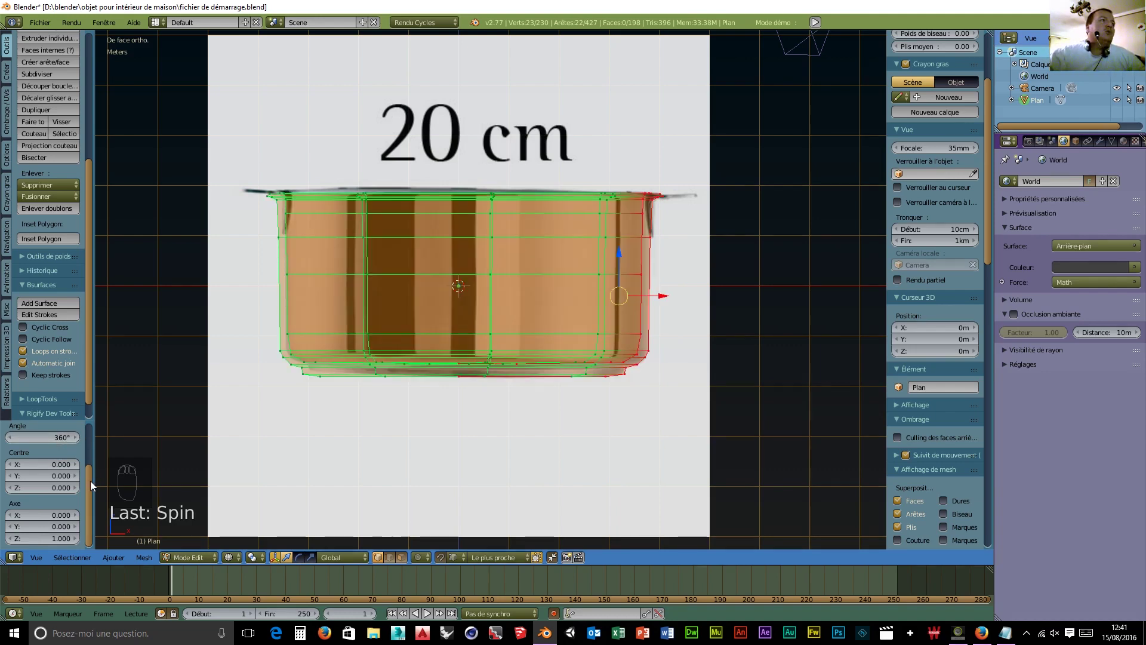
pyautogui.moveTo(90, 481); pyautogui.dragTo(91, 439)
pyautogui.click(48, 455)
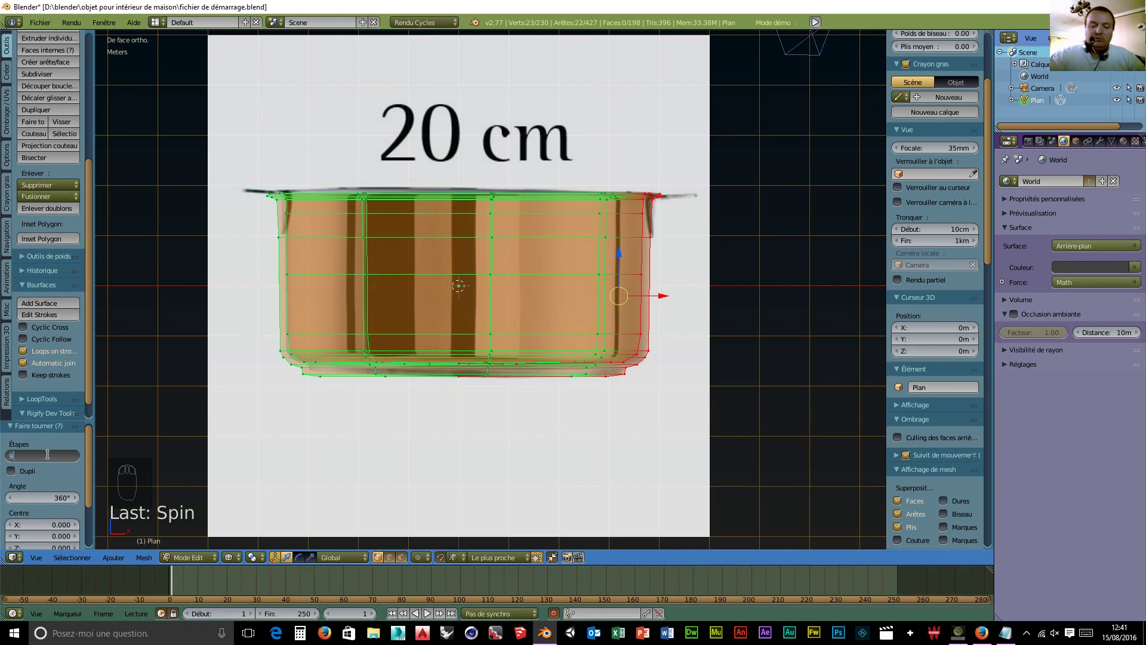
pyautogui.write('64')
pyautogui.press('Return')
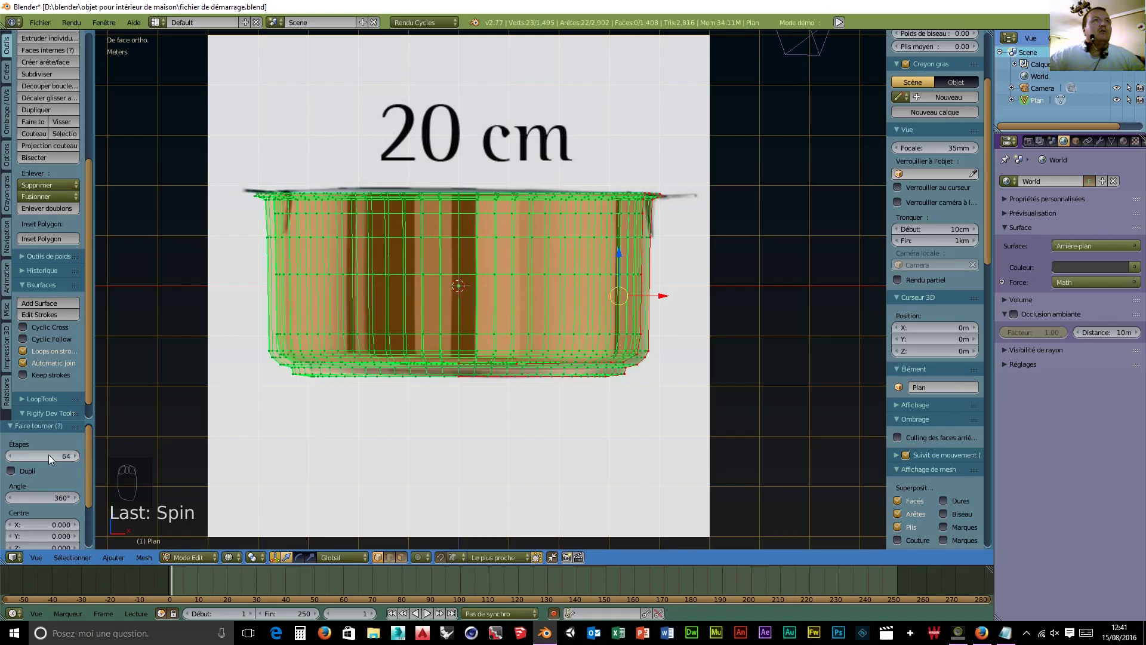
# - Display the spun saucepan in solid shading and return to Object mode
pyautogui.moveTo(431, 299); pyautogui.dragTo(491, 298, button='middle')
pyautogui.moveTo(456, 354); pyautogui.dragTo(265, 478, button='middle')
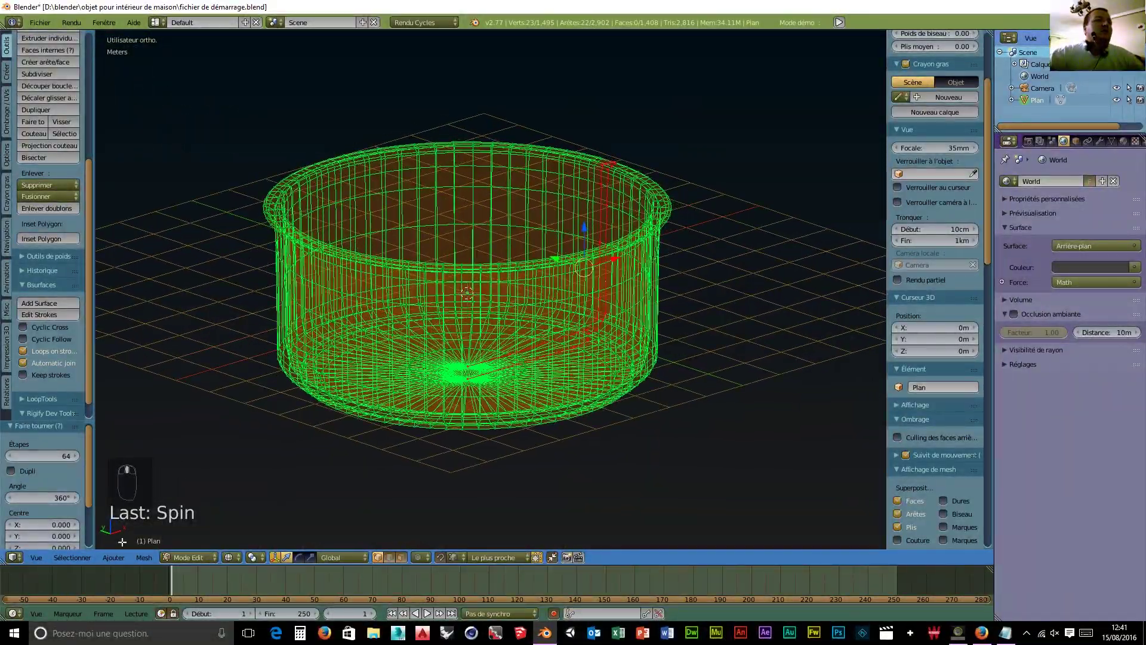
pyautogui.click(233, 557)
pyautogui.click(252, 516)
pyautogui.click(190, 557)
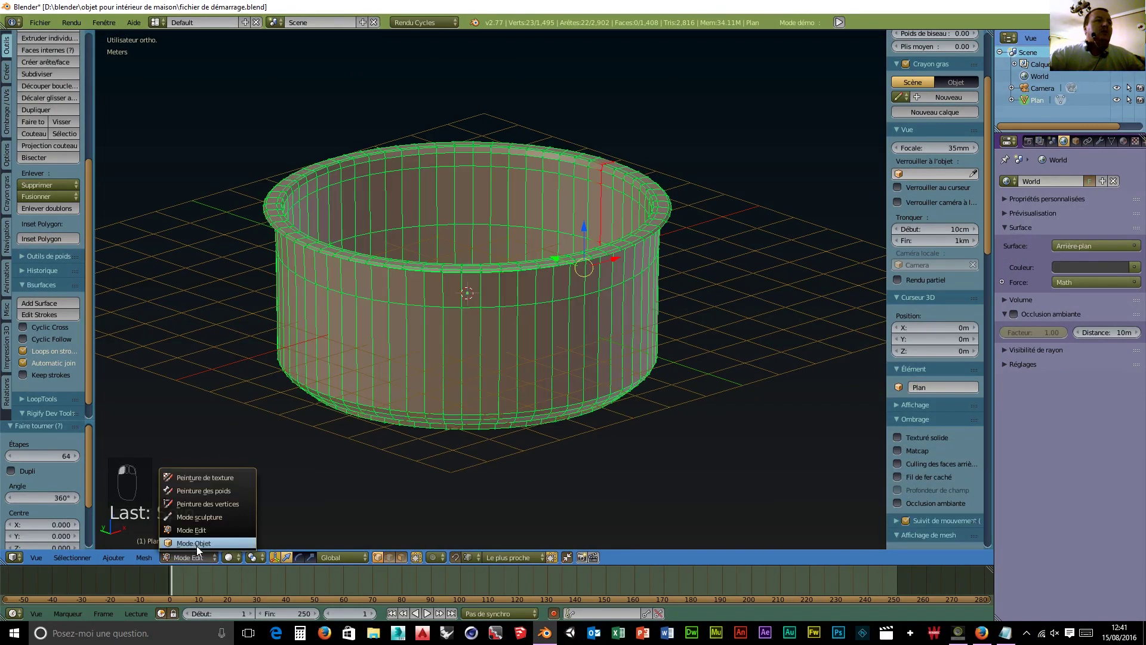
pyautogui.click(192, 542)
pyautogui.moveTo(771, 443); pyautogui.dragTo(635, 440, button='middle')
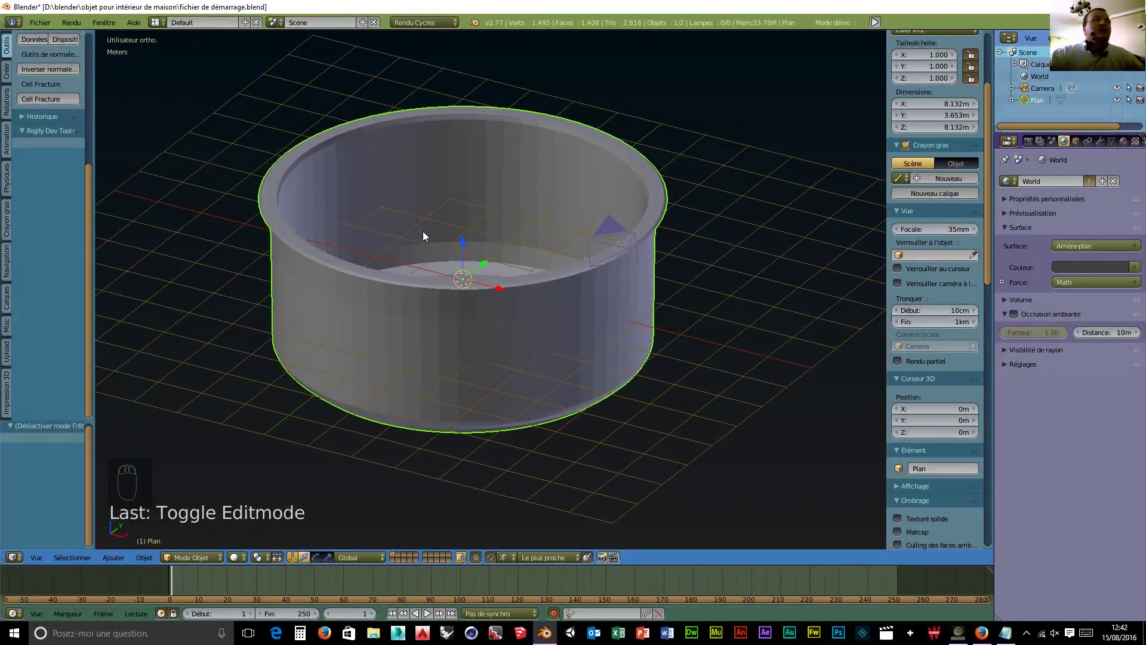
# - Add a Subdivision Surface modifier to the saucepan with both view and render subdivisions set to 3
pyautogui.click(1101, 140)
pyautogui.click(1047, 180)
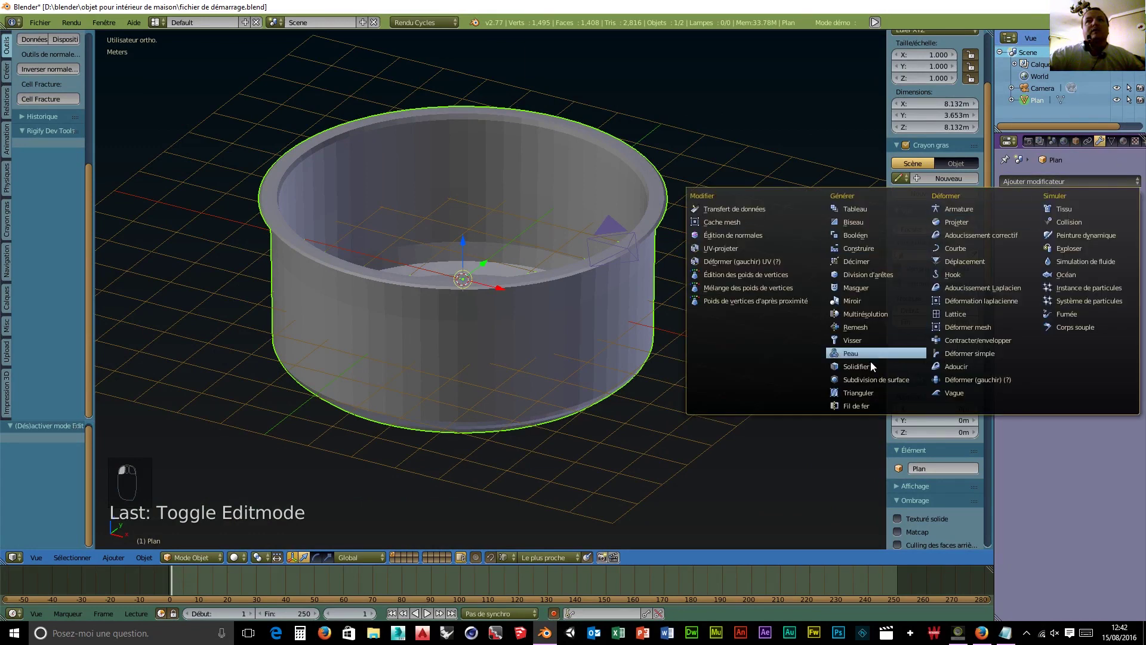
pyautogui.click(886, 382)
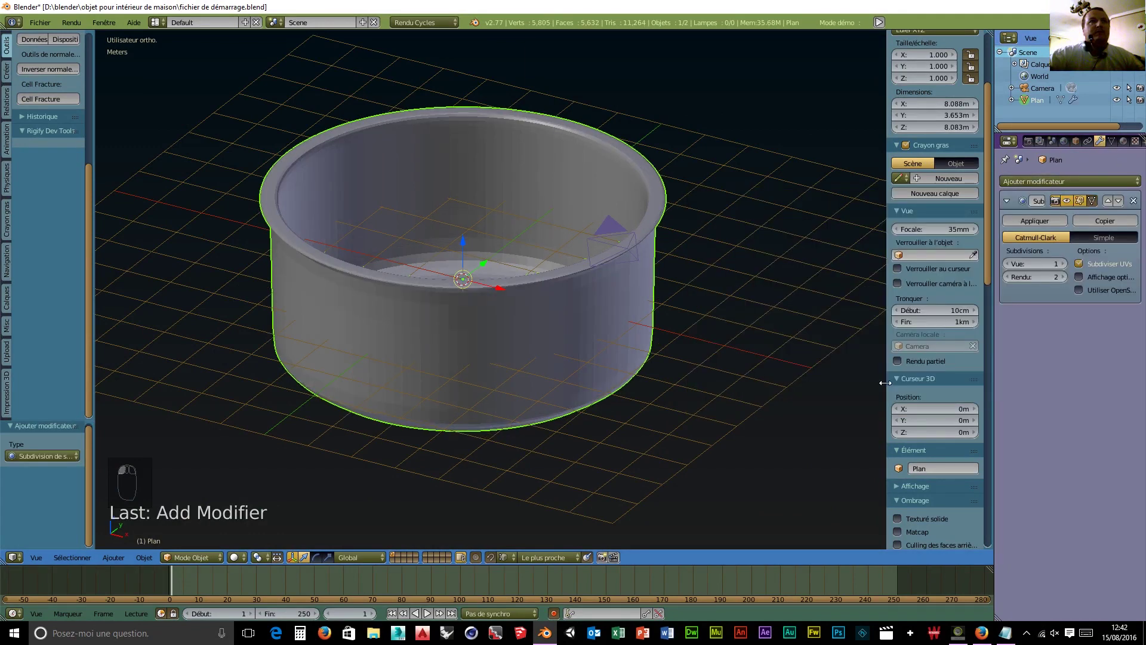
pyautogui.click(1063, 264)
pyautogui.click(1063, 276)
pyautogui.moveTo(776, 323); pyautogui.dragTo(753, 358, button='middle')
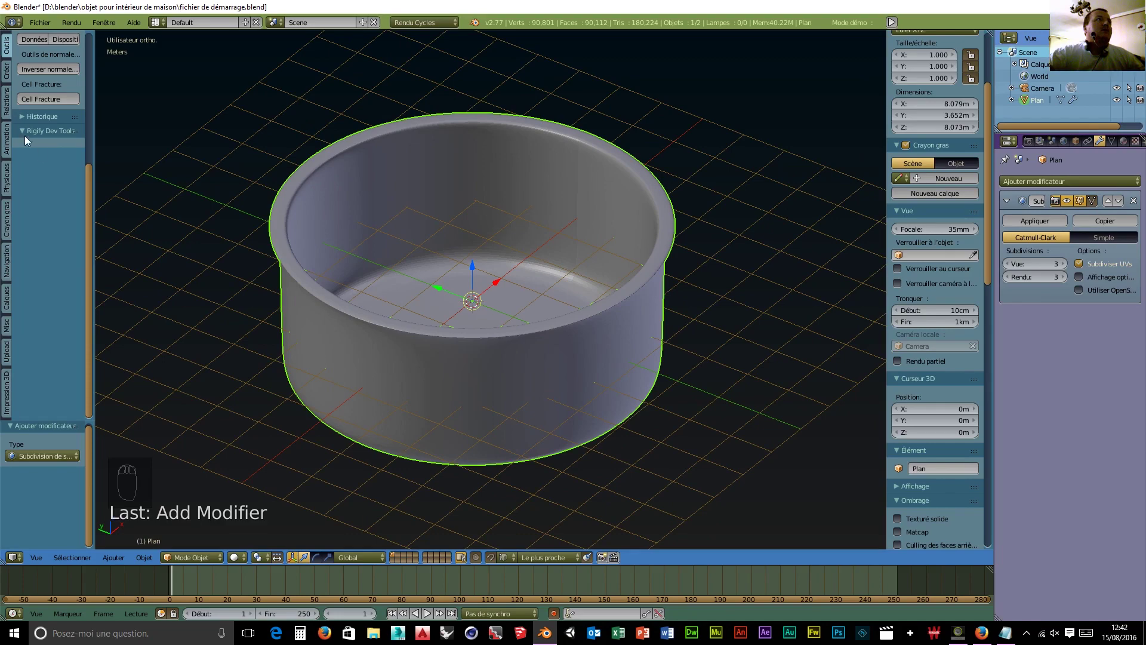
# - Apply smooth shading to the saucepan and inspect its shape from the side
pyautogui.scroll(5, 37, 148)
pyautogui.click(33, 211)
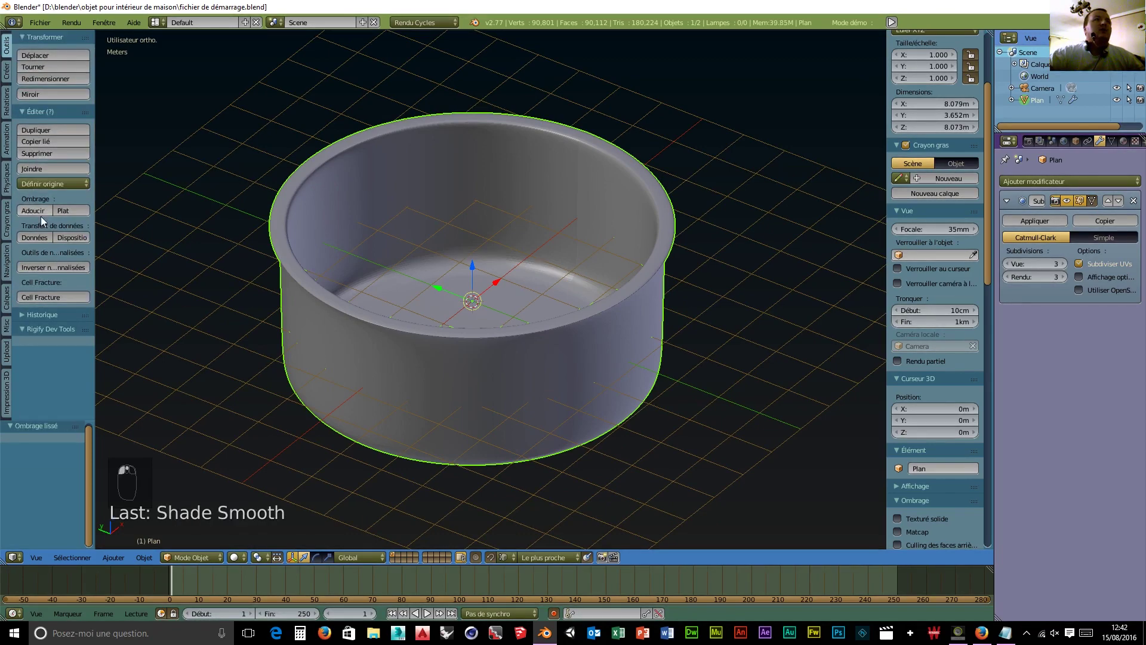
pyautogui.moveTo(242, 254); pyautogui.dragTo(709, 231, button='middle')
pyautogui.scroll(-3, 576, 242)
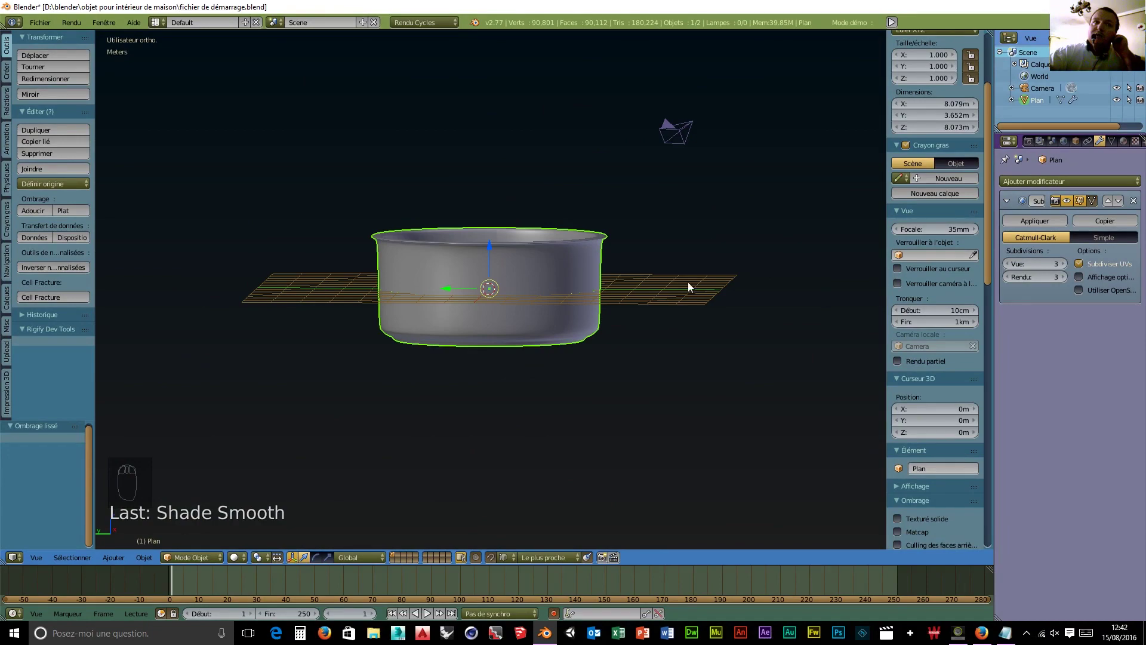
# - Switch to Firefox and return from the Cristel saucepan product page to the image results for "casserole inox vue de profil"
pyautogui.click(981, 632)
pyautogui.click(12, 28)
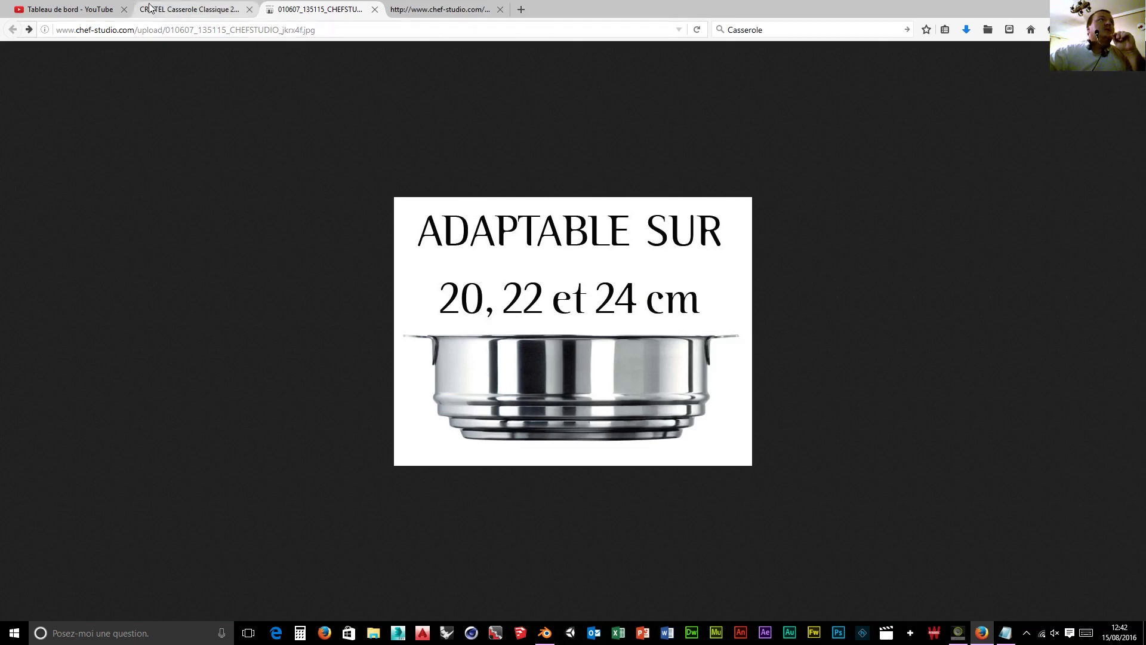
pyautogui.click(186, 9)
pyautogui.click(873, 29)
pyautogui.click(13, 29)
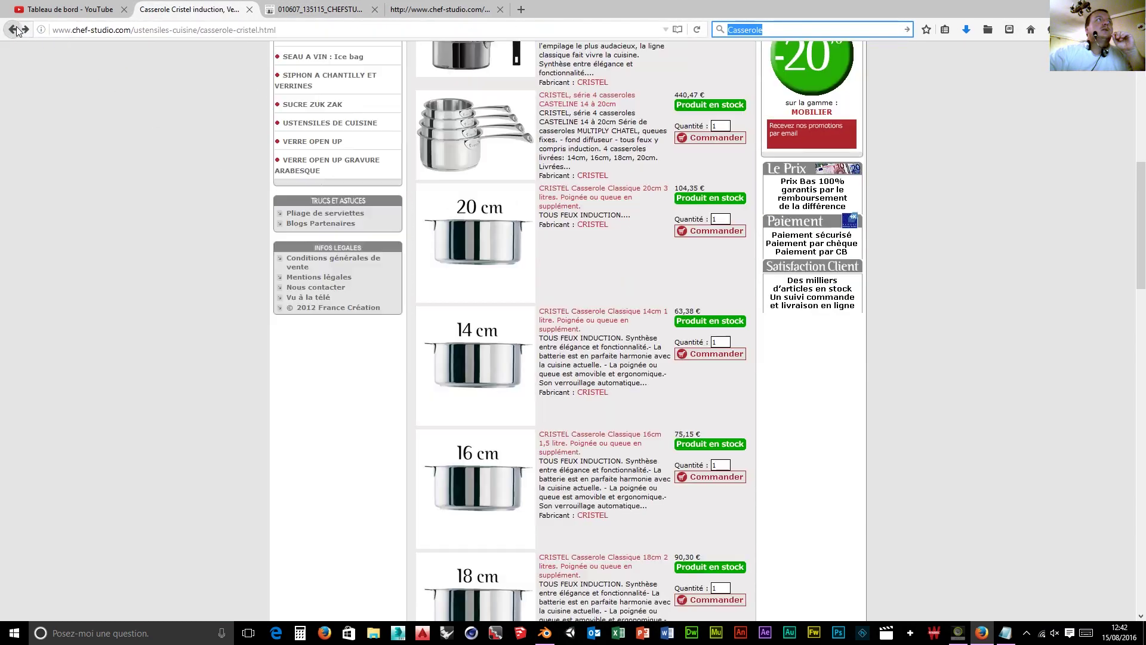
pyautogui.click(15, 29)
pyautogui.click(14, 29)
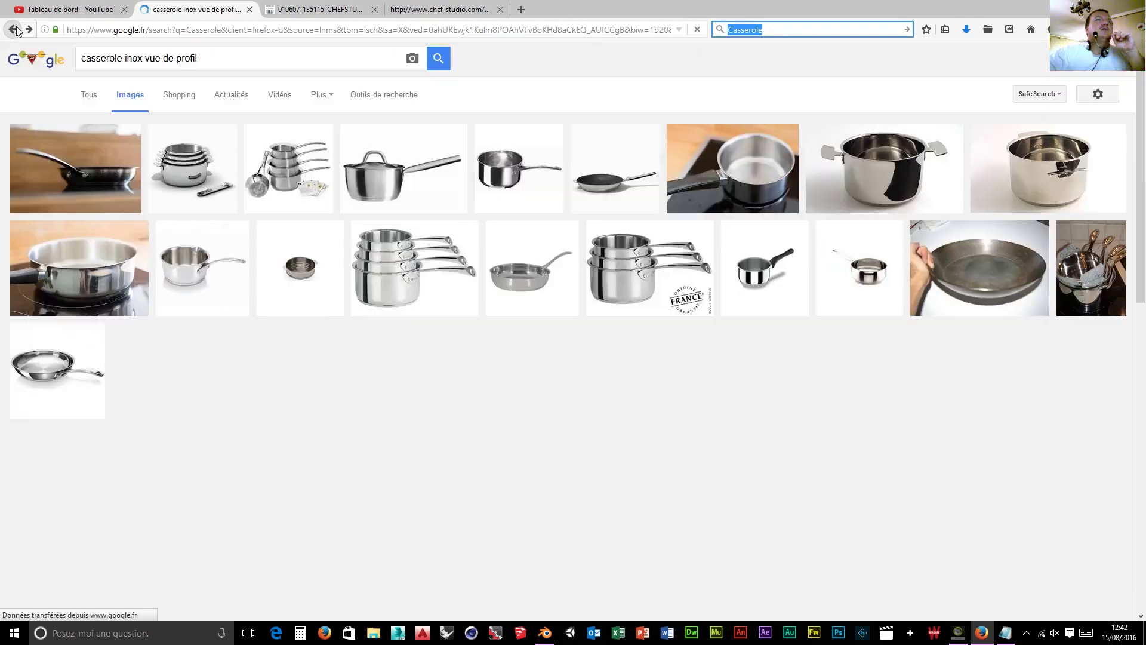
pyautogui.scroll(2, 102, 212)
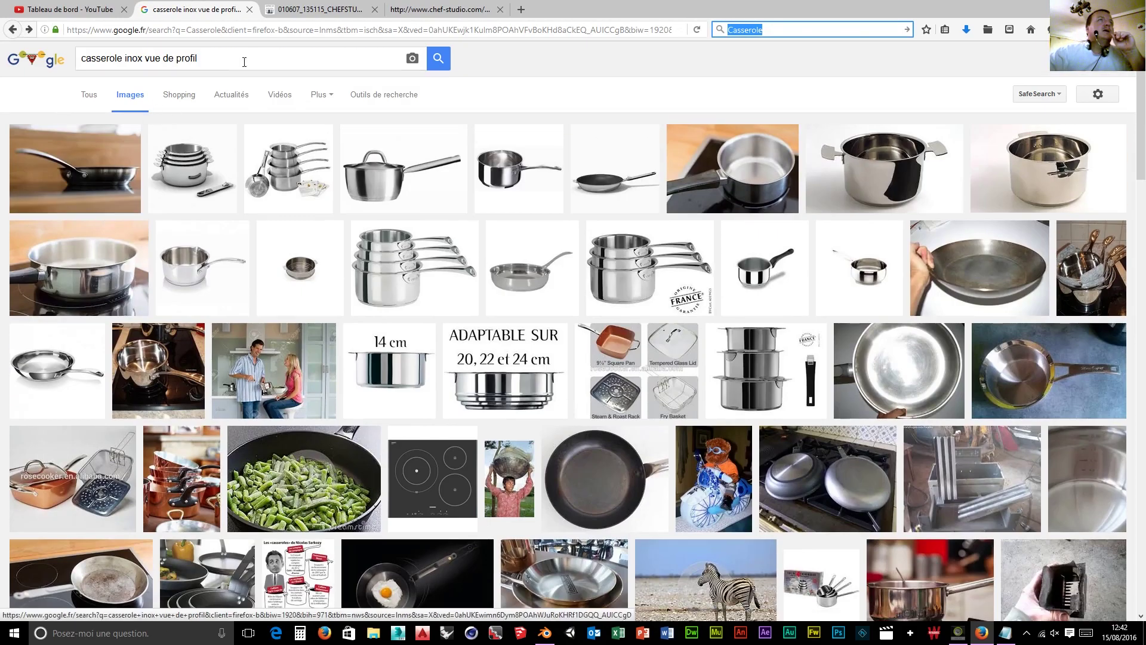
pyautogui.scroll(-3, 417, 311)
pyautogui.scroll(1, 507, 304)
pyautogui.scroll(2, 506, 304)
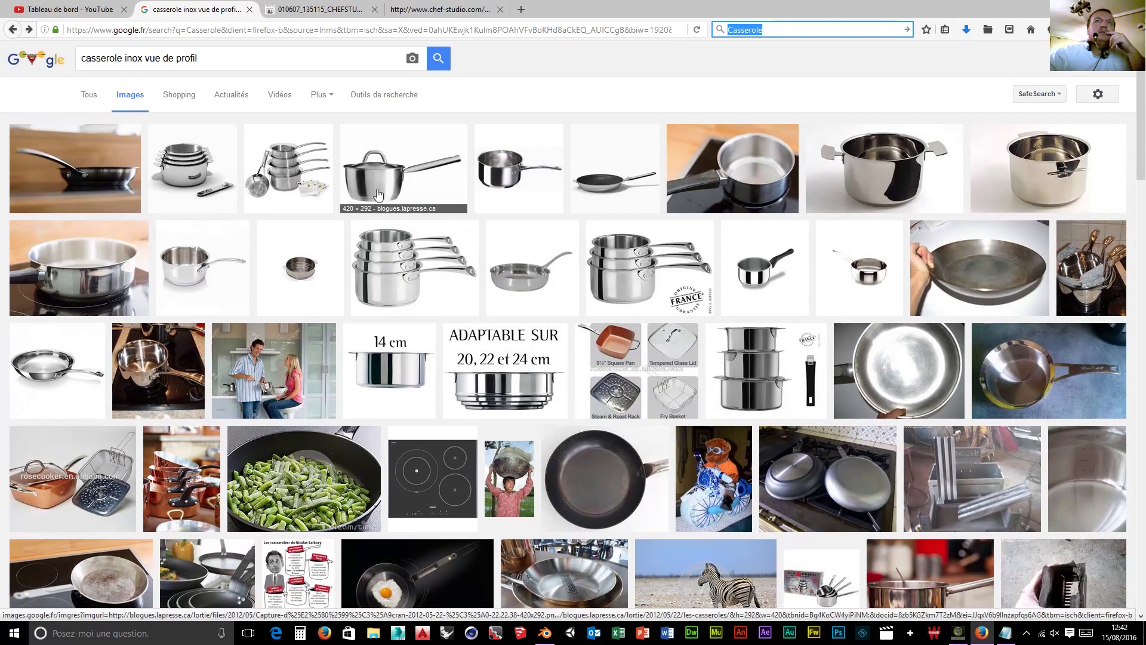
# - Search Google Images for "queue de casserole" and look through the results for a handle reference picture
pyautogui.moveTo(200, 58); pyautogui.dragTo(64, 61)
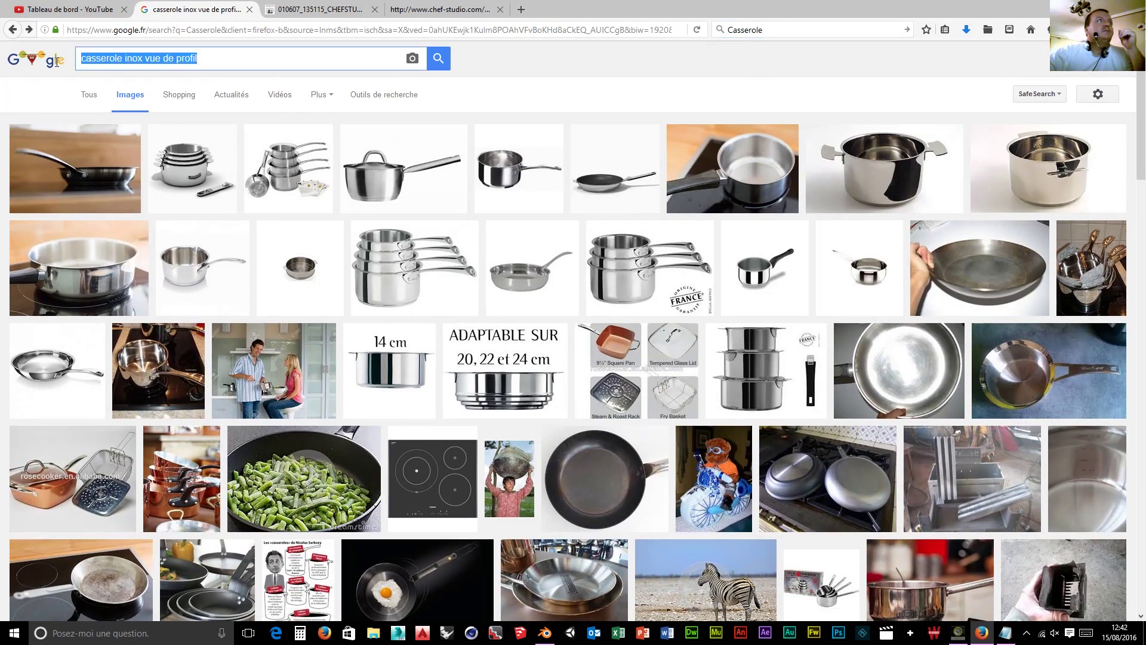
pyautogui.write('queue de casse')
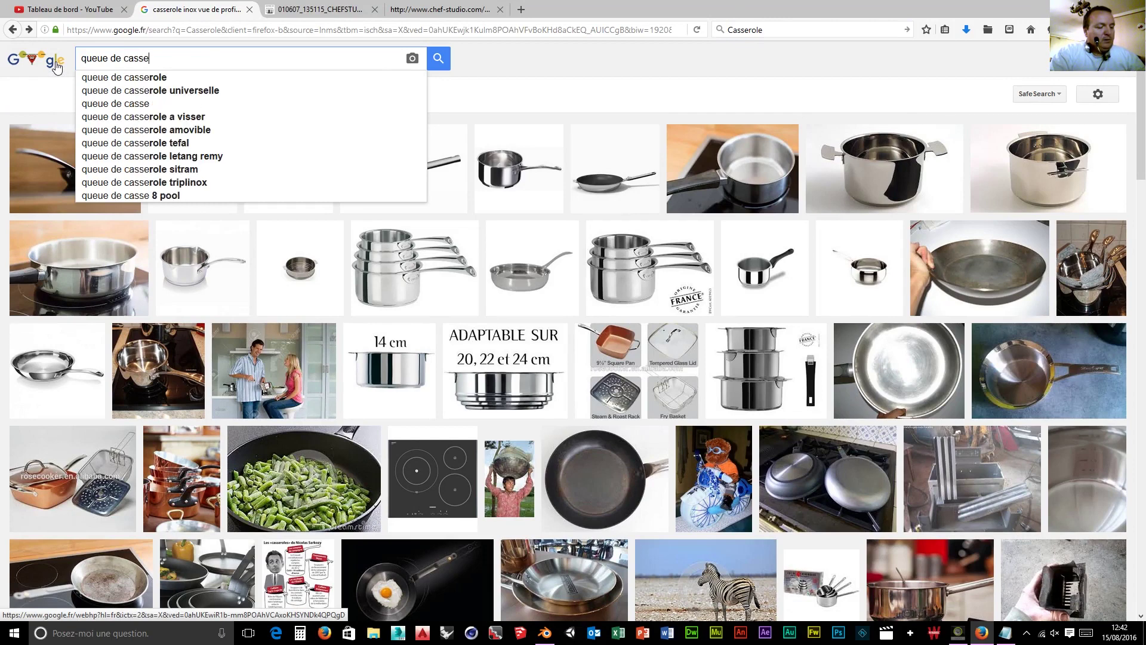
pyautogui.write('rol')
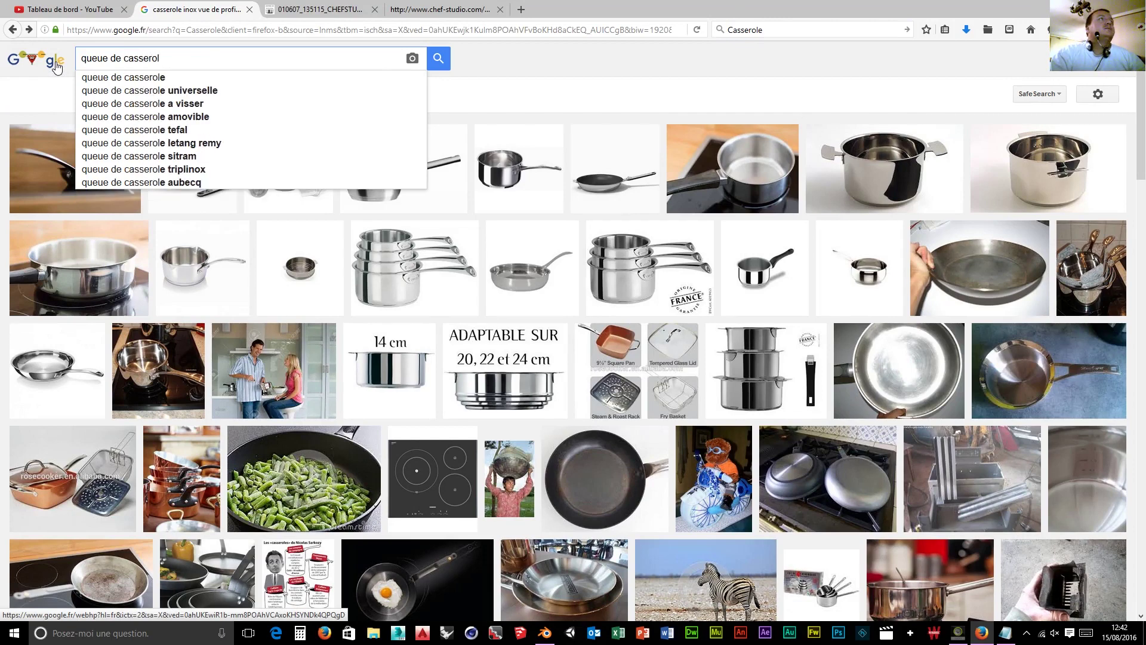
pyautogui.click(88, 77)
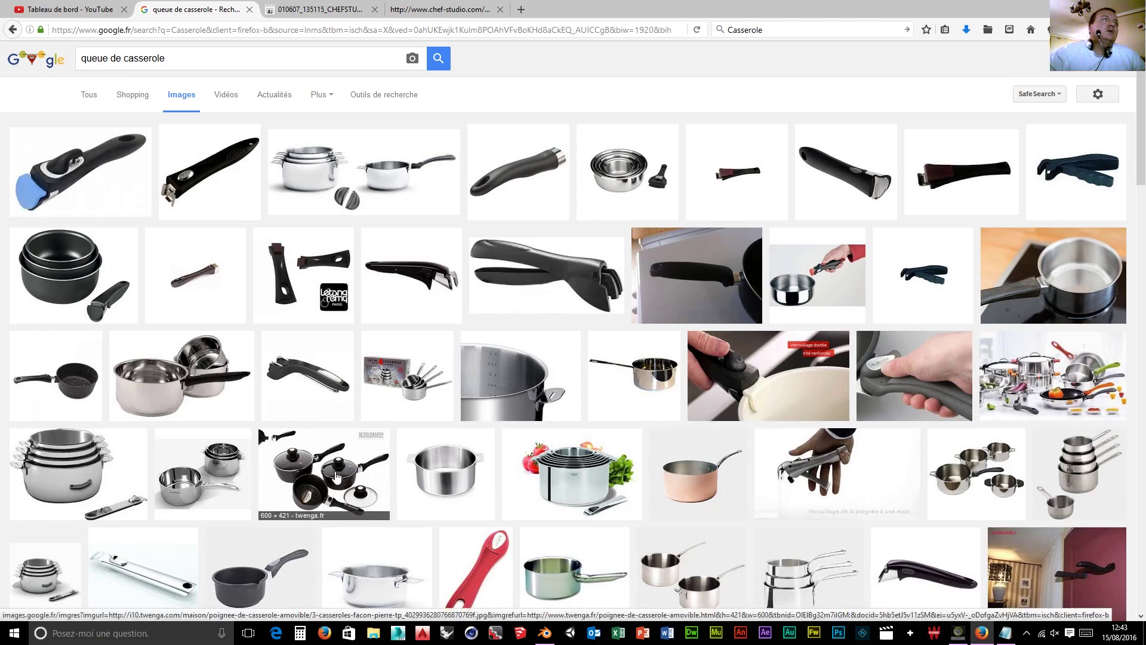
pyautogui.scroll(-3, 335, 469)
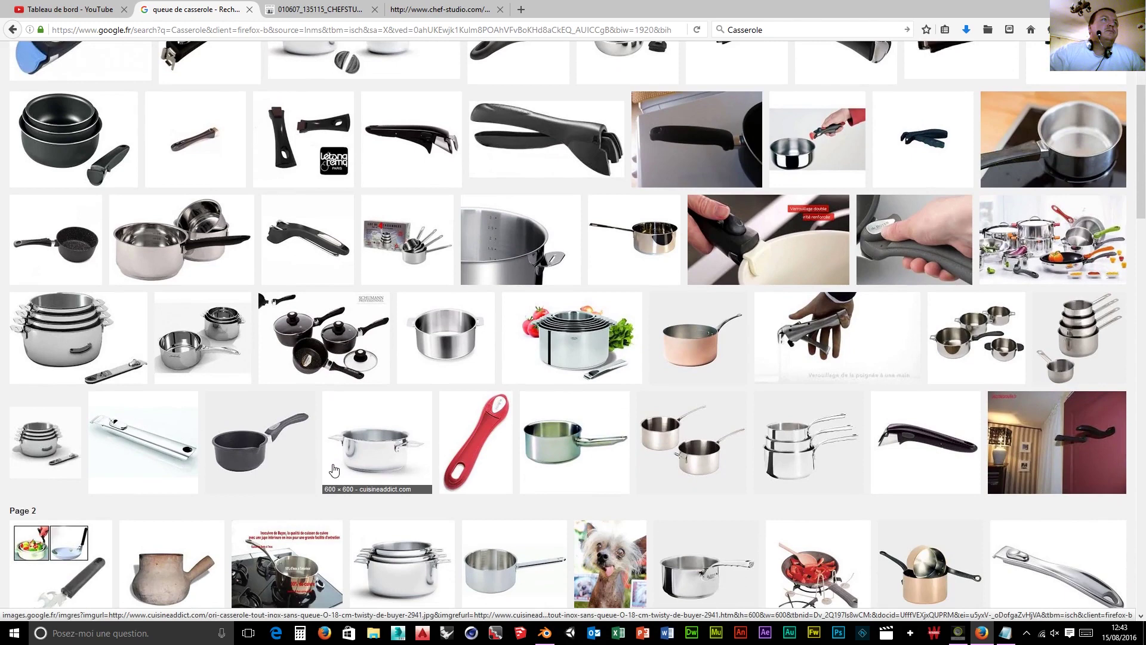
pyautogui.scroll(-1, 334, 470)
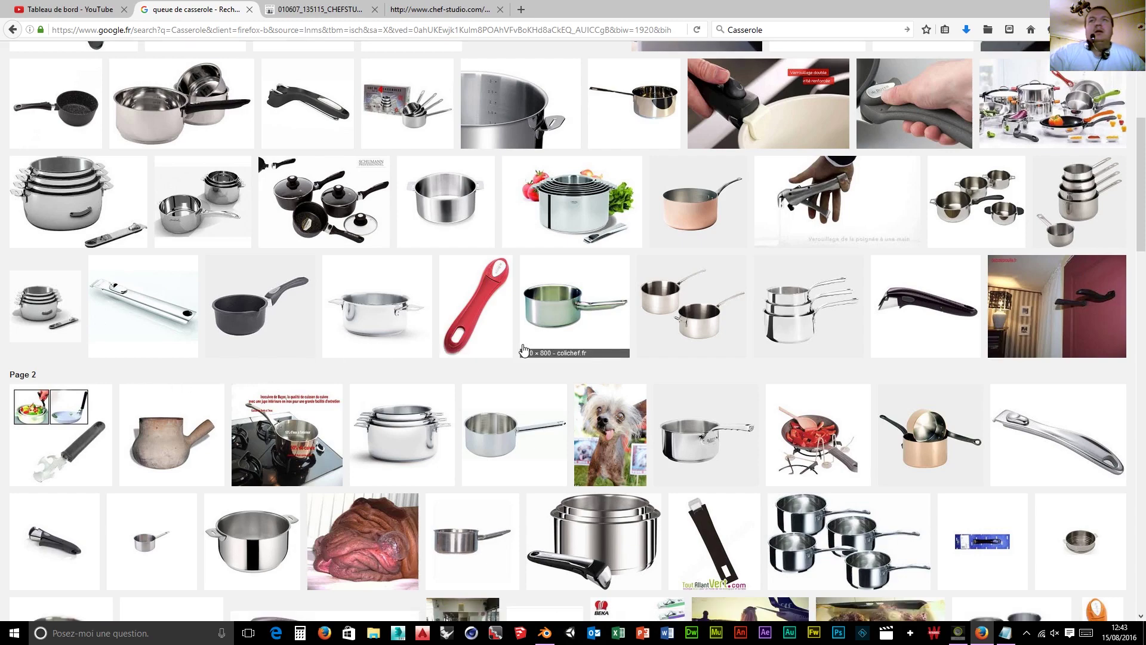
pyautogui.scroll(-2, 677, 387)
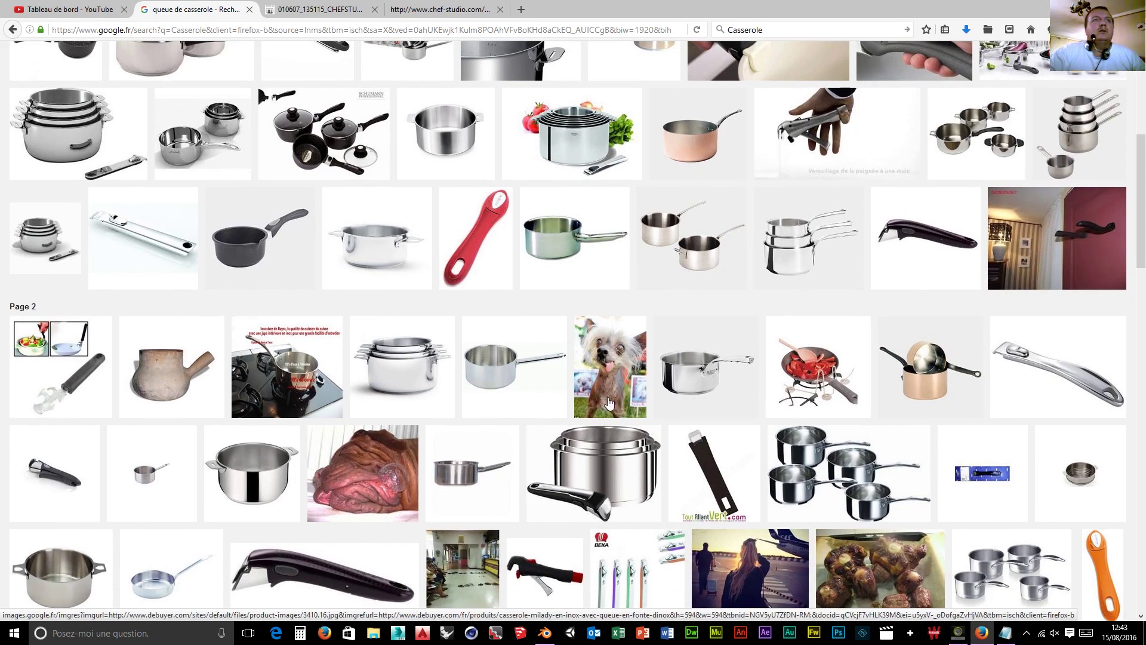
pyautogui.scroll(-6, 679, 389)
pyautogui.scroll(10, 379, 421)
pyautogui.scroll(6, 378, 421)
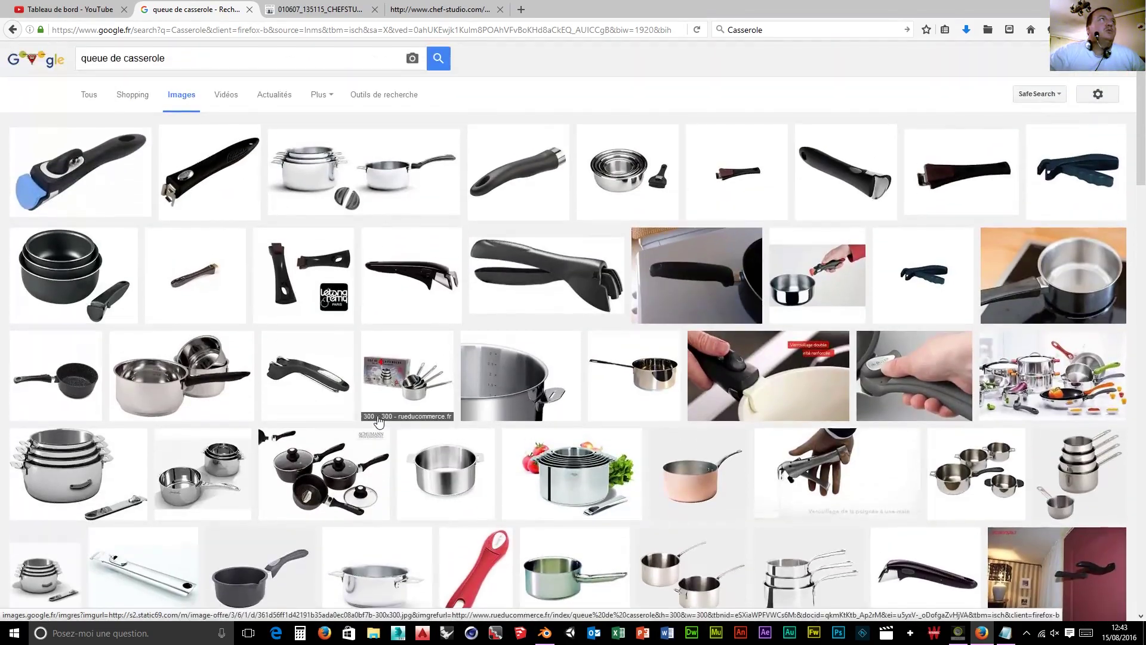
# - Filter the image results to sizes larger than 2 Mpx and look through them for a saucepan handle reference
pyautogui.click(383, 94)
pyautogui.click(91, 127)
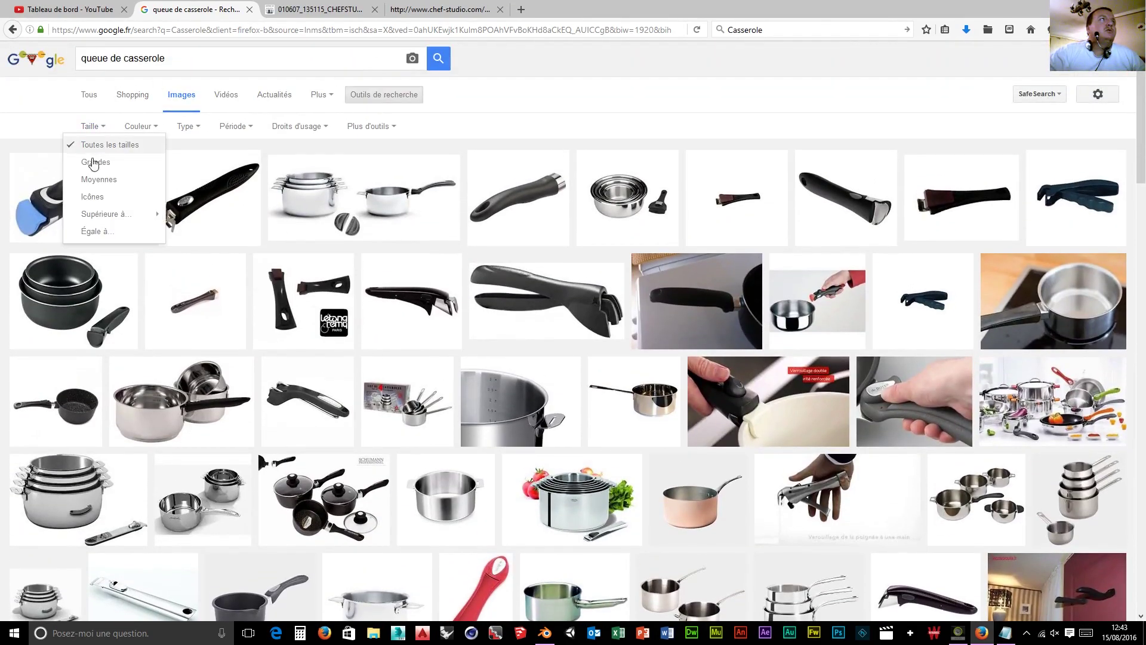
pyautogui.moveTo(99, 215)
pyautogui.click(207, 245)
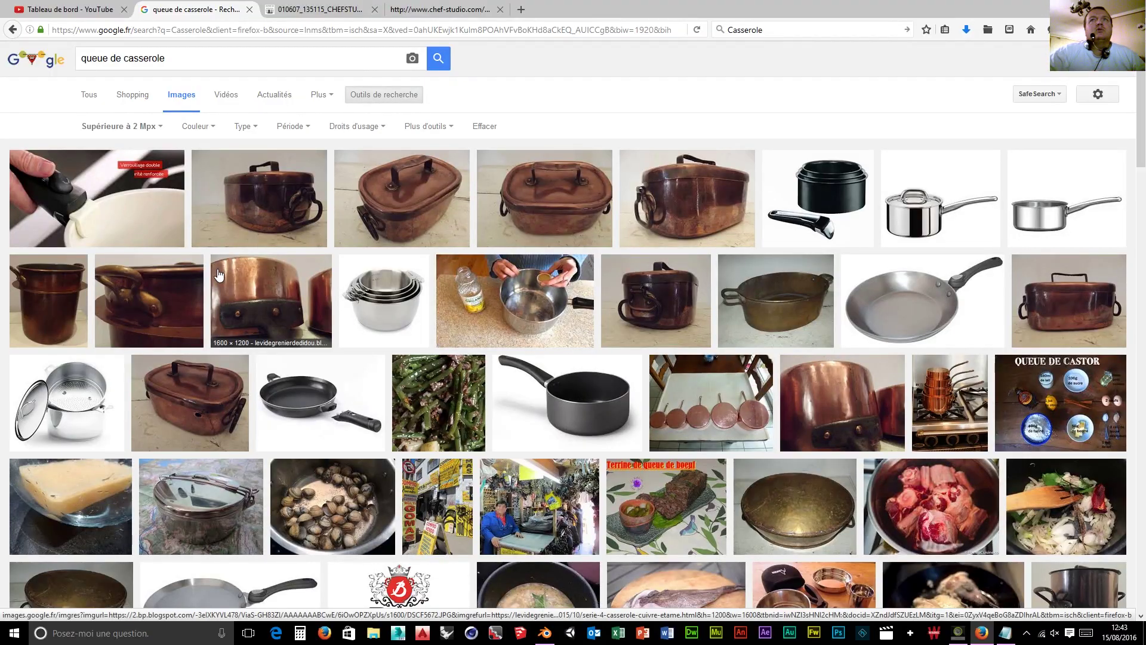
pyautogui.scroll(-15, 220, 278)
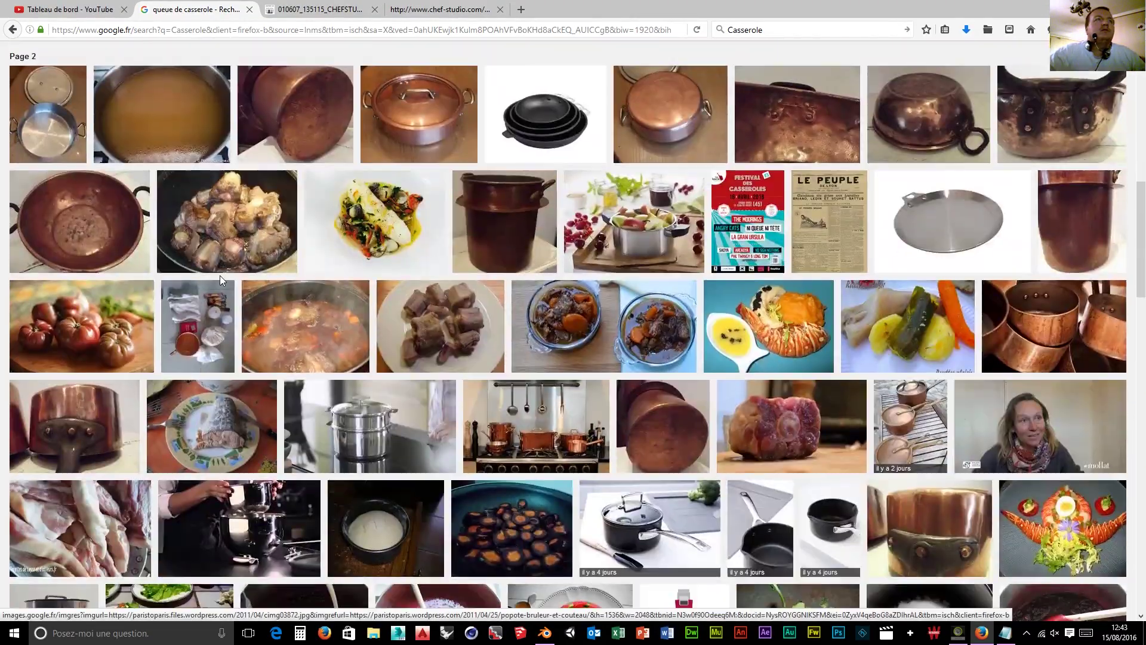
# - Look through the large-size image results for "queue de casserole" for a usable saucepan reference picture
pyautogui.scroll(-5, 220, 279)
pyautogui.scroll(-6, 227, 279)
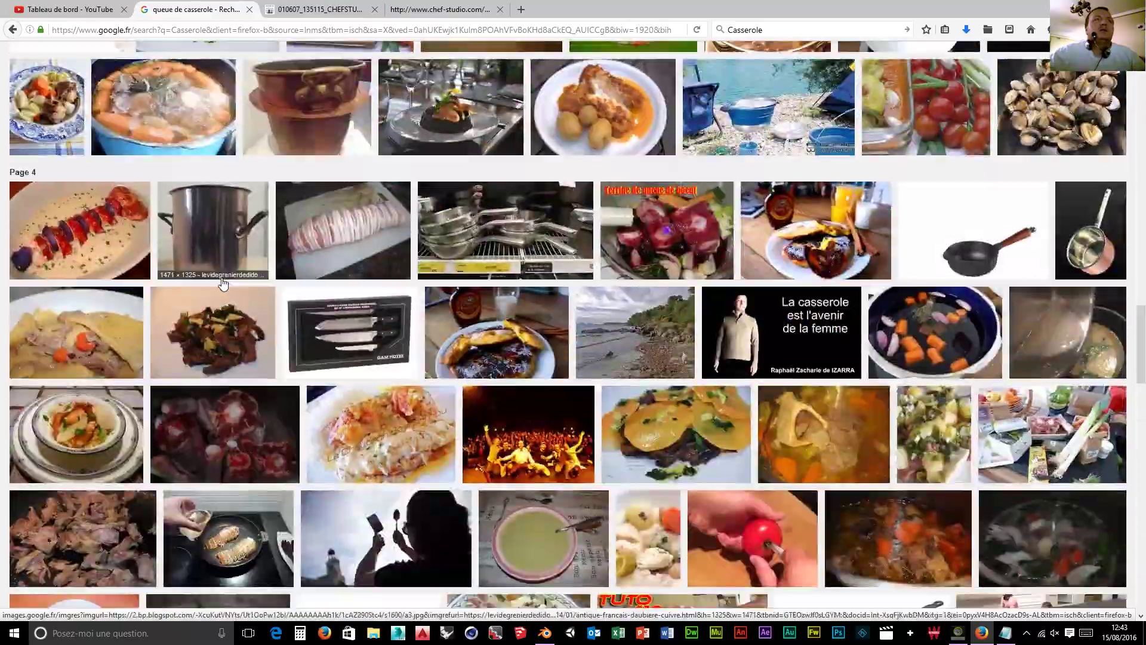
pyautogui.scroll(6, 232, 279)
pyautogui.scroll(5, 232, 278)
pyautogui.scroll(-10, 232, 278)
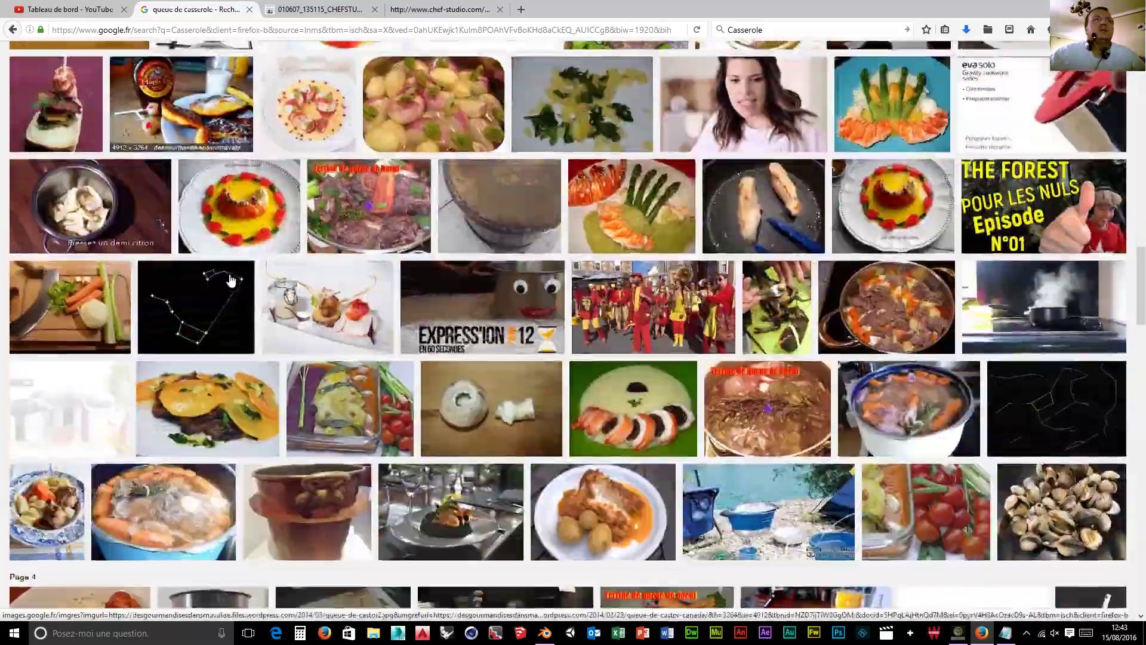
pyautogui.scroll(-10, 232, 279)
pyautogui.scroll(11, 230, 279)
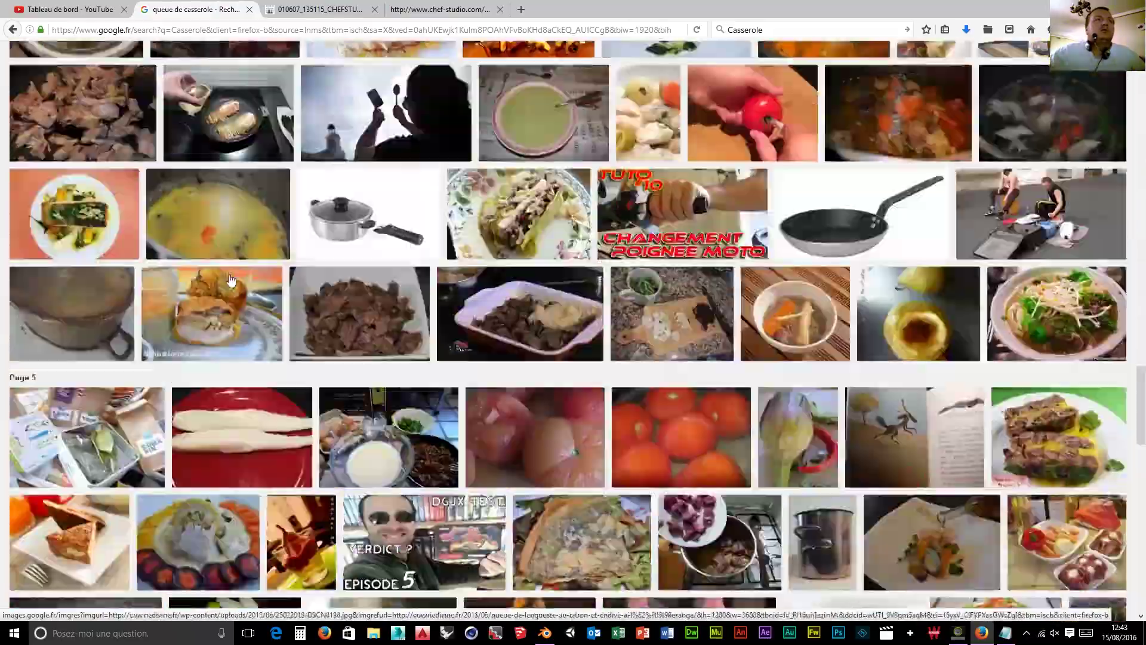
pyautogui.scroll(20, 230, 278)
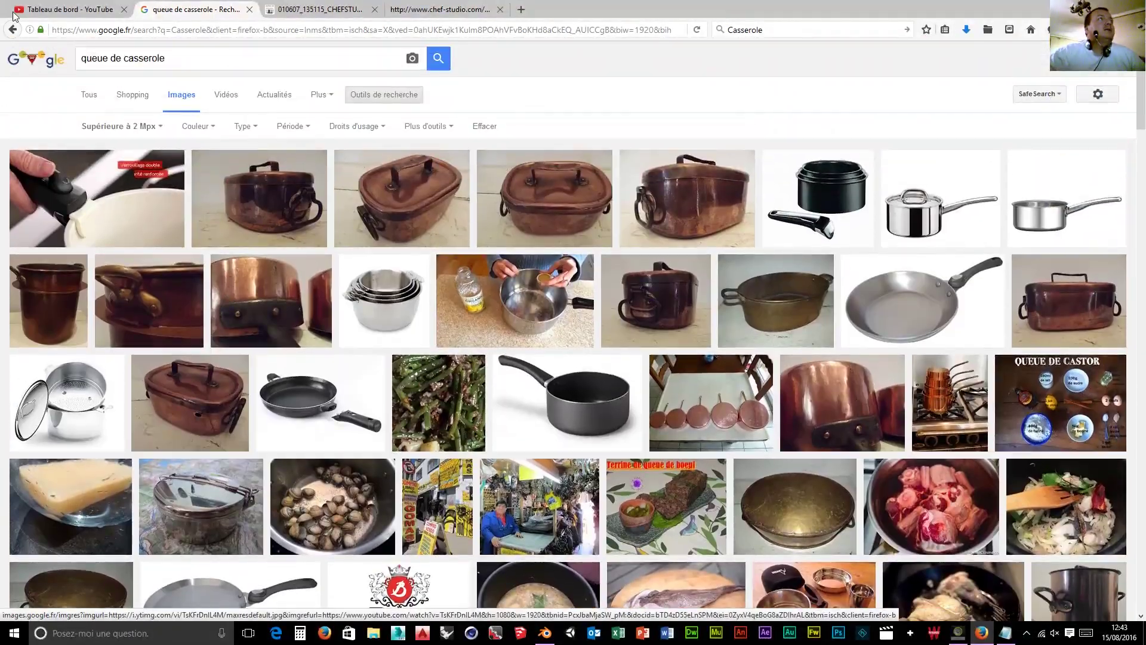
# - Go back to the image results without the size filter and examine them for a clear side view of a saucepan with its handle
pyautogui.click(12, 29)
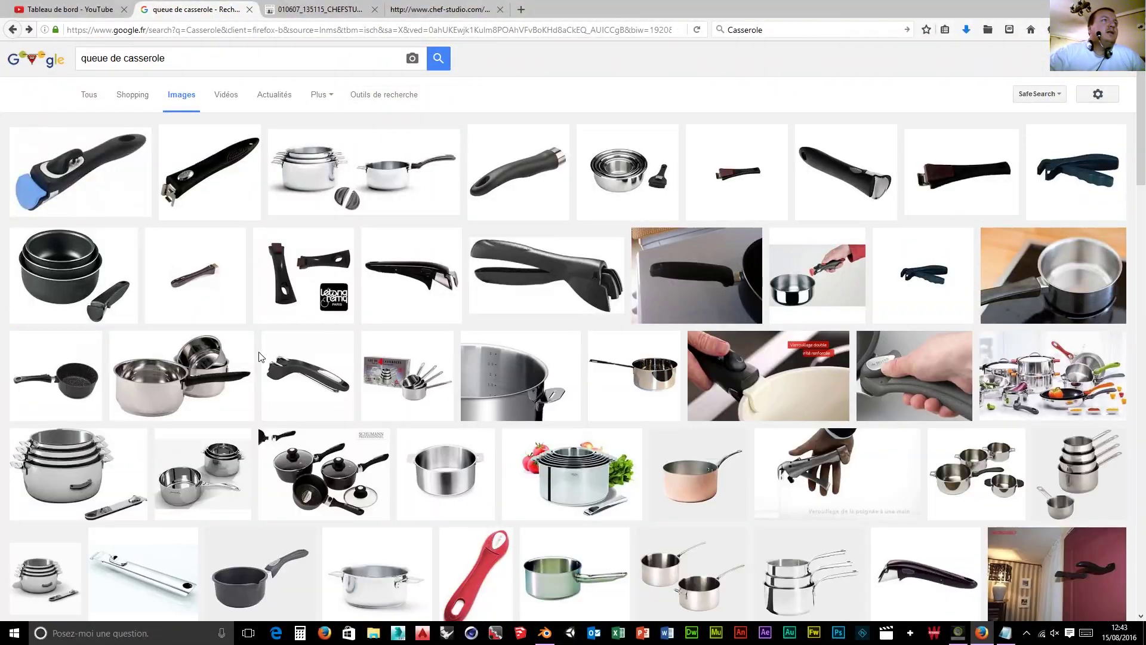
pyautogui.scroll(-1, 249, 368)
pyautogui.scroll(-3, 249, 367)
pyautogui.scroll(-6, 158, 403)
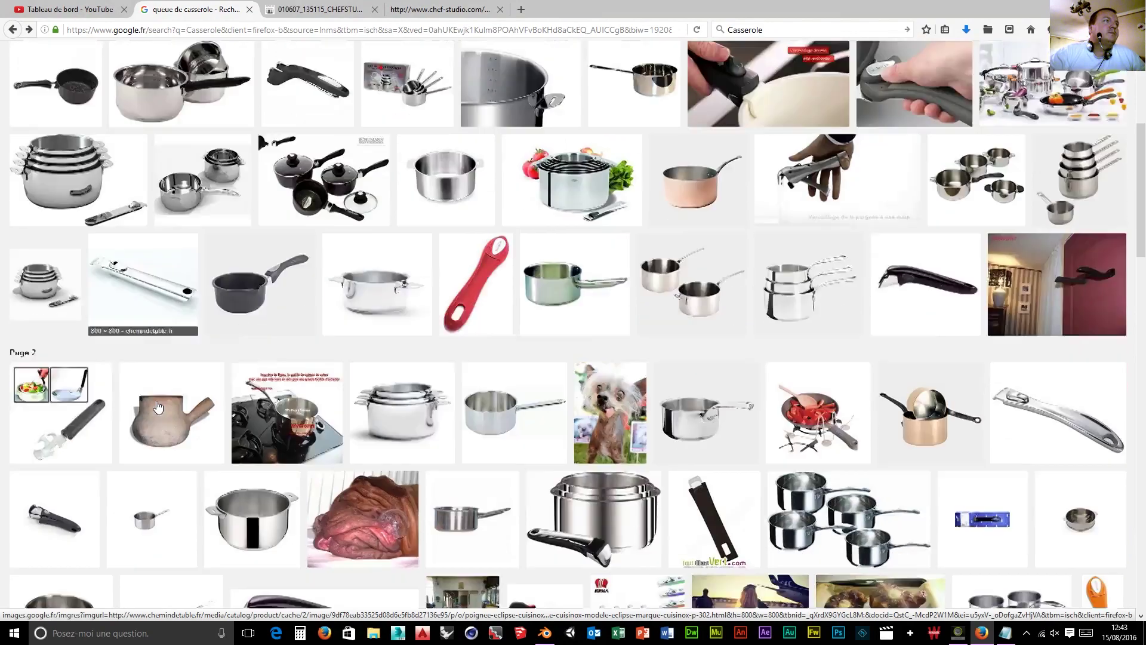
pyautogui.scroll(-5, 159, 405)
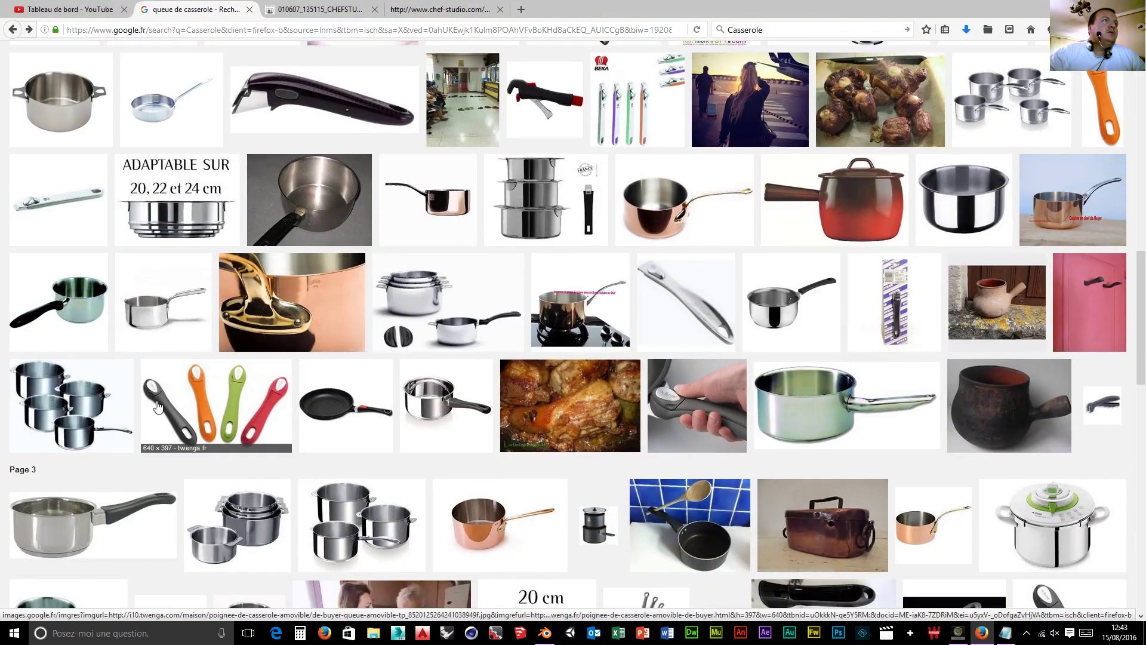
pyautogui.scroll(5, 153, 405)
pyautogui.scroll(2, 134, 353)
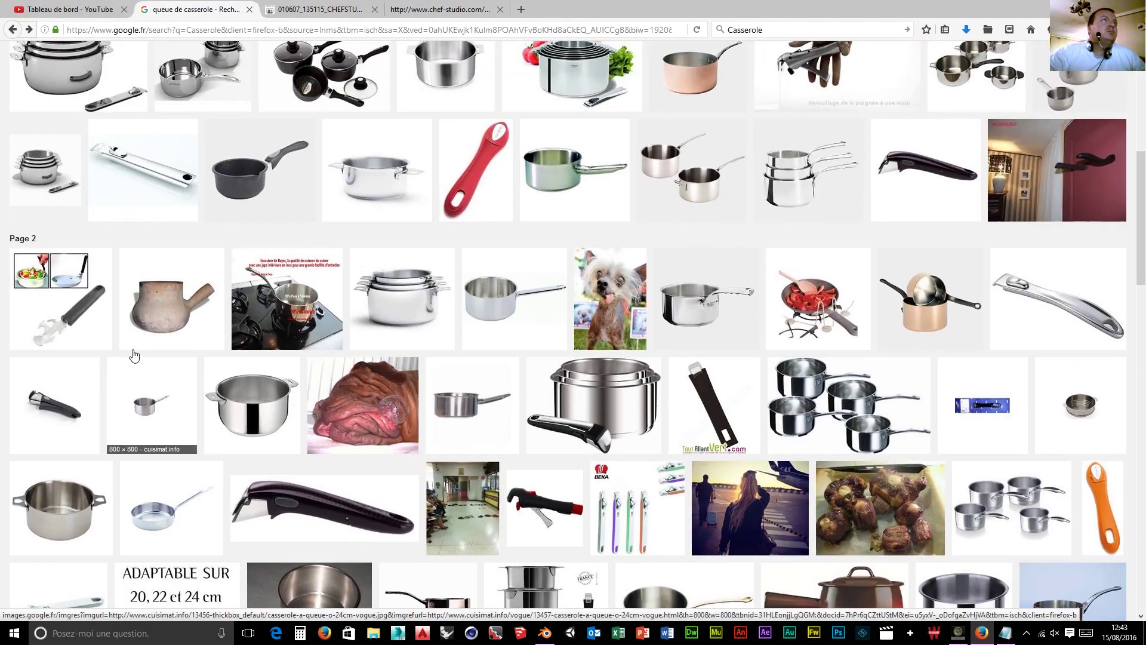
pyautogui.scroll(2, 744, 264)
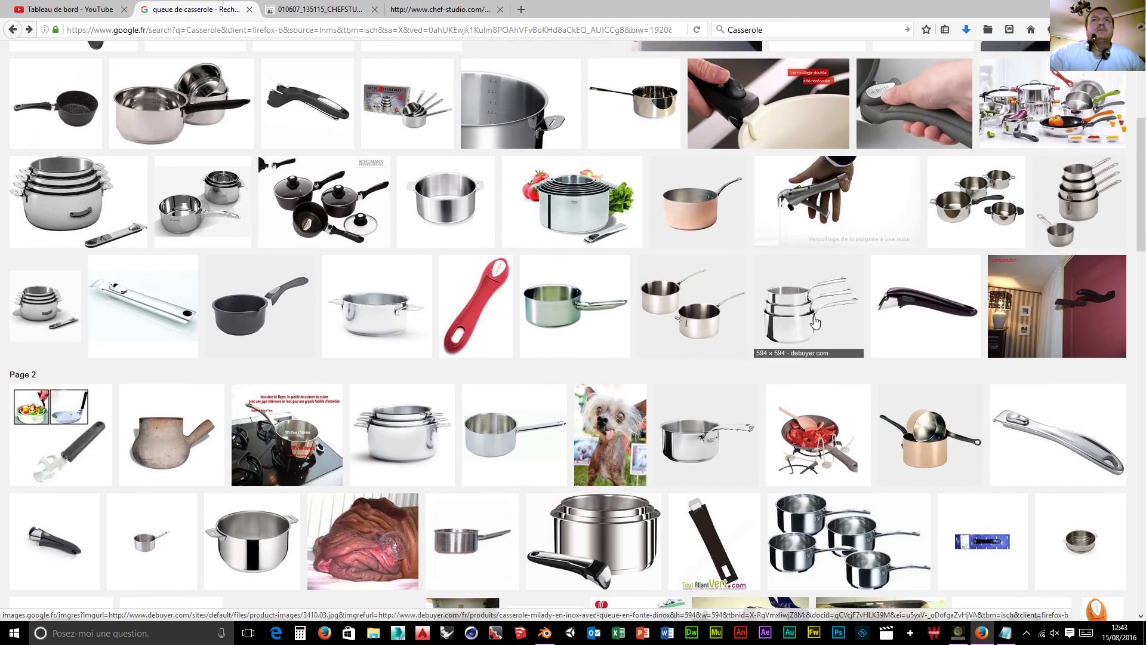
pyautogui.scroll(1, 249, 199)
pyautogui.scroll(4, 248, 198)
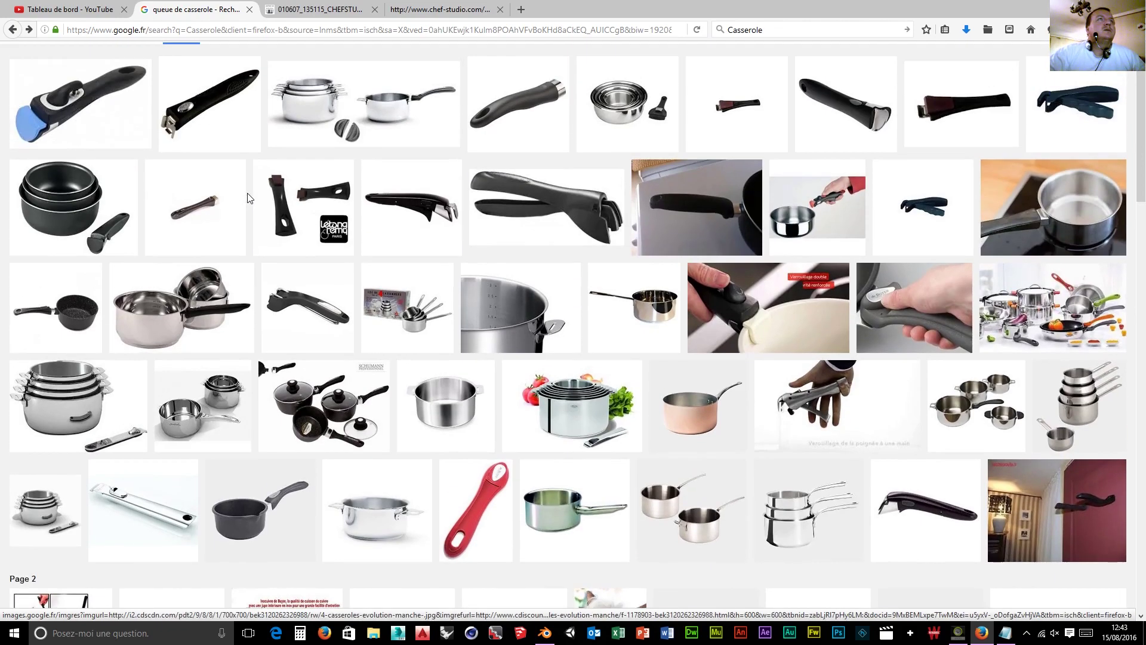
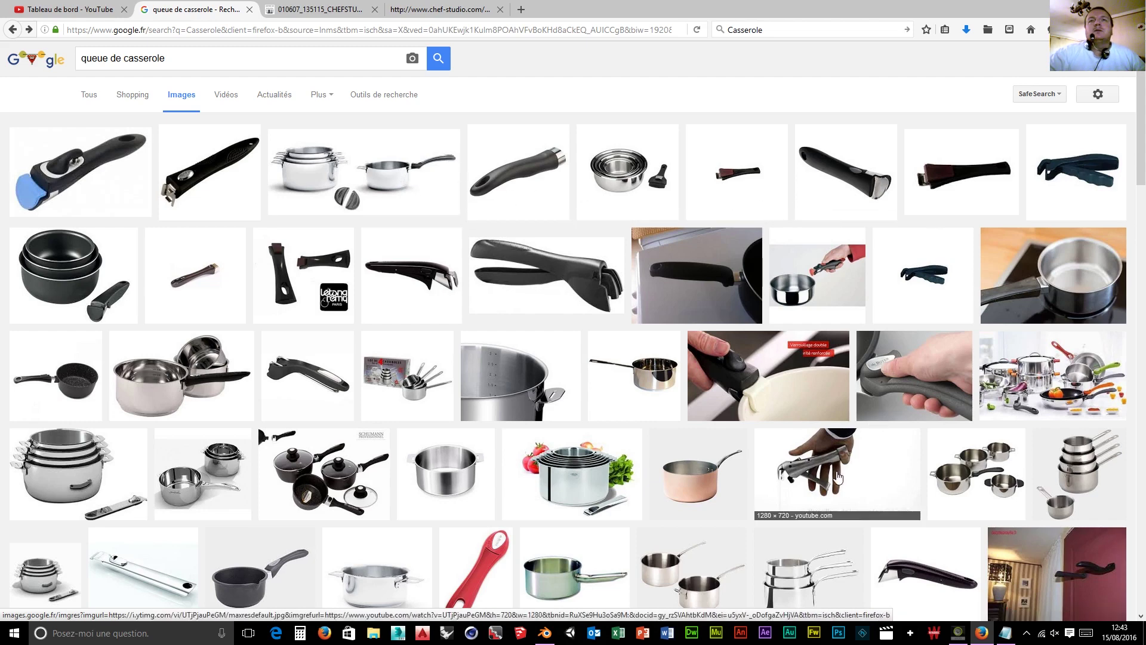
pyautogui.scroll(-2, 839, 472)
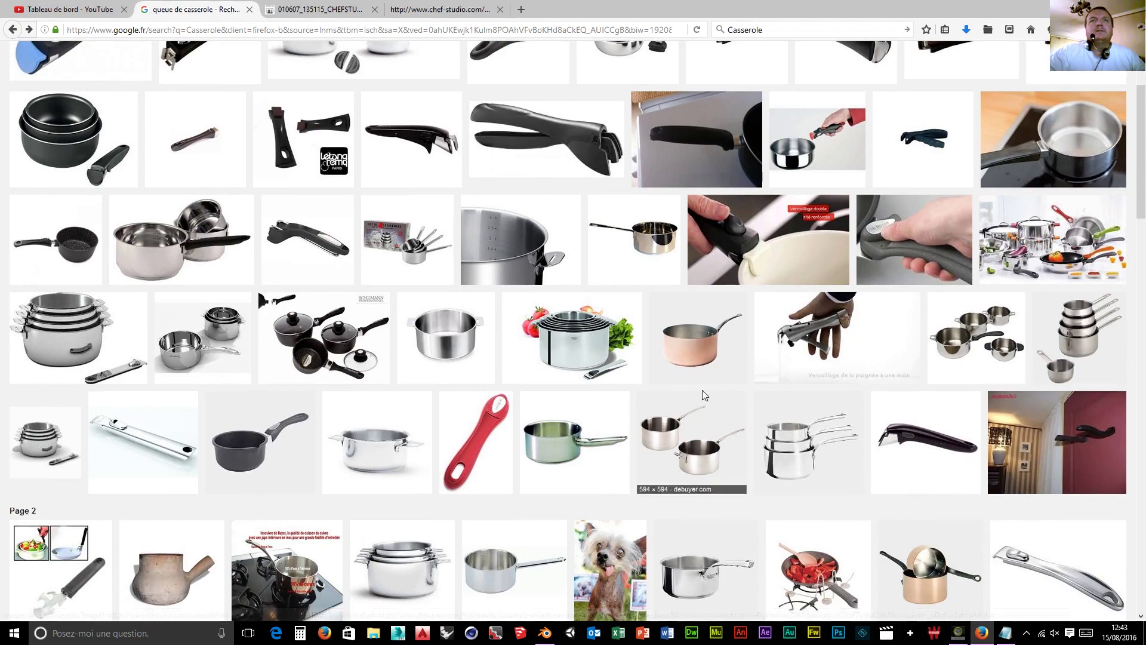
pyautogui.scroll(-6, 745, 449)
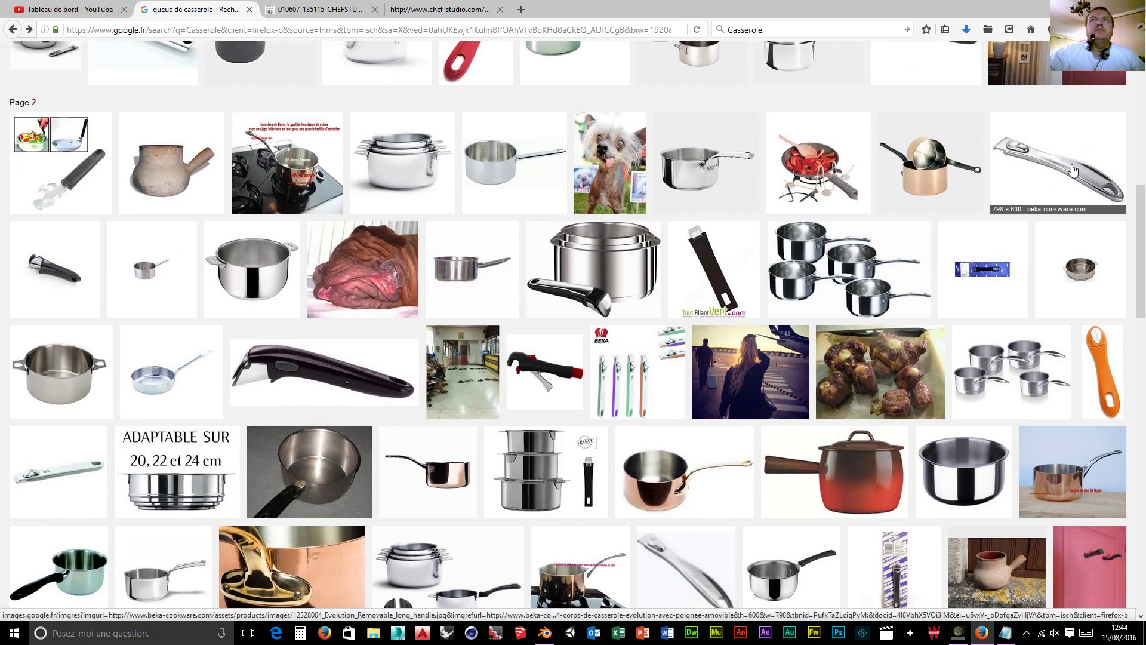
pyautogui.scroll(-2, 353, 328)
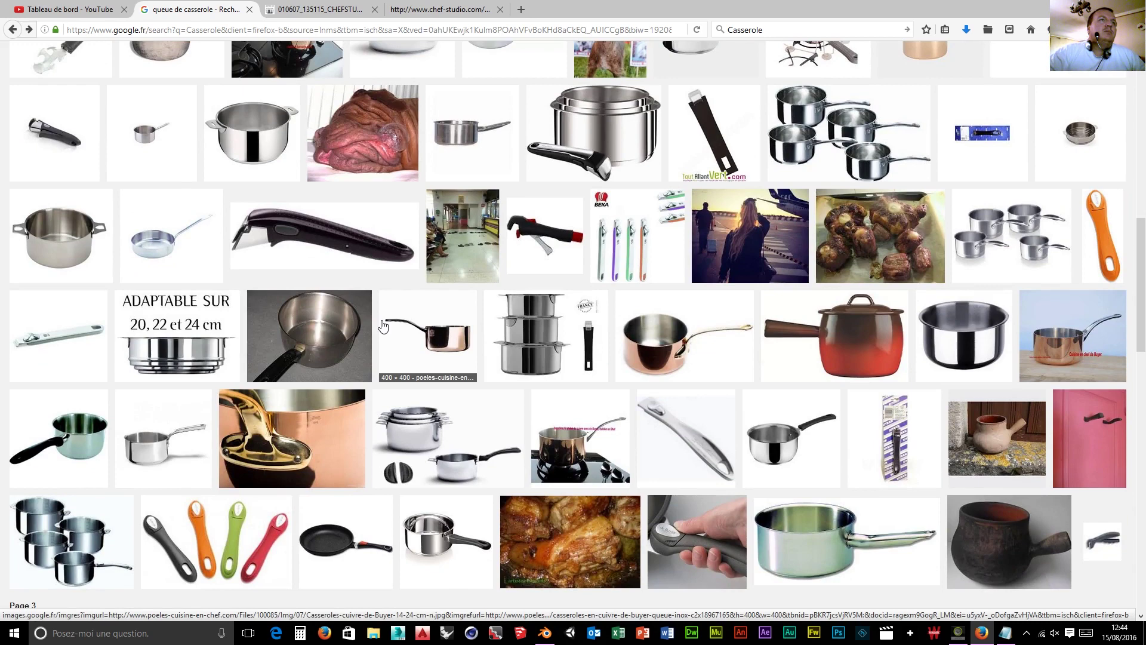
# - Open the side-view copper saucepan picture on its own and save it in the neo retro orange folder as Casseroles-cuivre-de-Buyer-14-24-cm-n
pyautogui.click(420, 341)
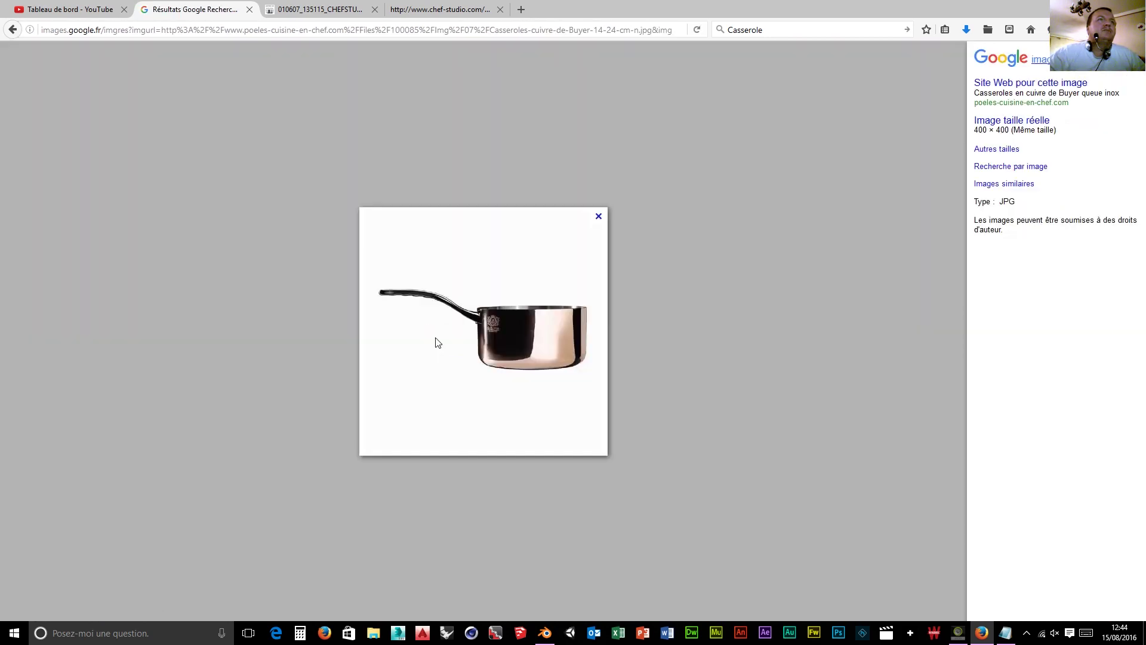
pyautogui.rightClick(473, 326)
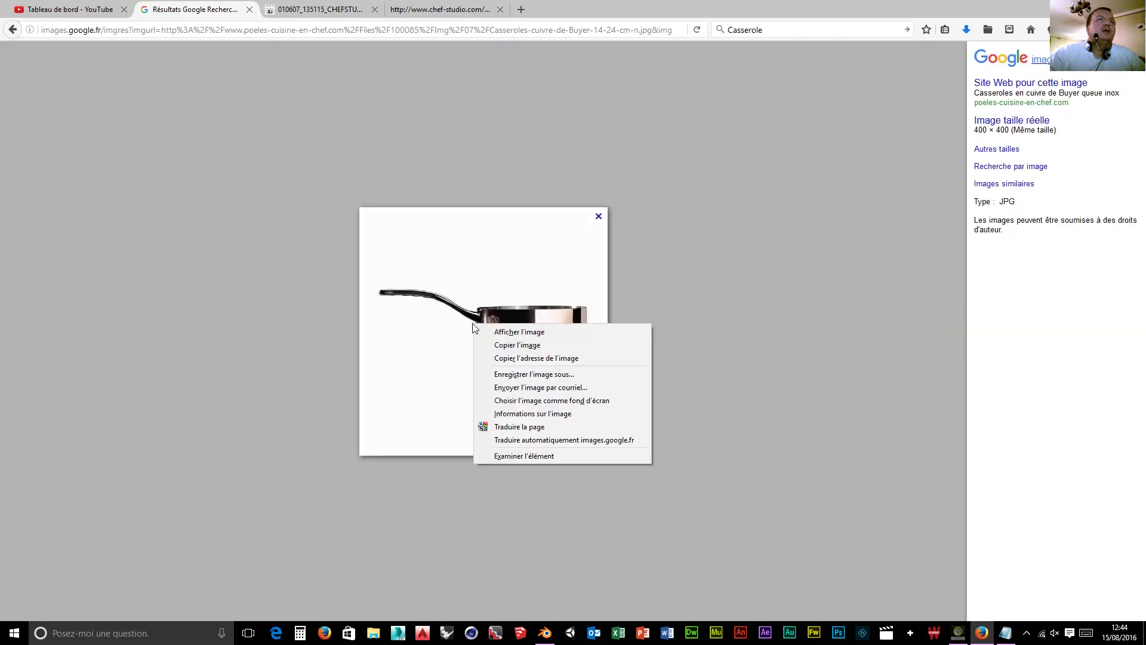
pyautogui.click(517, 333)
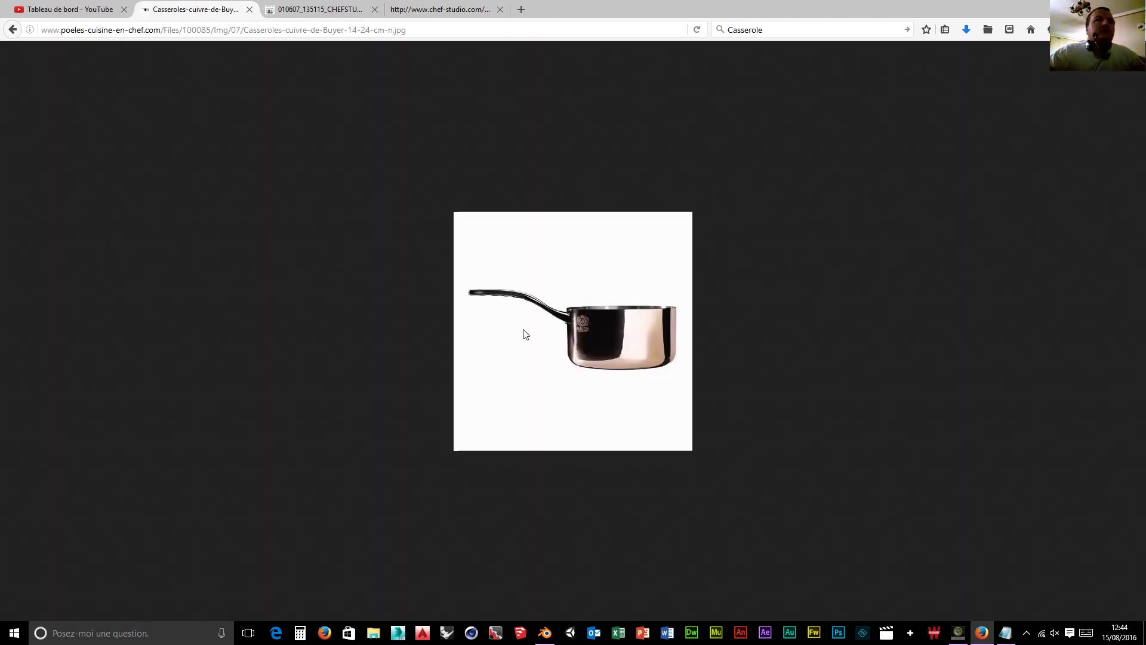
pyautogui.rightClick(525, 331)
pyautogui.click(583, 370)
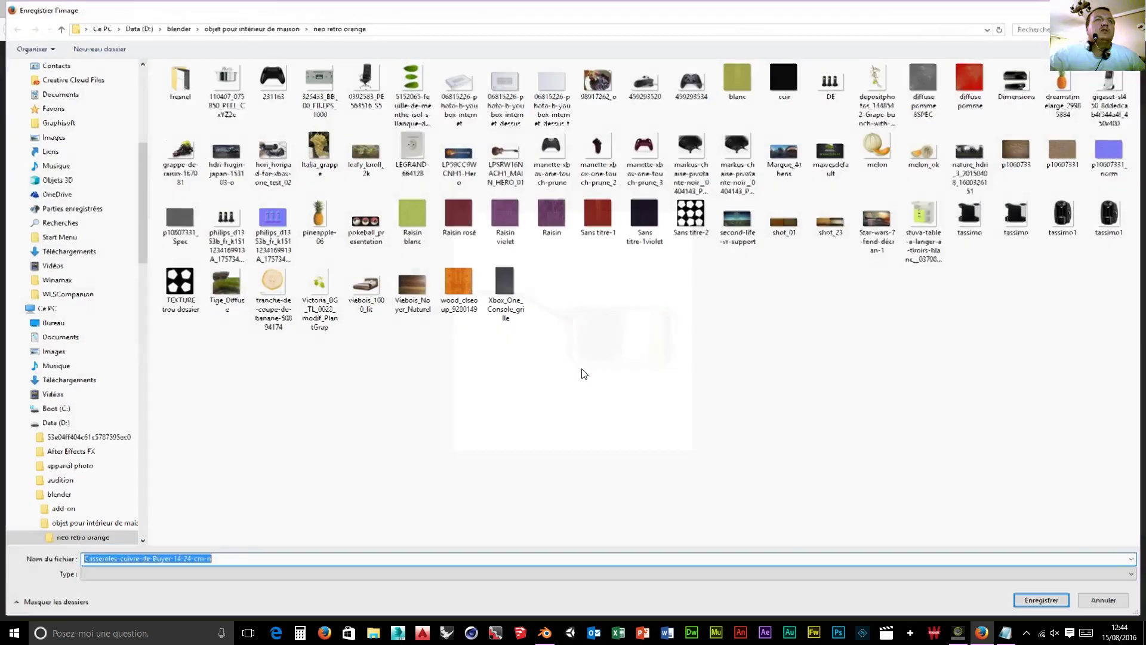
pyautogui.click(1043, 601)
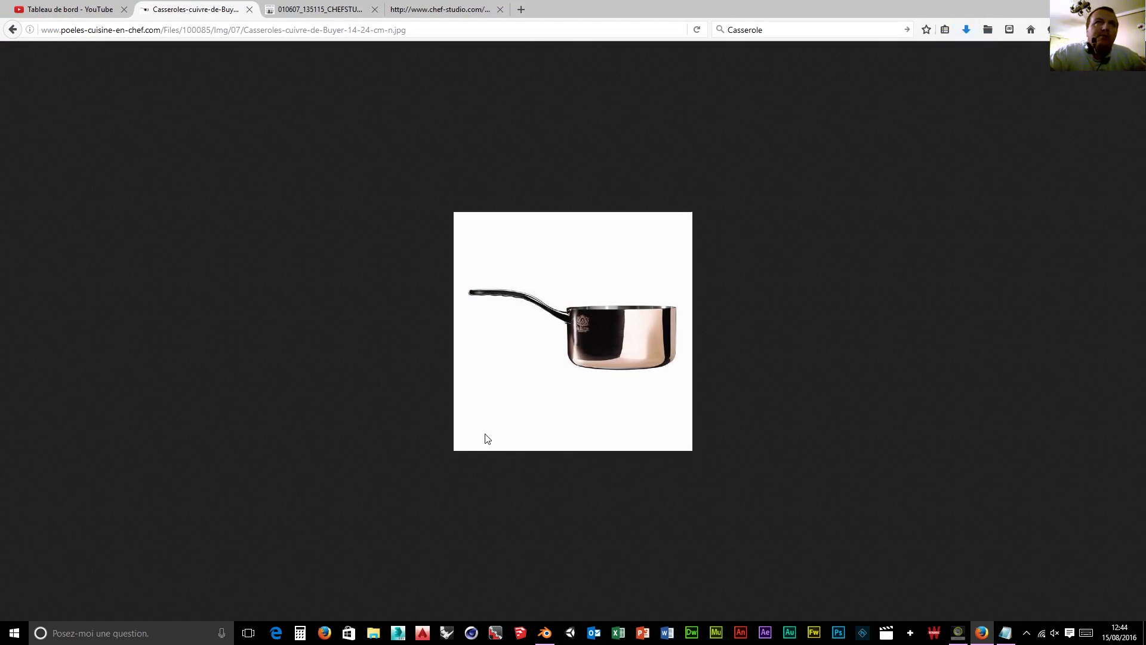
# - Switch to Photoshop and create a new document 2000 by 2000 pixels
pyautogui.click(840, 636)
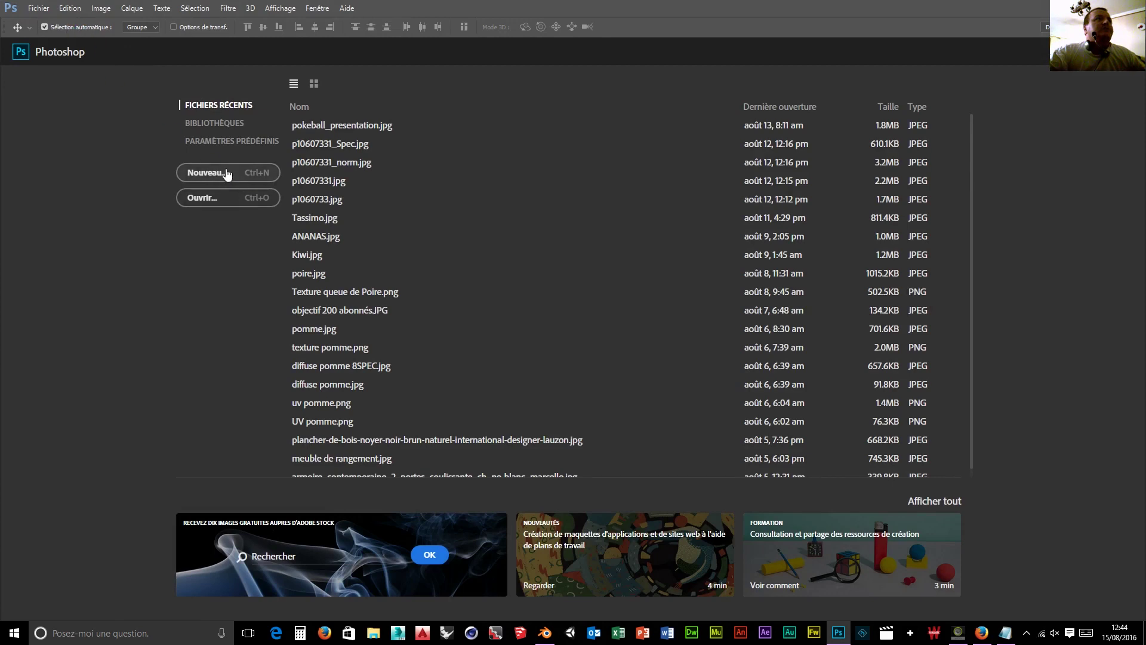
pyautogui.click(227, 174)
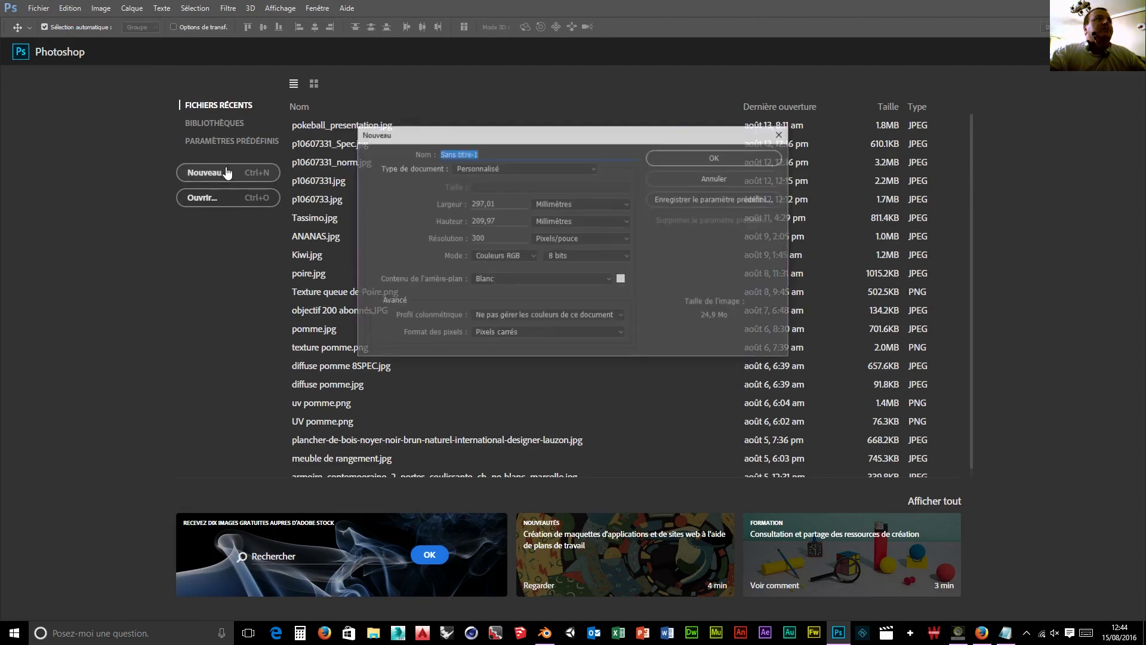
pyautogui.moveTo(471, 204); pyautogui.dragTo(496, 204)
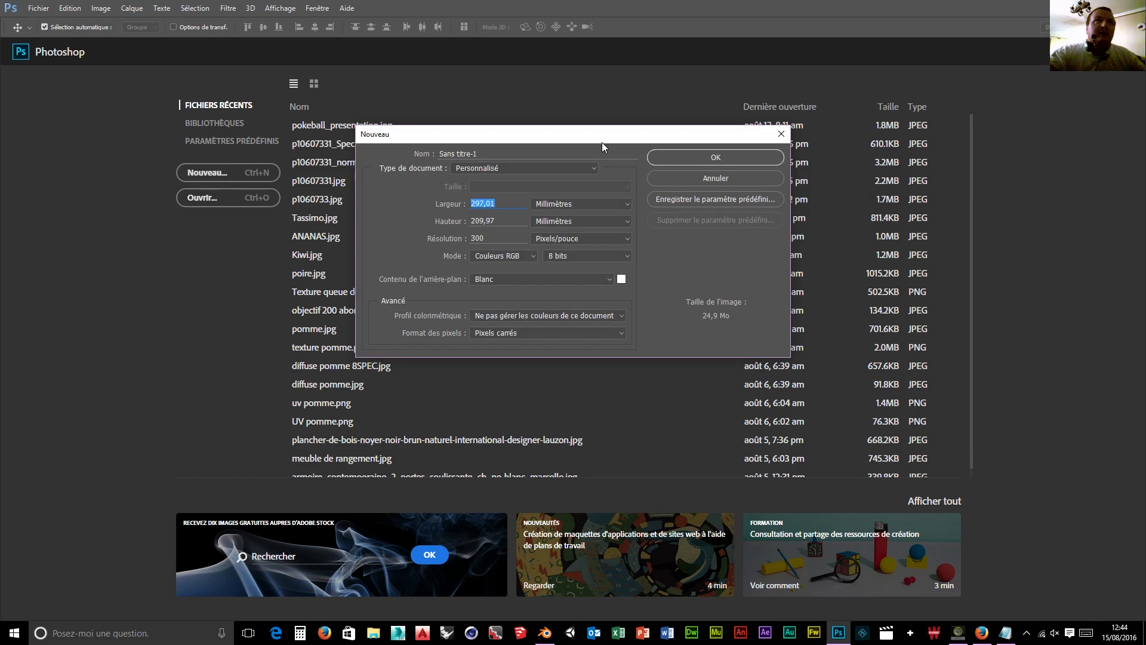
pyautogui.click(596, 204)
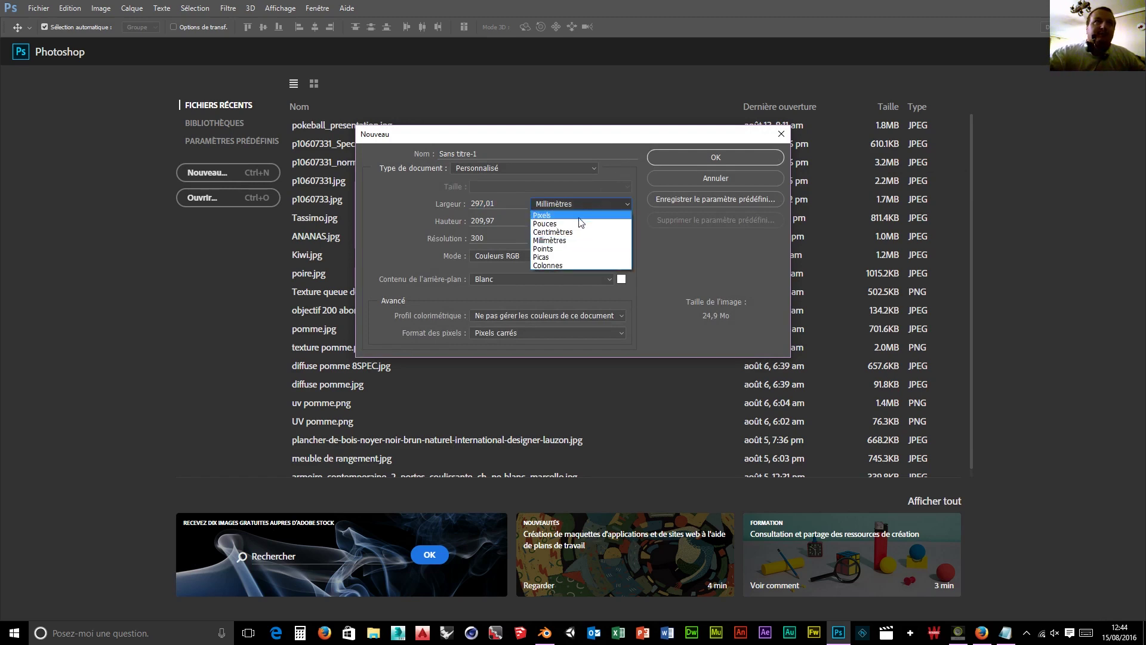
pyautogui.click(580, 217)
pyautogui.write('2000')
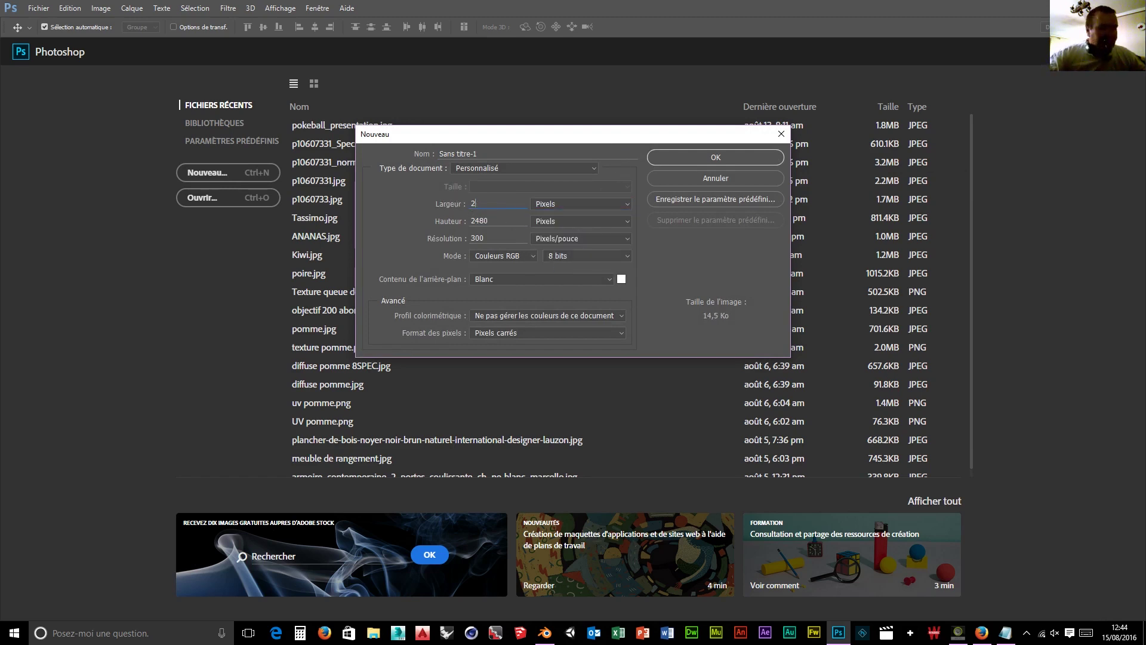
pyautogui.press('Tab')
pyautogui.write('0')
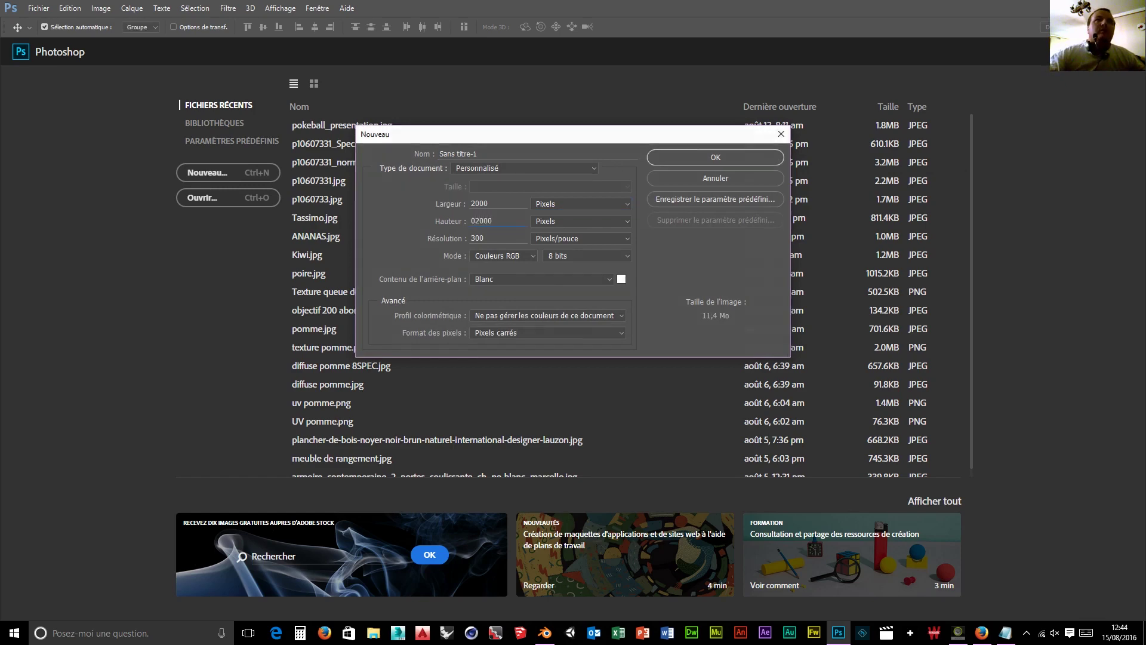
pyautogui.write('2000')
pyautogui.press('Return')
# - Set the foreground colour to black (#000000) and accept white (#ffffff) as the background colour
pyautogui.click(7, 400)
pyautogui.click(745, 266)
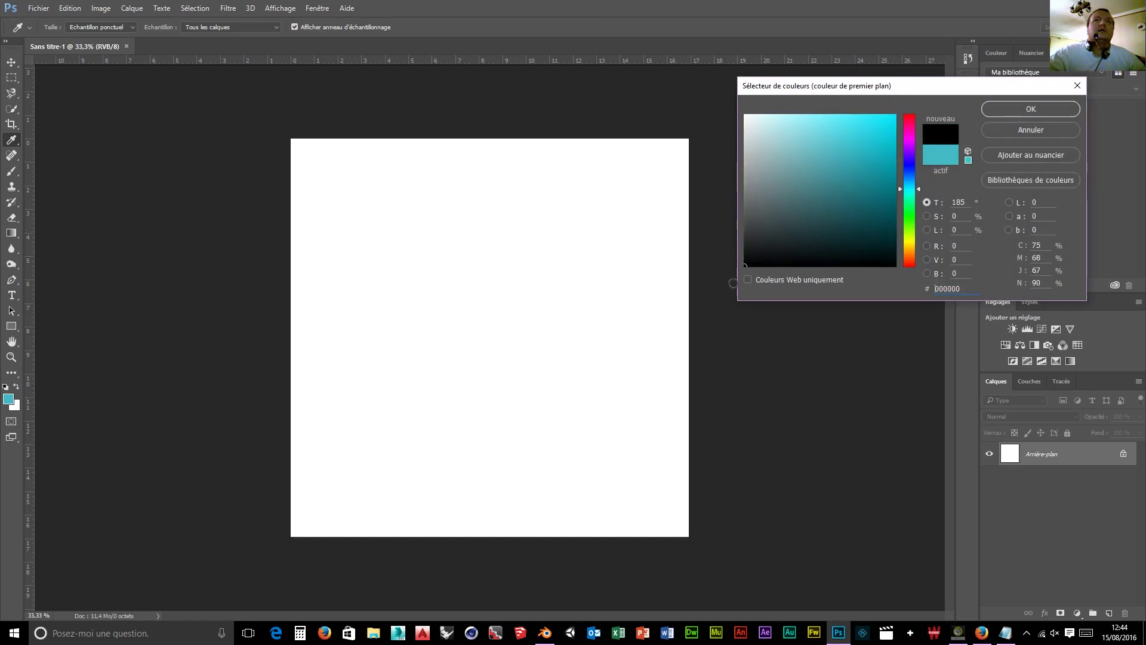
pyautogui.click(1015, 110)
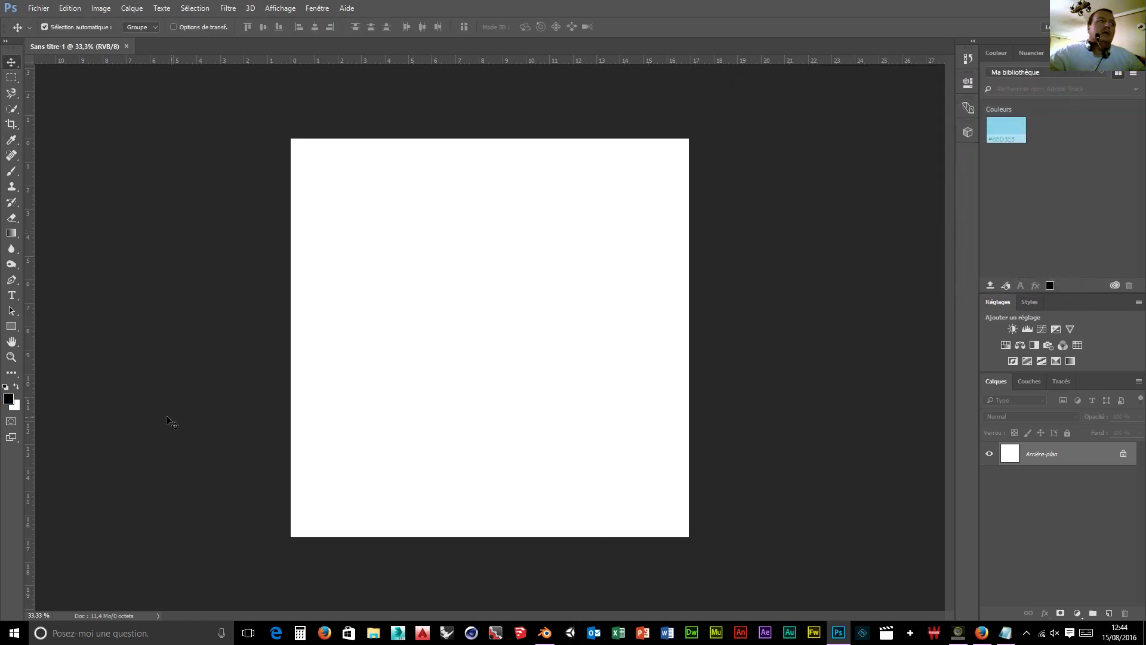
pyautogui.click(15, 405)
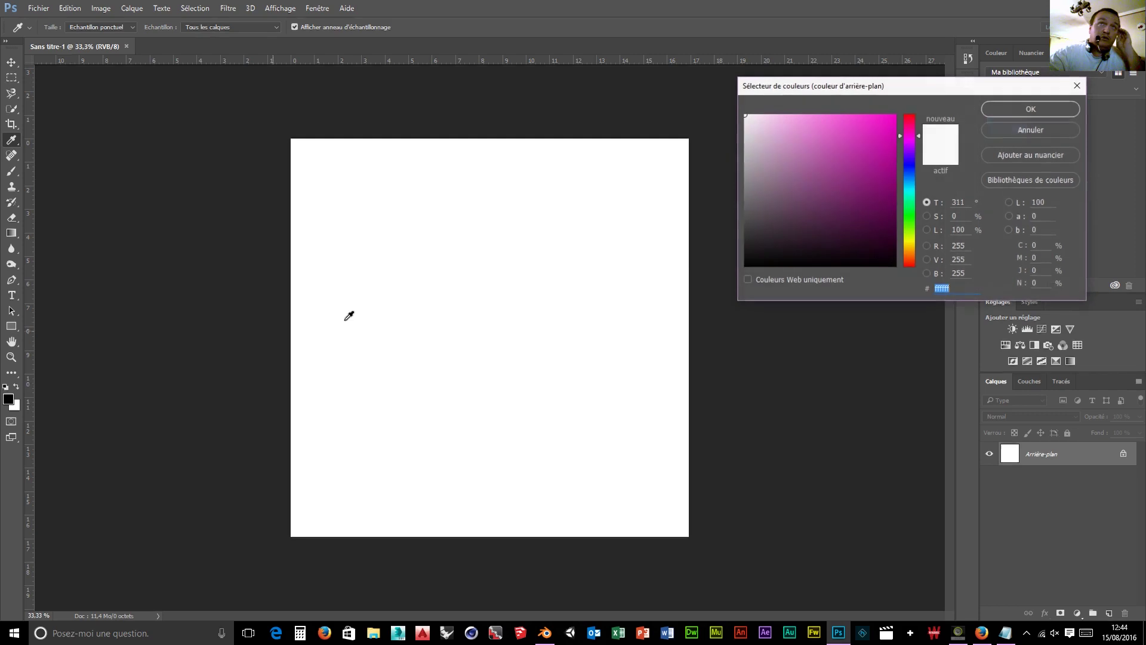
pyautogui.click(1036, 110)
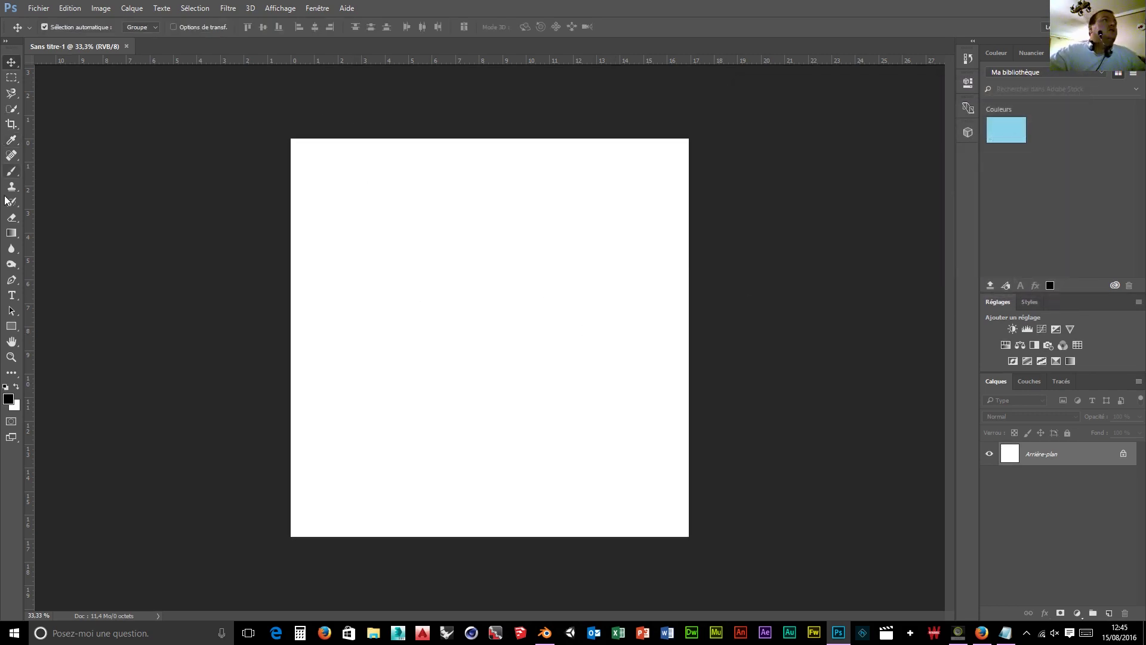
# - Apply the Add Noise filter to the white background with an amount of 80.75 %, Gaussian distribution and monochromatic noise
pyautogui.click(228, 8)
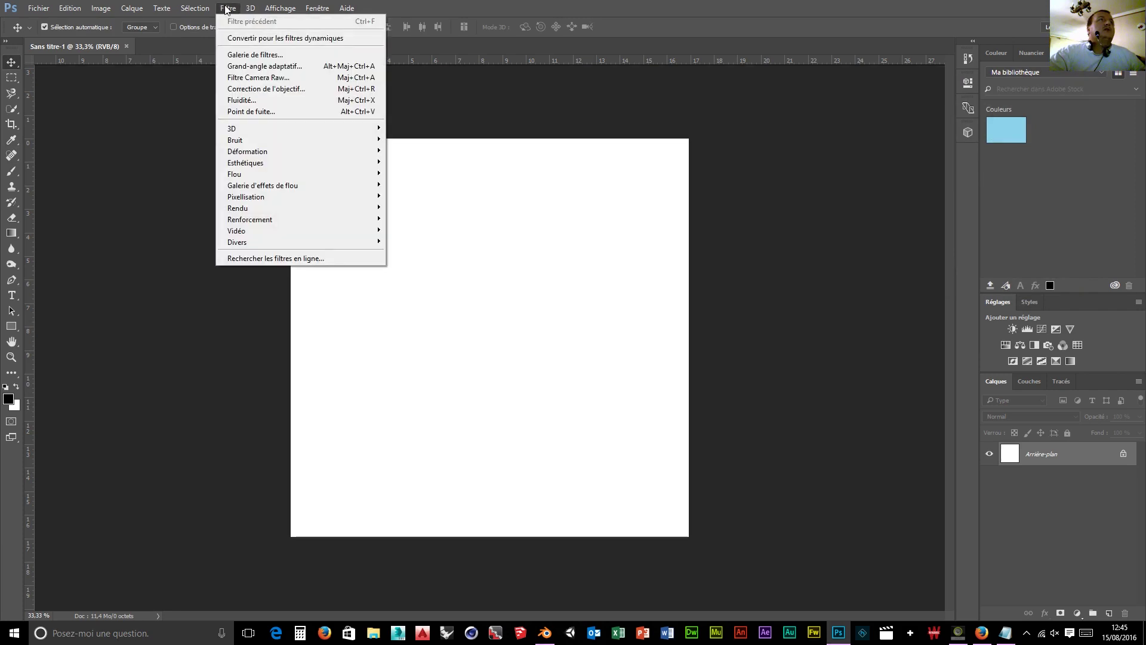
pyautogui.moveTo(239, 141)
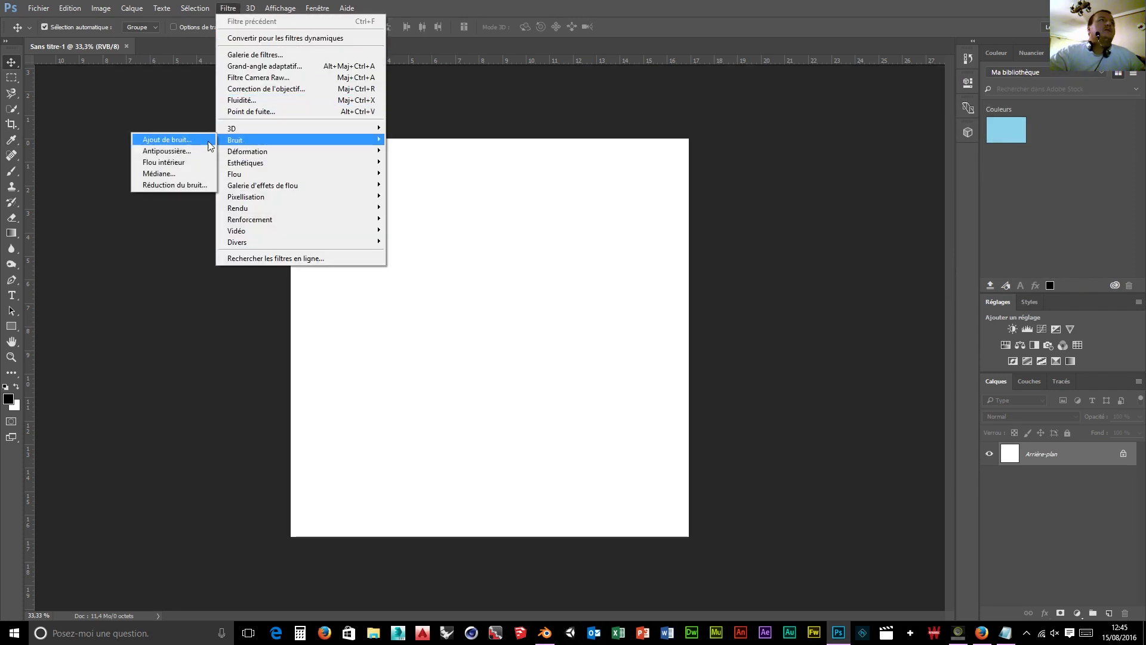
pyautogui.click(199, 145)
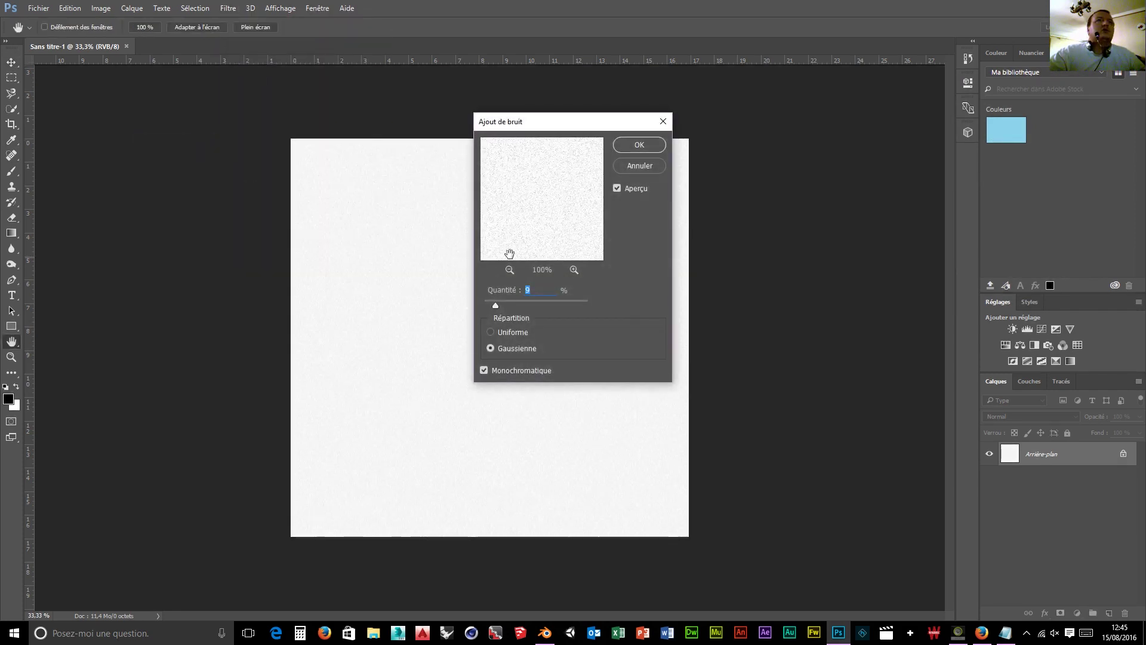
pyautogui.moveTo(495, 304); pyautogui.dragTo(539, 303)
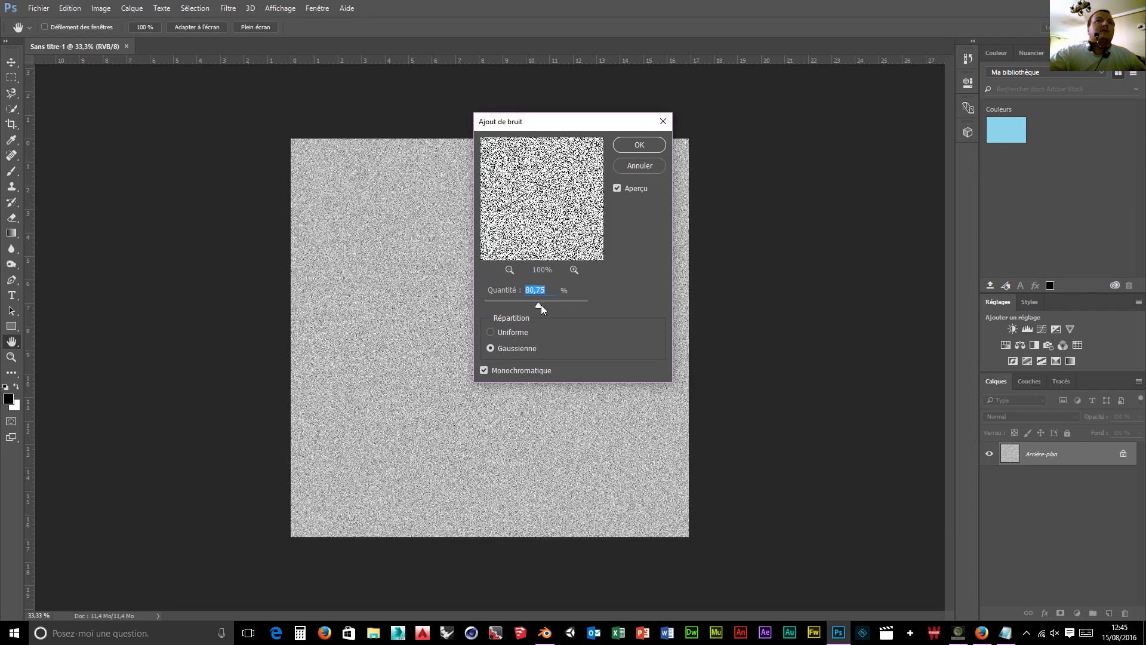
pyautogui.click(634, 145)
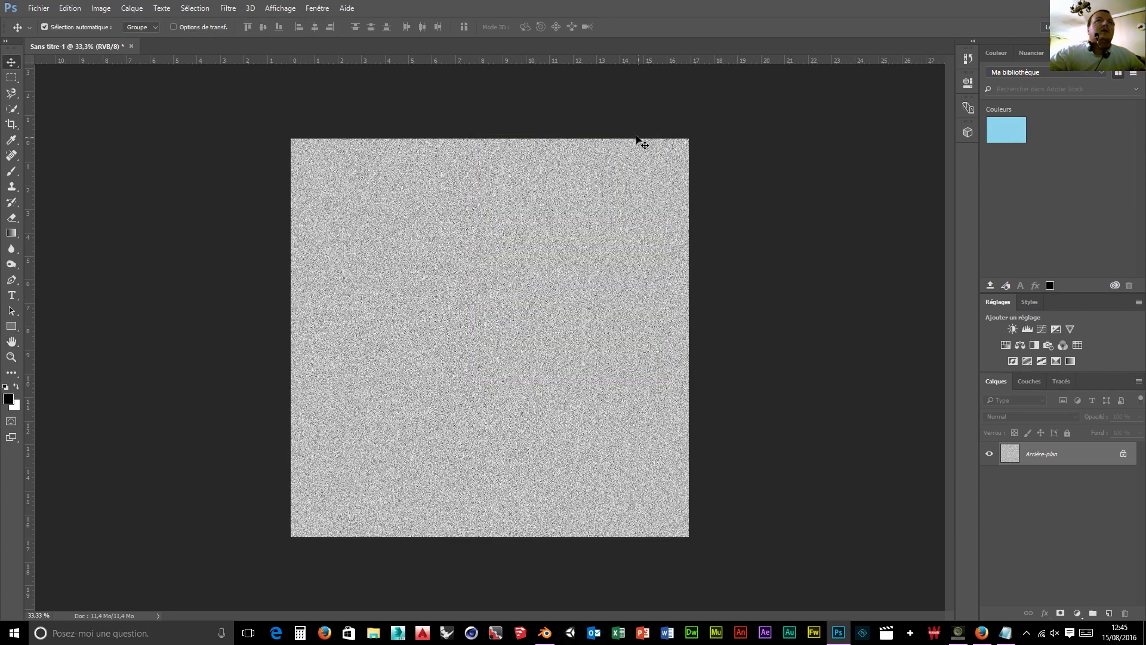
# - Apply a Motion Blur to the noise with an angle of 0° and a distance of 24 pixels
pyautogui.click(230, 9)
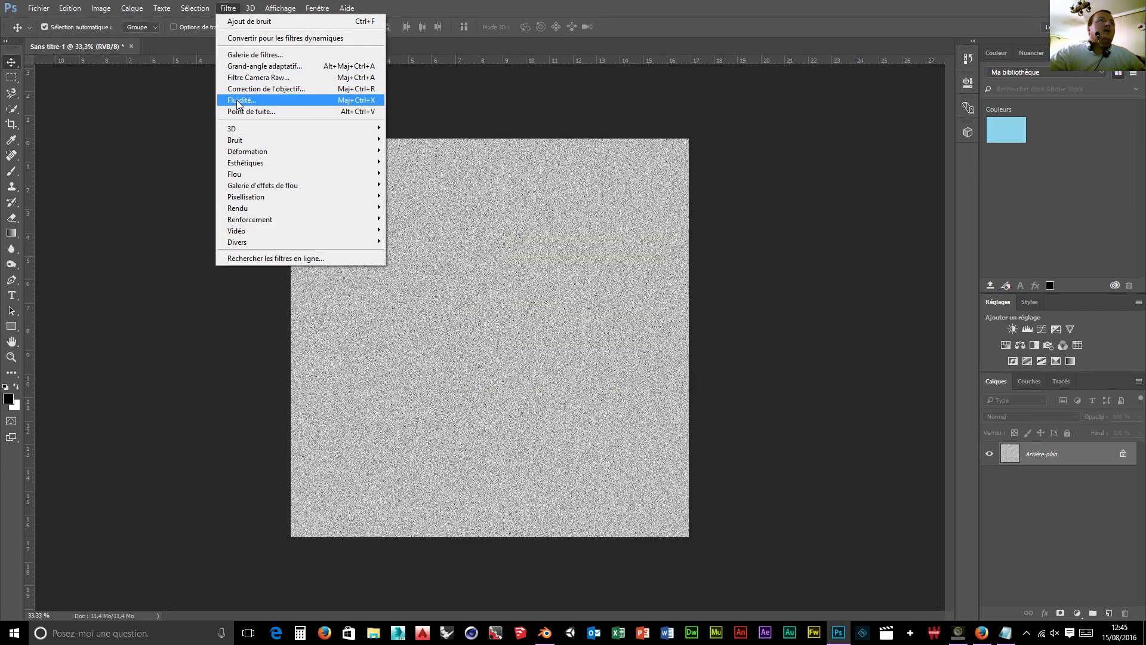
pyautogui.moveTo(246, 175)
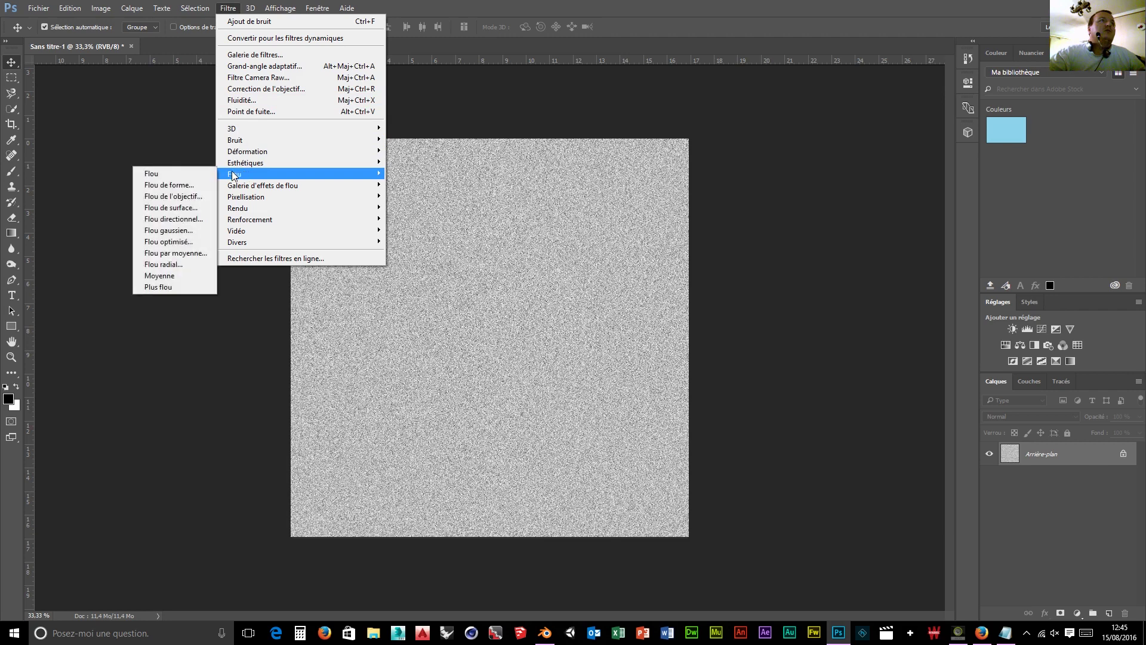
pyautogui.click(179, 219)
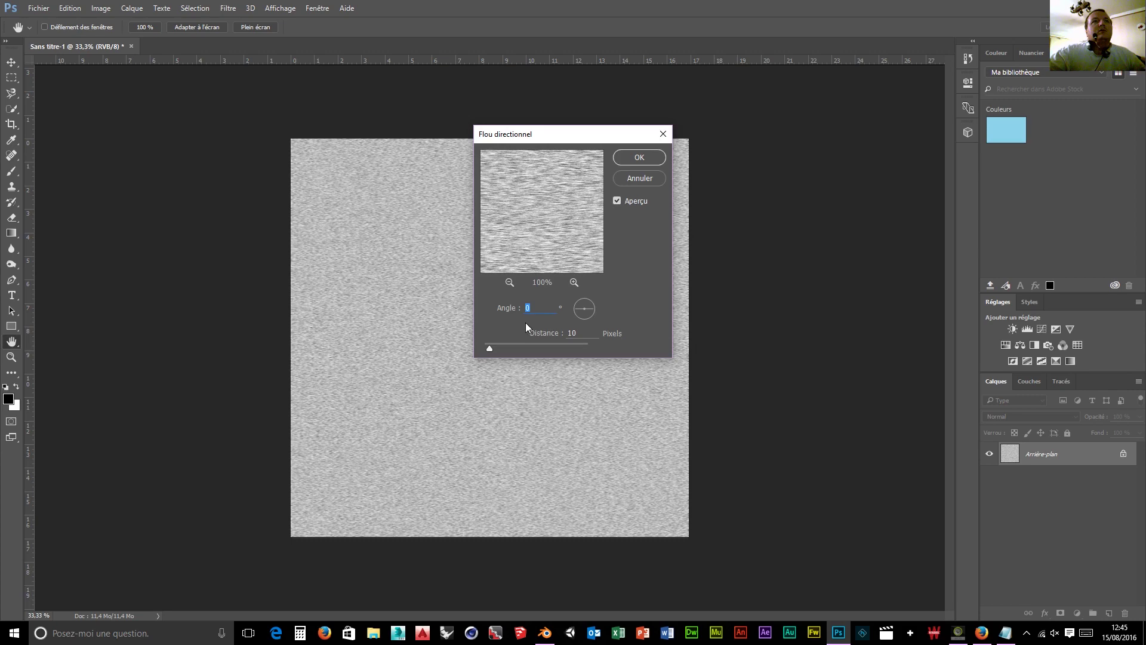
pyautogui.moveTo(489, 349); pyautogui.dragTo(497, 350)
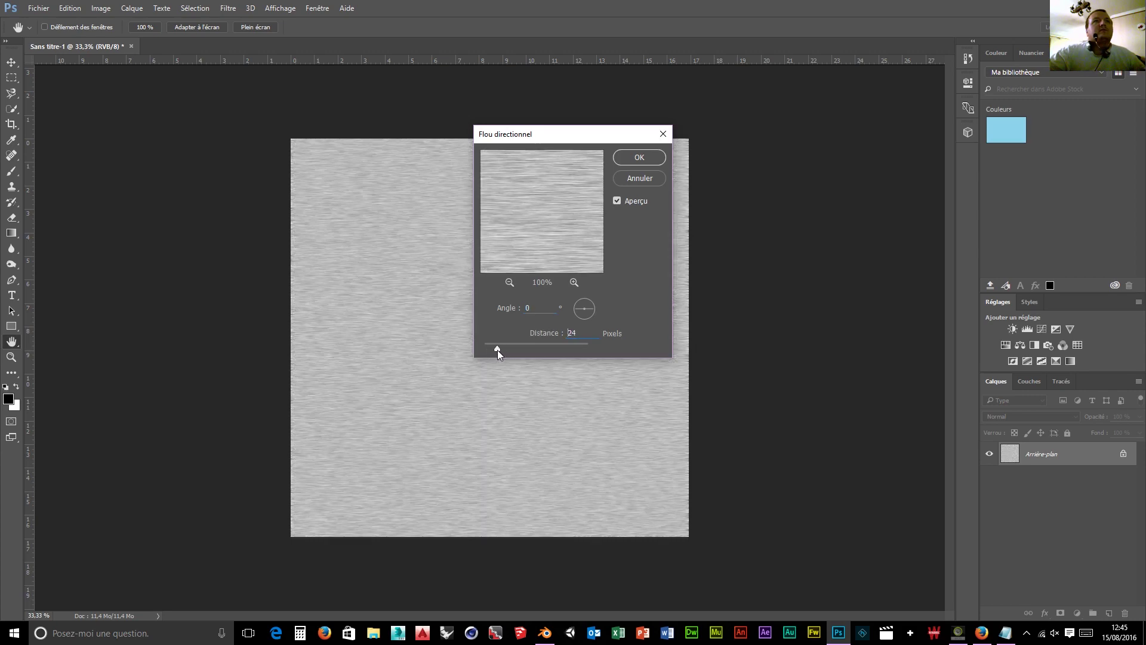
pyautogui.click(640, 157)
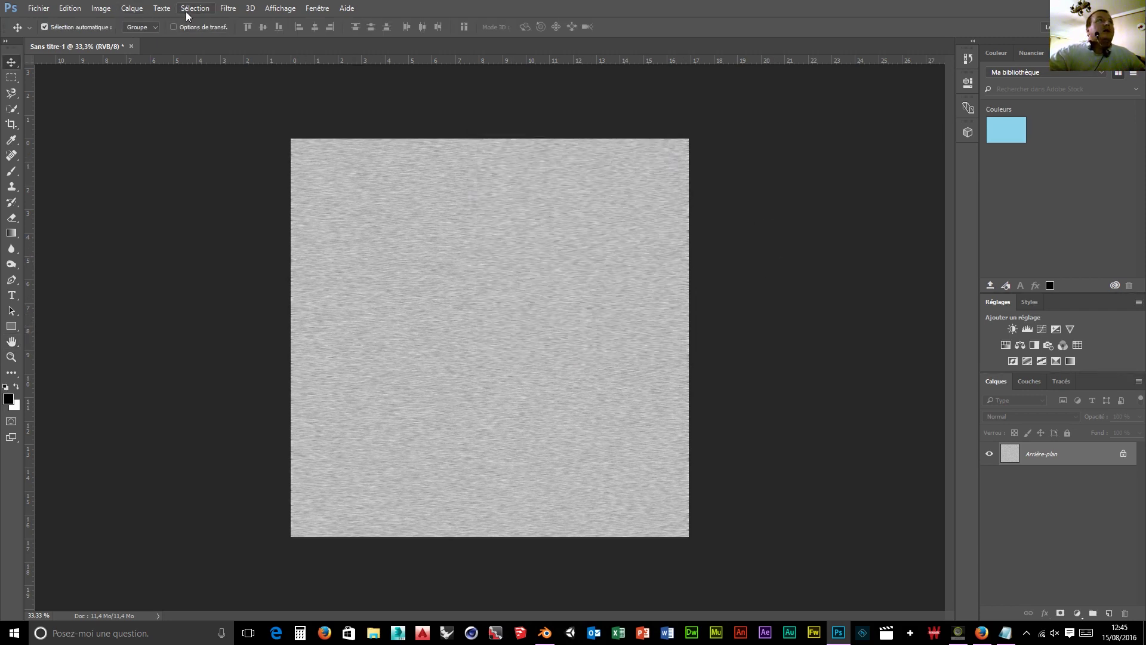
# - Adjust the image's RGB Levels with input values of 77 for shadows, 0,53 for midtones and 236 for highlights
pyautogui.click(99, 10)
pyautogui.moveTo(110, 38)
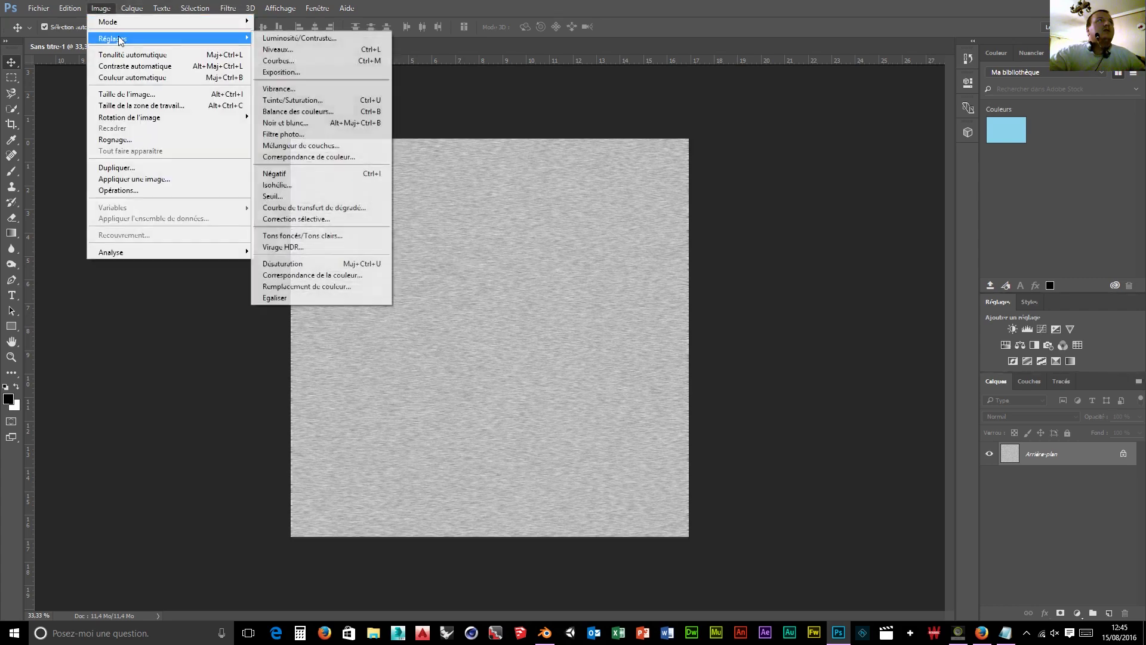
pyautogui.click(277, 50)
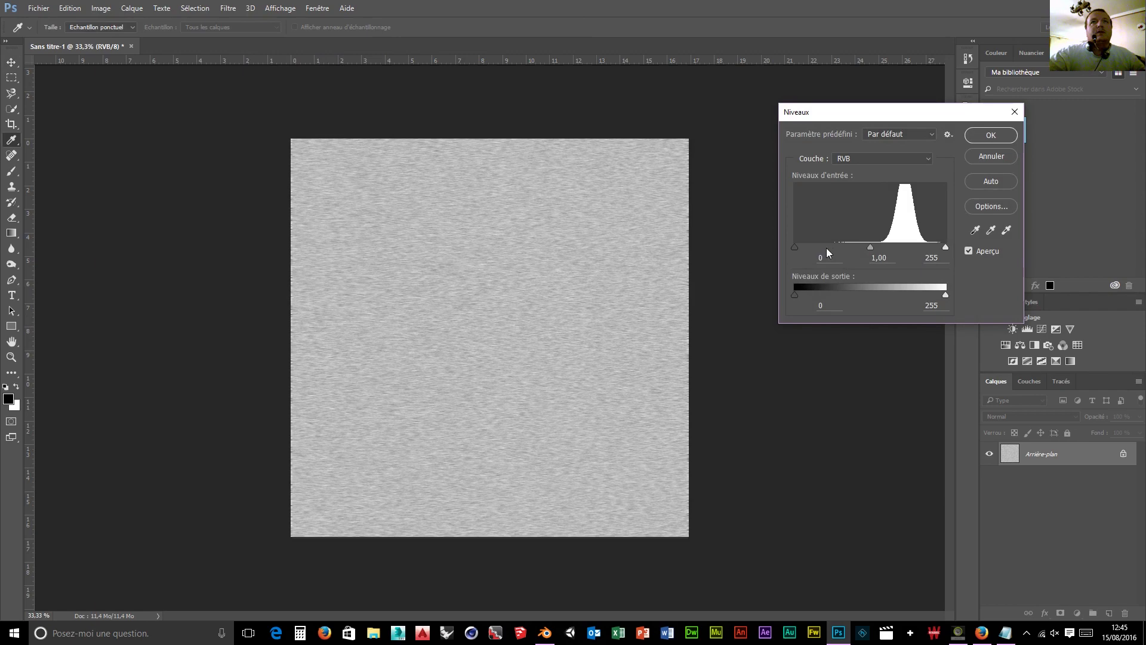
pyautogui.moveTo(797, 247); pyautogui.dragTo(840, 250)
pyautogui.moveTo(946, 247); pyautogui.dragTo(905, 248)
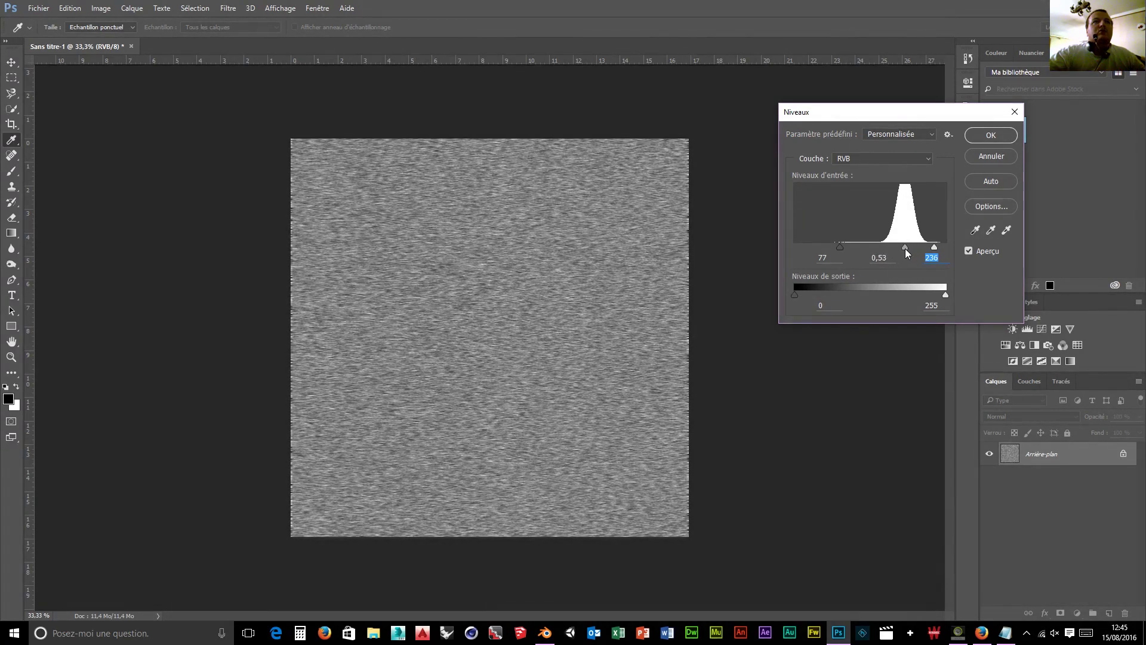
pyautogui.click(990, 135)
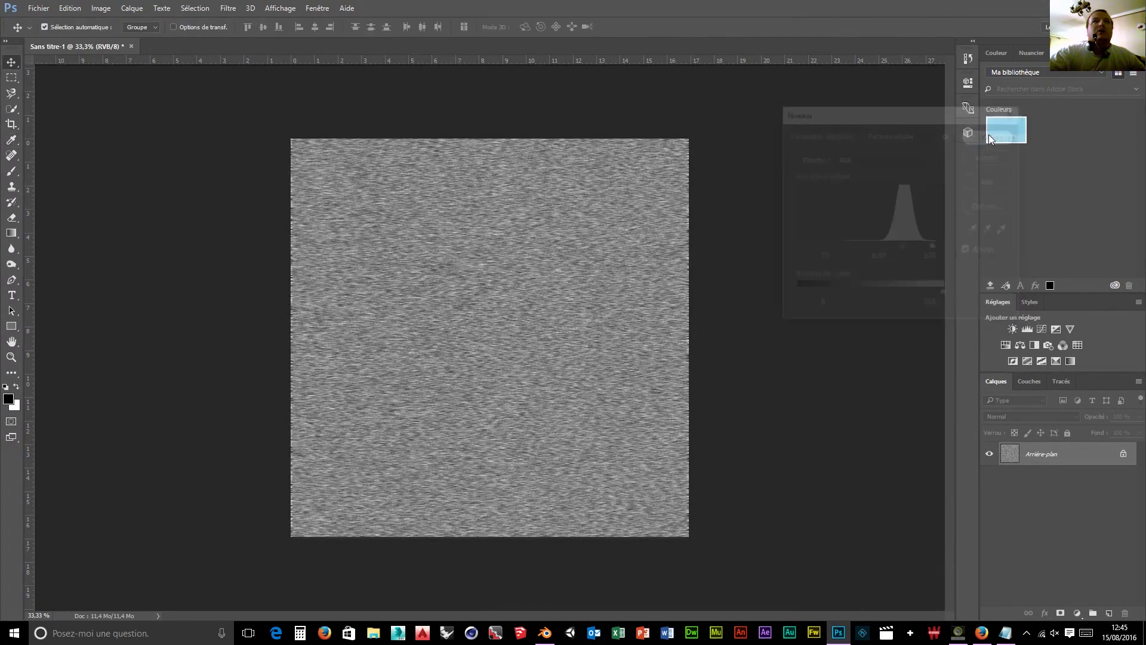
# - Apply a second Motion Blur to the streaked texture at 0° with a distance of 190 pixels
pyautogui.click(228, 7)
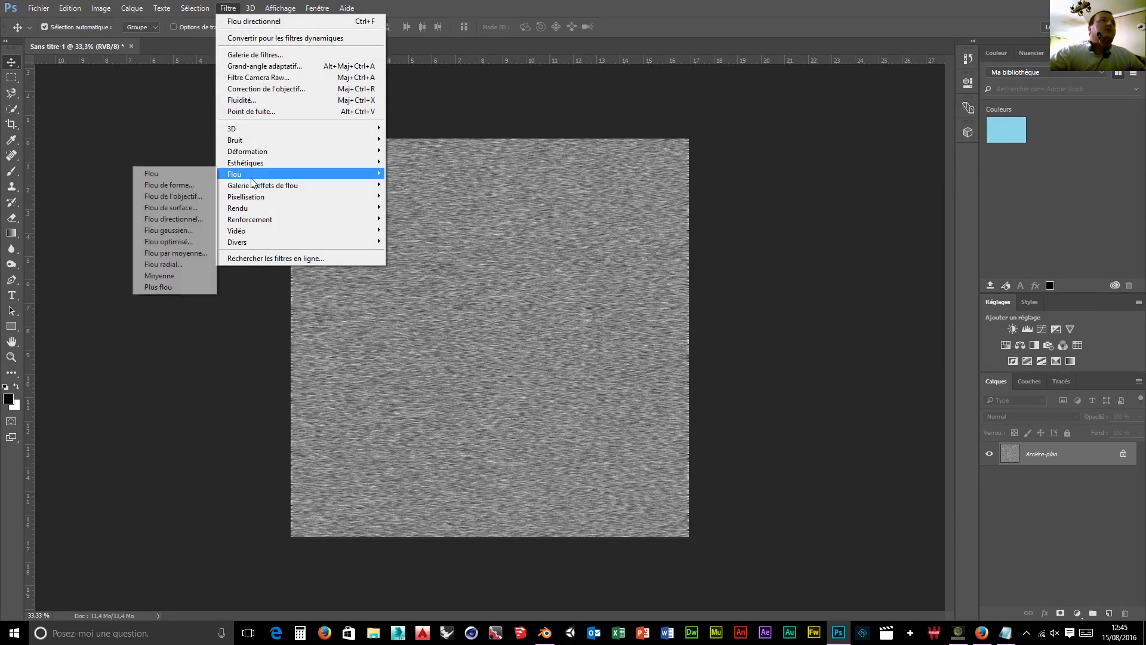
pyautogui.click(178, 220)
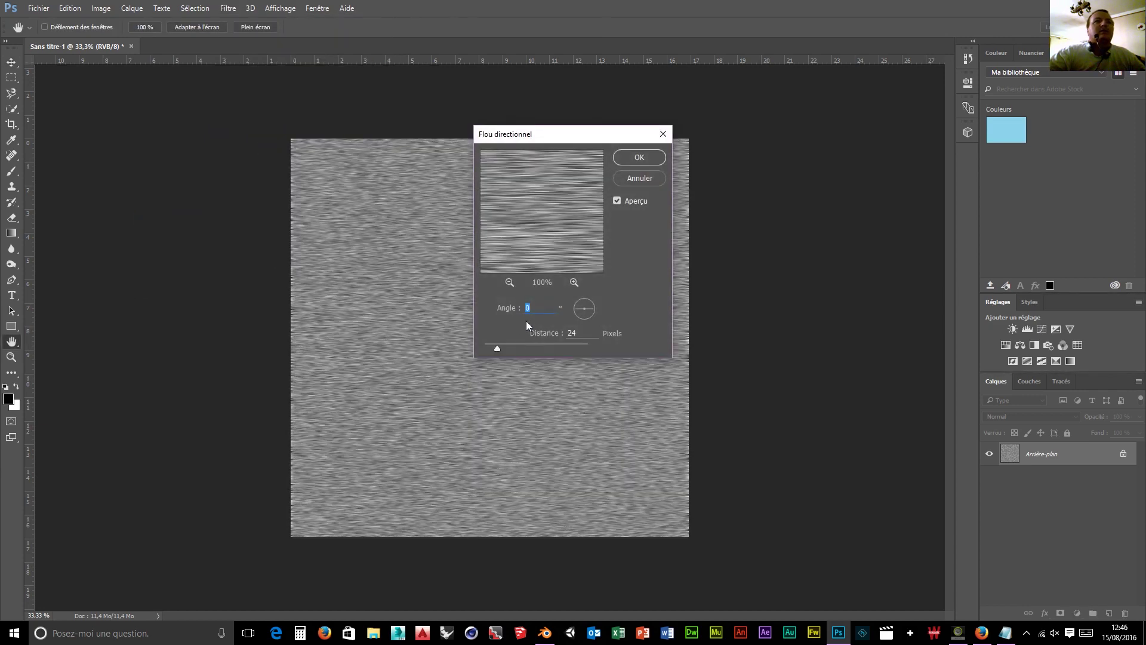
pyautogui.moveTo(498, 348); pyautogui.dragTo(522, 350)
pyautogui.click(582, 332)
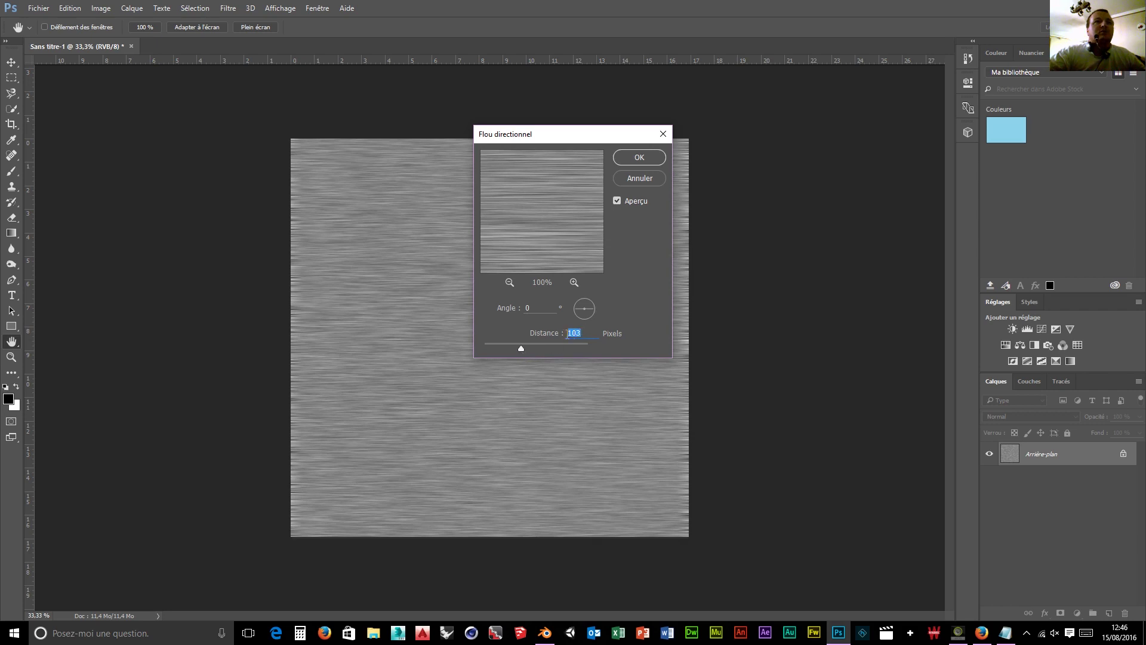
pyautogui.write('190')
pyautogui.press('Return')
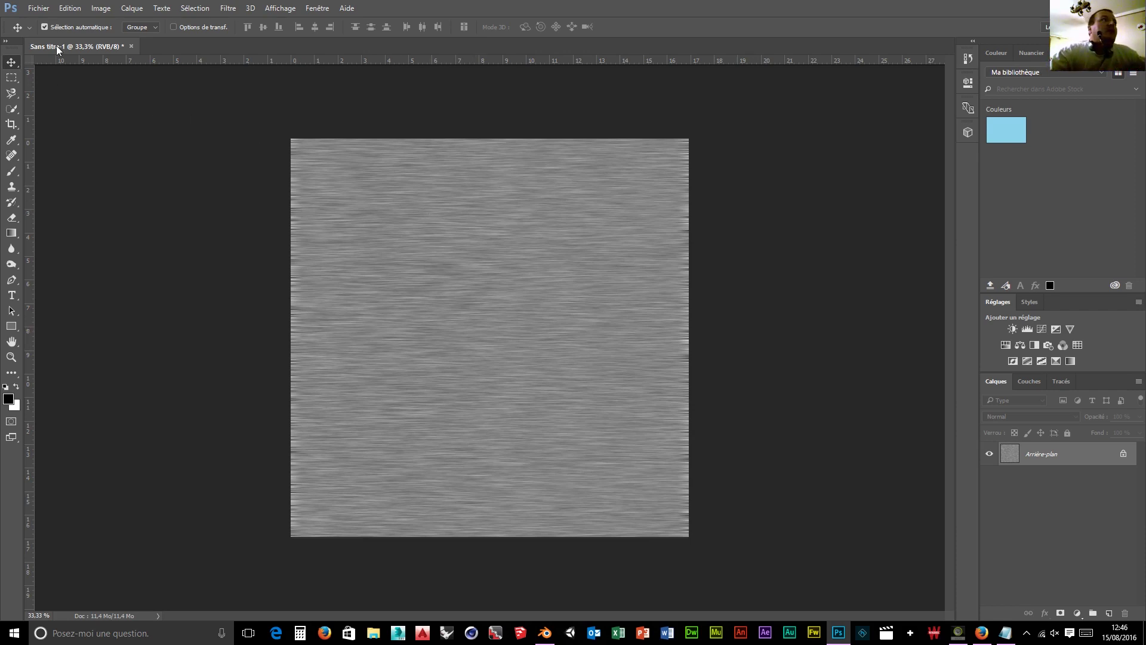
# - Save the image as the JPEG "texture métal" in the neo retro orange folder, with quality 12 (Maximum)
pyautogui.click(39, 9)
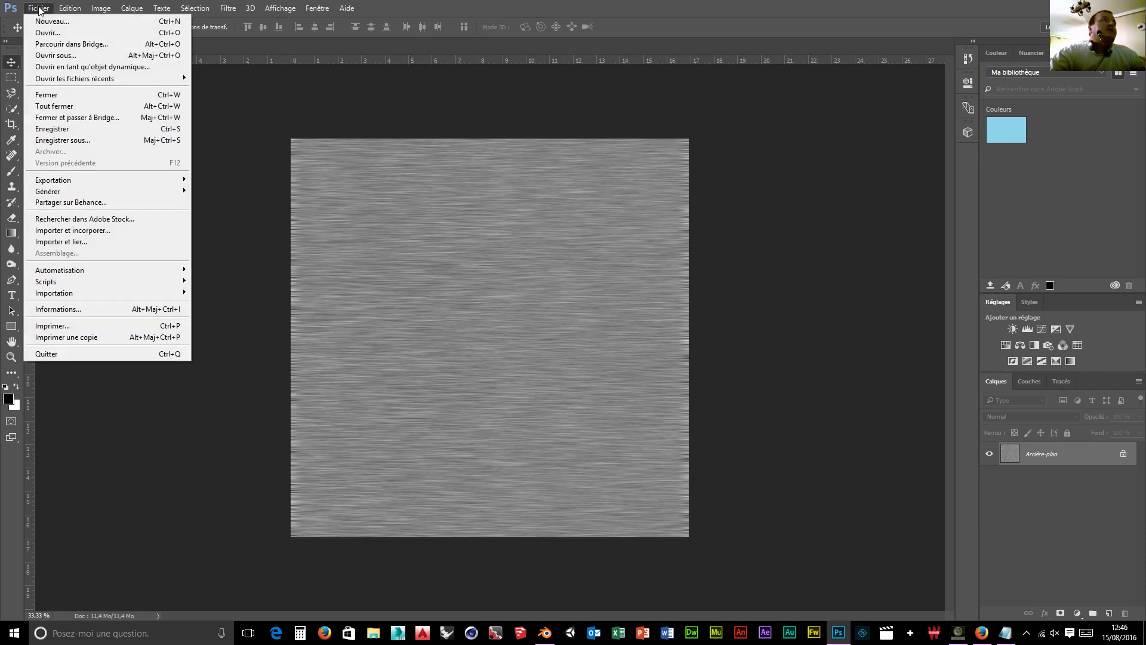
pyautogui.click(60, 141)
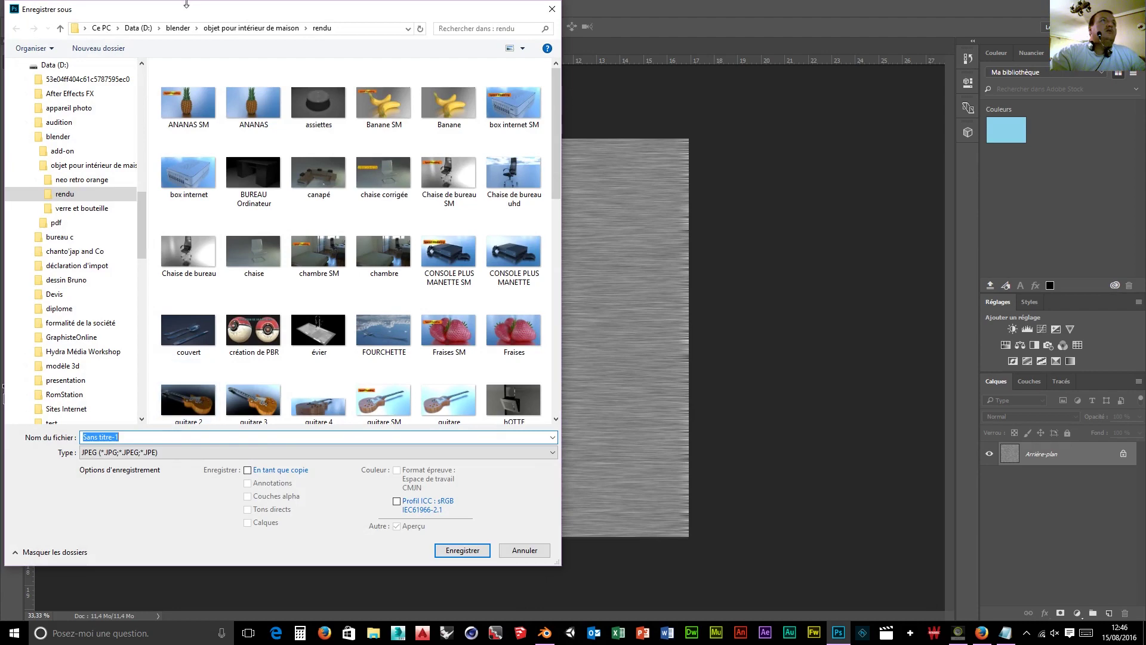
pyautogui.click(225, 30)
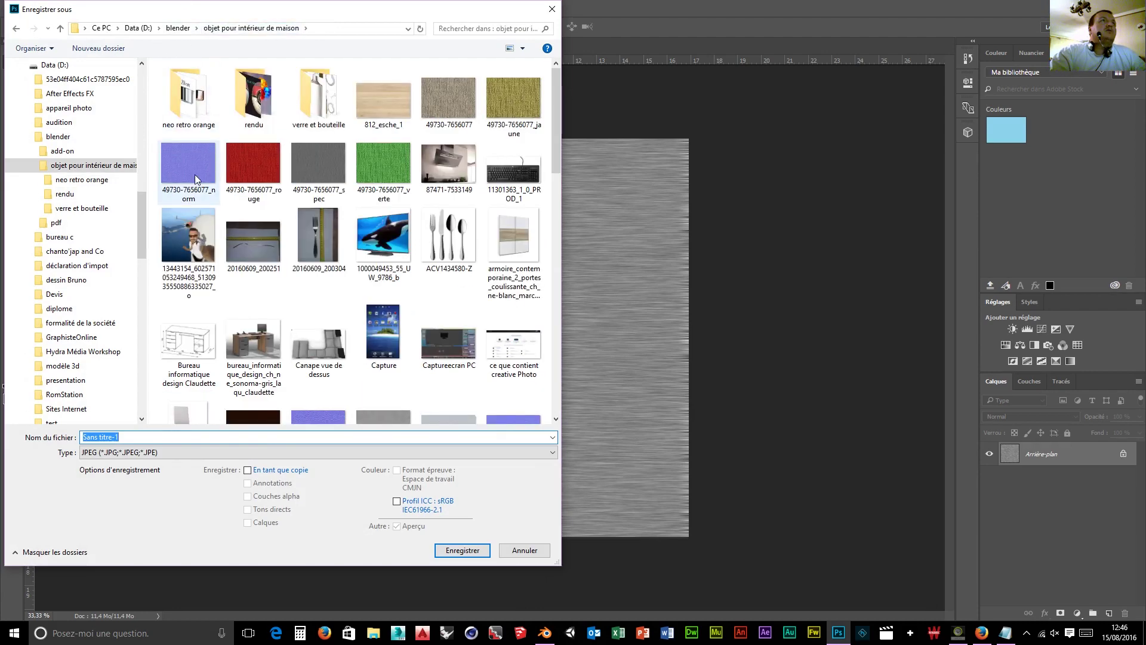
pyautogui.click(173, 120)
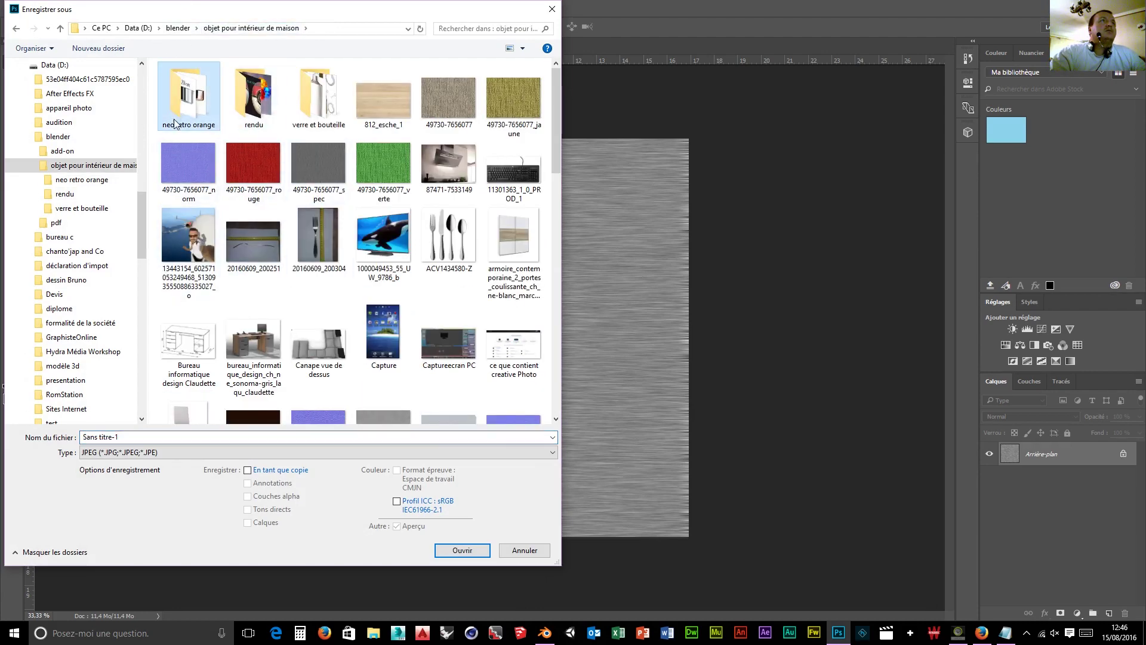
pyautogui.doubleClick(187, 108)
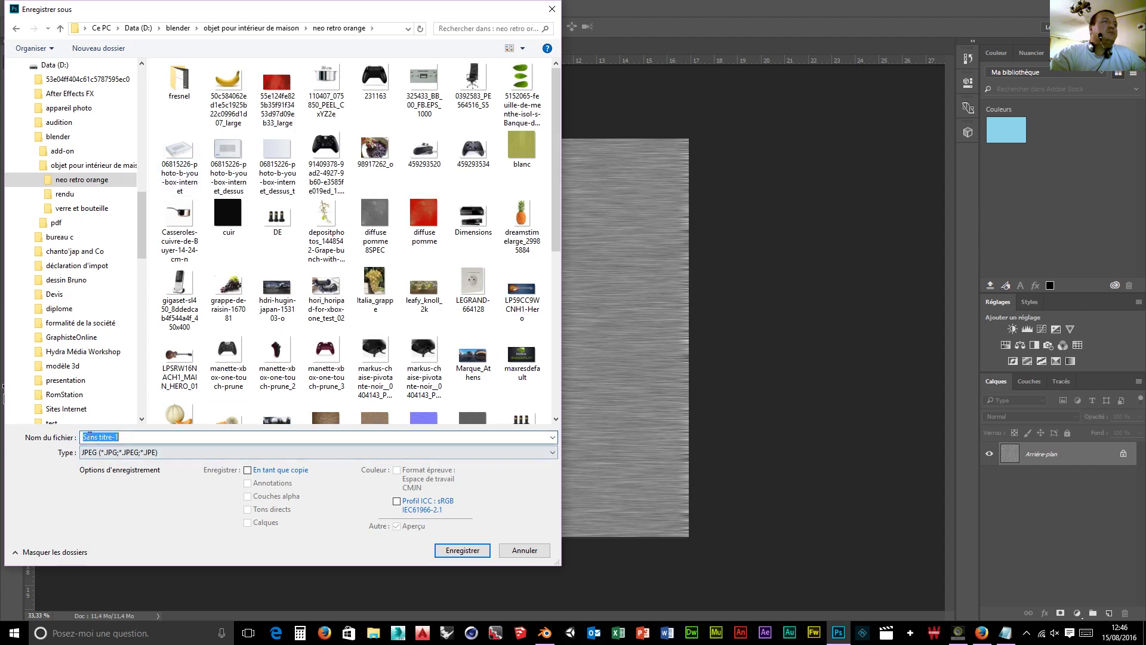
pyautogui.write('te')
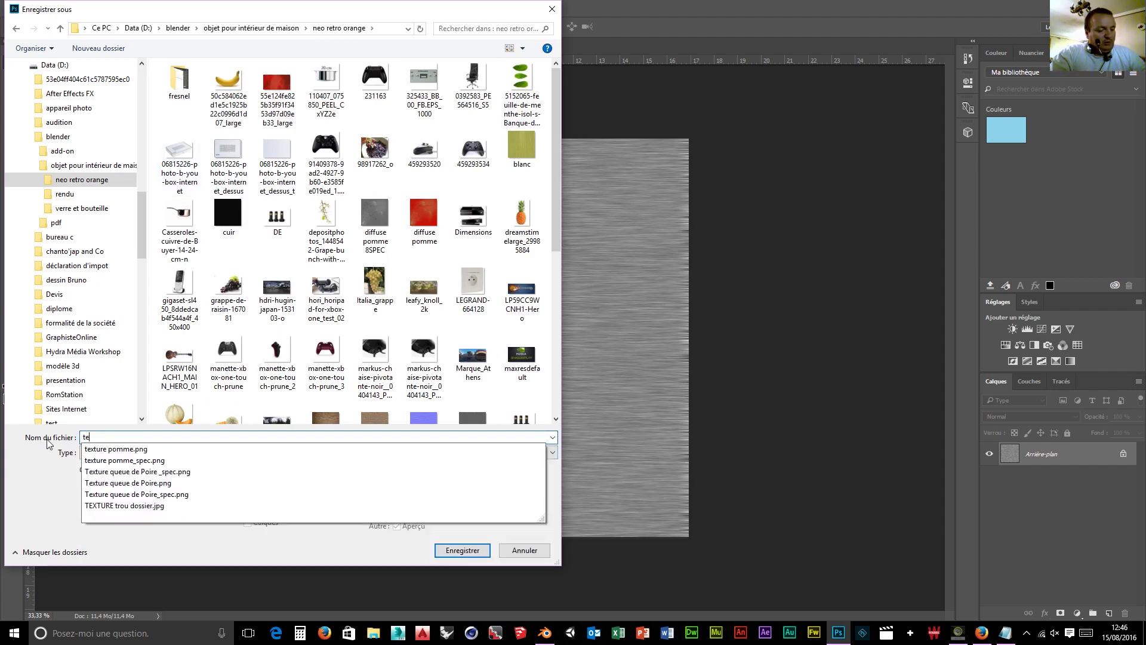
pyautogui.write('x')
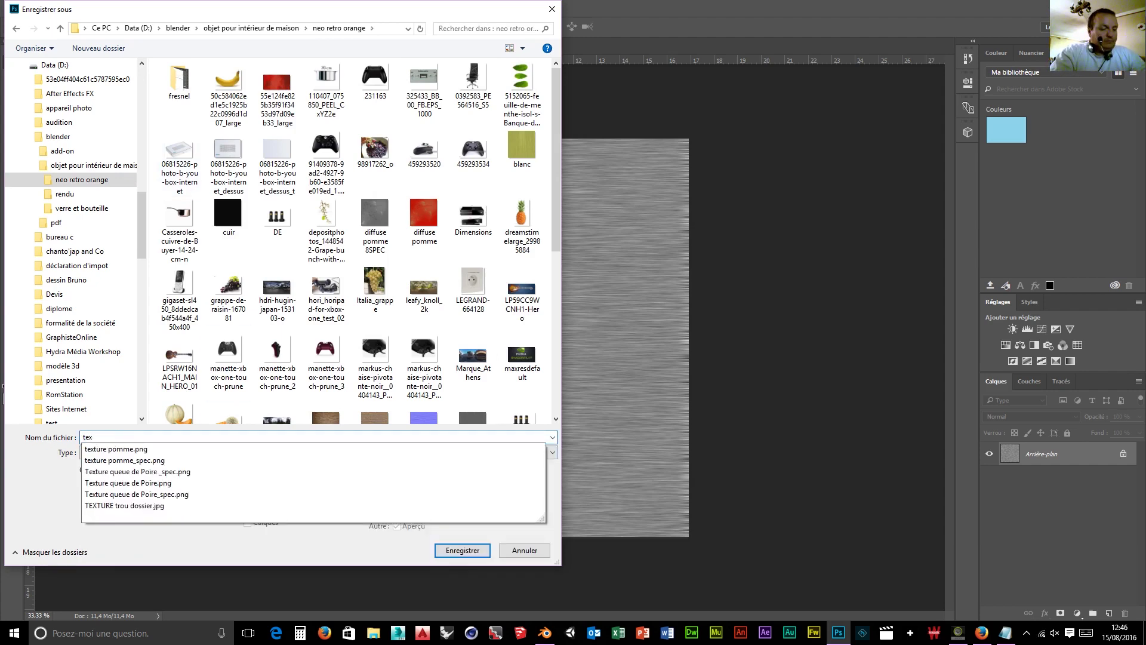
pyautogui.write('ture métal')
pyautogui.press('Return')
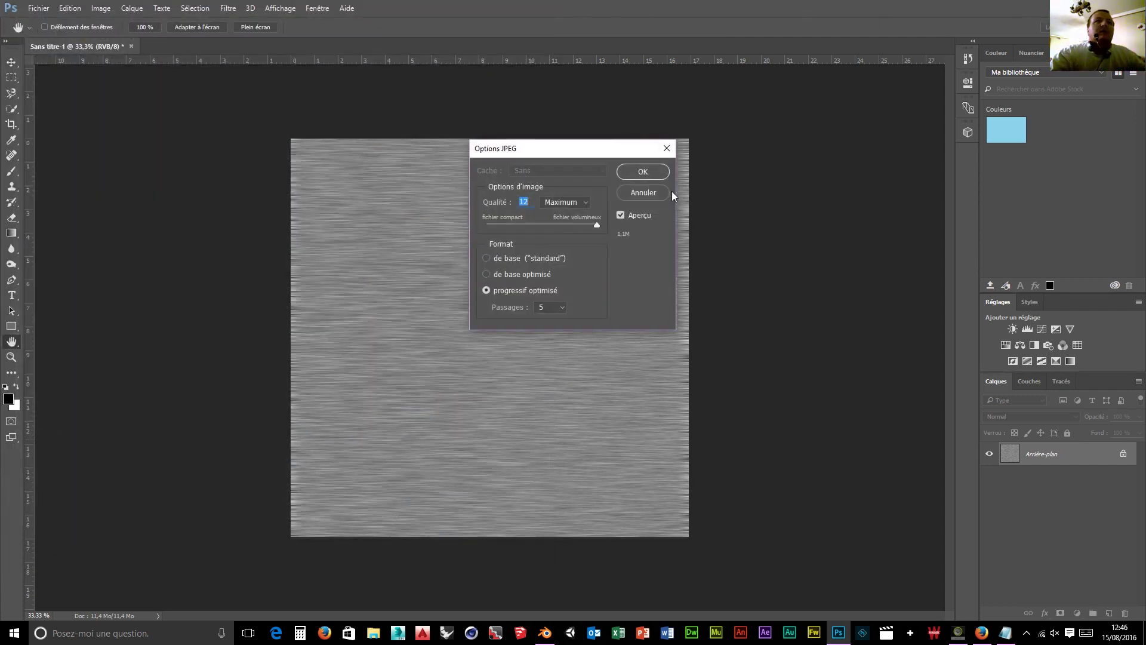
pyautogui.click(657, 173)
pyautogui.press('v')
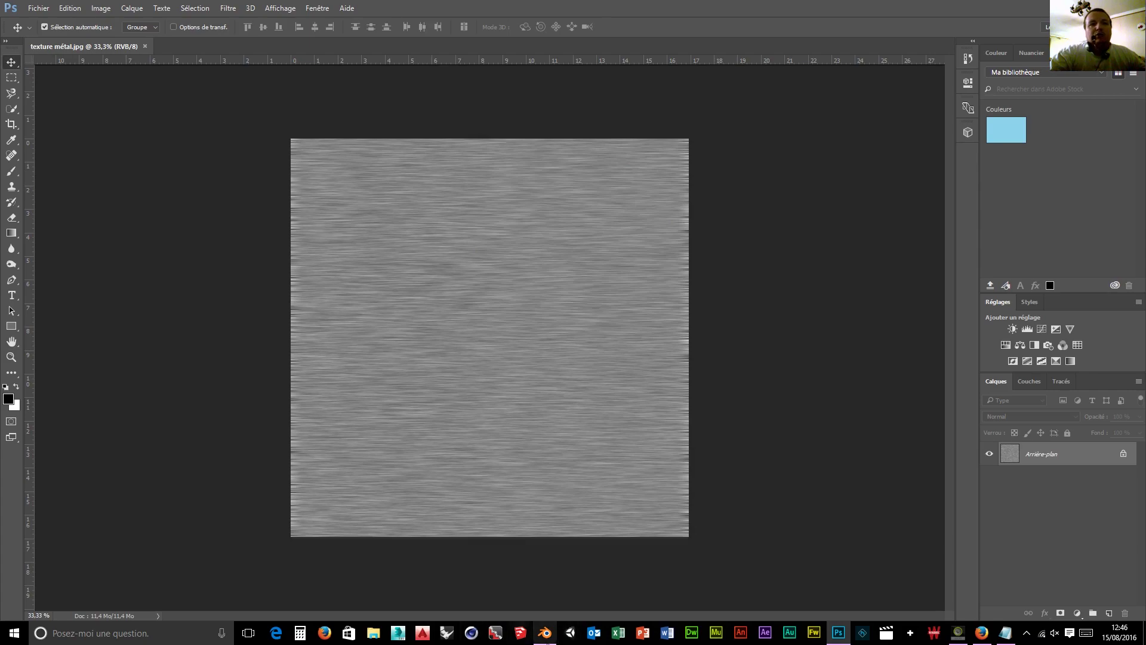
# - Switch to Blender and put the round saucepan body into Edit Mode
pyautogui.click(545, 633)
pyautogui.moveTo(471, 327); pyautogui.dragTo(489, 405, button='middle')
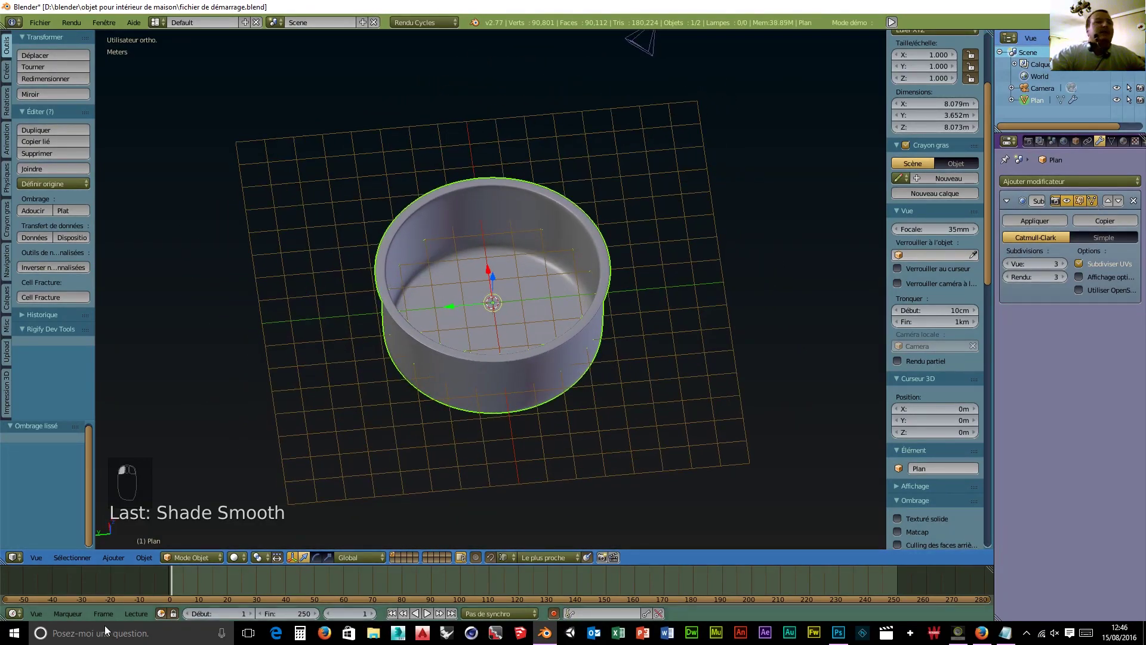
pyautogui.click(201, 558)
pyautogui.click(207, 529)
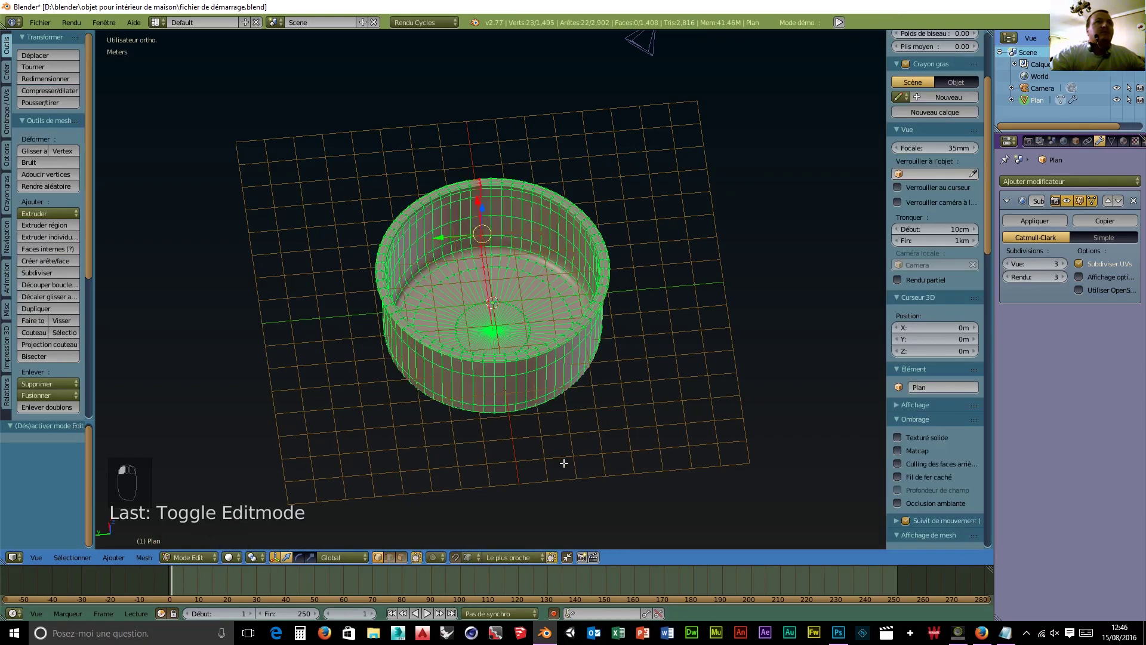
# - Select the edge loop around the outside of the pan's upper rim and mark it as a UV seam
pyautogui.scroll(6, 564, 463)
pyautogui.moveTo(482, 407); pyautogui.dragTo(445, 360, button='middle')
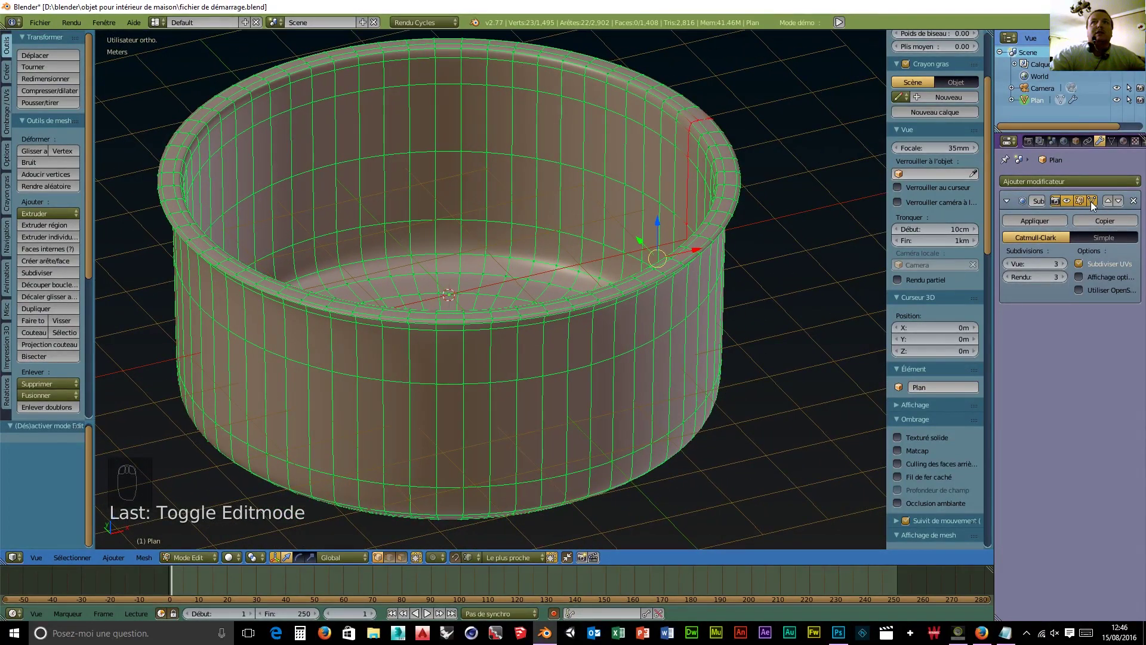
pyautogui.scroll(4, 501, 438)
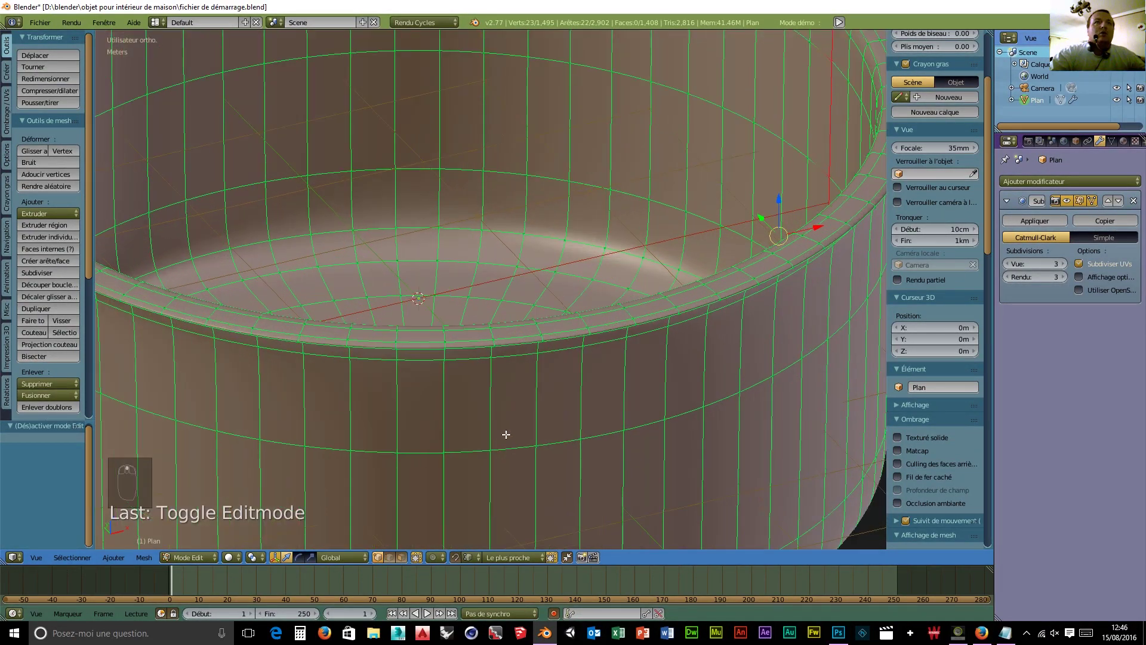
pyautogui.moveTo(542, 418); pyautogui.dragTo(549, 425, button='middle')
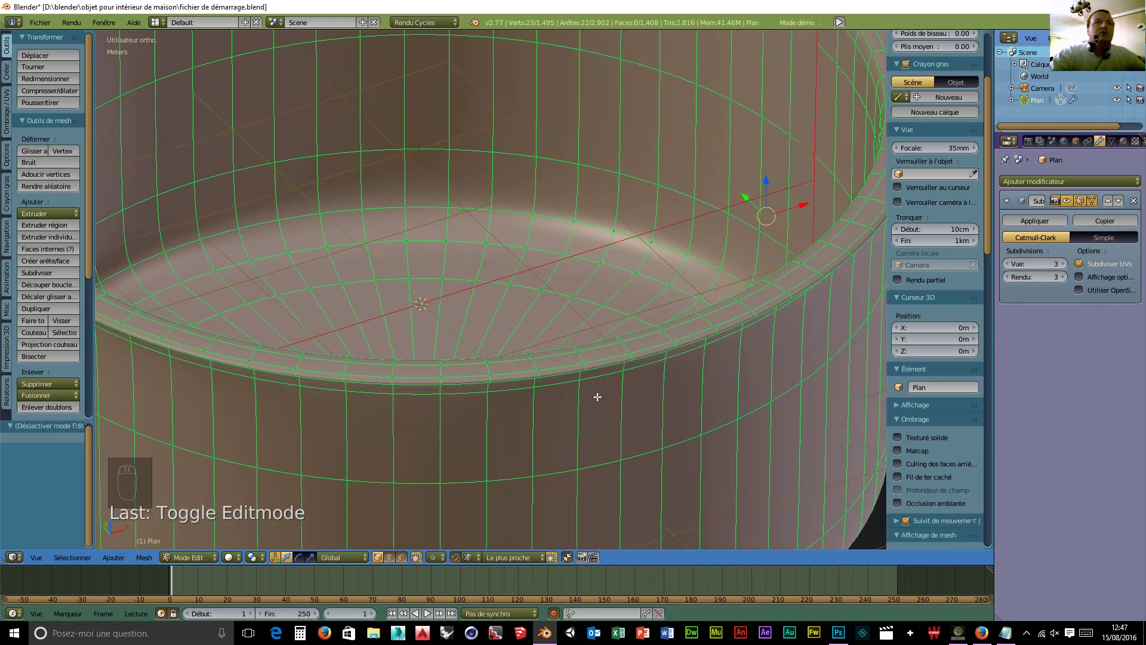
pyautogui.scroll(-6, 628, 397)
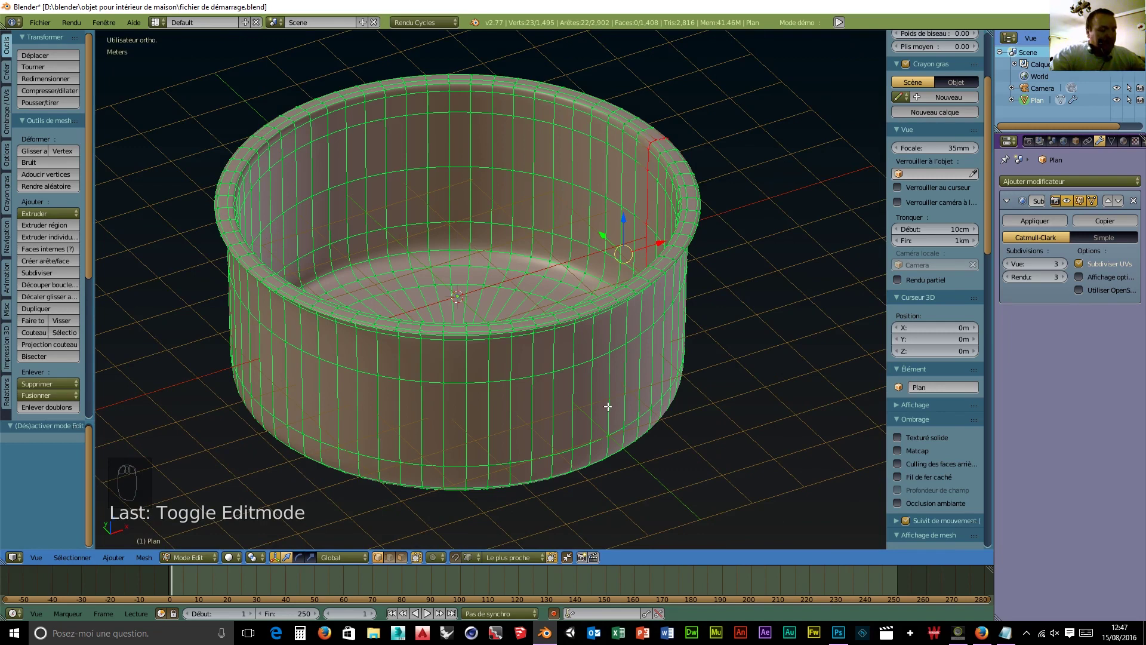
pyautogui.press('Left')
pyautogui.scroll(4, 400, 383)
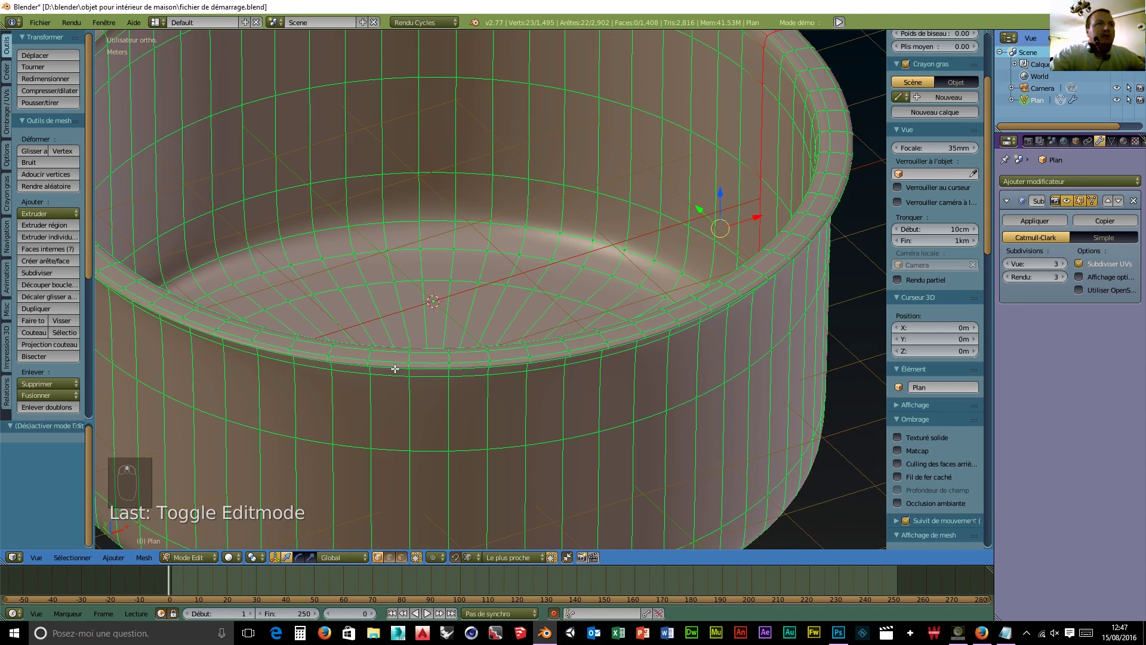
pyautogui.keyDown('alt'); pyautogui.rightClick(395, 369); pyautogui.keyUp('alt')
pyautogui.scroll(-5, 417, 375)
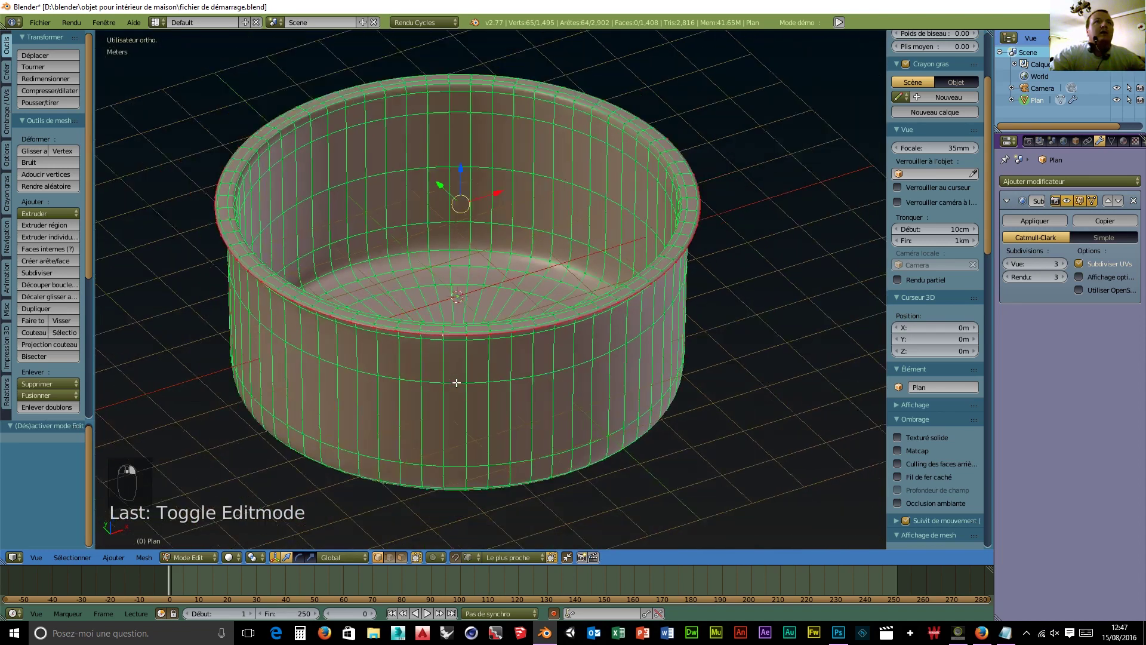
pyautogui.hotkey('ctrl', 'e')
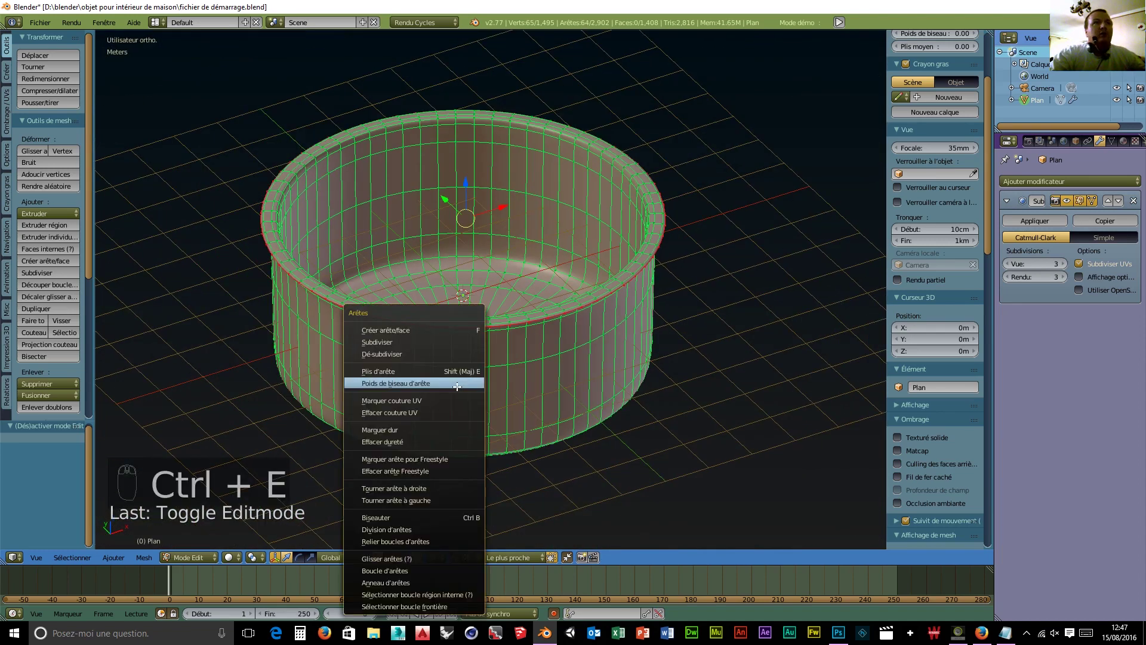
pyautogui.click(421, 400)
pyautogui.scroll(-4, 680, 366)
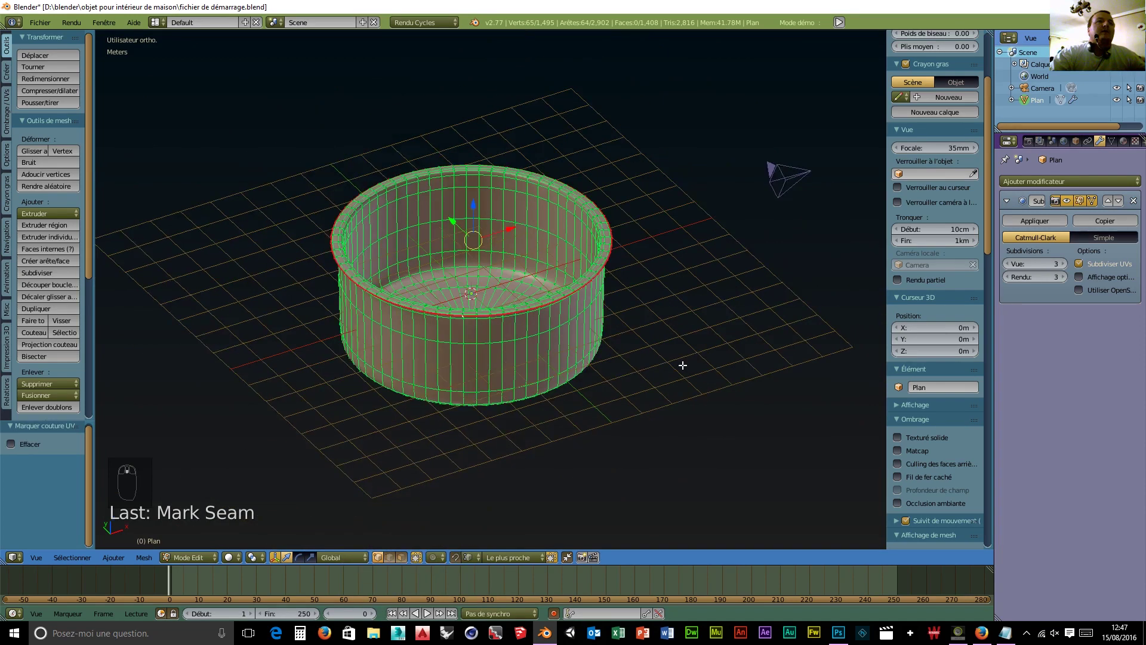
# - Switch to face selection and circle-select the faces of the pan's inner bottom and part of its inner wall
pyautogui.moveTo(640, 363); pyautogui.dragTo(648, 407, button='middle')
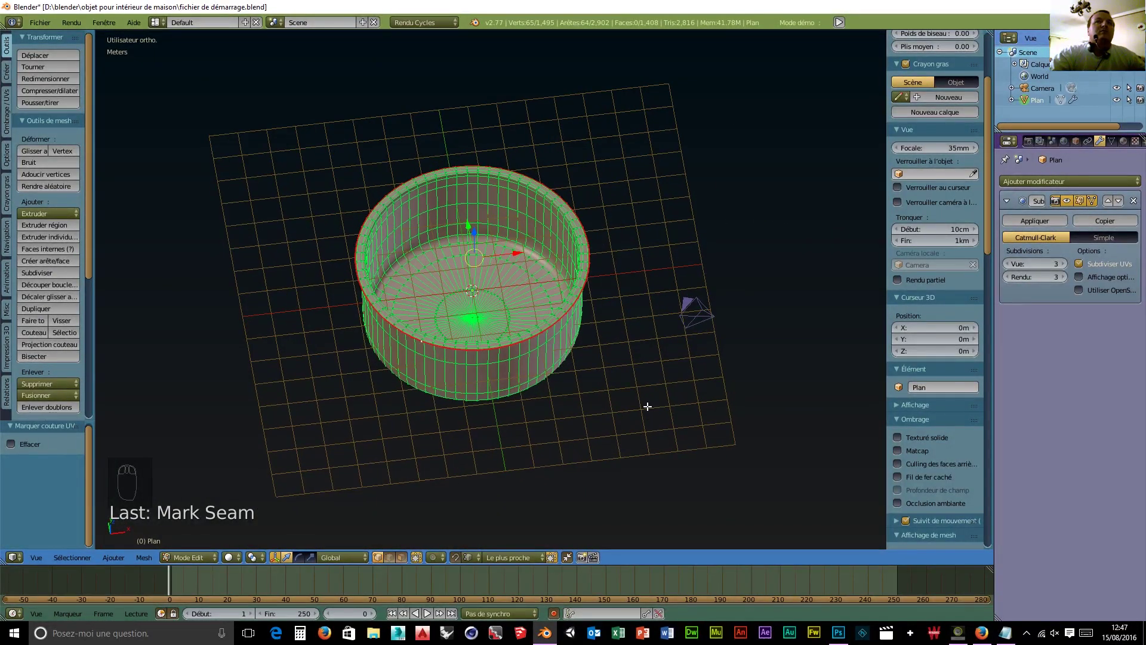
pyautogui.moveTo(648, 406); pyautogui.dragTo(639, 444, button='middle')
pyautogui.click(401, 557)
pyautogui.scroll(5, 568, 420)
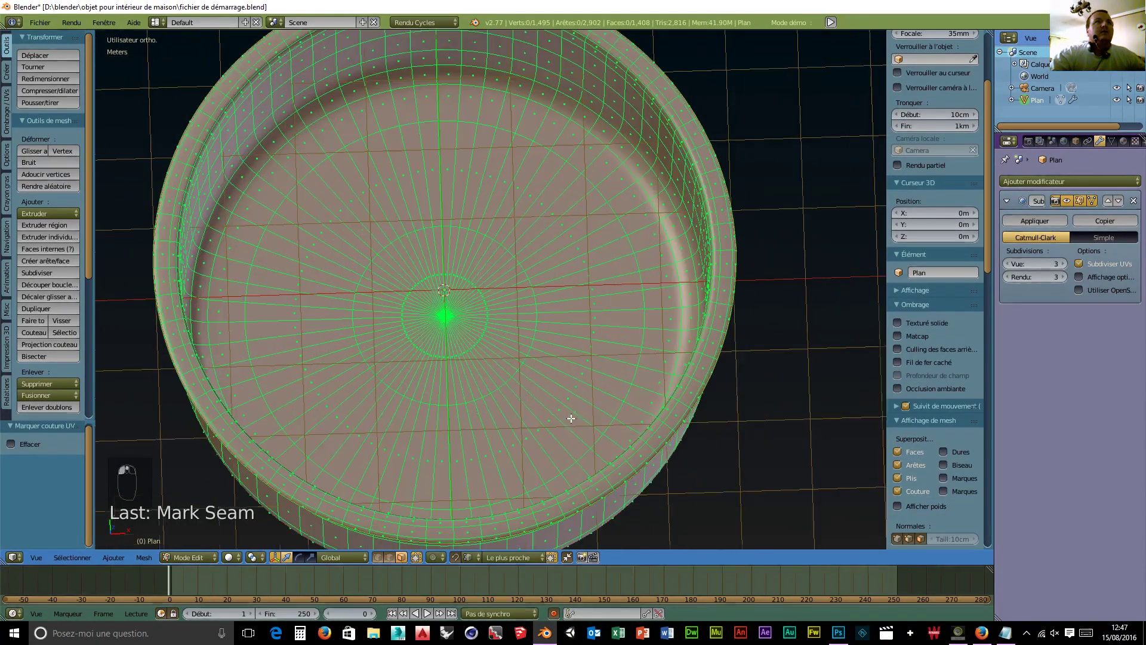
pyautogui.scroll(-2, 517, 320)
pyautogui.press('c')
pyautogui.moveTo(561, 256)
pyautogui.mouseDown()
pyautogui.moveTo(412, 191)
pyautogui.moveTo(460, 359)
pyautogui.moveTo(404, 348)
pyautogui.moveTo(522, 257)
pyautogui.mouseUp()
pyautogui.moveTo(376, 202)
pyautogui.mouseDown()
pyautogui.moveTo(589, 184)
pyautogui.moveTo(618, 299)
pyautogui.moveTo(611, 188)
pyautogui.moveTo(578, 130)
pyautogui.moveTo(633, 213)
pyautogui.moveTo(614, 158)
pyautogui.mouseUp()
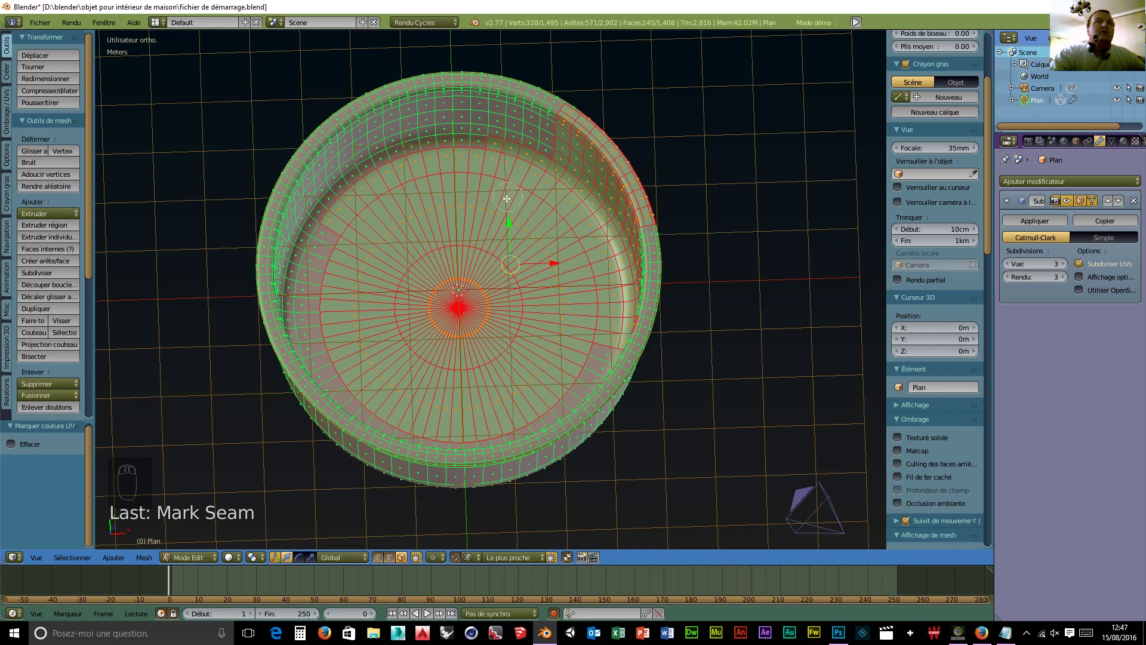
# - Box-select all the pan's inner and rim faces from the top view
pyautogui.press('KP_7')
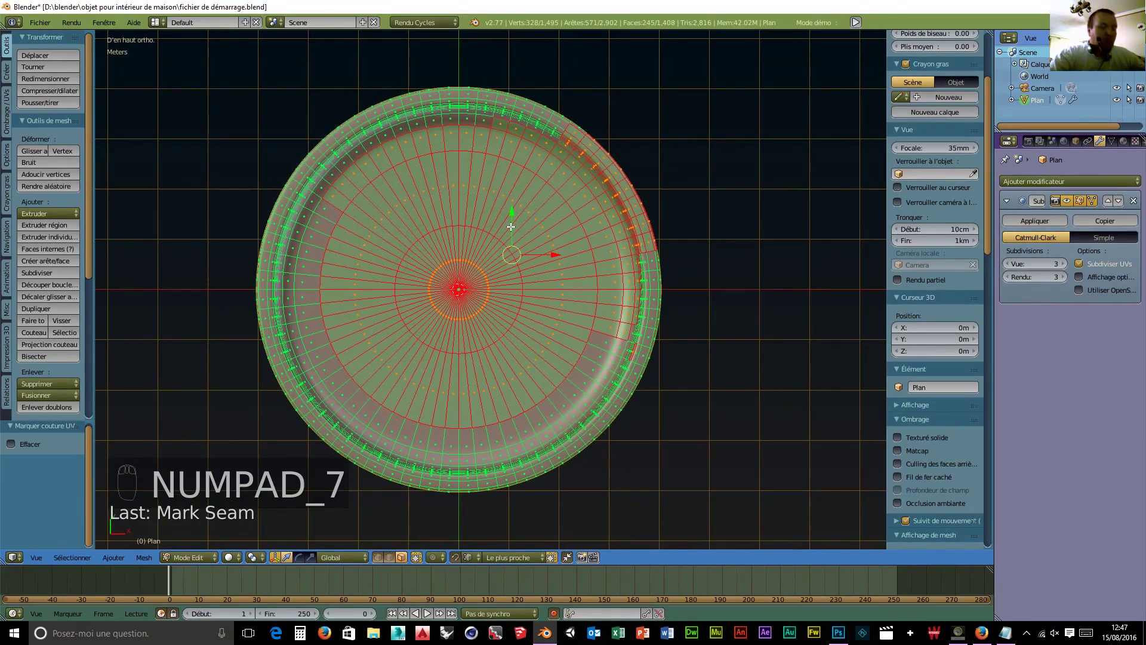
pyautogui.press('b')
pyautogui.moveTo(740, 56); pyautogui.dragTo(209, 609)
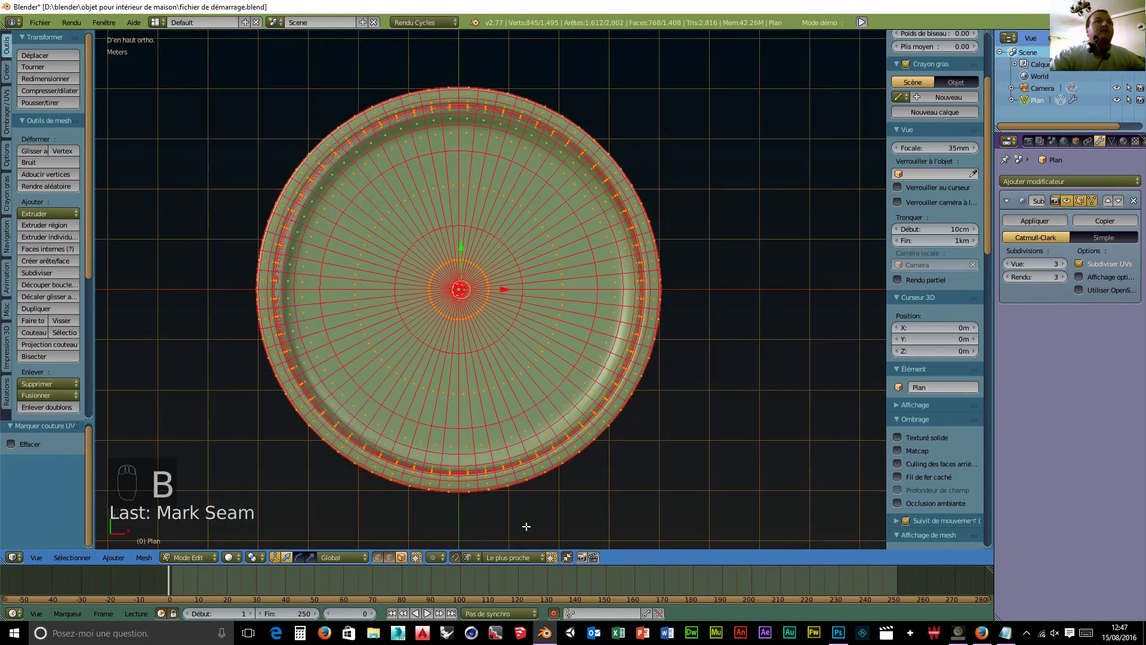
pyautogui.moveTo(718, 502); pyautogui.dragTo(436, 365, button='middle')
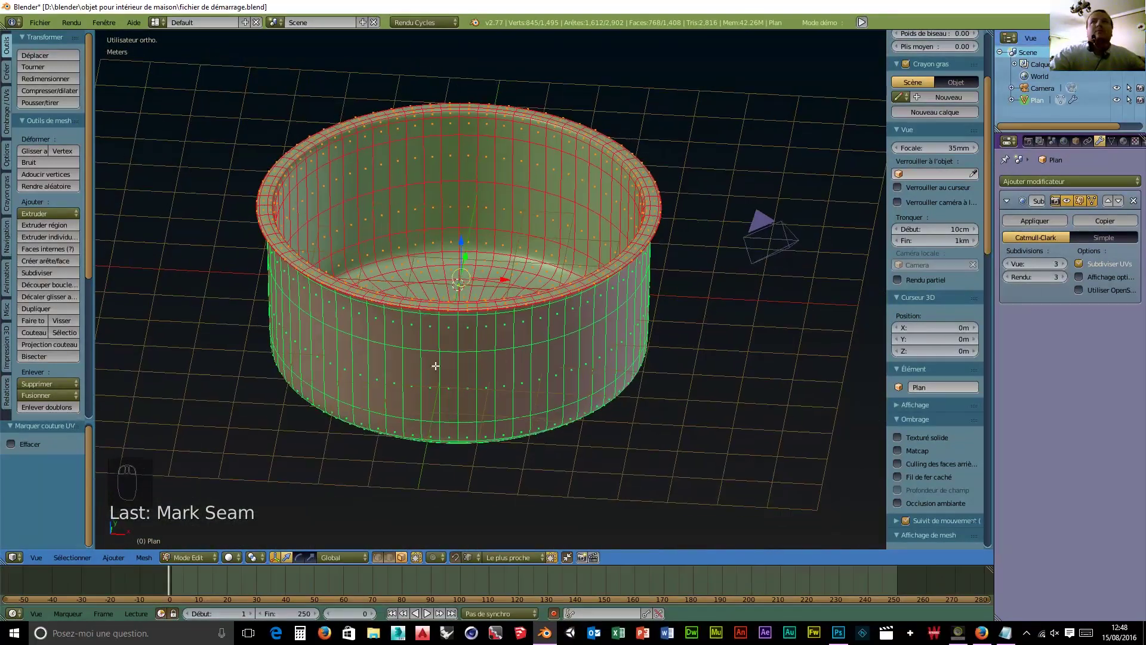
# - Add a new diffuse material in a new slot, darken its grey slightly, and assign it to the selected inner faces
pyautogui.click(1123, 141)
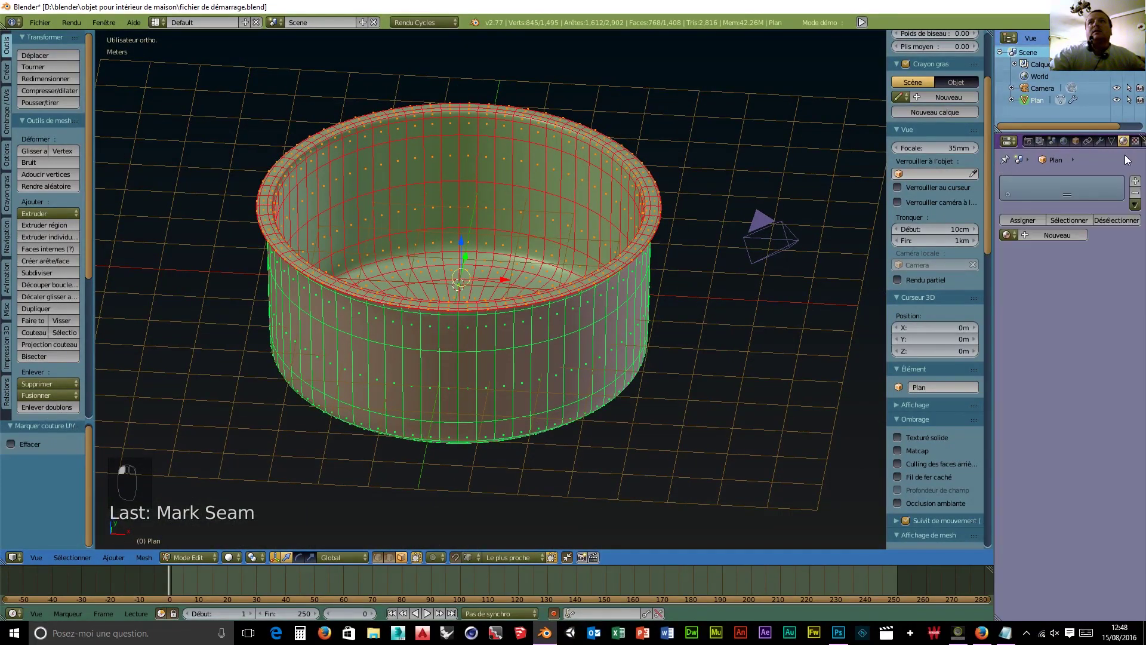
pyautogui.click(1136, 181)
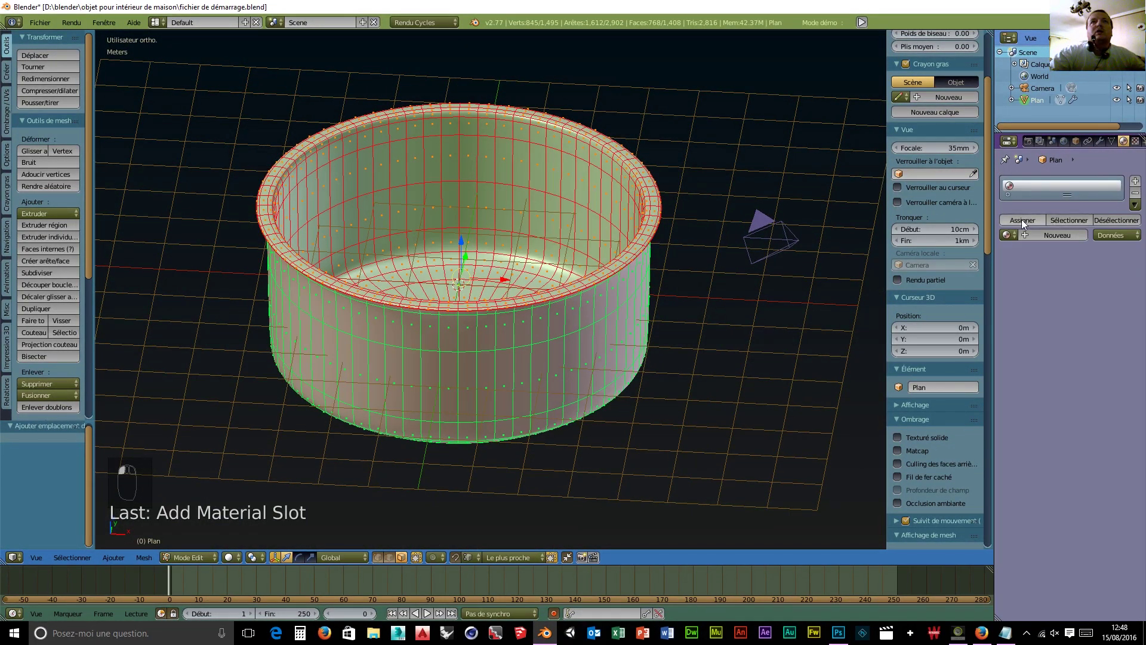
pyautogui.click(1035, 238)
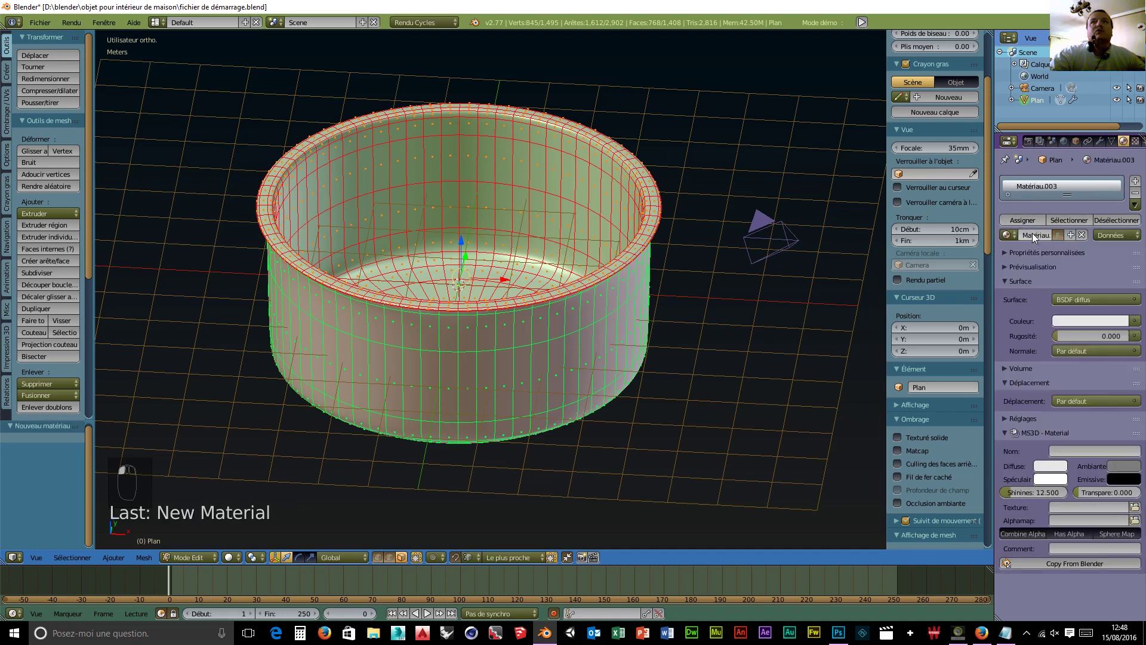
pyautogui.click(1079, 320)
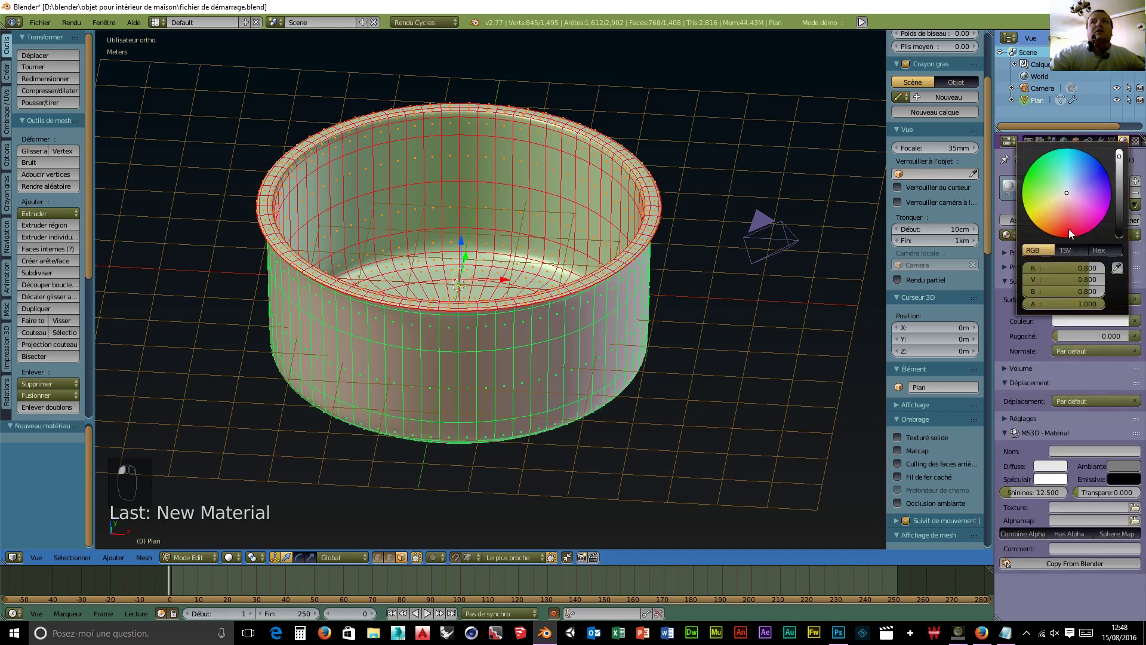
pyautogui.click(1120, 175)
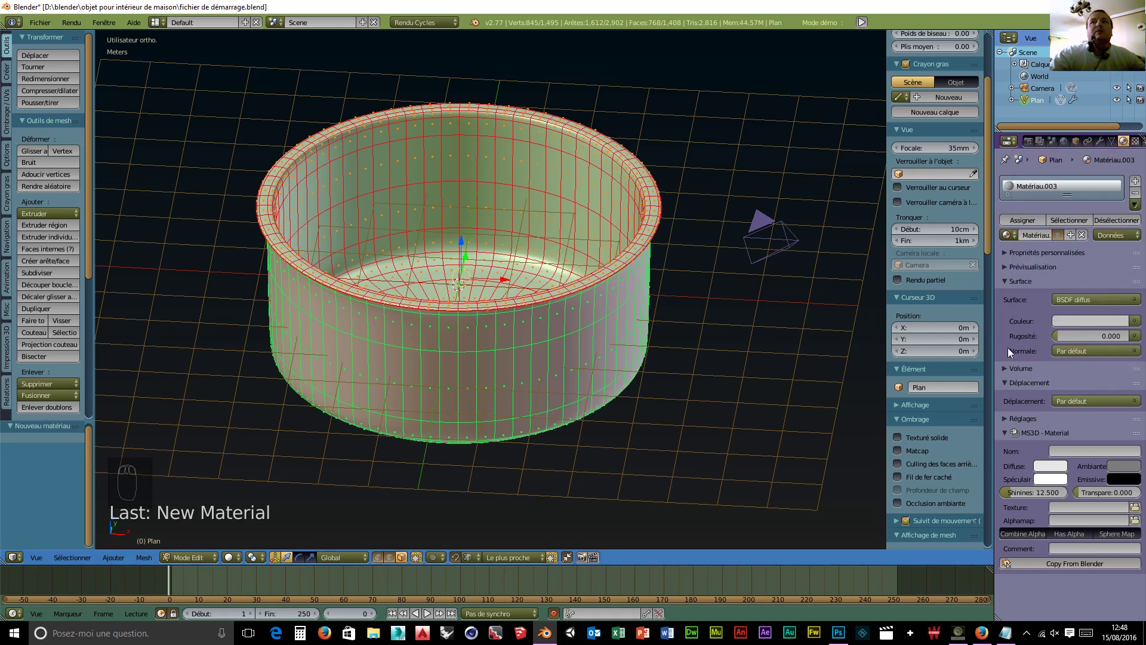
pyautogui.click(1023, 221)
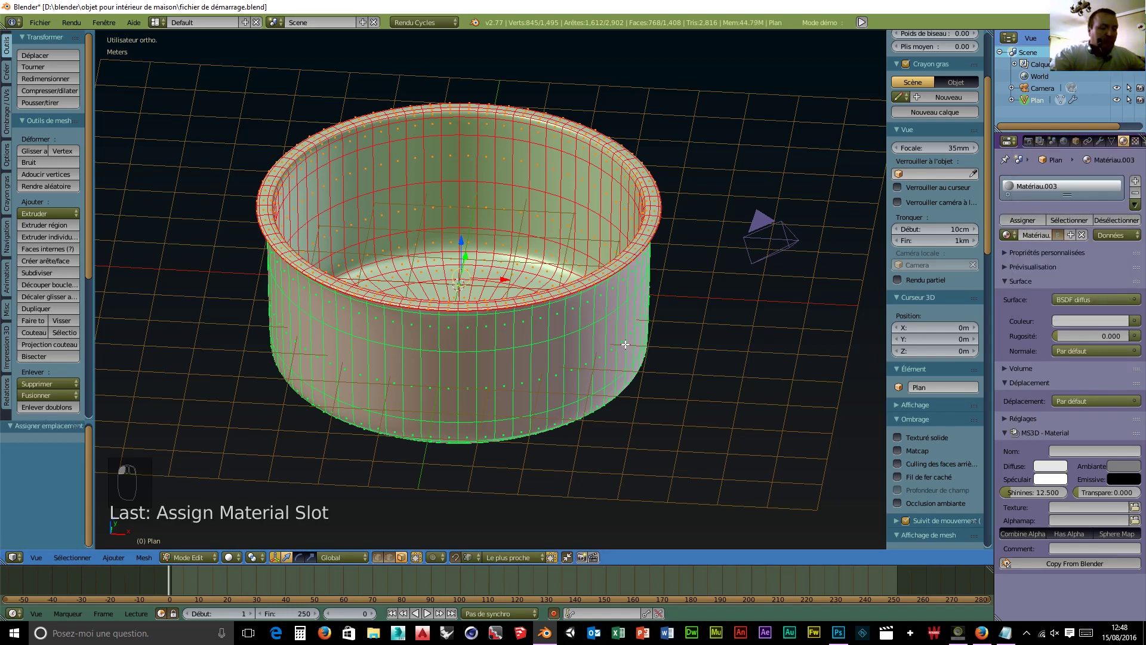
# - Invert the selection to the pan's outer faces and assign them a second new material with a salmon-orange colour
pyautogui.hotkey('ctrl', 'i')
pyautogui.hotkey('ctrl', 'u')
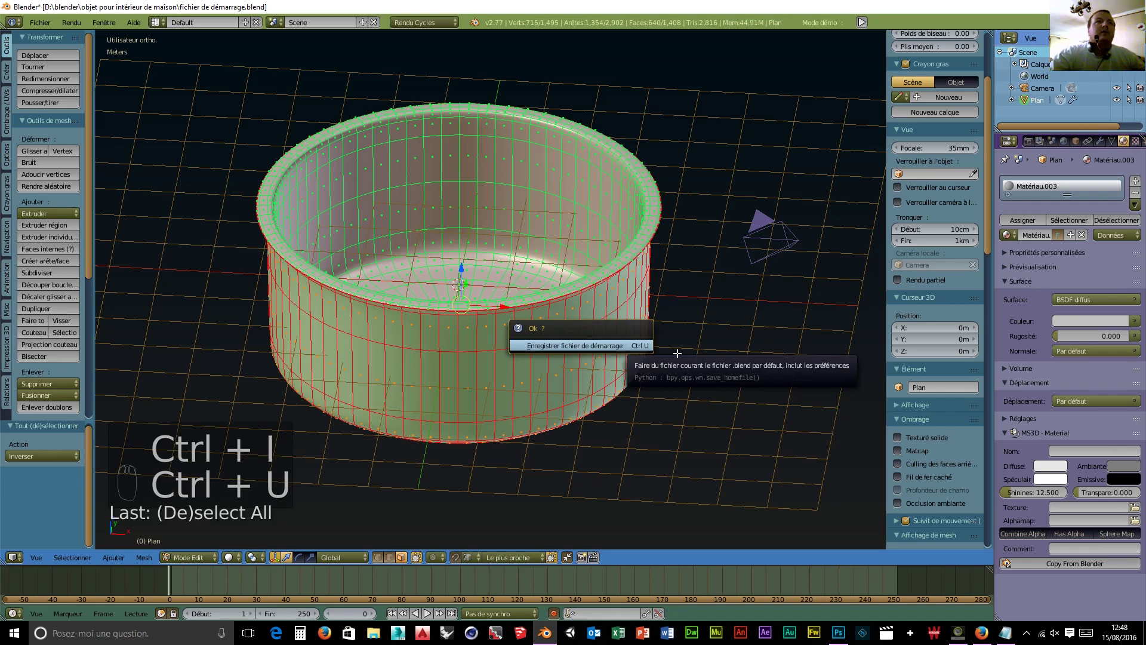
pyautogui.click(1136, 181)
pyautogui.click(1040, 262)
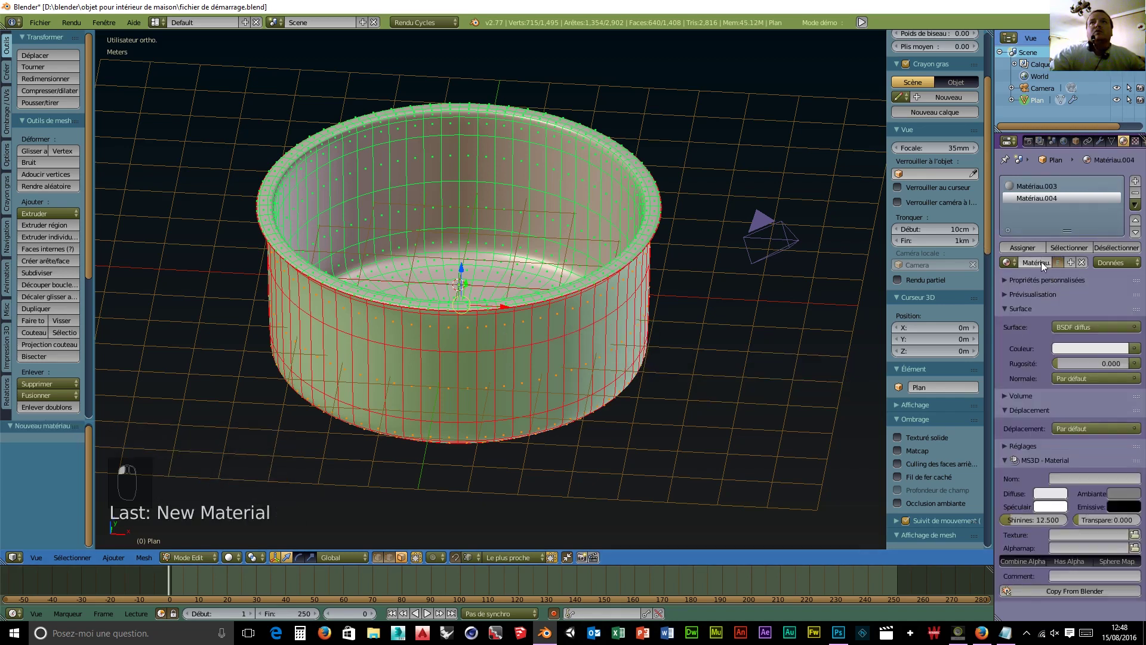
pyautogui.click(1097, 348)
pyautogui.moveTo(1071, 238); pyautogui.dragTo(1057, 237)
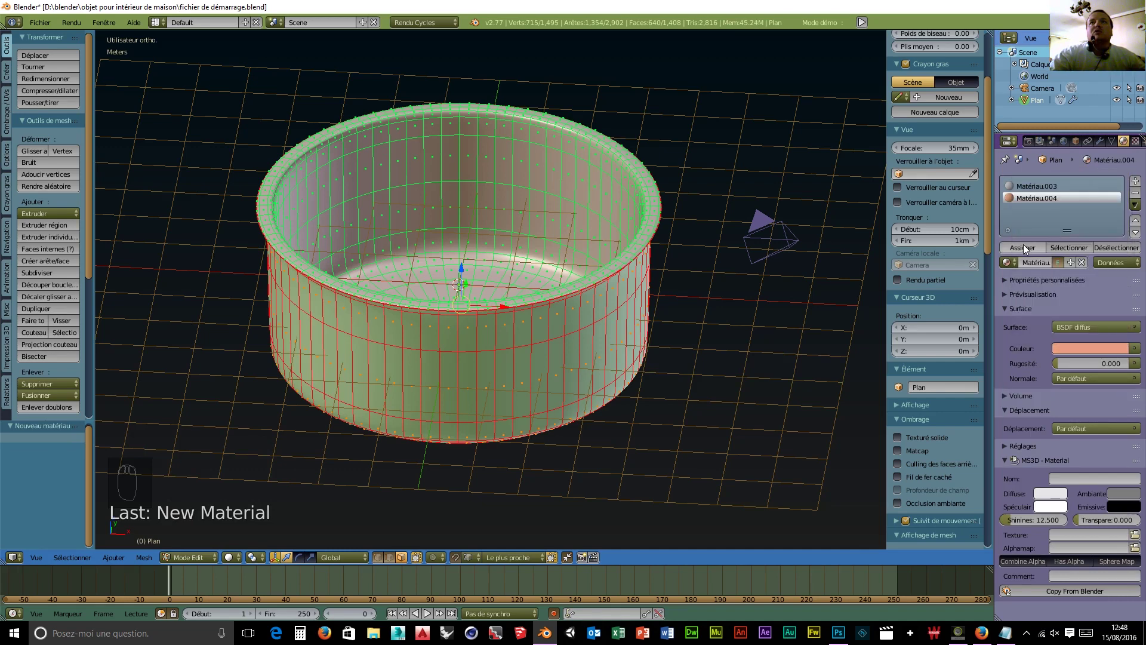
pyautogui.click(1023, 249)
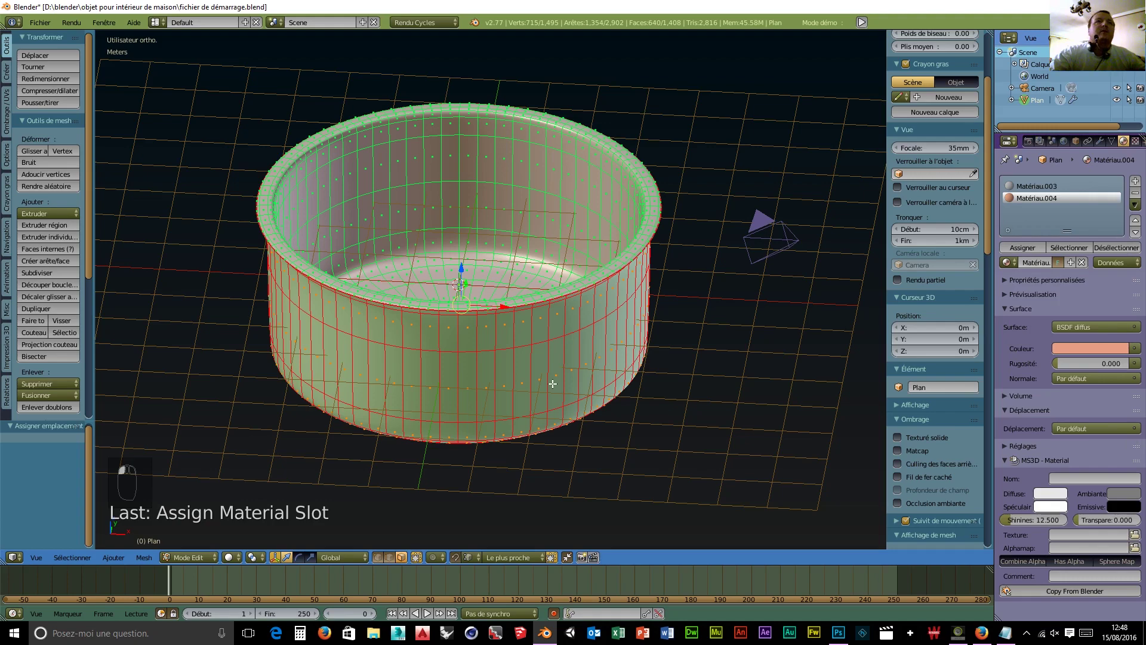
# - Enlarge the timeline area below the 3D view and turn it into a UV/Image Editor
pyautogui.scroll(-3, 553, 384)
pyautogui.moveTo(591, 392); pyautogui.dragTo(486, 350, button='middle')
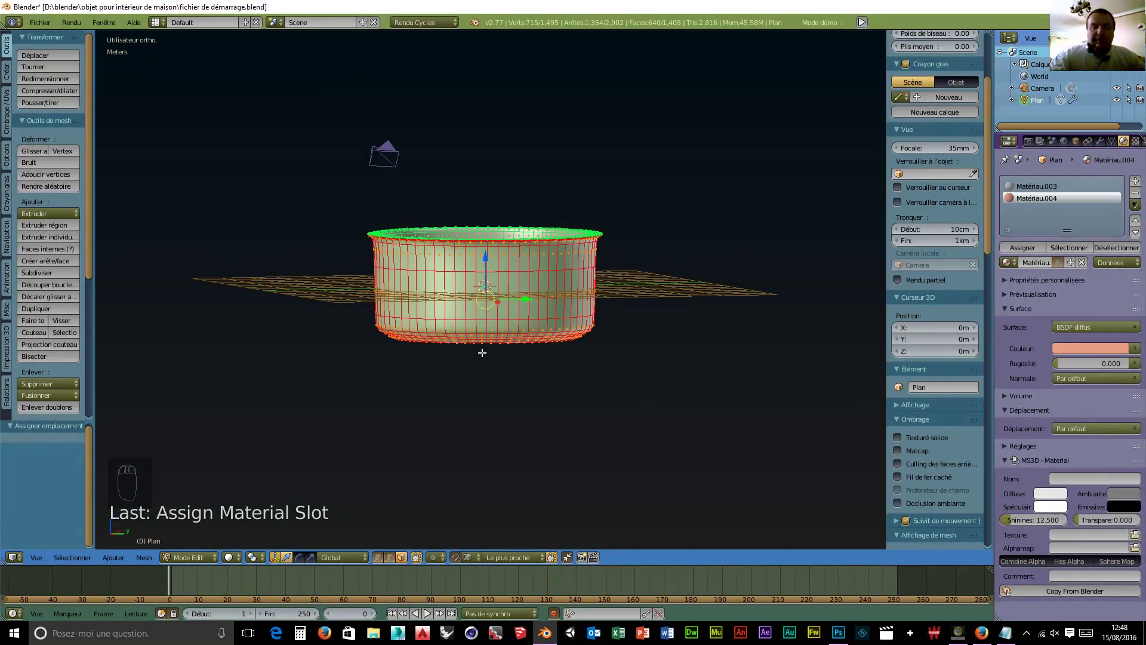
pyautogui.press('KP_7')
pyautogui.press('KP_3')
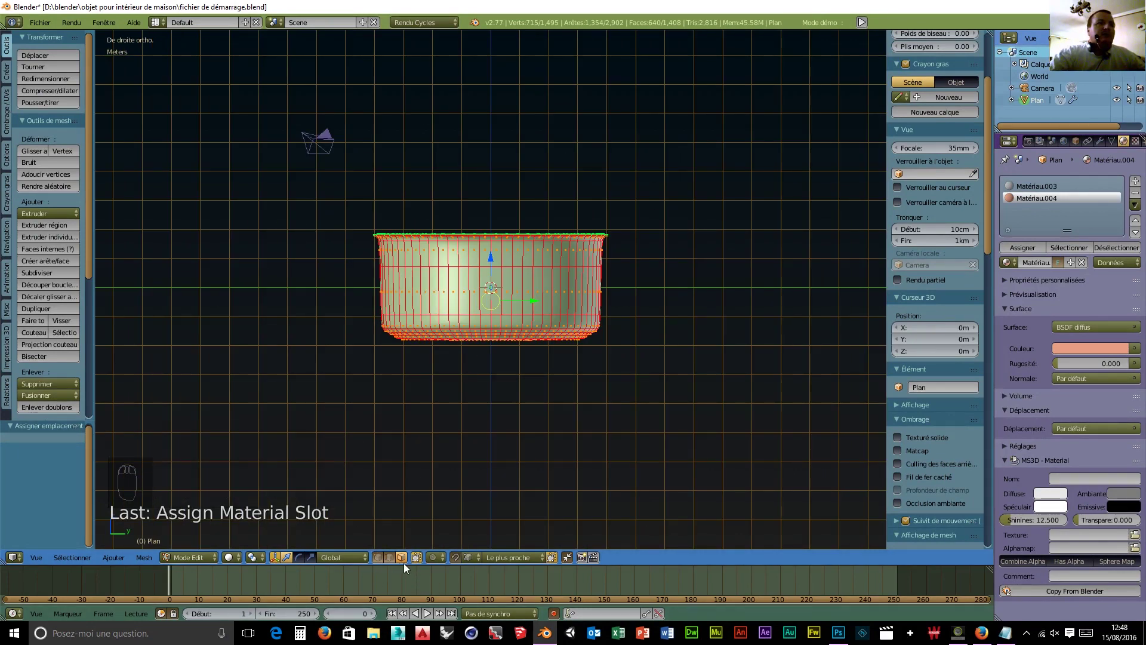
pyautogui.moveTo(406, 565); pyautogui.dragTo(368, 342)
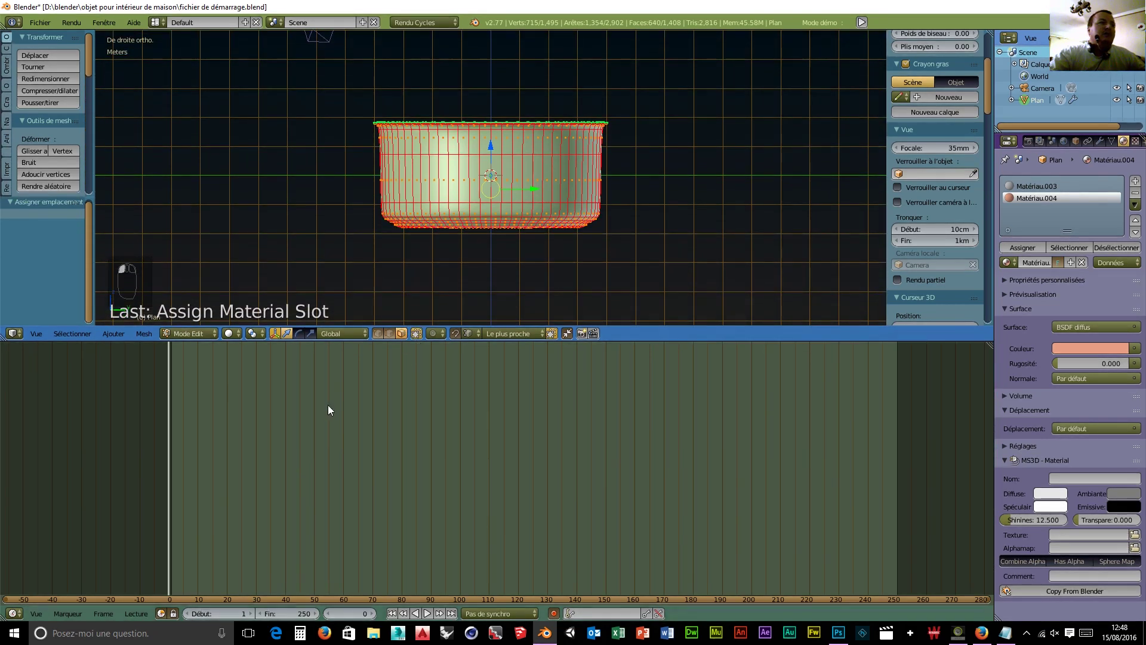
pyautogui.click(15, 613)
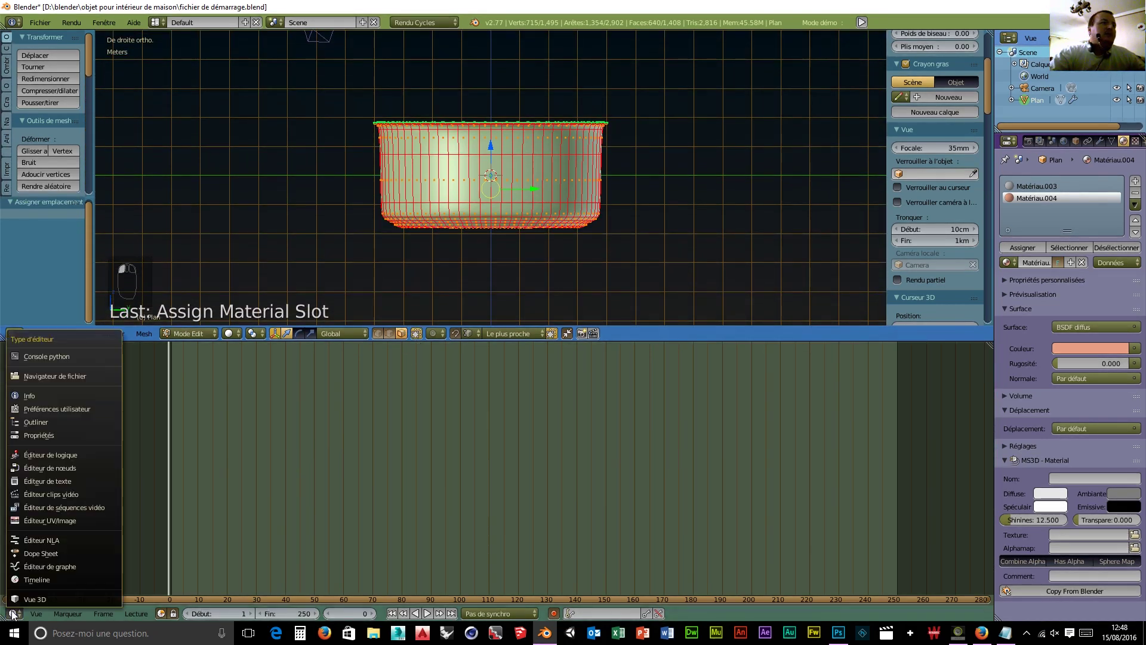
pyautogui.click(53, 532)
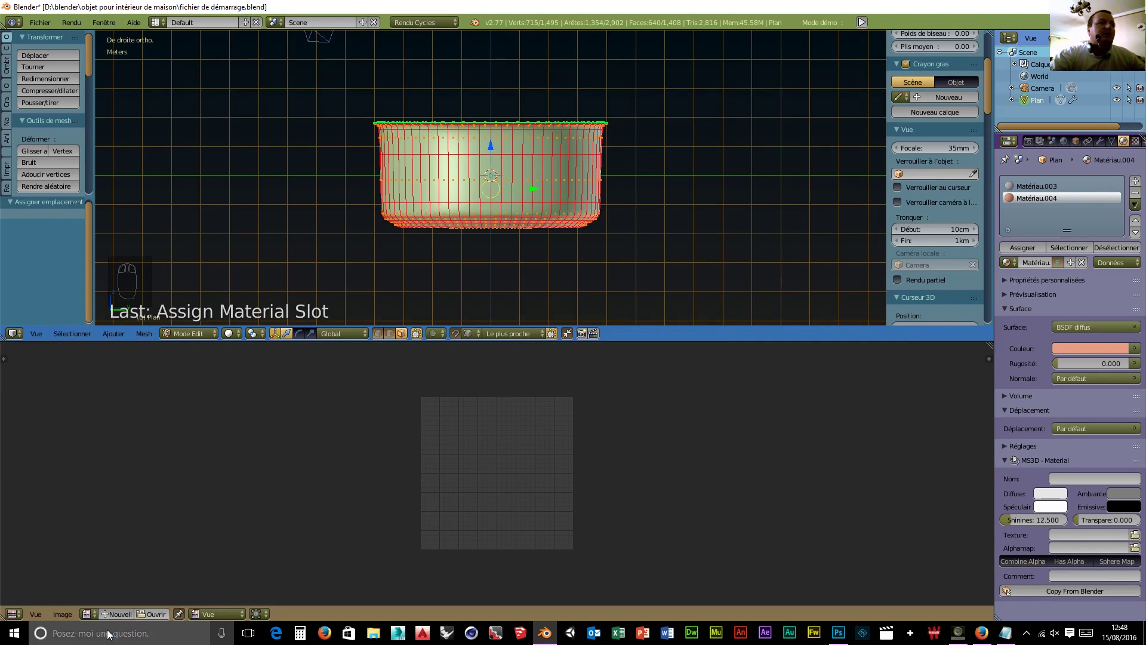
# - Start opening an image and browse to the neo retro orange folder on the D: drive, showing its files as thumbnails
pyautogui.click(152, 613)
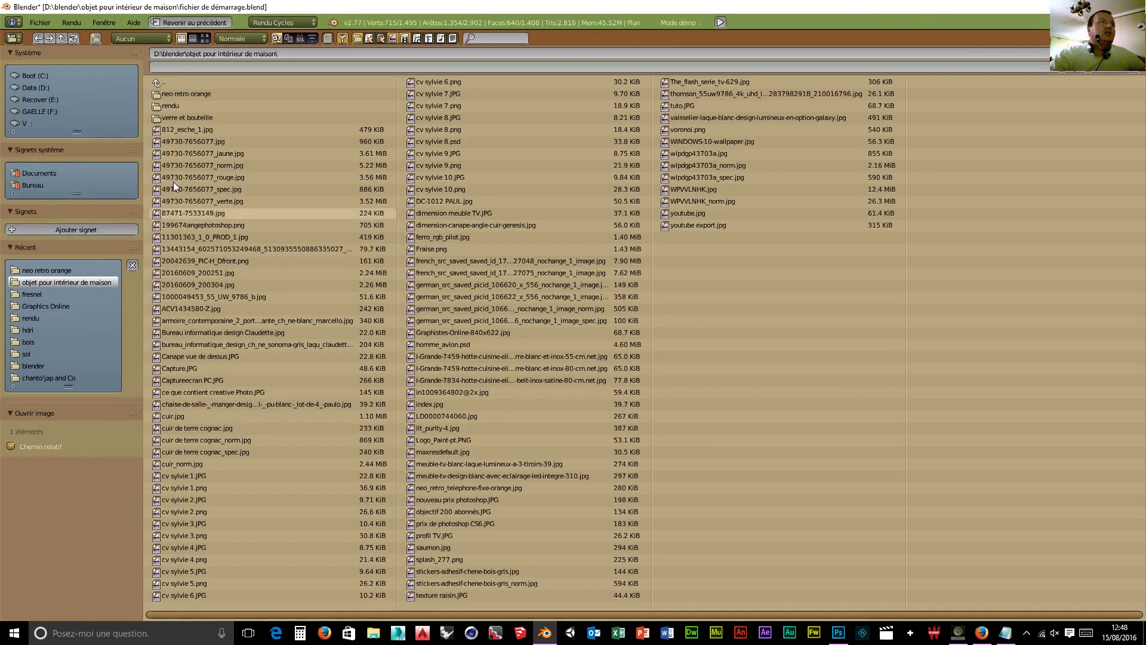
pyautogui.click(33, 87)
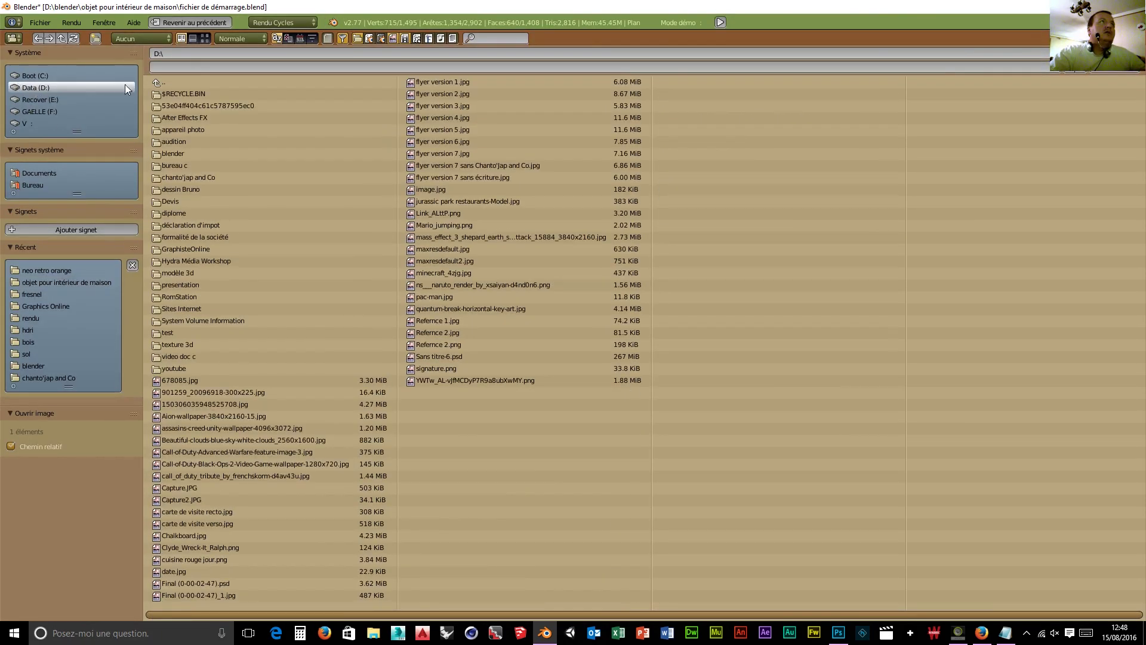
pyautogui.click(179, 156)
pyautogui.click(168, 93)
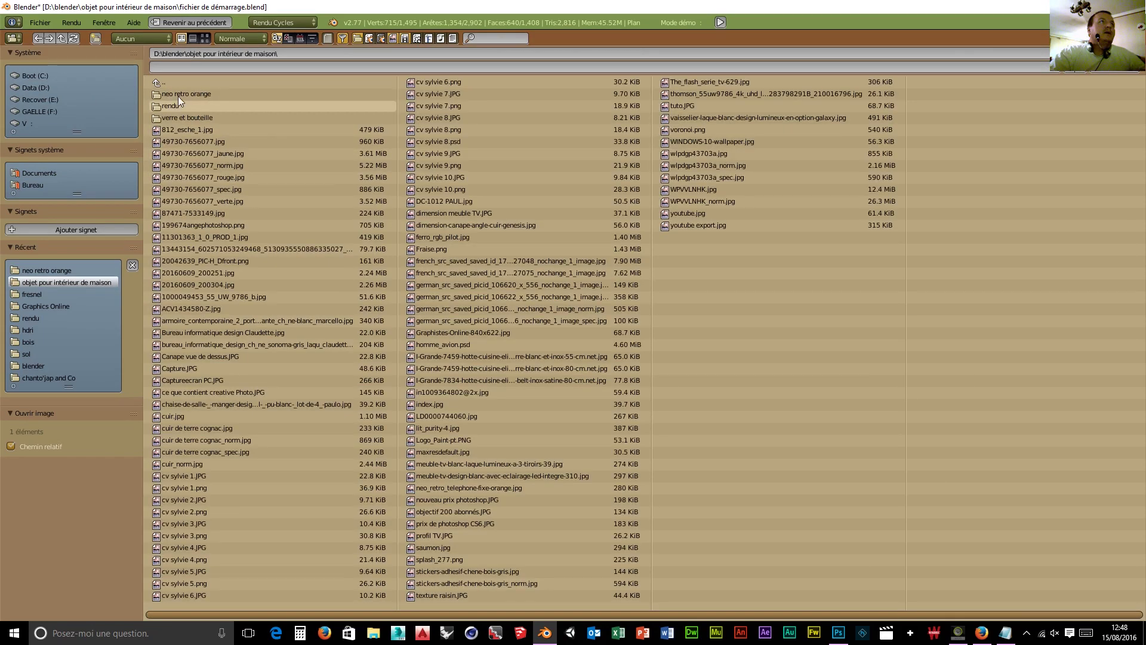
pyautogui.click(180, 93)
pyautogui.click(204, 38)
# - Load the image "texture métal.jpg" into the UV/Image Editor
pyautogui.scroll(-1, 539, 306)
pyautogui.scroll(1, 539, 299)
pyautogui.scroll(-4, 535, 299)
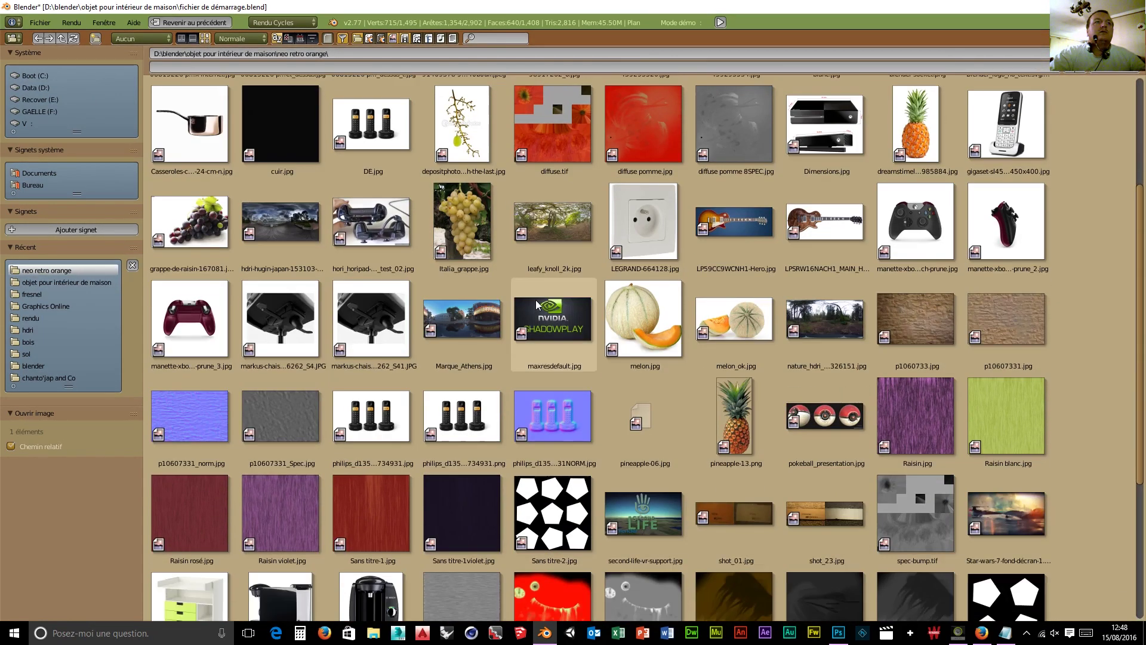
pyautogui.scroll(-2, 536, 300)
pyautogui.scroll(-2, 534, 299)
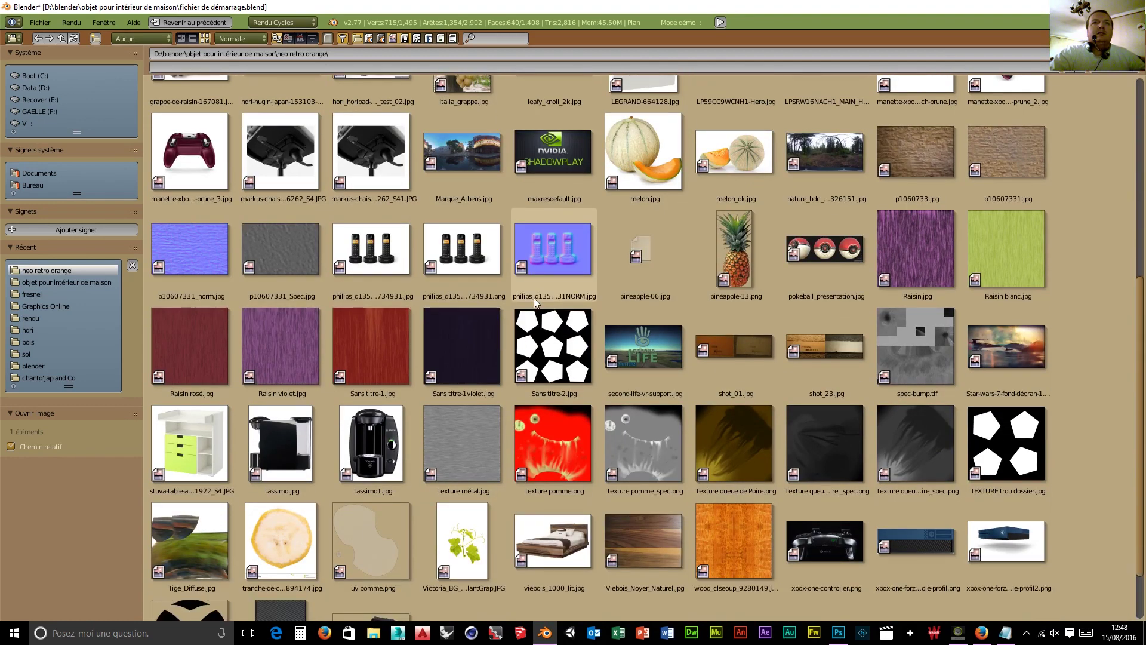
pyautogui.click(456, 429)
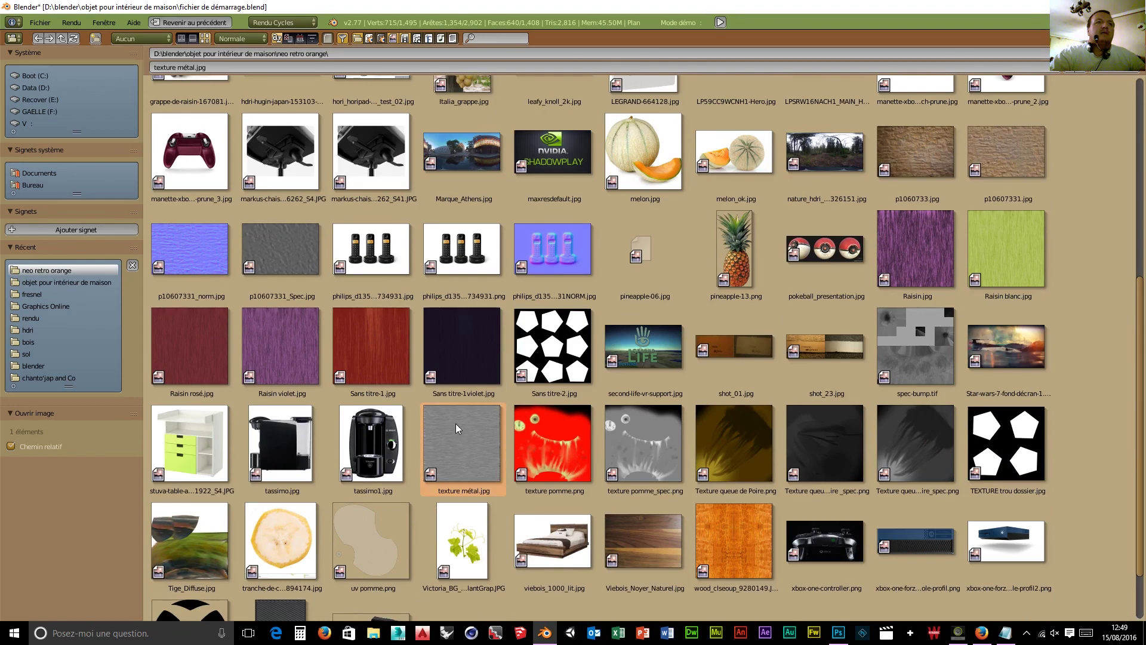
pyautogui.click(1104, 55)
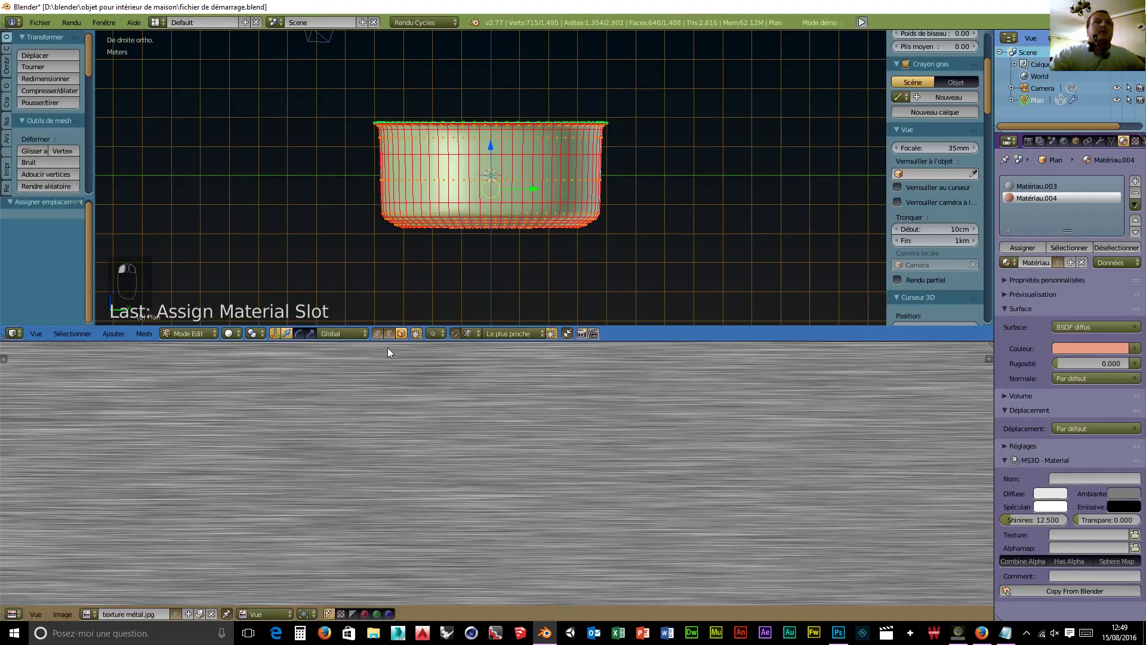
pyautogui.scroll(-7, 389, 347)
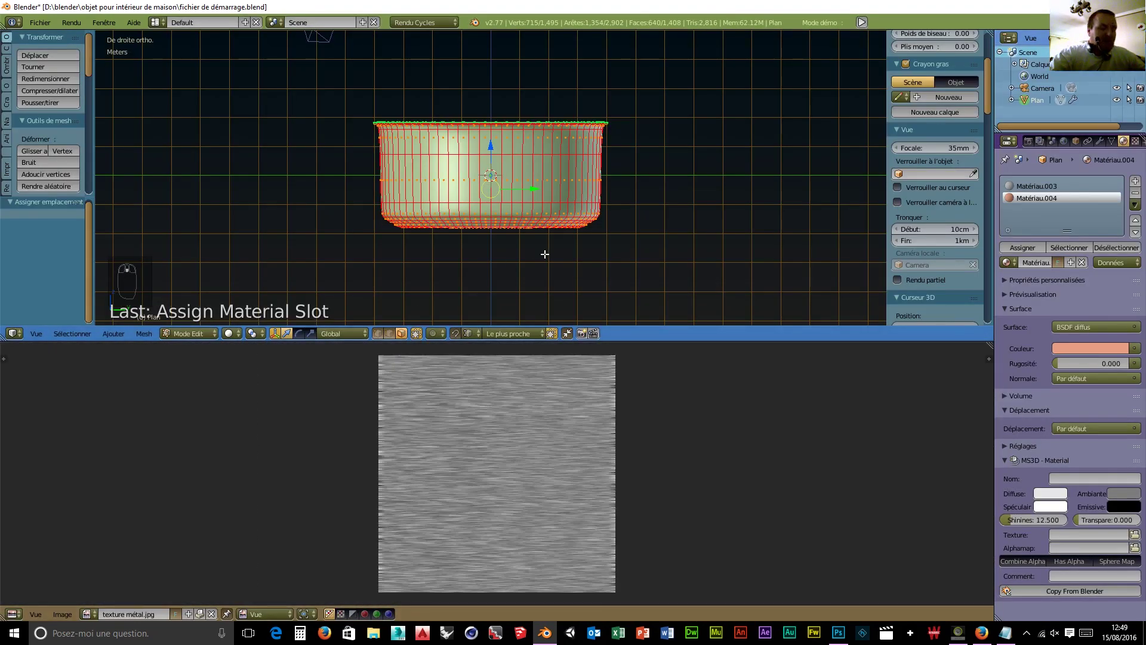
# - Show the pan in wireframe from the front and unwrap the selected outer faces with Project From View
pyautogui.moveTo(470, 258); pyautogui.dragTo(447, 251, button='middle')
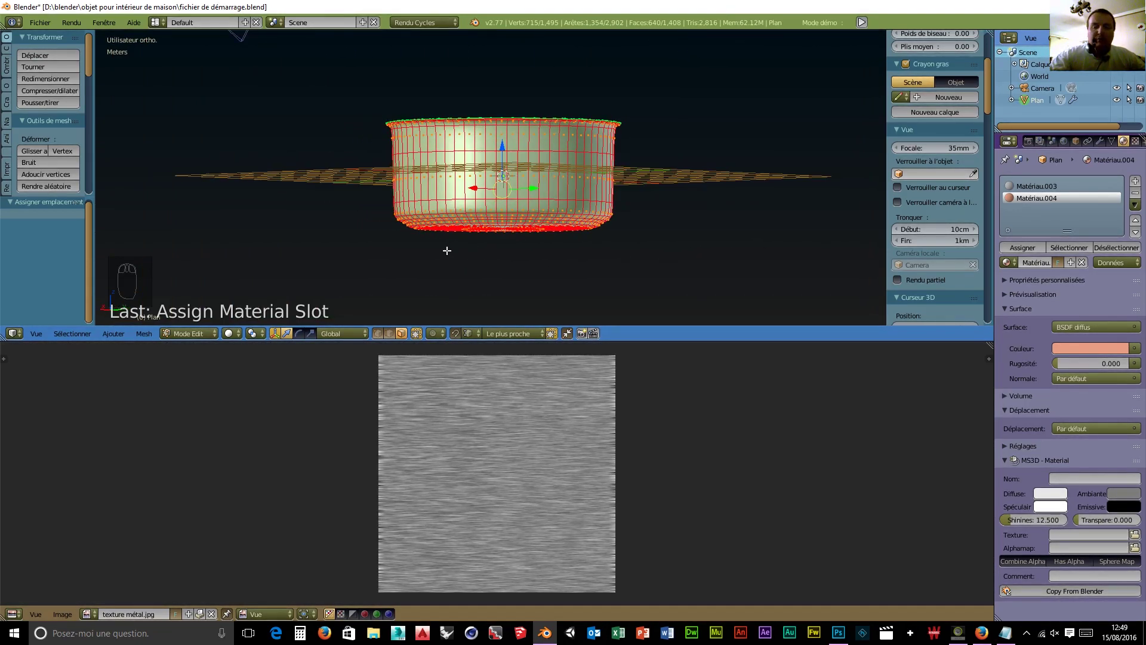
pyautogui.press('KP_1')
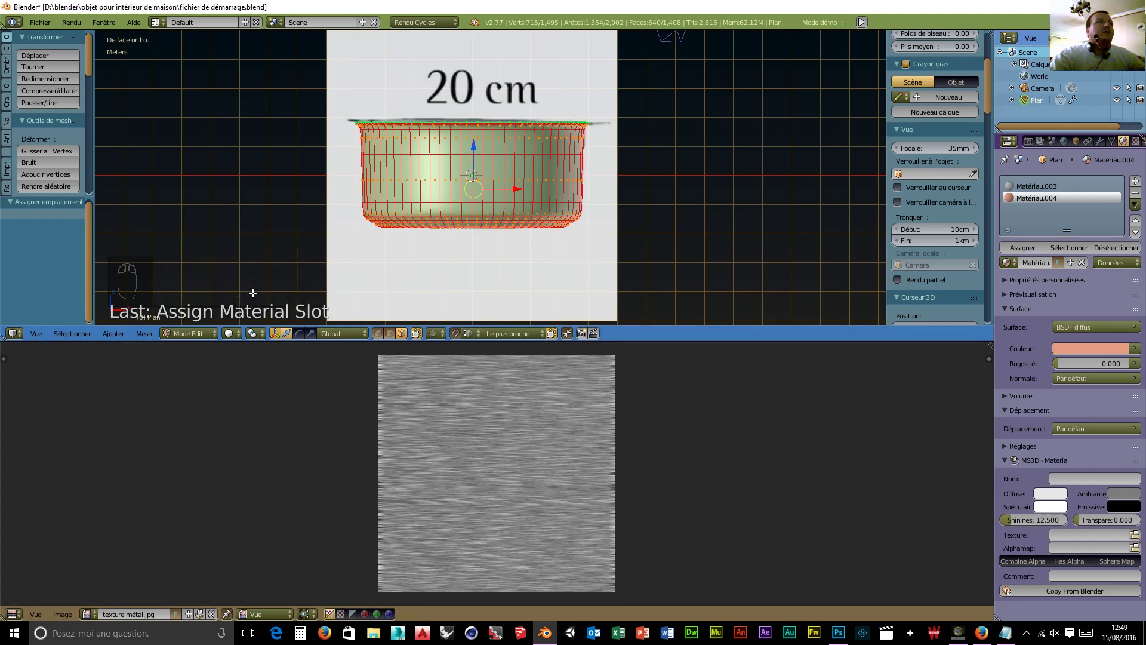
pyautogui.click(229, 333)
pyautogui.click(246, 316)
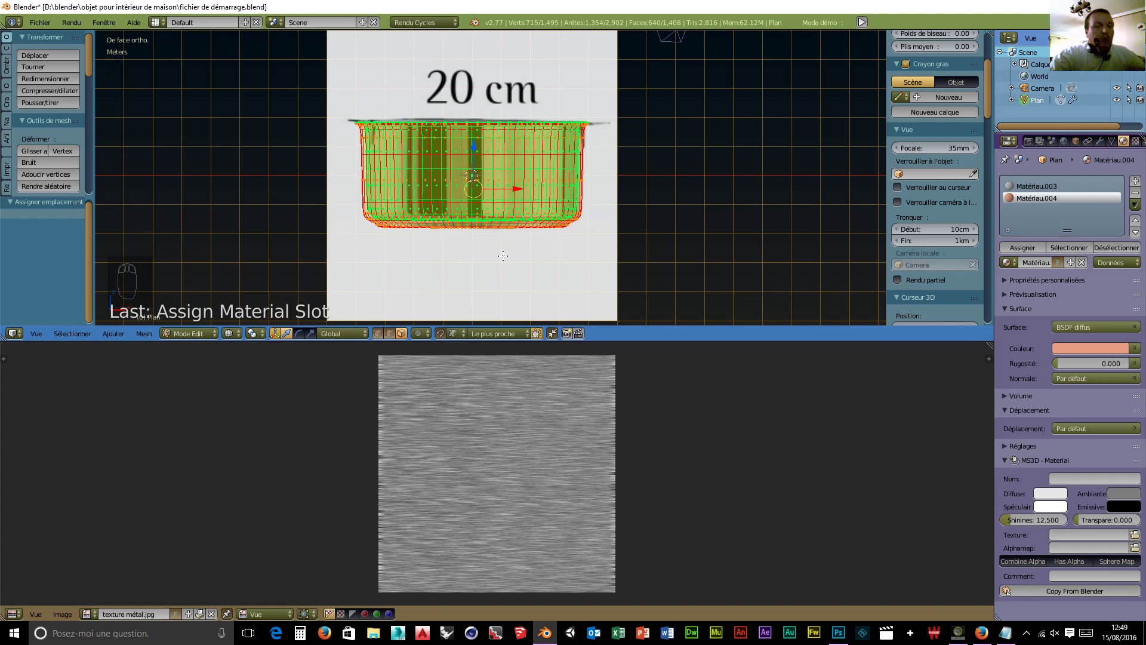
pyautogui.press('u')
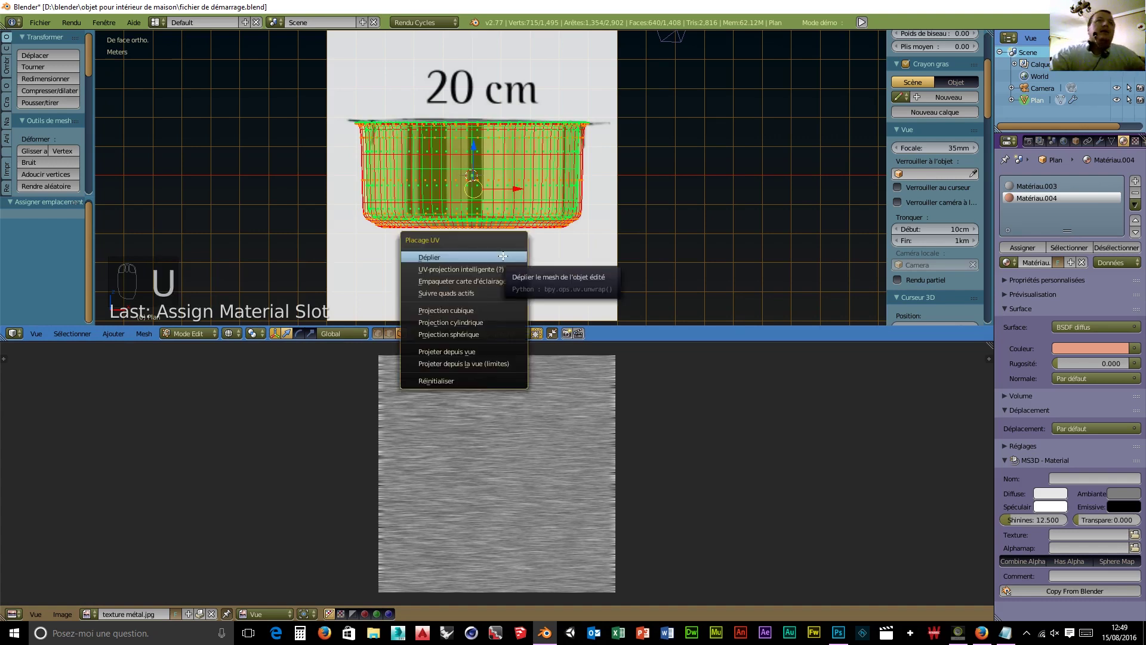
pyautogui.click(479, 351)
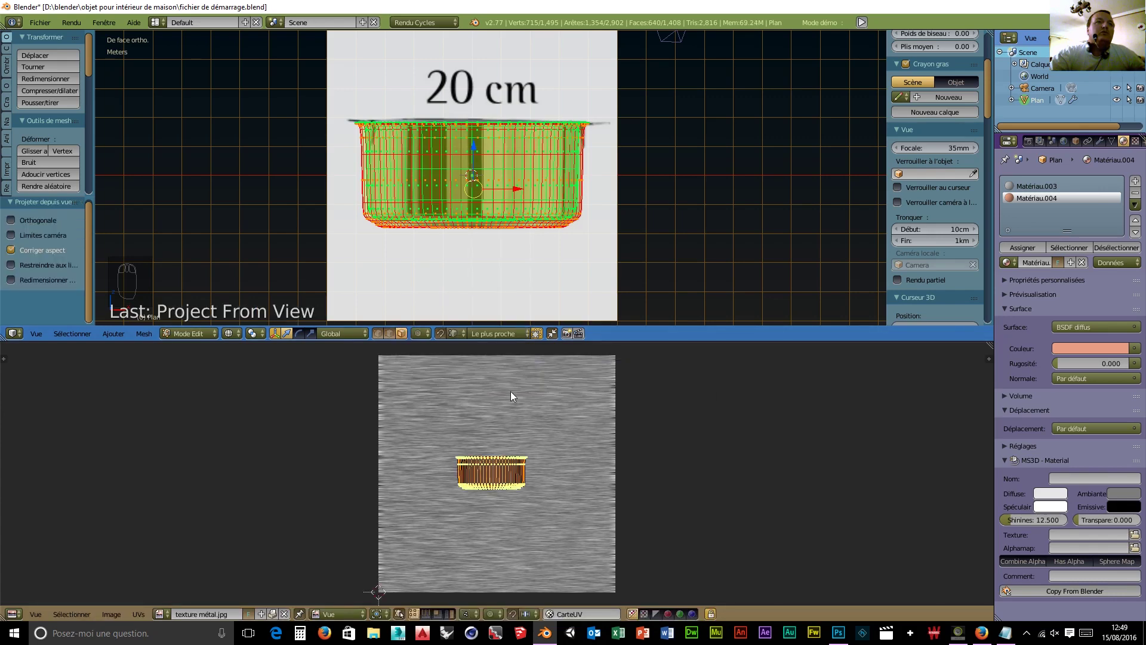
# - Scale the outer faces' UV layout by about 3.14 so it spans the width of the brushed-metal image
pyautogui.press('s')
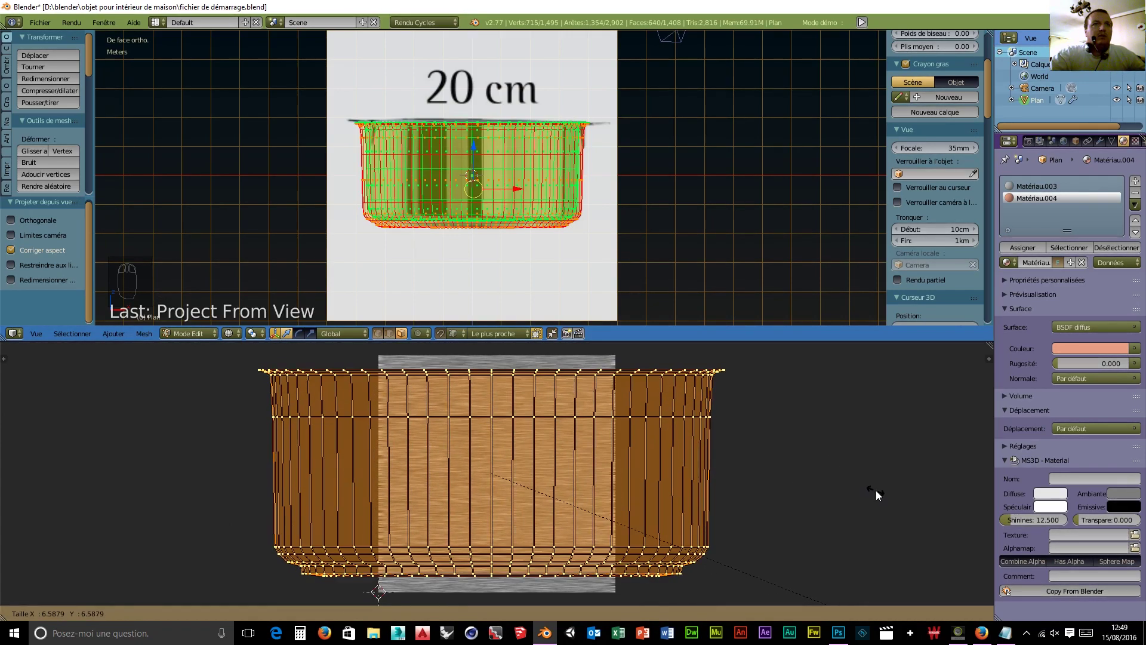
pyautogui.click(72, 360)
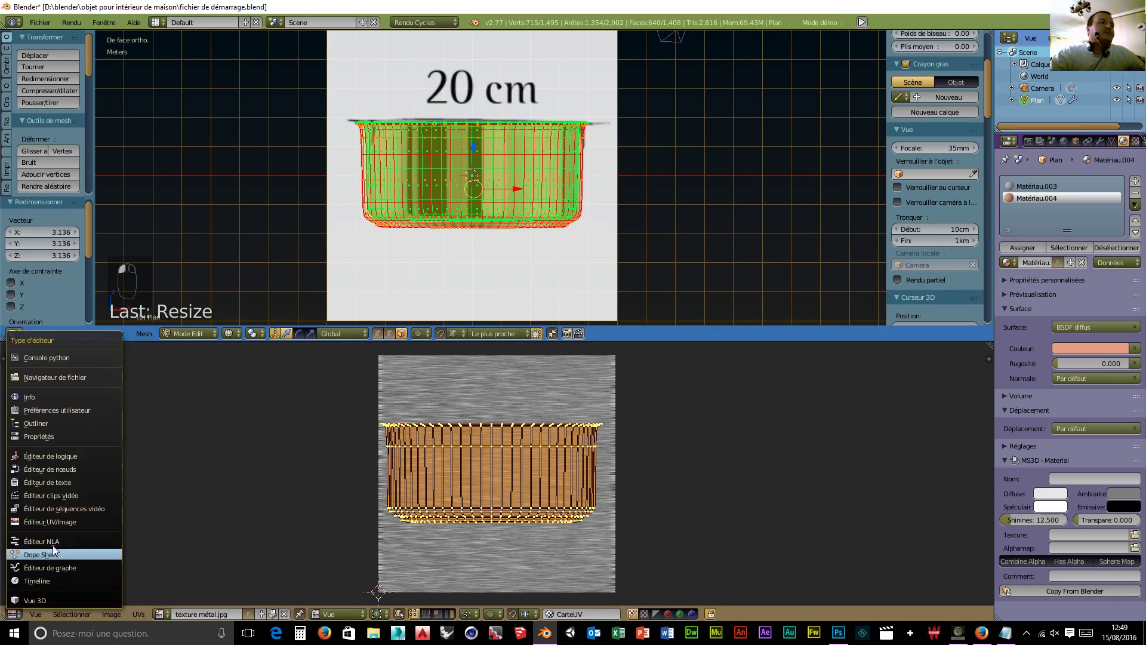
# - Turn the UV/Image Editor into a Node Editor and delete the diffuse BSDF node of Matériau.004
pyautogui.click(47, 469)
pyautogui.moveTo(614, 461); pyautogui.dragTo(755, 460, button='middle')
pyautogui.moveTo(544, 461); pyautogui.dragTo(517, 450)
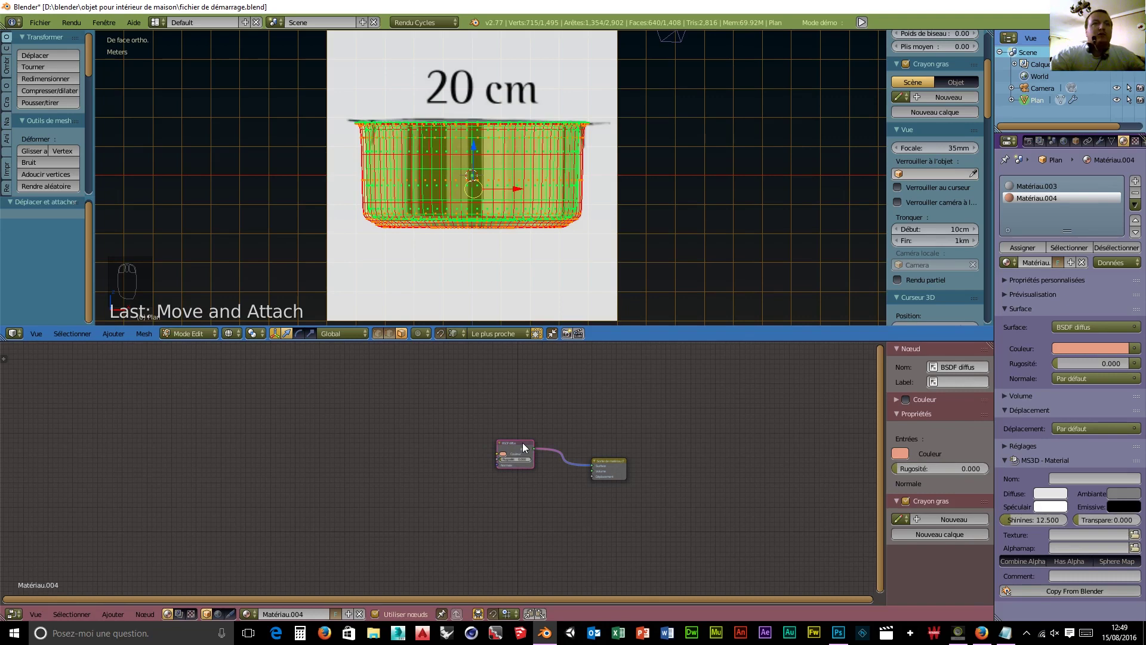
pyautogui.press('Delete')
# - Add the PBR Metal group node to Matériau.004 and link its Cuivre output to the material output's Surface
pyautogui.hotkey('shift', 'a')
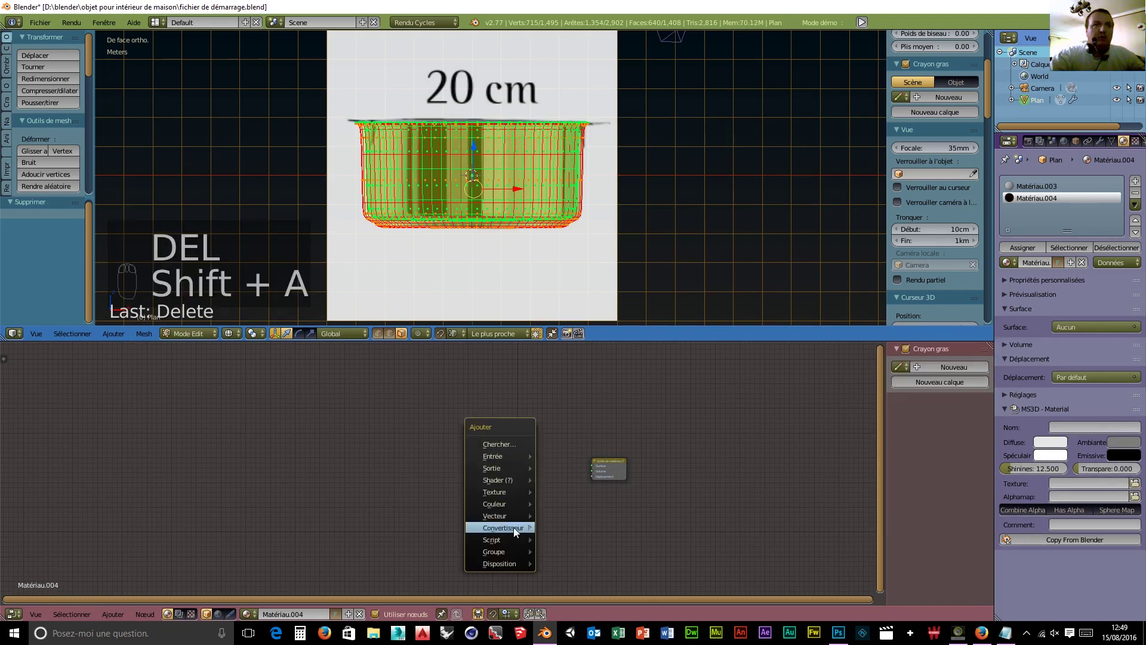
pyautogui.moveTo(512, 553)
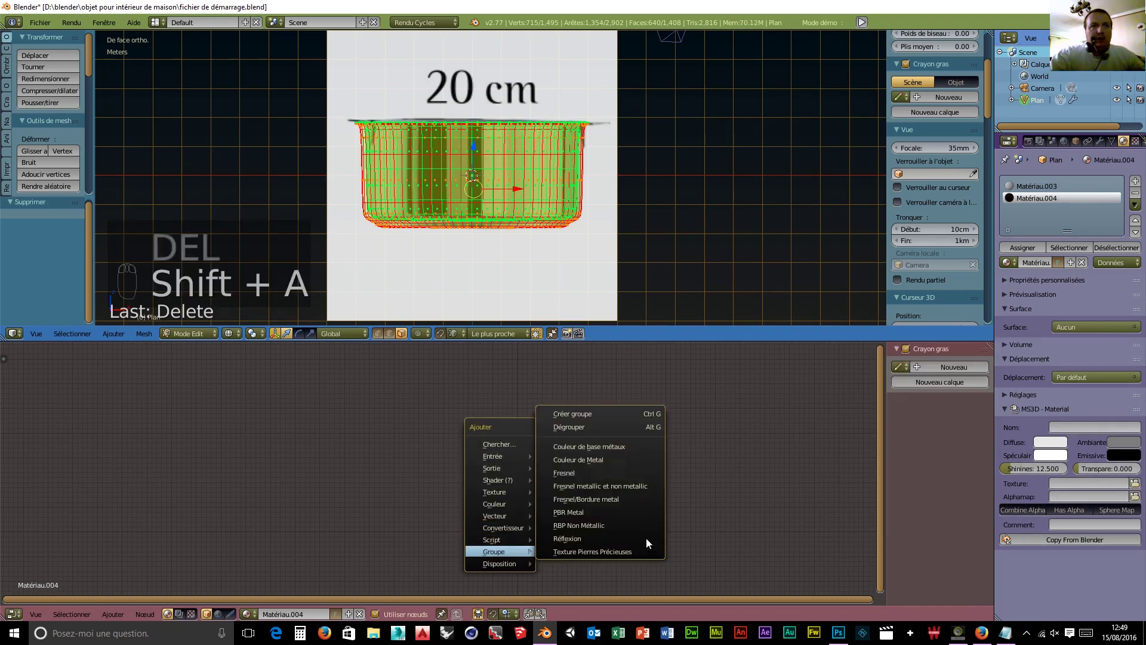
pyautogui.click(571, 513)
pyautogui.click(507, 419)
pyautogui.scroll(1, 557, 489)
pyautogui.moveTo(615, 497); pyautogui.dragTo(560, 502, button='middle')
pyautogui.scroll(3, 529, 508)
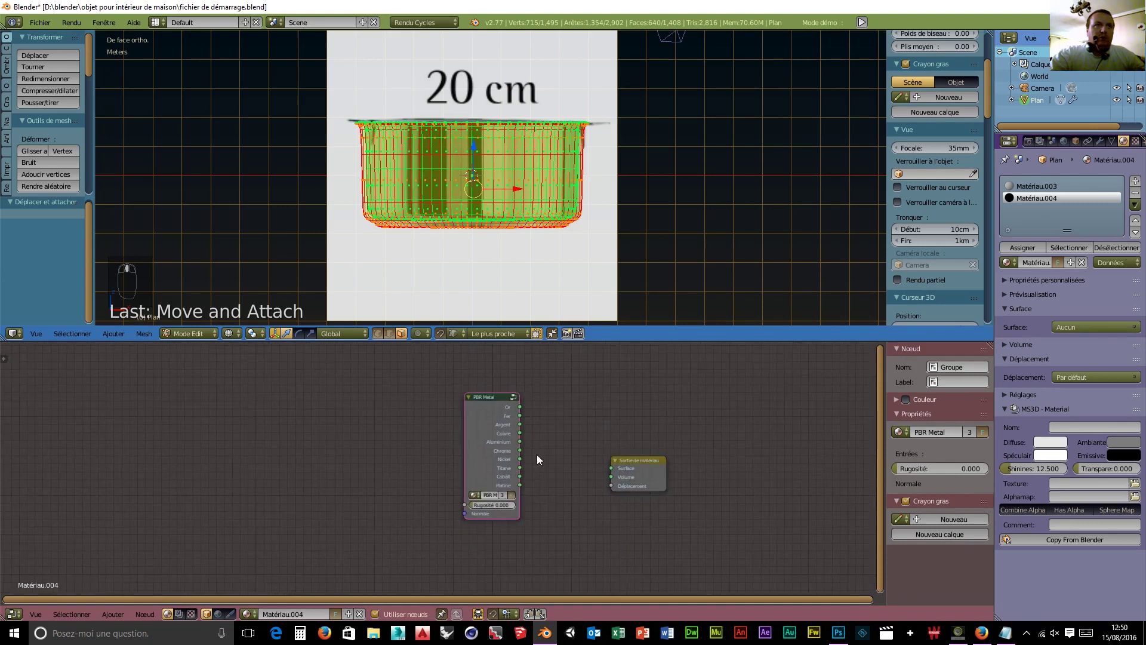
pyautogui.moveTo(519, 433); pyautogui.dragTo(539, 430)
pyautogui.moveTo(613, 473); pyautogui.dragTo(614, 473)
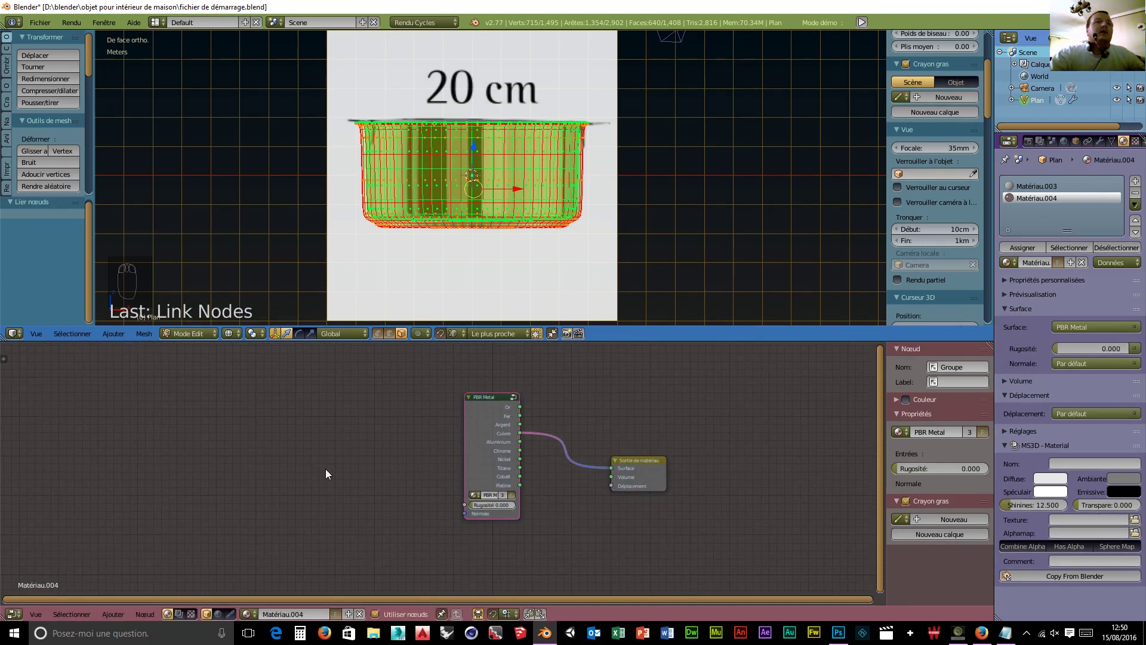
# - Add an image texture node (Texture image) ahead of the PBR Metal group
pyautogui.hotkey('shift', 'a')
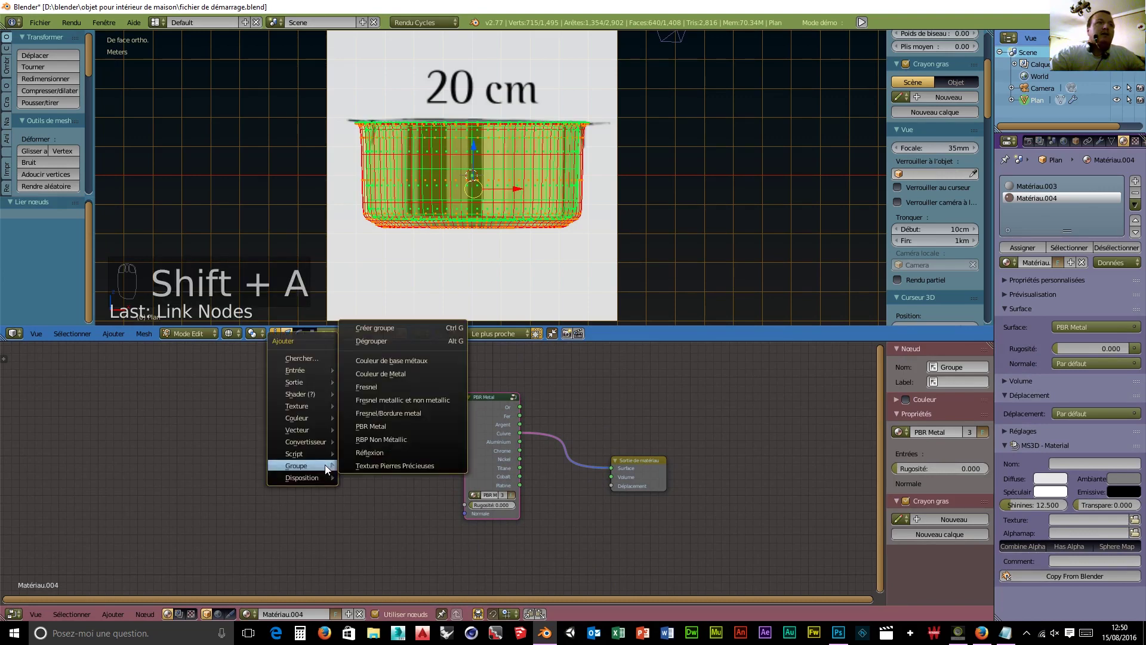
pyautogui.moveTo(299, 415)
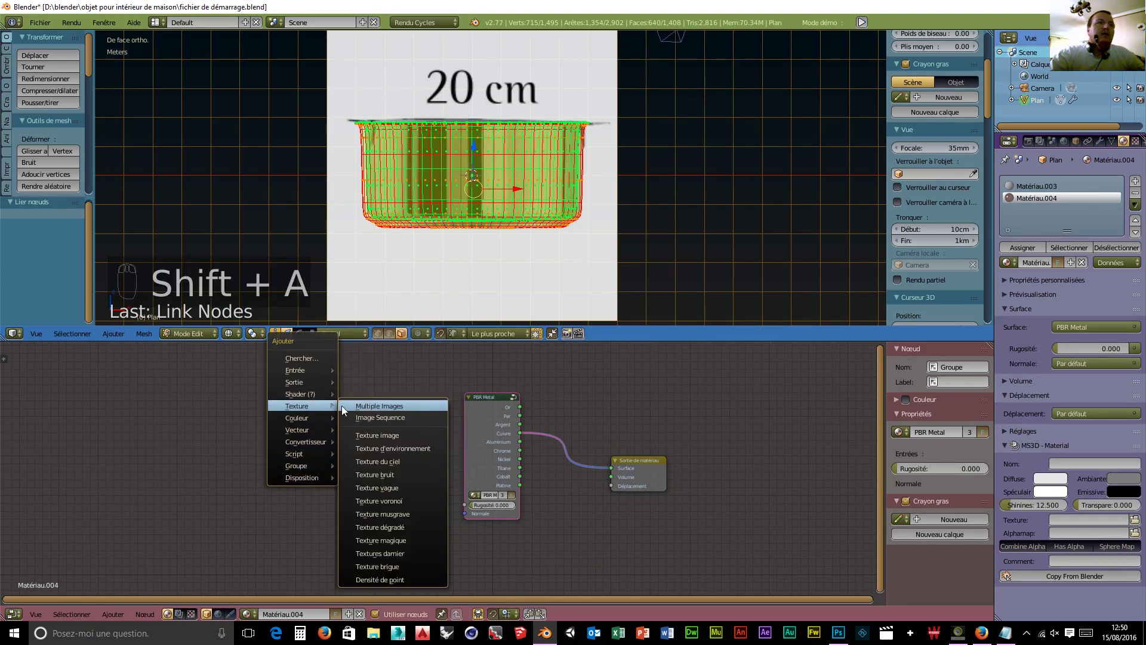
pyautogui.click(387, 435)
pyautogui.click(295, 438)
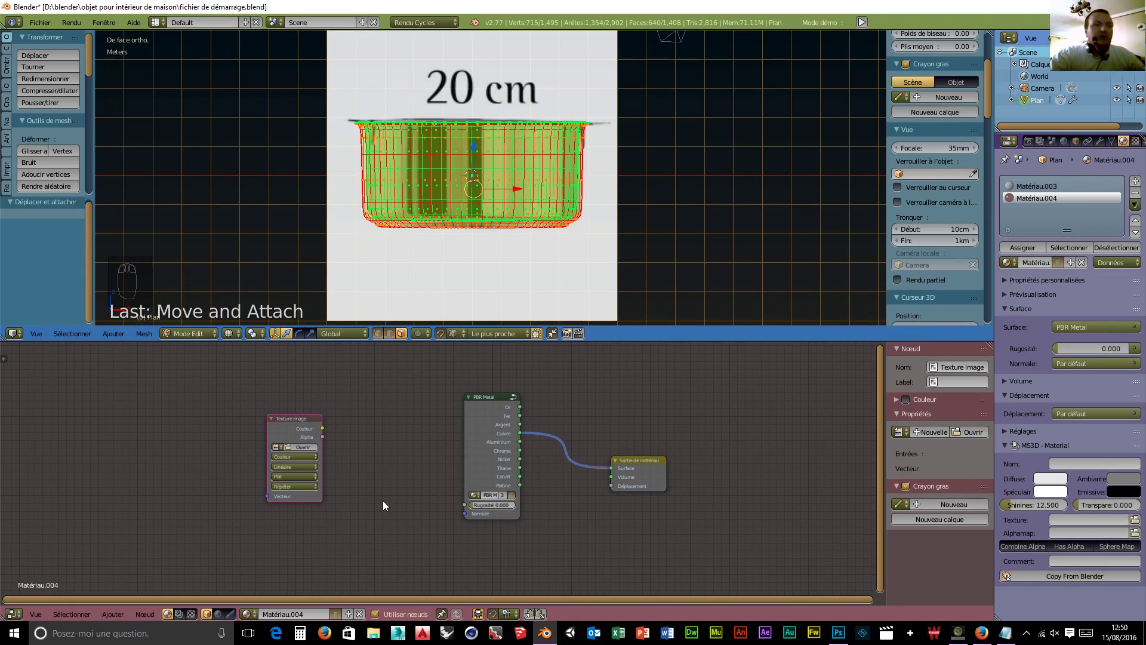
# - Add a Bump node between the two, linking the texture's Couleur to its Hauteur and its Normale output to PBR Metal's Normale
pyautogui.hotkey('shift', 'a')
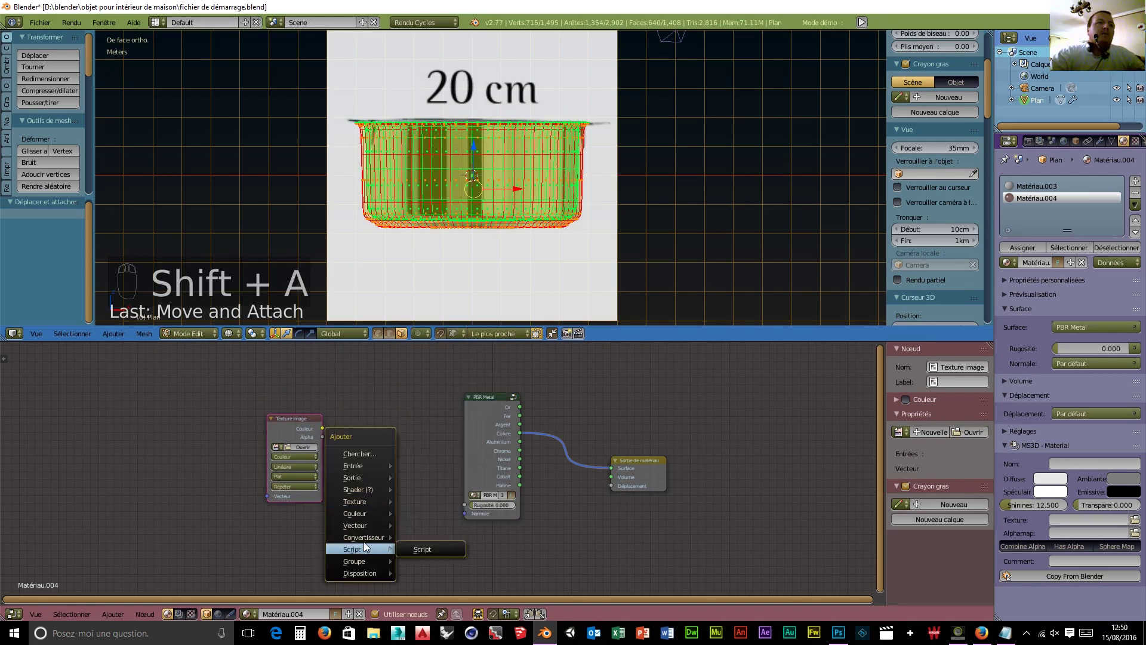
pyautogui.click(424, 530)
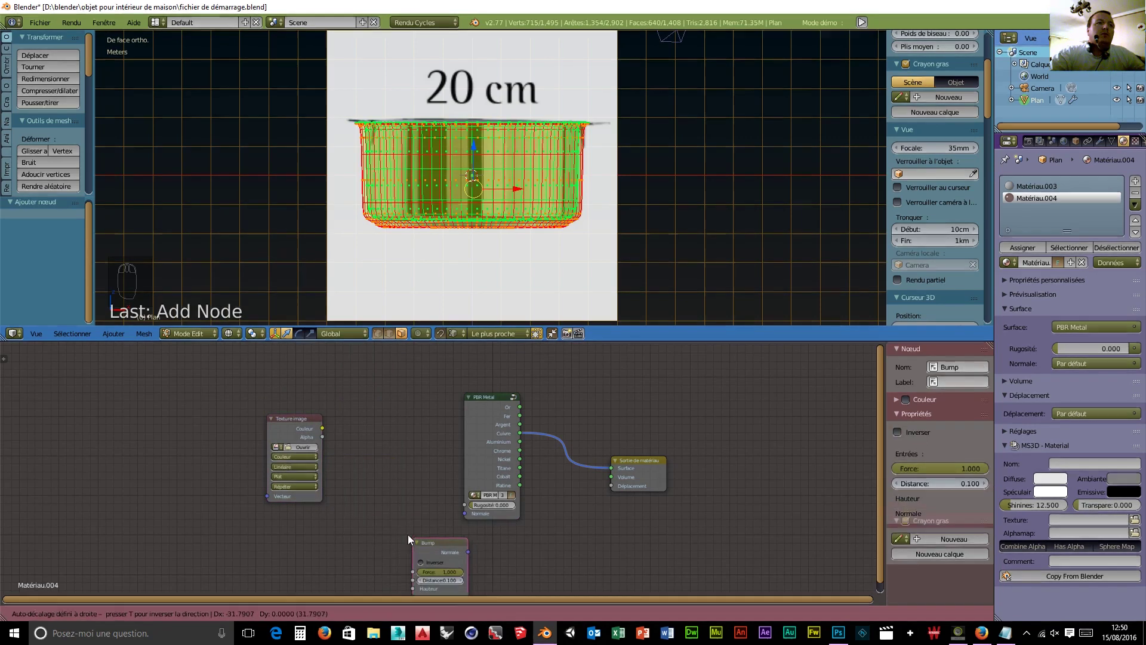
pyautogui.click(341, 457)
pyautogui.moveTo(308, 418); pyautogui.dragTo(270, 435)
pyautogui.moveTo(319, 513); pyautogui.dragTo(343, 507)
pyautogui.moveTo(397, 469); pyautogui.dragTo(464, 515)
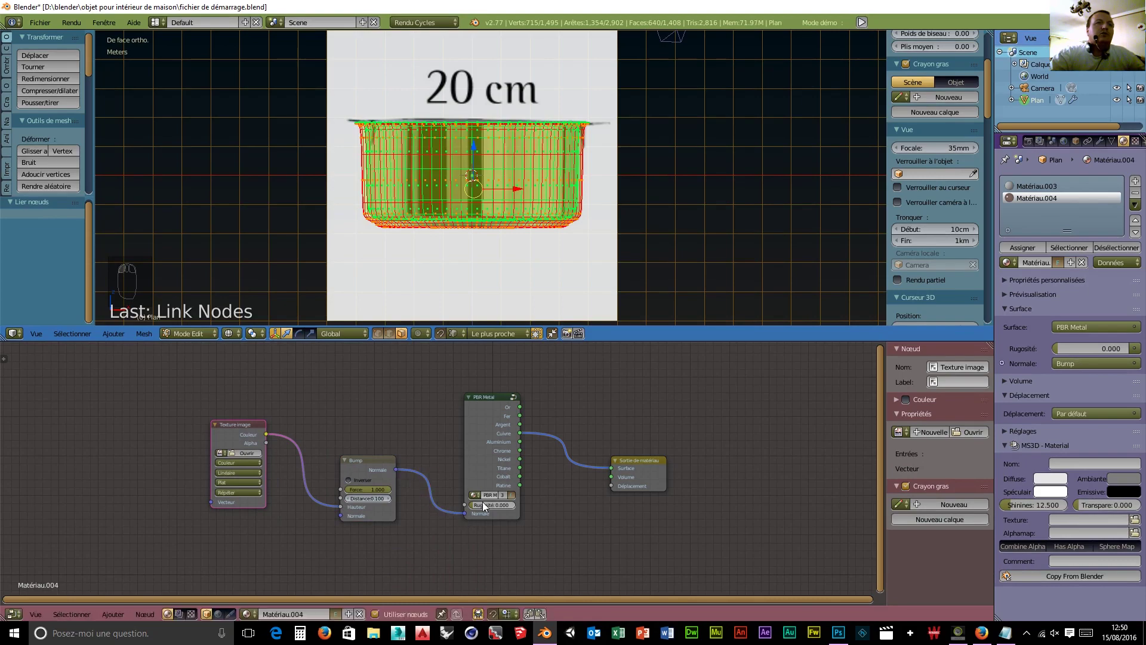
pyautogui.scroll(3, 602, 234)
pyautogui.moveTo(638, 209); pyautogui.dragTo(604, 233, button='middle')
pyautogui.scroll(-4, 617, 195)
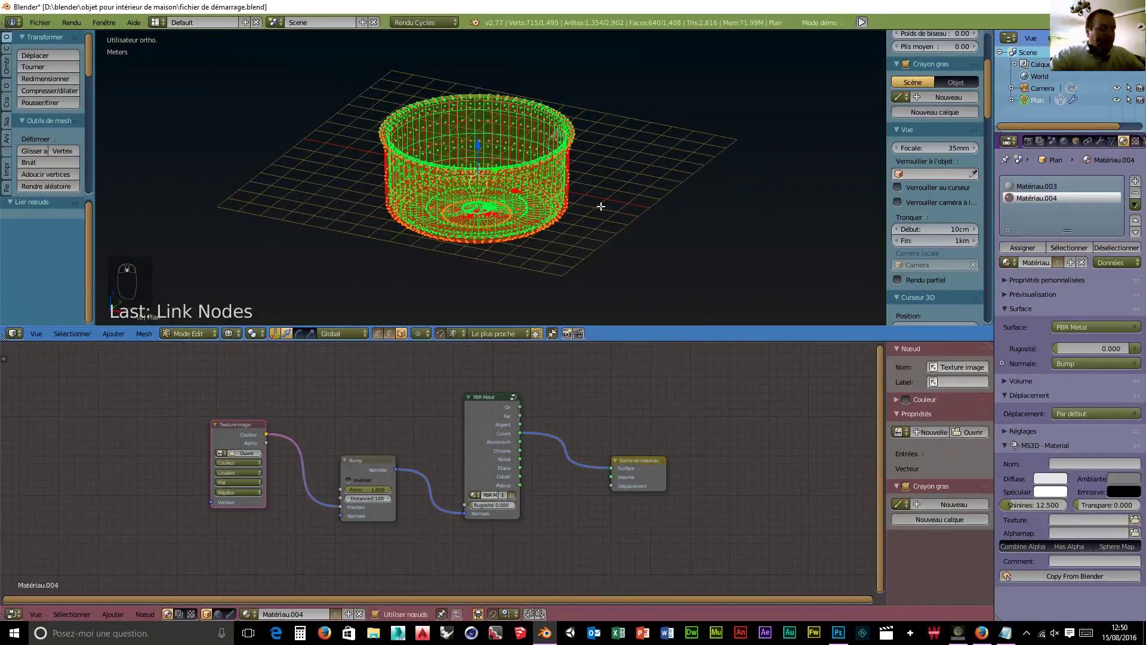
pyautogui.hotkey('shift', 'a')
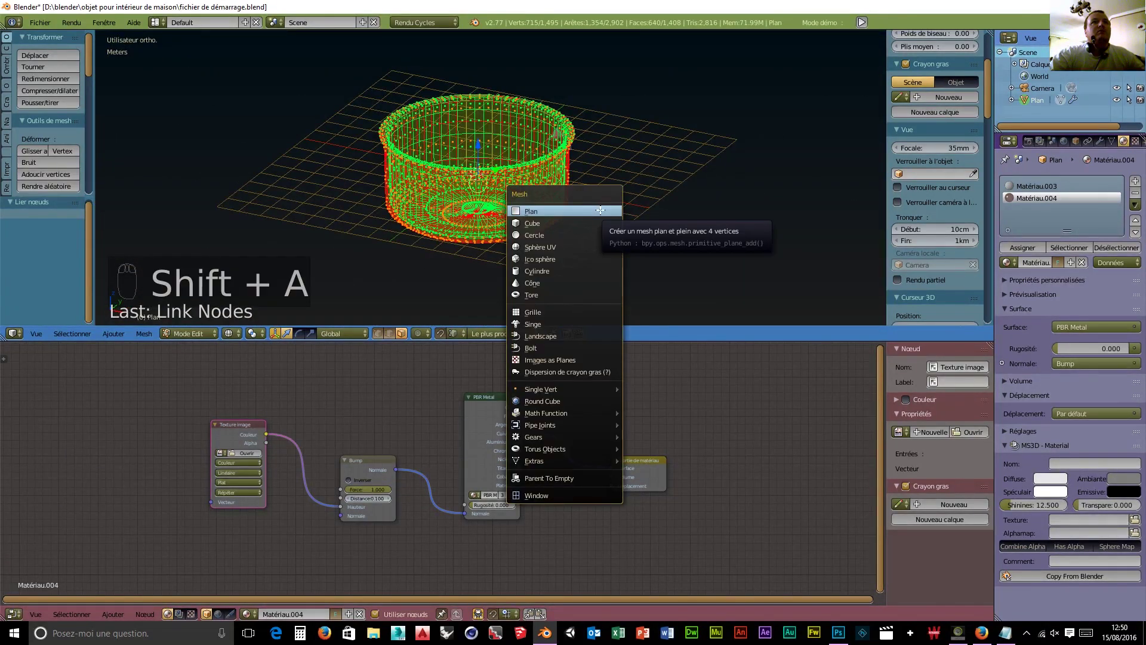
pyautogui.click(601, 210)
pyautogui.moveTo(478, 140); pyautogui.dragTo(592, 256)
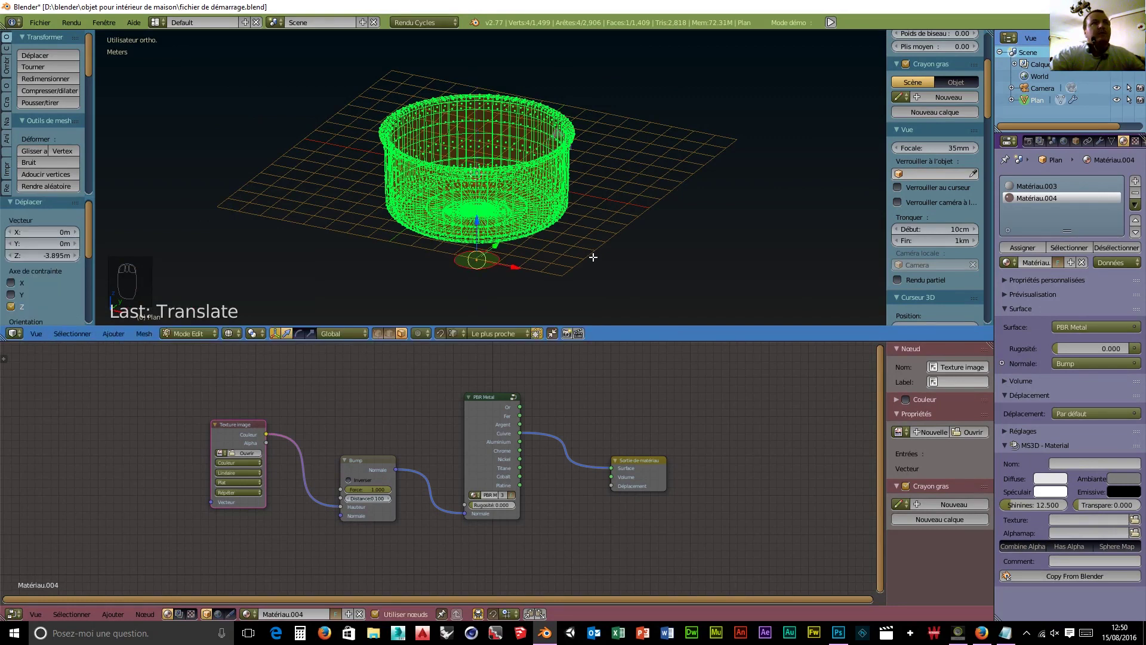
pyautogui.hotkey('ctrl', 'z')
# - Leave mesh editing for Object Mode and add a plane as a separate object in the scene
pyautogui.click(185, 334)
pyautogui.click(250, 317)
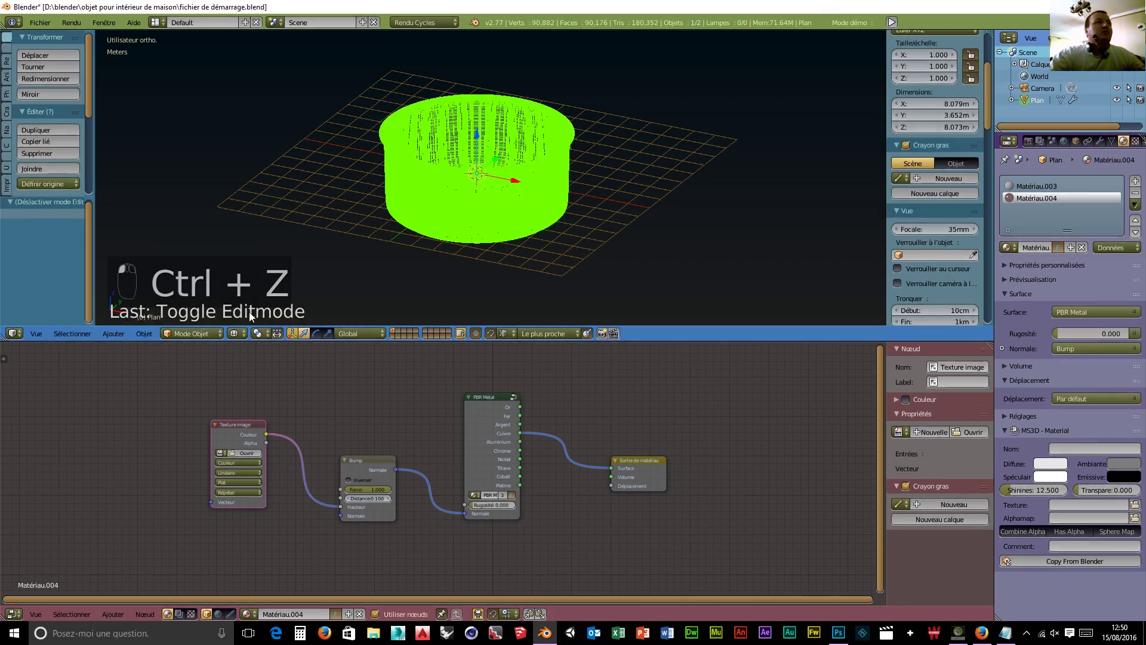
pyautogui.hotkey('ctrl', 'a')
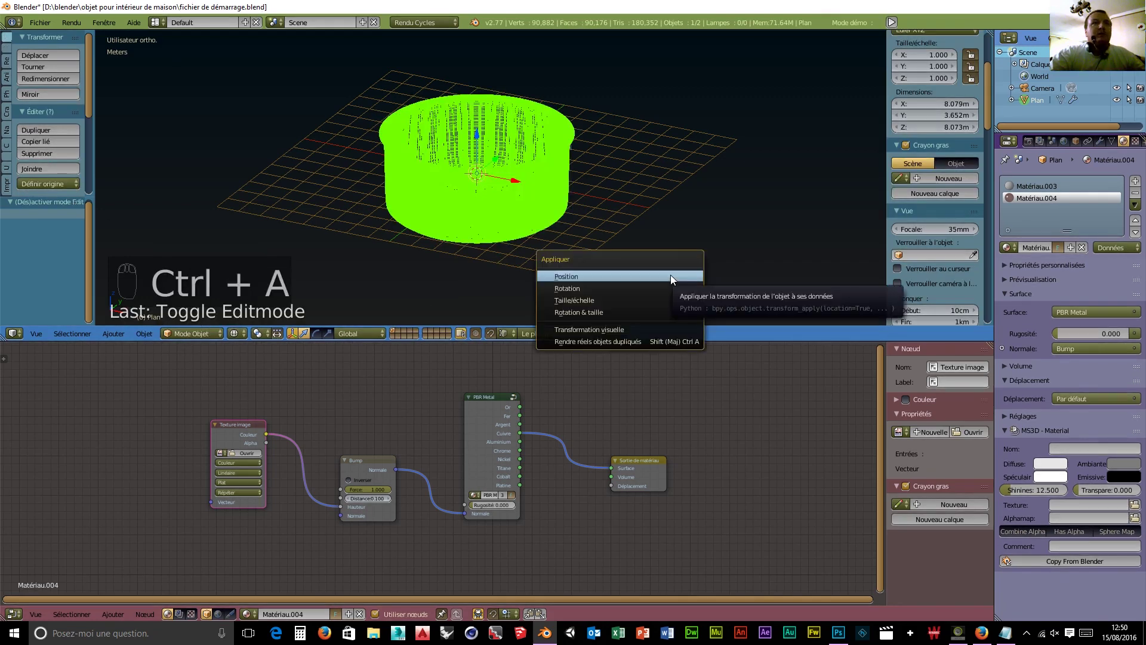
pyautogui.hotkey('shift', 'a')
pyautogui.moveTo(714, 209)
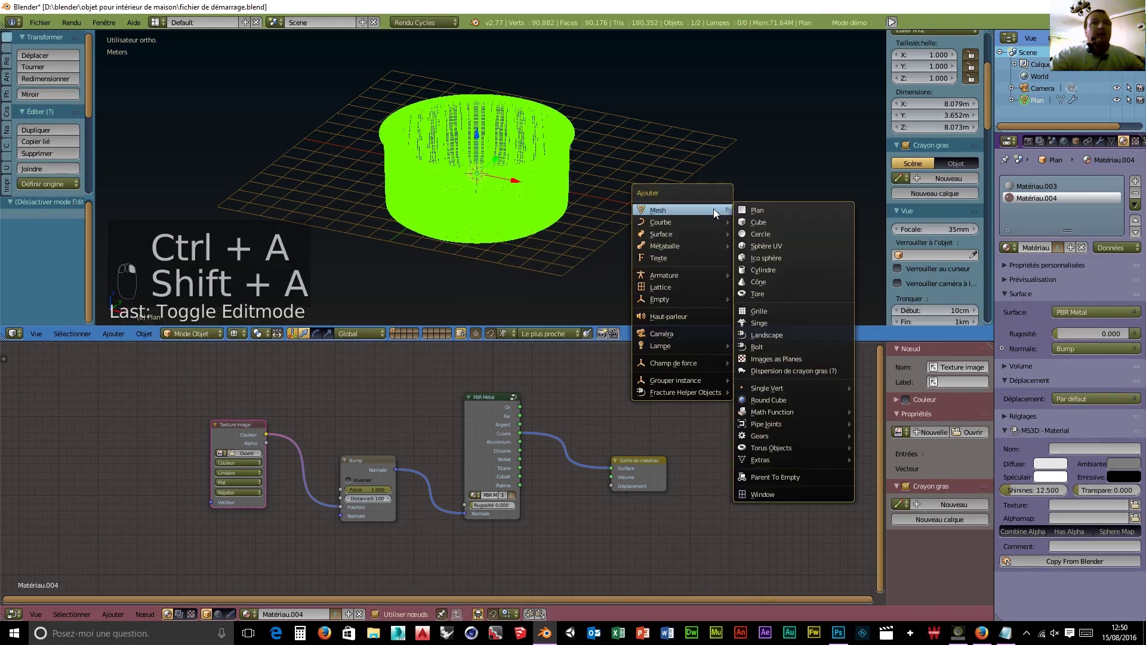
pyautogui.click(763, 210)
pyautogui.moveTo(532, 261); pyautogui.dragTo(576, 223, button='middle')
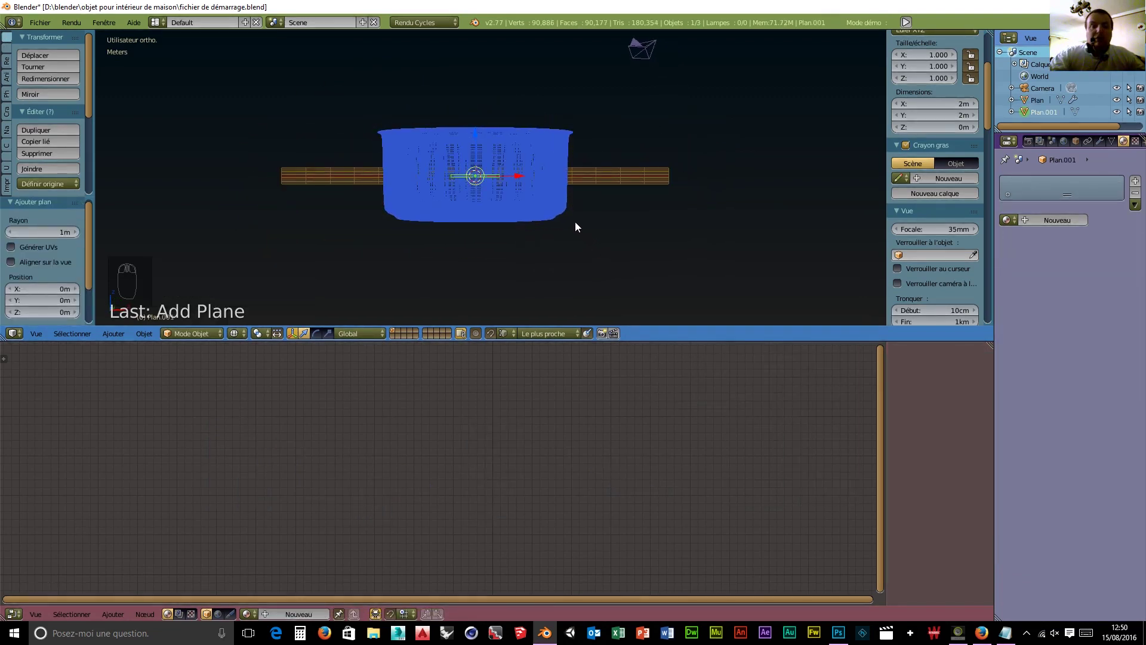
# - From the front, lower the plane to the pan's underside, setting the snap element to edges (Arête)
pyautogui.press('KP_1')
pyautogui.moveTo(475, 127); pyautogui.dragTo(475, 186)
pyautogui.click(506, 333)
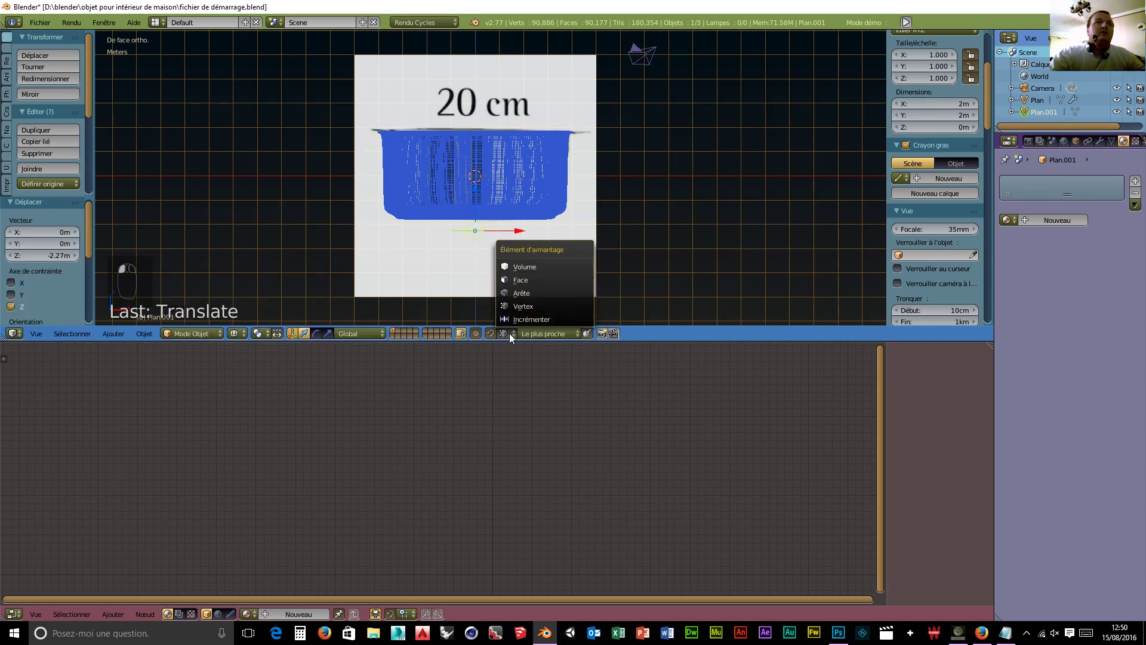
pyautogui.click(505, 333)
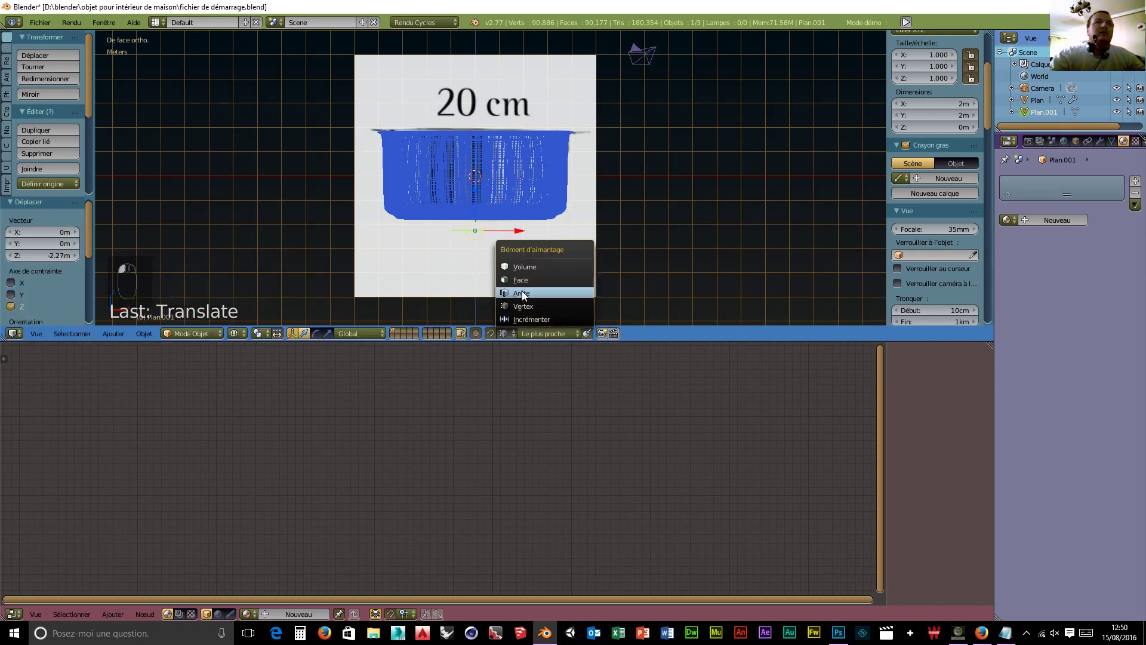
pyautogui.click(521, 292)
pyautogui.moveTo(476, 194); pyautogui.dragTo(478, 223)
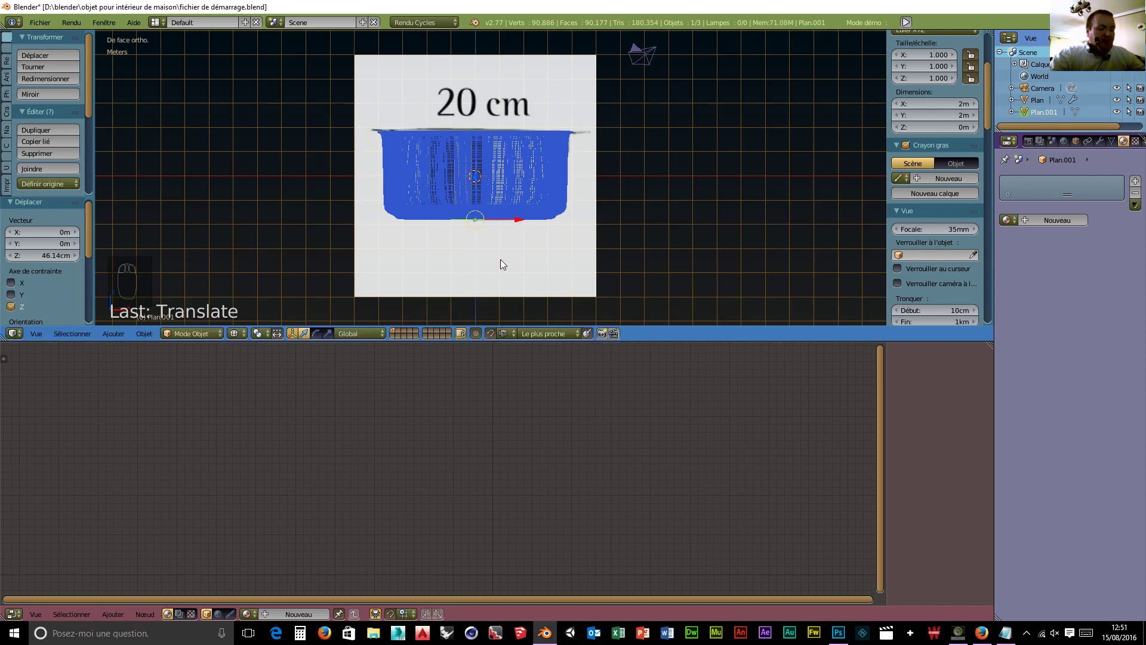
# - Scale the plane by 40 to form a large floor
pyautogui.press('s')
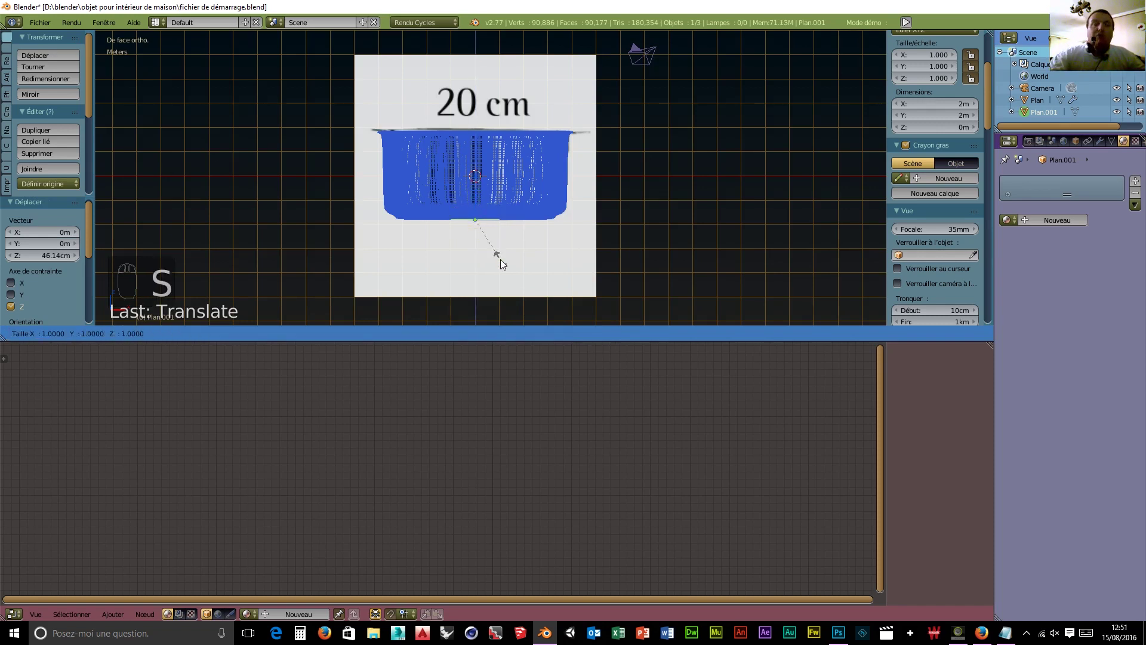
pyautogui.write('40')
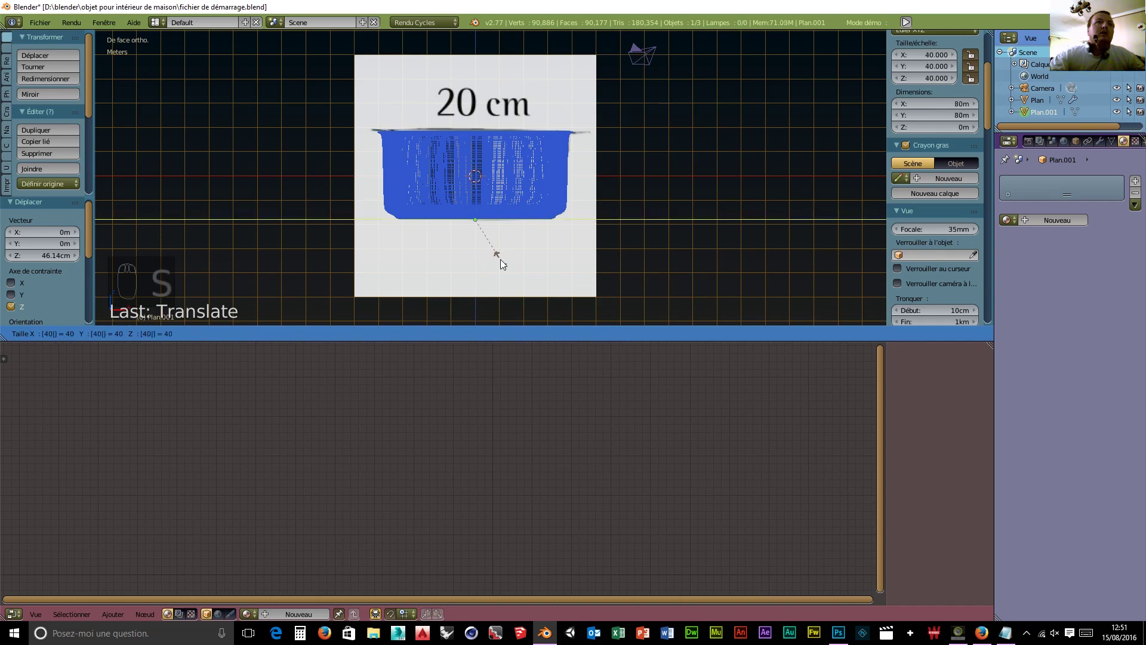
pyautogui.press('Return')
# - Add an area lamp (Surface), raise it about 7.5 m above the pan and scale it by about 32
pyautogui.moveTo(593, 195); pyautogui.dragTo(561, 206, button='middle')
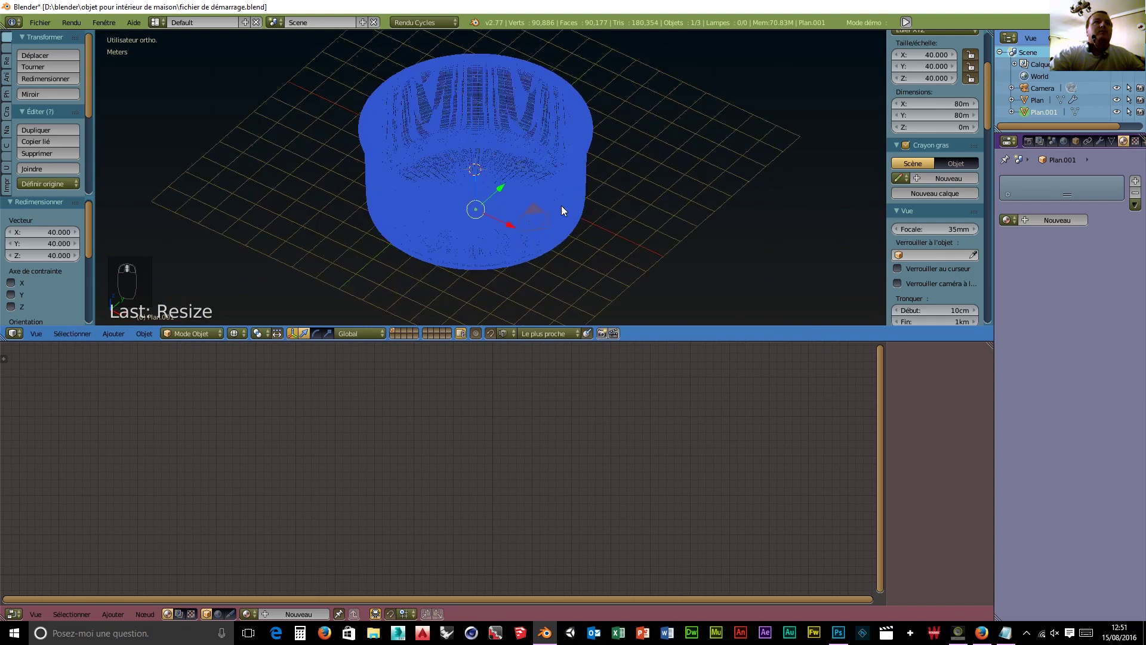
pyautogui.moveTo(655, 152); pyautogui.dragTo(641, 153, button='middle')
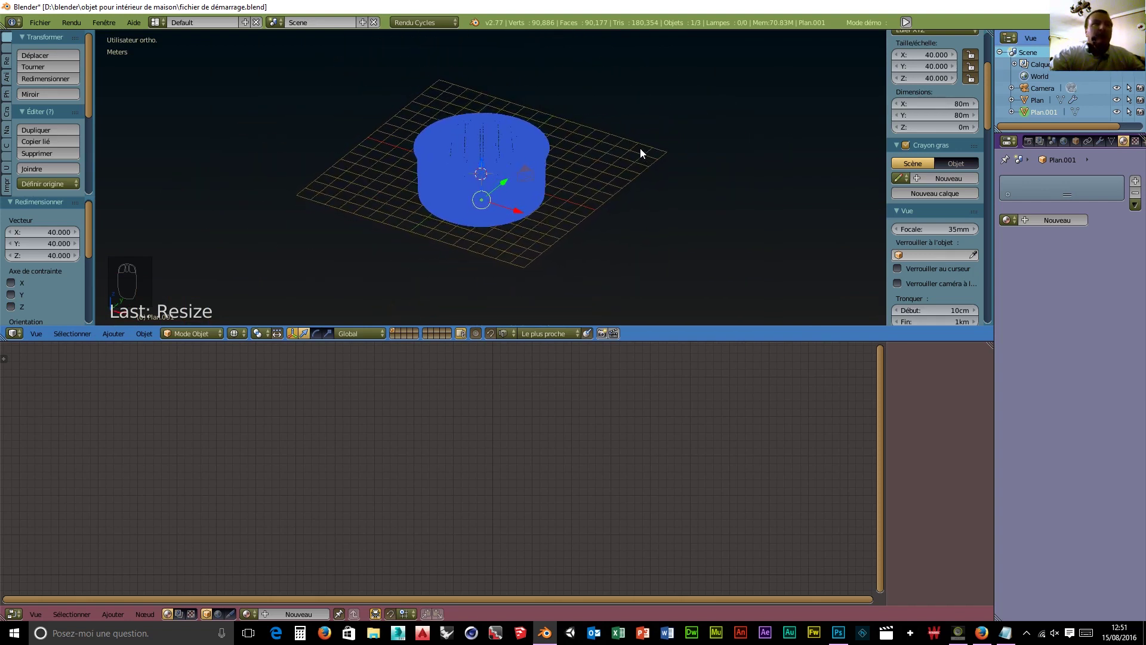
pyautogui.hotkey('shift', 'a')
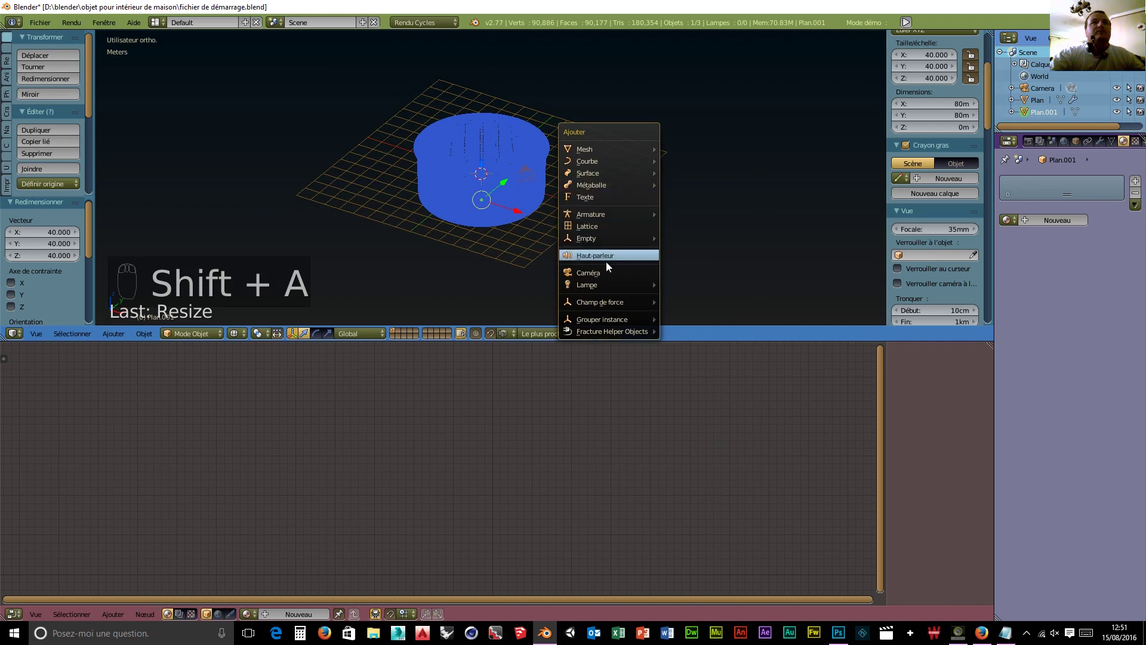
pyautogui.moveTo(603, 283)
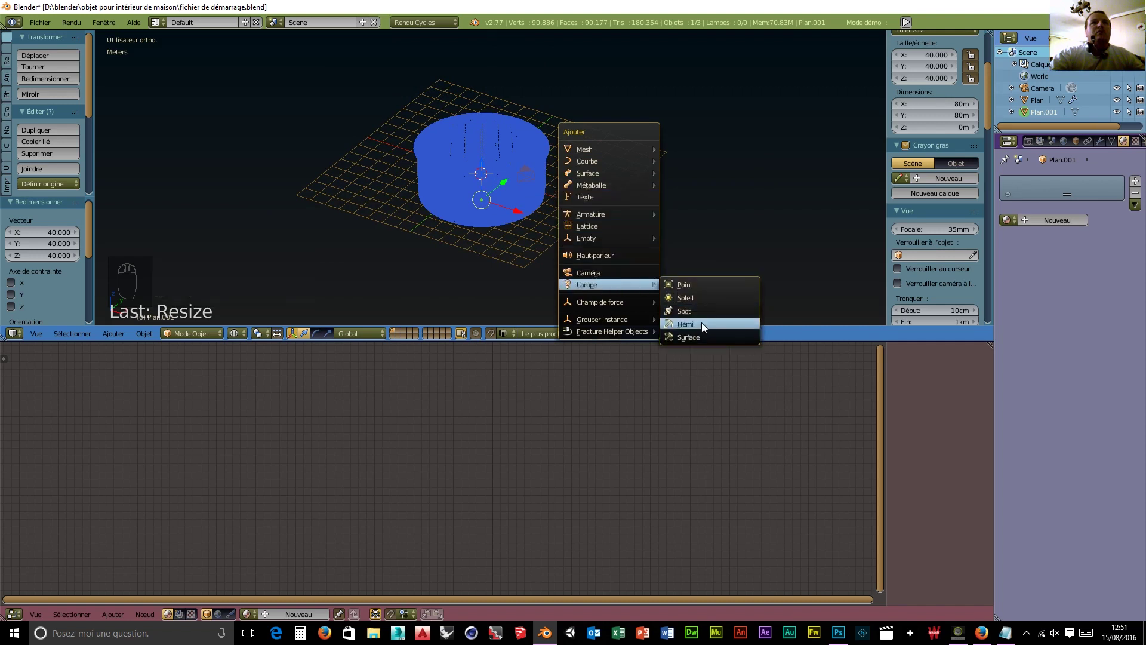
pyautogui.click(691, 336)
pyautogui.moveTo(483, 136); pyautogui.dragTo(485, 40)
pyautogui.press('s')
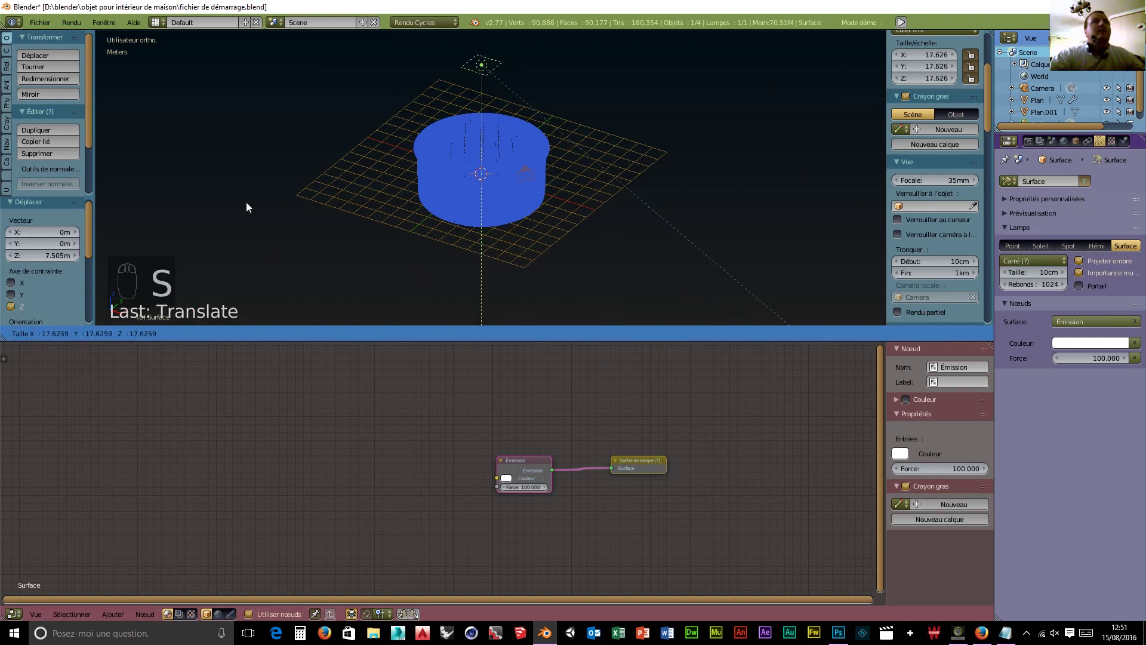
pyautogui.click(855, 128)
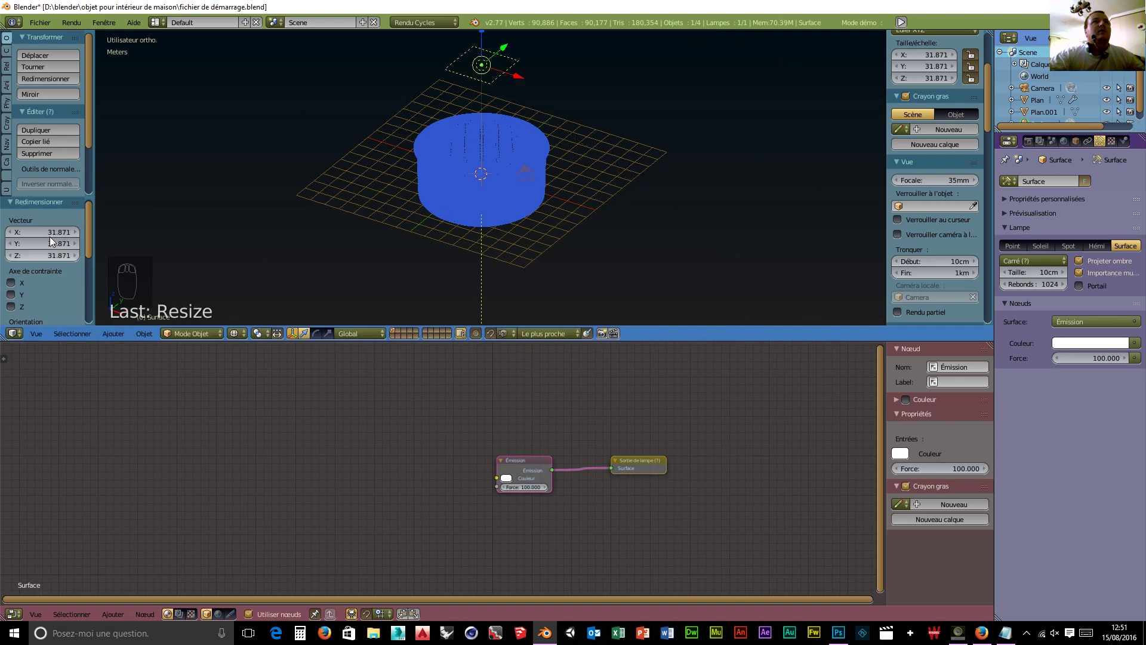
# - Move the area lamp about 11.3 m along X and rotate it about 55° around Y to face the pan
pyautogui.moveTo(519, 87); pyautogui.dragTo(660, 206)
pyautogui.press('r')
pyautogui.press('y')
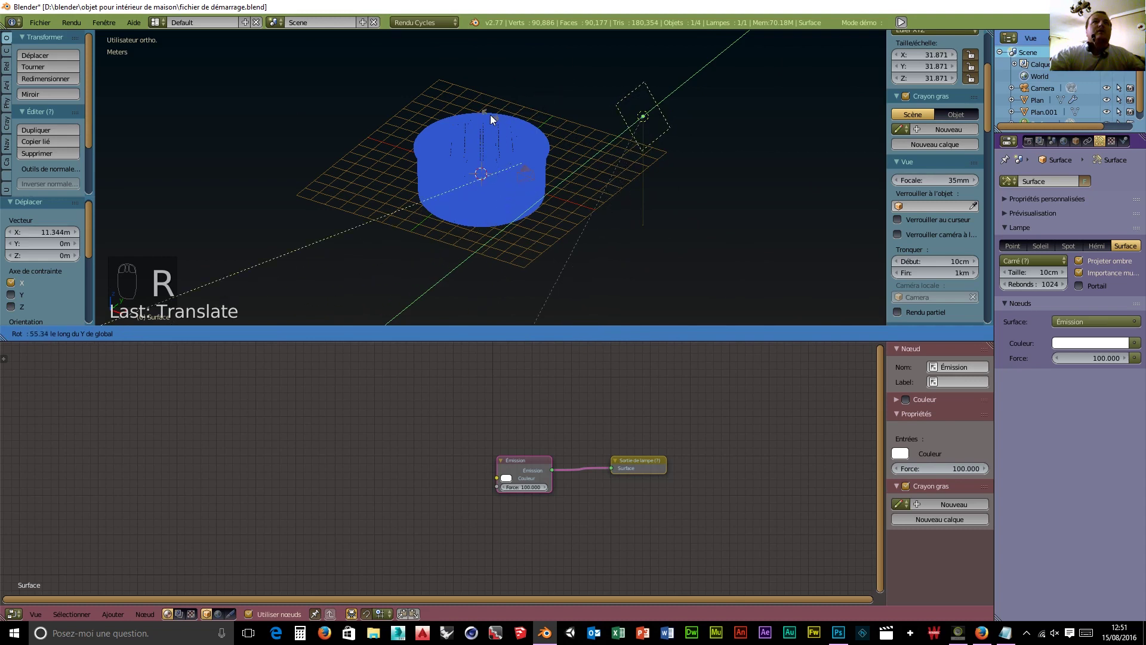
pyautogui.click(489, 115)
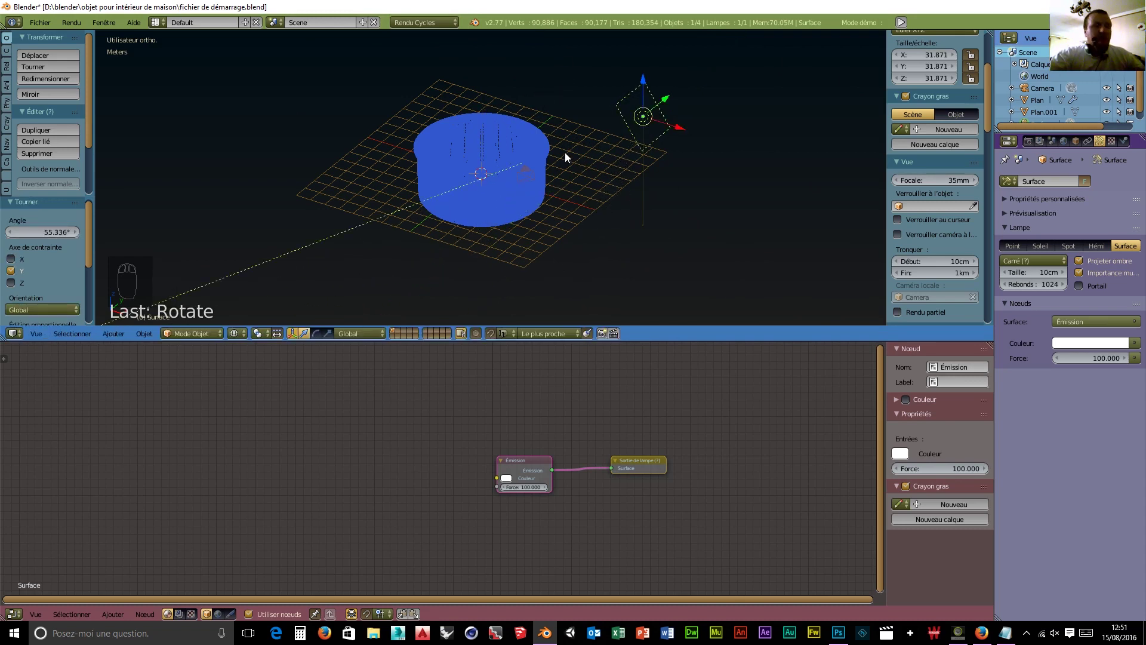
# - Preview the scene in rendered shading and inspect the pan's outer surface up close
pyautogui.hotkey('shift', 'z')
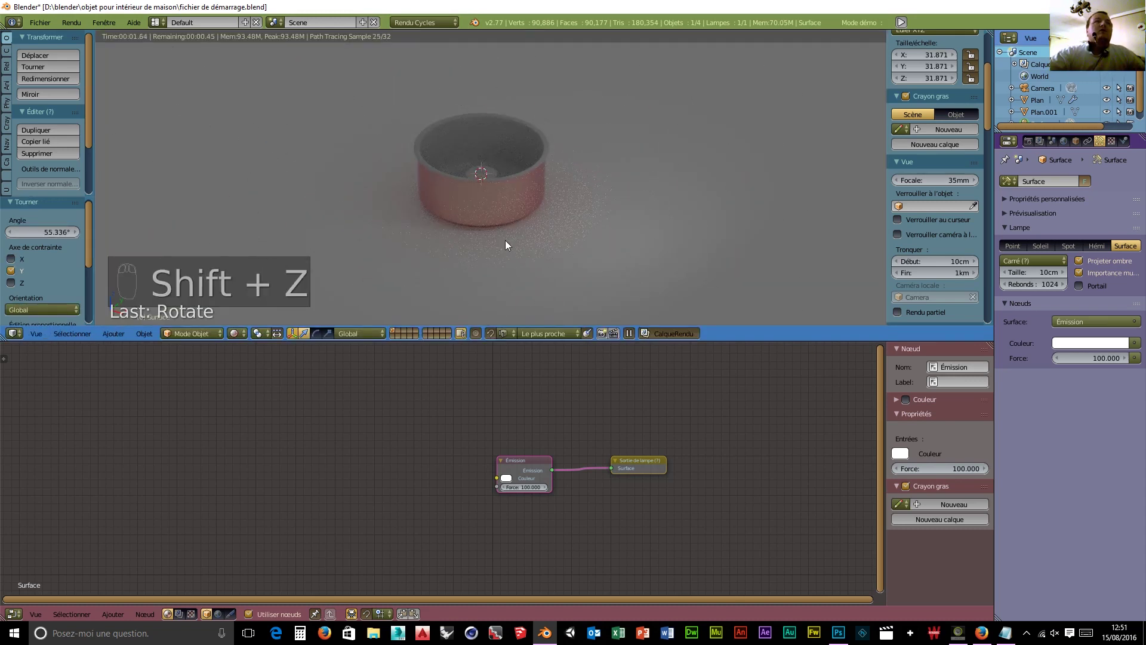
pyautogui.scroll(6, 502, 241)
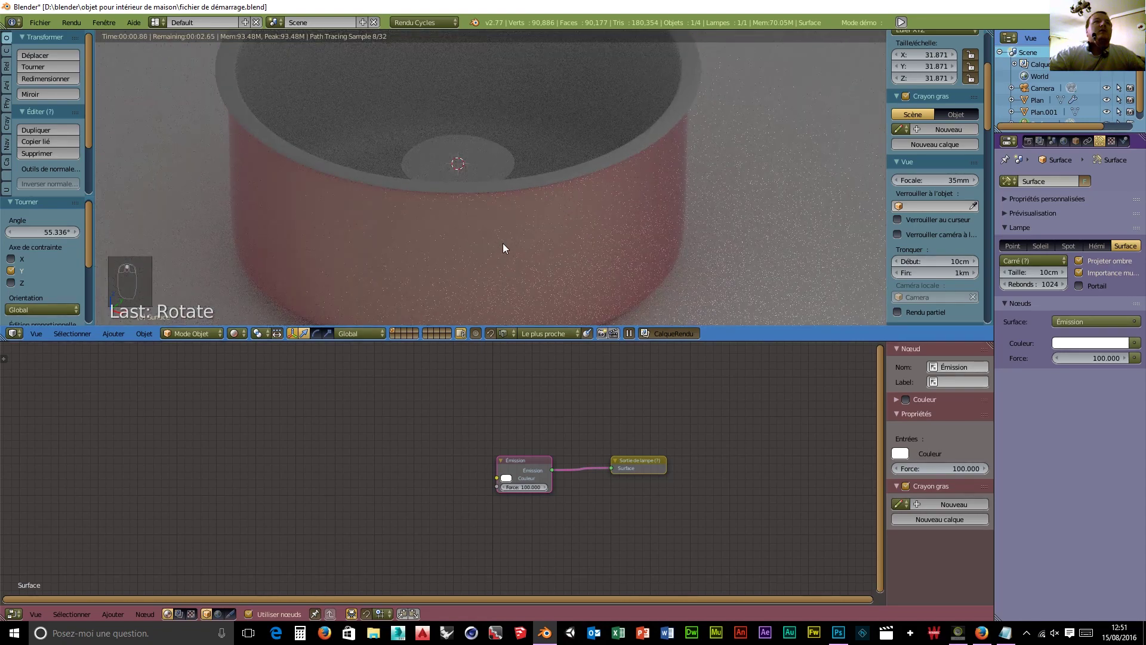
# - Darken the world background colour to black
pyautogui.moveTo(546, 227)
pyautogui.mouseDown(button='middle')
pyautogui.moveTo(554, 181)
pyautogui.moveTo(552, 204)
pyautogui.moveTo(528, 198)
pyautogui.moveTo(538, 206)
pyautogui.mouseUp(button='middle')
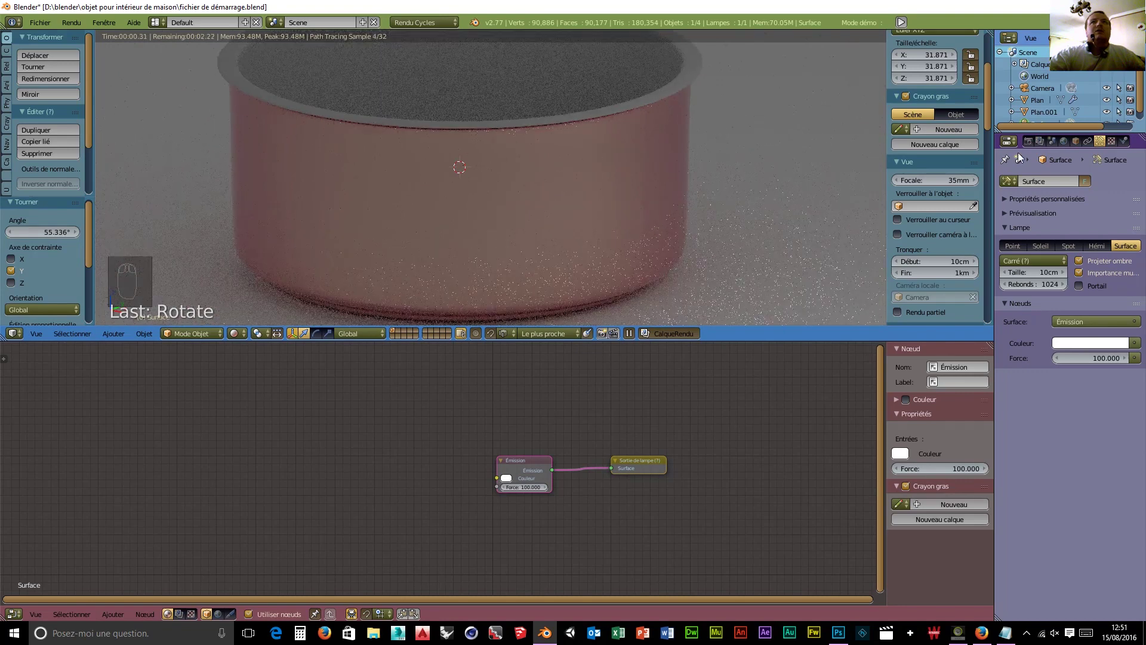
pyautogui.click(1064, 142)
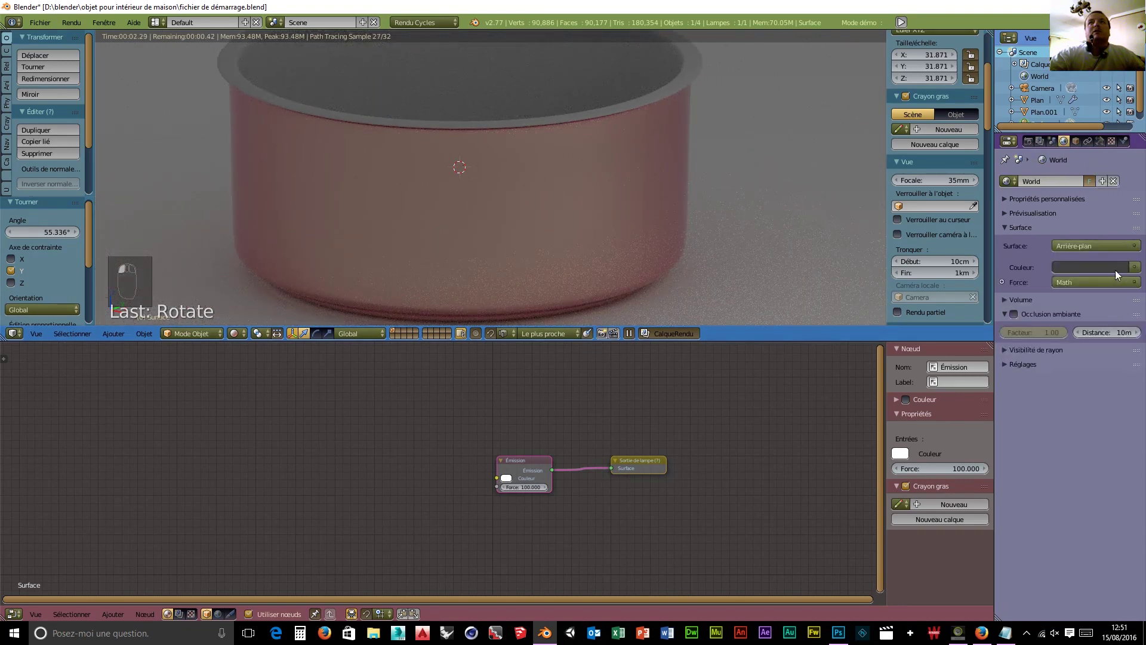
pyautogui.click(1115, 269)
pyautogui.moveTo(1120, 150); pyautogui.dragTo(1120, 182)
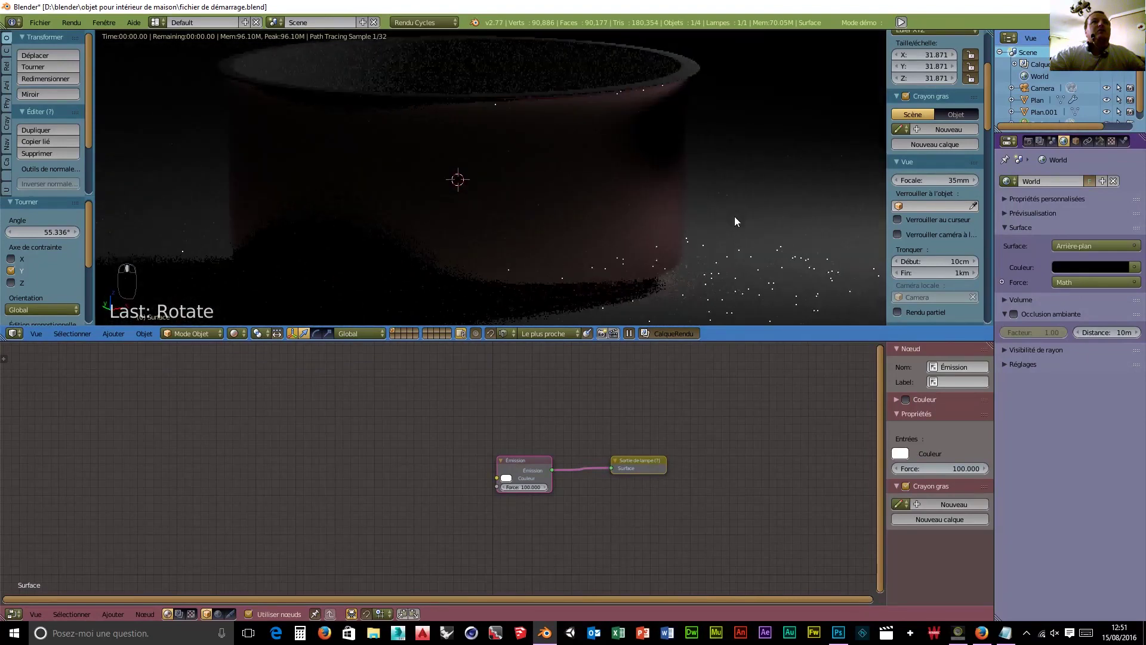
pyautogui.scroll(-3, 762, 221)
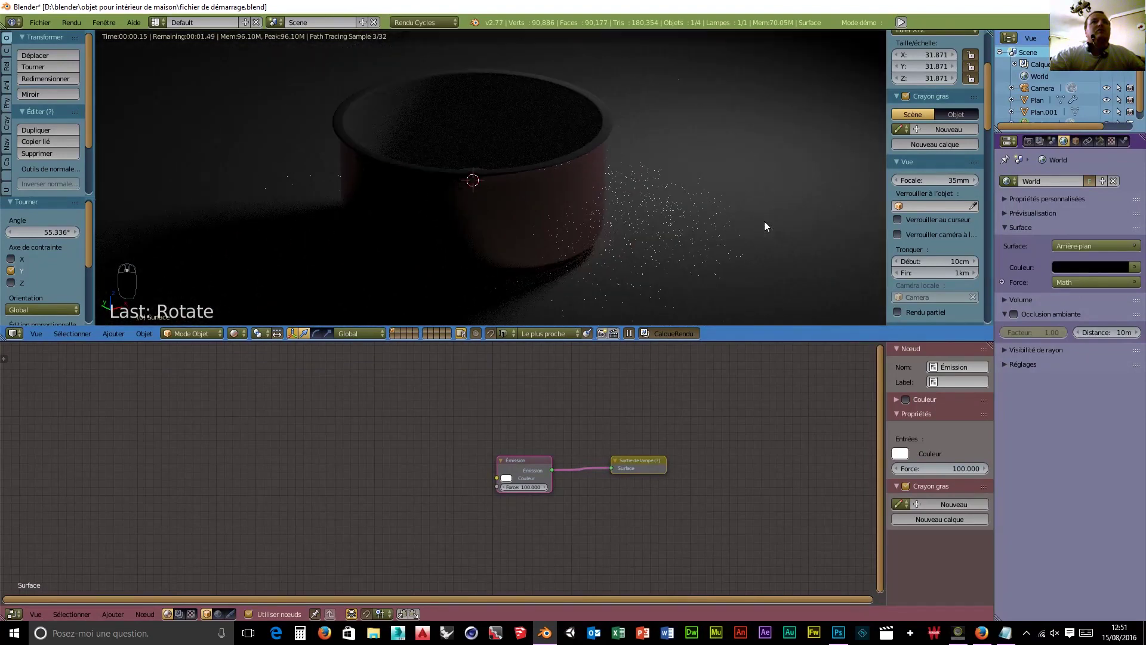
# - Select the floor plane and give it a new material
pyautogui.rightClick(702, 267)
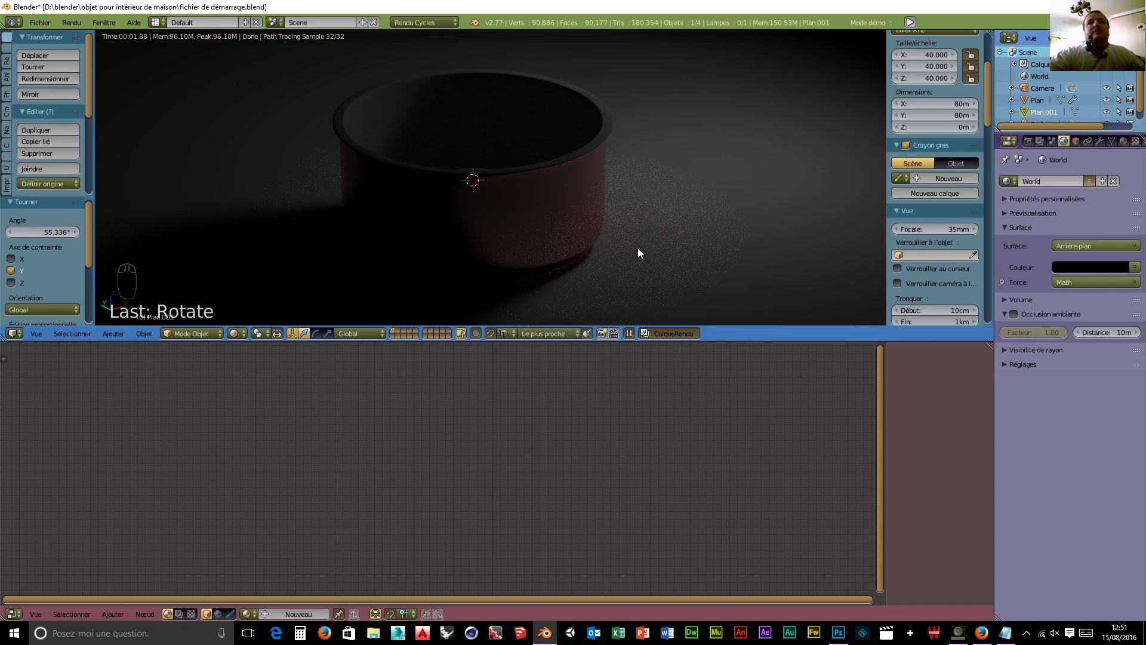
pyautogui.click(1076, 141)
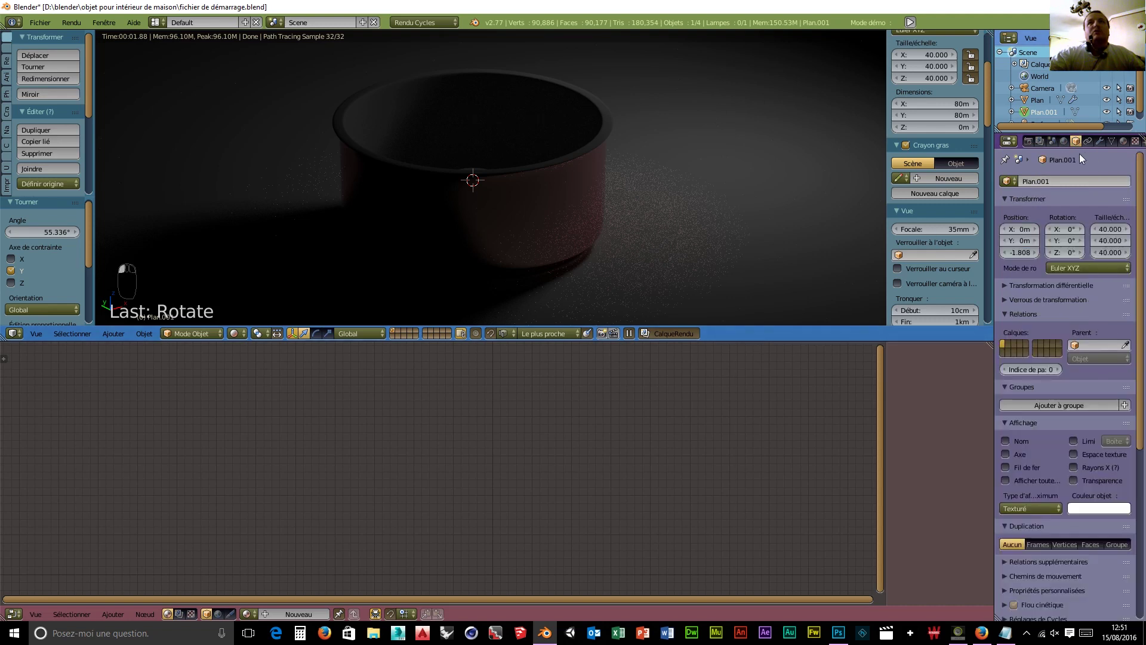
pyautogui.click(1124, 141)
pyautogui.click(1045, 222)
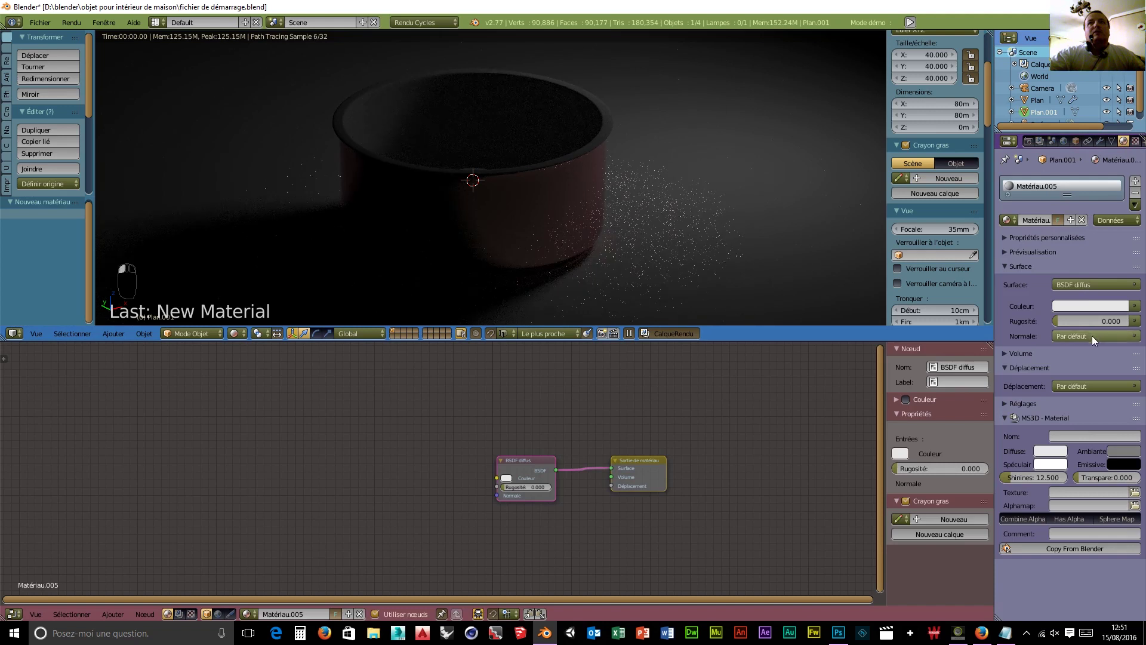
# - Replace the floor material's diffuse shader with a PBR Metal group node and link its Chrome output to the material's Surface input
pyautogui.click(535, 458)
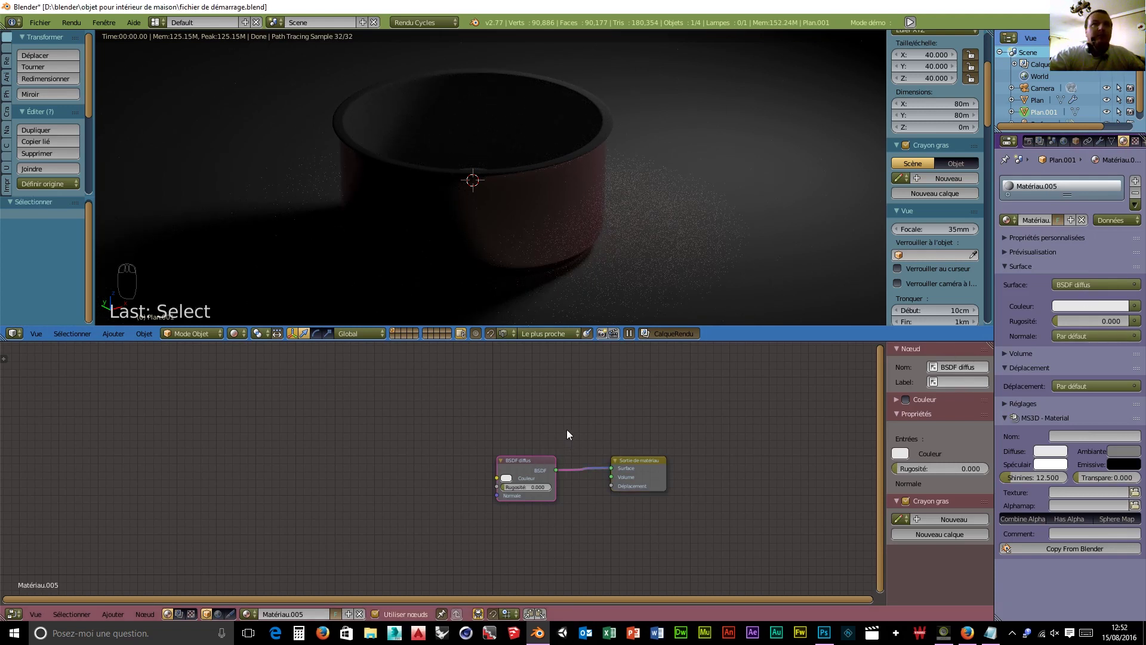
pyautogui.press('x')
pyautogui.hotkey('shift', 'a')
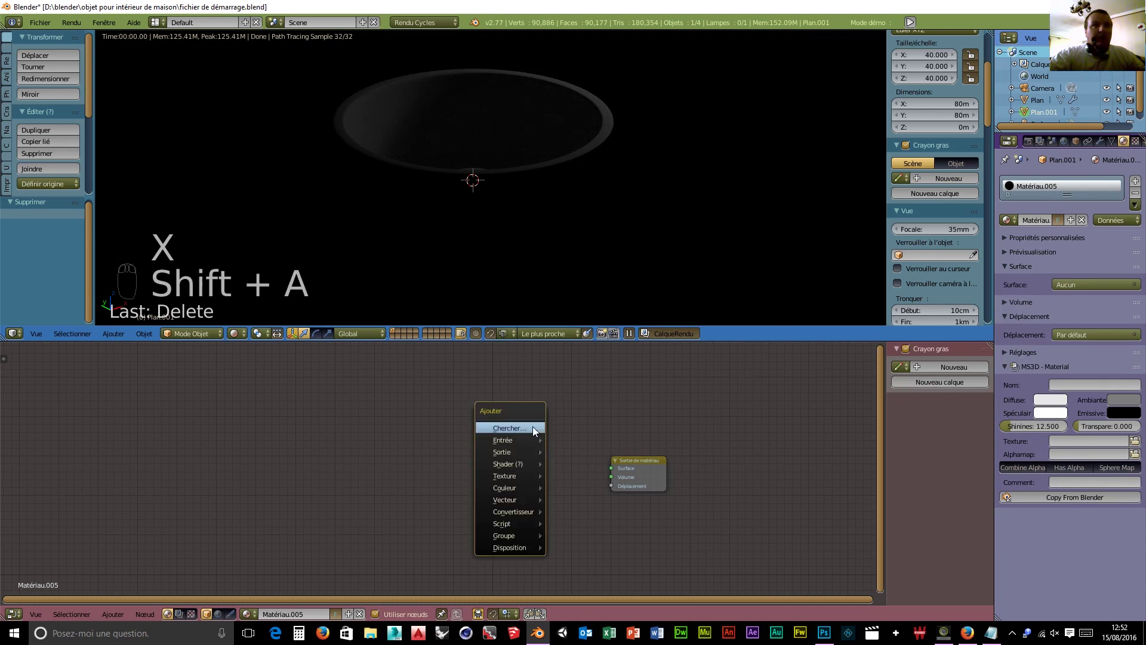
pyautogui.moveTo(523, 538)
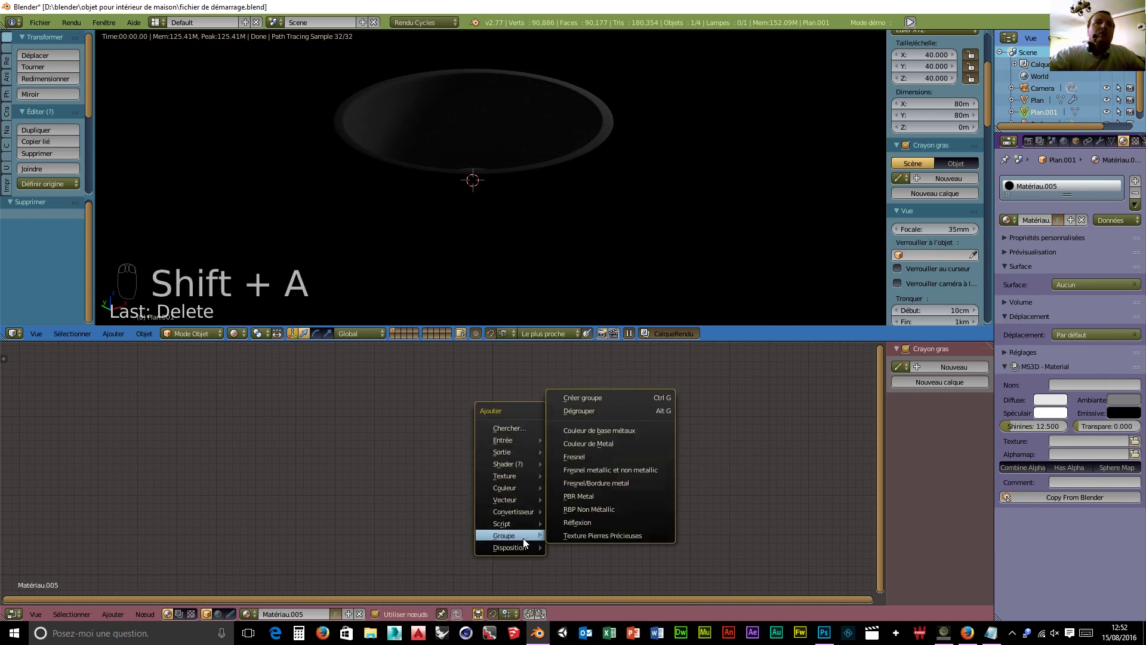
pyautogui.click(579, 496)
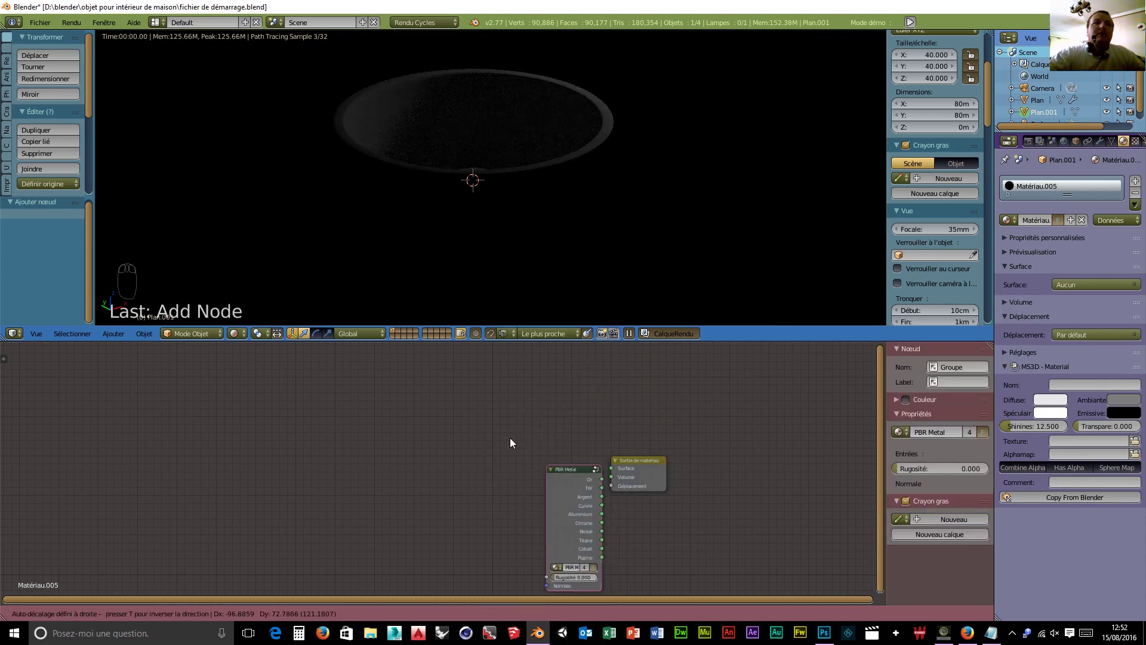
pyautogui.click(476, 391)
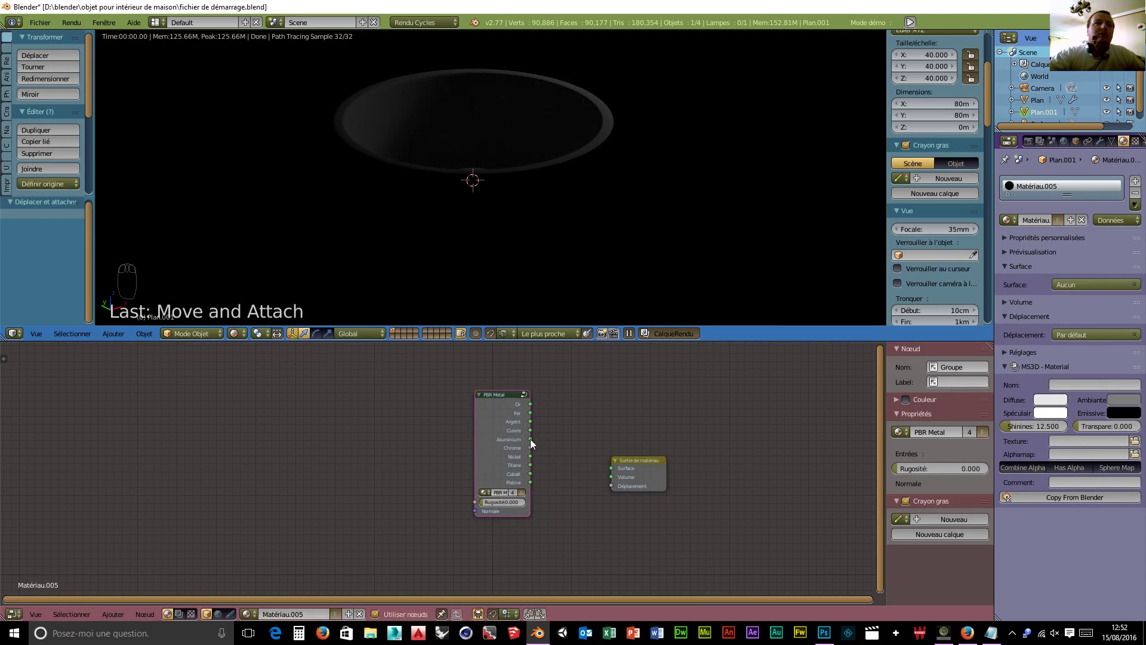
pyautogui.moveTo(530, 447); pyautogui.dragTo(609, 467)
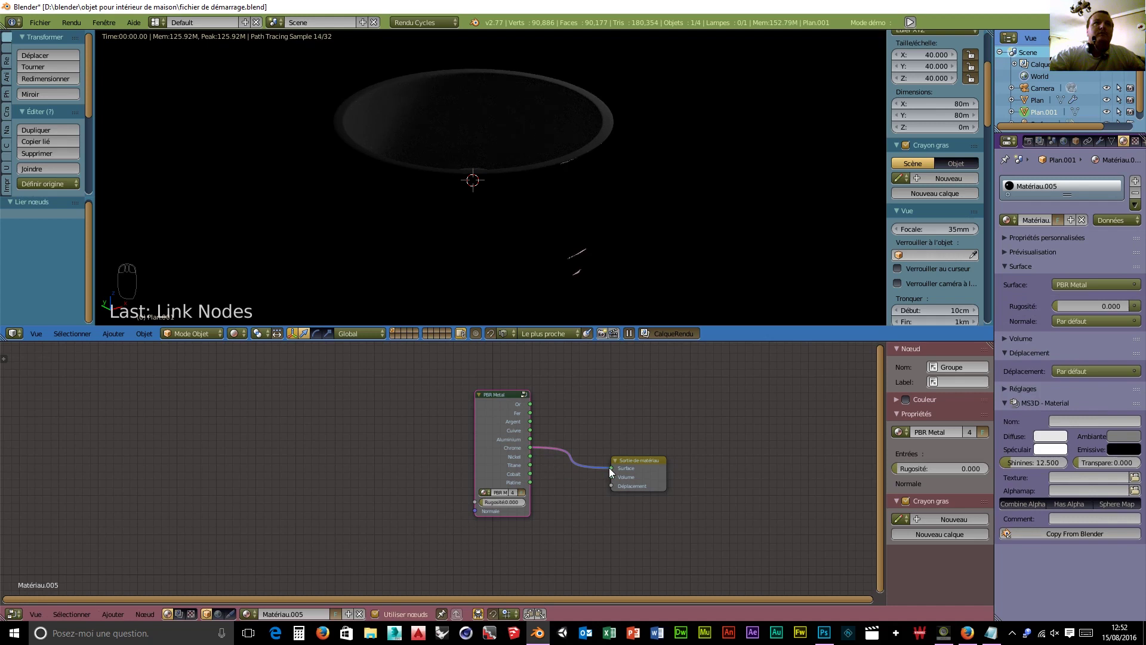
# - Set the roughness of the floor's PBR Metal node to about 0.014
pyautogui.scroll(-3, 628, 194)
pyautogui.scroll(-2, 628, 193)
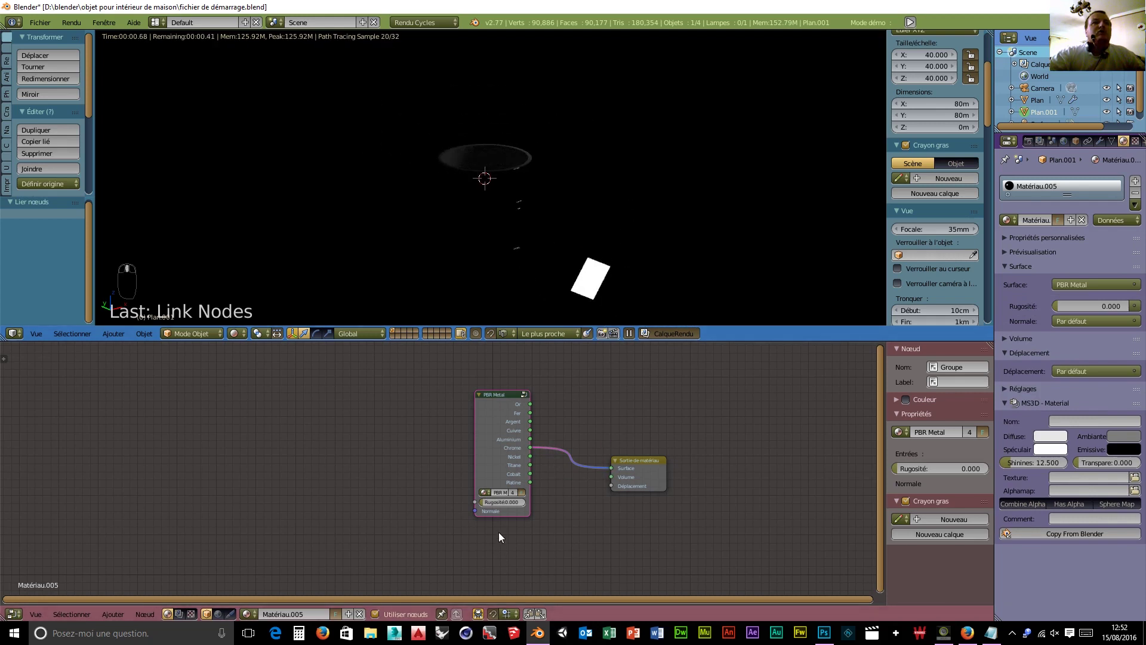
pyautogui.click(487, 504)
pyautogui.moveTo(487, 503); pyautogui.dragTo(490, 504)
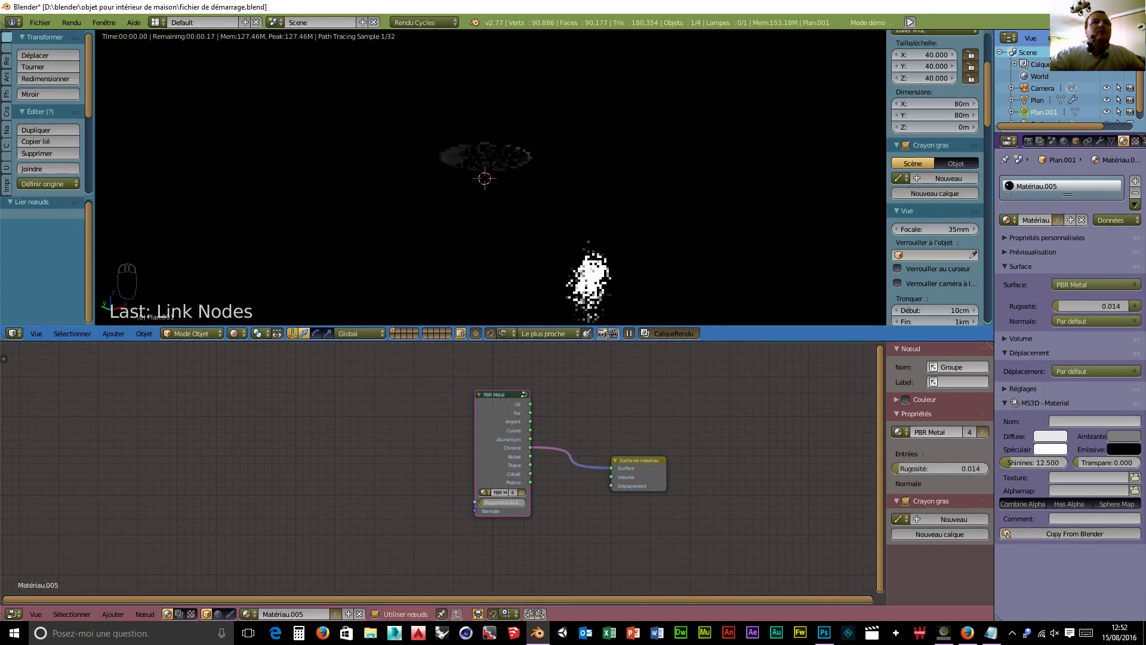
pyautogui.scroll(1, 612, 192)
pyautogui.scroll(-1, 1086, 113)
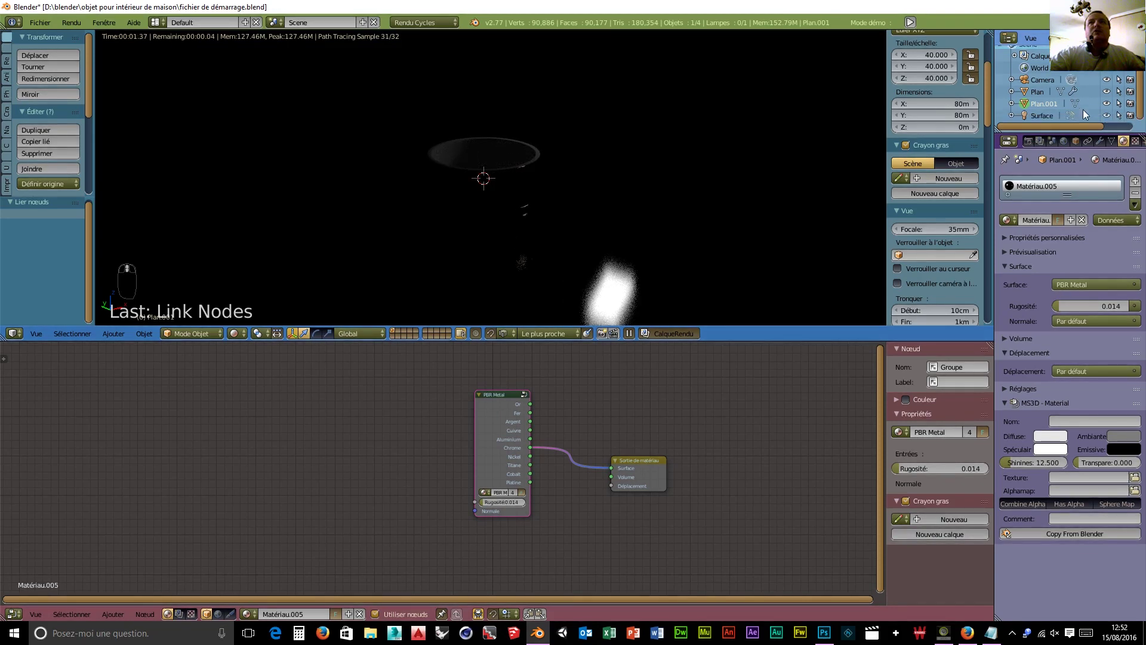
# - Increase the area lamp's emission strength to about 865 and check its effect on the pan
pyautogui.click(1043, 116)
pyautogui.moveTo(1069, 360); pyautogui.dragTo(1139, 360)
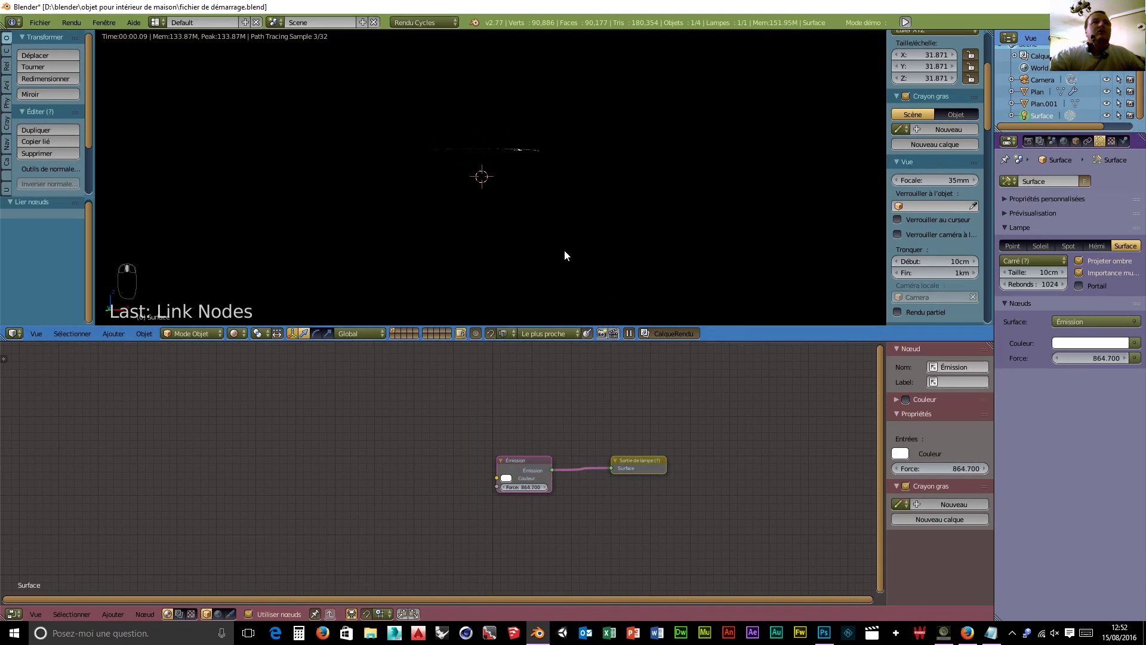
pyautogui.scroll(3, 590, 294)
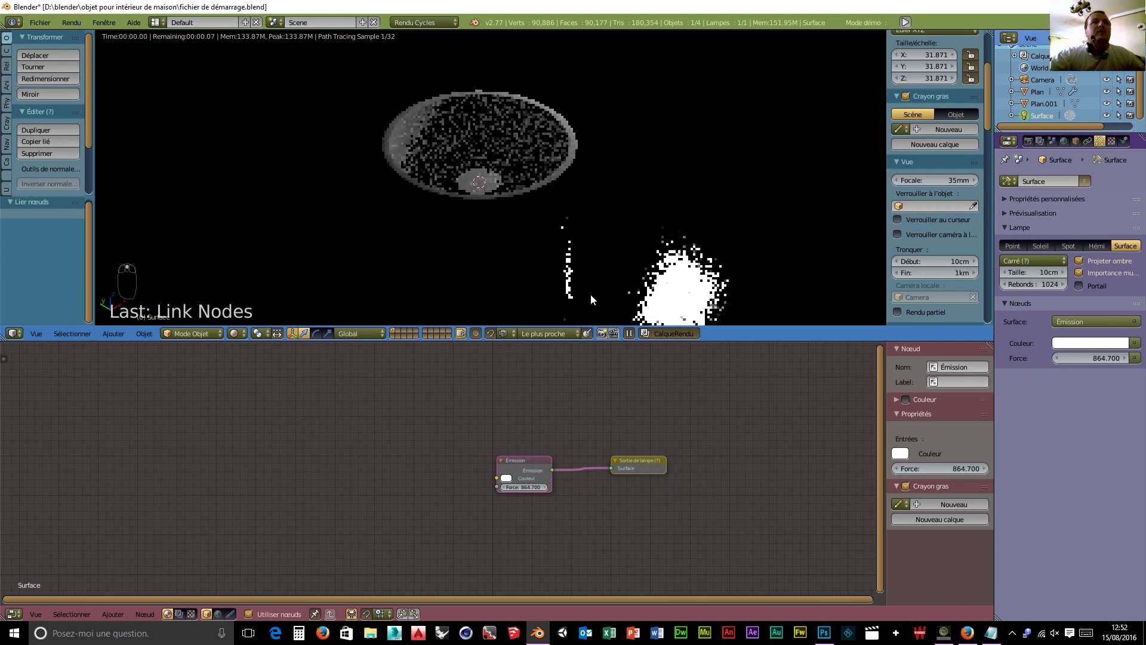
pyautogui.moveTo(589, 282); pyautogui.dragTo(575, 233, button='middle')
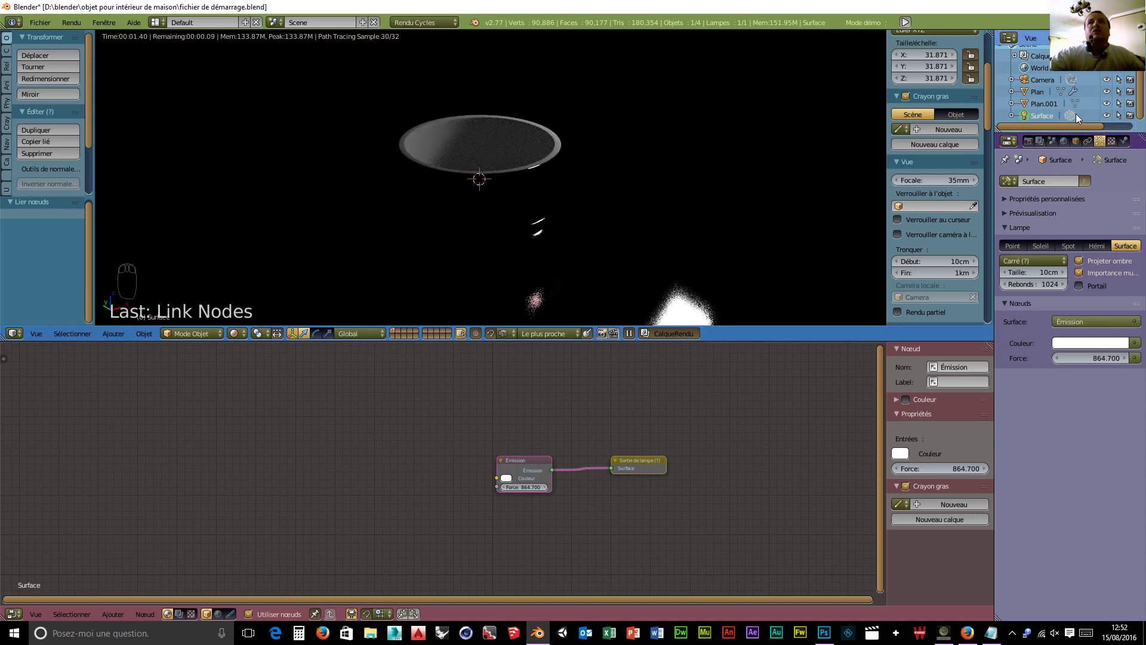
# - Delete the area lamp and assign an environment texture to the world background colour
pyautogui.press('x')
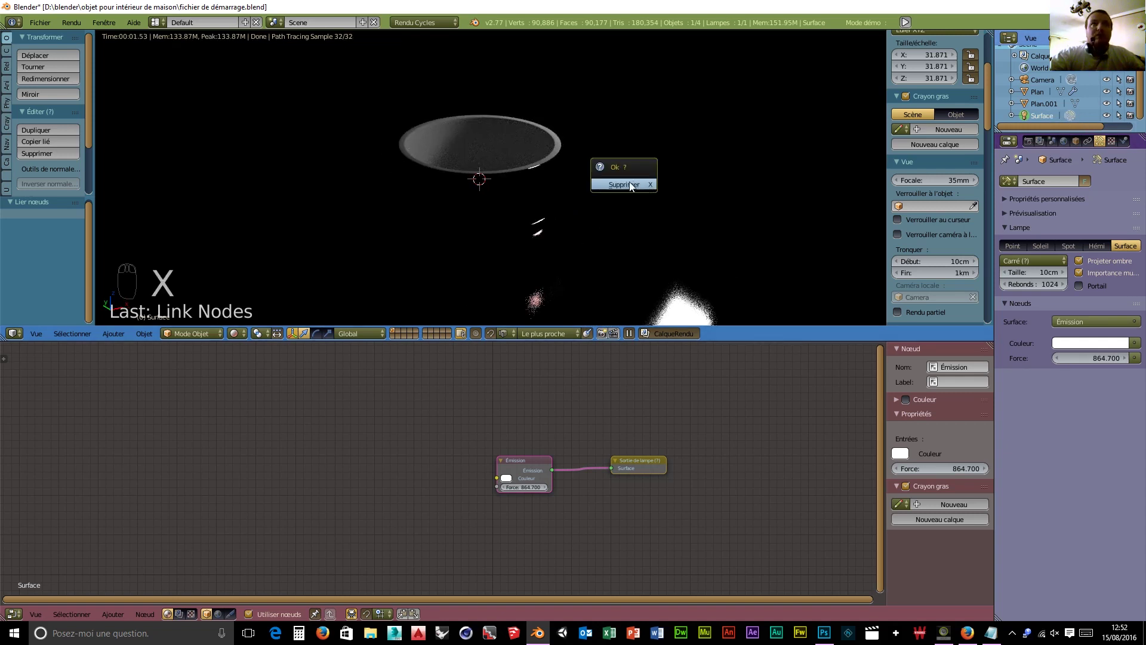
pyautogui.click(636, 186)
pyautogui.click(1134, 267)
pyautogui.click(1134, 266)
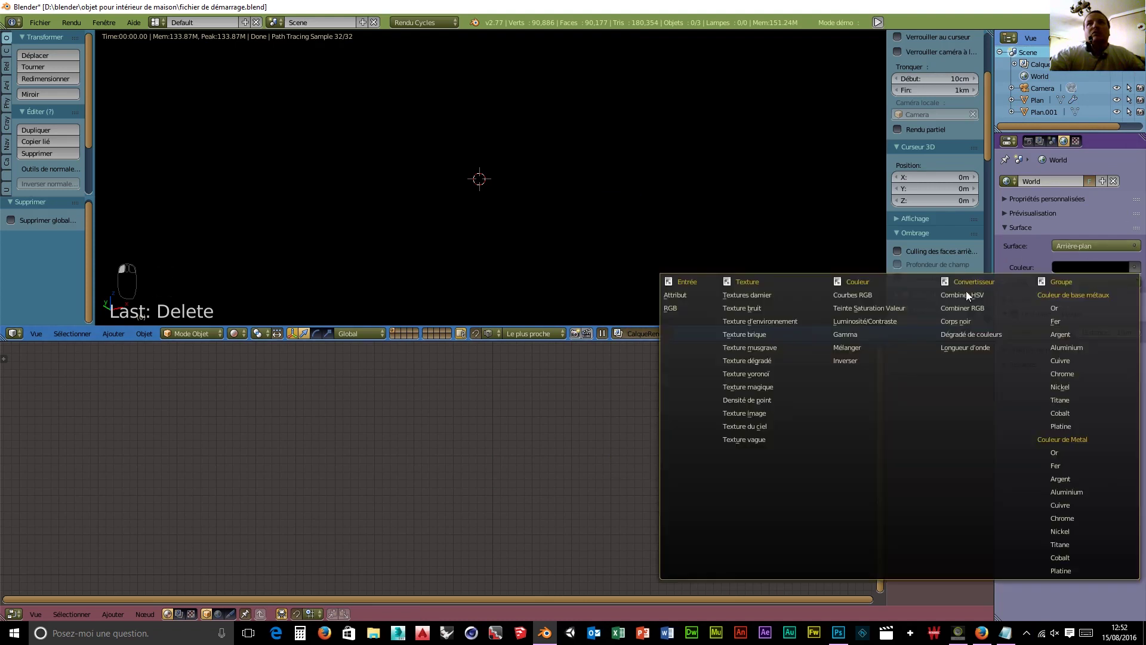
pyautogui.click(752, 326)
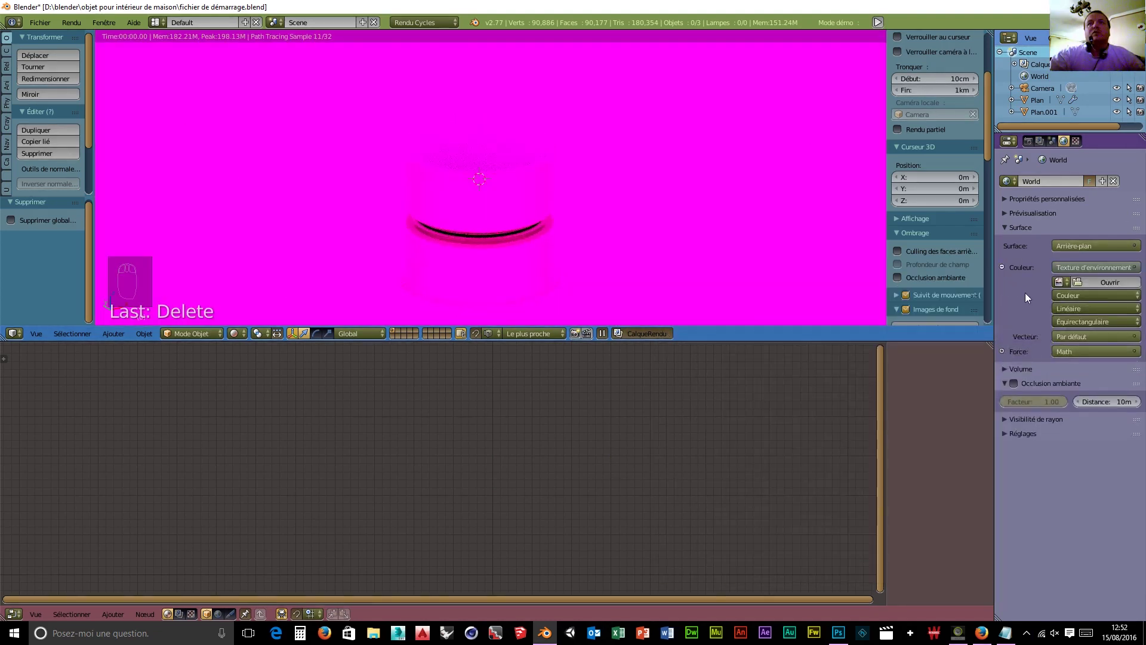
# - Load studio011.hdr from the hdri folder in D:\chanto'jap and Co\tuto as the world's environment image
pyautogui.click(1094, 281)
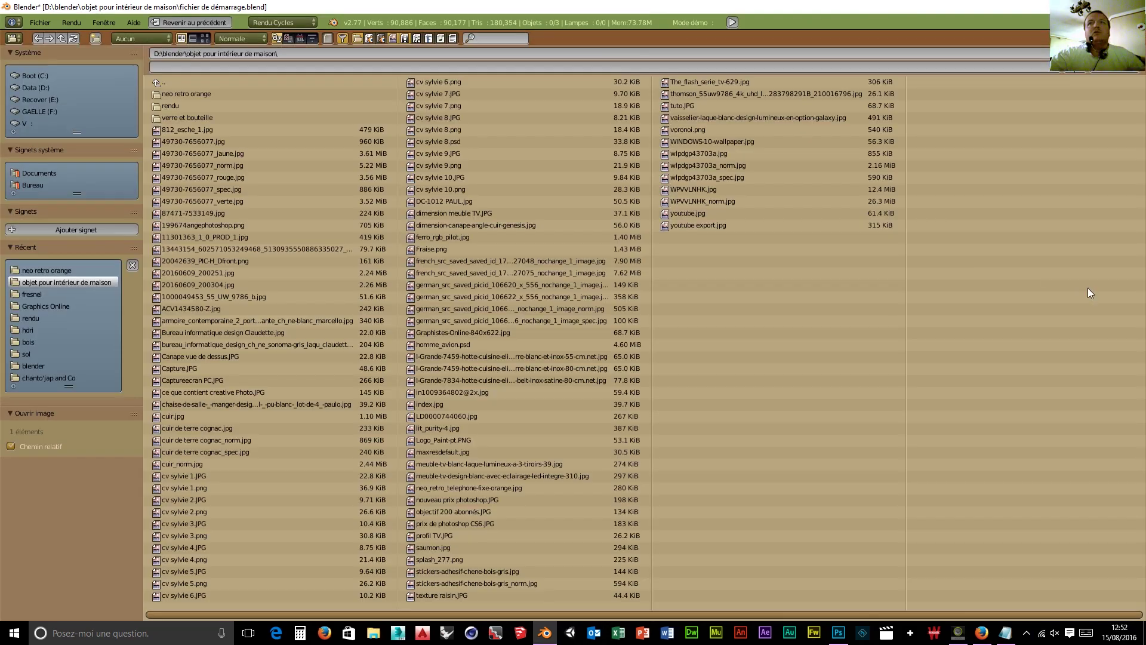
pyautogui.click(34, 89)
pyautogui.click(197, 153)
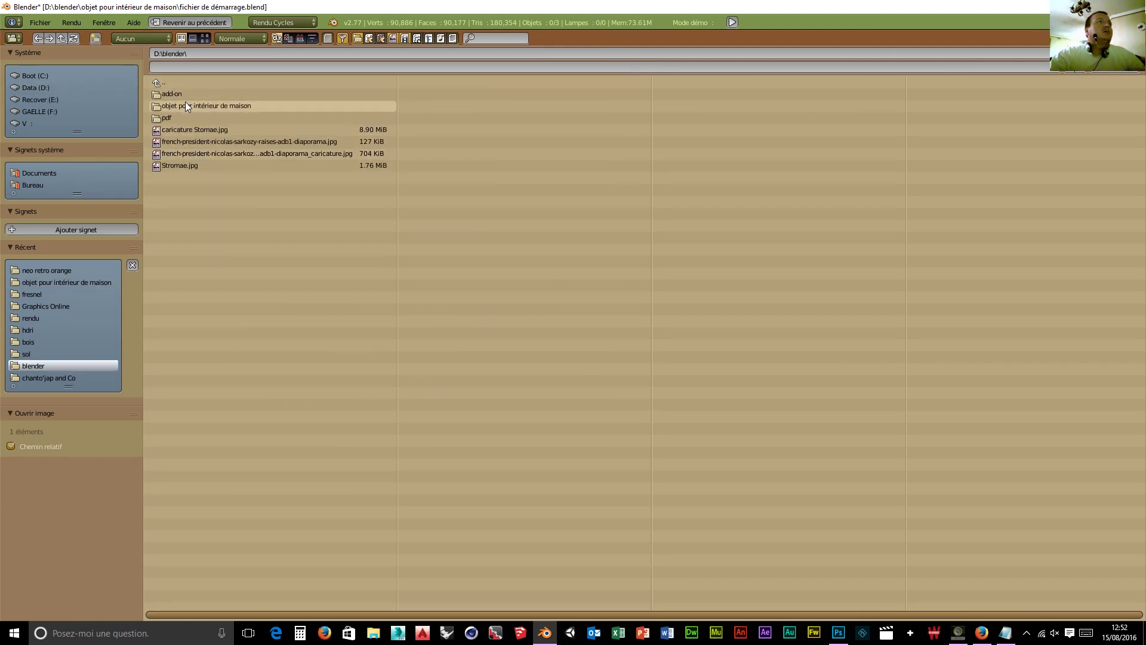
pyautogui.click(26, 89)
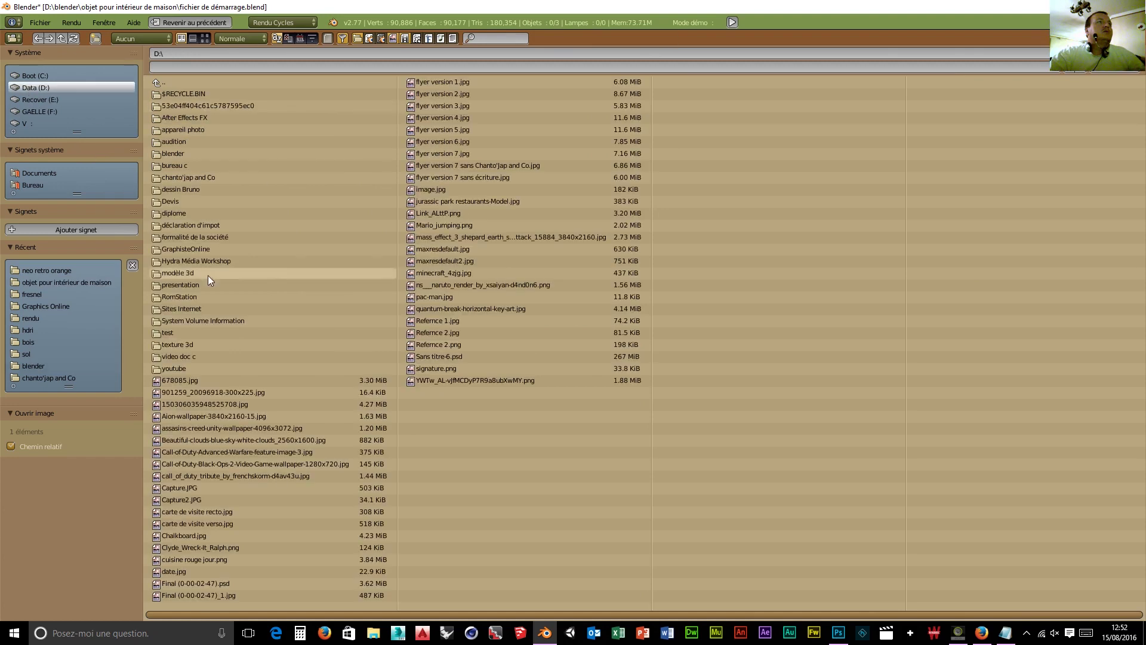
pyautogui.doubleClick(189, 177)
pyautogui.doubleClick(174, 138)
pyautogui.doubleClick(168, 94)
pyautogui.click(205, 39)
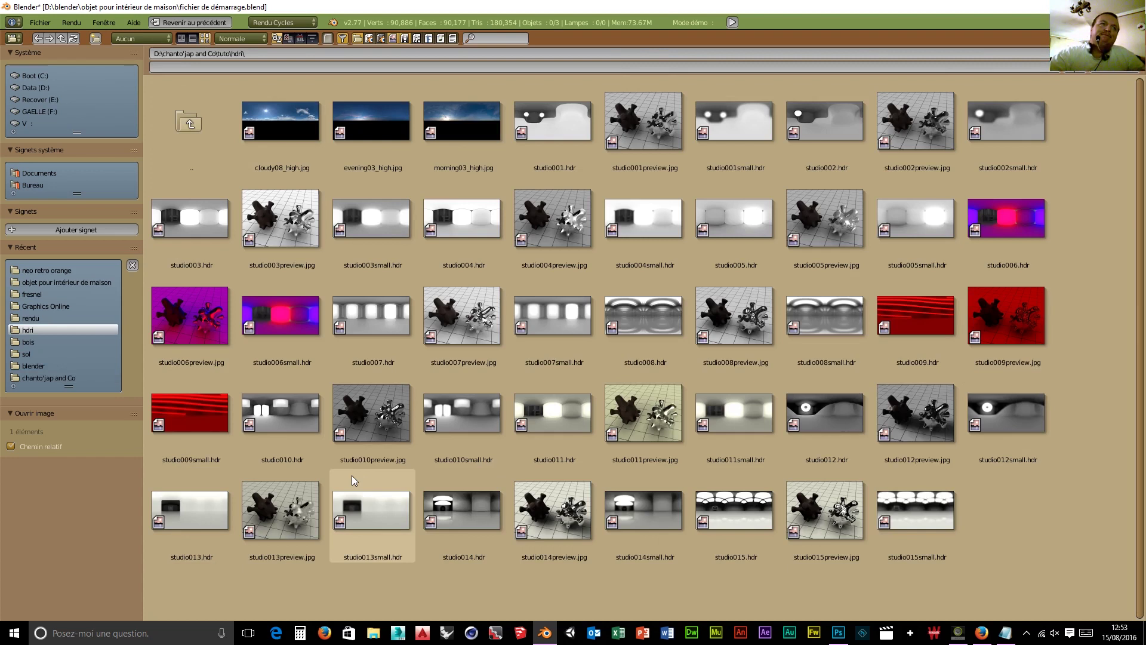
pyautogui.click(549, 419)
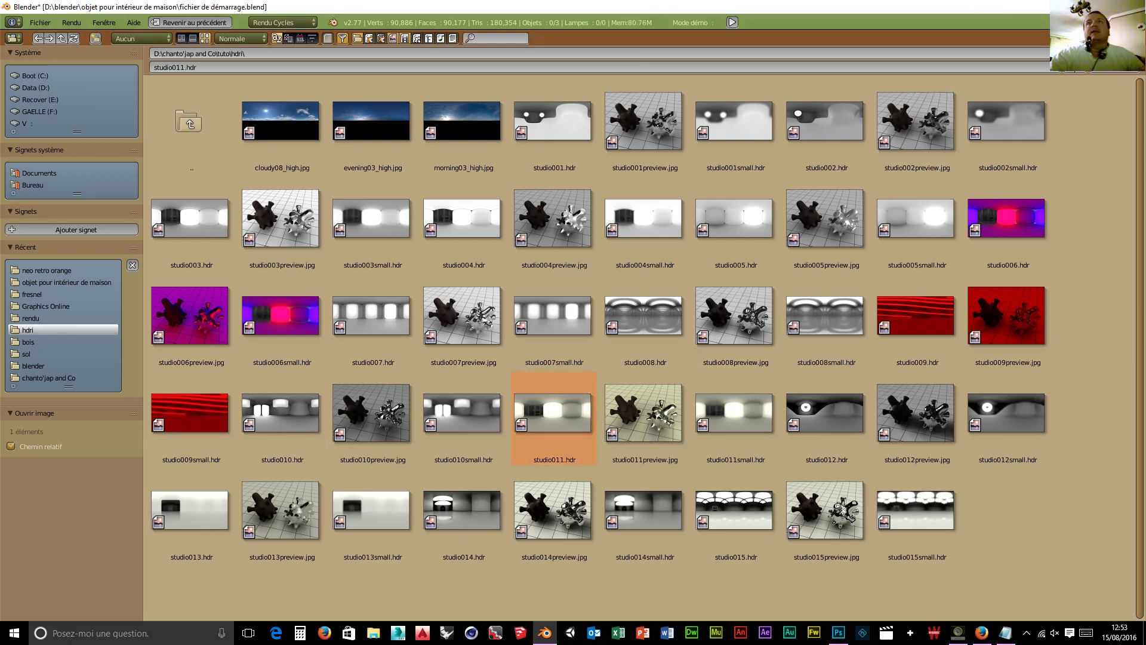
pyautogui.click(1113, 54)
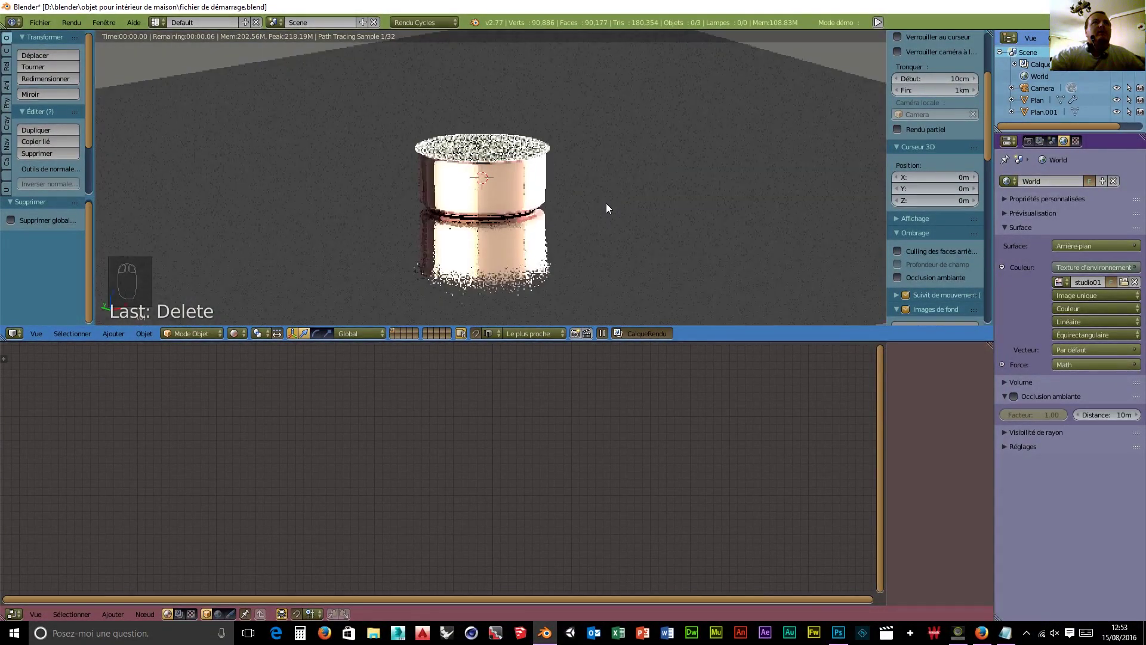
# - Switch the view projection and inspect the pan's outer surface up close under the environment lighting
pyautogui.scroll(7, 491, 205)
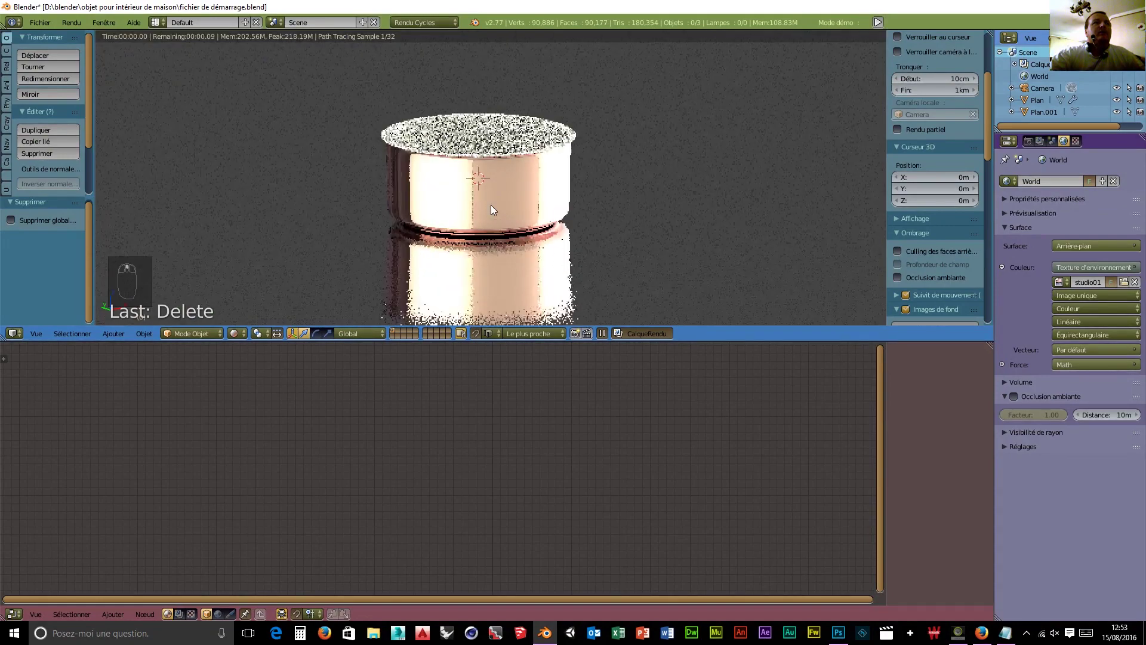
pyautogui.press('KP_5')
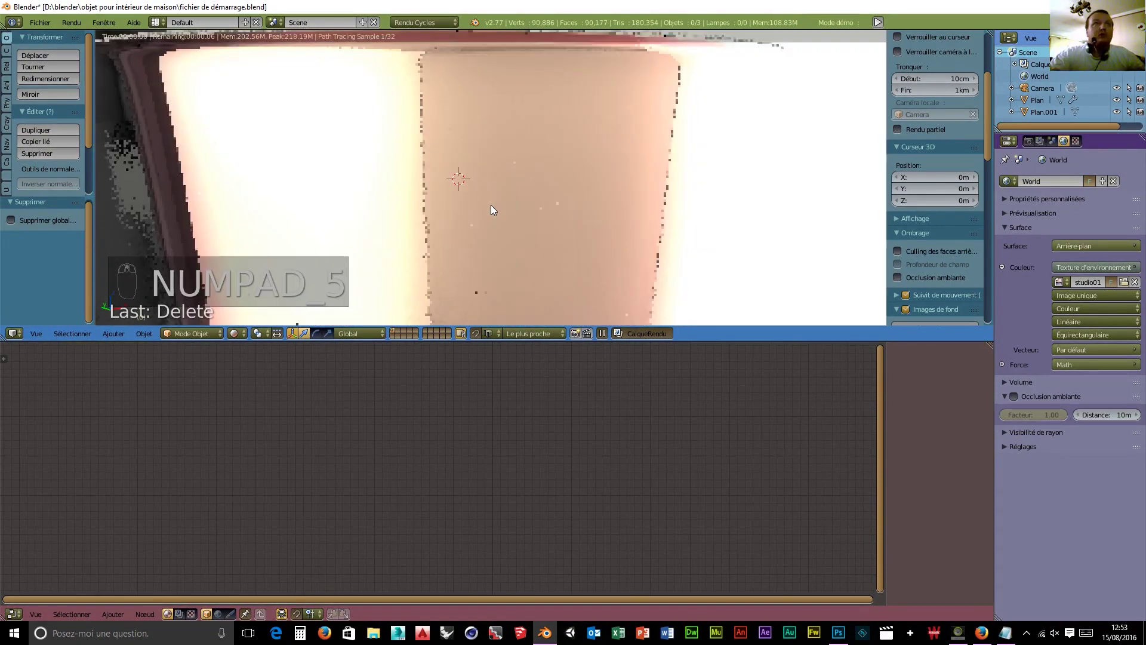
pyautogui.scroll(6, 487, 217)
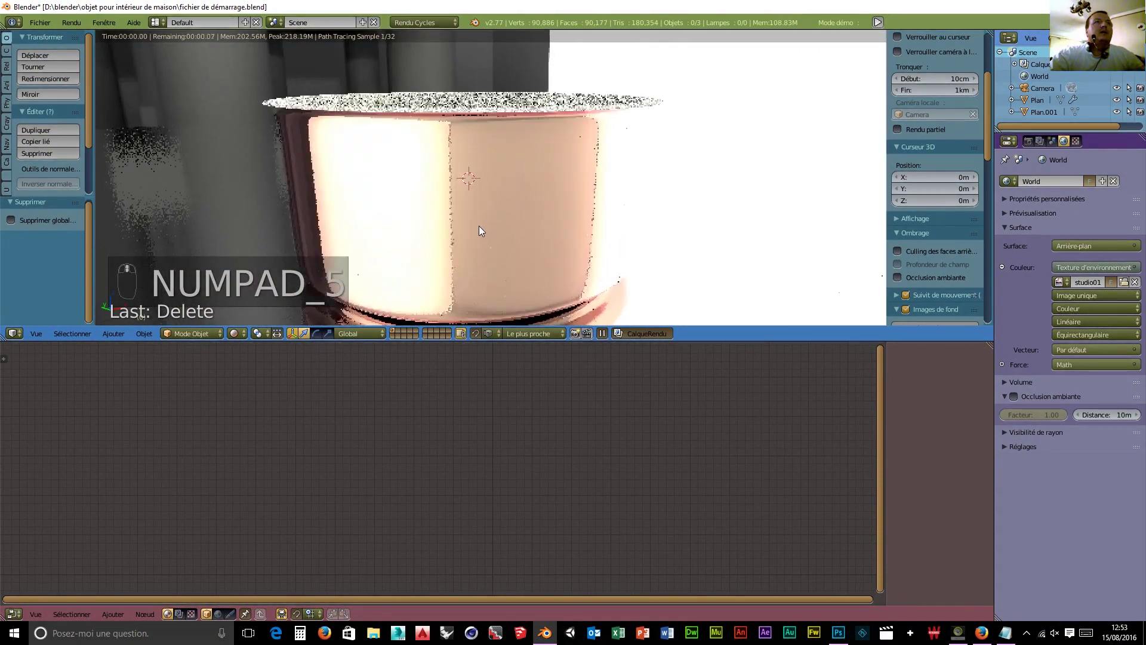
pyautogui.scroll(3, 474, 227)
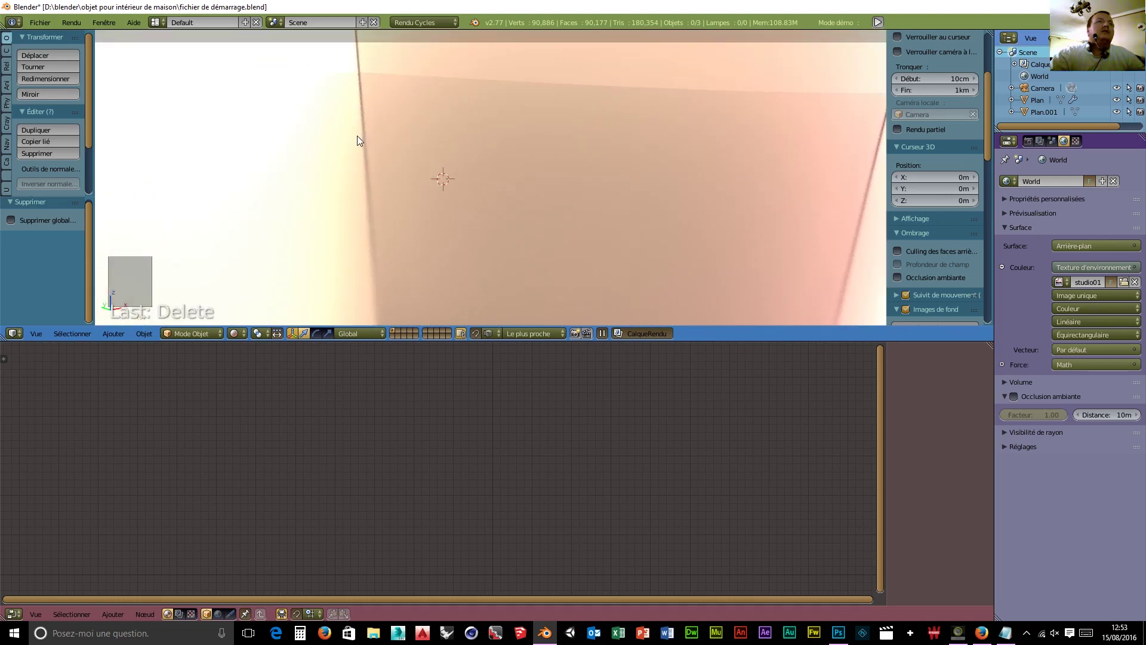
pyautogui.scroll(-4, 361, 144)
pyautogui.scroll(-2, 371, 146)
# - Select the pan, disconnect and relink the Bump node to the PBR Metal Normal input, and set the bump distance to 7.9
pyautogui.rightClick(463, 199)
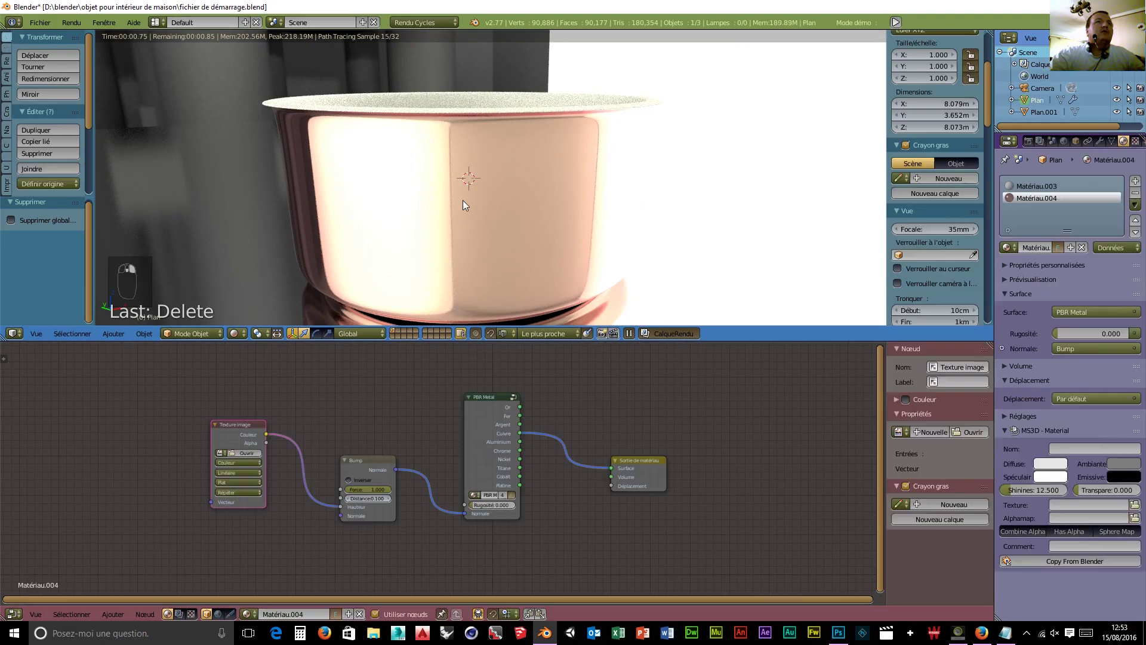
pyautogui.moveTo(465, 513); pyautogui.dragTo(450, 514)
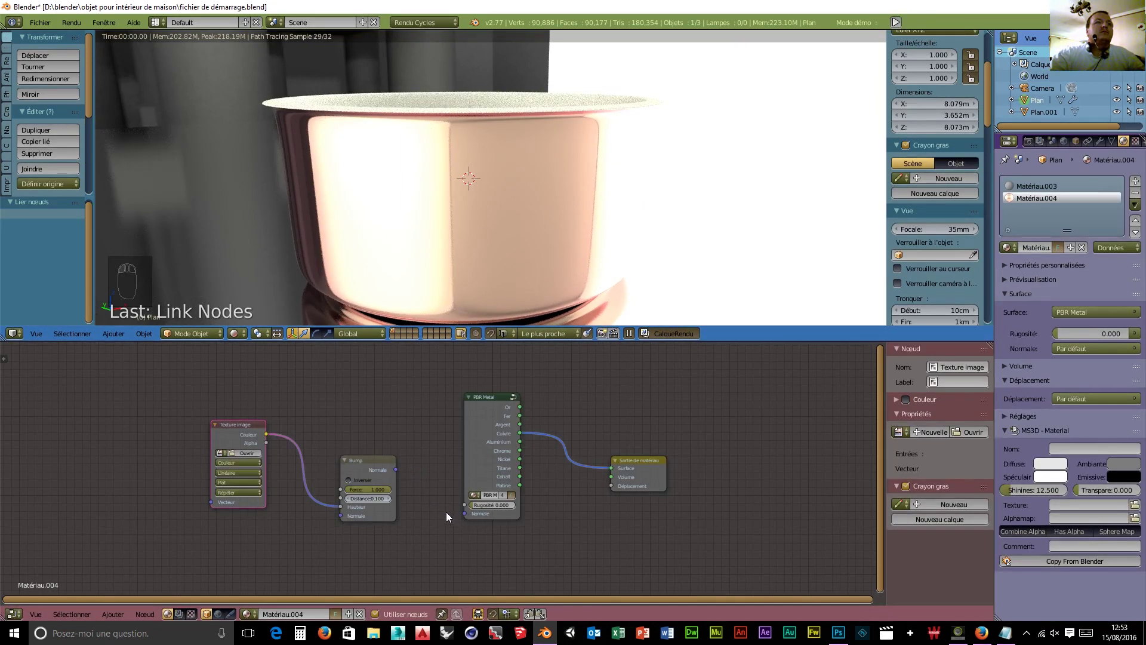
pyautogui.moveTo(395, 469); pyautogui.dragTo(464, 514)
pyautogui.moveTo(368, 499); pyautogui.dragTo(409, 498)
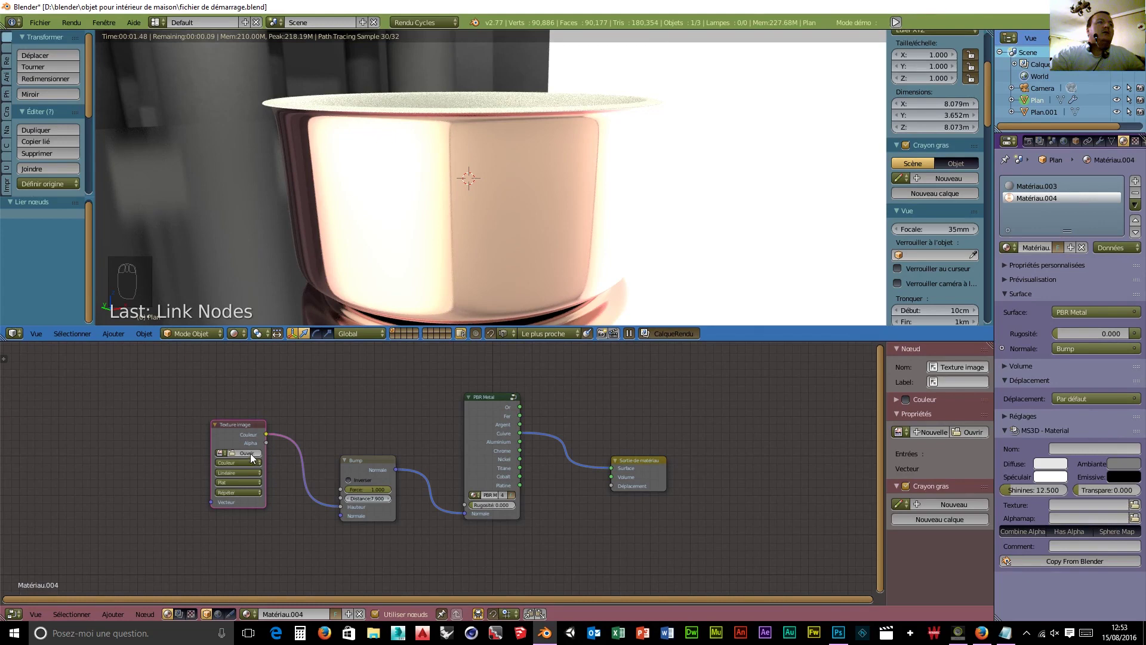
# - Load texture métal.jpg from D:\blender\objet pour intérieur de maison\neo retro orange into the Image Texture node
pyautogui.click(249, 453)
pyautogui.click(37, 85)
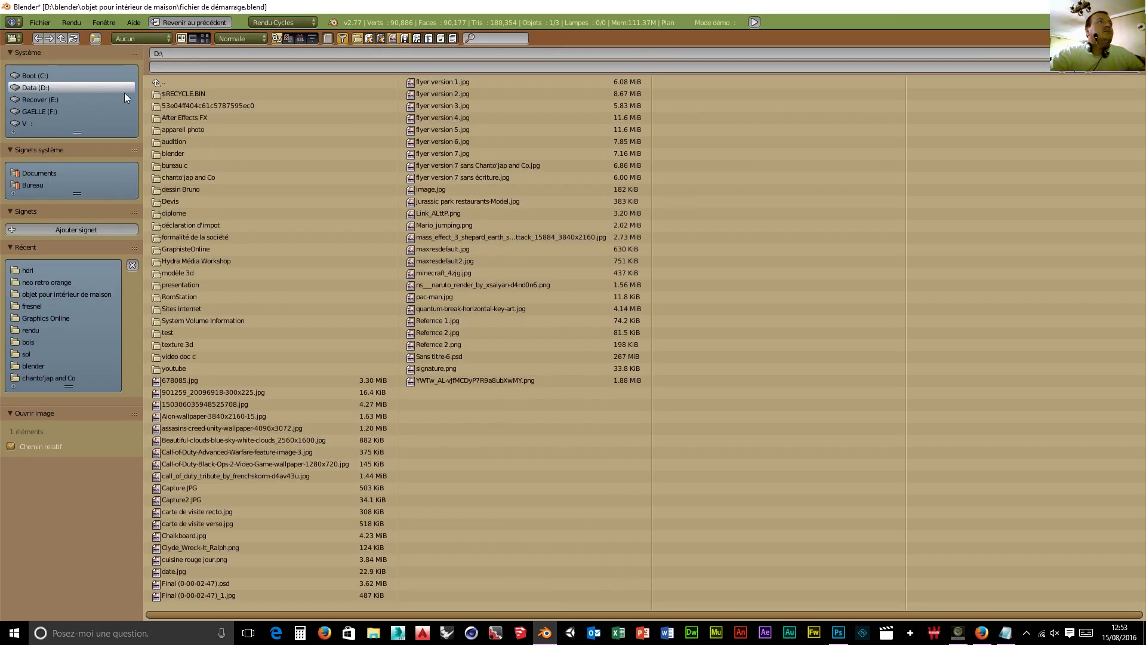
pyautogui.doubleClick(176, 153)
pyautogui.doubleClick(174, 93)
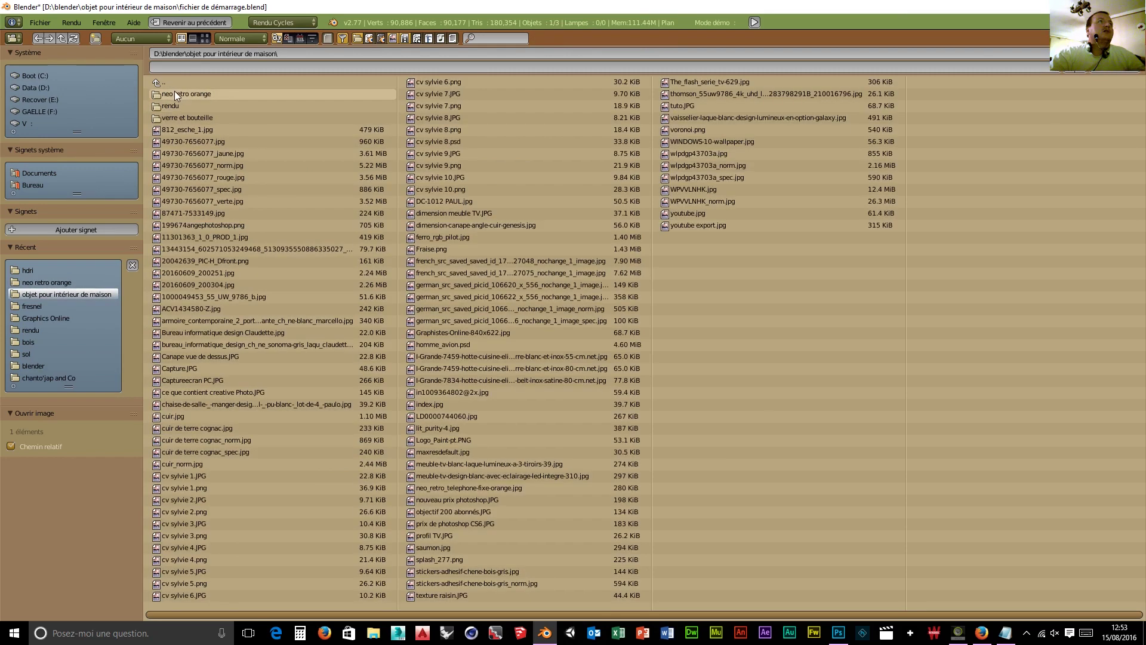
pyautogui.doubleClick(174, 94)
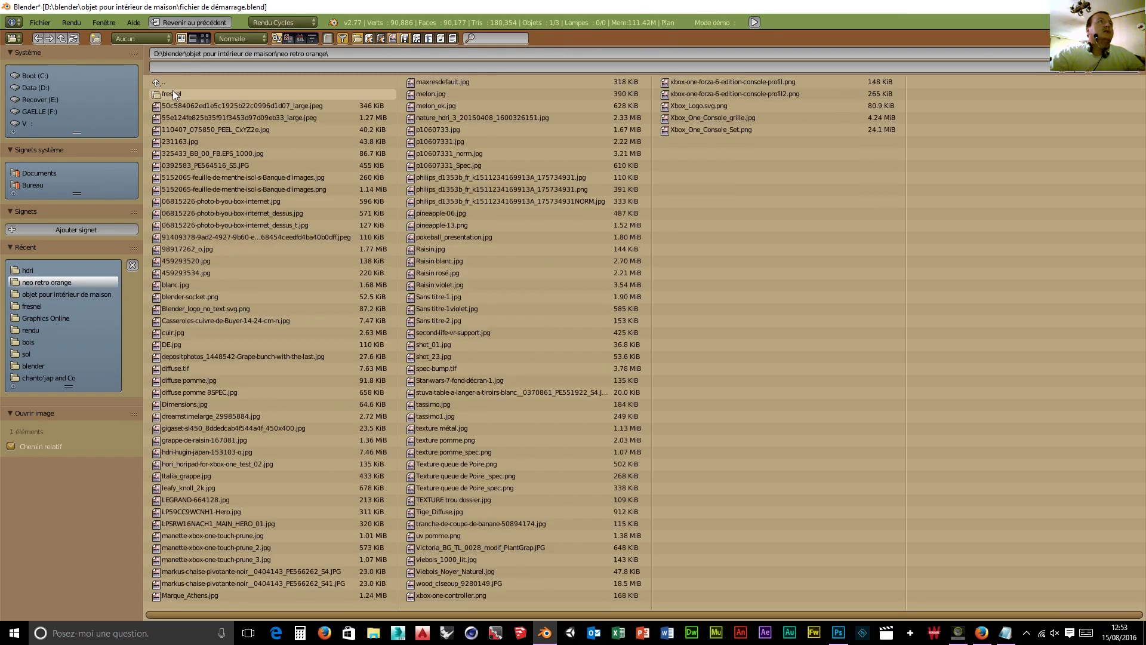
pyautogui.click(205, 38)
pyautogui.scroll(-8, 478, 380)
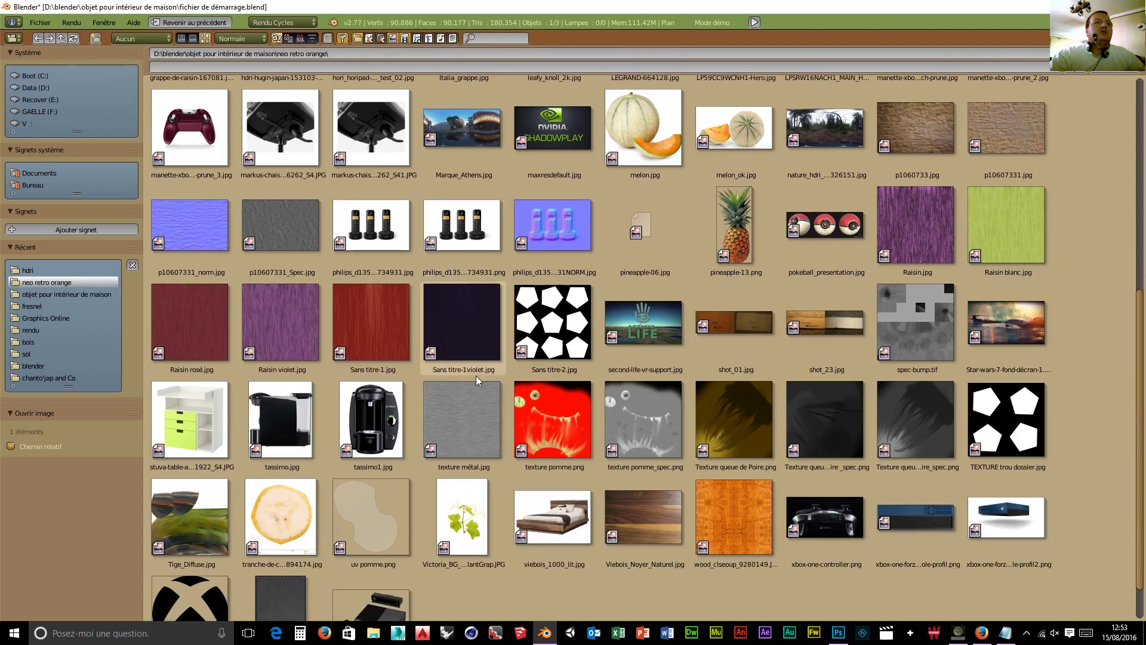
pyautogui.click(477, 391)
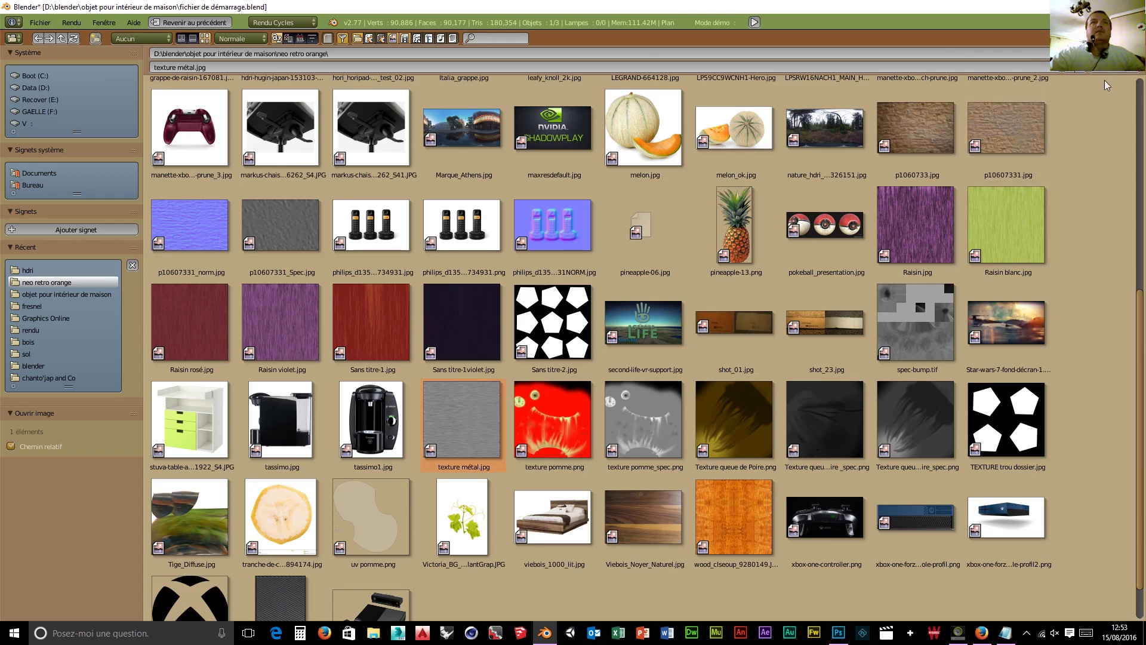
pyautogui.click(1109, 55)
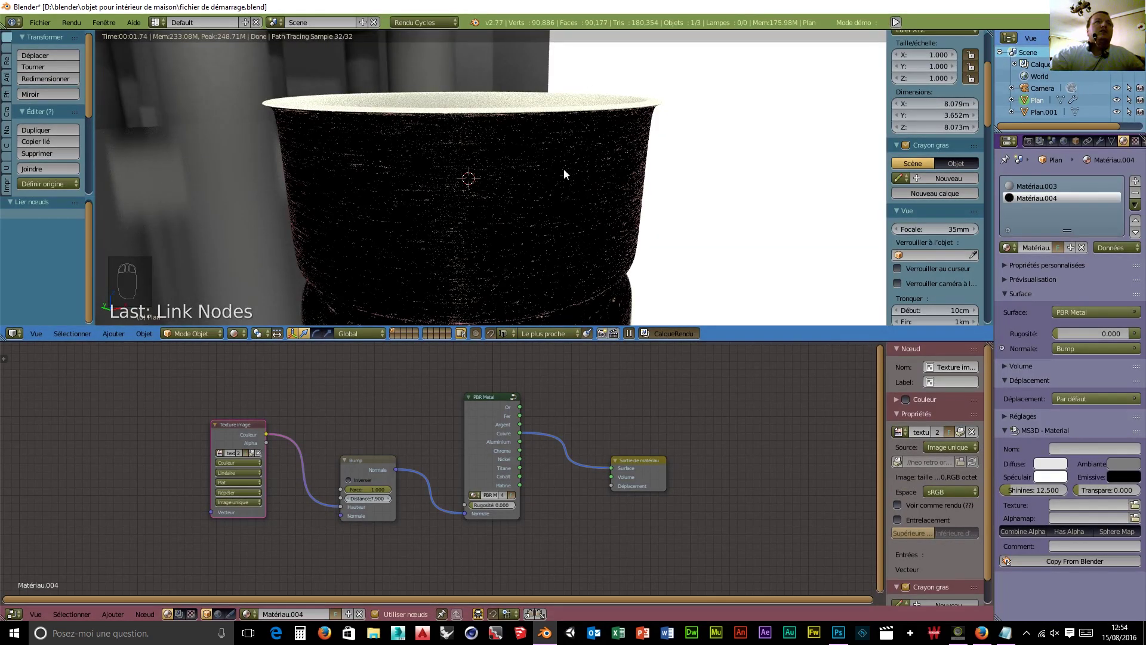
# - Set the Bump node's distance to 0.010 and check the brushed effect on the pan's outer wall
pyautogui.moveTo(349, 499)
pyautogui.mouseDown()
pyautogui.moveTo(257, 500)
pyautogui.moveTo(388, 504)
pyautogui.mouseUp()
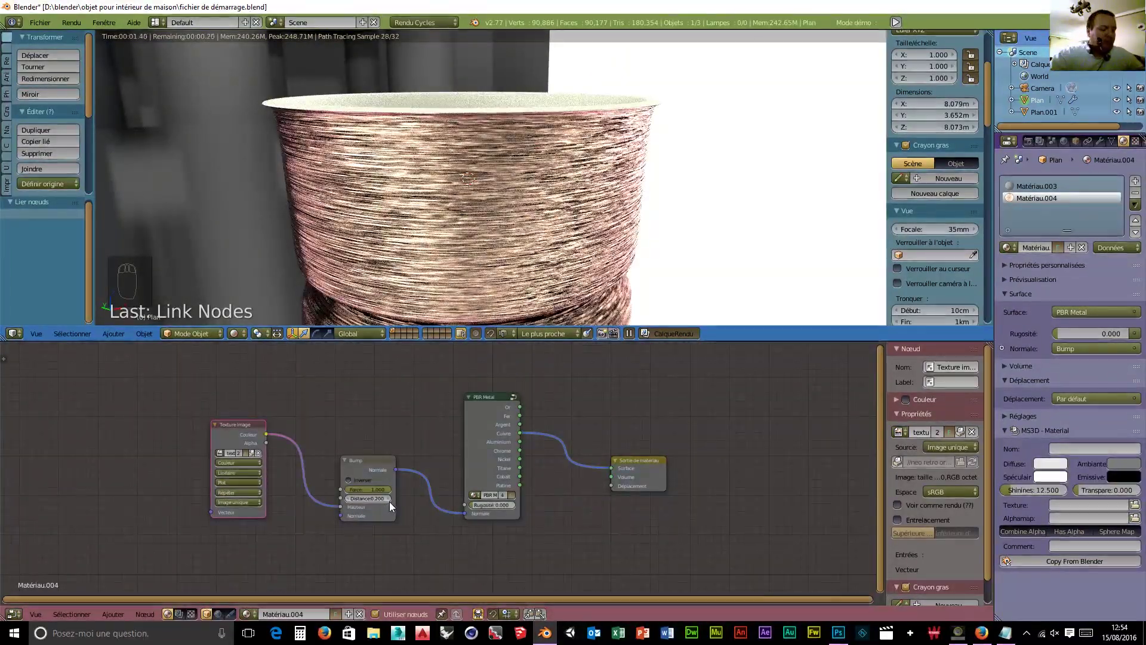
pyautogui.moveTo(367, 498); pyautogui.dragTo(344, 498)
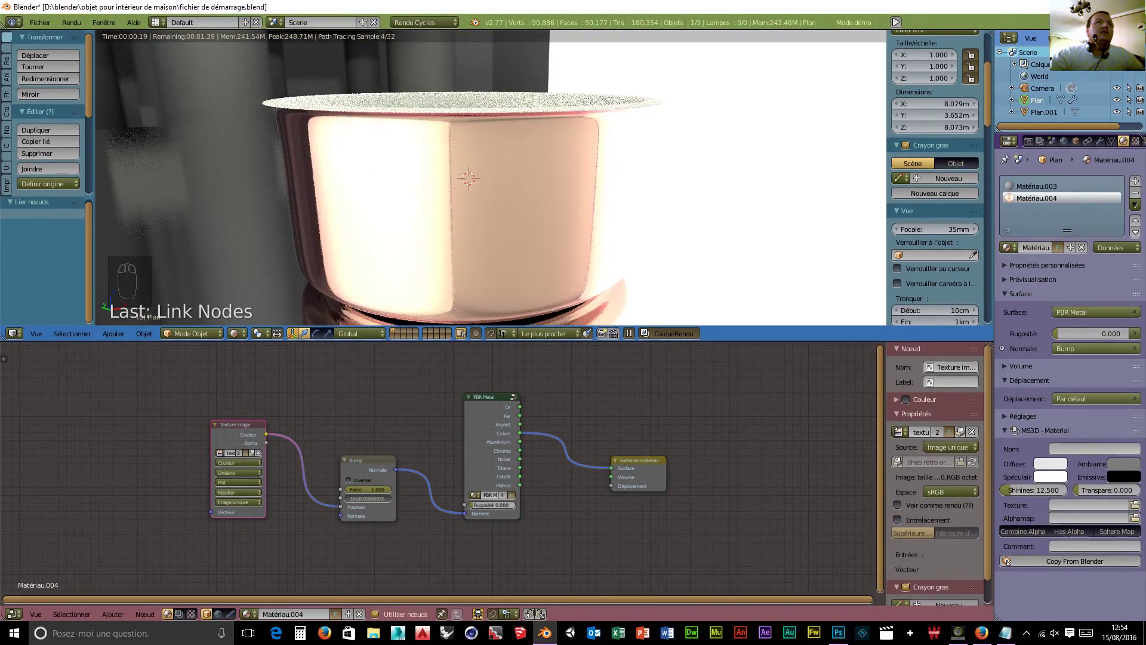
pyautogui.moveTo(344, 499); pyautogui.dragTo(345, 499)
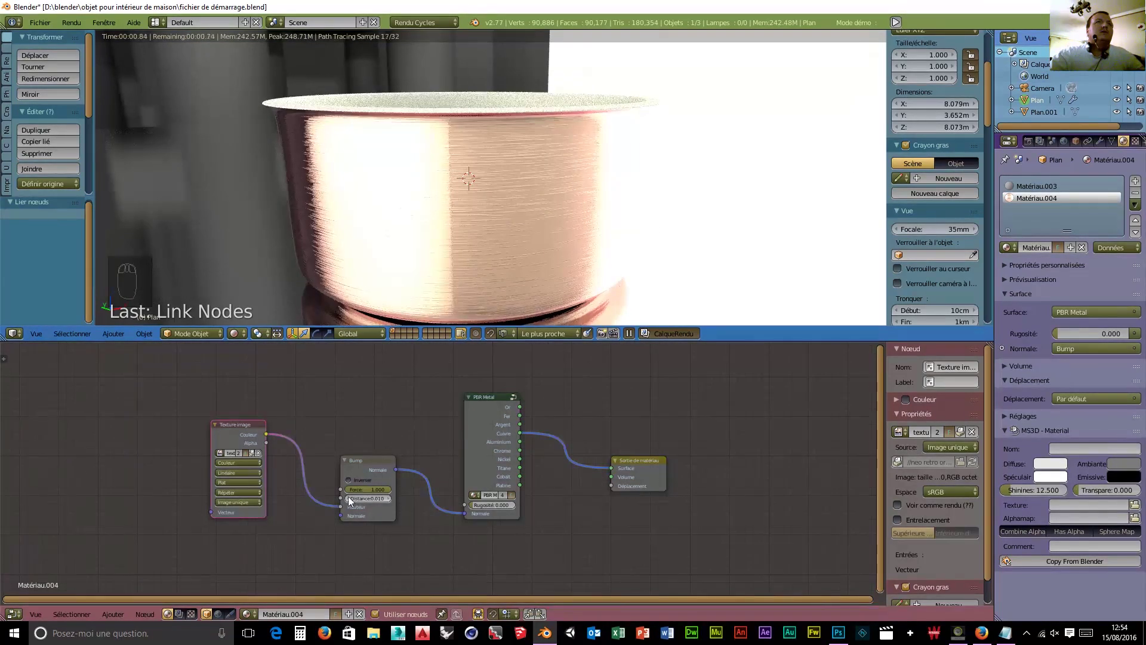
pyautogui.moveTo(713, 243); pyautogui.dragTo(639, 241, button='middle')
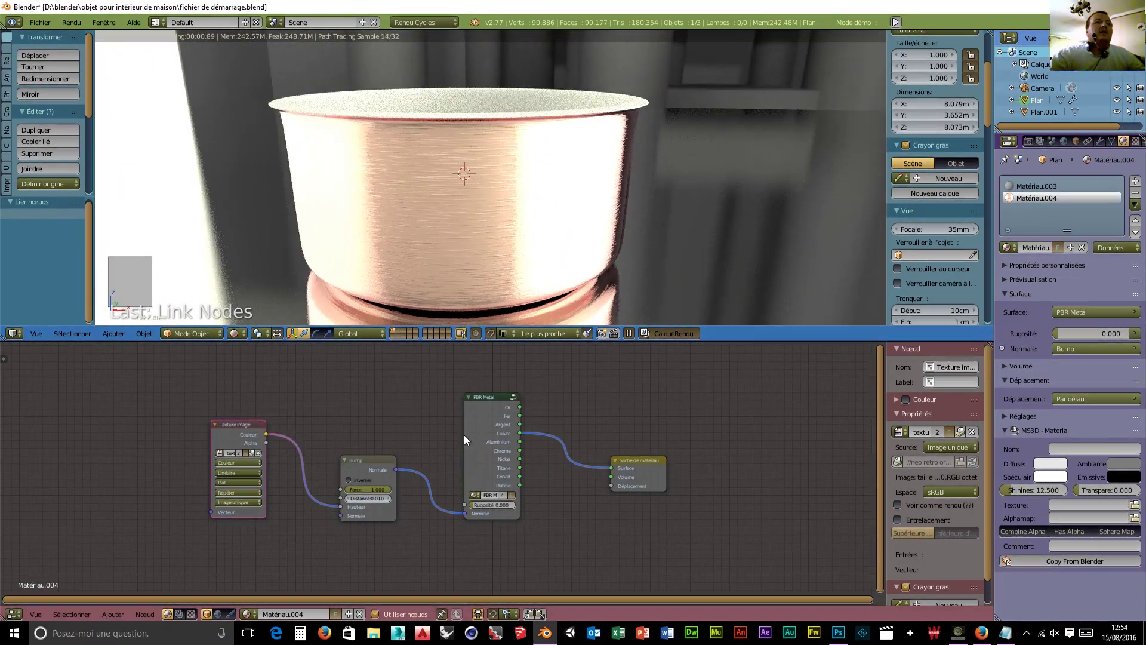
# - Try feeding the Bump node into the PBR Metal roughness input, inspect the pan, and relink it to Normal
pyautogui.moveTo(465, 513)
pyautogui.mouseDown()
pyautogui.moveTo(443, 507)
pyautogui.moveTo(461, 503)
pyautogui.mouseUp()
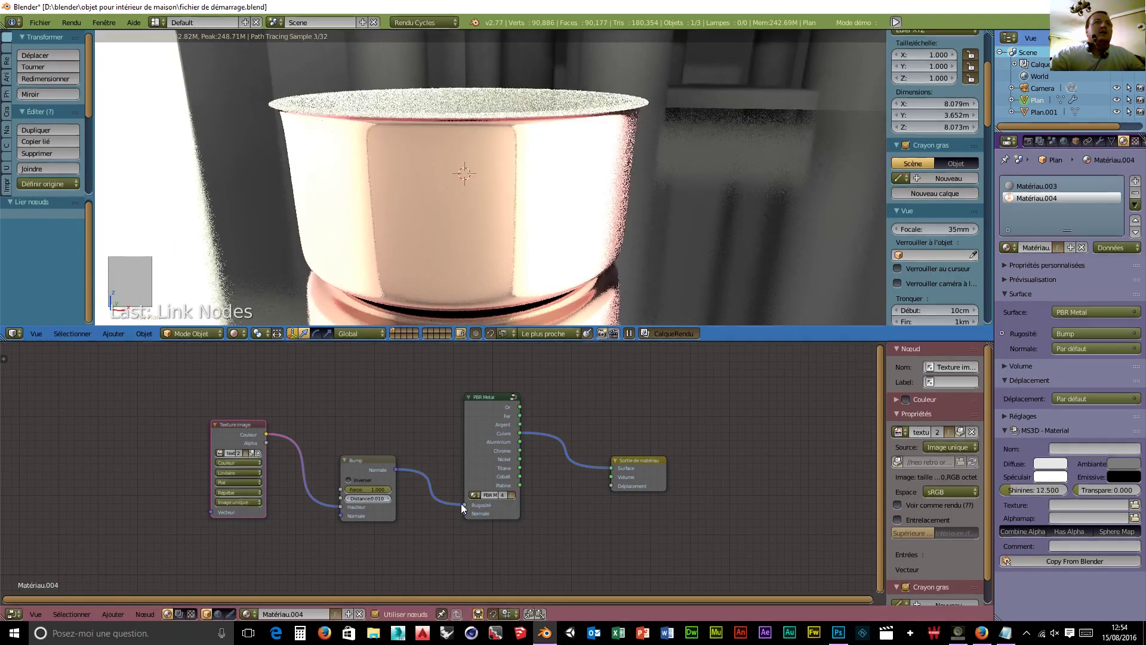
pyautogui.scroll(2, 630, 283)
pyautogui.scroll(2, 630, 283)
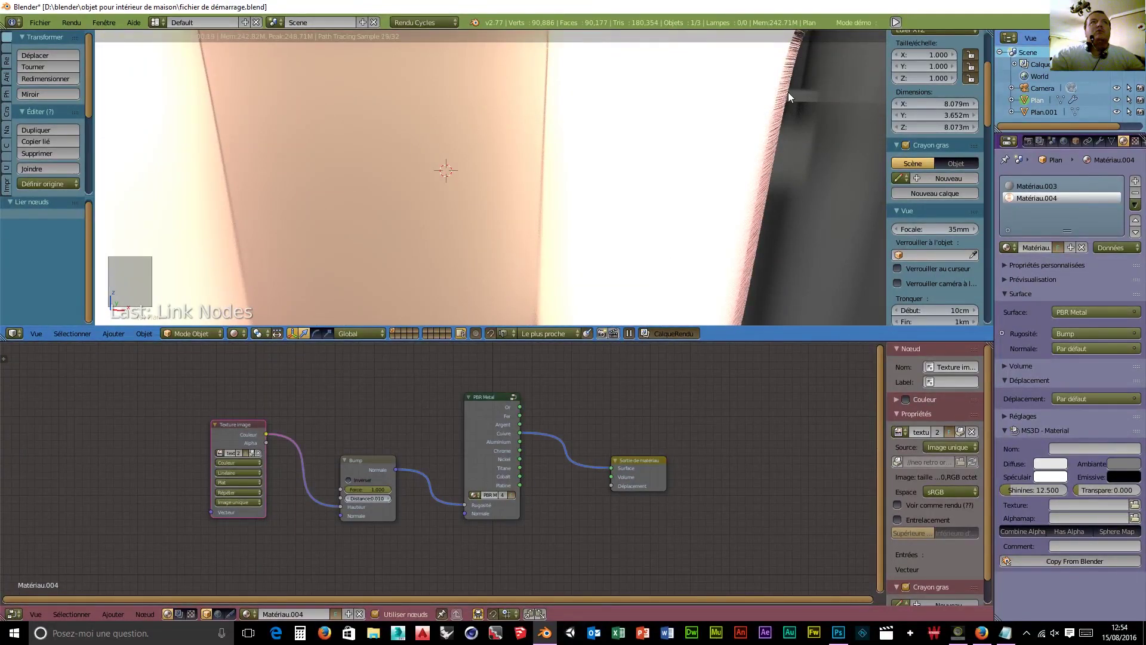
pyautogui.scroll(-4, 740, 165)
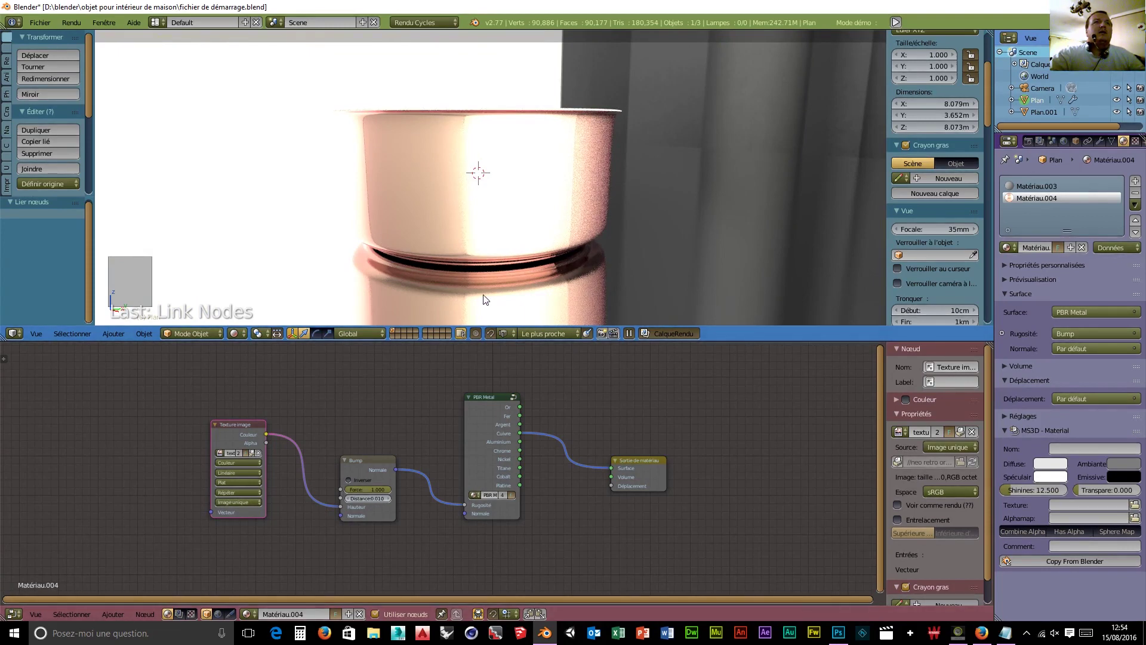
pyautogui.moveTo(464, 506); pyautogui.dragTo(463, 513)
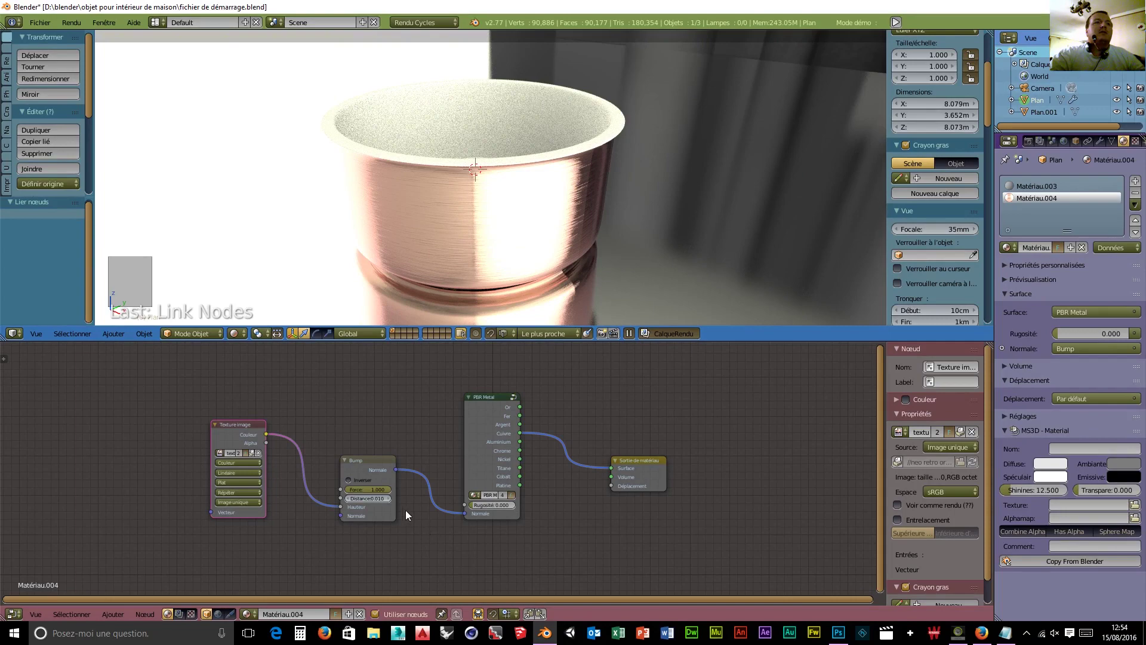
# - Lower the Bump node's strength slightly and inspect the brushed outer wall and rim up close
pyautogui.moveTo(351, 491); pyautogui.dragTo(335, 491)
pyautogui.scroll(2, 531, 298)
pyautogui.scroll(3, 532, 294)
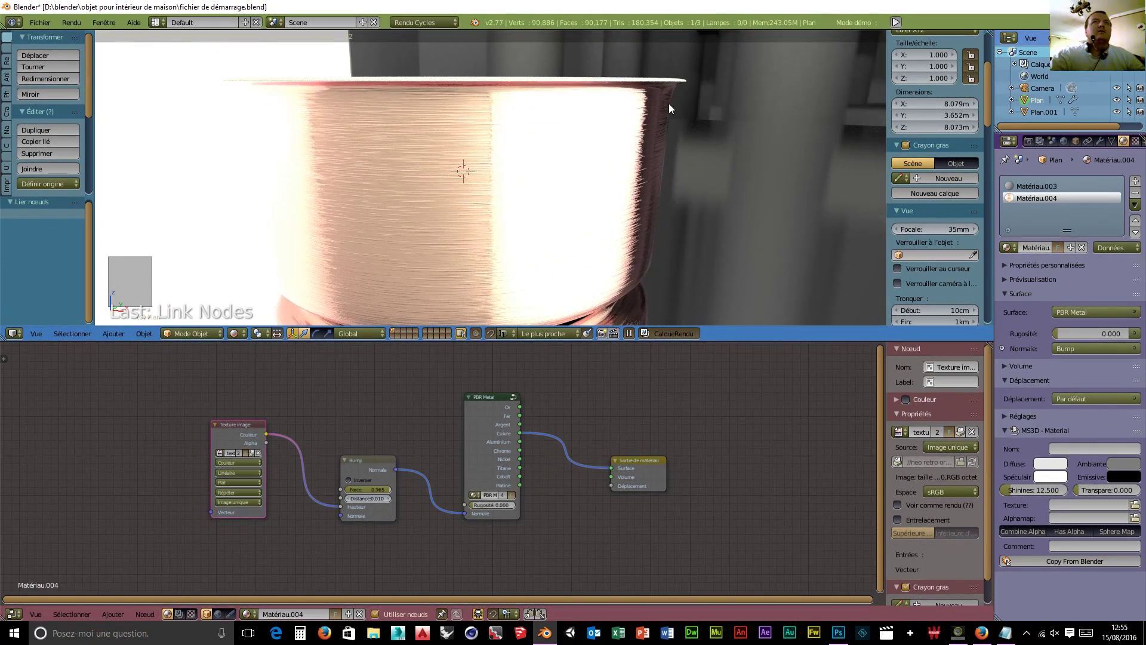
pyautogui.moveTo(660, 104); pyautogui.dragTo(661, 147, button='middle')
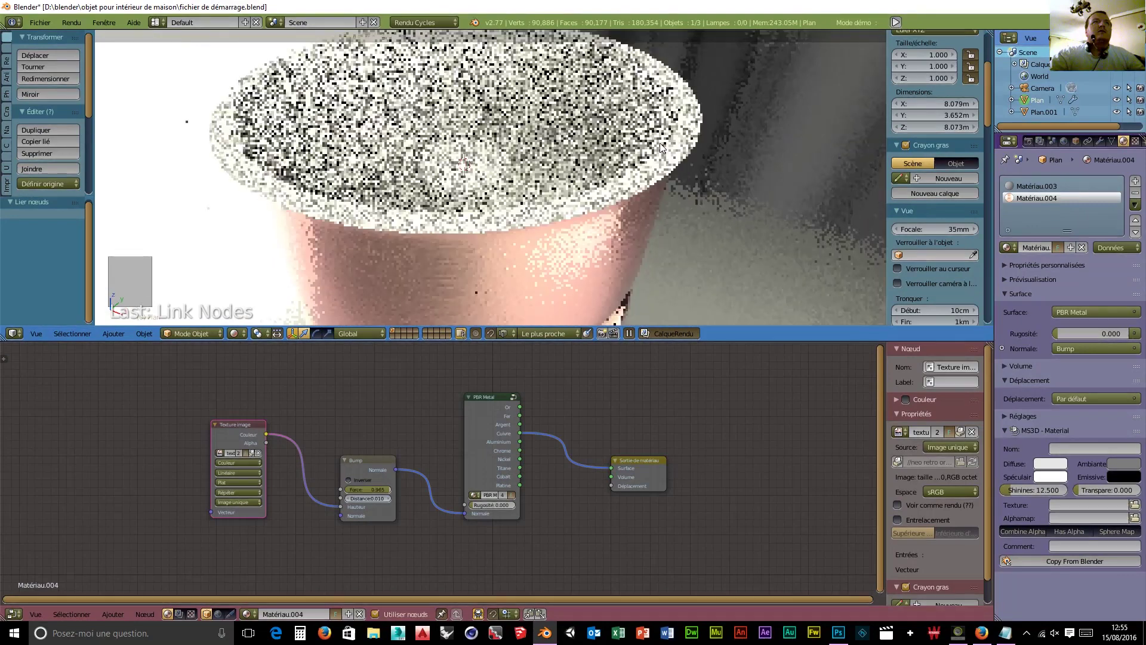
pyautogui.scroll(-2, 660, 146)
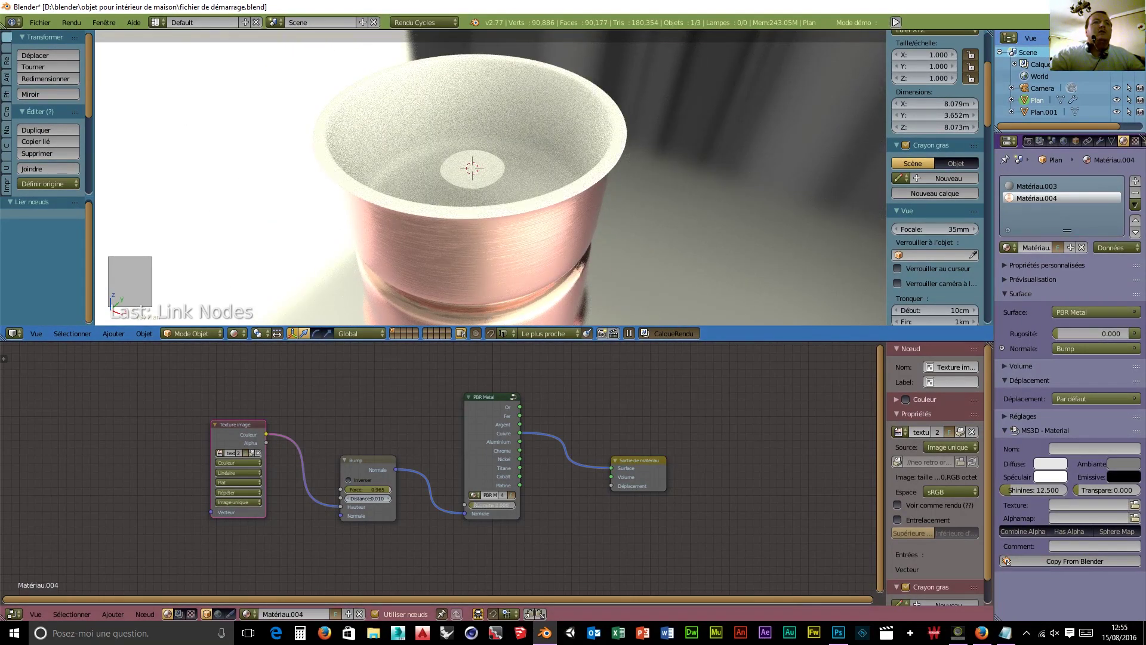
# - Set the copper PBR Metal node's roughness to 0.014 and view the whole pan
pyautogui.moveTo(492, 505); pyautogui.dragTo(492, 505)
pyautogui.scroll(-4, 679, 238)
pyautogui.moveTo(676, 236); pyautogui.dragTo(464, 144, button='middle')
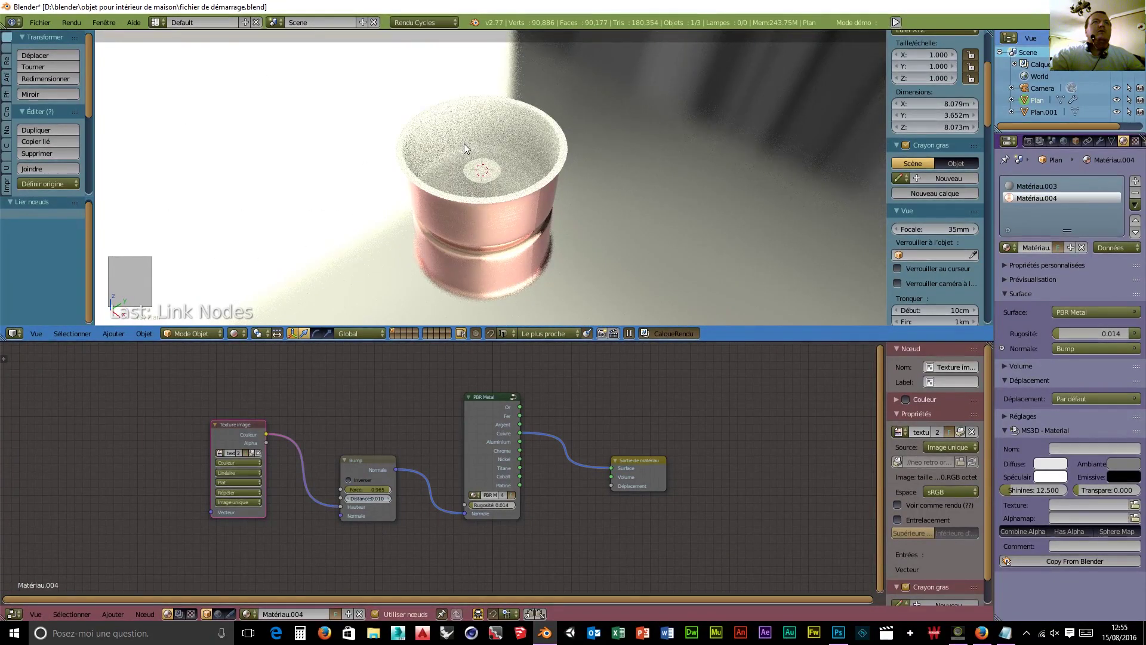
# - Replace the shader of the pan's Matériau.003 with a PBR Metal group, linking its Or output to the material's Surface
pyautogui.click(1043, 186)
pyautogui.click(539, 469)
pyautogui.press('x')
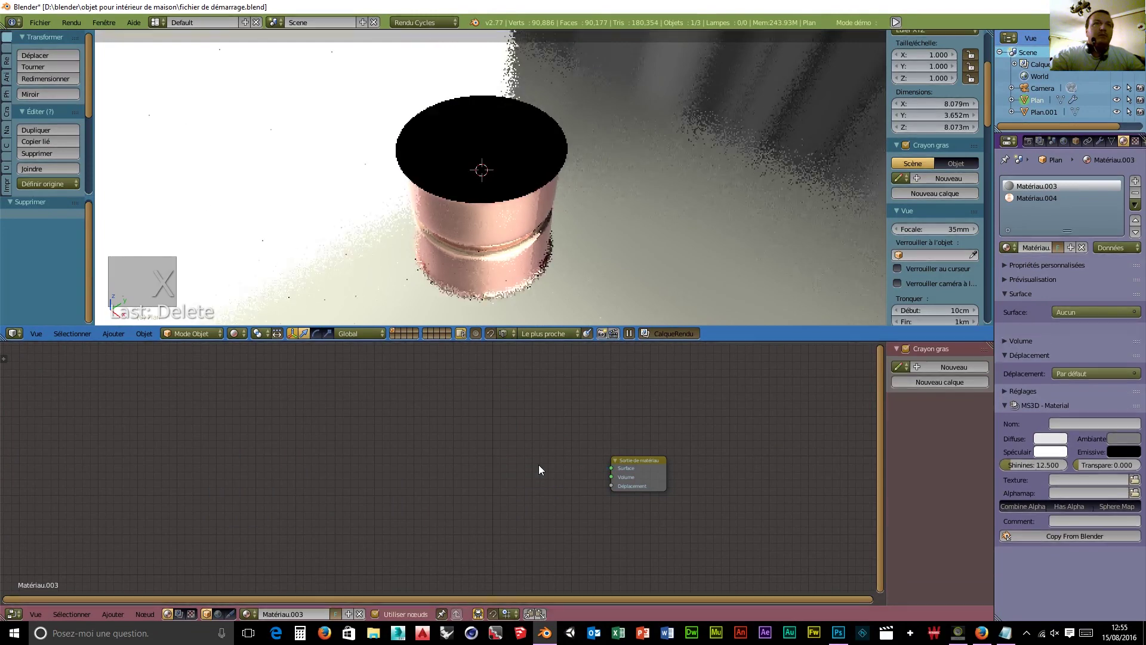
pyautogui.hotkey('shift', 'a')
pyautogui.moveTo(484, 465)
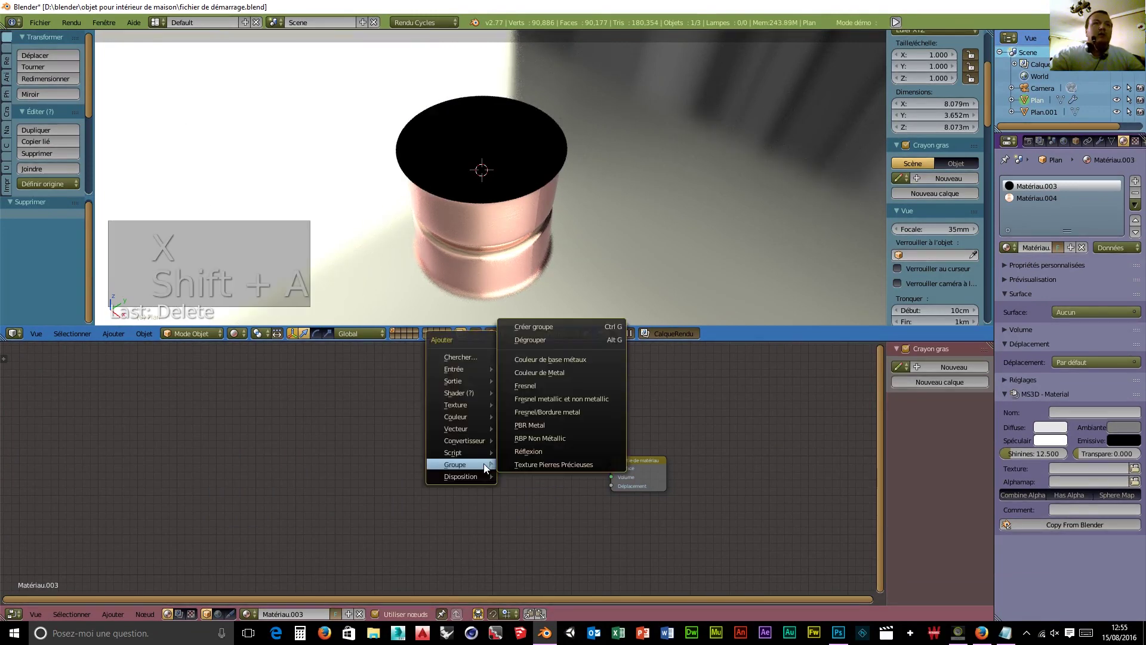
pyautogui.click(532, 425)
pyautogui.click(525, 463)
pyautogui.moveTo(532, 449); pyautogui.dragTo(611, 470)
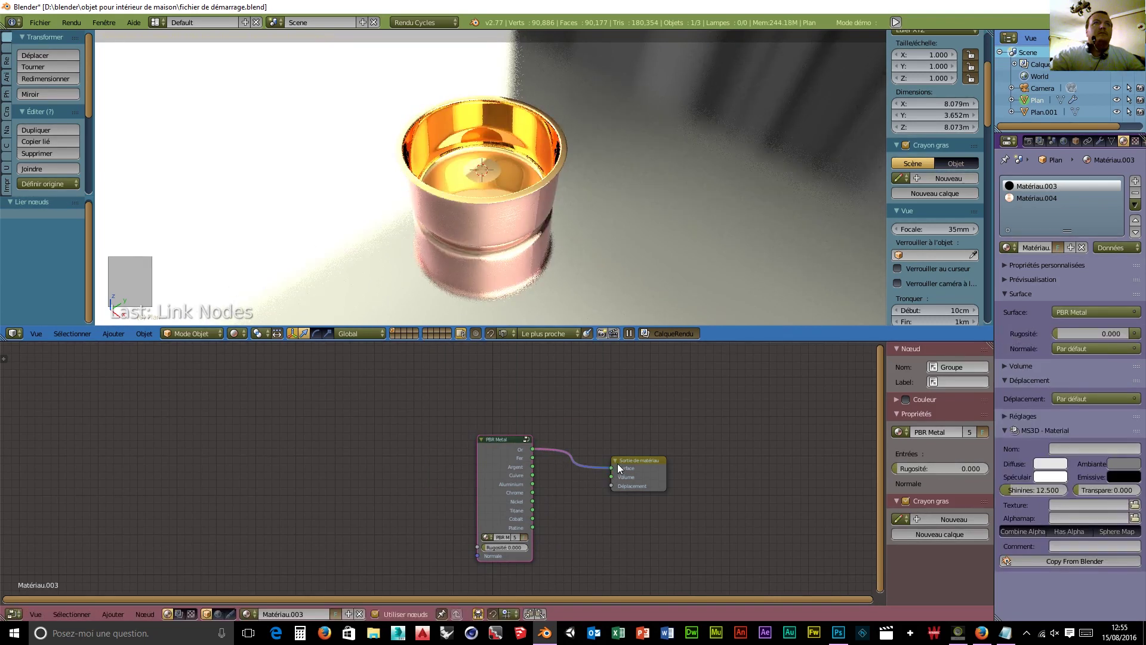
pyautogui.moveTo(534, 235); pyautogui.dragTo(494, 182, button='middle')
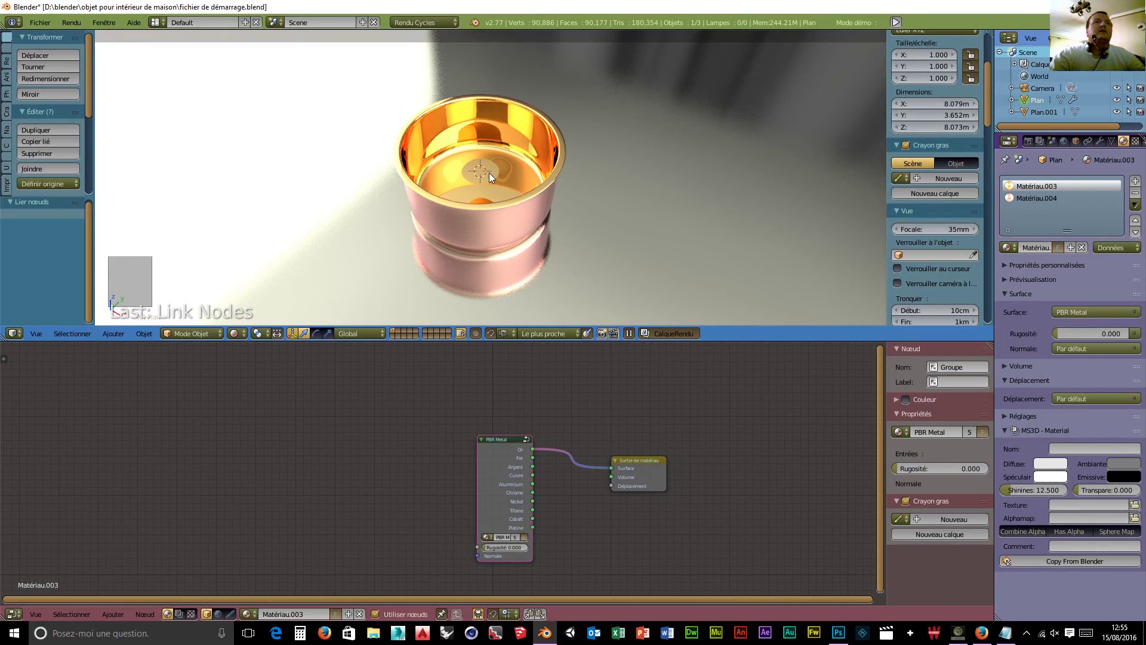
pyautogui.rightClick(489, 173)
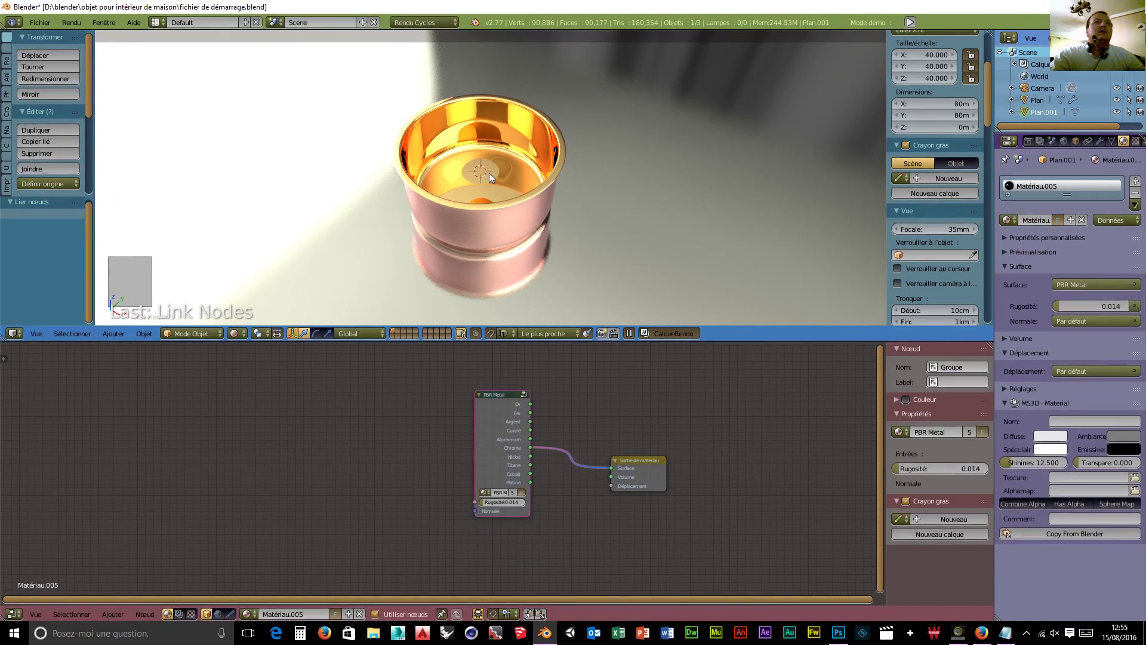
pyautogui.click(190, 332)
pyautogui.click(195, 306)
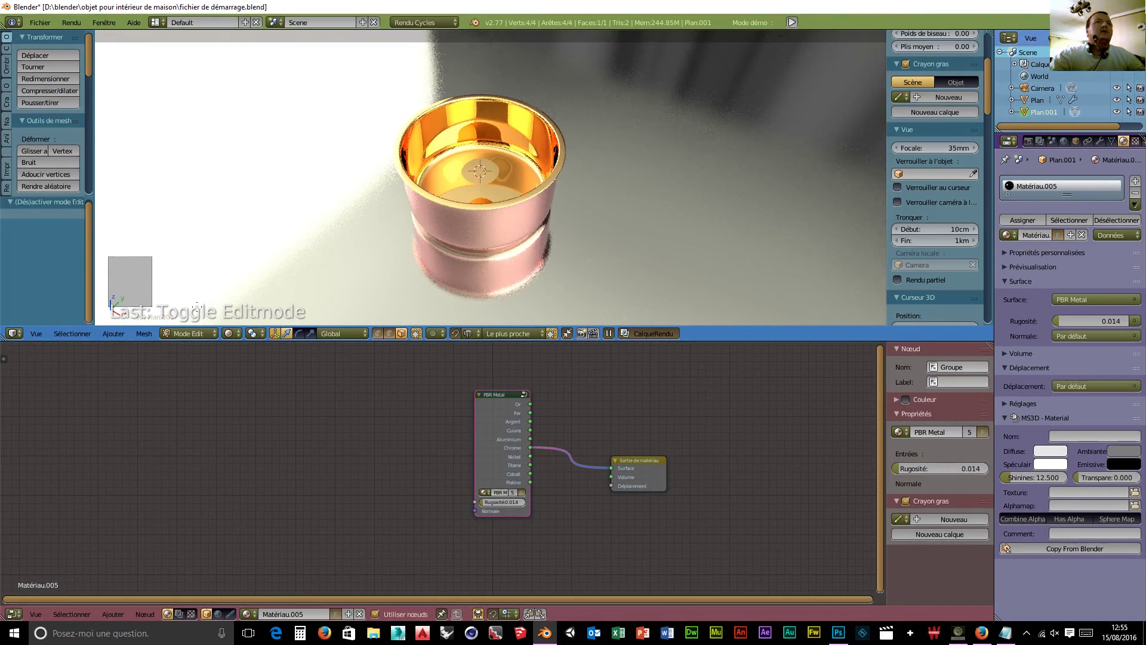
# - Show the 3D view in wireframe and return the floor plane to Object Mode
pyautogui.click(240, 334)
pyautogui.click(251, 310)
pyautogui.scroll(3, 494, 251)
pyautogui.moveTo(494, 251); pyautogui.dragTo(543, 219, button='middle')
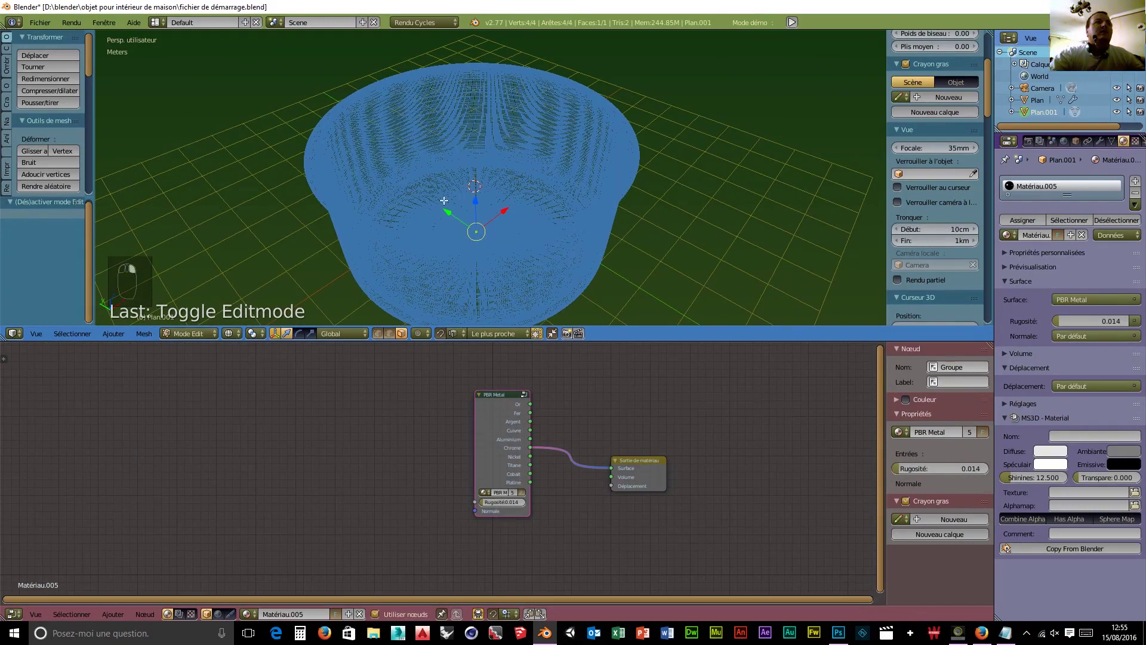
pyautogui.rightClick(479, 194)
pyautogui.moveTo(518, 232); pyautogui.dragTo(566, 286, button='middle')
pyautogui.scroll(-10, 547, 231)
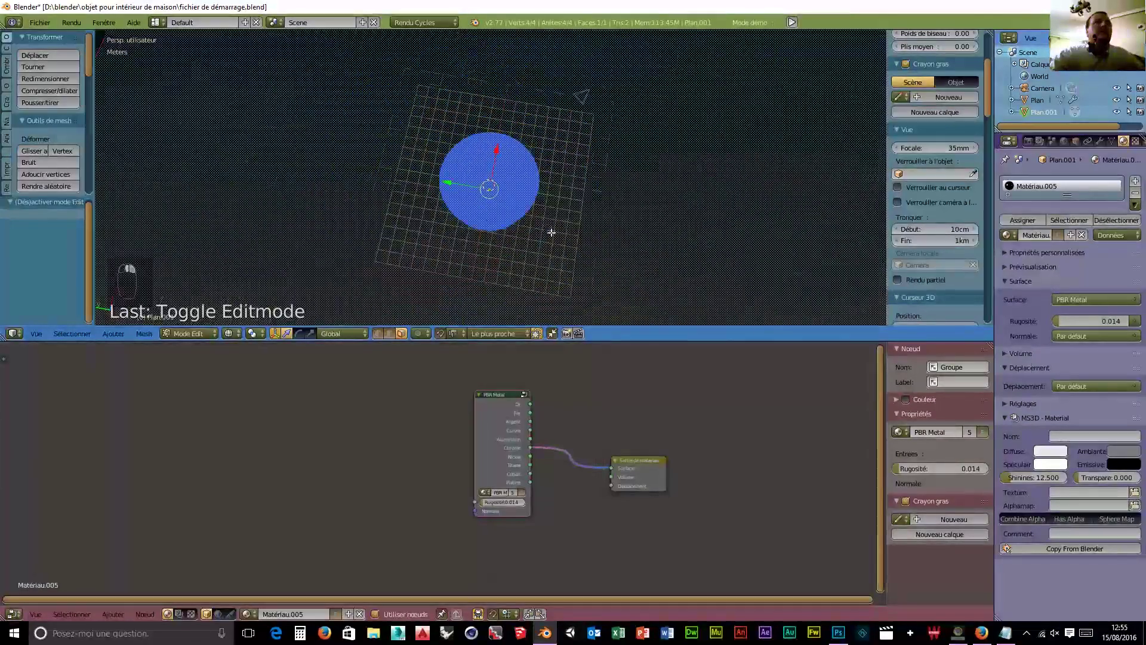
pyautogui.scroll(3, 550, 221)
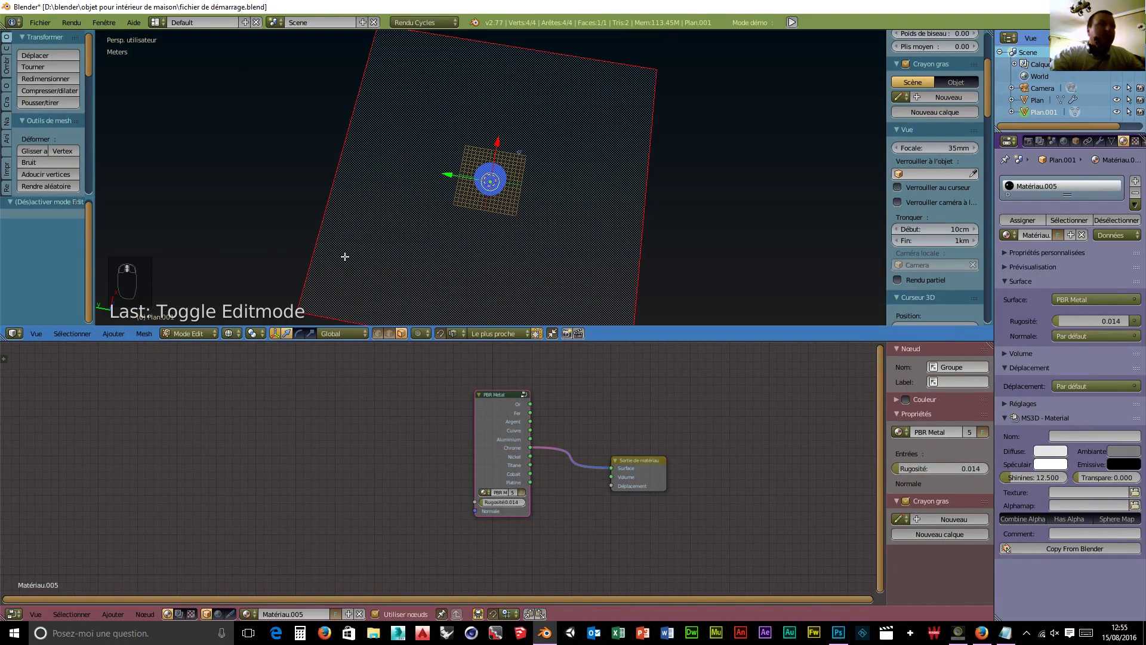
pyautogui.click(190, 333)
pyautogui.click(196, 318)
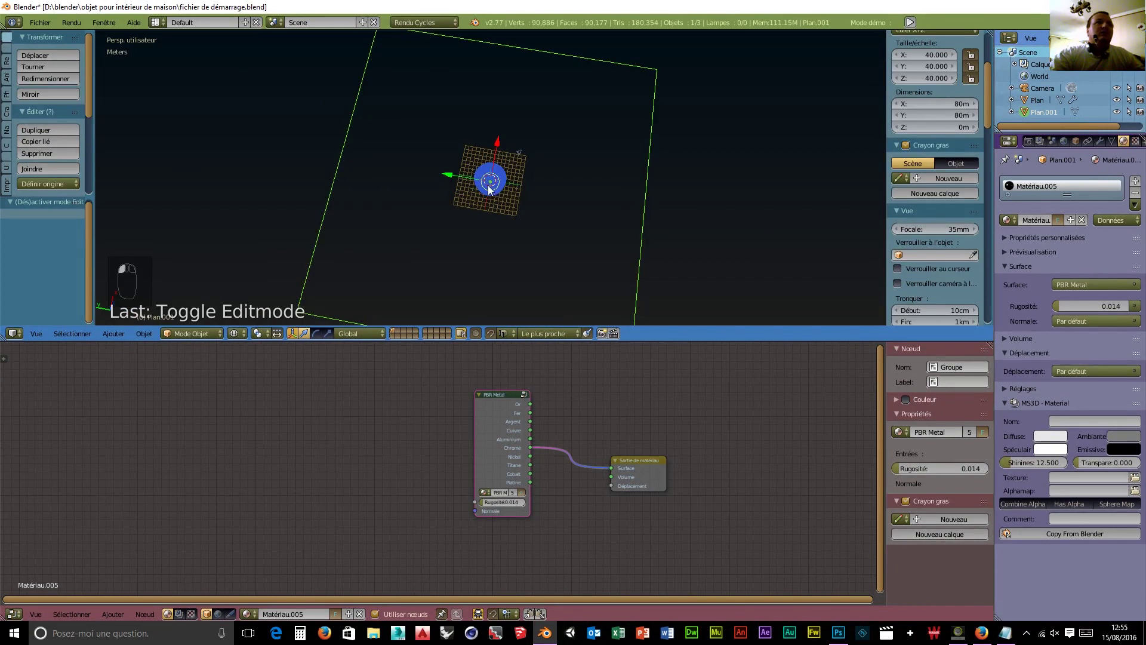
# - Select the pan, enter Edit Mode and delete the selected stray face inside it
pyautogui.rightClick(493, 189)
pyautogui.click(192, 333)
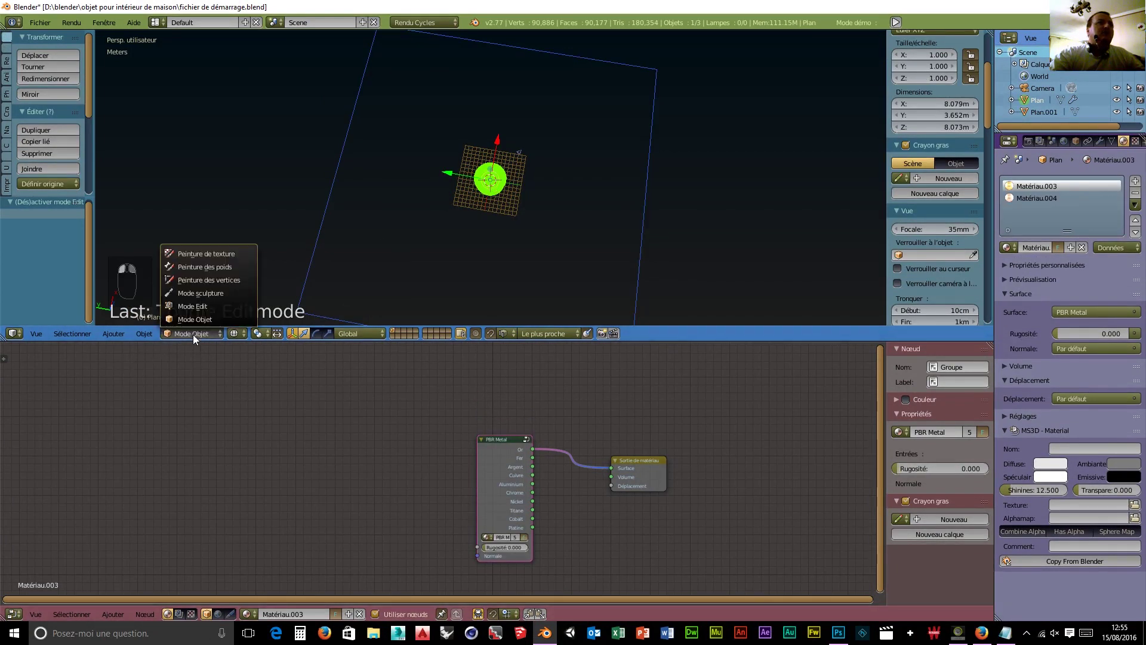
pyautogui.click(201, 306)
pyautogui.scroll(8, 527, 248)
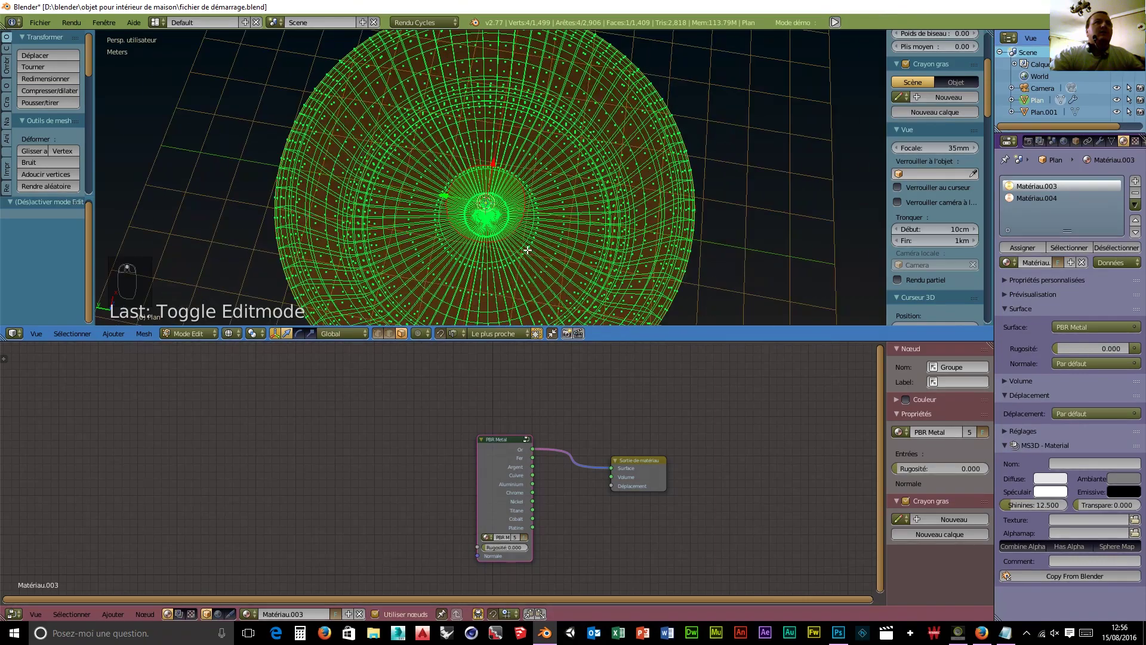
pyautogui.moveTo(548, 229); pyautogui.dragTo(552, 198, button='middle')
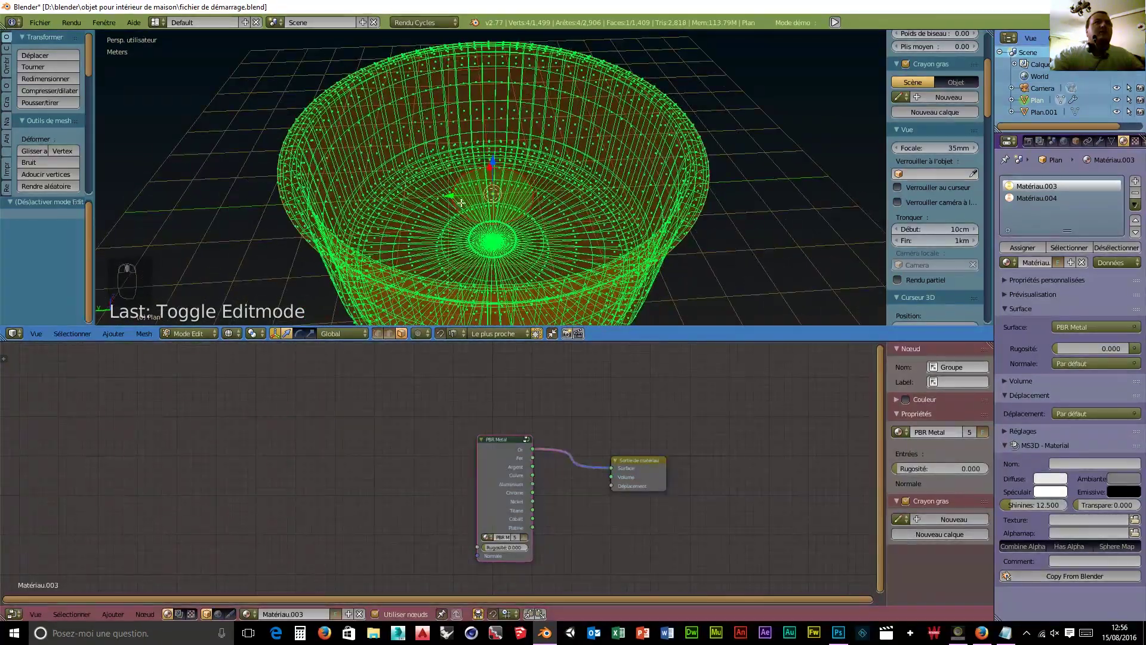
pyautogui.press('x')
pyautogui.click(433, 235)
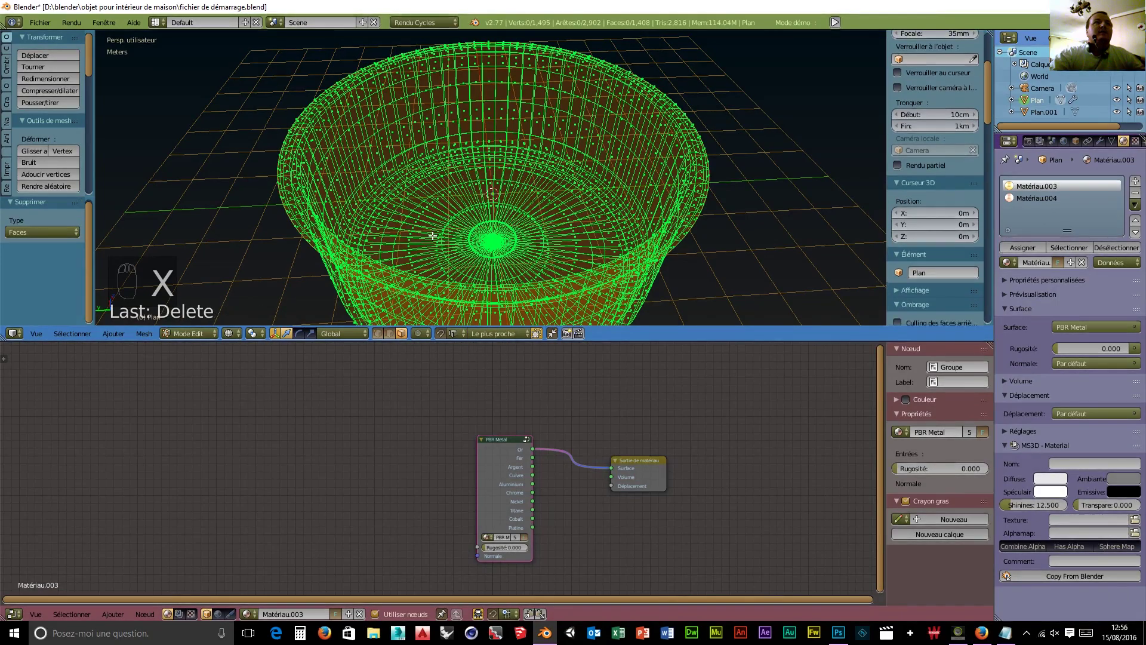
# - Return the pan to Object Mode, switch to the rendered preview and inspect its gold interior
pyautogui.moveTo(539, 226); pyautogui.dragTo(513, 215, button='middle')
pyautogui.click(192, 334)
pyautogui.click(193, 320)
pyautogui.moveTo(434, 244); pyautogui.dragTo(489, 250, button='middle')
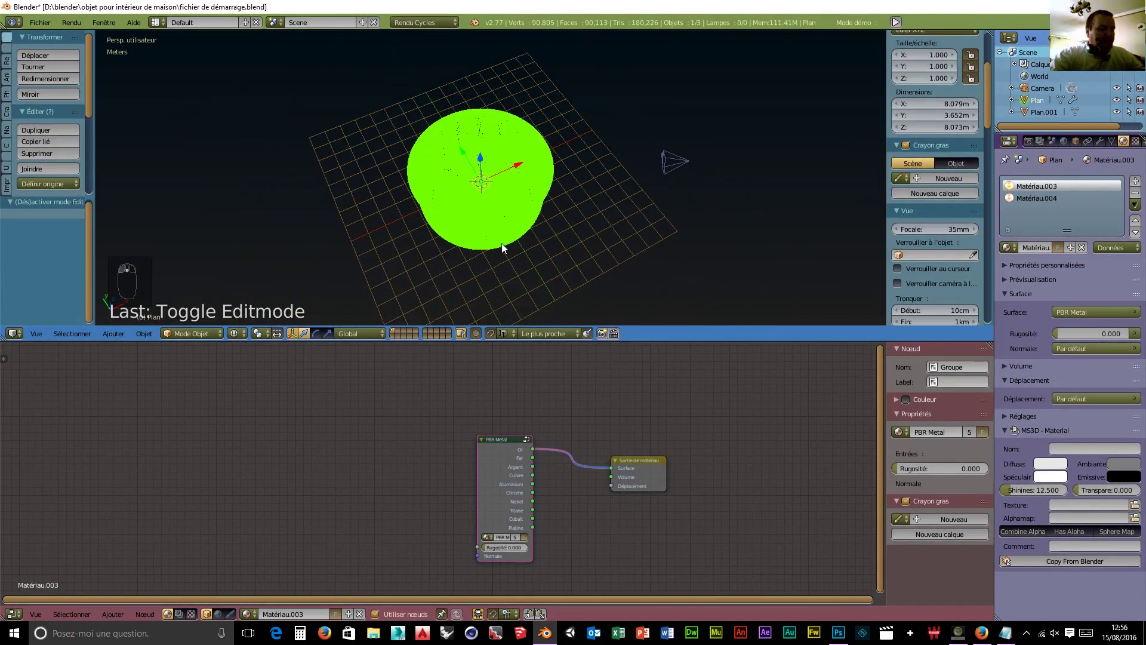
pyautogui.hotkey('shift', 'z')
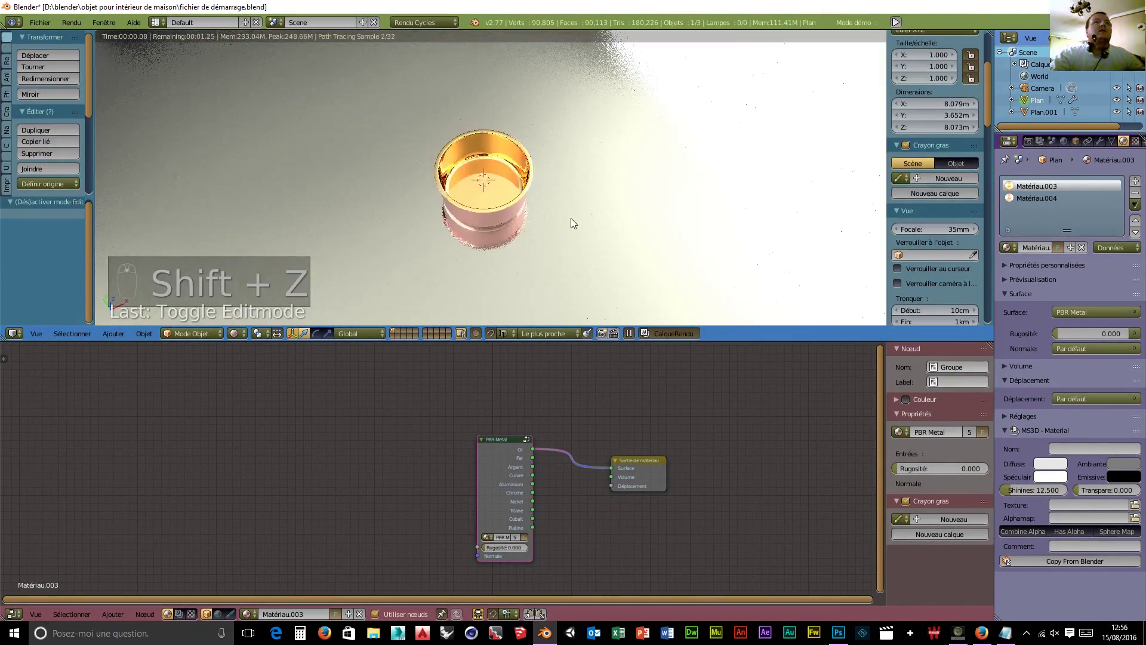
pyautogui.scroll(5, 528, 242)
pyautogui.moveTo(537, 235); pyautogui.dragTo(482, 197, button='middle')
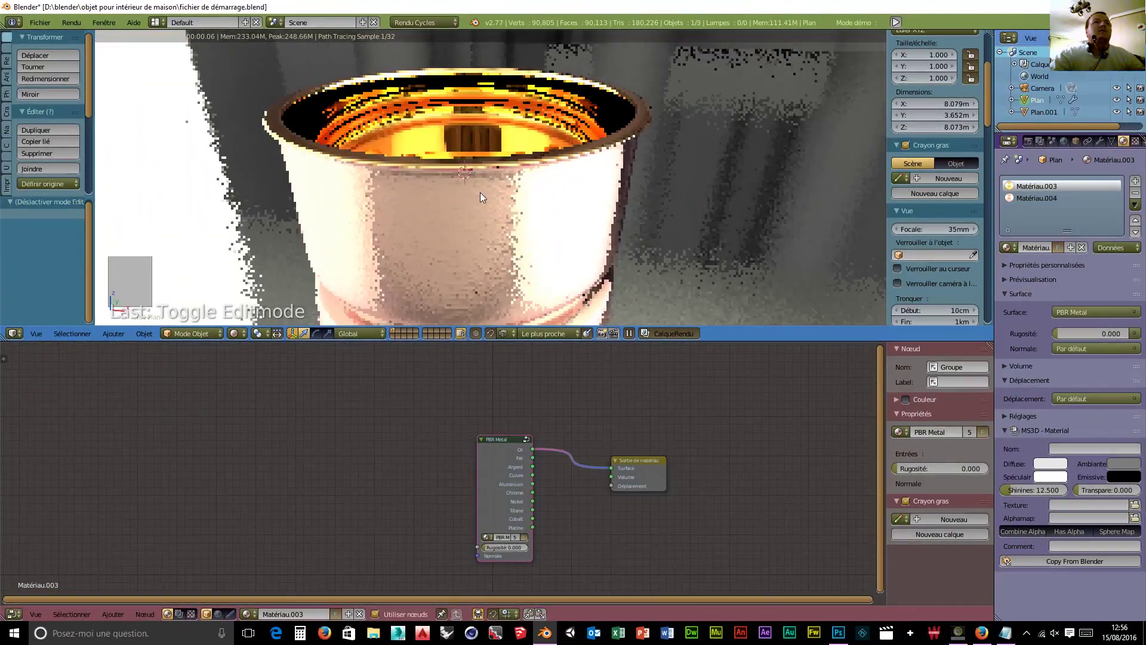
# - Link the PBR Metal Chrome output to the Surface of Matériau.003 and check the pan's interior in the rendered preview
pyautogui.scroll(-1, 431, 195)
pyautogui.scroll(-3, 424, 200)
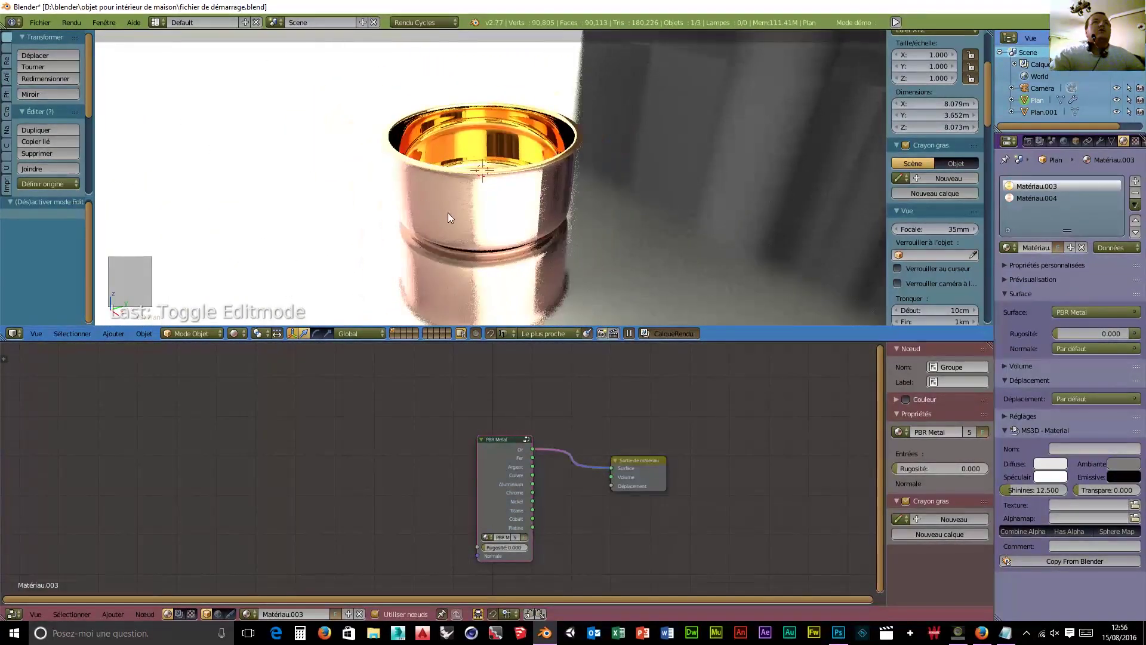
pyautogui.scroll(-2, 448, 213)
pyautogui.moveTo(471, 223); pyautogui.dragTo(466, 171, button='middle')
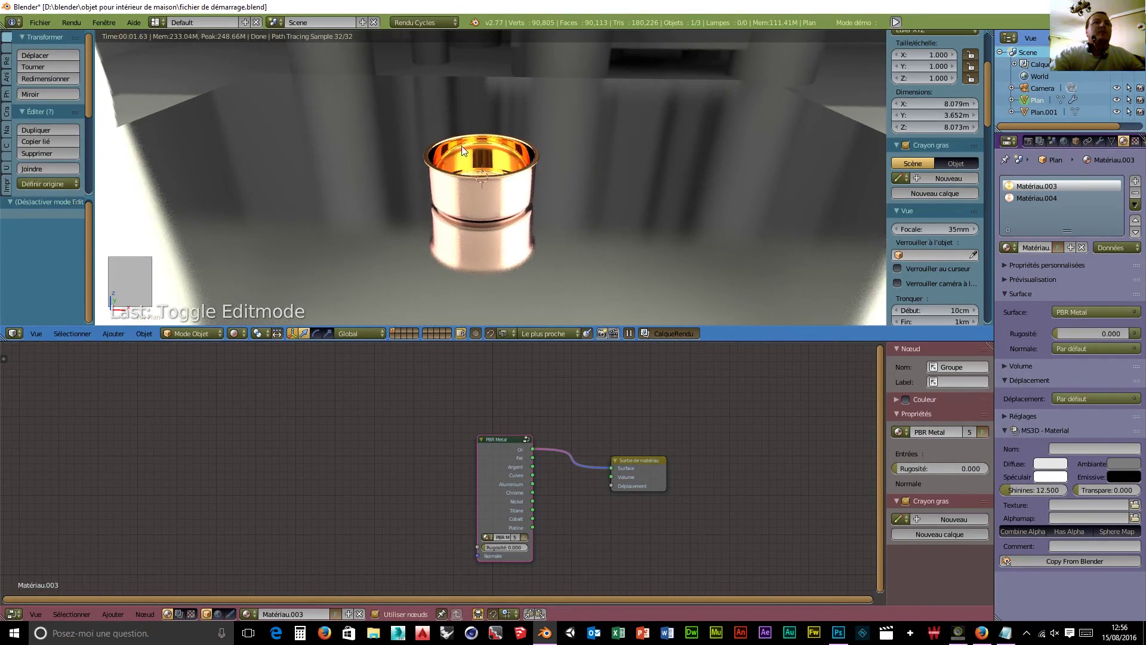
pyautogui.moveTo(532, 493); pyautogui.dragTo(612, 469)
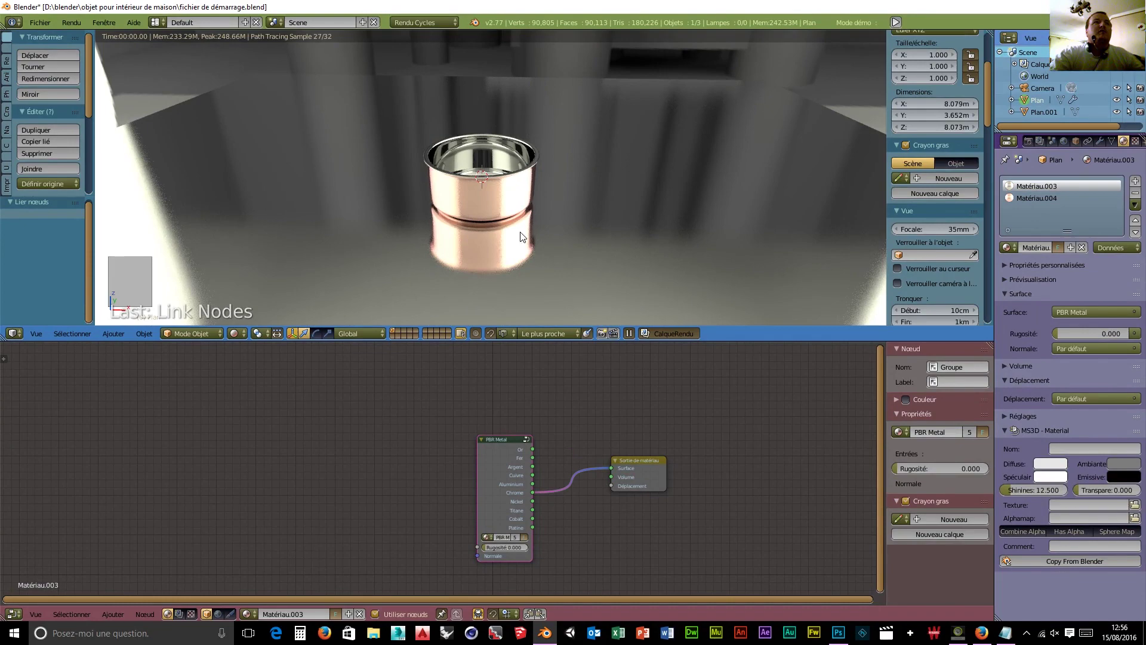
pyautogui.moveTo(528, 249); pyautogui.dragTo(496, 202, button='middle')
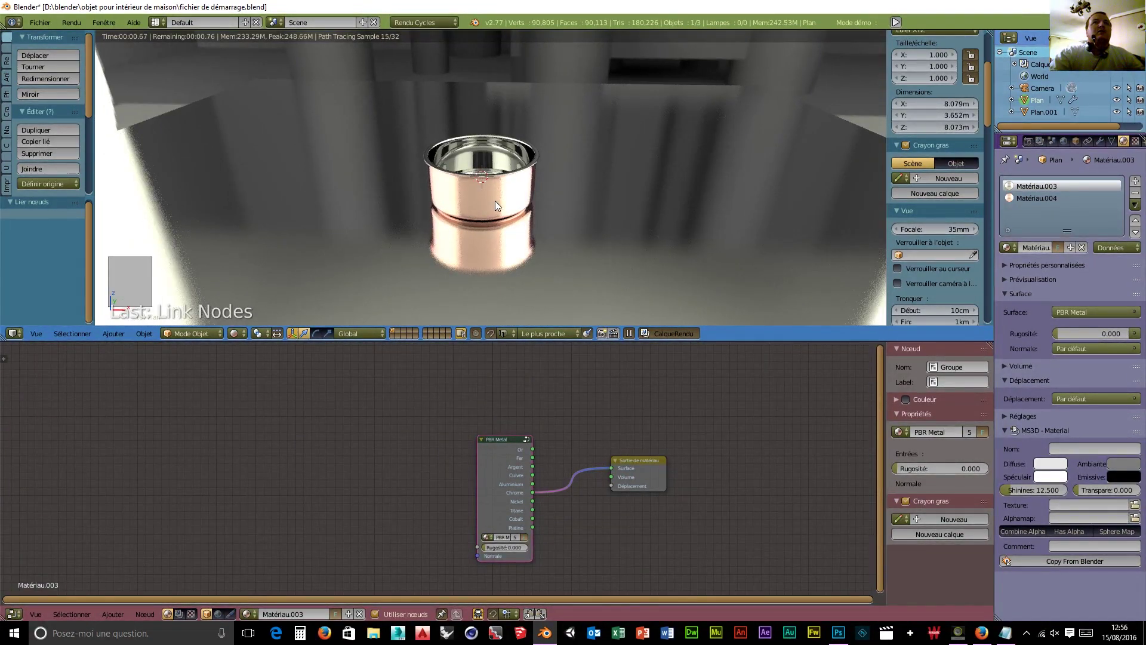
# - In Matériau.004, try the PBR Metal Or output and then the Platine output as the Surface for the pan's exterior
pyautogui.click(1024, 200)
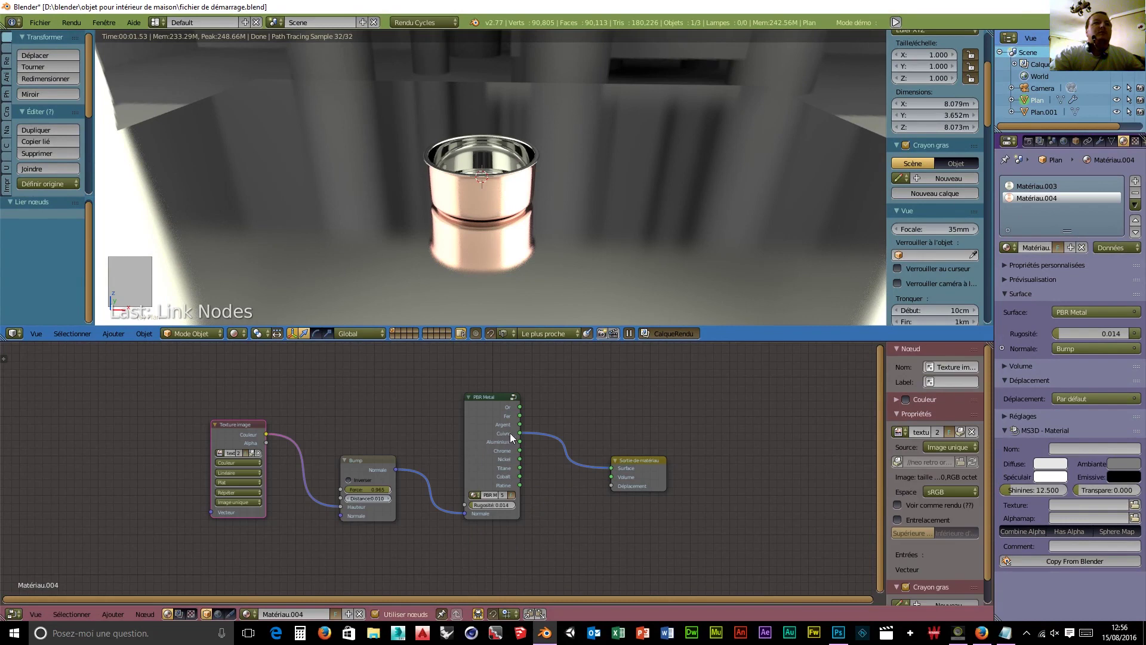
pyautogui.moveTo(521, 410); pyautogui.dragTo(611, 469)
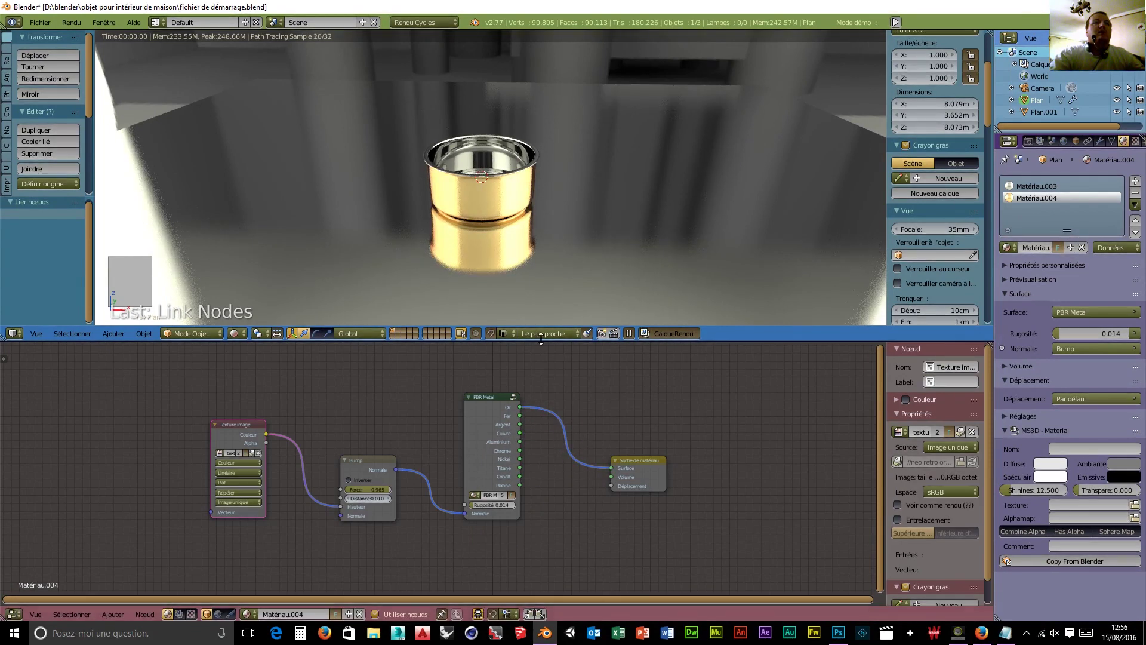
pyautogui.moveTo(471, 281)
pyautogui.mouseDown(button='middle')
pyautogui.moveTo(497, 282)
pyautogui.moveTo(499, 264)
pyautogui.moveTo(457, 271)
pyautogui.moveTo(472, 272)
pyautogui.mouseUp(button='middle')
pyautogui.moveTo(520, 484); pyautogui.dragTo(612, 469)
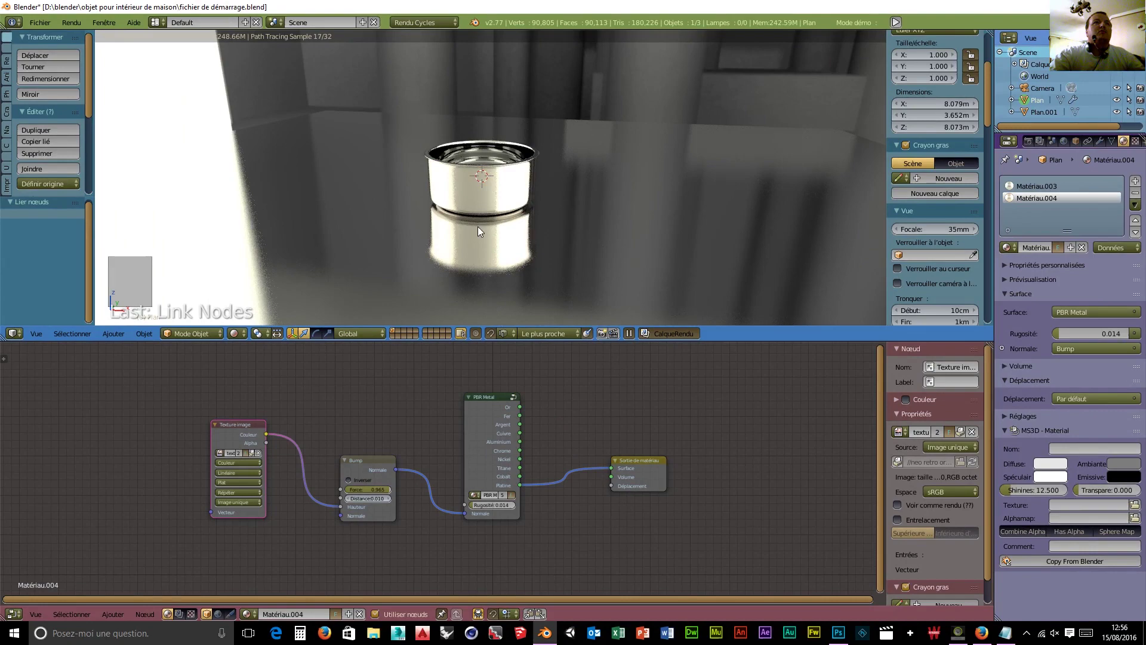
# - Examine the brushed platinum exterior and the chrome interior of the pan up close from several angles
pyautogui.scroll(5, 487, 256)
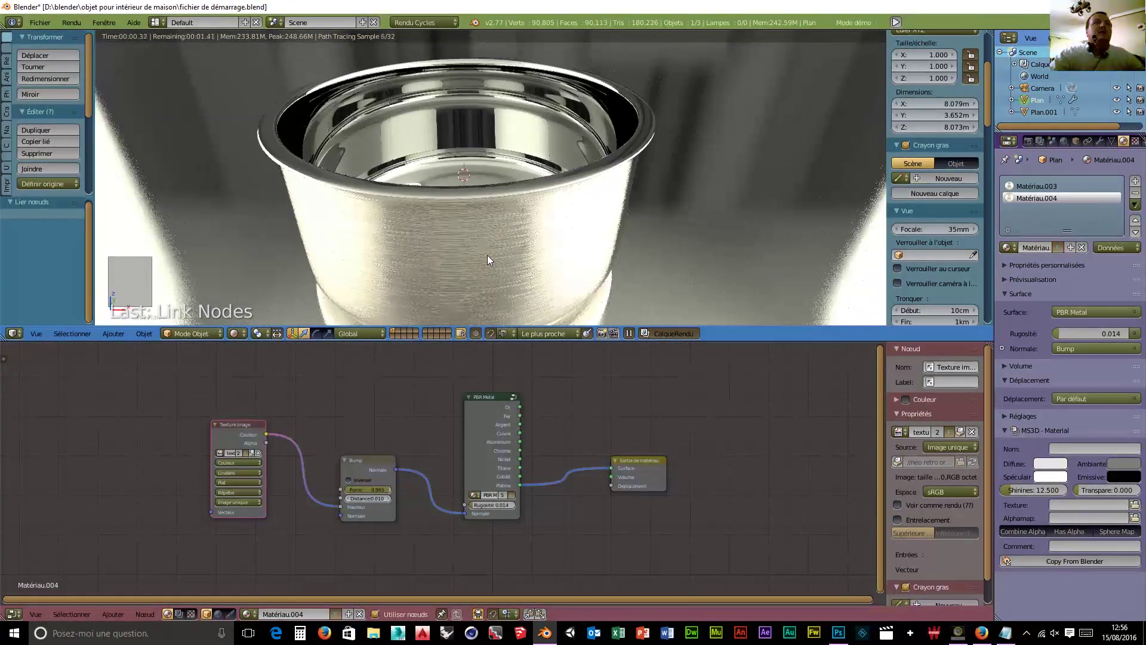
pyautogui.moveTo(496, 271); pyautogui.dragTo(519, 269, button='middle')
pyautogui.moveTo(437, 159)
pyautogui.mouseDown(button='middle')
pyautogui.moveTo(438, 133)
pyautogui.moveTo(527, 139)
pyautogui.moveTo(419, 143)
pyautogui.moveTo(505, 188)
pyautogui.moveTo(489, 149)
pyautogui.moveTo(469, 204)
pyautogui.moveTo(499, 168)
pyautogui.moveTo(492, 154)
pyautogui.mouseUp(button='middle')
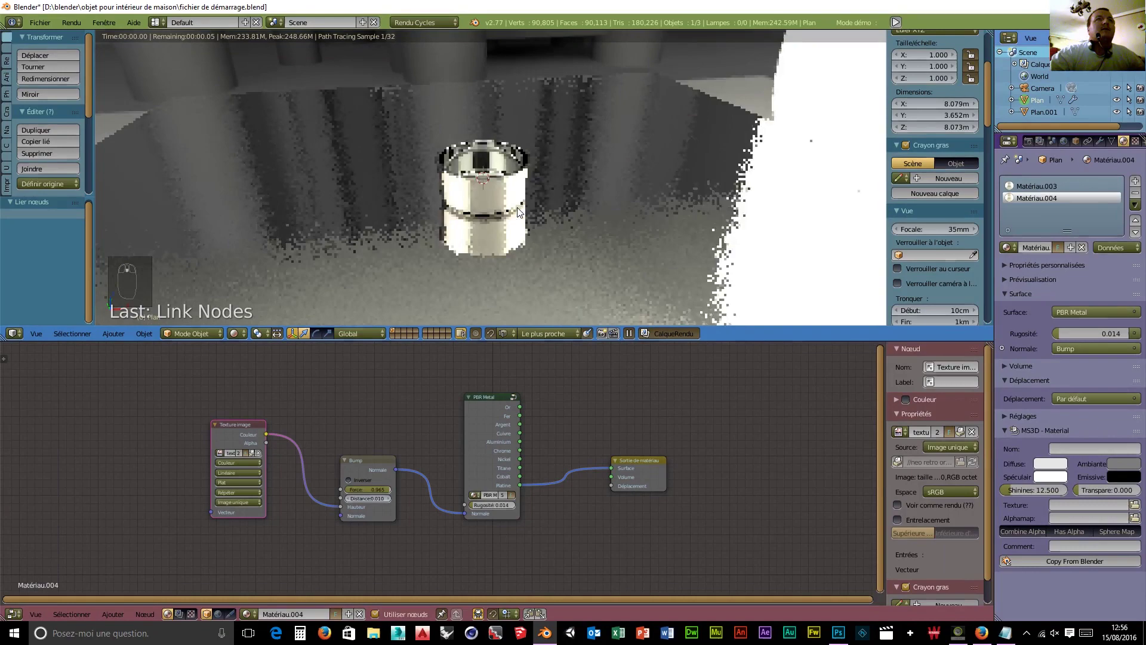
pyautogui.scroll(5, 517, 207)
pyautogui.scroll(3, 507, 206)
pyautogui.scroll(-6, 391, 166)
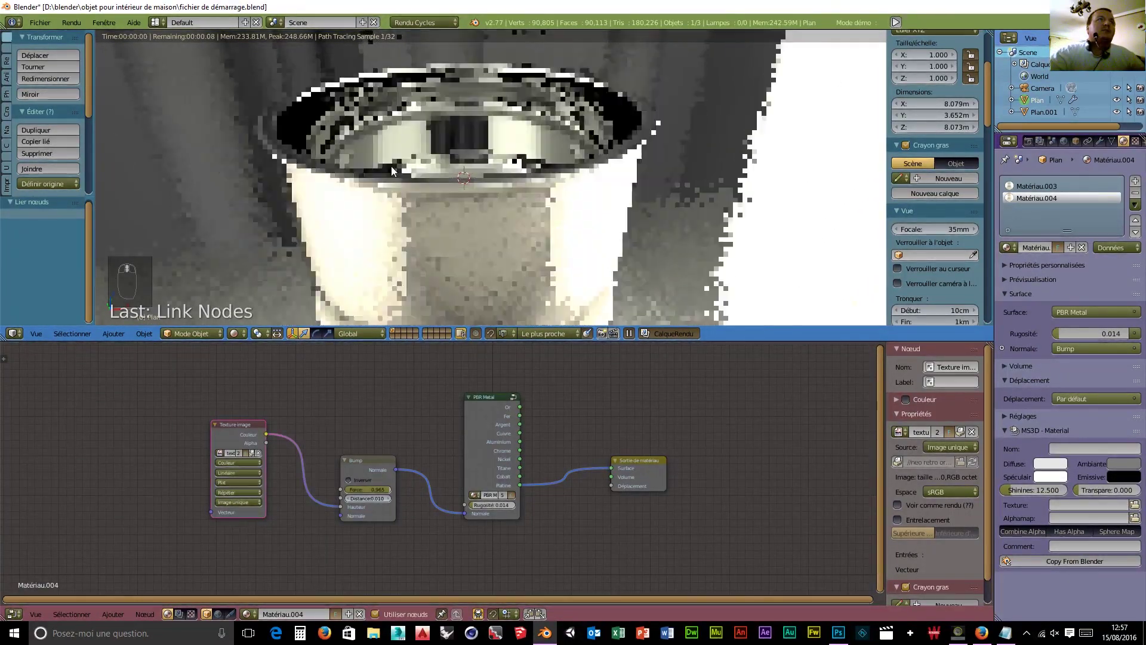
pyautogui.moveTo(482, 204); pyautogui.dragTo(519, 208, button='middle')
pyautogui.scroll(3, 489, 217)
pyautogui.scroll(2, 489, 217)
pyautogui.scroll(-2, 520, 208)
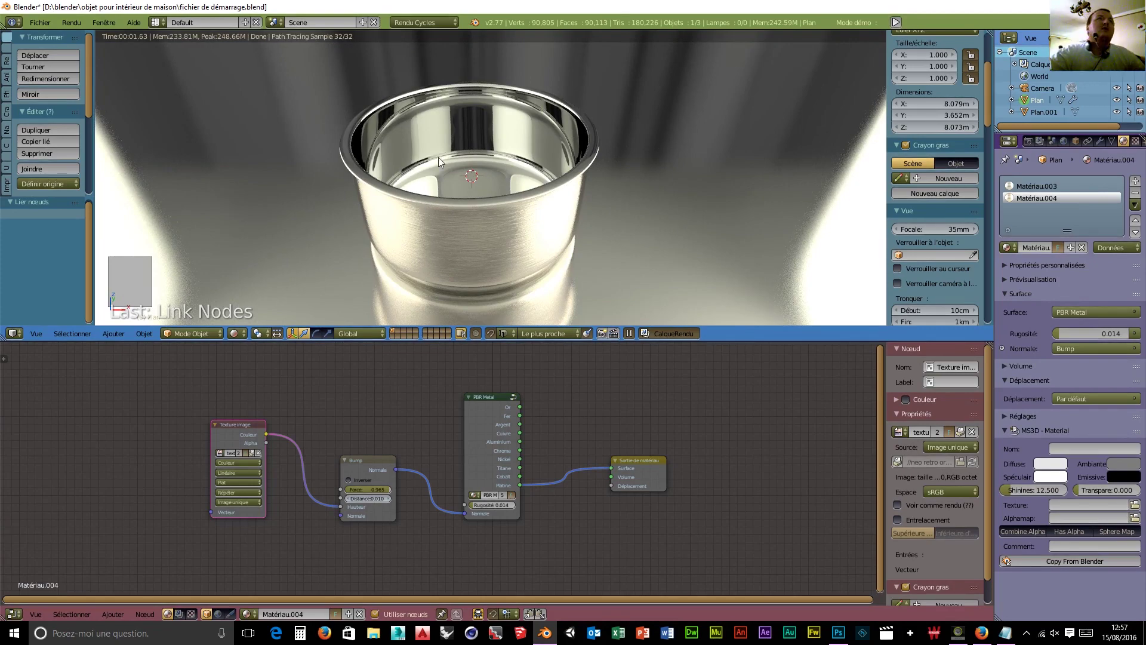
pyautogui.scroll(-3, 568, 247)
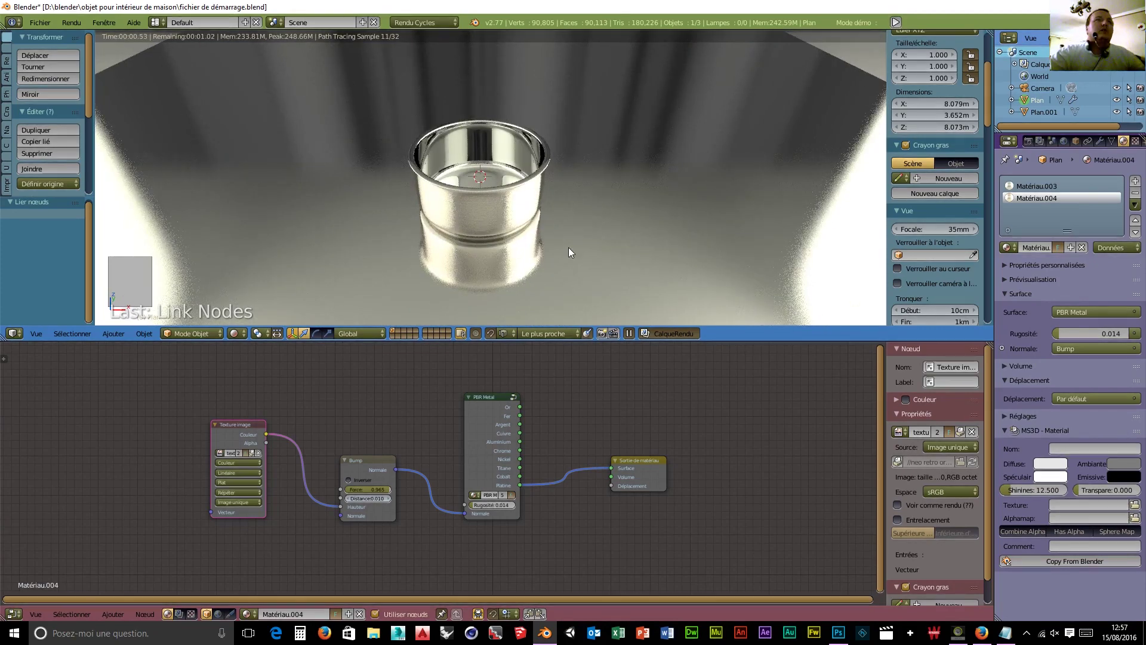
# - Try scaling the pan down uniformly to about 0.275, check its brushed texture, and undo the resize
pyautogui.press('s')
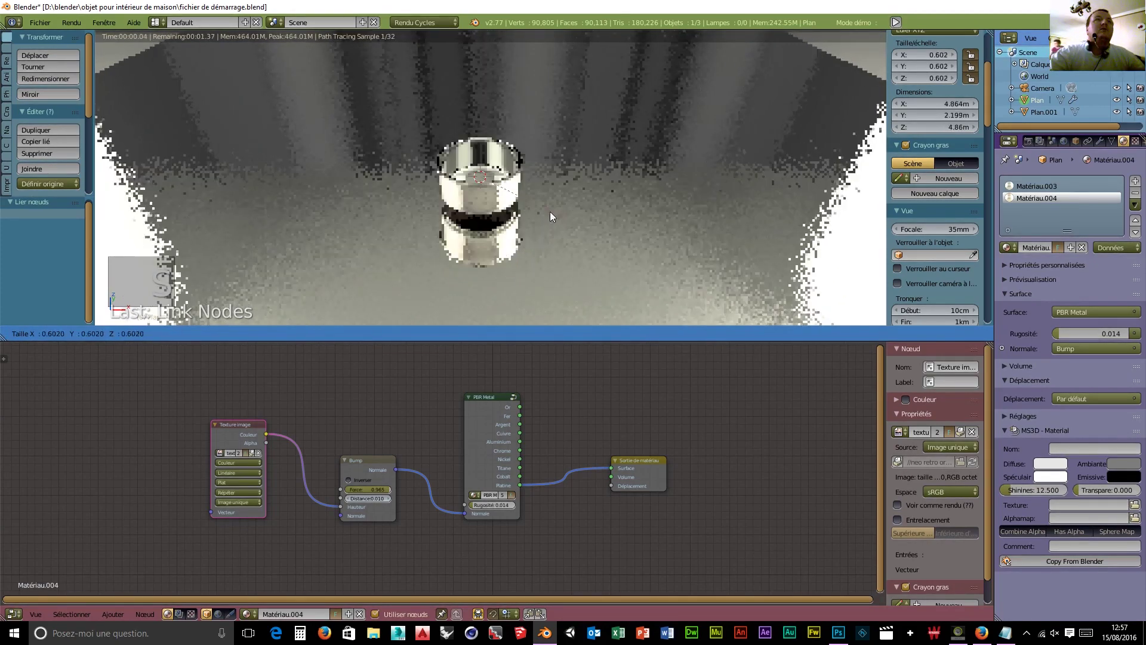
pyautogui.click(513, 195)
pyautogui.scroll(5, 505, 196)
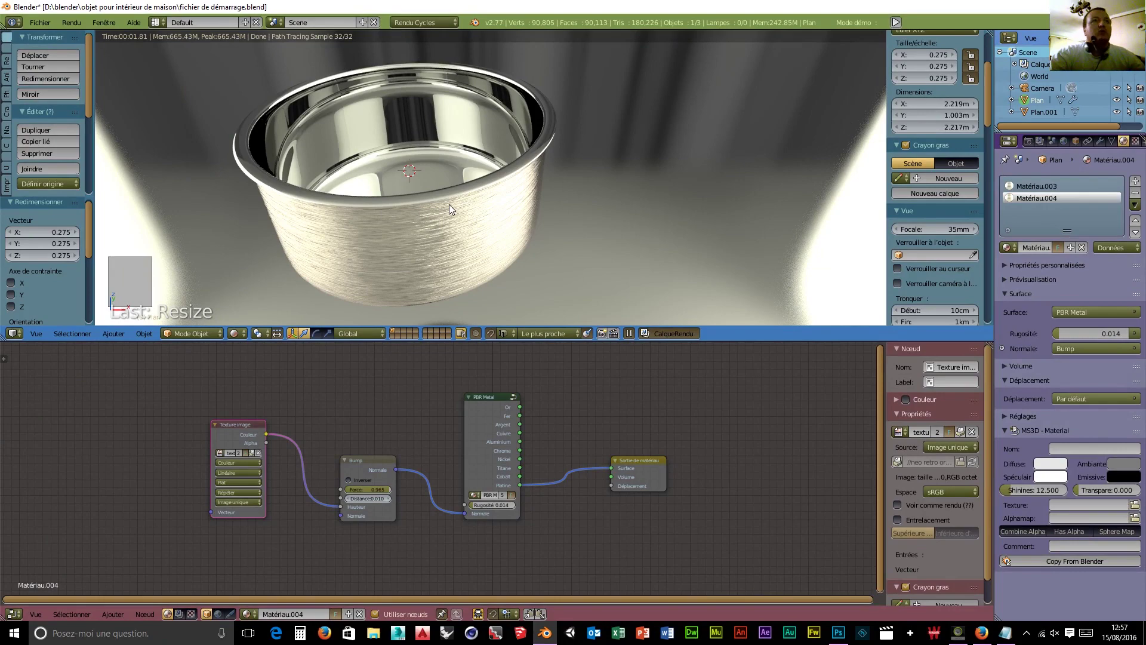
pyautogui.hotkey('ctrl', 'z')
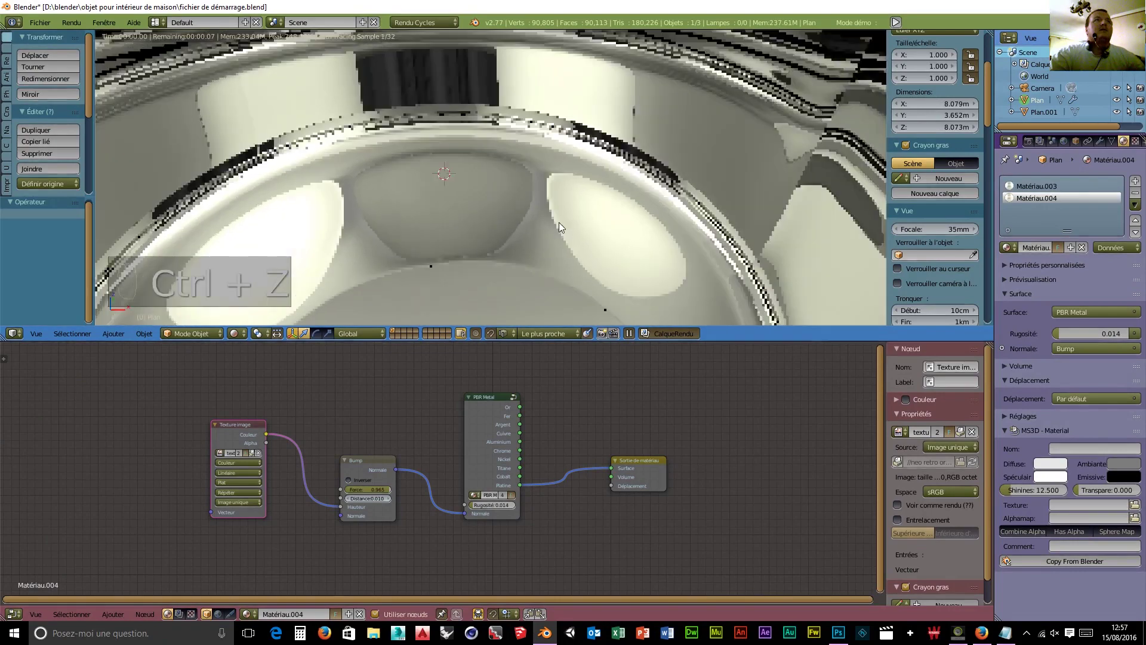
# - Examine the pan's brushed side, base edge and interior in the rendered preview
pyautogui.scroll(-5, 559, 222)
pyautogui.scroll(4, 553, 225)
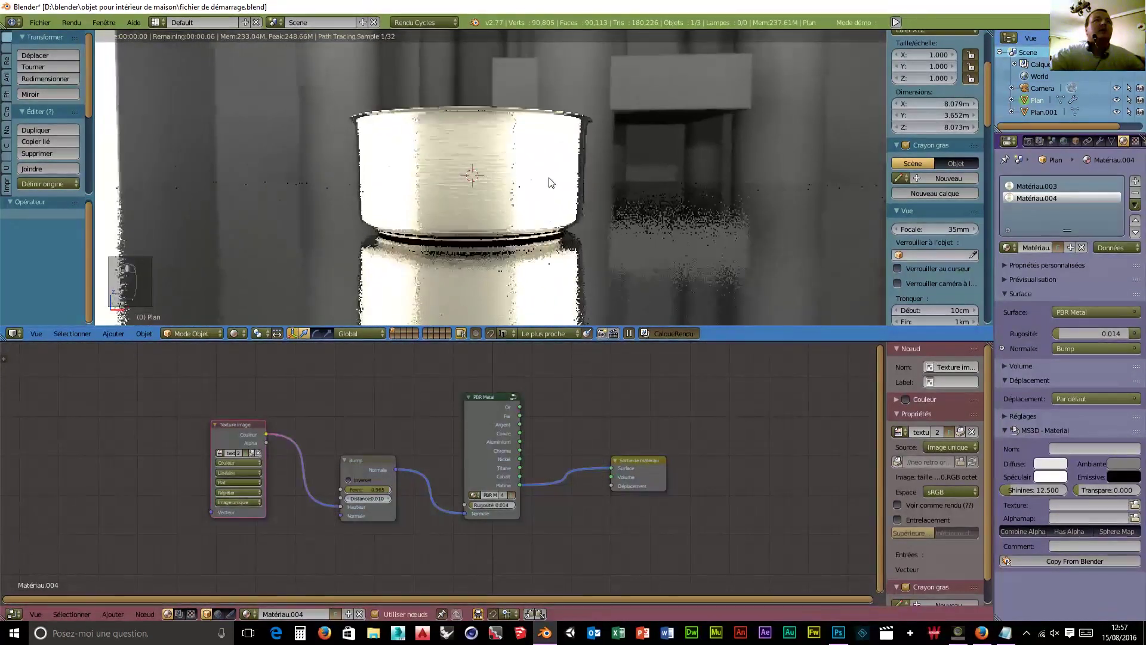
pyautogui.scroll(-4, 548, 177)
pyautogui.scroll(4, 548, 182)
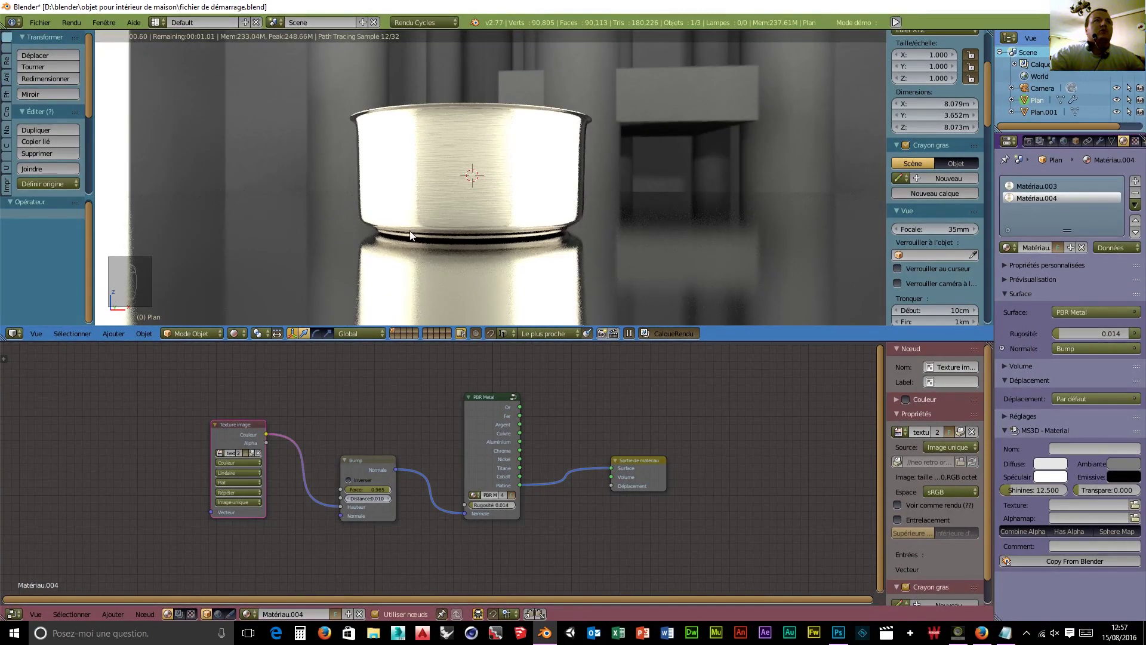
pyautogui.scroll(3, 514, 249)
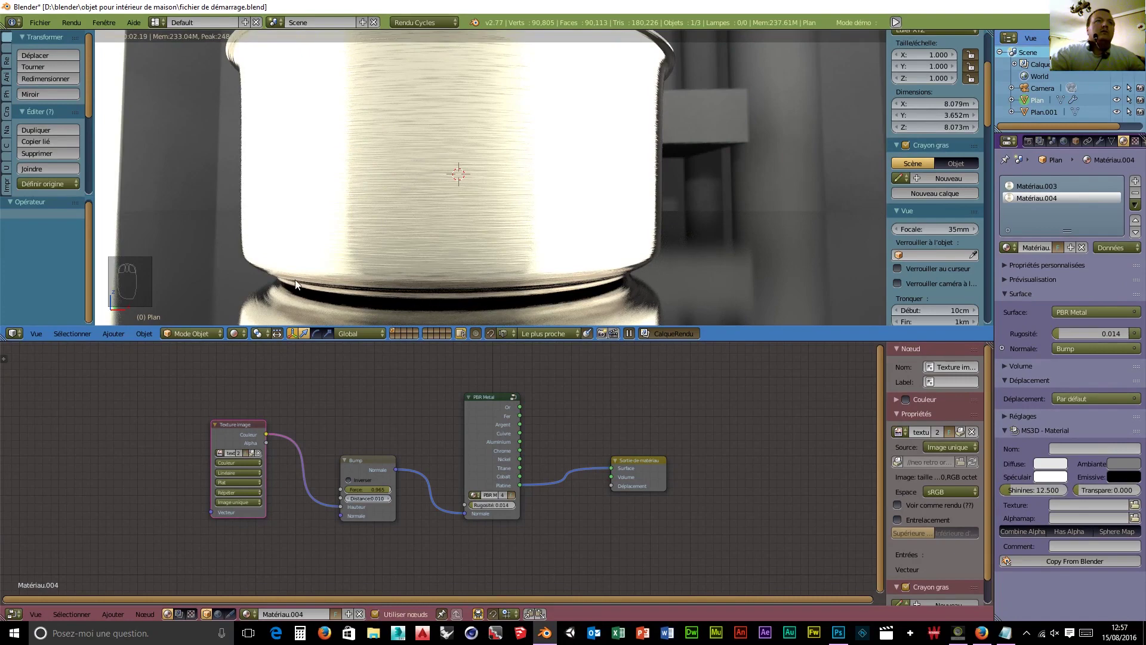
pyautogui.scroll(-3, 583, 232)
pyautogui.moveTo(564, 217); pyautogui.dragTo(579, 263, button='middle')
pyautogui.scroll(2, 579, 263)
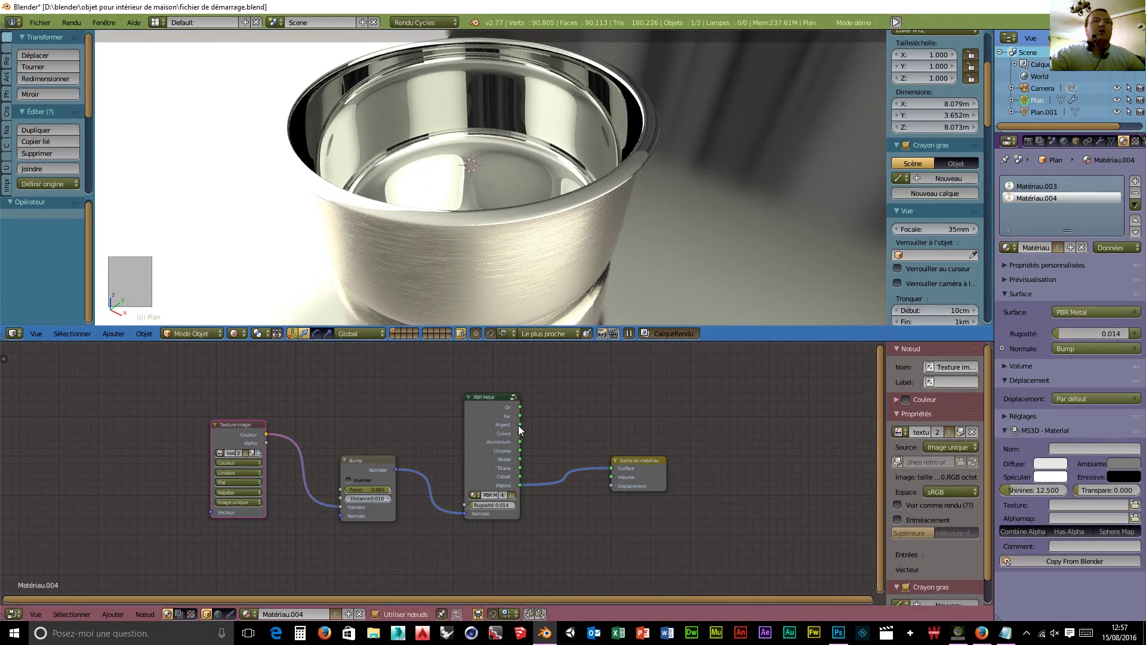
# - Link PBR Metal's Cuivre output to the Surface of Matériau.004, and its Aluminium output to the Surface of Matériau.003
pyautogui.moveTo(521, 433); pyautogui.dragTo(612, 468)
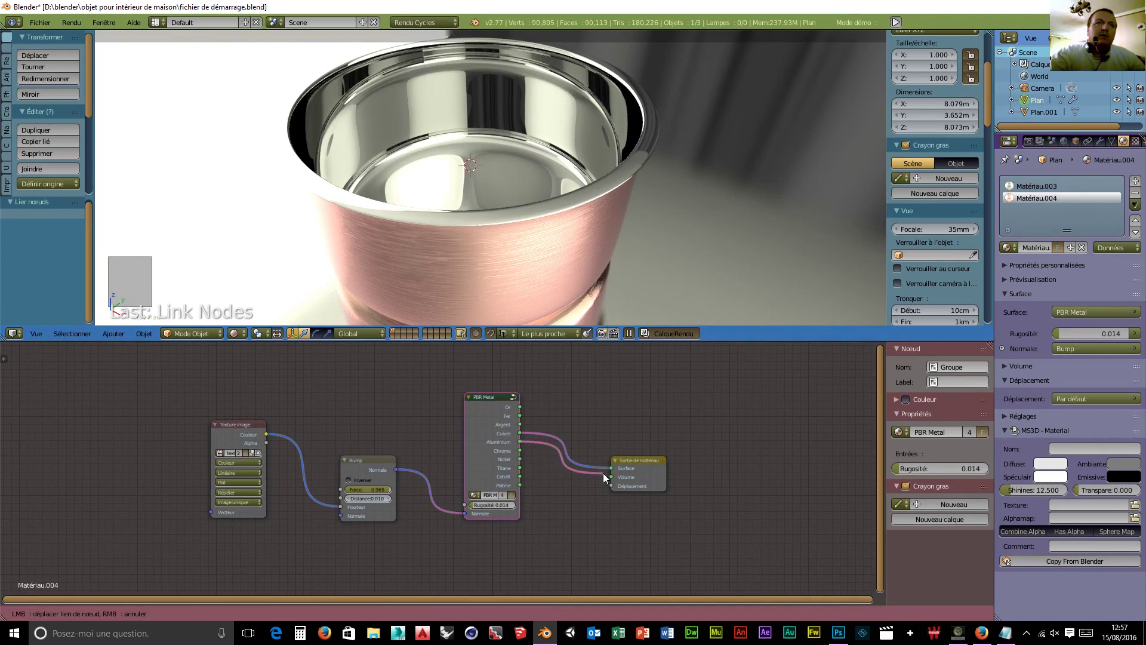
pyautogui.click(1053, 187)
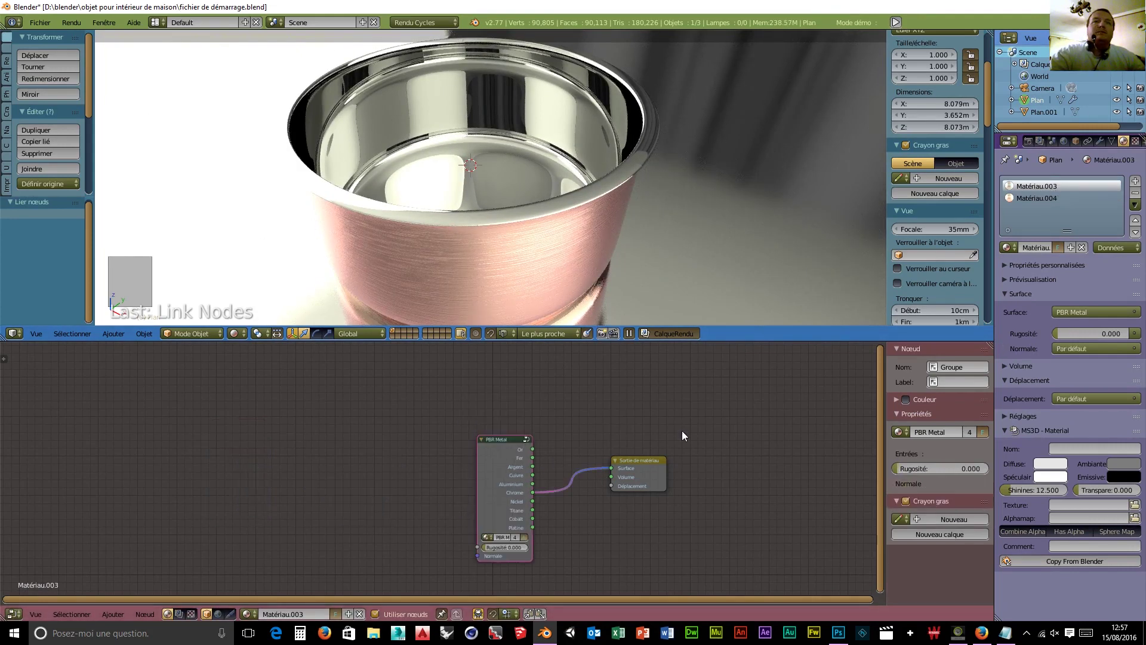
pyautogui.moveTo(531, 483); pyautogui.dragTo(611, 468)
pyautogui.scroll(-4, 425, 262)
pyautogui.moveTo(425, 261); pyautogui.dragTo(571, 220, button='middle')
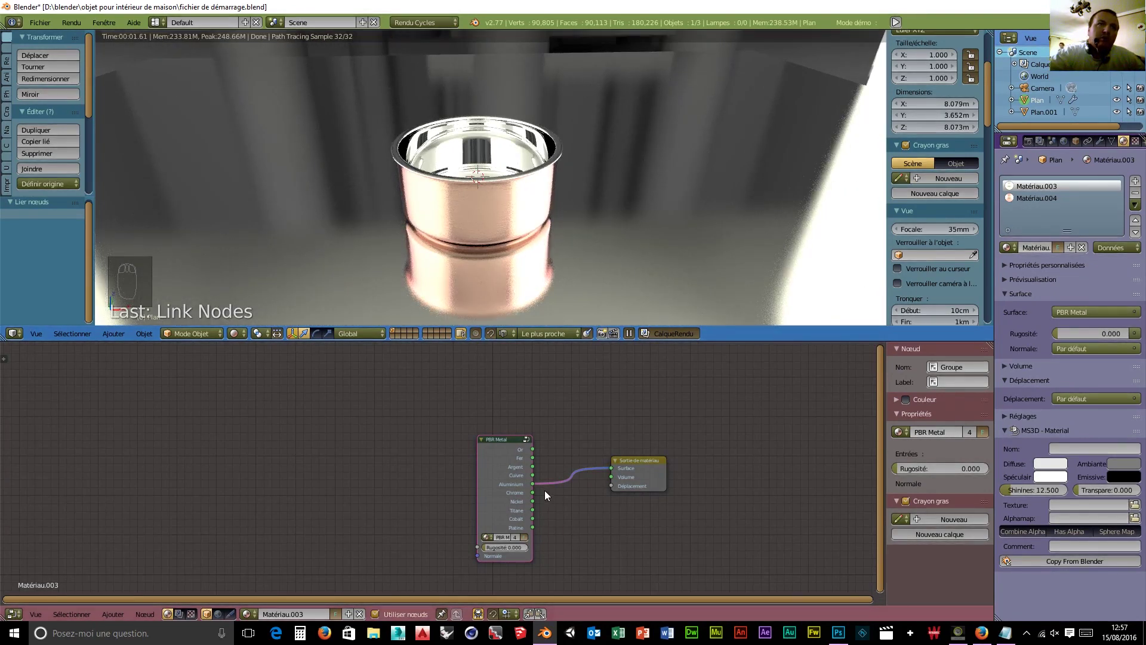
# - Link the PBR Metal Argent output to the Surface of Matériau.003 and check the interior in the rendered preview
pyautogui.moveTo(532, 467); pyautogui.dragTo(611, 467)
pyautogui.moveTo(528, 266); pyautogui.dragTo(536, 289, button='middle')
pyautogui.scroll(1, 482, 271)
pyautogui.moveTo(540, 236); pyautogui.dragTo(513, 227, button='middle')
pyautogui.scroll(-2, 555, 216)
# - Show the 3D view in wireframe and set it to the front orthographic view with the 20 cm reference image
pyautogui.click(236, 333)
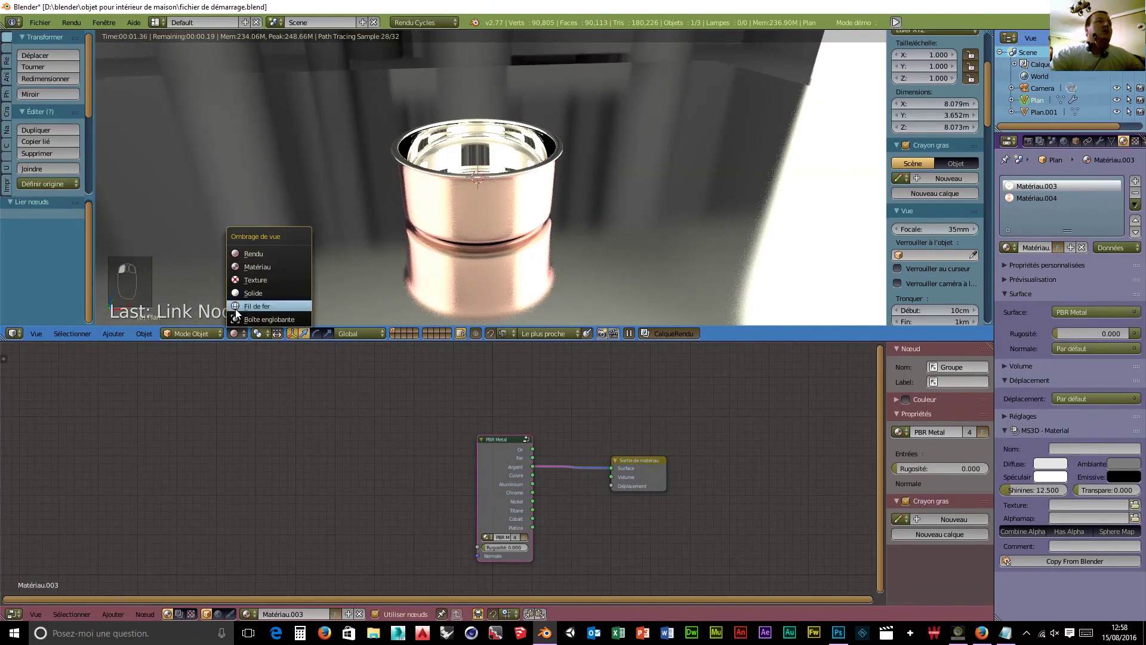
pyautogui.click(238, 305)
pyautogui.moveTo(555, 227); pyautogui.dragTo(541, 180, button='middle')
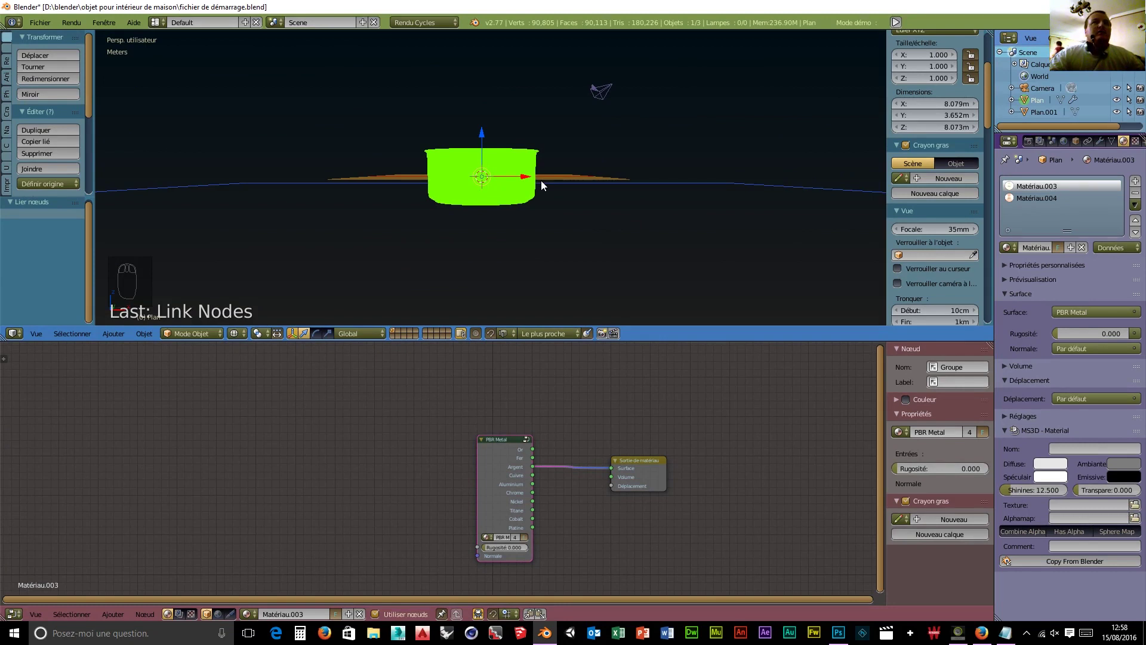
pyautogui.scroll(-1, 536, 183)
pyautogui.scroll(3, 548, 191)
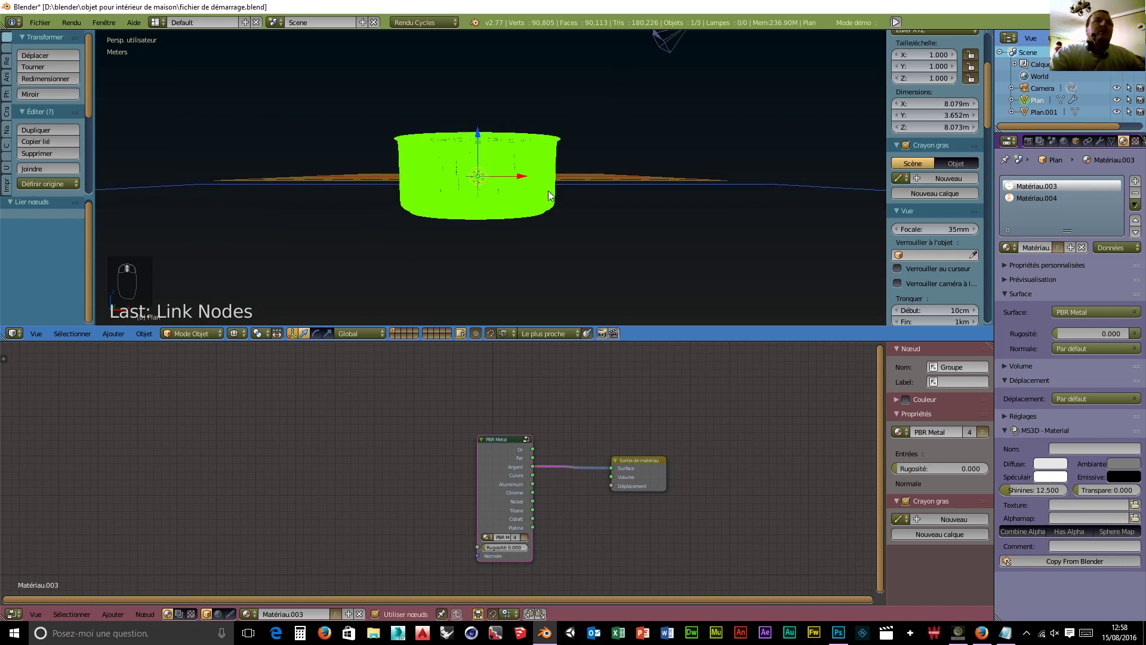
pyautogui.moveTo(588, 180); pyautogui.dragTo(568, 211, button='middle')
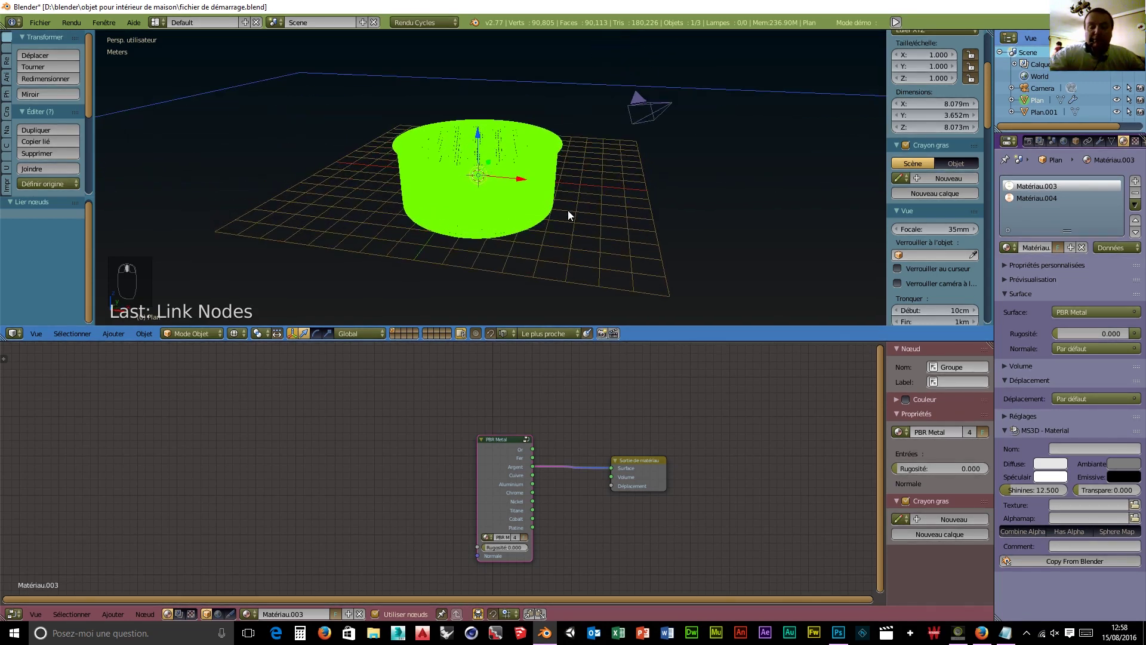
pyautogui.press('KP_5')
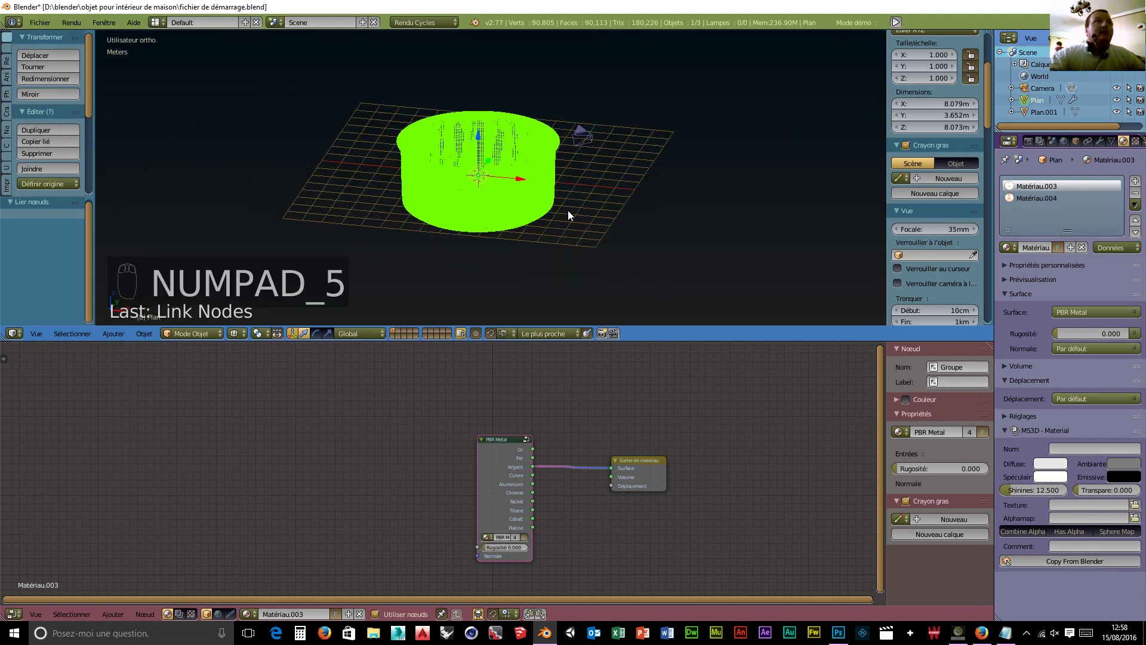
pyautogui.press('KP_1')
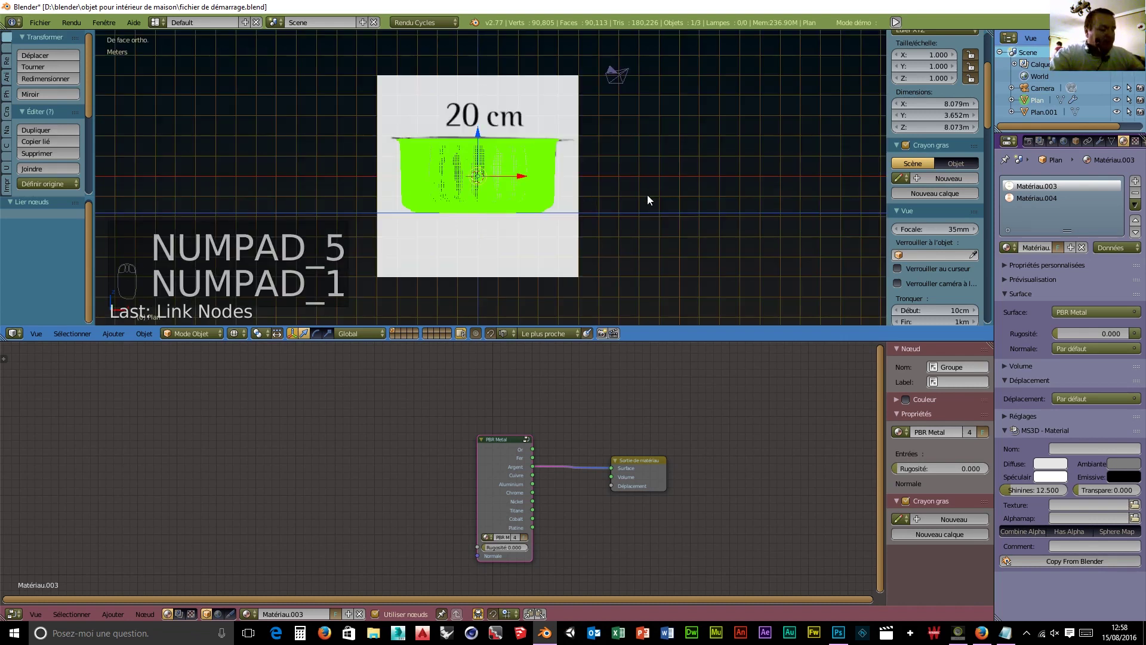
# - Add a UV sphere mesh at the centre of the pan and return to the front view
pyautogui.hotkey('shift', 'a')
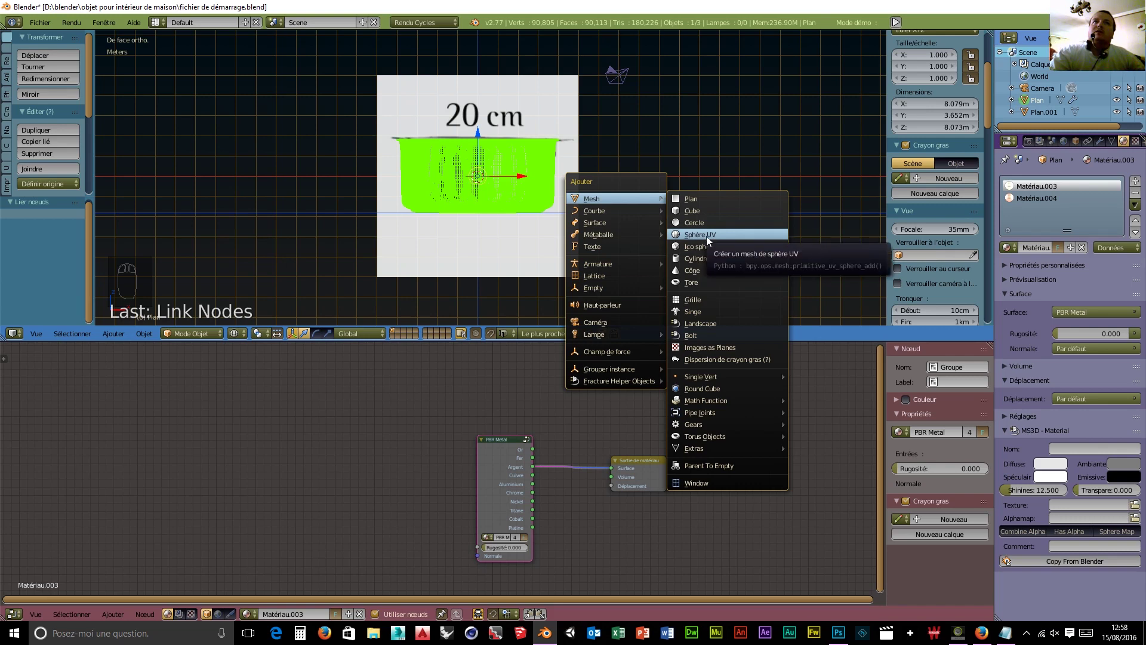
pyautogui.click(707, 235)
pyautogui.moveTo(638, 200); pyautogui.dragTo(553, 218, button='middle')
pyautogui.press('KP_1')
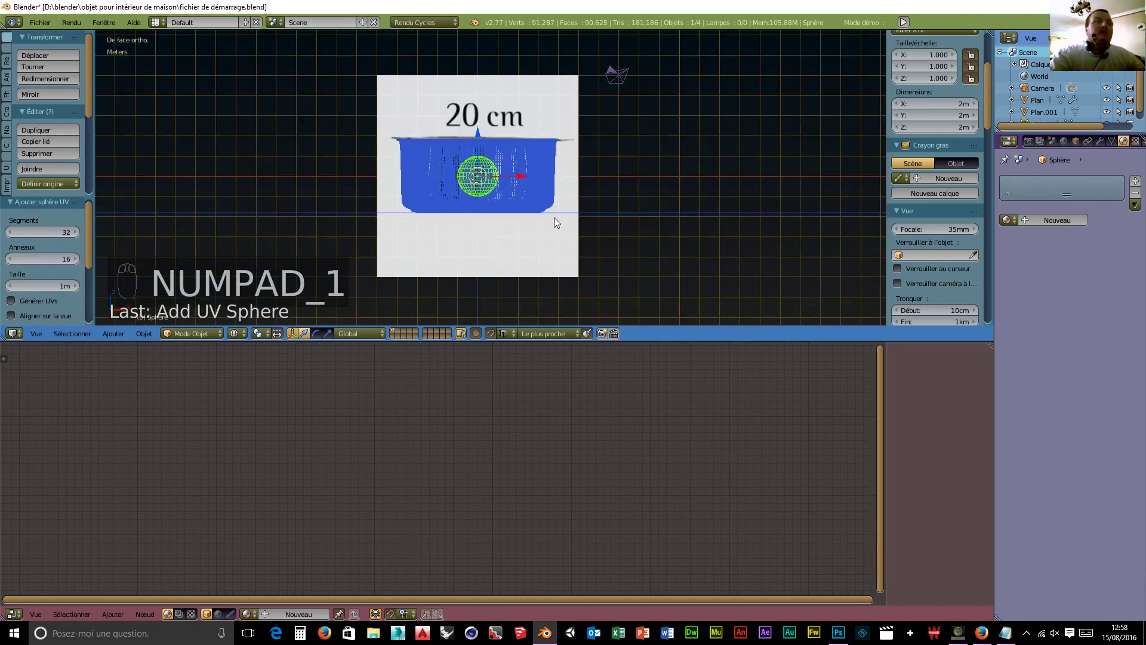
# - Flatten the sphere along Z to about 0.629, and shrink it uniformly by a factor of about 0.568
pyautogui.press('s')
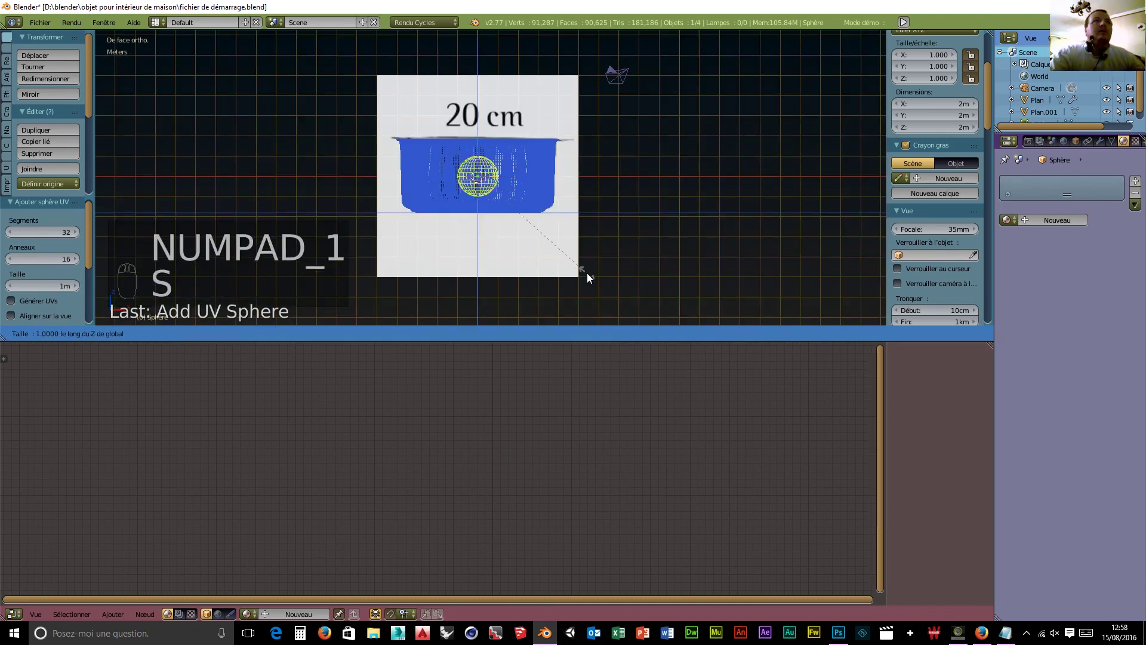
pyautogui.press('z')
pyautogui.click(536, 246)
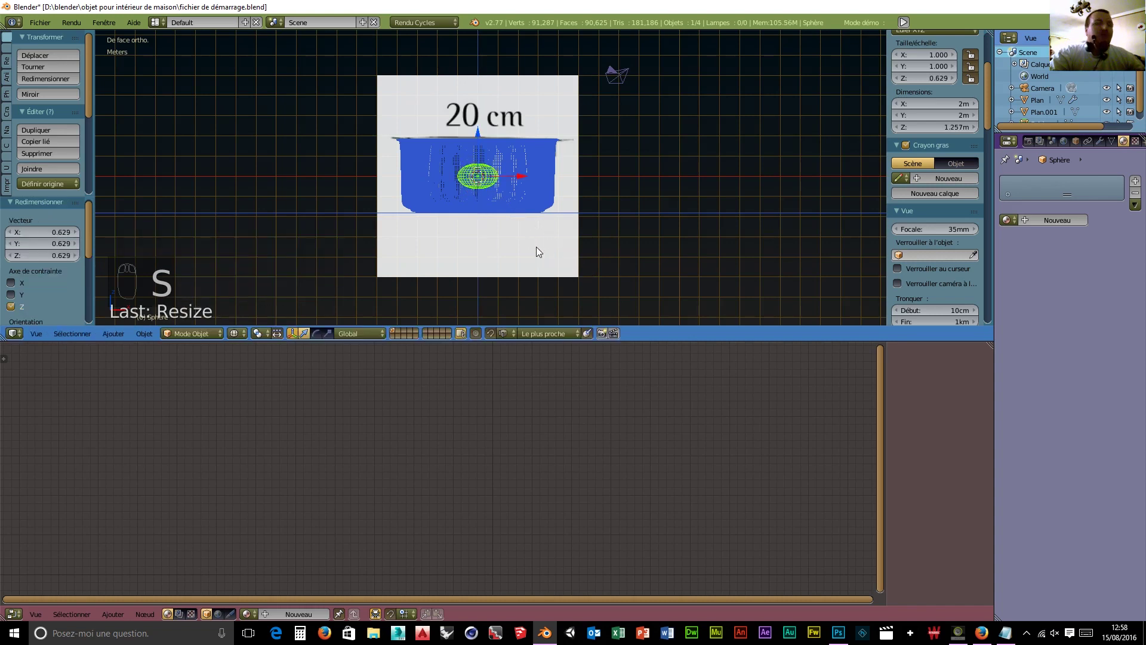
pyautogui.press('s')
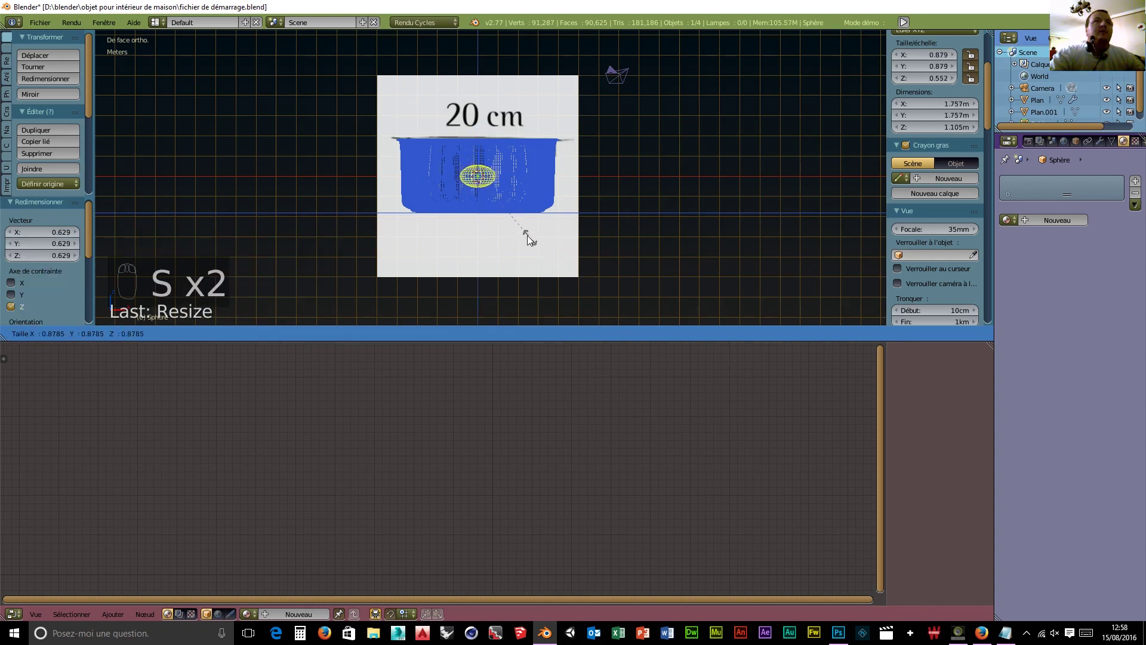
pyautogui.click(506, 224)
# - Move the flattened sphere along X to beside the pan and raise it about 2.07 m along Z to rim level
pyautogui.press('g')
pyautogui.press('x')
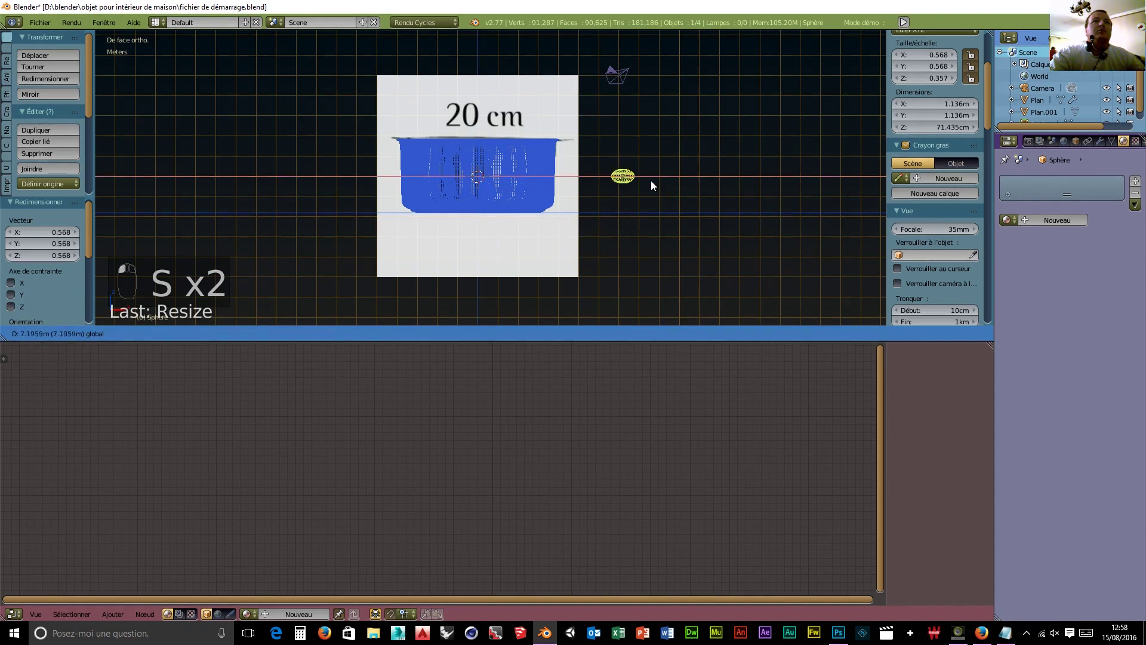
pyautogui.click(608, 155)
pyautogui.press('g')
pyautogui.press('z')
pyautogui.click(650, 131)
# - Move the sphere about 5.83 m farther from the pan along X and raise it about 1.27 m along Z
pyautogui.press('g')
pyautogui.press('x')
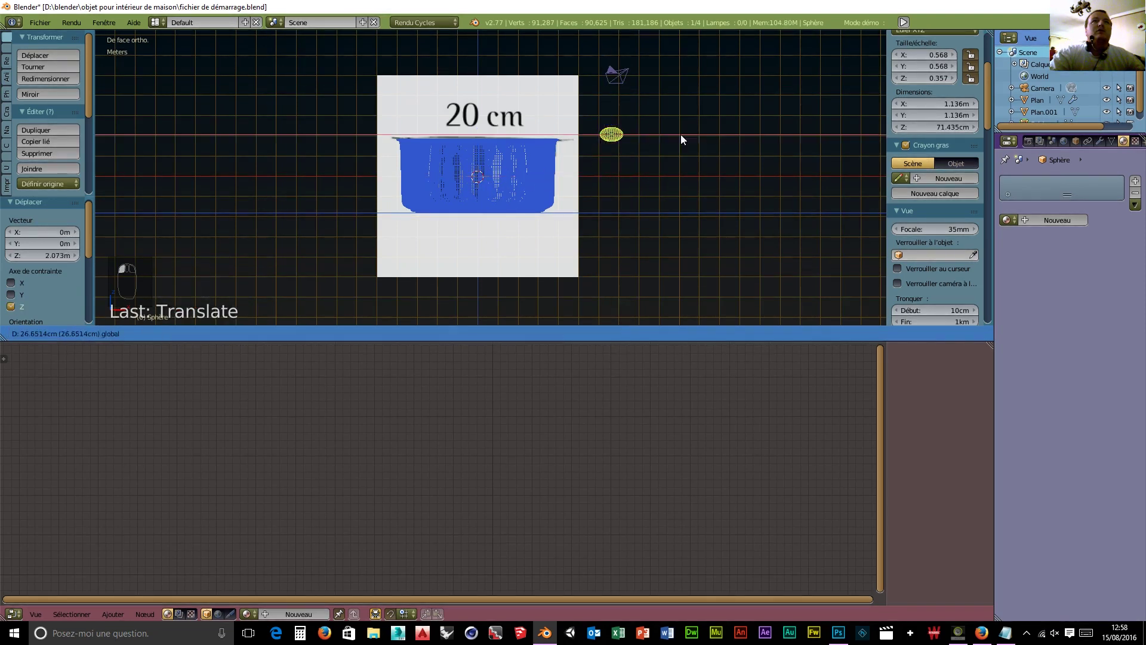
pyautogui.click(767, 138)
pyautogui.press('g')
pyautogui.press('z')
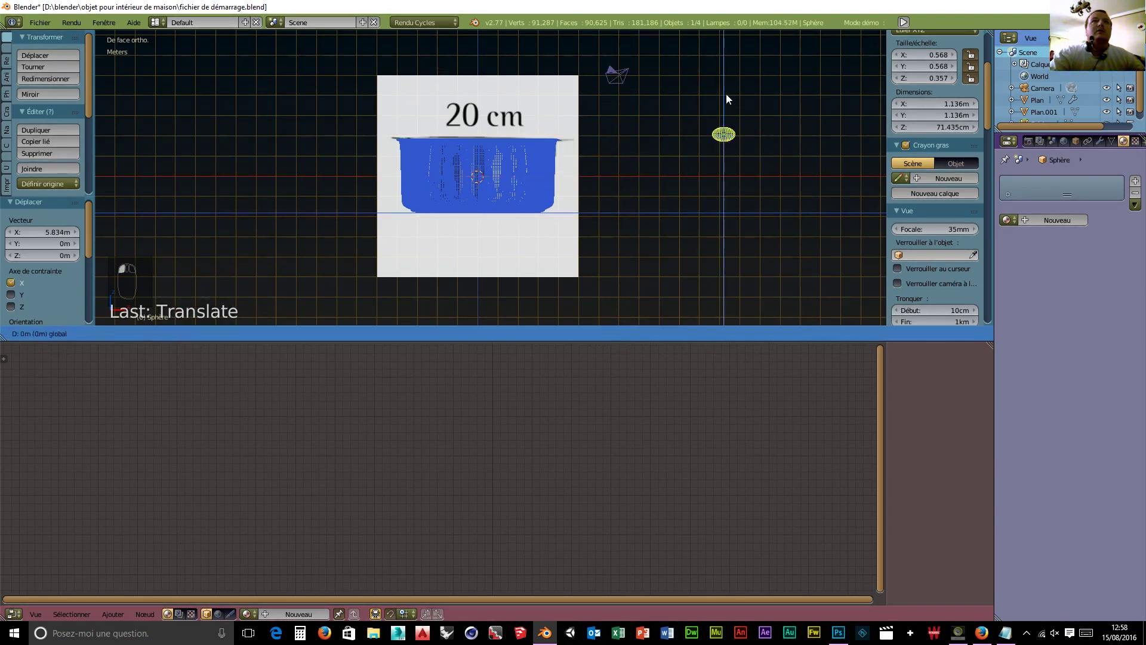
pyautogui.click(727, 70)
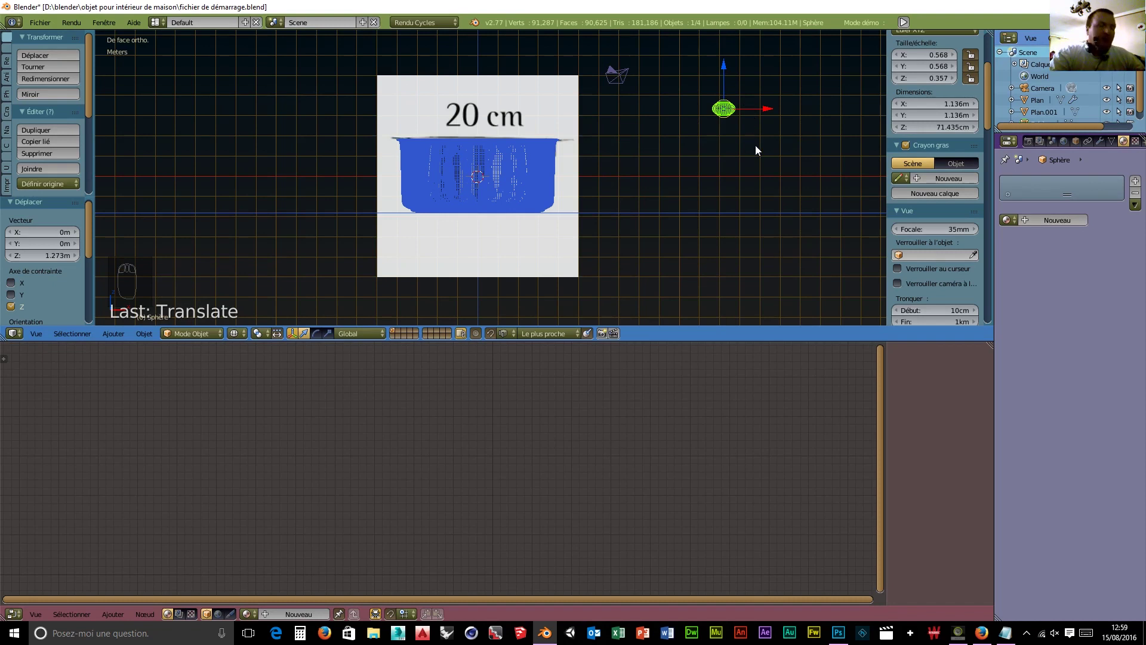
# - Switch the sphere to Edit mode and bring it into closer view beside the pan
pyautogui.press('Tab')
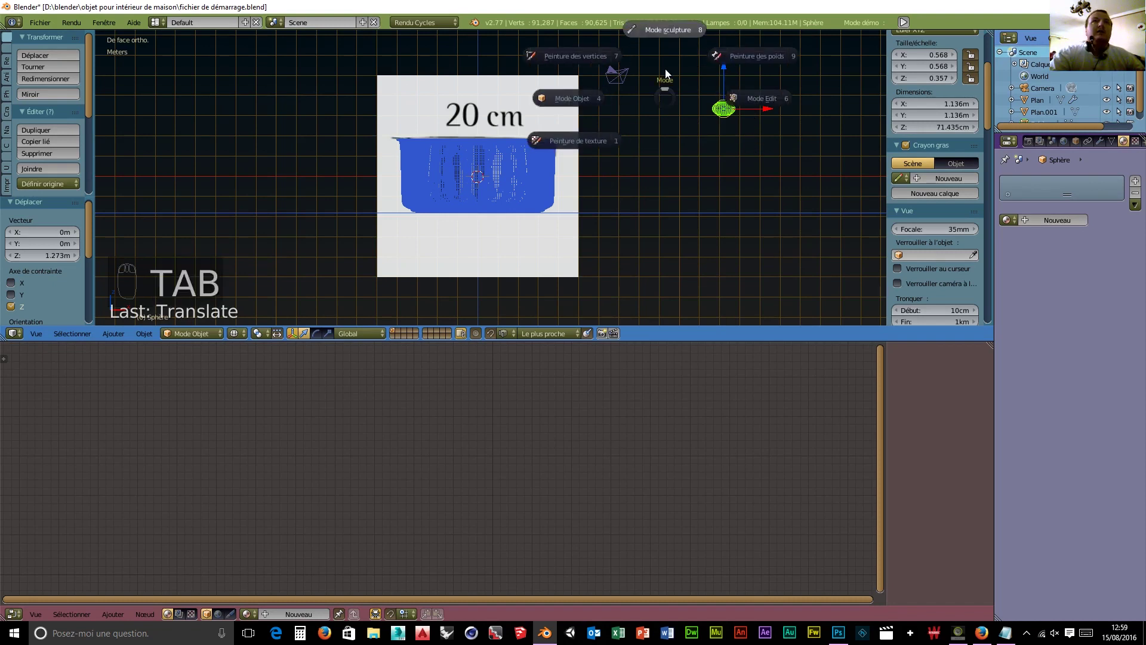
pyautogui.click(755, 97)
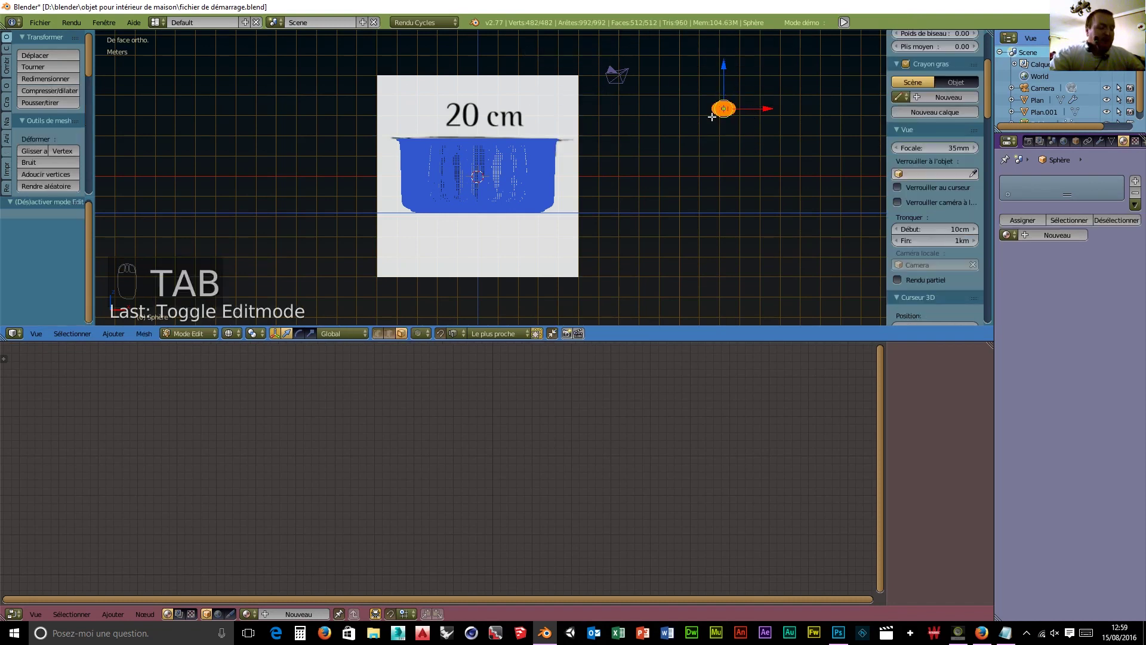
pyautogui.scroll(5, 806, 155)
pyautogui.keyDown('shift'); pyautogui.moveTo(818, 161); pyautogui.dragTo(525, 312, button='middle'); pyautogui.keyUp('shift')
pyautogui.scroll(1, 716, 281)
pyautogui.scroll(-4, 708, 254)
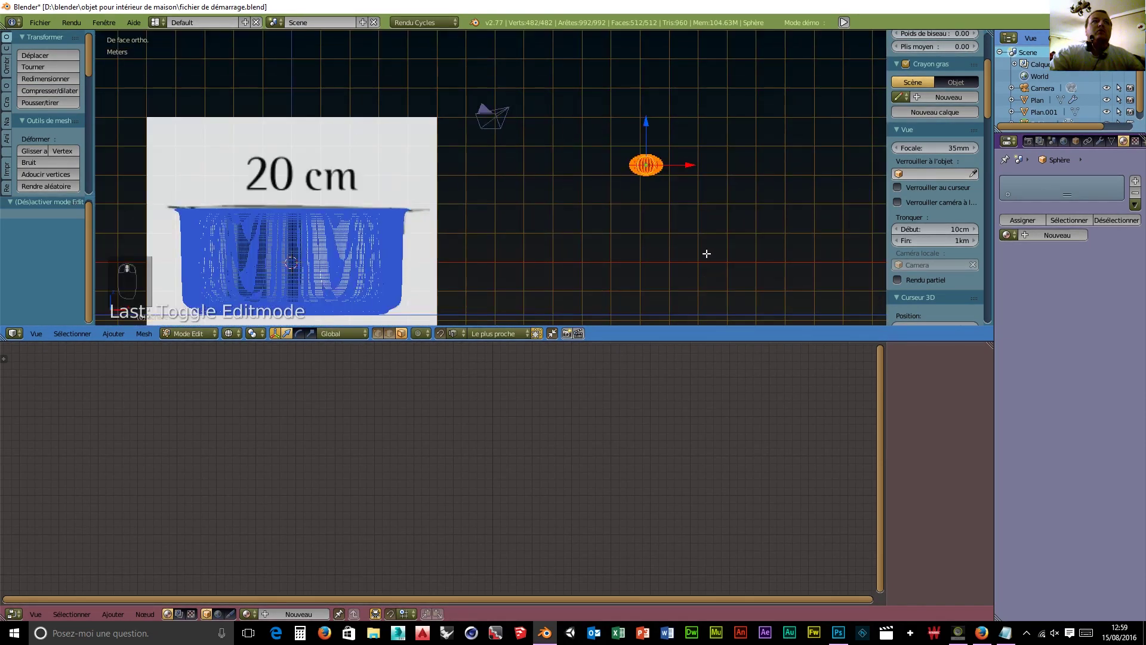
# - Try to shift the whole sphere mesh about 1.07 m along X, and undo the move
pyautogui.moveTo(693, 168); pyautogui.dragTo(720, 169)
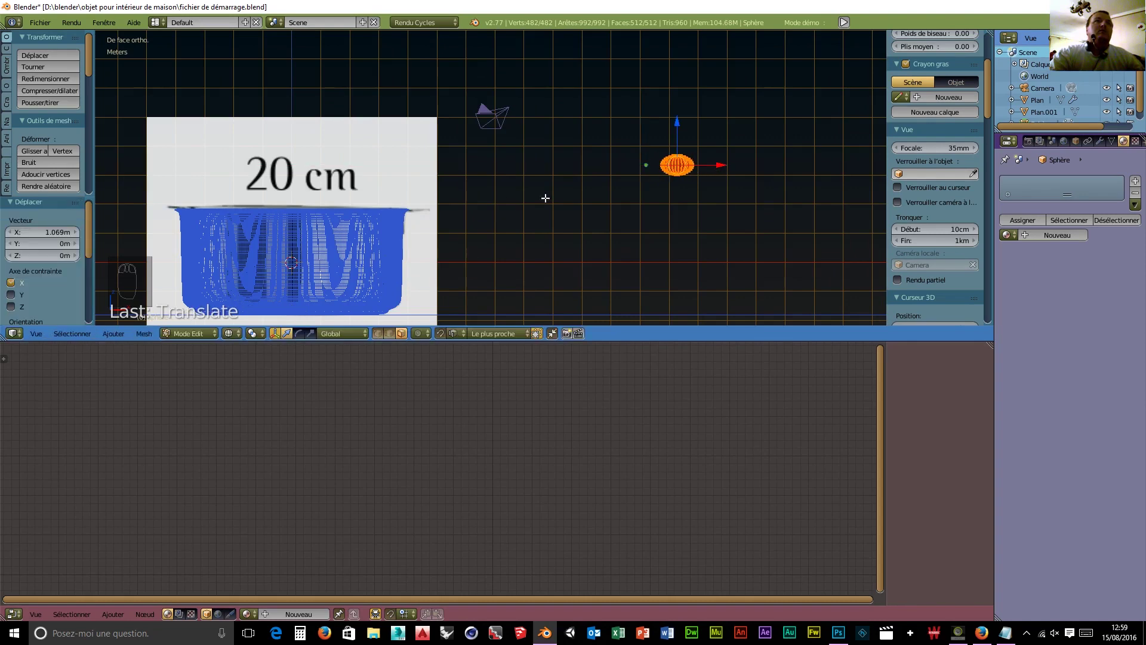
pyautogui.scroll(2, 671, 205)
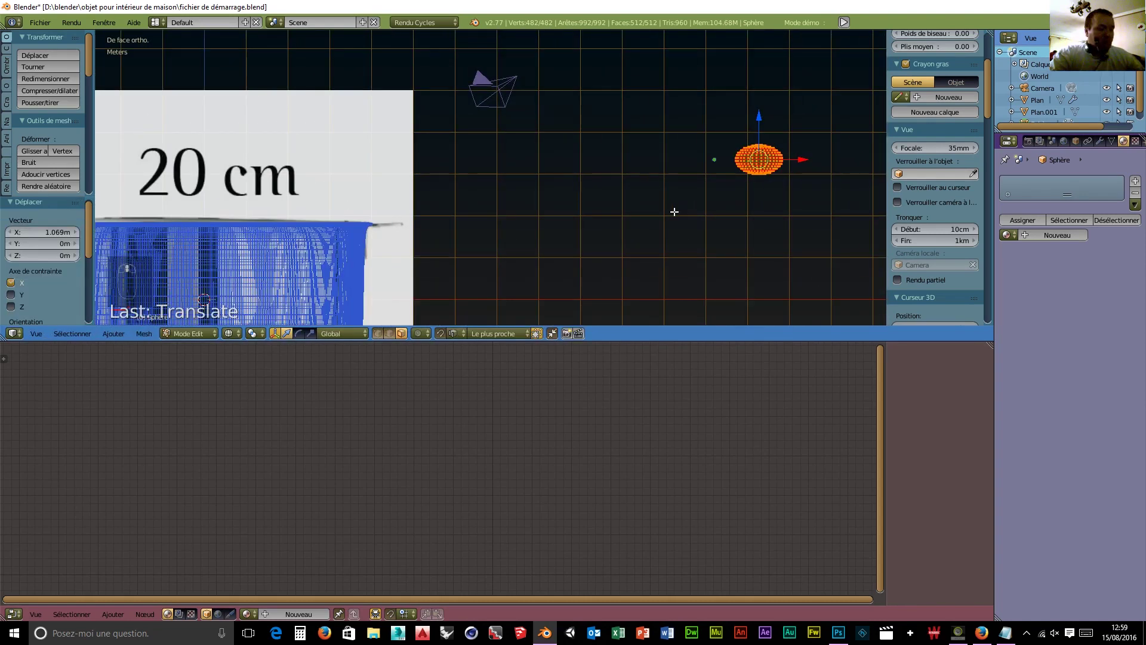
pyautogui.hotkey('ctrl', 'z')
# - Deselect the whole sphere mesh and change to vertex selection mode
pyautogui.scroll(3, 681, 210)
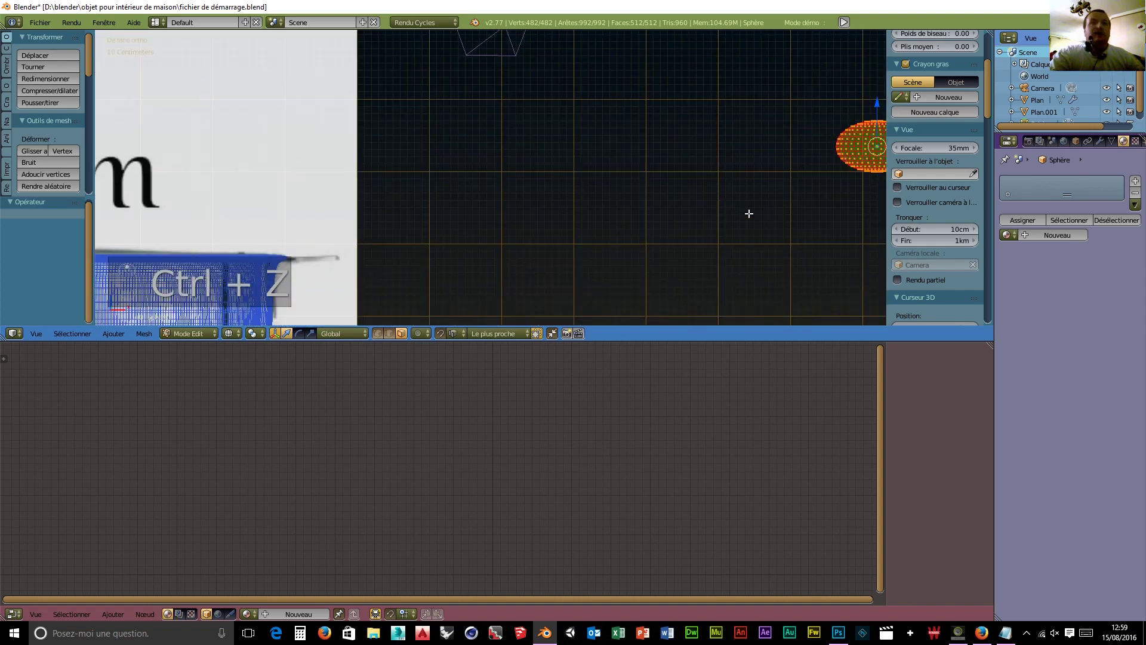
pyautogui.keyDown('shift'); pyautogui.moveTo(861, 244); pyautogui.dragTo(619, 285, button='middle'); pyautogui.keyUp('shift')
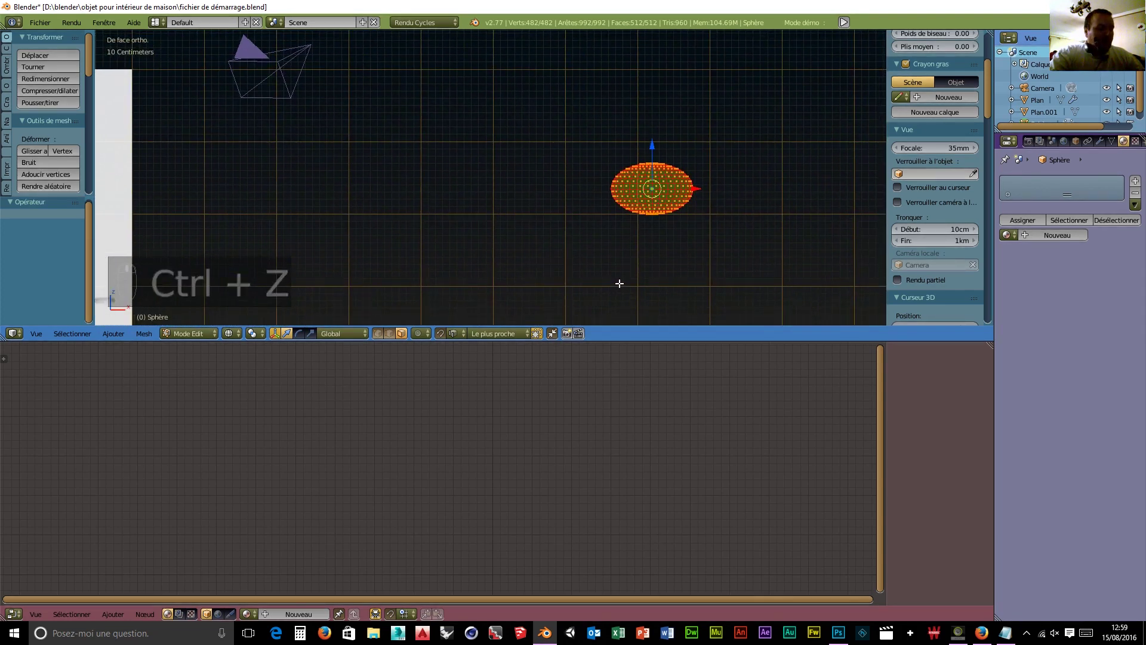
pyautogui.press('a')
pyautogui.press('b')
pyautogui.moveTo(595, 115); pyautogui.dragTo(595, 232)
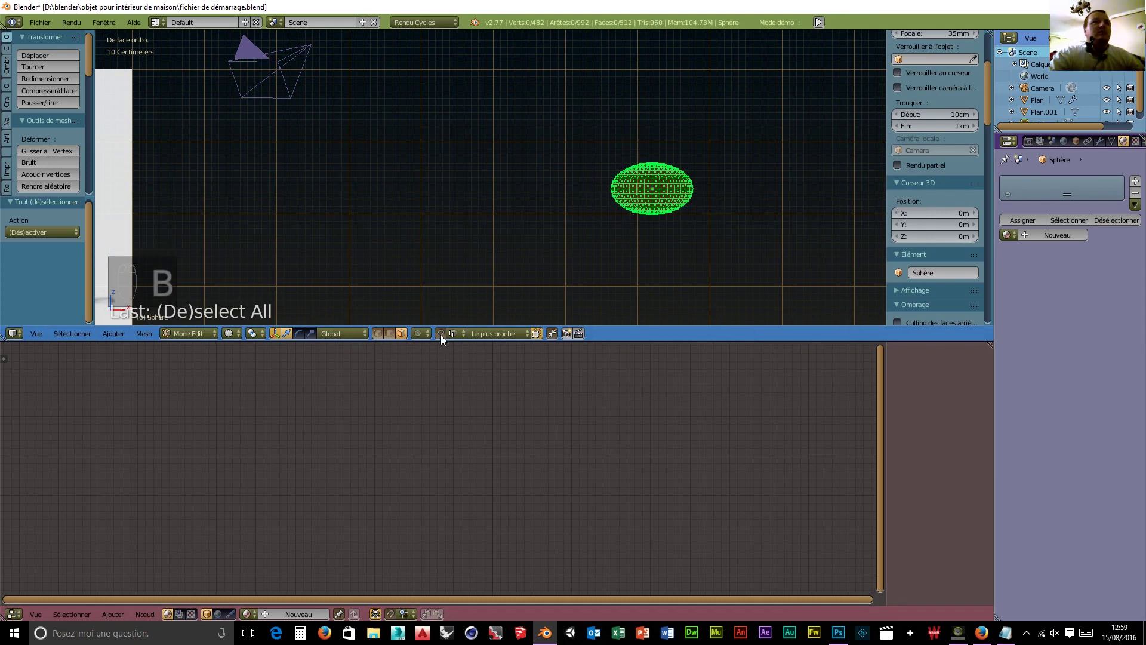
pyautogui.click(377, 333)
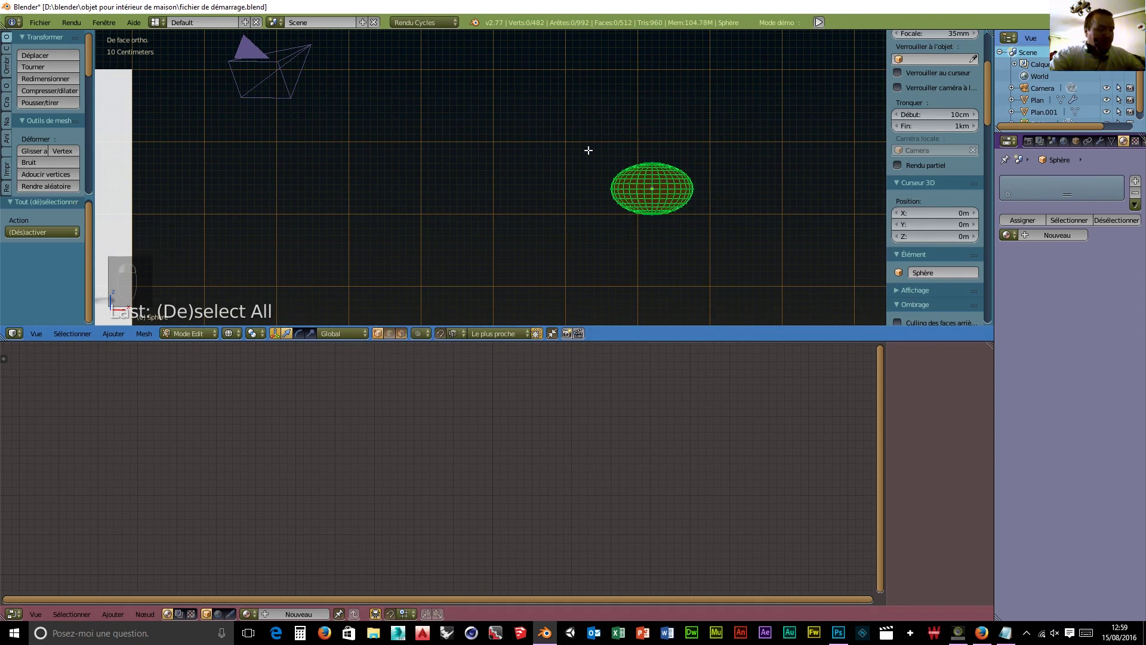
# - Box-select the vertices of the sphere's pan-side half, up to its centre line
pyautogui.press('a')
pyautogui.press('b')
pyautogui.moveTo(587, 132); pyautogui.dragTo(651, 265)
pyautogui.press('a')
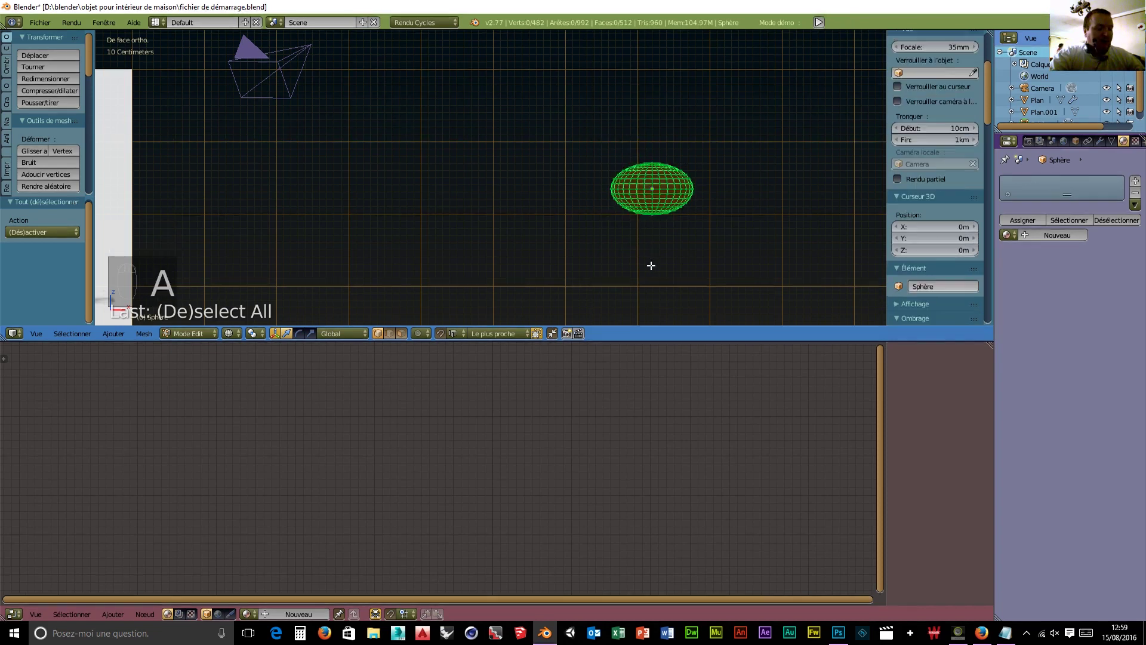
pyautogui.press('b')
pyautogui.moveTo(568, 112); pyautogui.dragTo(650, 256)
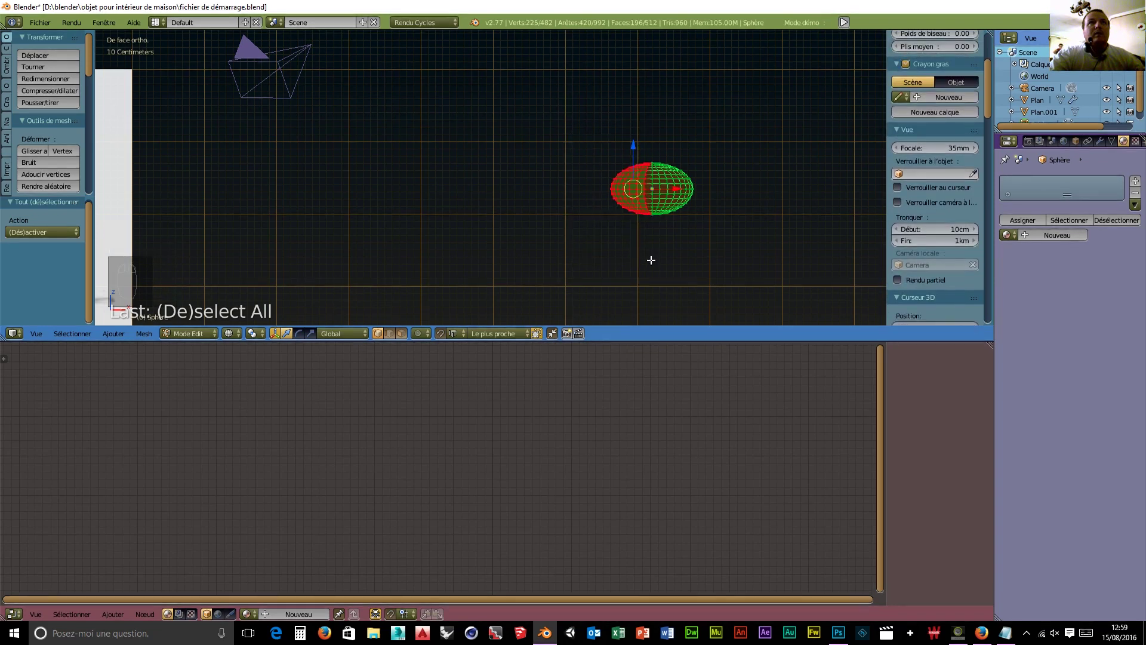
# - Examine the selected half of the sphere along its dividing line and around the poles from several angles
pyautogui.scroll(6, 679, 256)
pyautogui.scroll(-3, 738, 231)
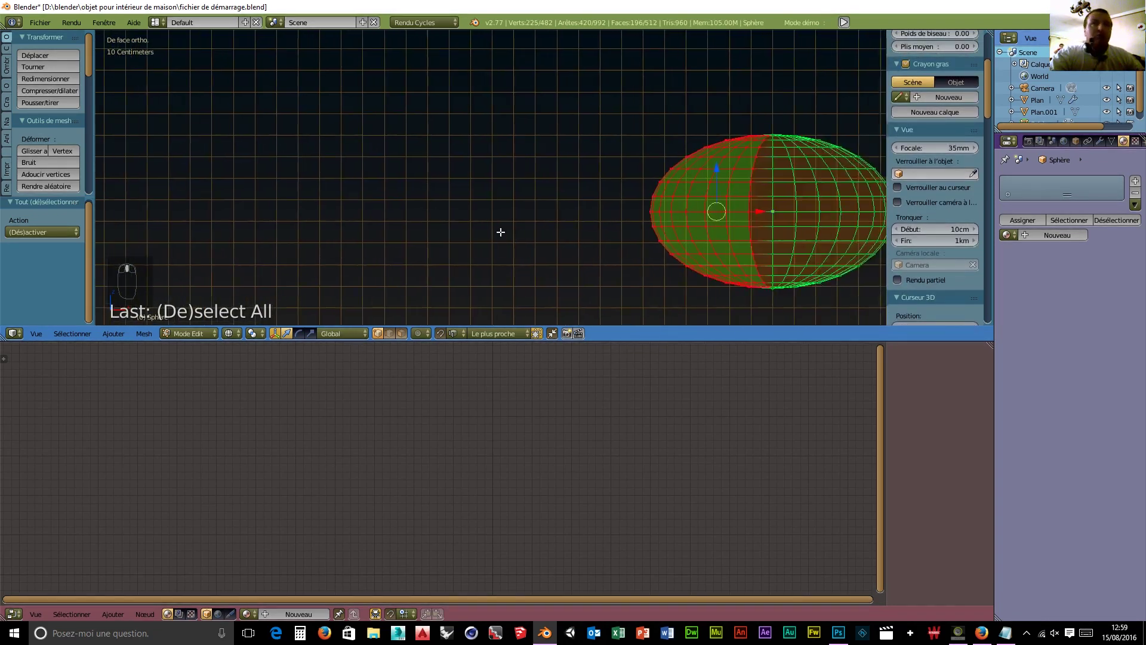
pyautogui.keyDown('shift'); pyautogui.moveTo(499, 233); pyautogui.dragTo(316, 270, button='middle'); pyautogui.keyUp('shift')
pyautogui.scroll(6, 525, 200)
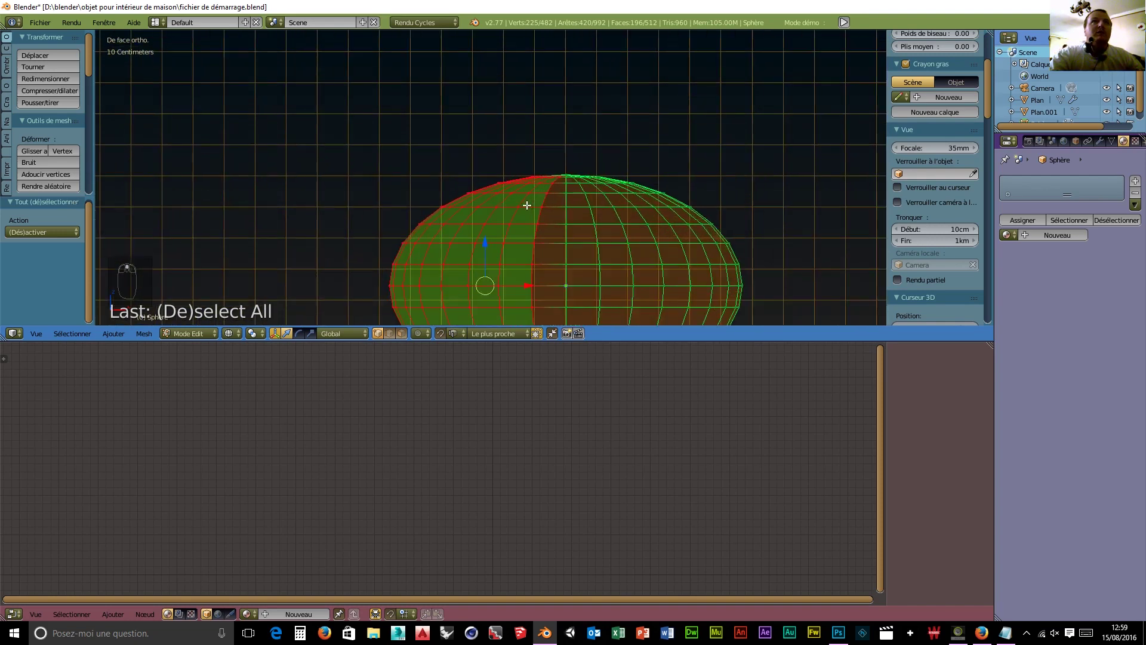
pyautogui.moveTo(607, 203); pyautogui.dragTo(626, 70, button='middle')
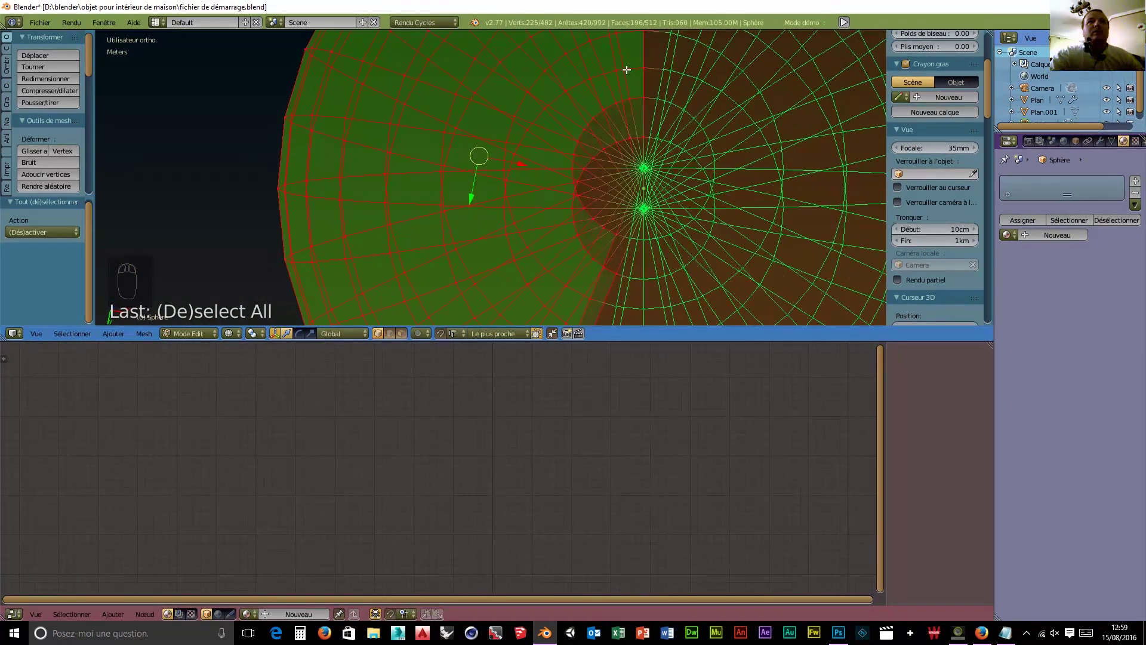
pyautogui.scroll(-8, 626, 70)
pyautogui.moveTo(592, 153); pyautogui.dragTo(586, 240, button='middle')
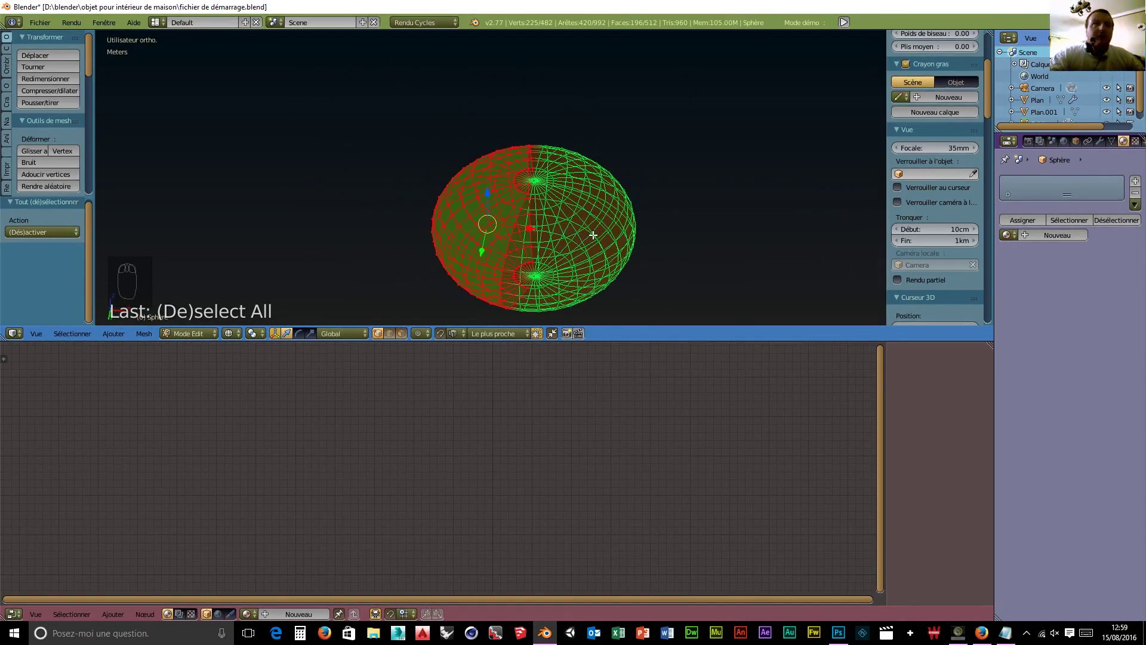
# - In front view, stretch the selected half about 6.82 m along negative X towards the pan and scale it uniformly by about 1.311
pyautogui.press('KP_1')
pyautogui.scroll(-7, 581, 235)
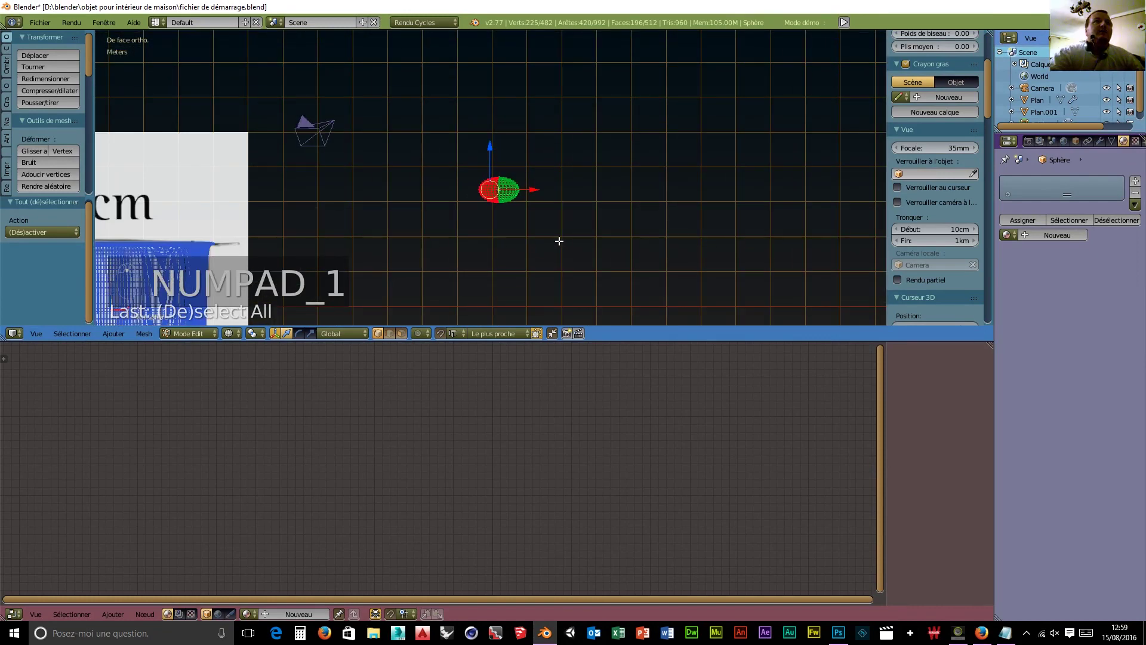
pyautogui.moveTo(529, 189); pyautogui.dragTo(286, 192)
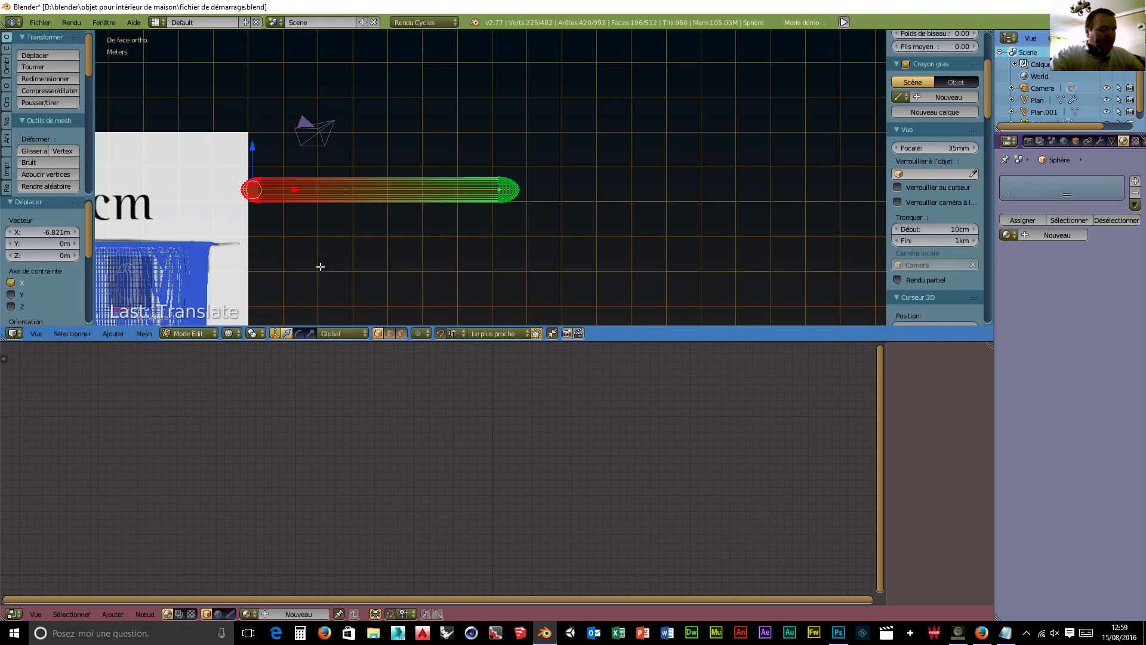
pyautogui.press('s')
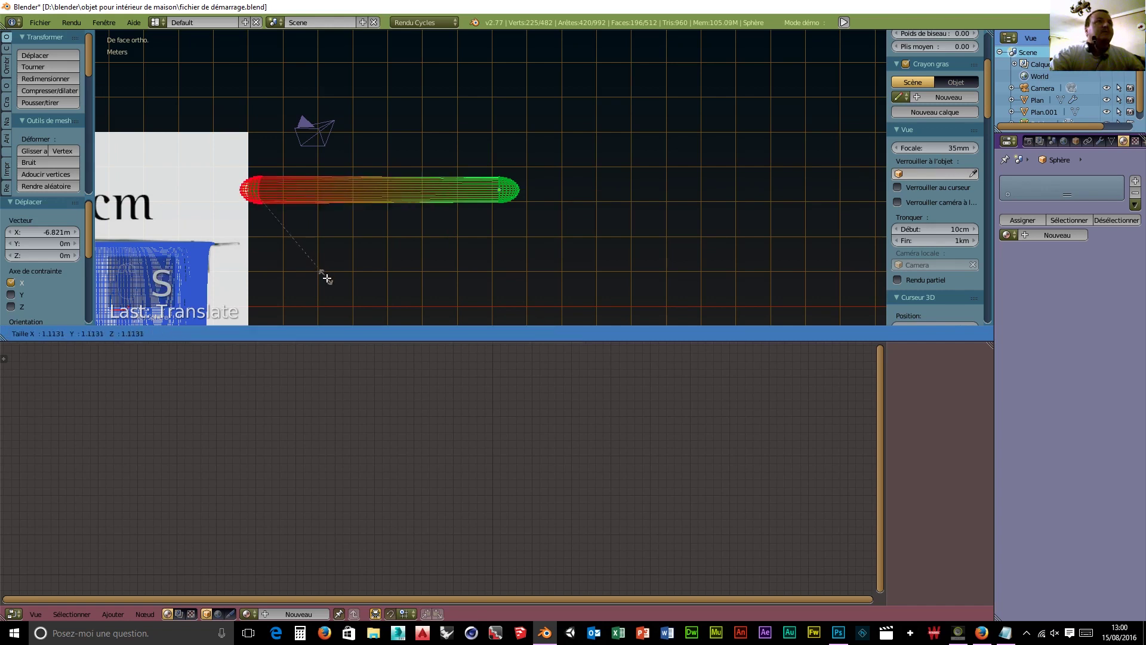
pyautogui.click(339, 292)
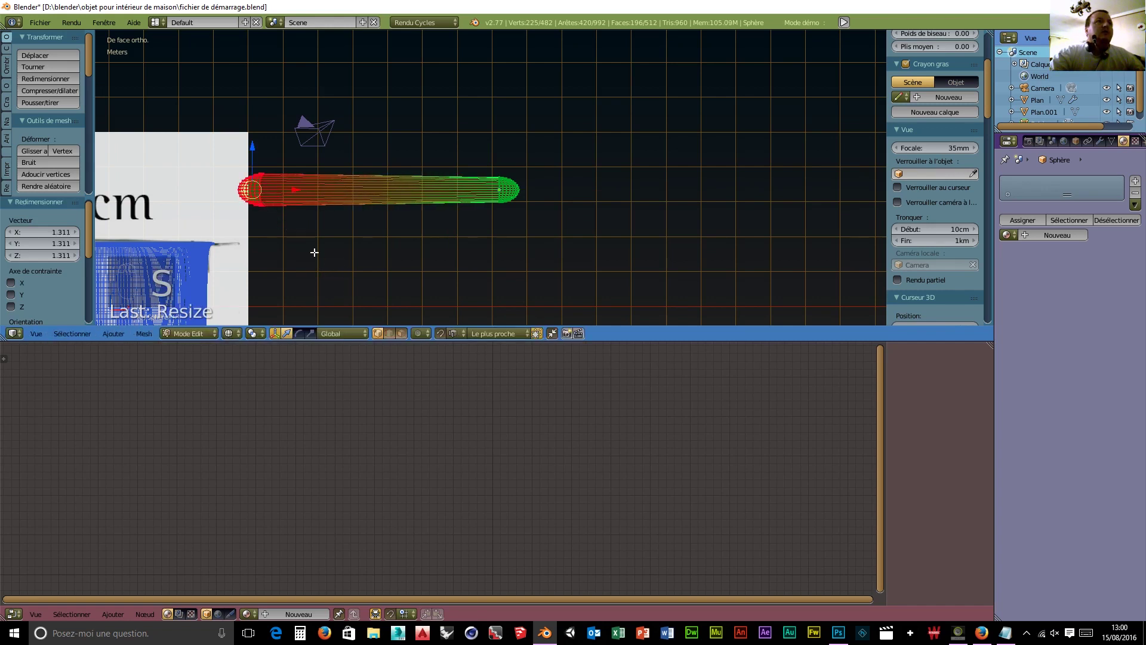
# - Lower the pan-side end of the handle about 73.7 cm along Z and extrude it further towards the pan
pyautogui.moveTo(250, 152); pyautogui.dragTo(266, 170)
pyautogui.press('e')
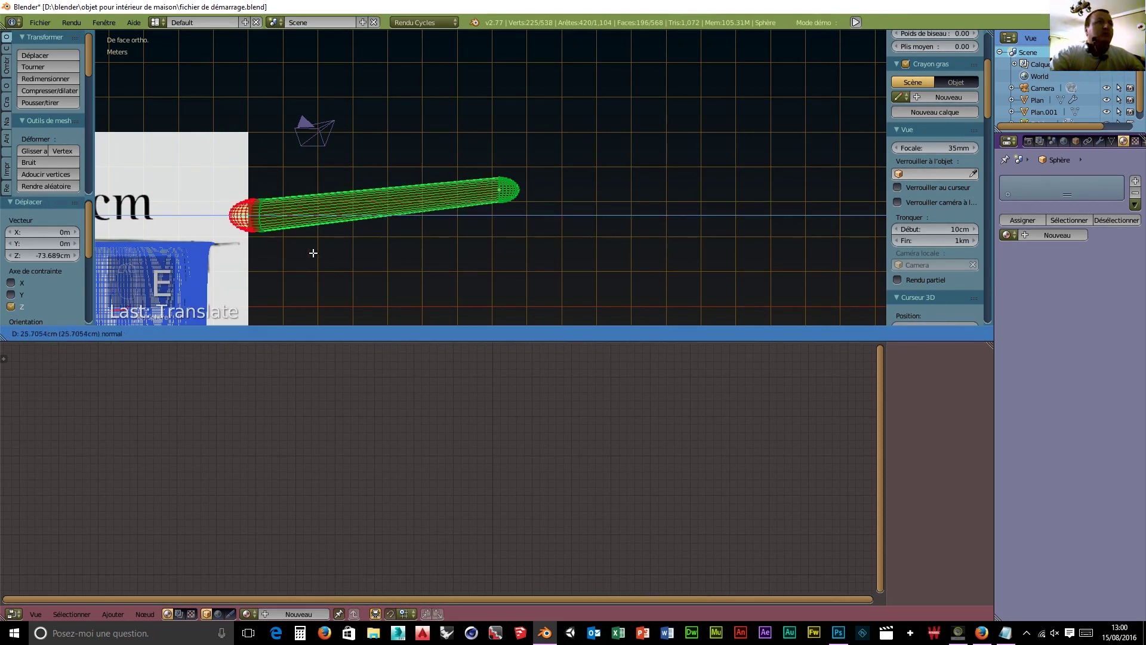
pyautogui.click(265, 220)
# - Try to angle the extruded handle end down to the rim with Z moves and Y rotations, and undo those transformations
pyautogui.moveTo(212, 172); pyautogui.dragTo(222, 228)
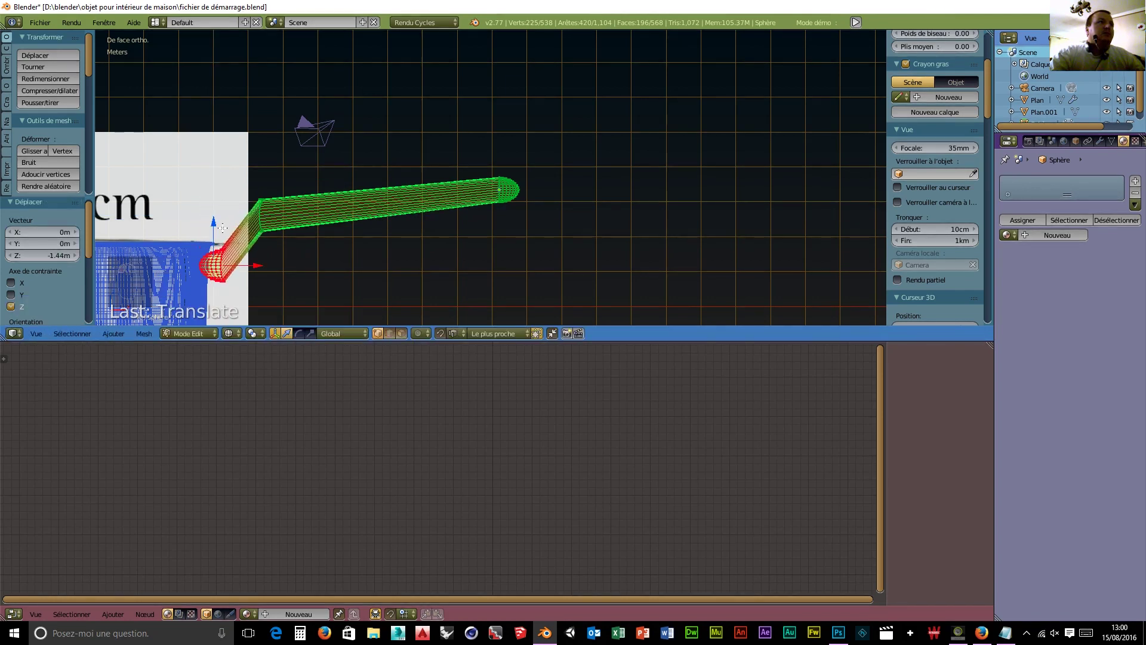
pyautogui.press('r')
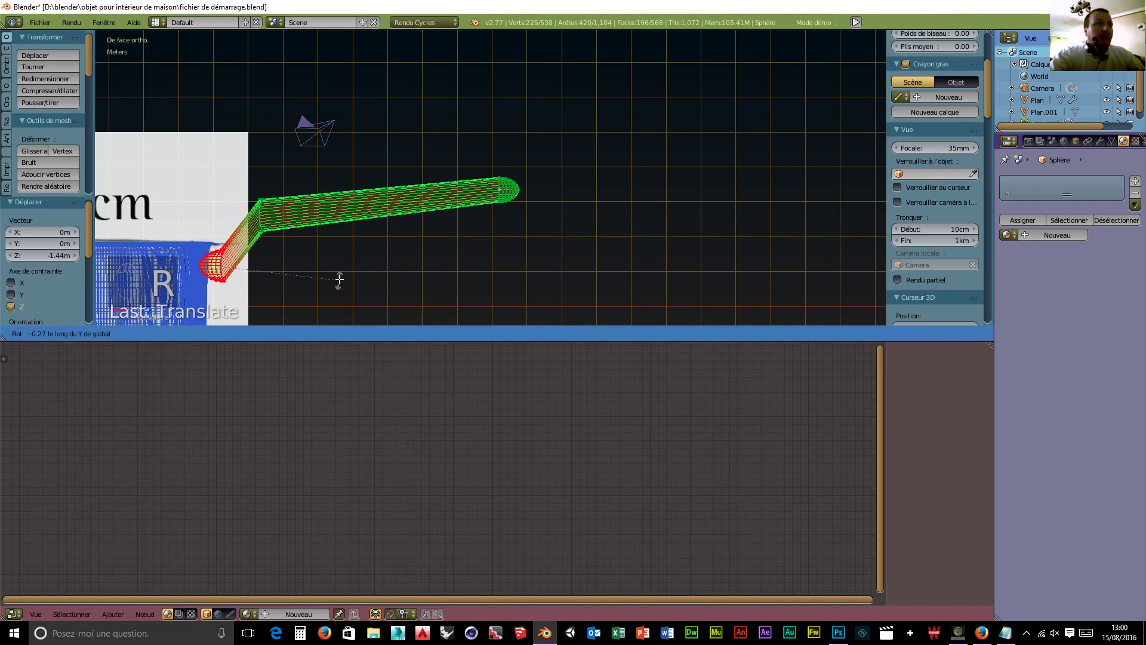
pyautogui.click(298, 206)
pyautogui.moveTo(213, 224); pyautogui.dragTo(212, 200)
pyautogui.press('r')
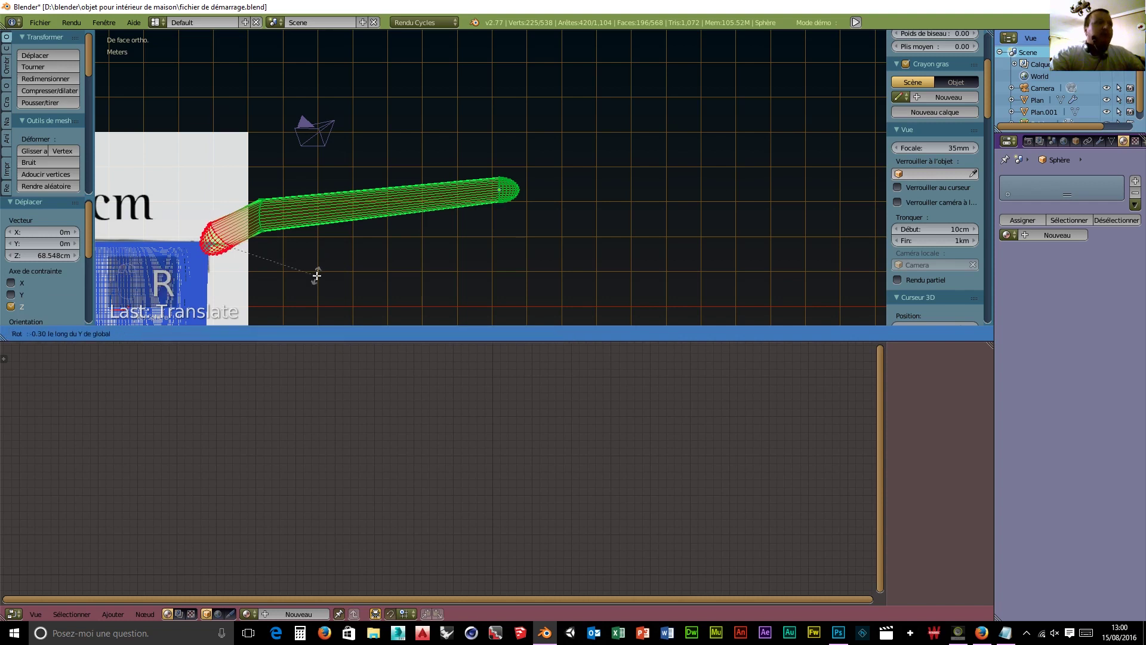
pyautogui.click(289, 290)
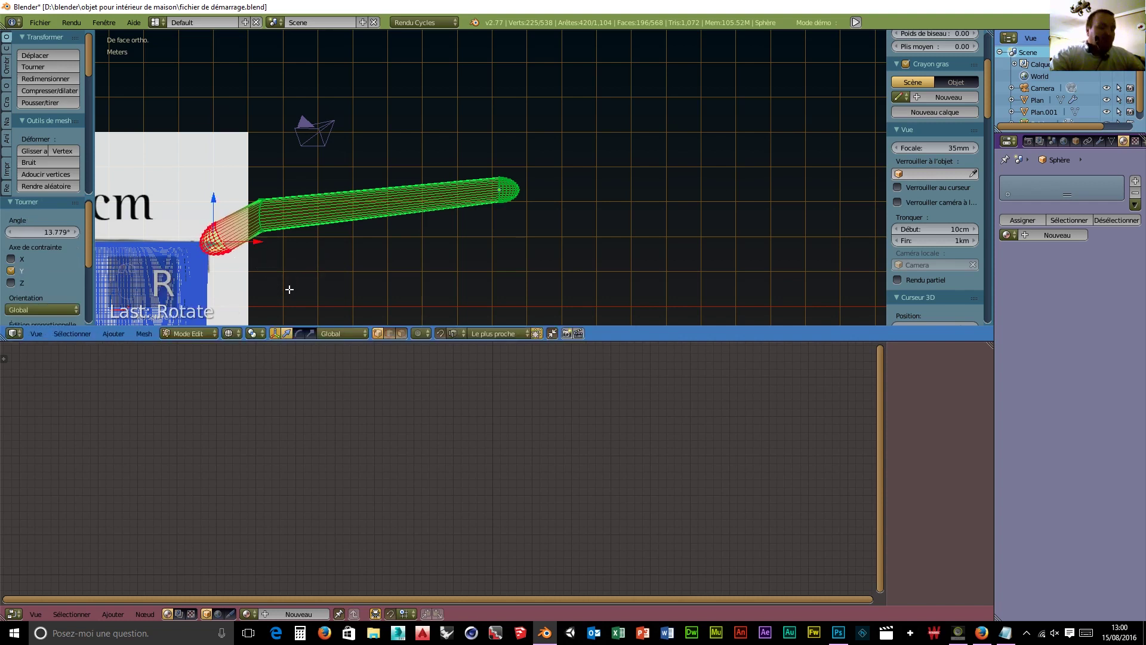
pyautogui.hotkey('ctrl', 'z')
pyautogui.hotkey('ctrl', 'z')
pyautogui.hotkey('ctrl', 'z')
pyautogui.hotkey('ctrl', 'z')
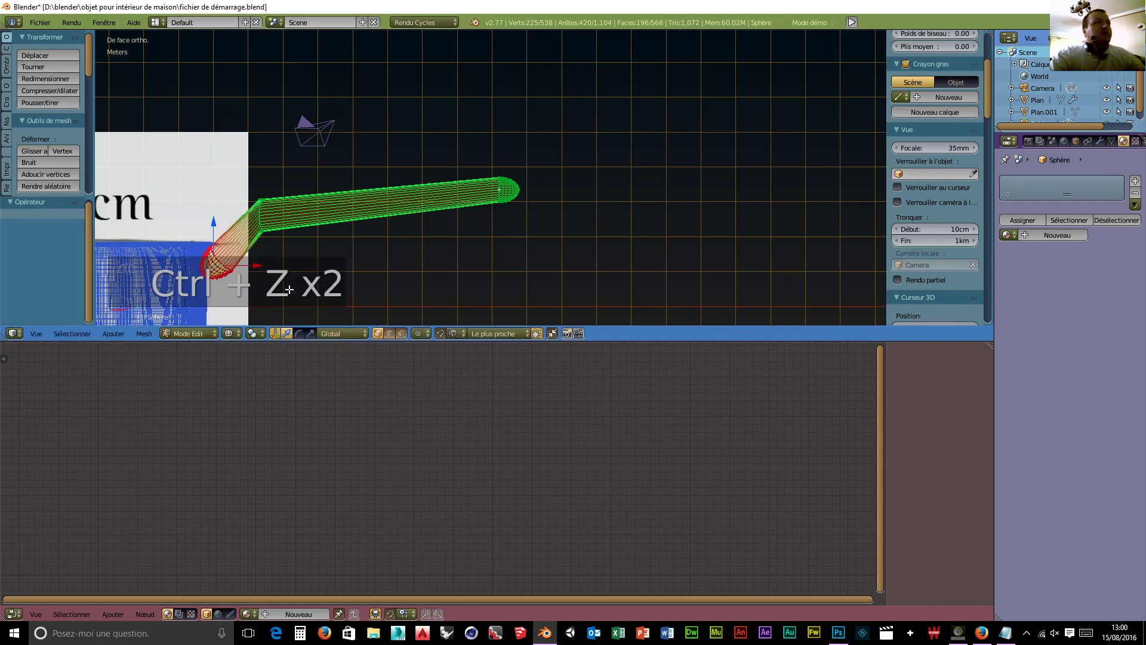
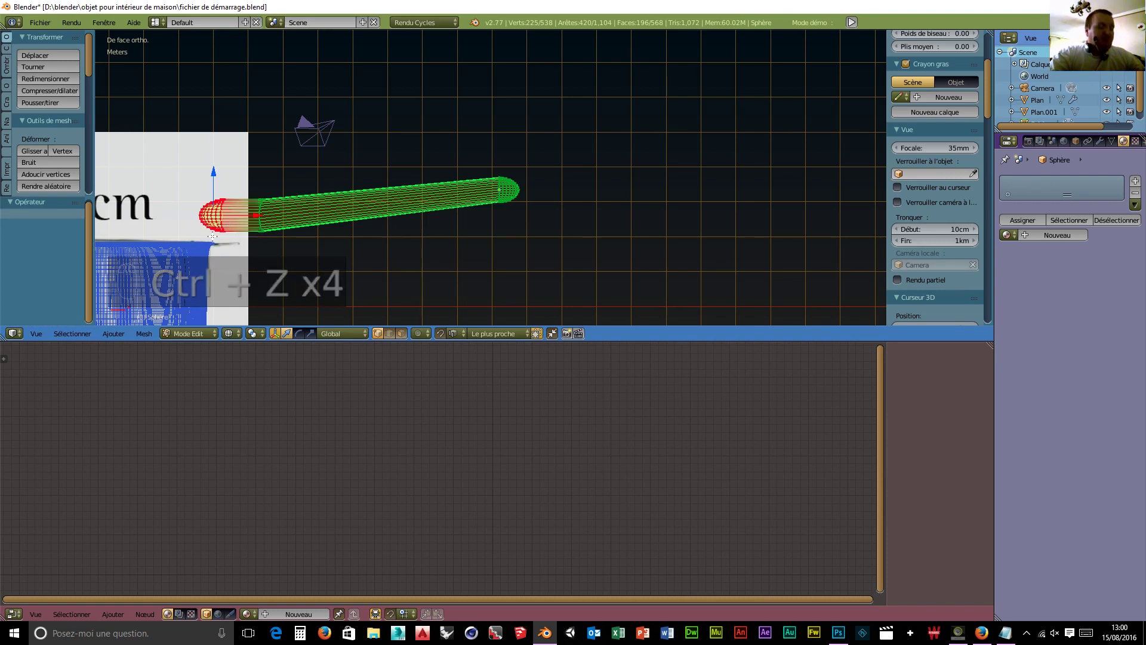
# - Flatten the extruded handle end to 0 along X, lower it about 49.7 cm along Z, and raise it back about 20.6 cm
pyautogui.write('sx0')
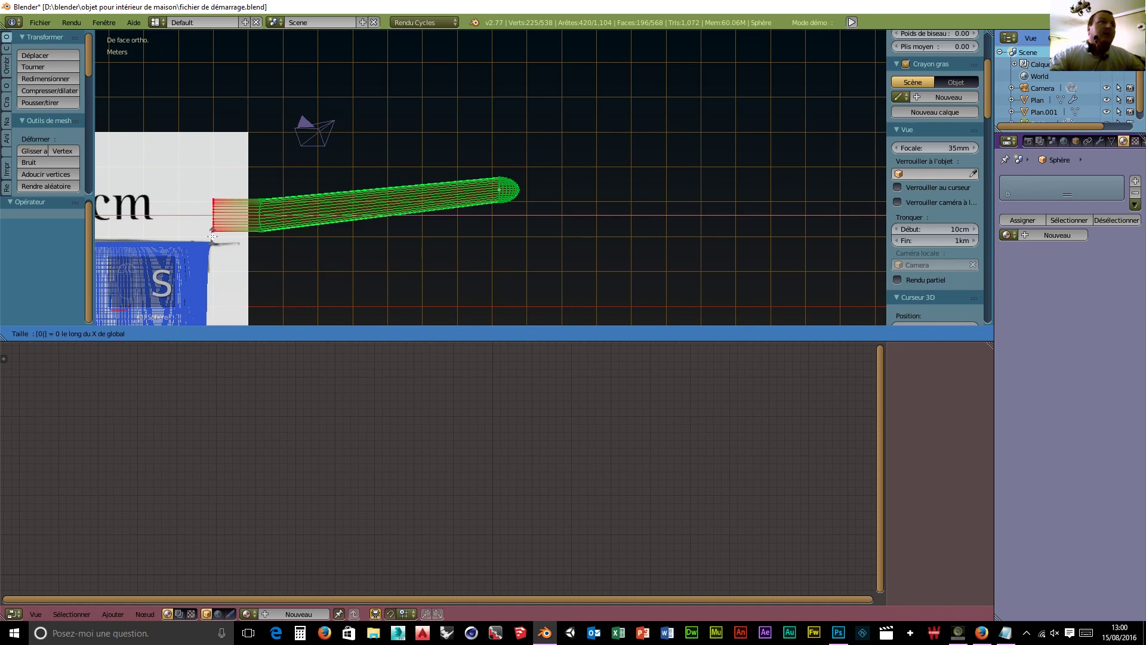
pyautogui.press('Return')
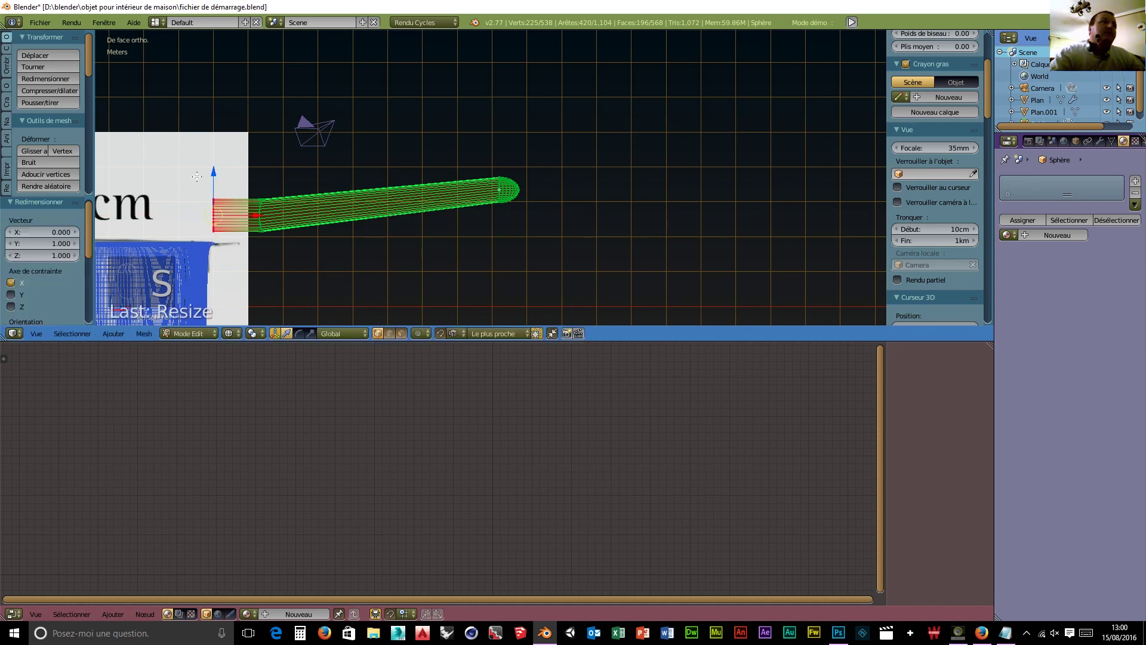
pyautogui.press('g')
pyautogui.press('z')
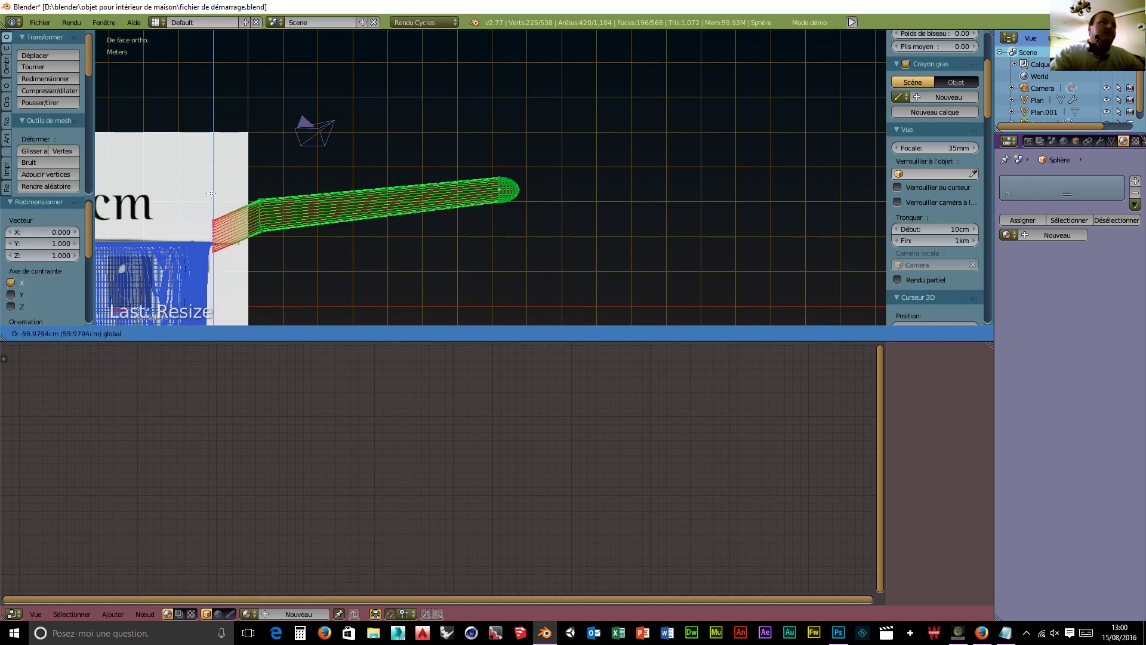
pyautogui.click(211, 190)
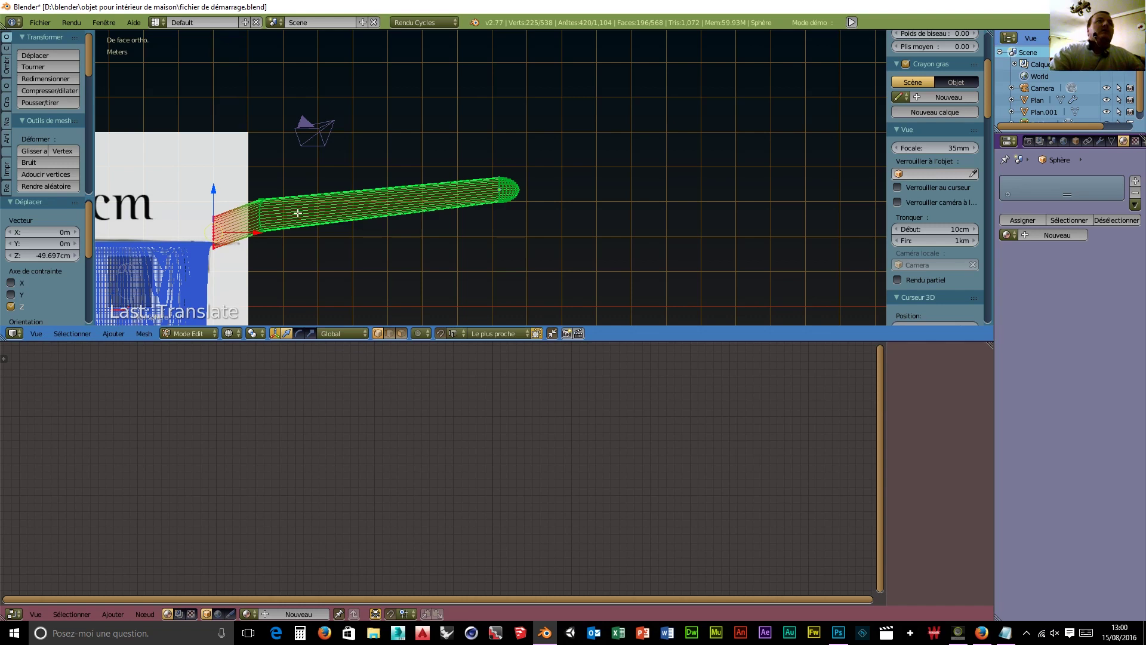
pyautogui.moveTo(212, 189); pyautogui.dragTo(213, 185)
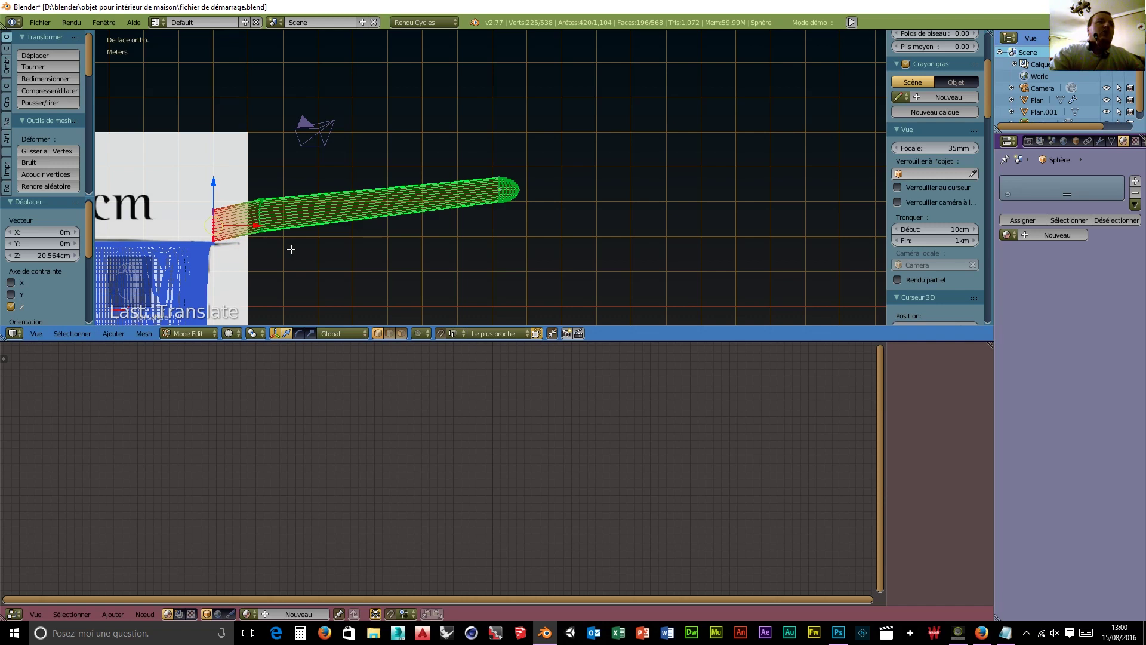
# - With proportional editing enabled, lower the handle's pan-side end along Z below the rim and shift it about 24 cm along negative X
pyautogui.press('o')
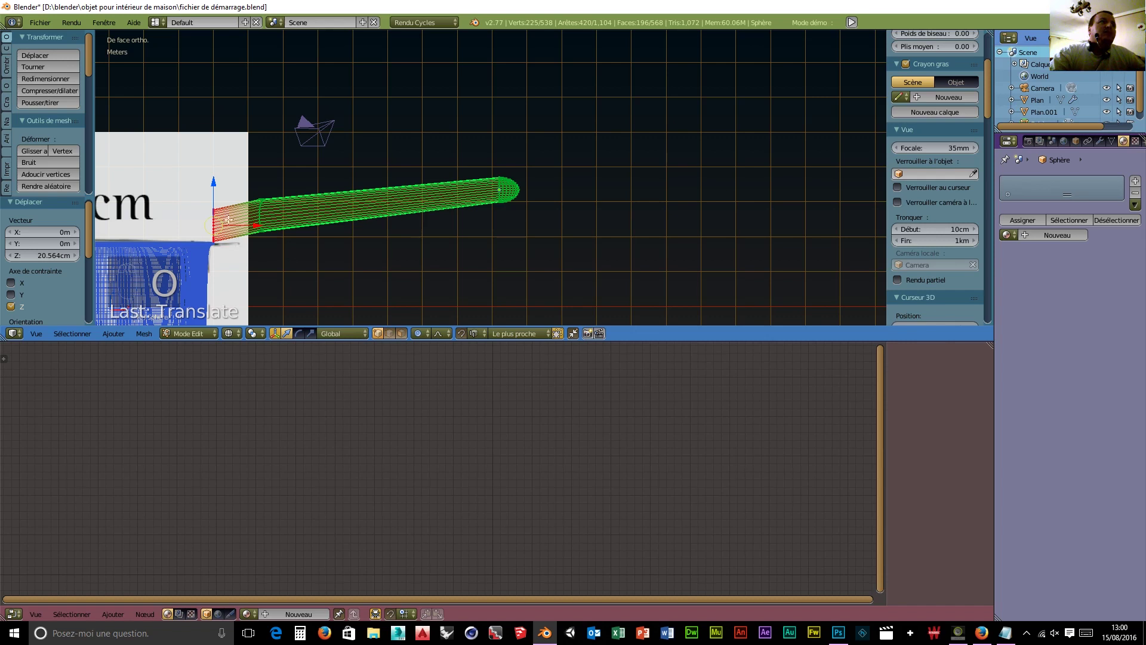
pyautogui.moveTo(215, 187); pyautogui.dragTo(244, 272)
pyautogui.scroll(-15, 215, 187)
pyautogui.scroll(-5, 219, 205)
pyautogui.scroll(-1, 222, 233)
pyautogui.scroll(-6, 222, 235)
pyautogui.moveTo(256, 287); pyautogui.dragTo(224, 157, button='middle')
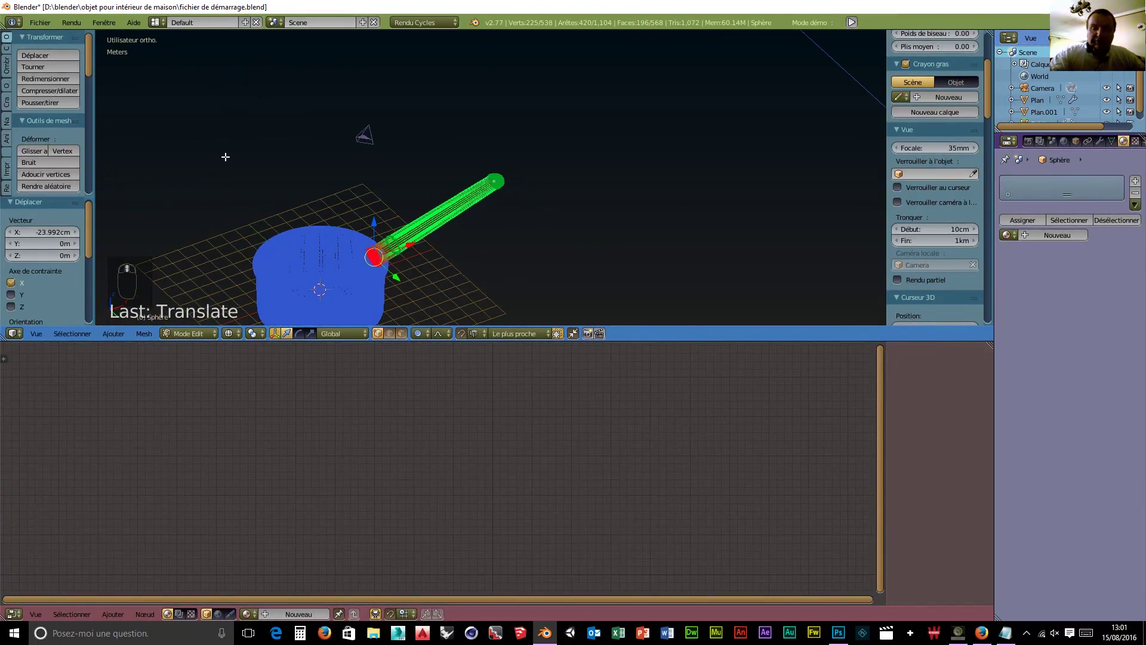
# - In front view, move the selected handle end about 5.3 cm further along negative X against the pan's side wall
pyautogui.press('KP_1')
pyautogui.scroll(7, 354, 221)
pyautogui.keyDown('shift'); pyautogui.moveTo(338, 250); pyautogui.dragTo(838, 94, button='middle'); pyautogui.keyUp('shift')
pyautogui.scroll(7, 670, 195)
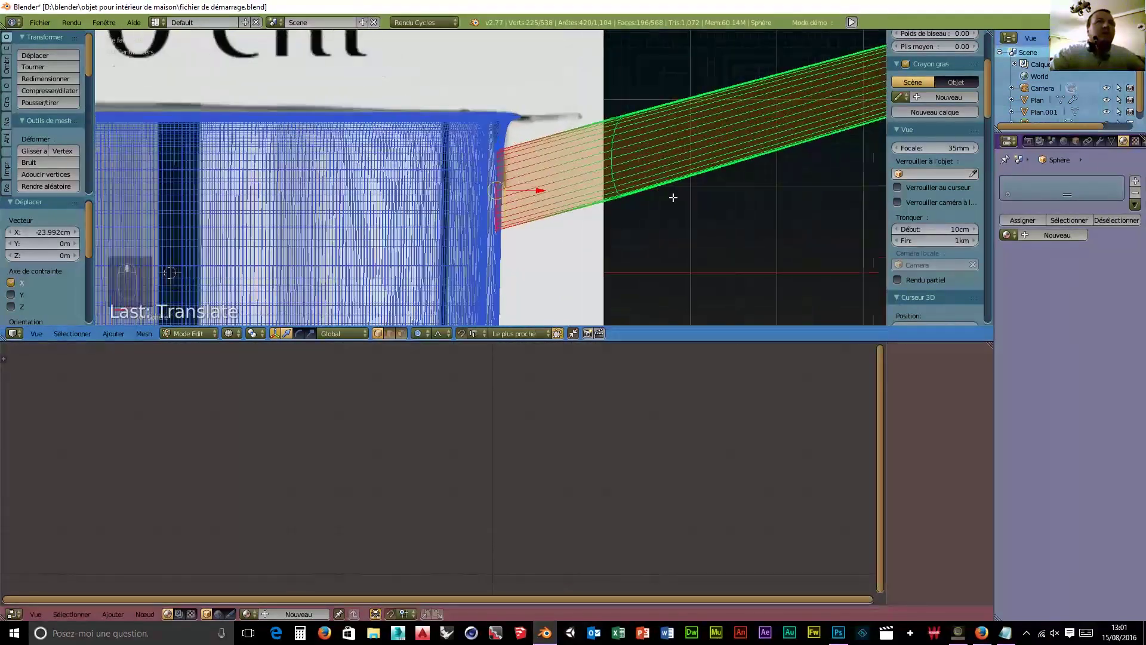
pyautogui.moveTo(548, 202); pyautogui.dragTo(538, 212)
# - Switch the handle back to Object Mode and add a cylinder mesh to the scene
pyautogui.scroll(-4, 538, 212)
pyautogui.moveTo(570, 194); pyautogui.dragTo(577, 290, button='middle')
pyautogui.scroll(-7, 386, 233)
pyautogui.click(178, 335)
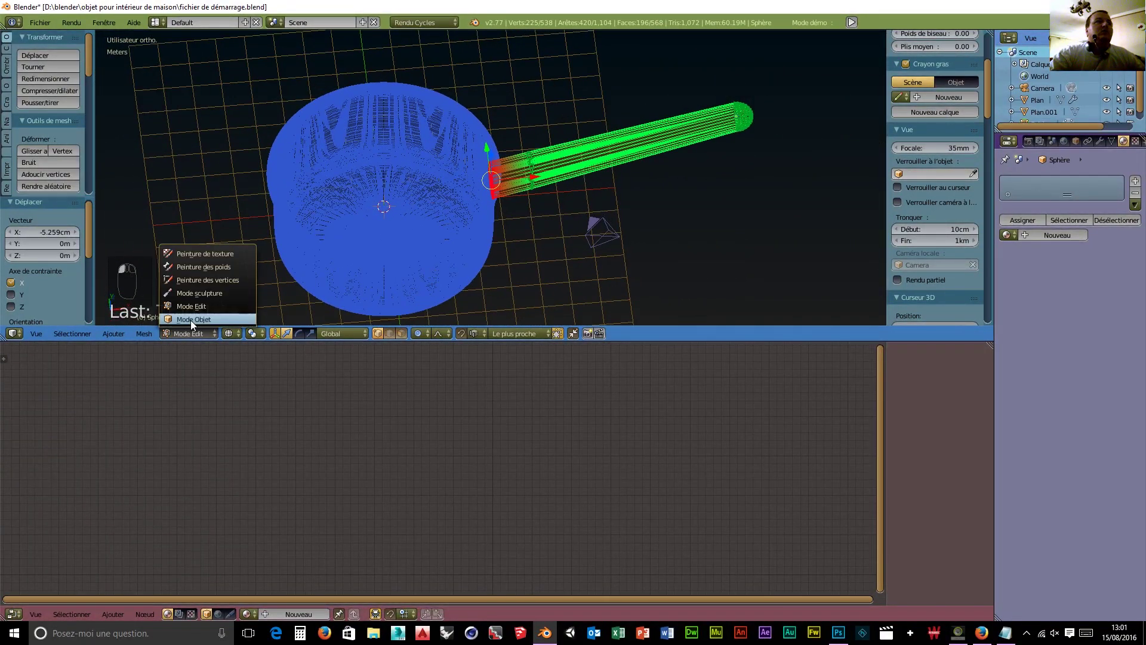
pyautogui.click(191, 318)
pyautogui.moveTo(733, 180)
pyautogui.mouseDown(button='middle')
pyautogui.moveTo(715, 173)
pyautogui.moveTo(717, 141)
pyautogui.moveTo(742, 186)
pyautogui.mouseUp(button='middle')
pyautogui.hotkey('shift', 'a')
pyautogui.moveTo(734, 183)
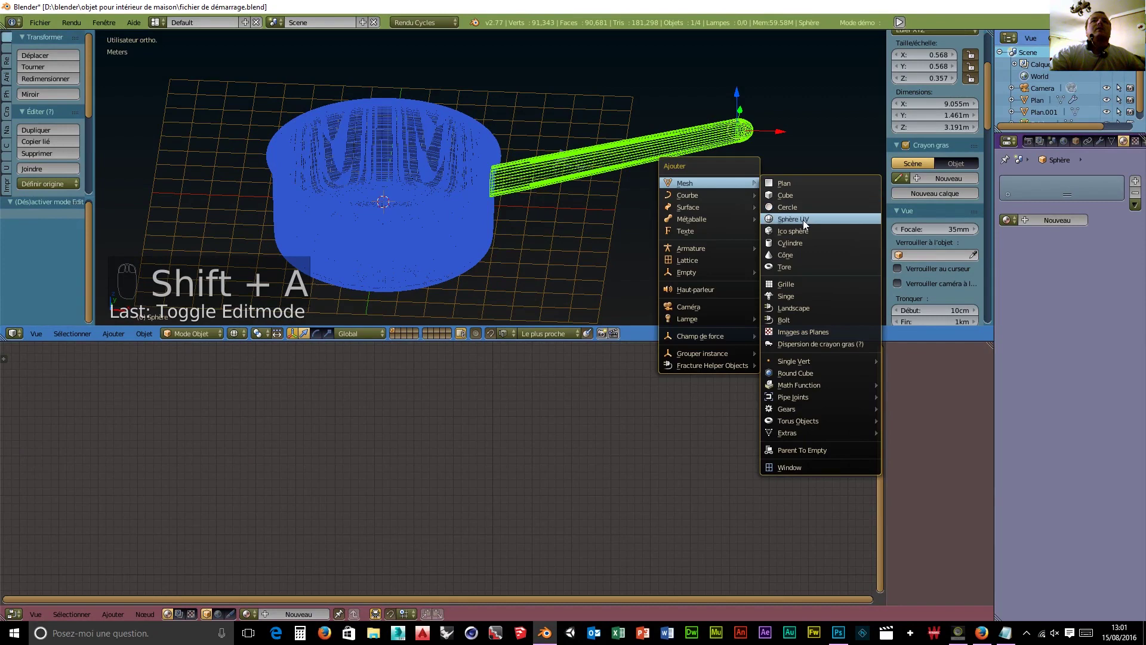
pyautogui.click(797, 241)
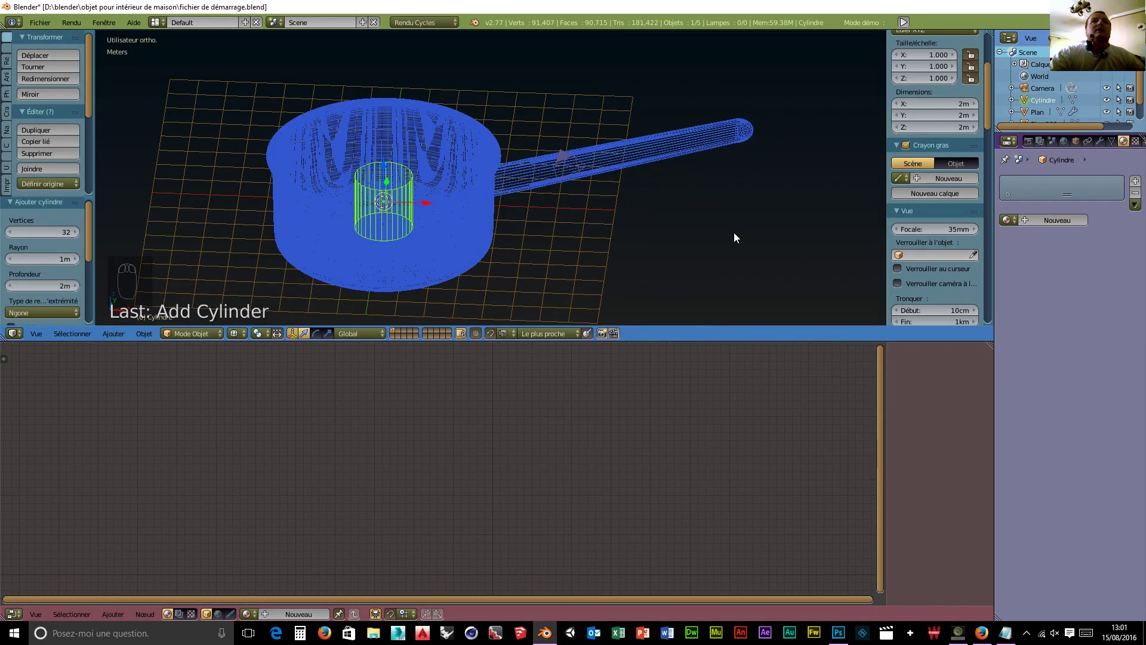
# - Scale the new cylinder down to about 0.316 and stretch it along Z to about 3.37 m tall
pyautogui.press('s')
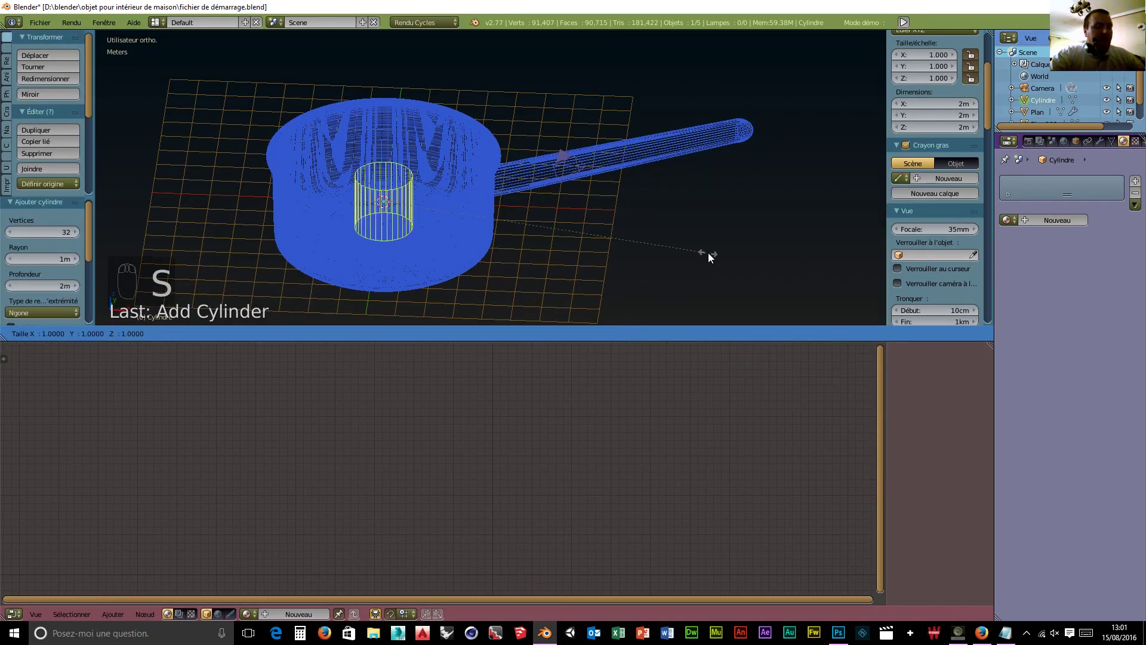
pyautogui.click(485, 221)
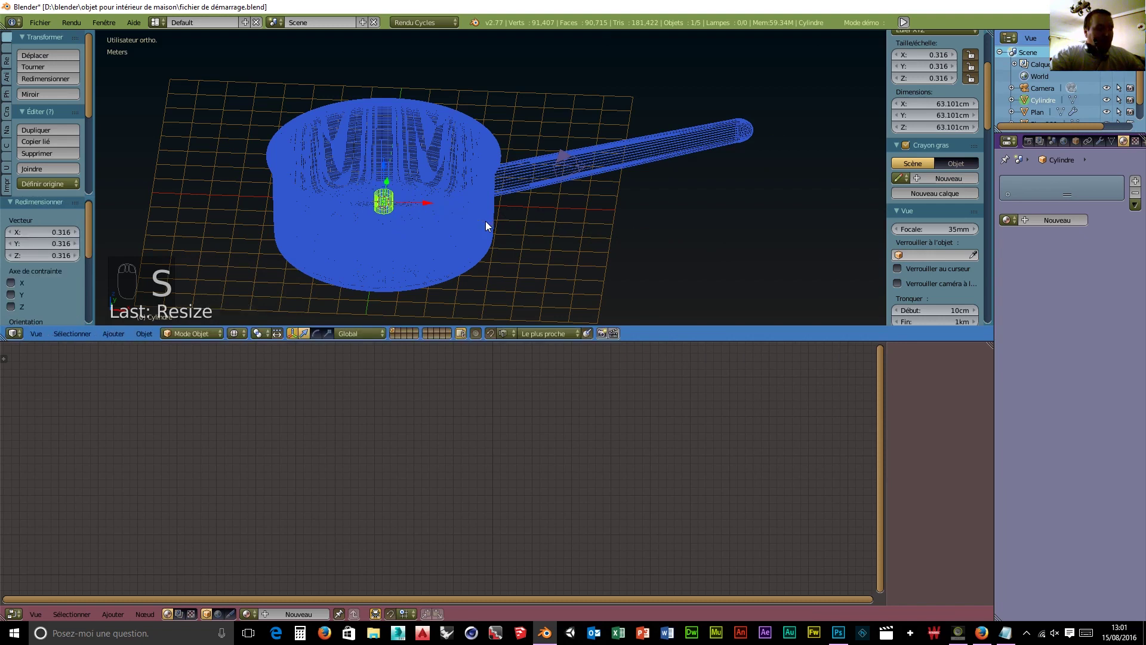
pyautogui.press('s')
pyautogui.press('z')
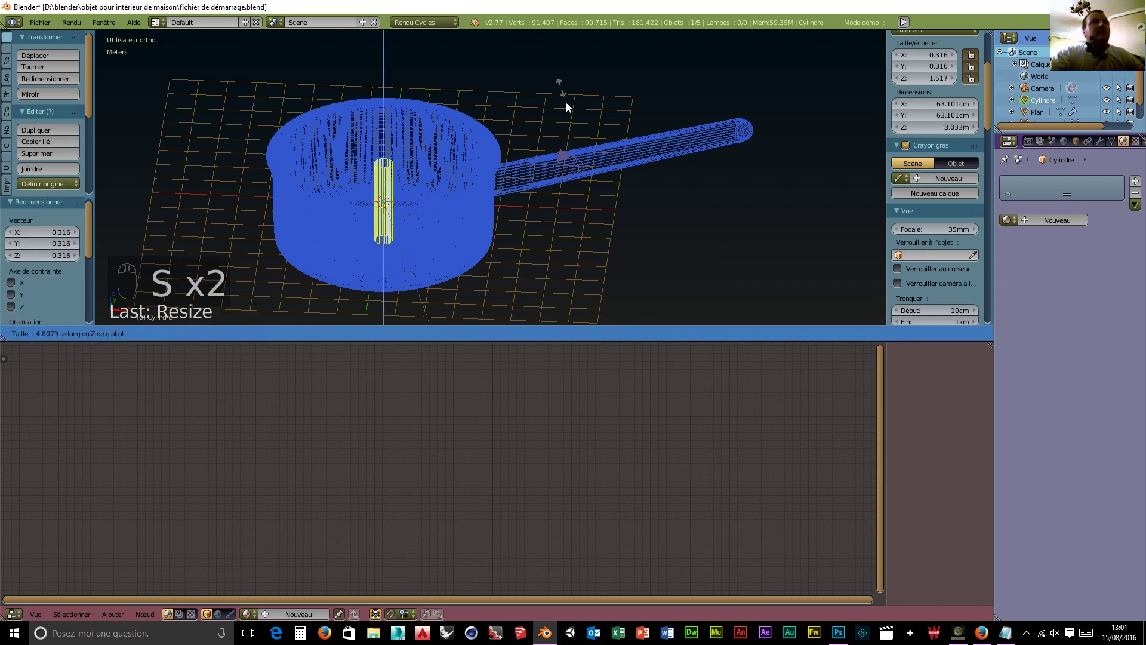
pyautogui.click(578, 134)
# - Move the cylinder about 12 m along X and 3.33 m up along Z so it crosses the handle's rounded end
pyautogui.press('KP_7')
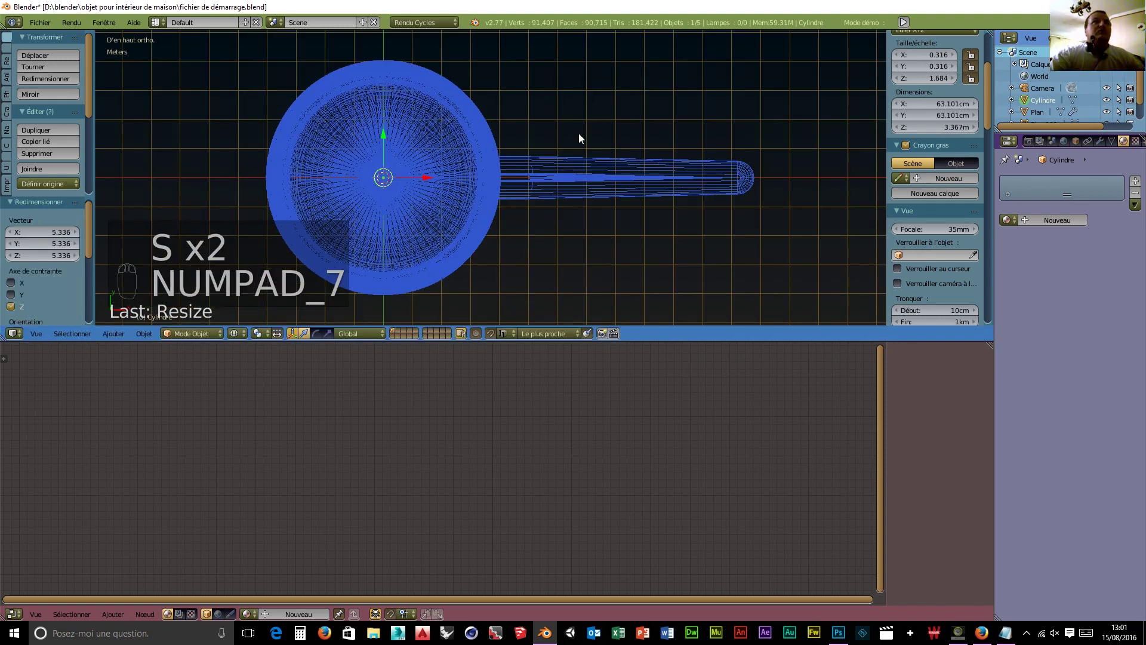
pyautogui.moveTo(424, 179); pyautogui.dragTo(623, 179)
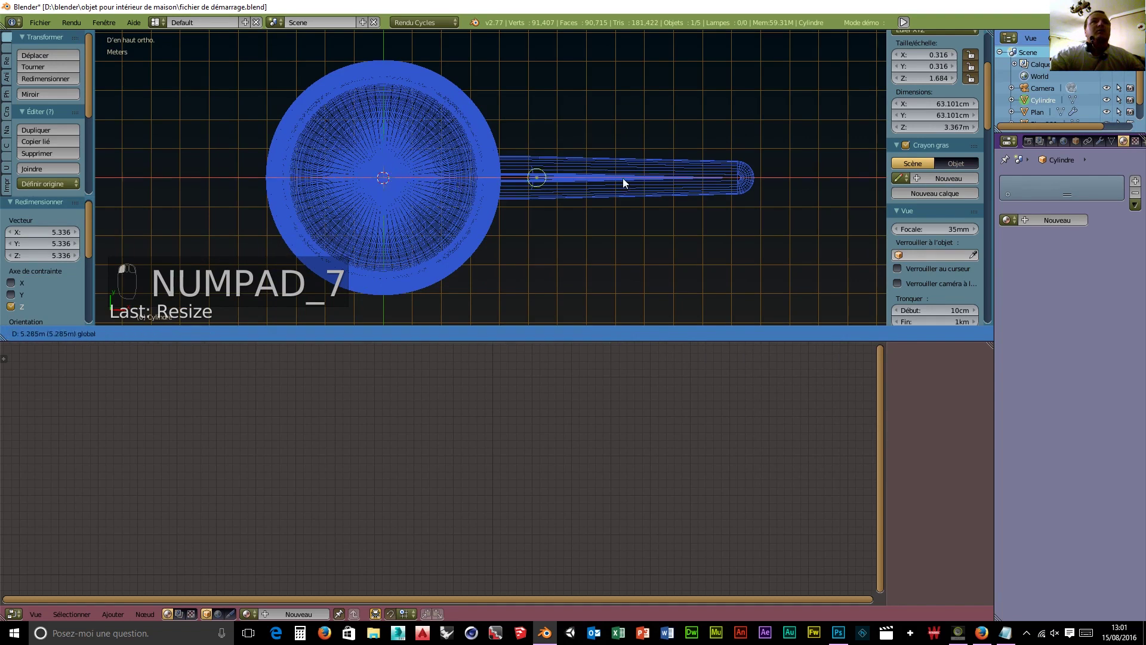
pyautogui.moveTo(761, 193); pyautogui.dragTo(772, 195)
pyautogui.press('KP_1')
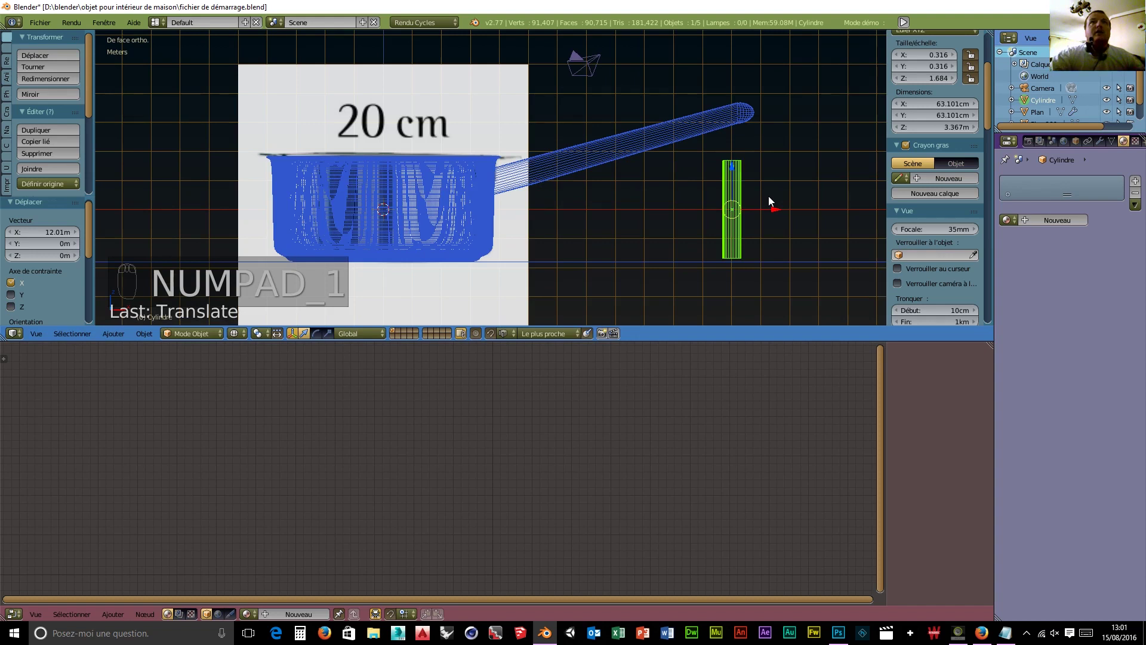
pyautogui.moveTo(733, 172); pyautogui.dragTo(734, 76)
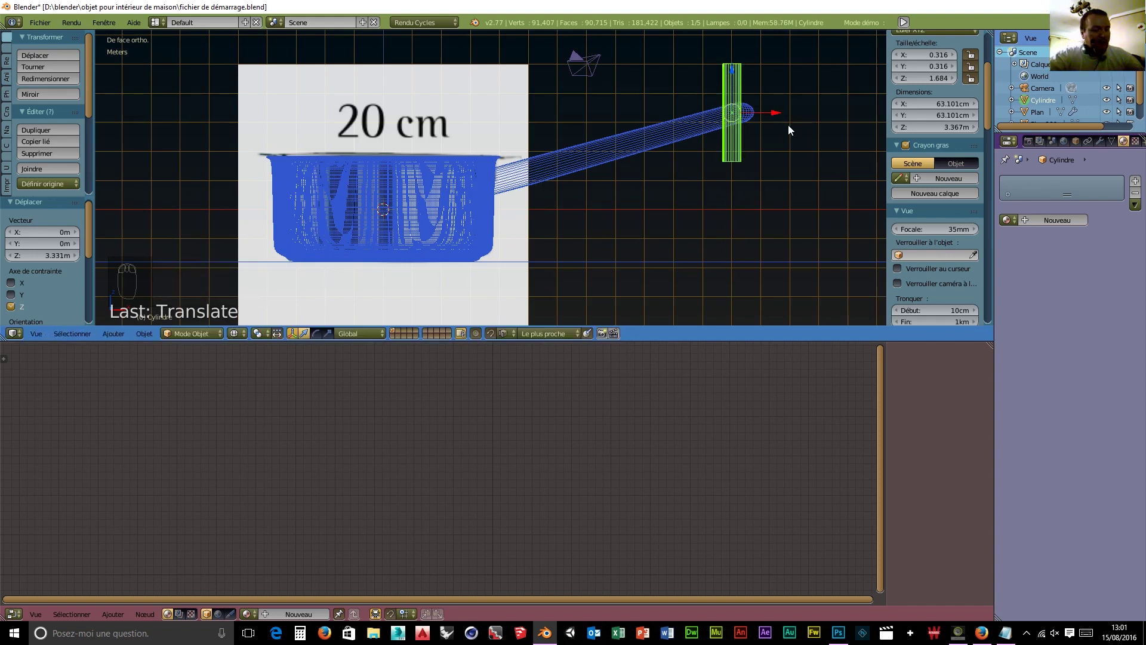
# - Tilt the cylinder roughly perpendicular to the handle and shift it about 16.5 cm back along X
pyautogui.press('r')
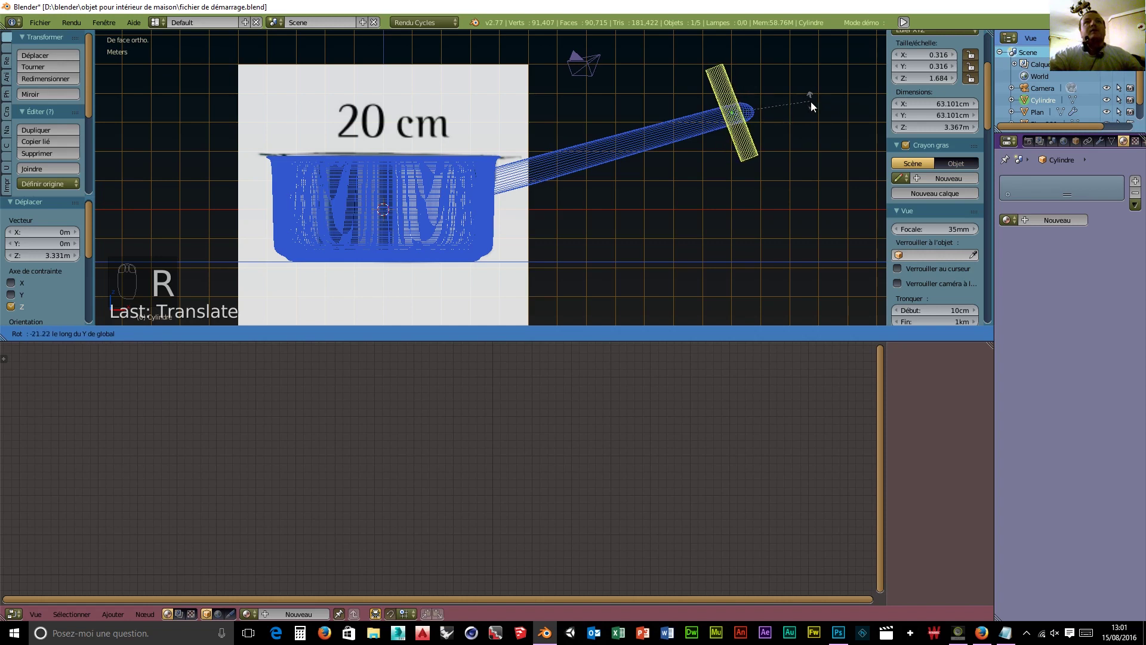
pyautogui.click(806, 106)
pyautogui.moveTo(779, 114); pyautogui.dragTo(776, 112)
# - Add a Boolean modifier to the saucepan handle with the tilted cylinder as its object
pyautogui.rightClick(628, 148)
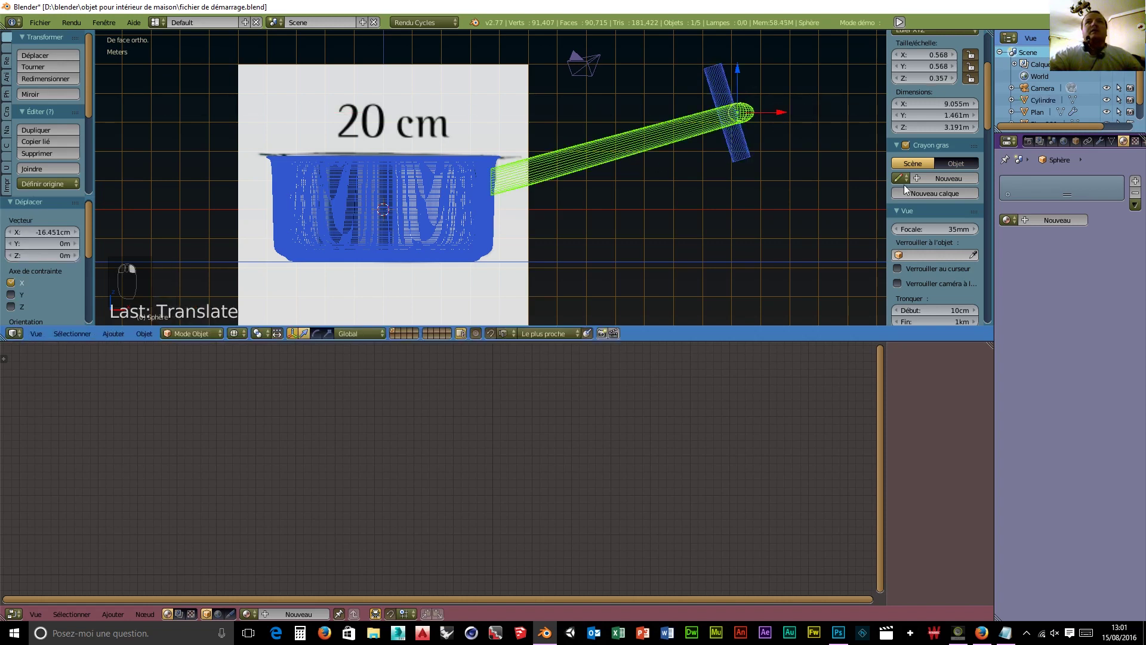
pyautogui.click(1099, 142)
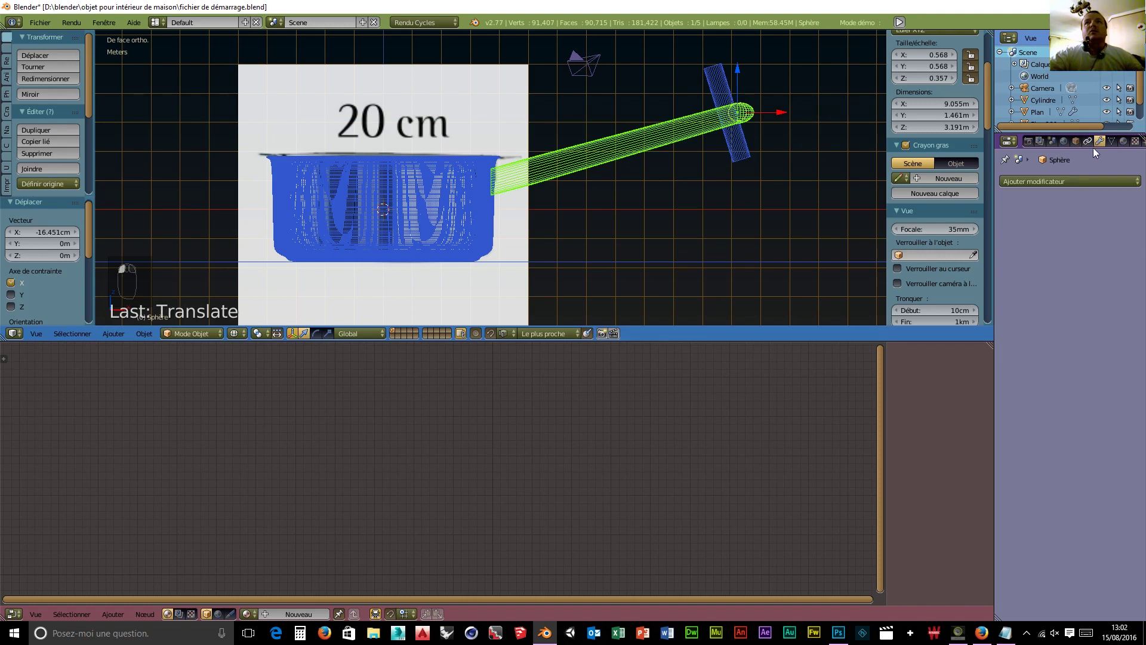
pyautogui.click(1036, 182)
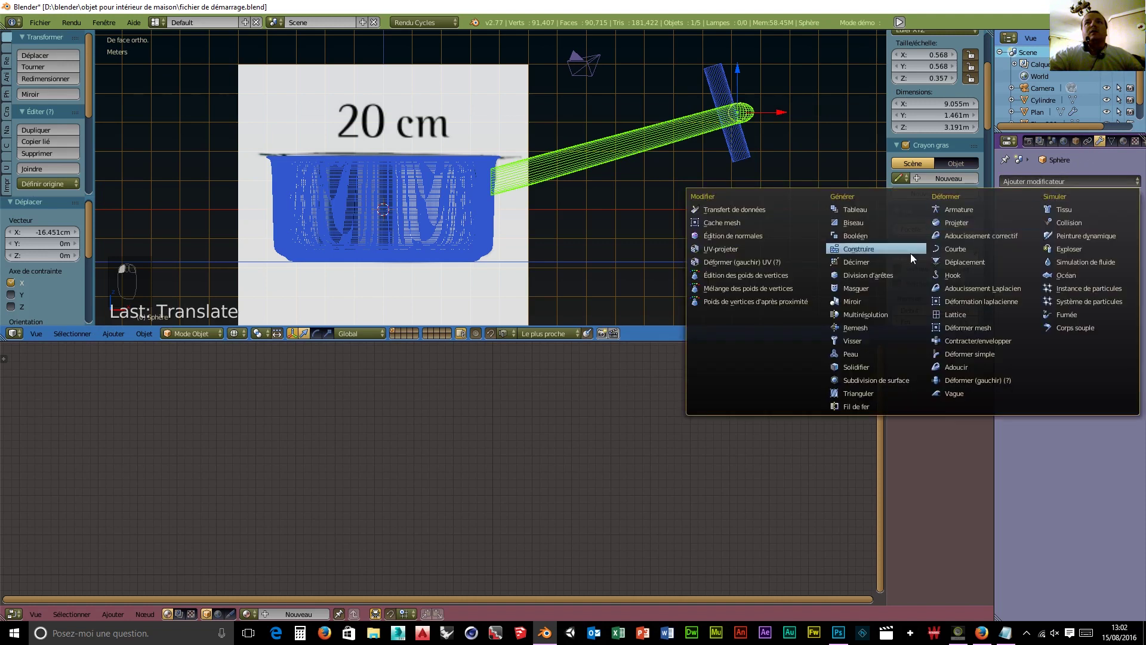
pyautogui.click(854, 236)
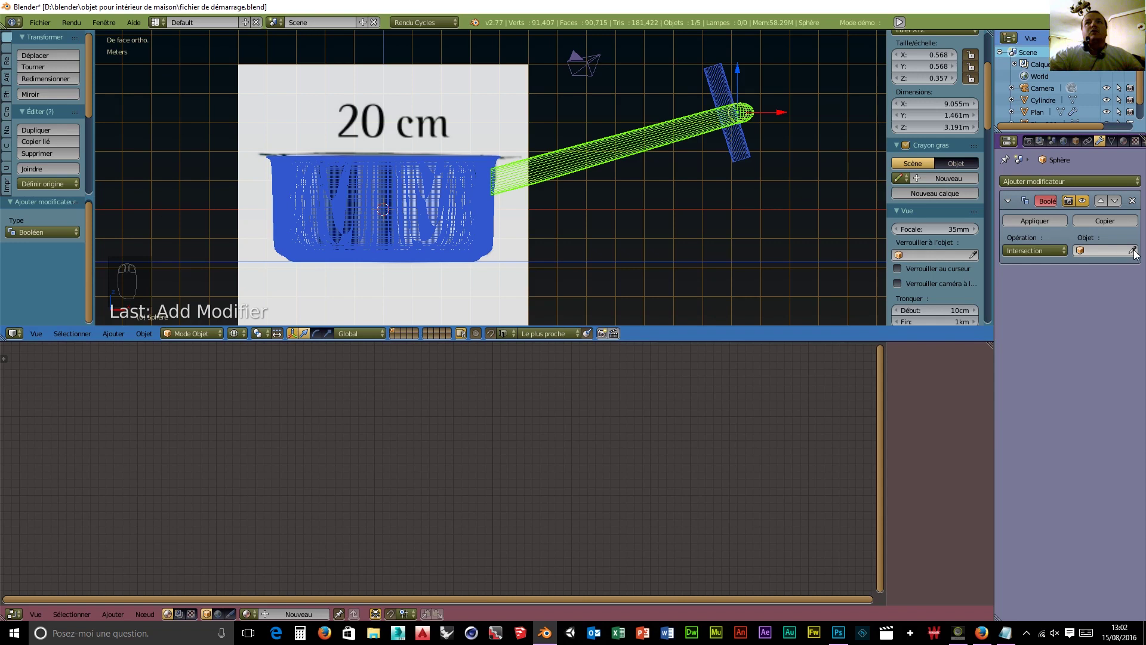
pyautogui.click(722, 86)
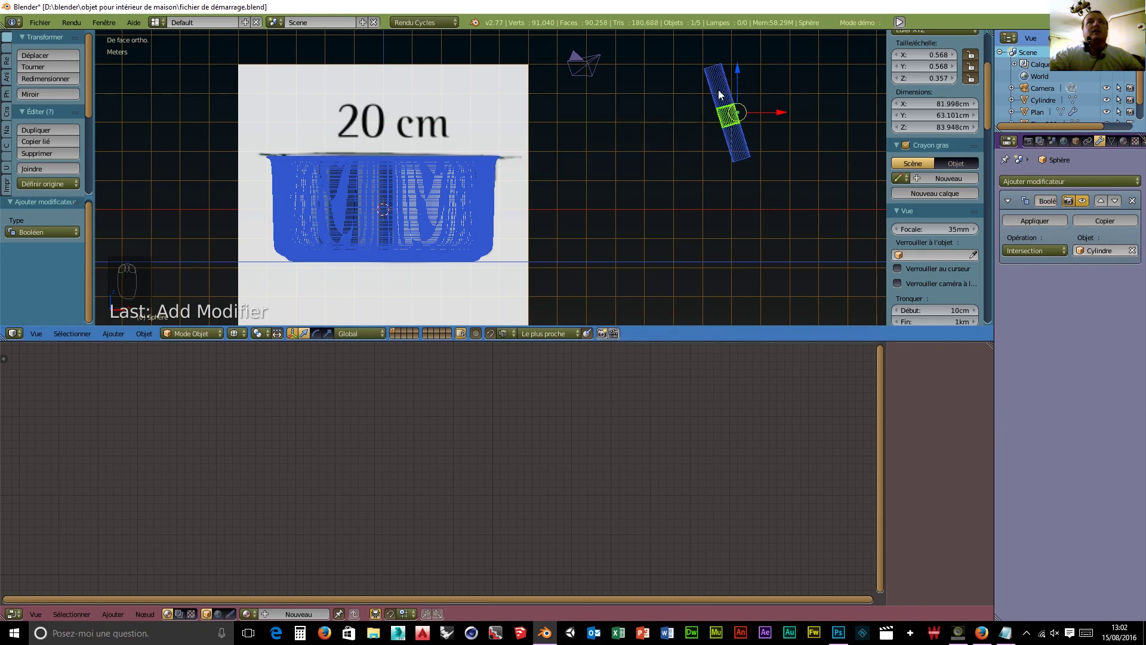
# - Set the handle's Boolean operation to Difference and apply the modifier
pyautogui.click(1032, 247)
pyautogui.click(1029, 208)
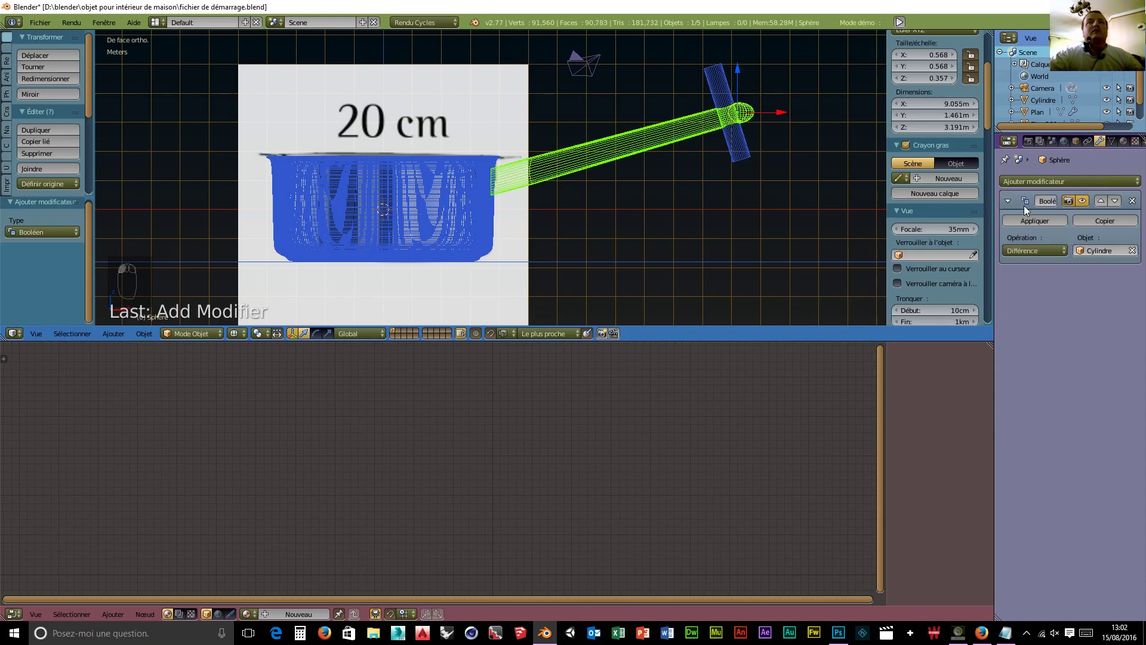
pyautogui.moveTo(743, 185); pyautogui.dragTo(704, 160, button='middle')
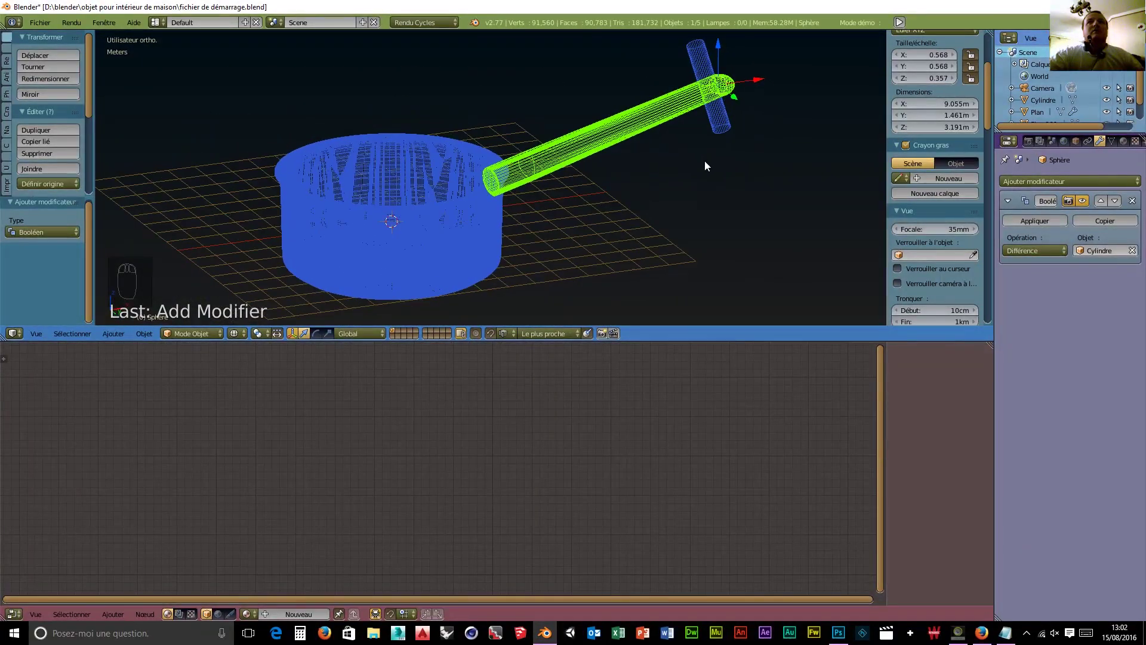
pyautogui.click(1049, 220)
# - Delete the cutting cylinder at the end of the handle
pyautogui.rightClick(700, 65)
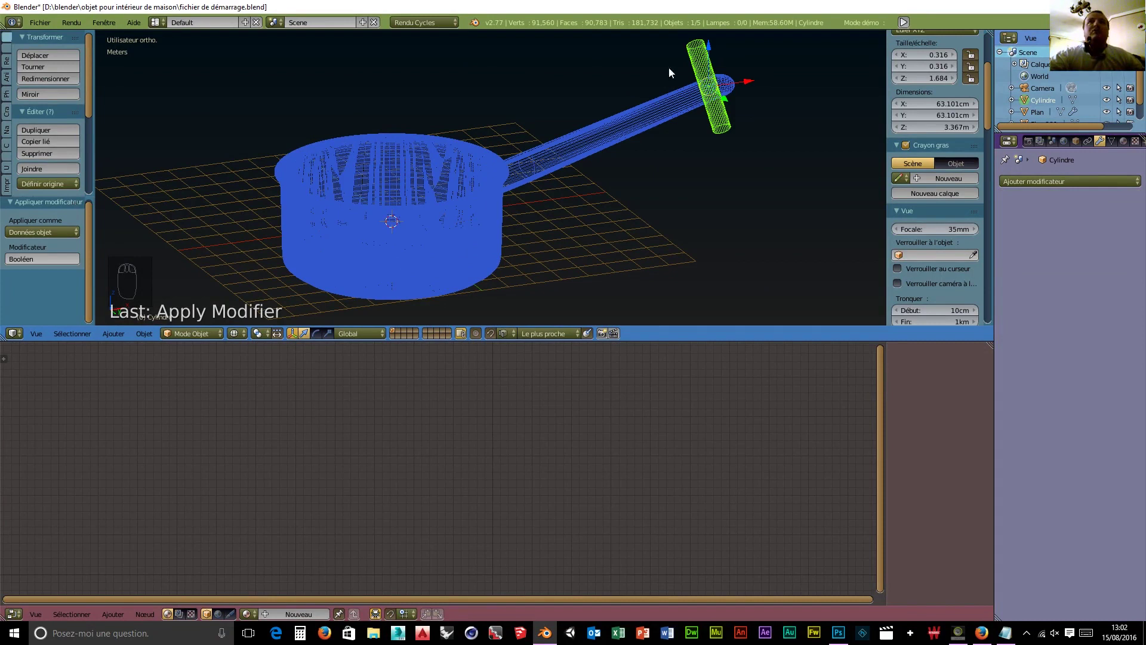
pyautogui.press('x')
pyautogui.click(668, 179)
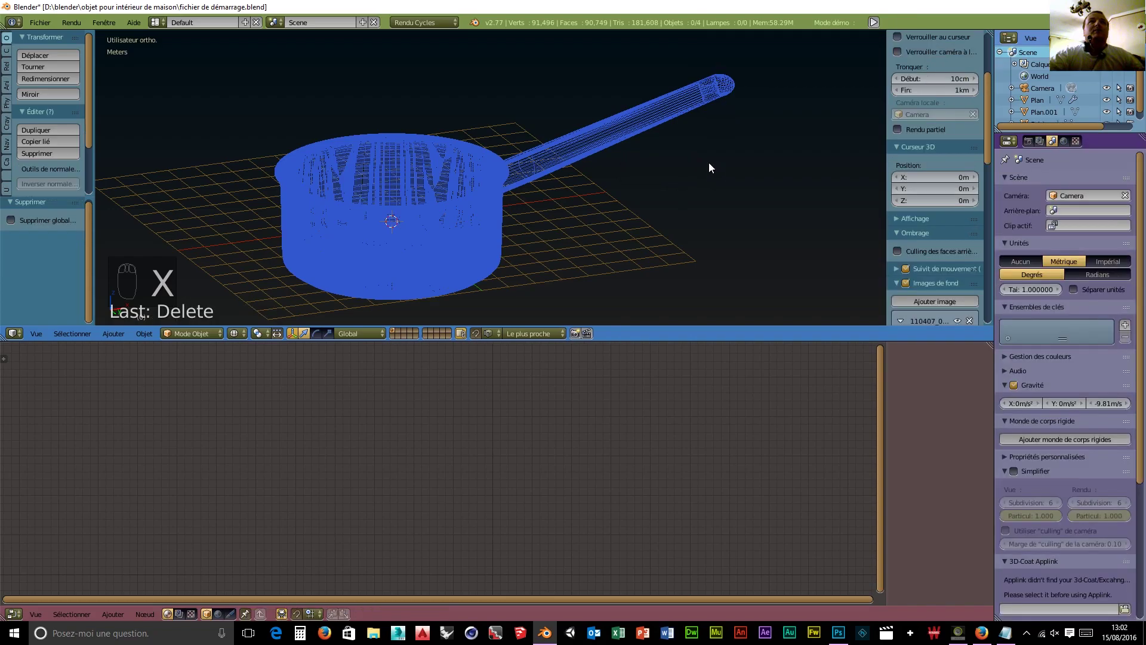
# - Add a Catmull-Clark Subdivision Surface modifier to the handle with 3 view subdivisions and apply it
pyautogui.moveTo(708, 164); pyautogui.dragTo(750, 176, button='middle')
pyautogui.rightClick(650, 141)
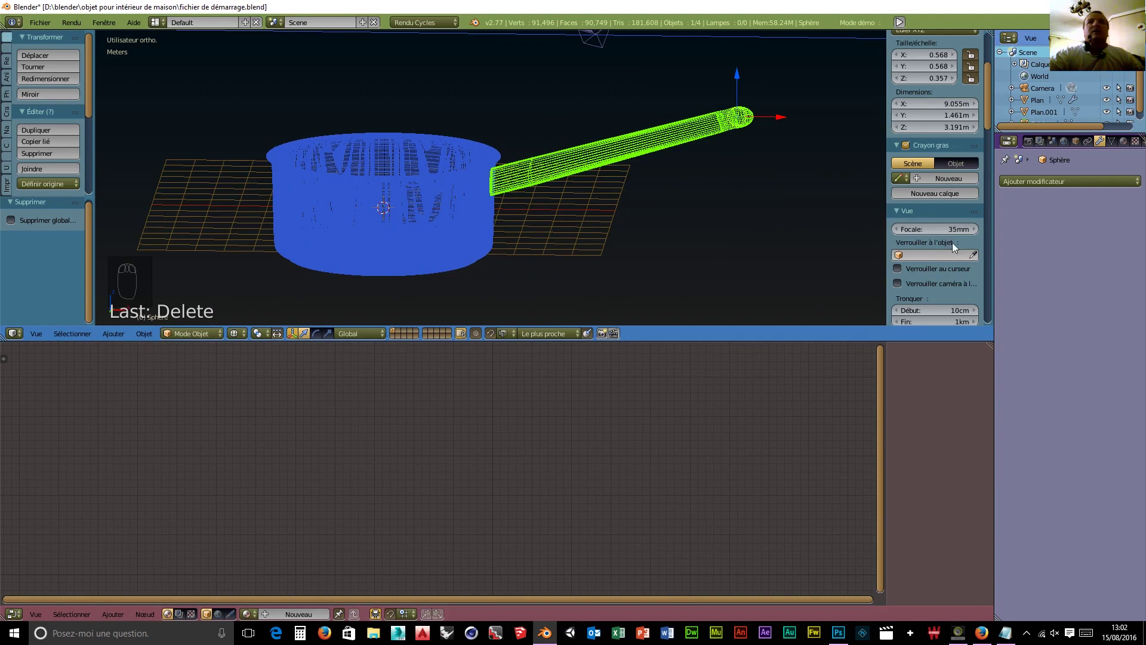
pyautogui.click(1041, 182)
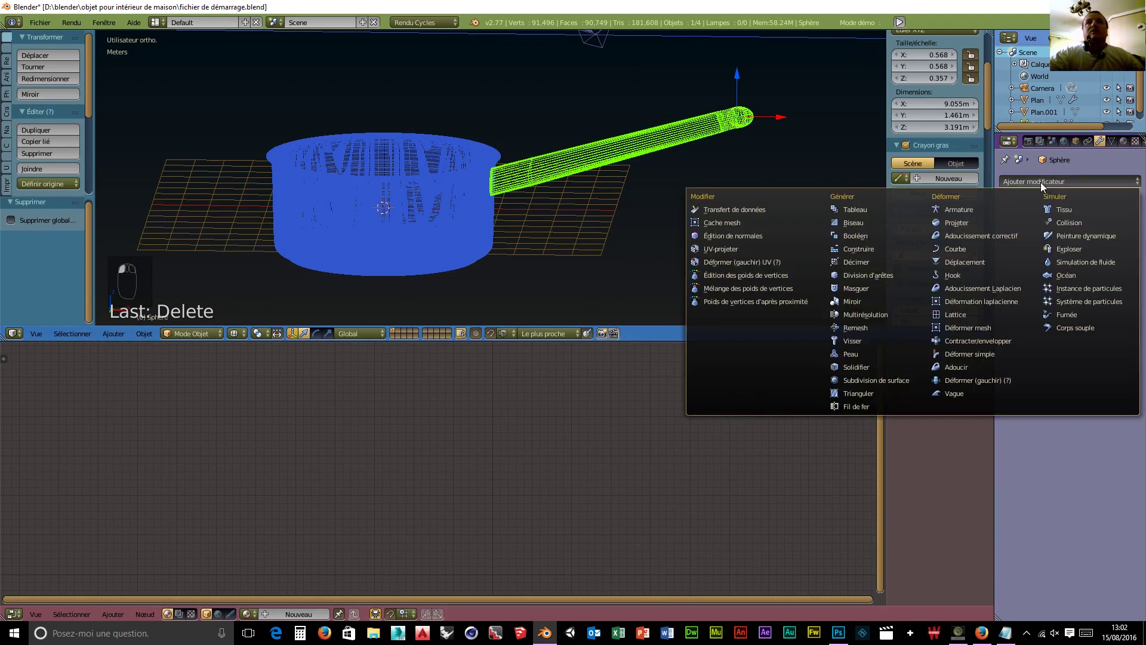
pyautogui.click(869, 380)
pyautogui.click(1064, 265)
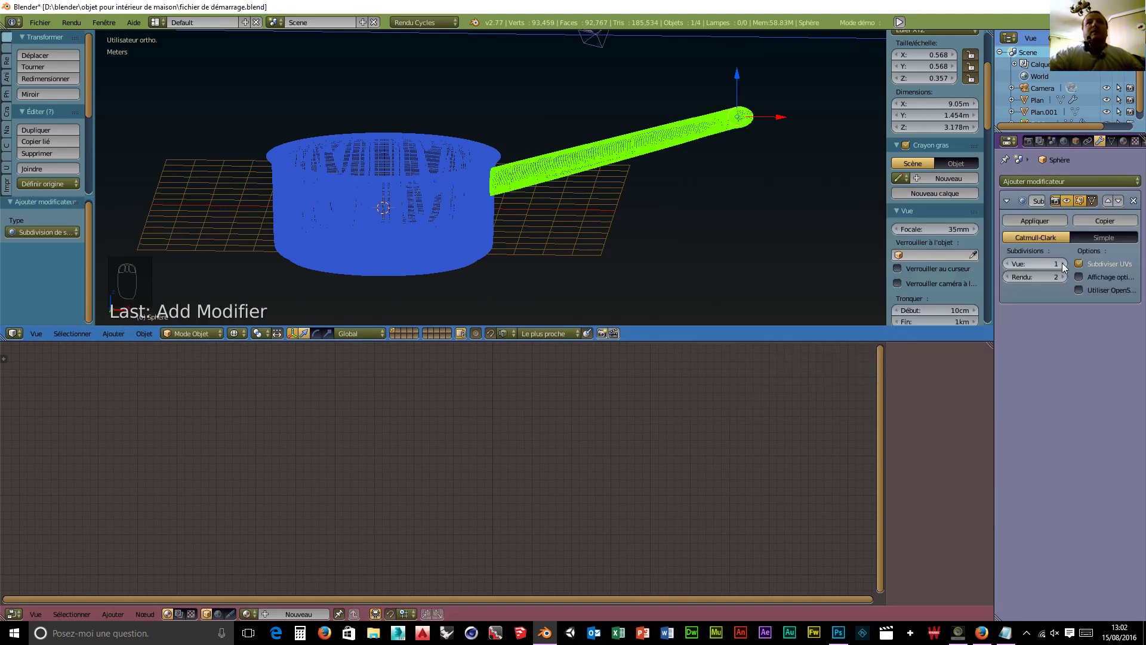
pyautogui.click(1064, 265)
pyautogui.click(1062, 280)
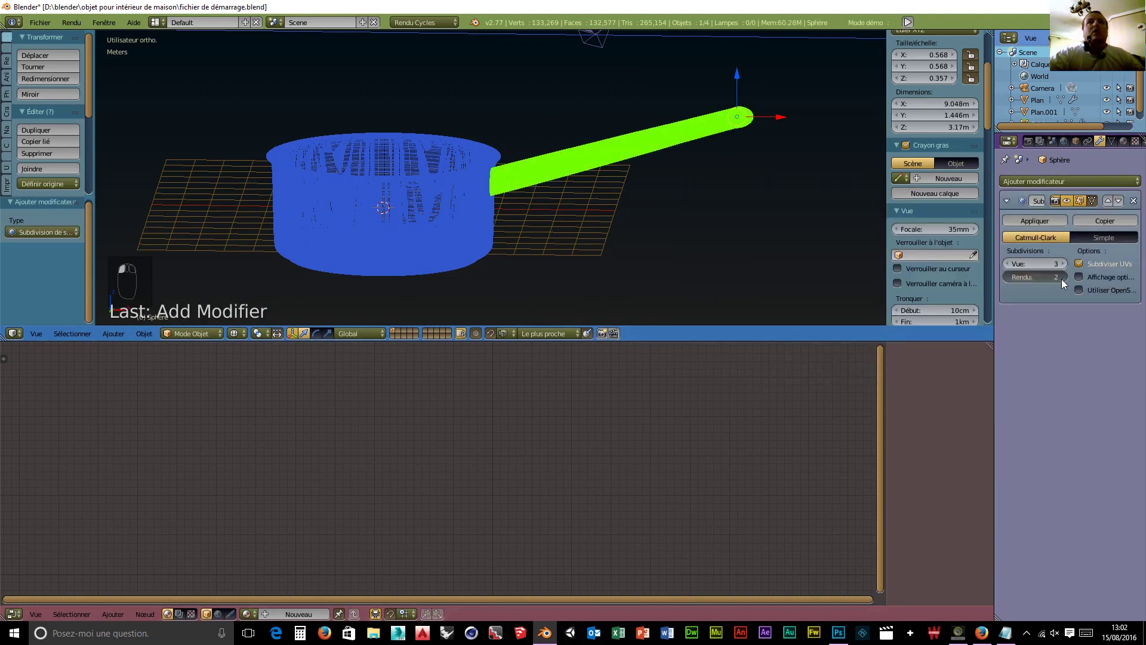
pyautogui.click(1041, 219)
# - Create a new node material for the handle and delete its Diffuse BSDF node
pyautogui.moveTo(618, 228); pyautogui.dragTo(311, 266, button='middle')
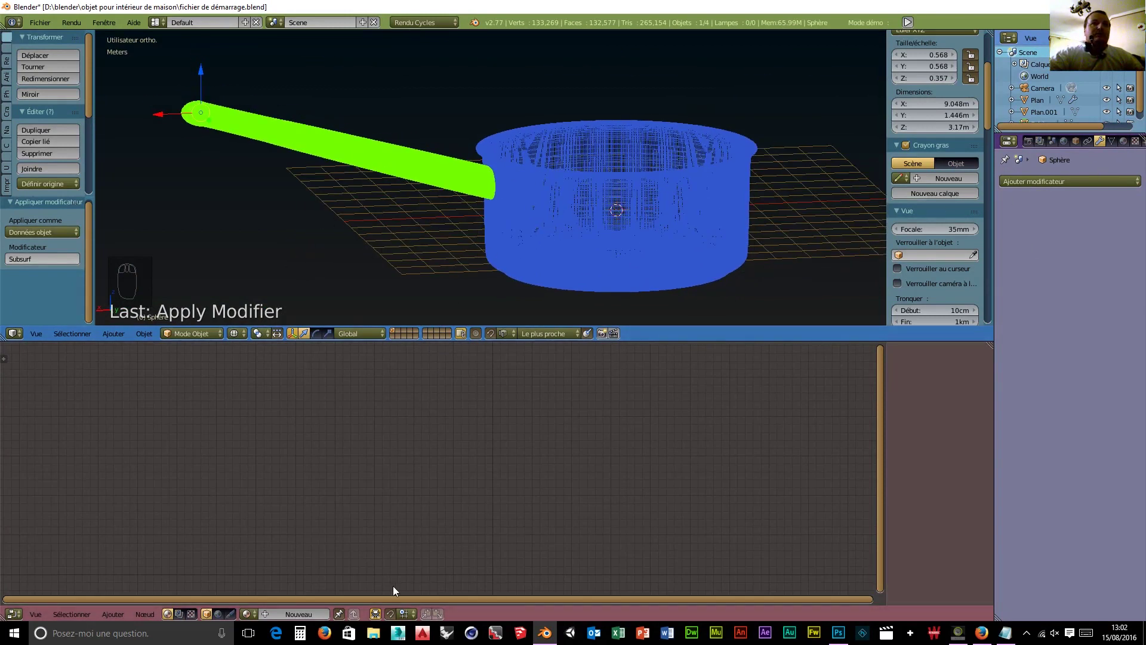
pyautogui.click(295, 614)
pyautogui.moveTo(524, 478); pyautogui.dragTo(449, 436)
pyautogui.hotkey('shift', 'a')
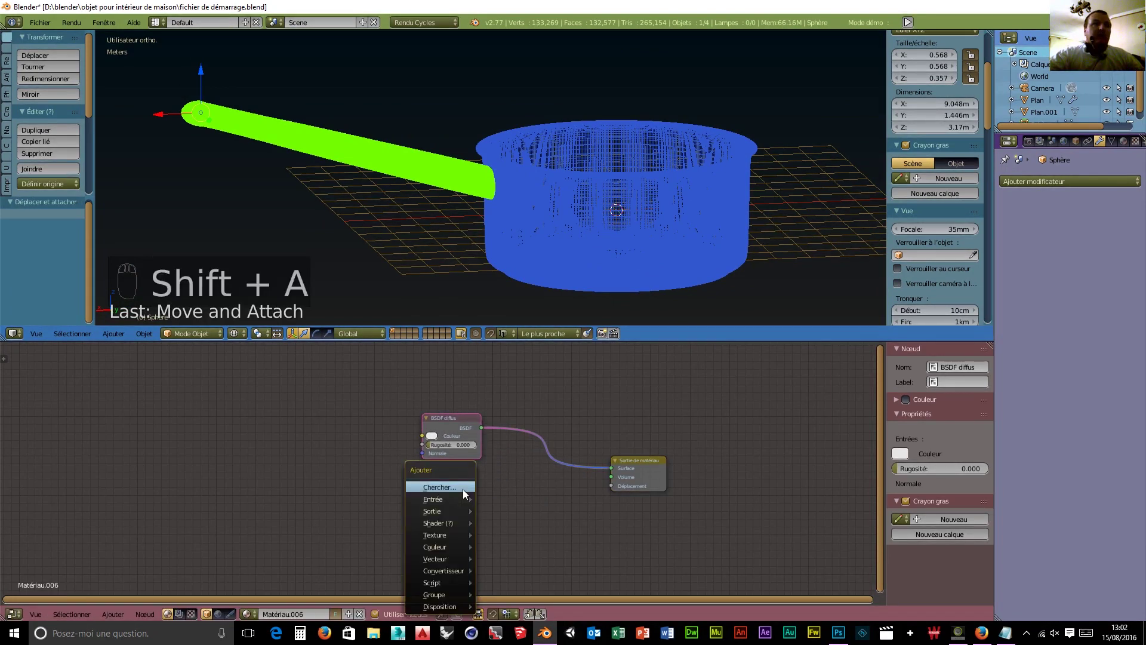
pyautogui.moveTo(452, 541)
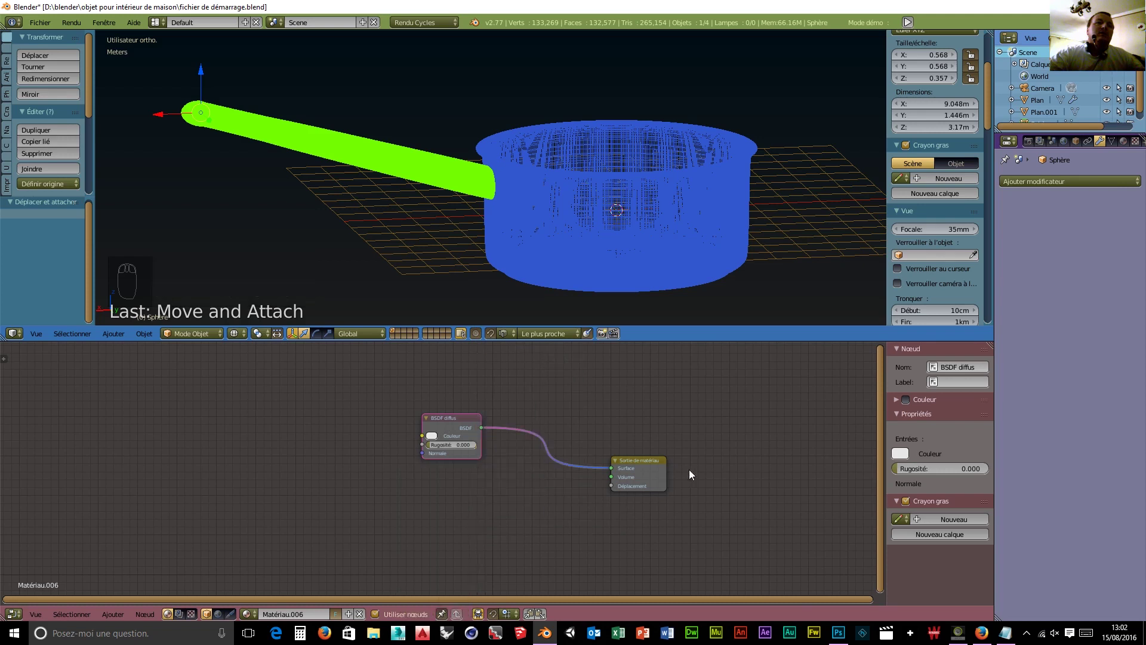
pyautogui.click(442, 427)
pyautogui.press('Delete')
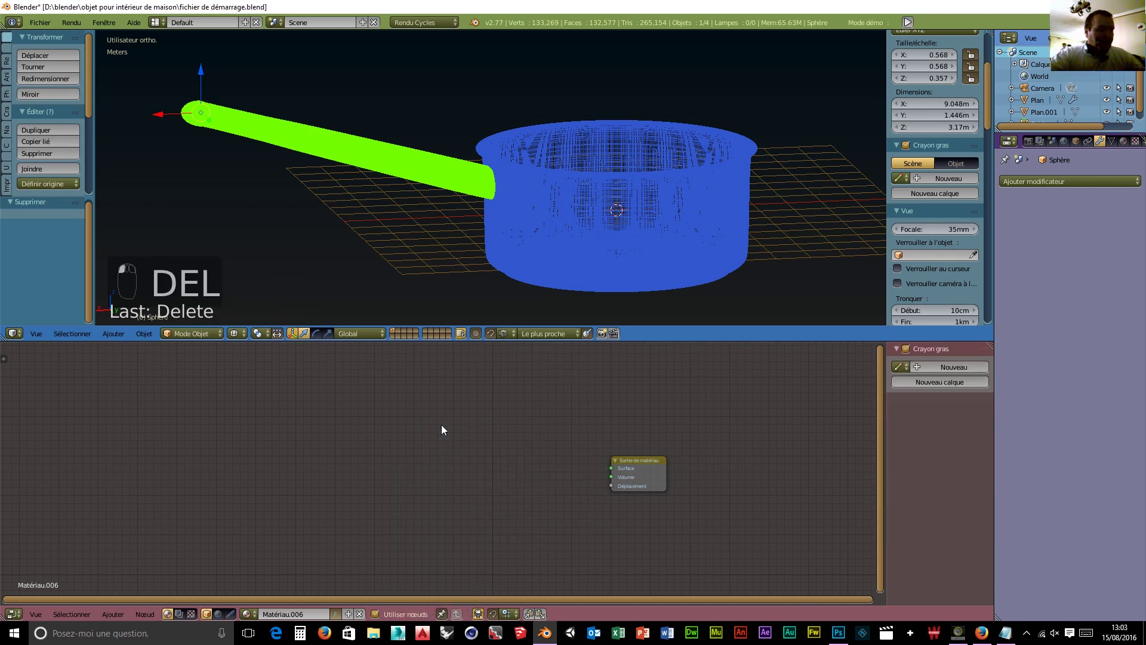
# - Add the PBR Metal node group and connect its Chrome output to the Surface input of the material output
pyautogui.hotkey('shift', 'a')
pyautogui.moveTo(432, 534)
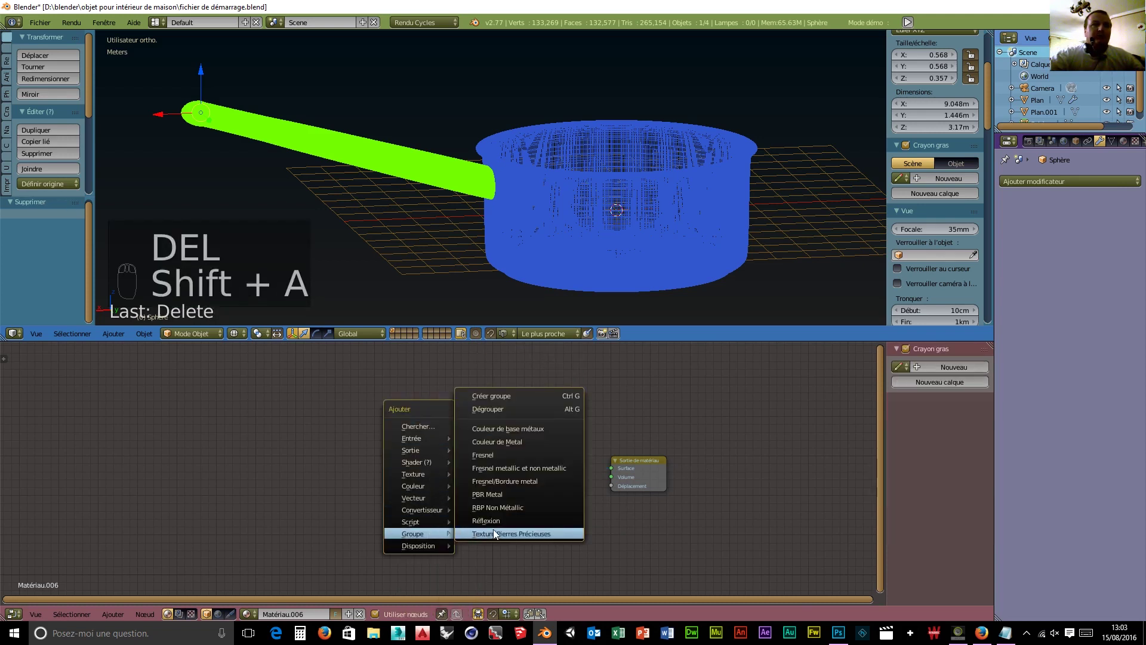
pyautogui.click(508, 495)
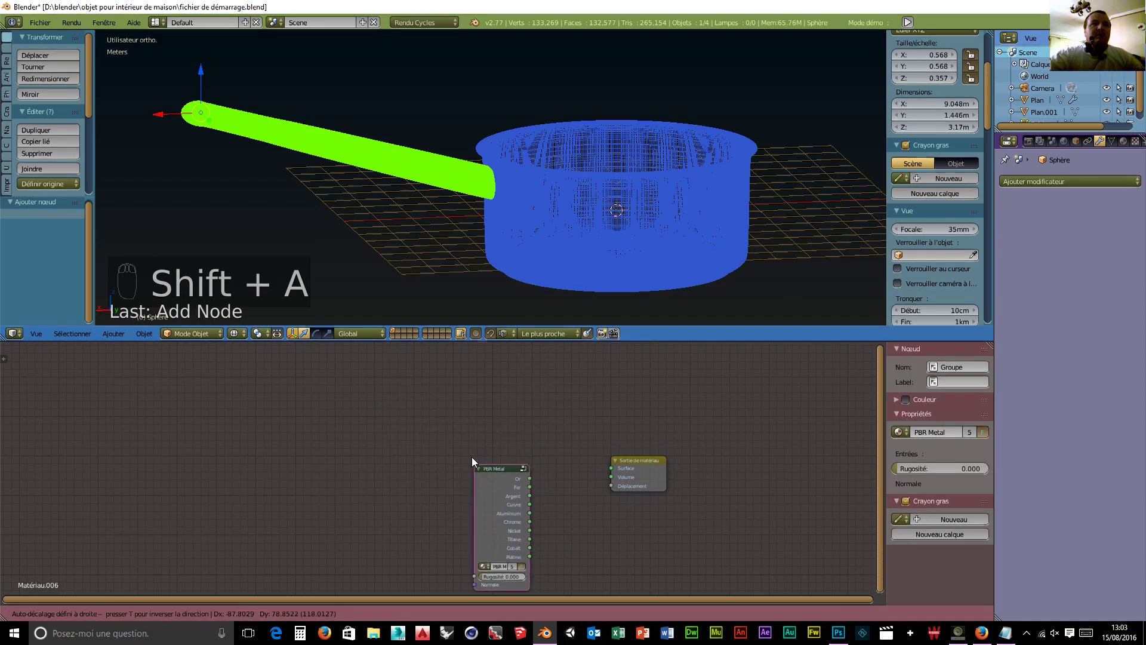
pyautogui.click(444, 386)
pyautogui.moveTo(500, 440); pyautogui.dragTo(612, 468)
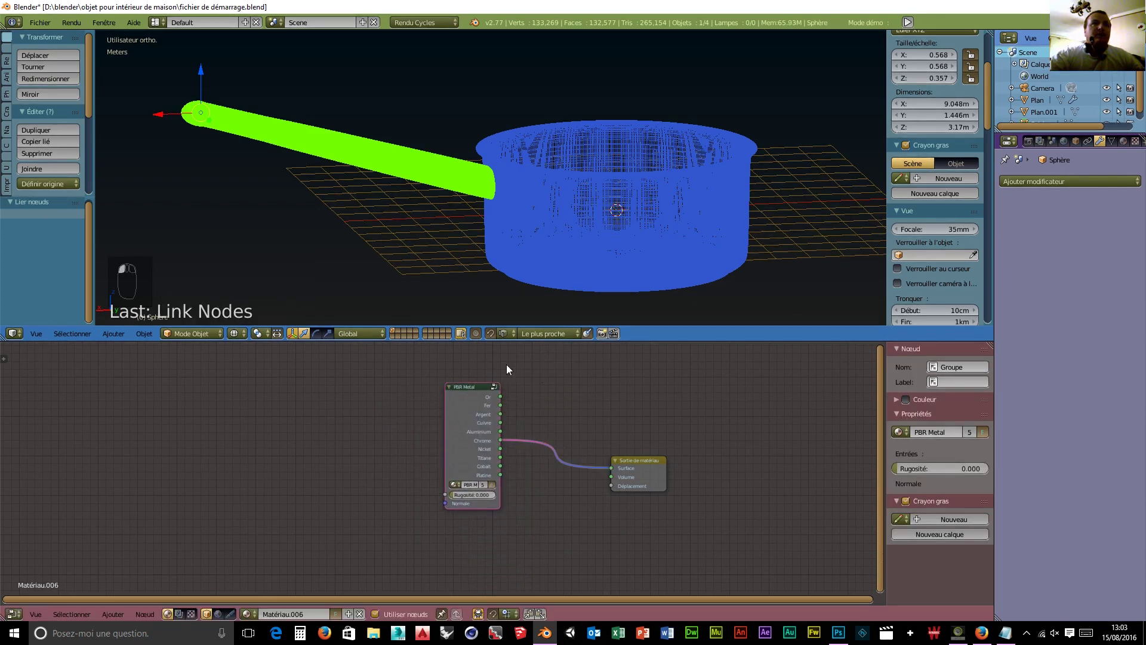
# - Set the PBR Metal node's roughness to about 0.055 and switch the 3D view to rendered shading
pyautogui.click(453, 495)
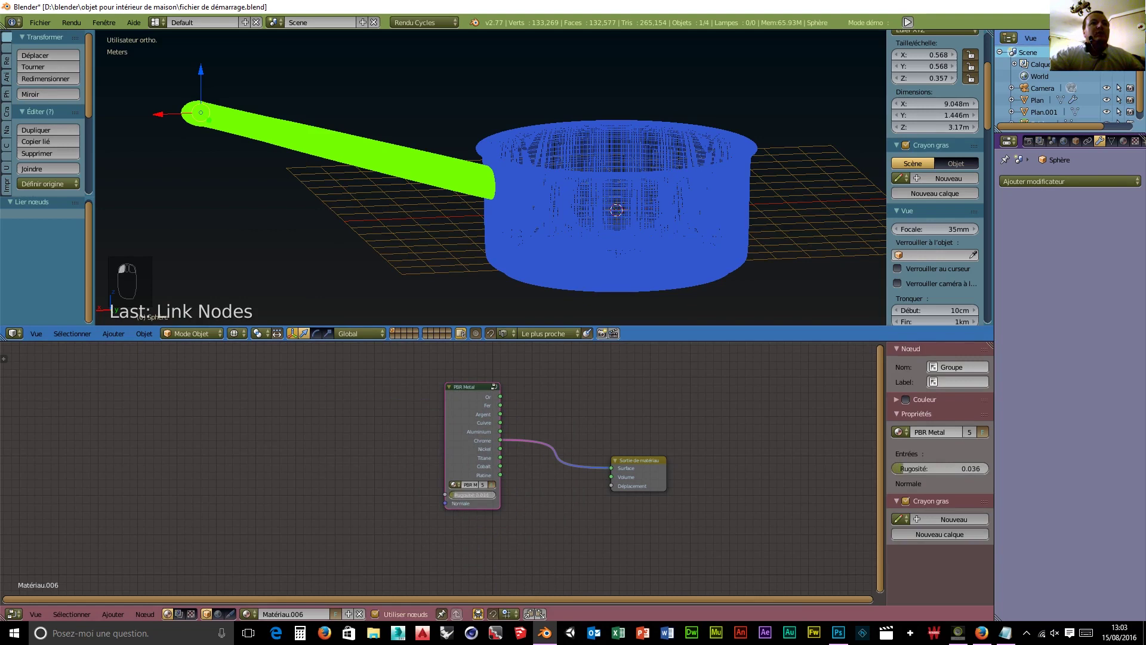
pyautogui.moveTo(426, 244); pyautogui.dragTo(631, 219, button='middle')
pyautogui.scroll(-4, 595, 260)
pyautogui.hotkey('shift', 'z')
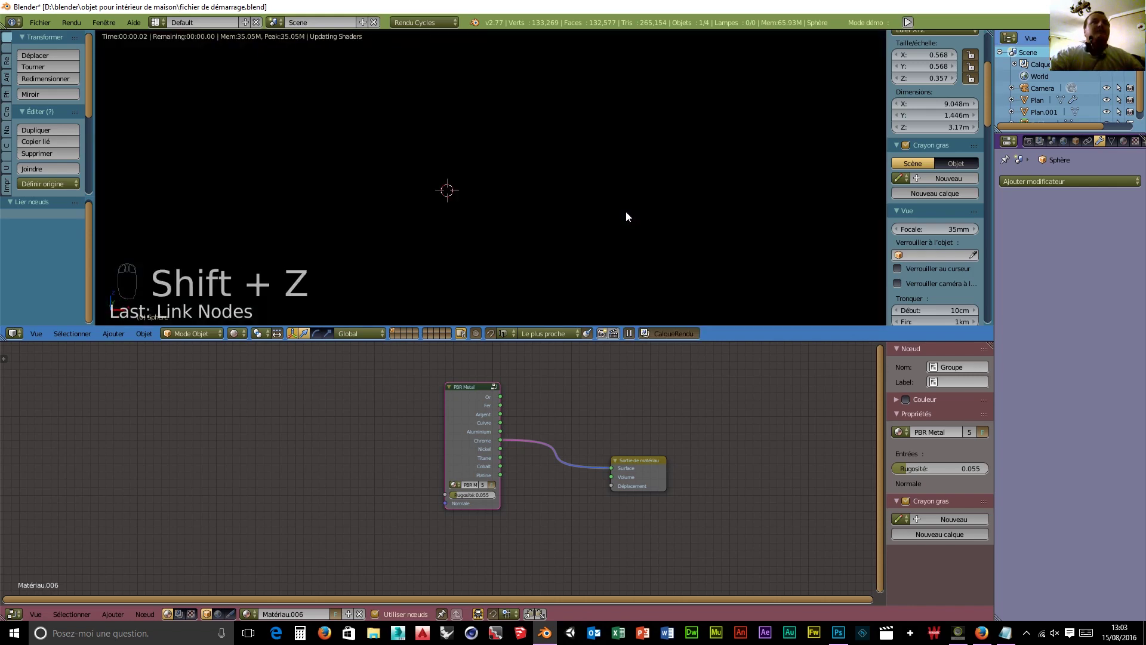
# - Examine the rendered saucepan from several angles, especially the chrome handle and where it joins the pan
pyautogui.scroll(6, 506, 260)
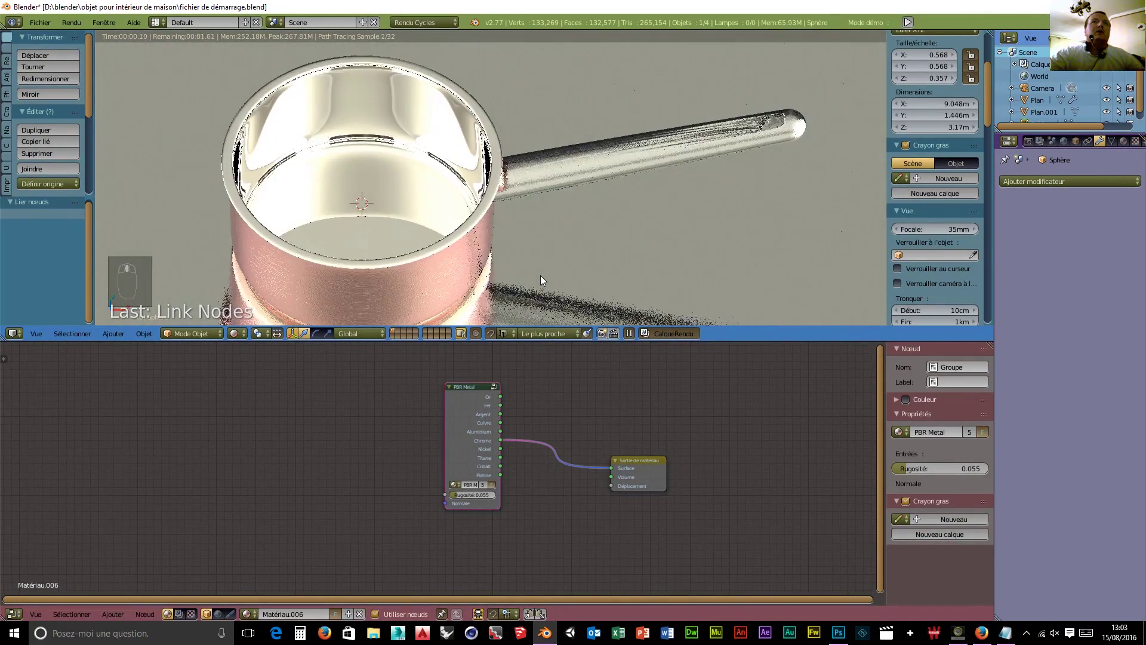
pyautogui.scroll(4, 637, 215)
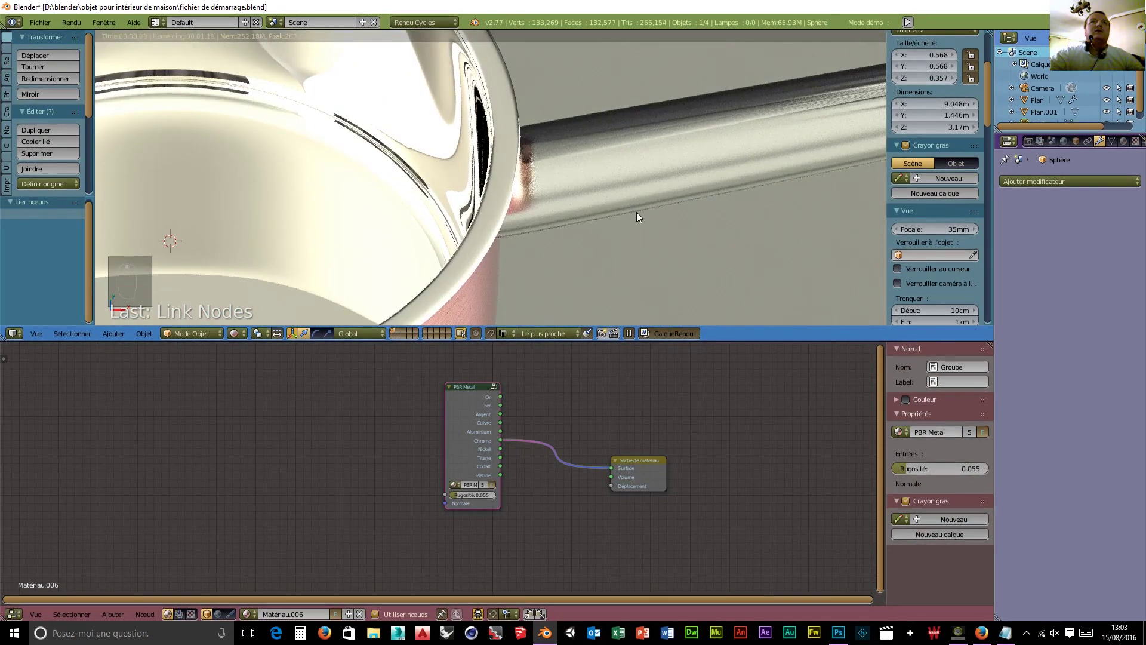
pyautogui.scroll(-4, 636, 212)
pyautogui.moveTo(800, 142); pyautogui.dragTo(743, 138, button='middle')
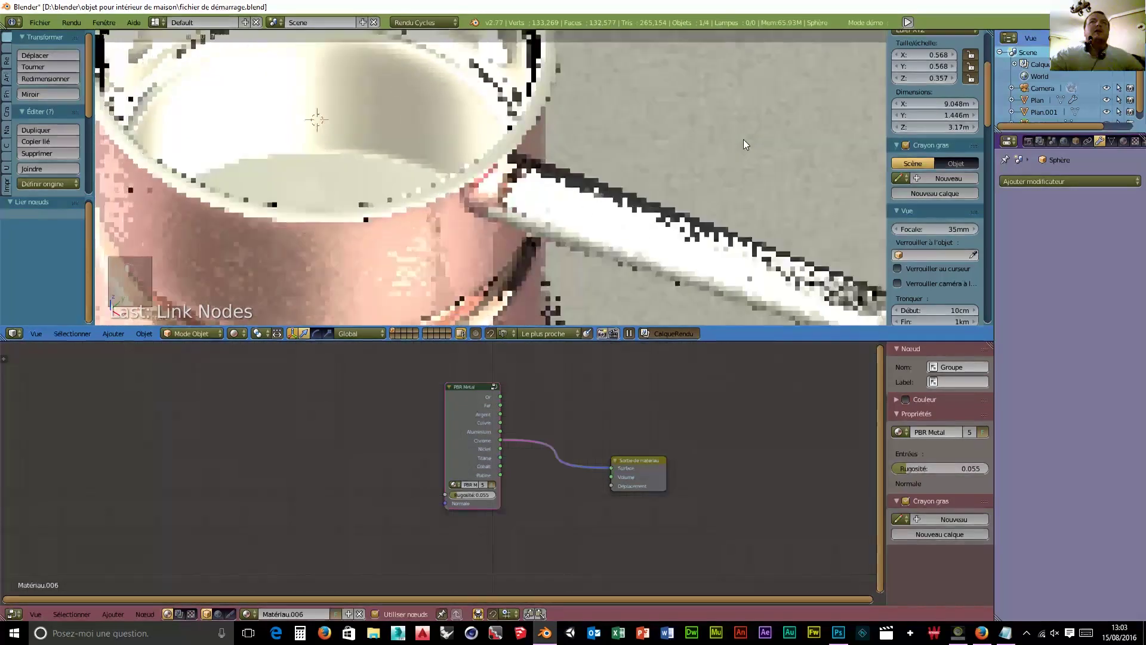
pyautogui.moveTo(808, 193); pyautogui.dragTo(736, 166, button='middle')
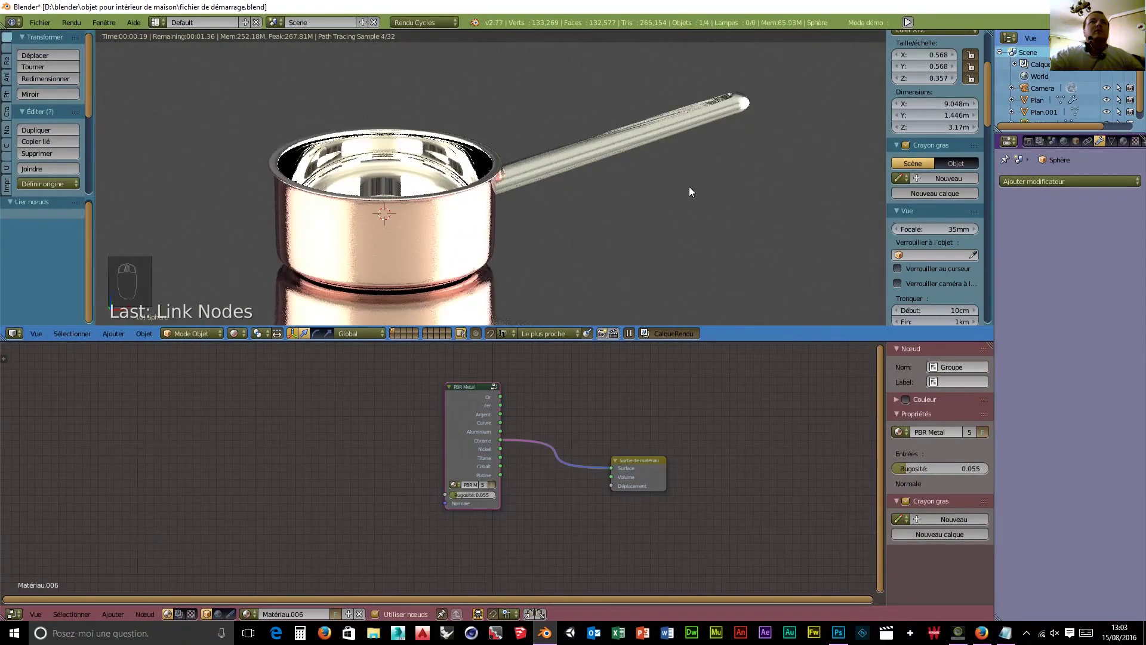
pyautogui.moveTo(621, 183); pyautogui.dragTo(604, 171, button='middle')
pyautogui.scroll(6, 504, 234)
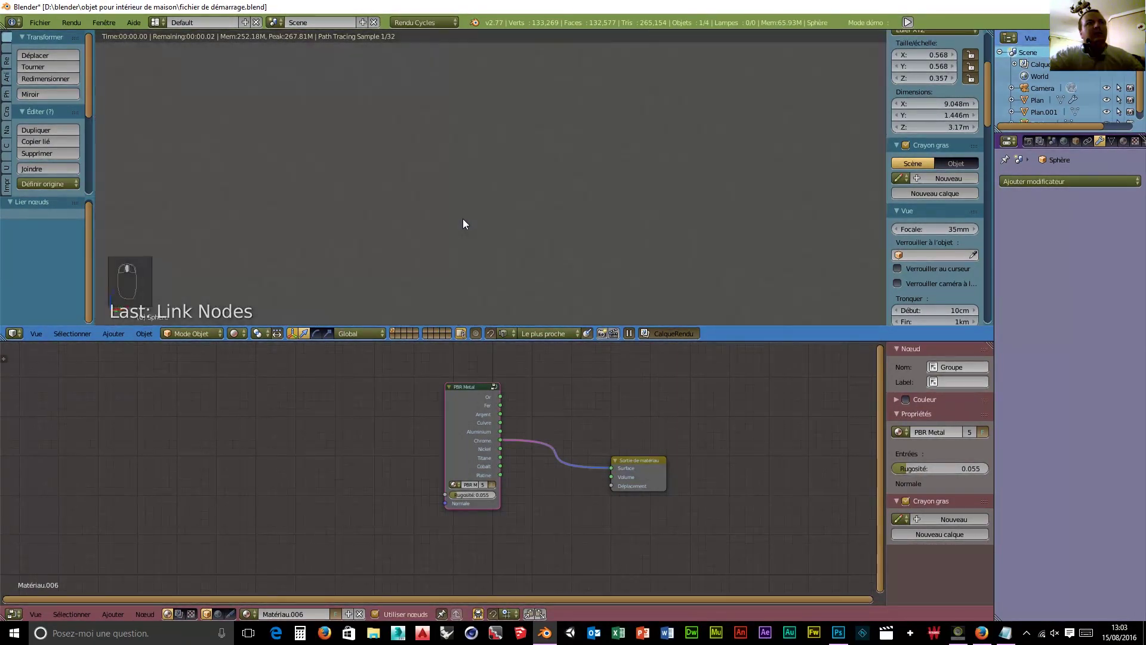
# - Inspect the handle's attachment to the pan up close and the whole rendered saucepan from farther away
pyautogui.moveTo(463, 218); pyautogui.dragTo(437, 249, button='middle')
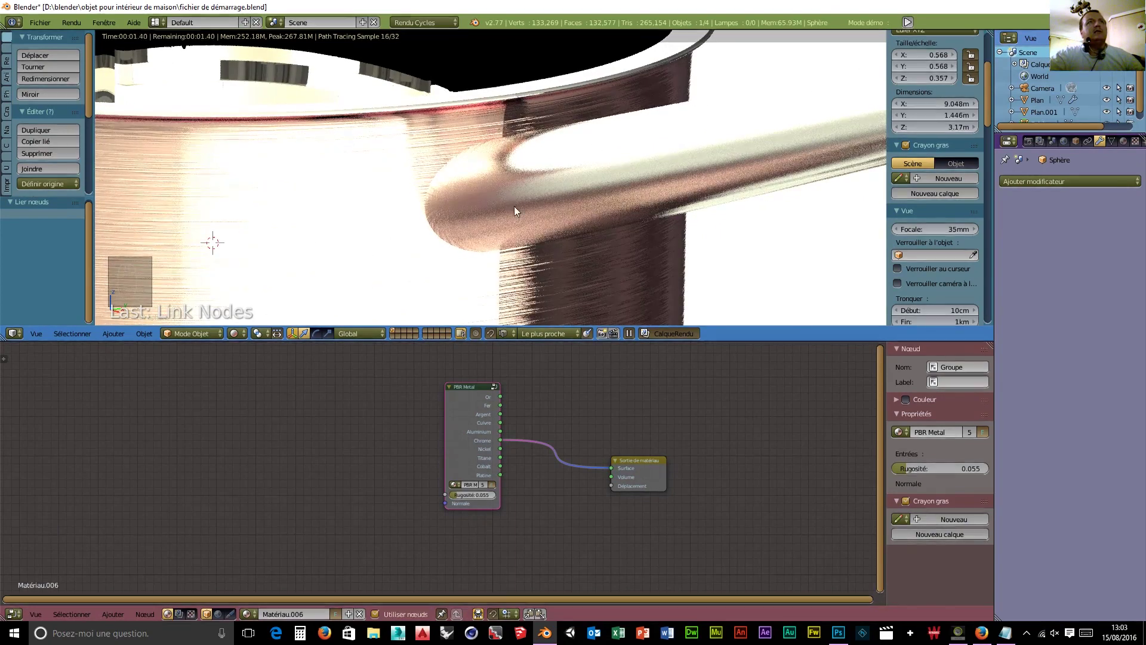
pyautogui.scroll(-3, 514, 206)
pyautogui.moveTo(520, 216); pyautogui.dragTo(504, 197, button='middle')
pyautogui.scroll(-2, 503, 193)
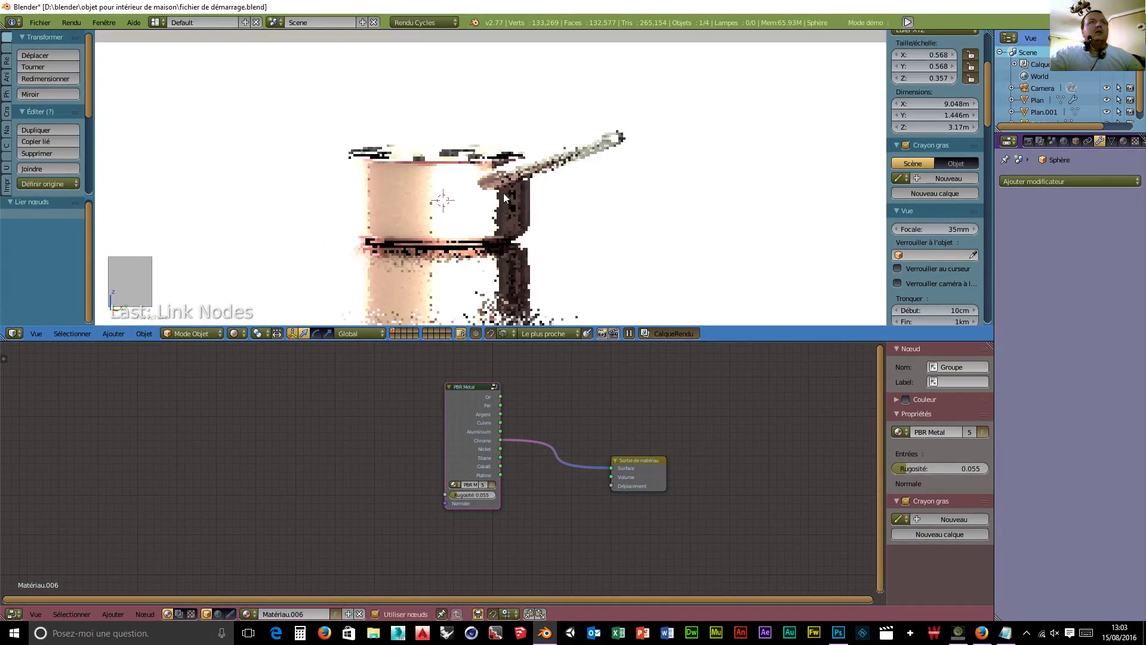
pyautogui.scroll(6, 495, 215)
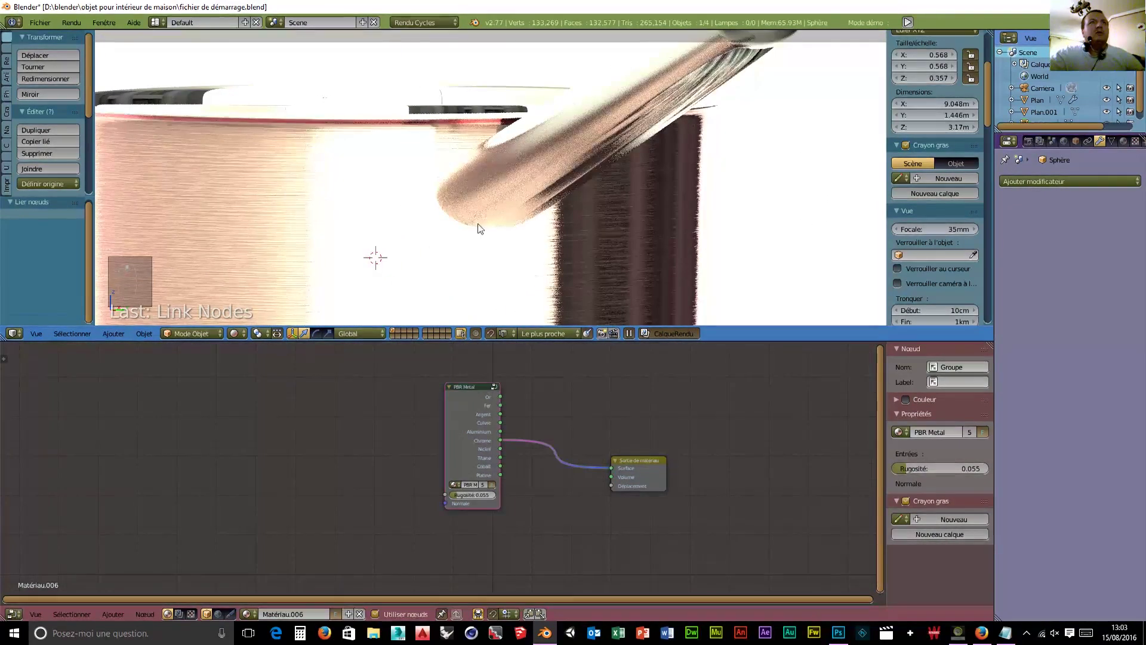
pyautogui.moveTo(471, 211); pyautogui.dragTo(637, 271, button='middle')
pyautogui.scroll(-8, 573, 235)
pyautogui.moveTo(566, 167); pyautogui.dragTo(543, 144, button='middle')
pyautogui.scroll(-3, 522, 131)
pyautogui.scroll(-4, 528, 144)
pyautogui.moveTo(535, 202); pyautogui.dragTo(522, 199, button='middle')
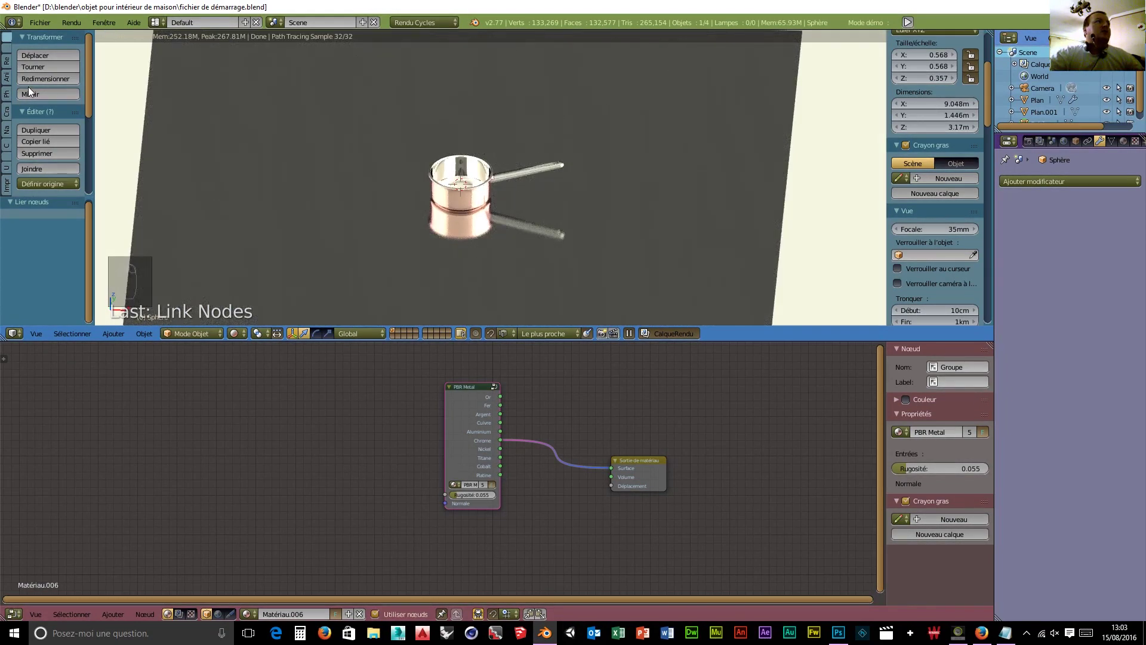
# - Apply smooth shading to the saucepan's handle and check the rendered result
pyautogui.scroll(-4, 59, 112)
pyautogui.click(26, 113)
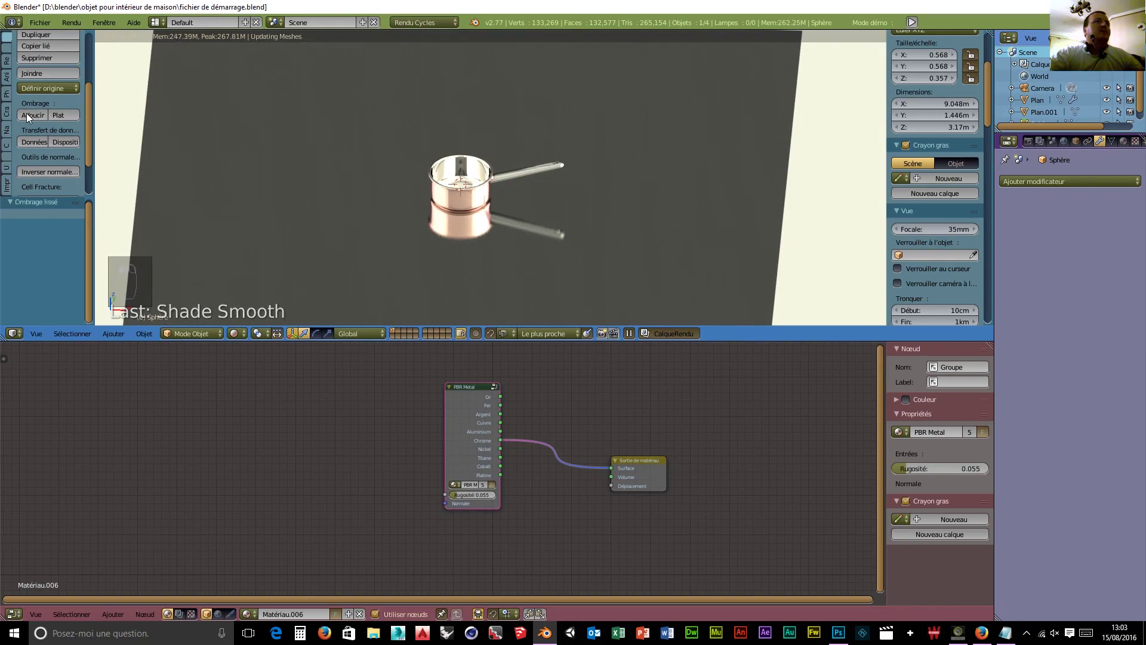
pyautogui.scroll(6, 561, 242)
pyautogui.scroll(-5, 555, 236)
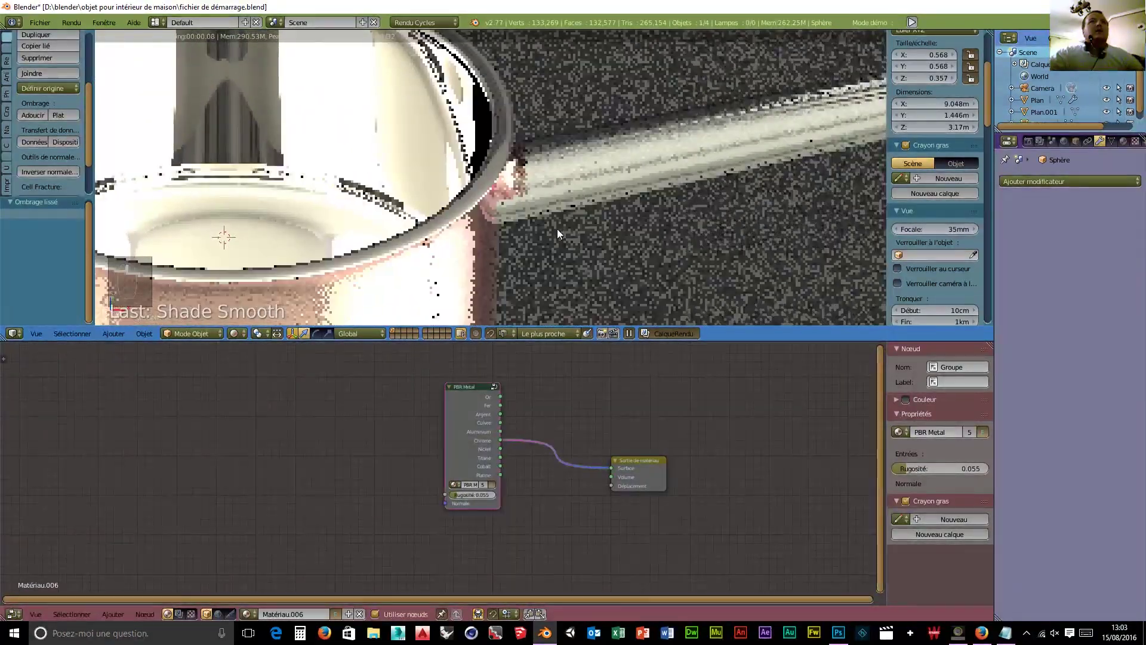
pyautogui.scroll(-5, 453, 228)
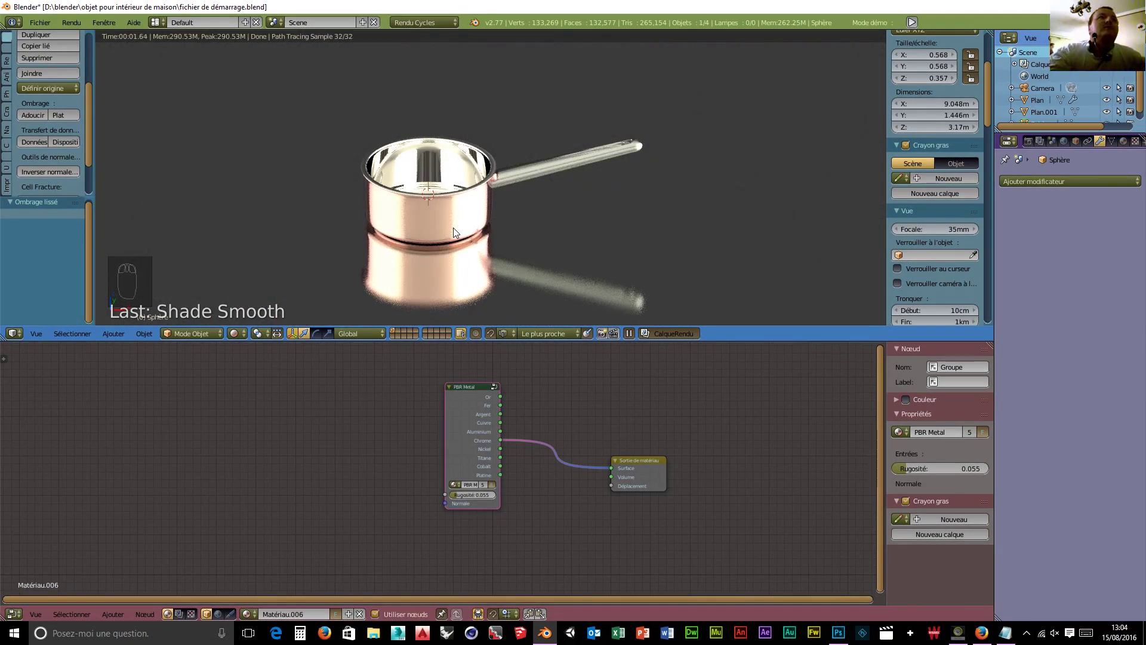
pyautogui.scroll(-1, 484, 230)
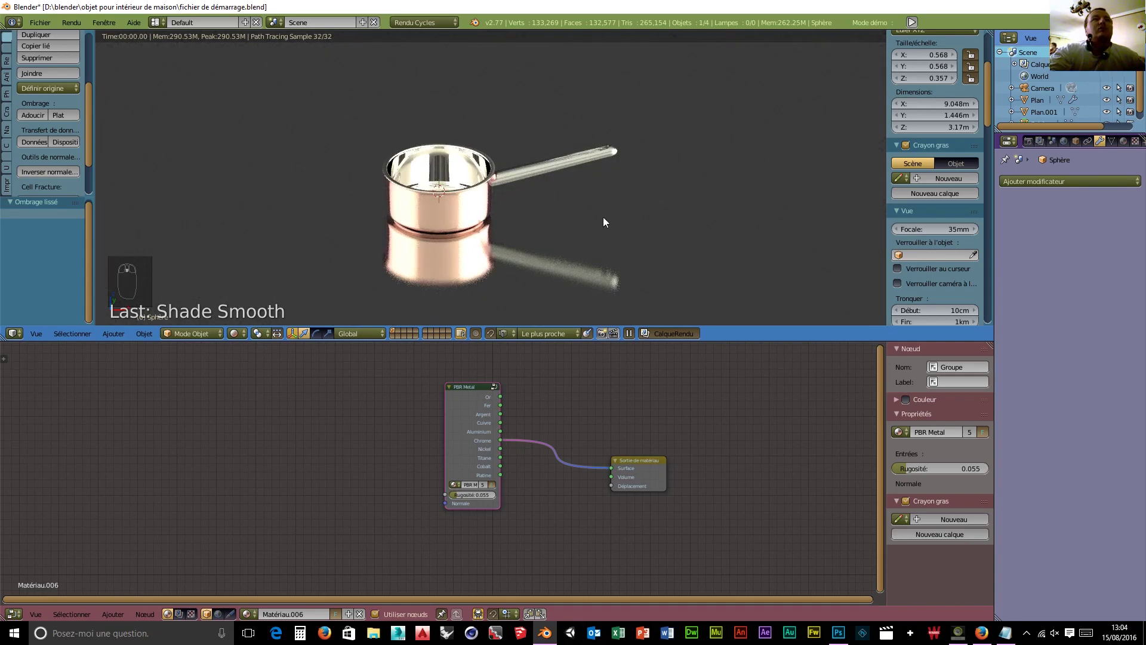
# - Select the pan body and display it in wireframe from the front view
pyautogui.rightClick(456, 192)
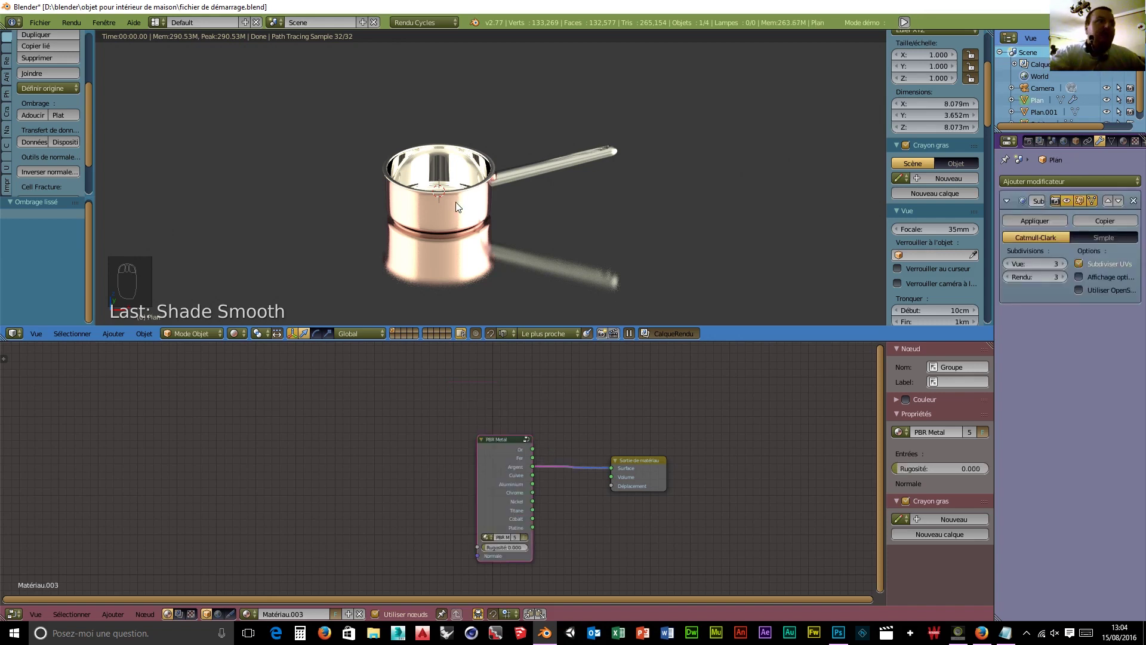
pyautogui.click(242, 334)
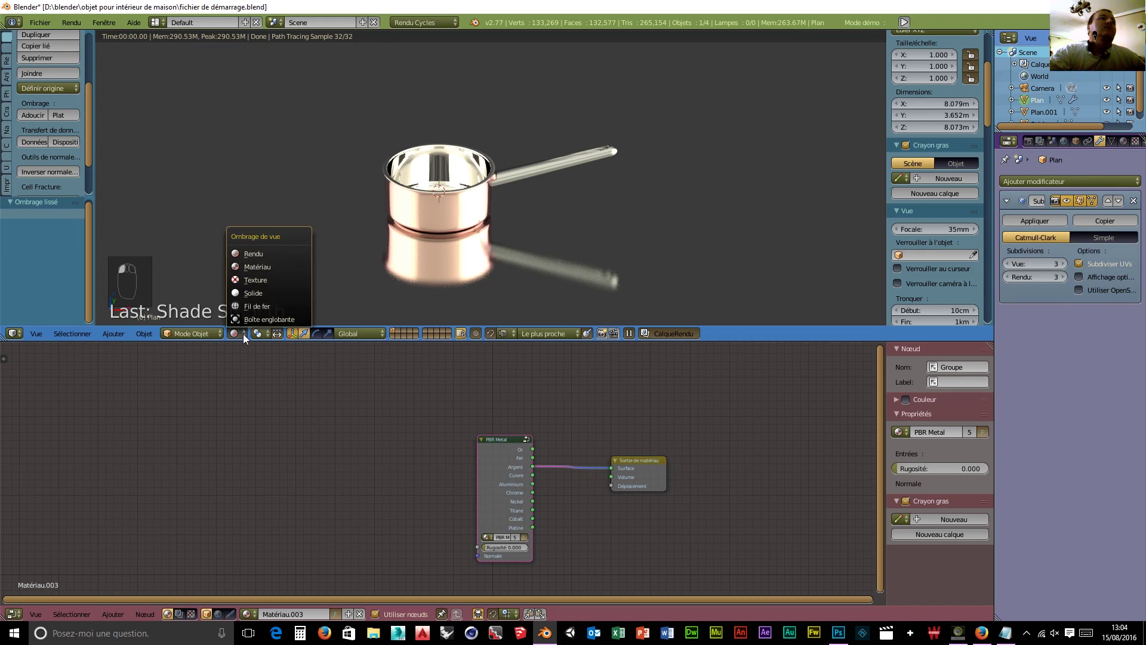
pyautogui.click(239, 301)
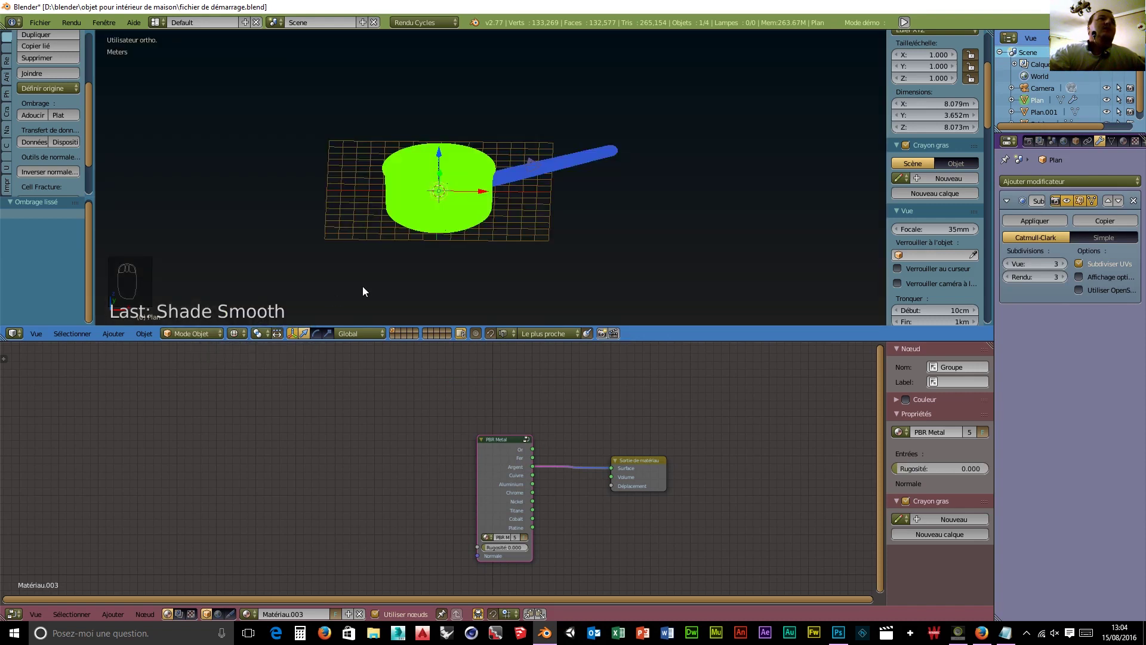
pyautogui.moveTo(407, 272); pyautogui.dragTo(410, 233, button='middle')
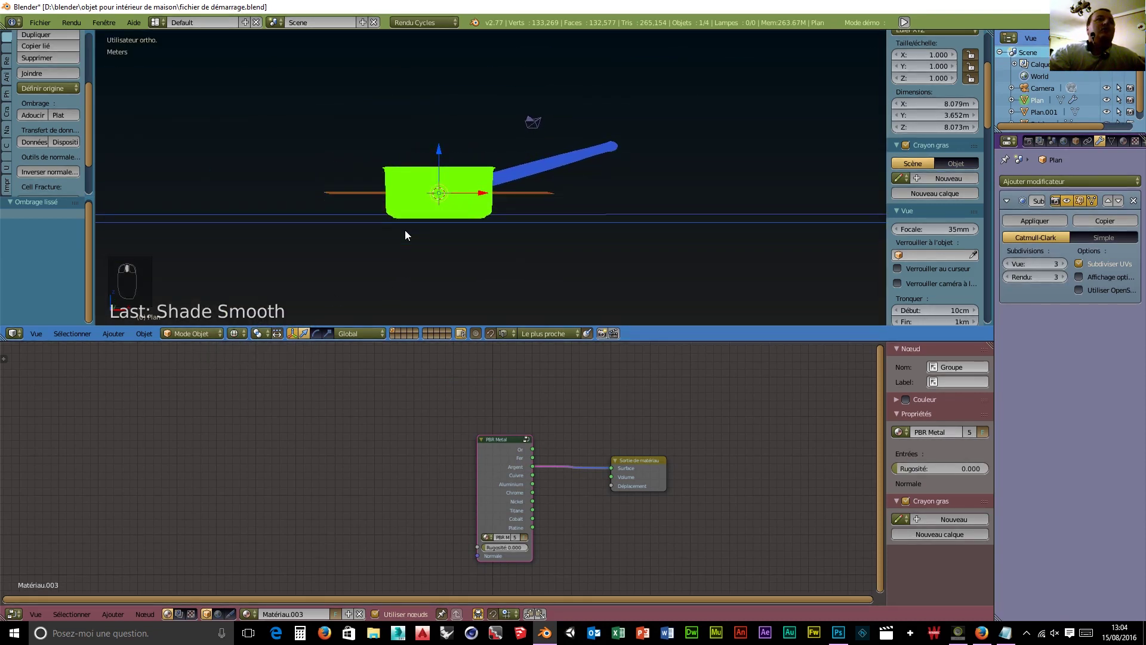
pyautogui.press('KP_1')
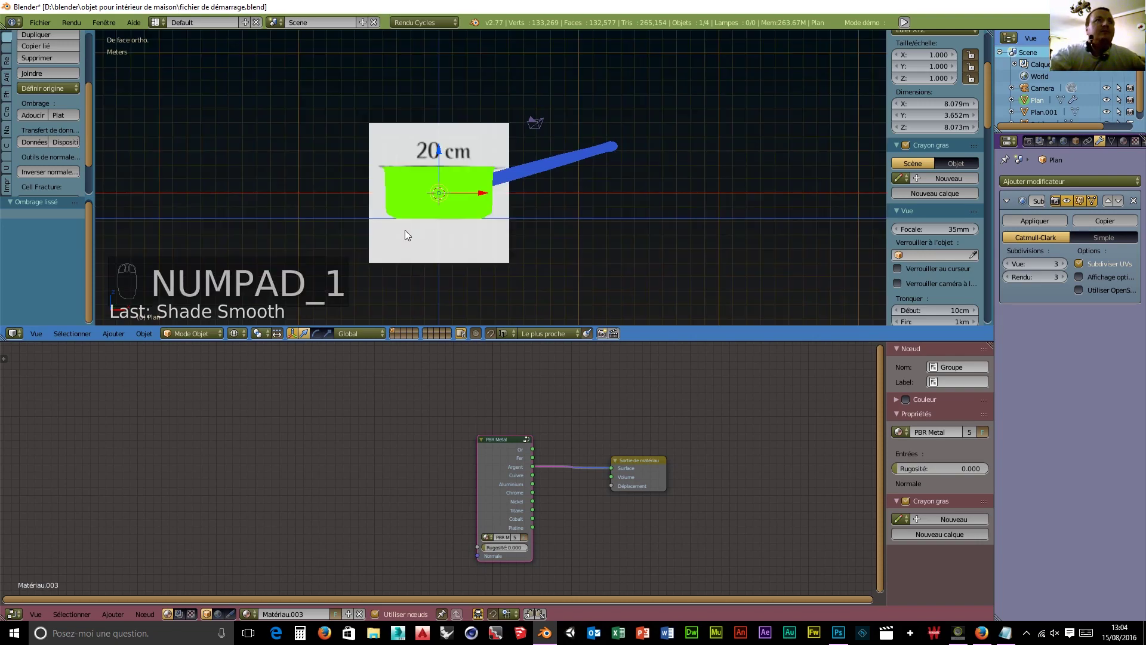
# - Examine the bottom edge of the pan body against the reference image in the front view
pyautogui.scroll(2, 456, 250)
pyautogui.scroll(5, 457, 252)
pyautogui.scroll(6, 437, 262)
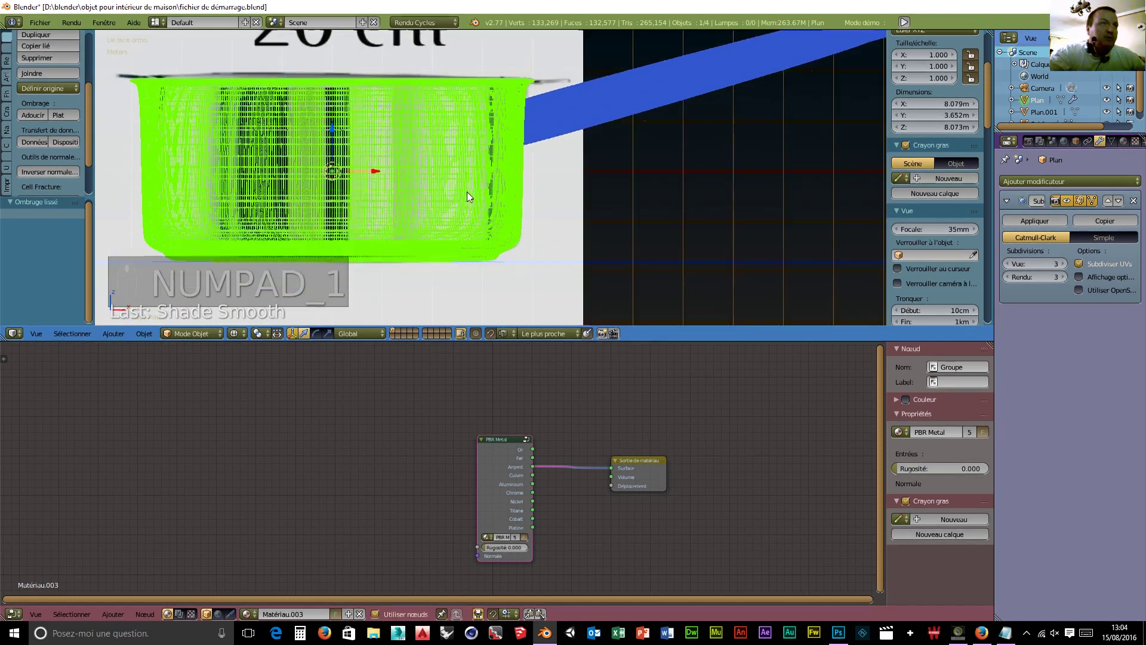
pyautogui.keyDown('shift'); pyautogui.moveTo(431, 218); pyautogui.dragTo(521, 146, button='middle'); pyautogui.keyUp('shift')
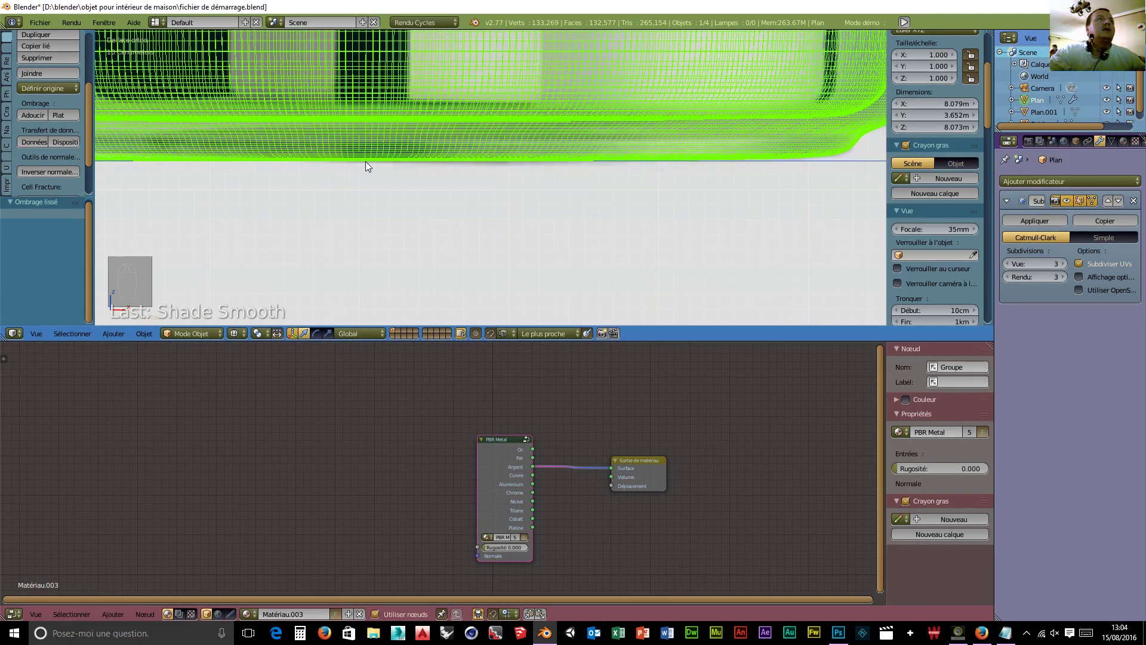
pyautogui.scroll(-10, 365, 161)
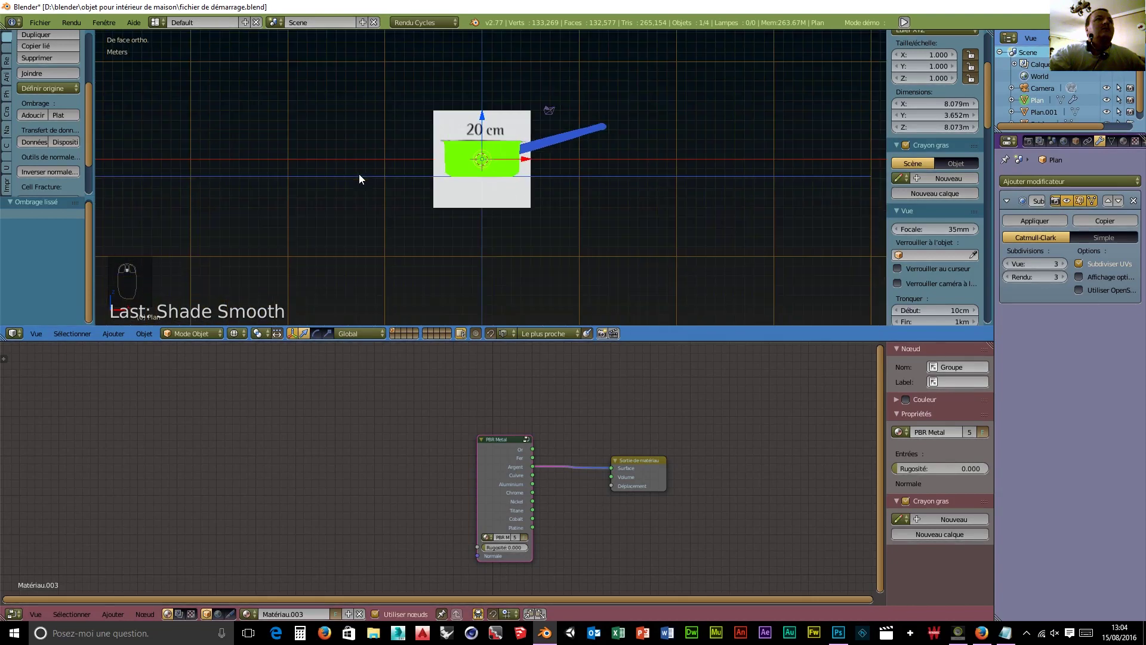
pyautogui.scroll(10, 359, 175)
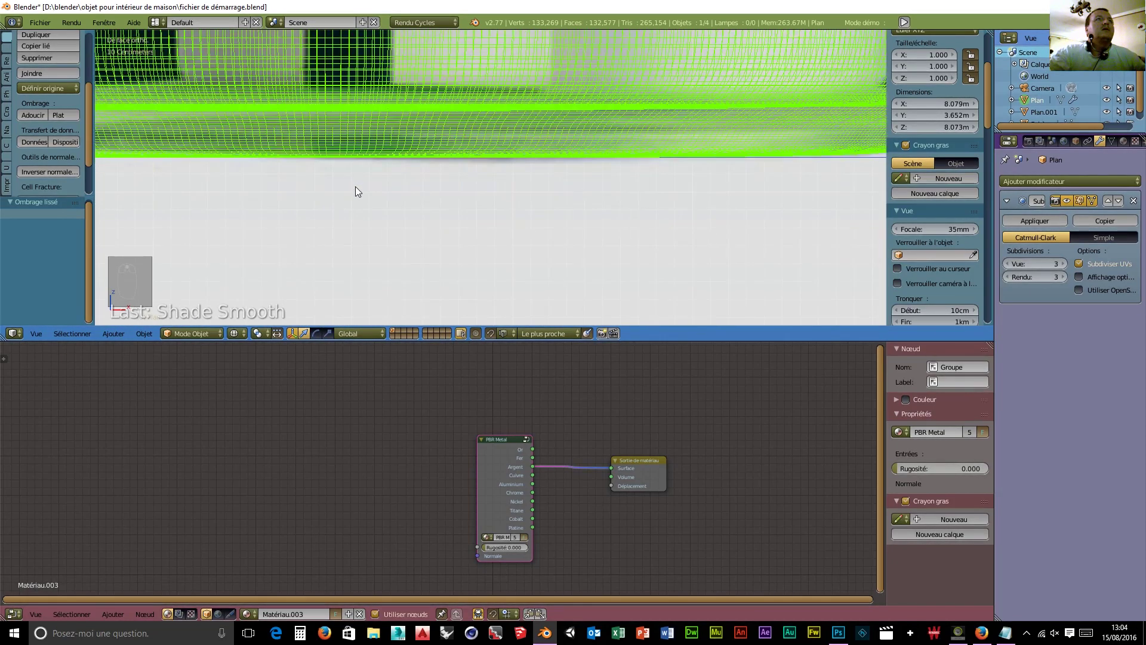
pyautogui.scroll(3, 355, 186)
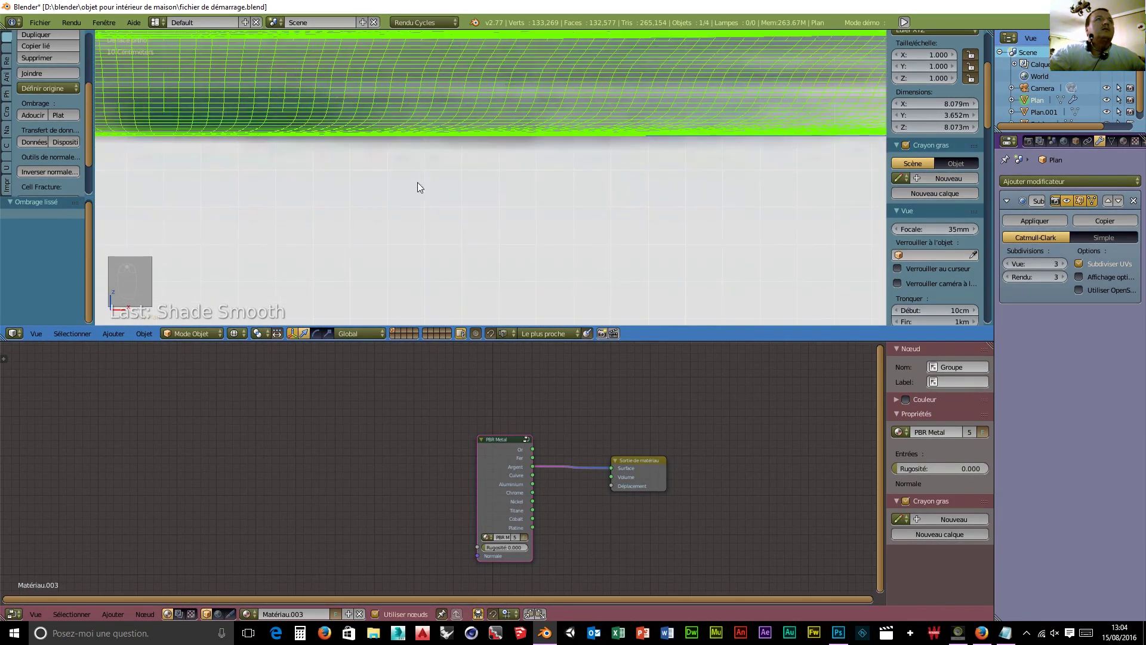
pyautogui.scroll(-8, 511, 203)
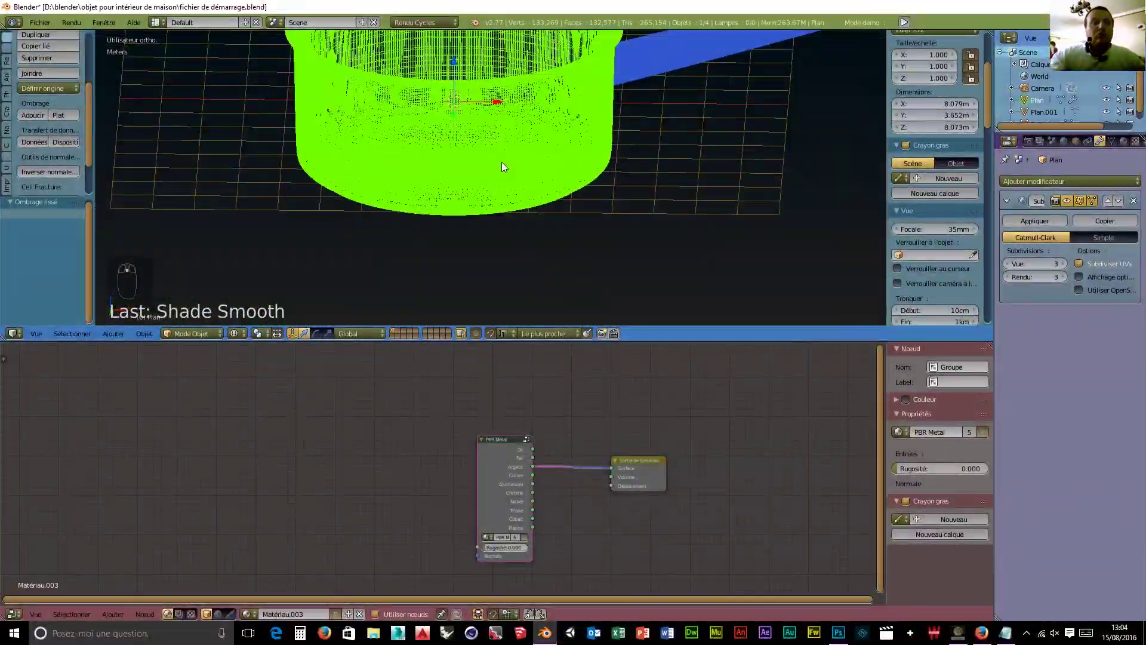
# - Show the saucepan from directly below in solid shading
pyautogui.press('ctrl+KP_1')
pyautogui.press('ctrl+KP_7')
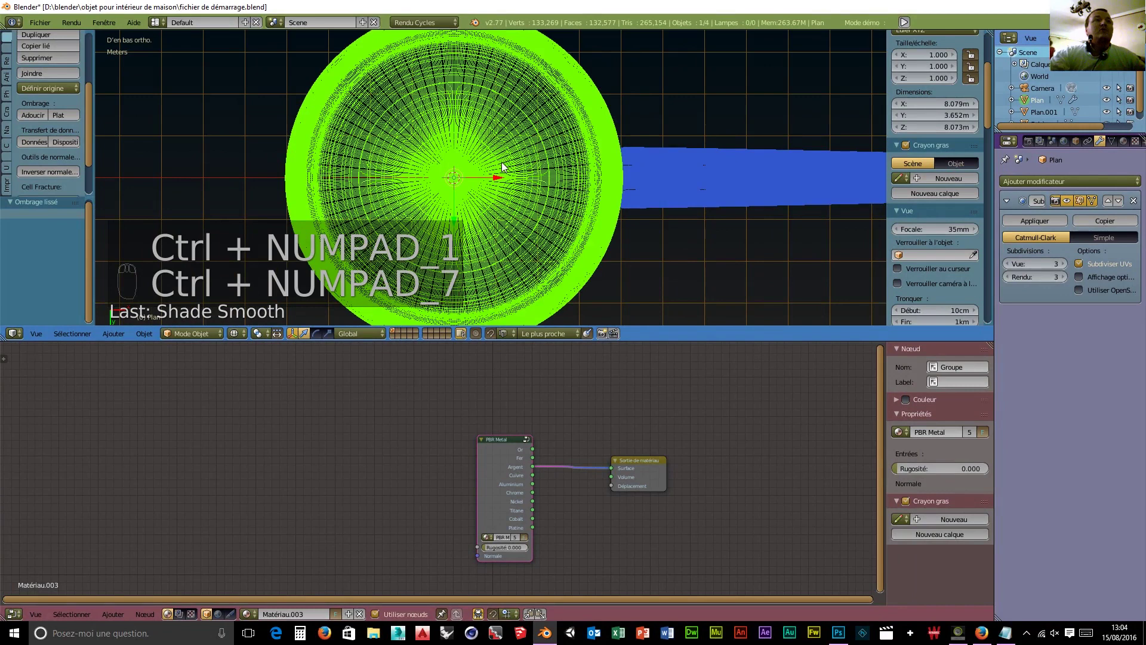
pyautogui.click(235, 333)
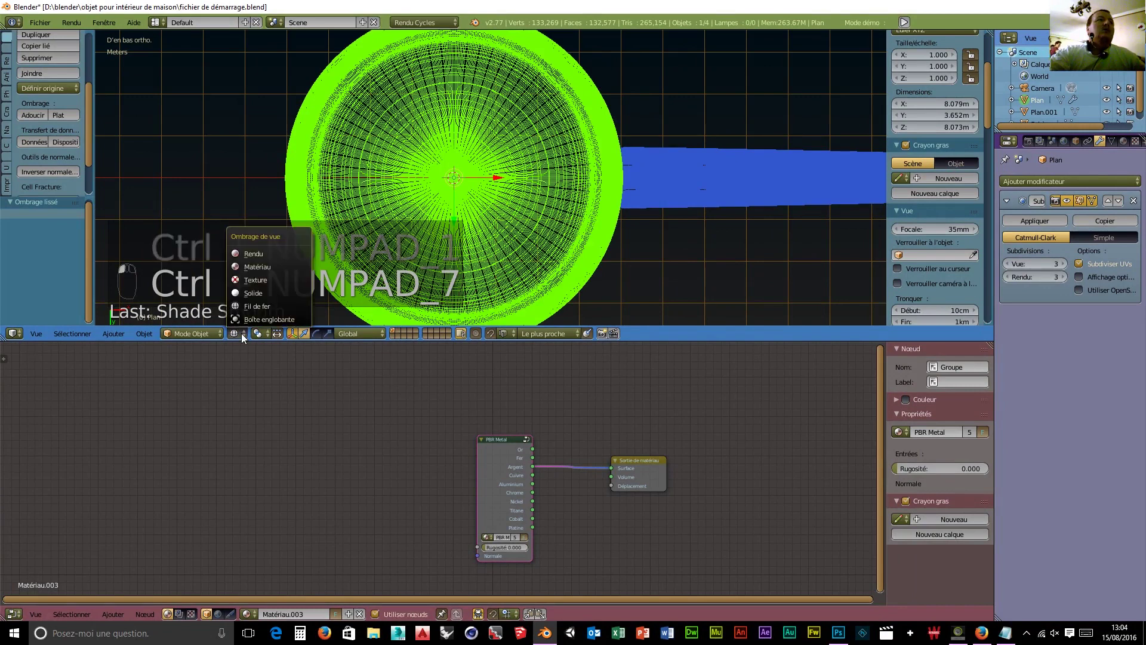
pyautogui.click(278, 293)
# - Hide the large ground plane that covers the underside of the saucepan
pyautogui.scroll(-5, 403, 238)
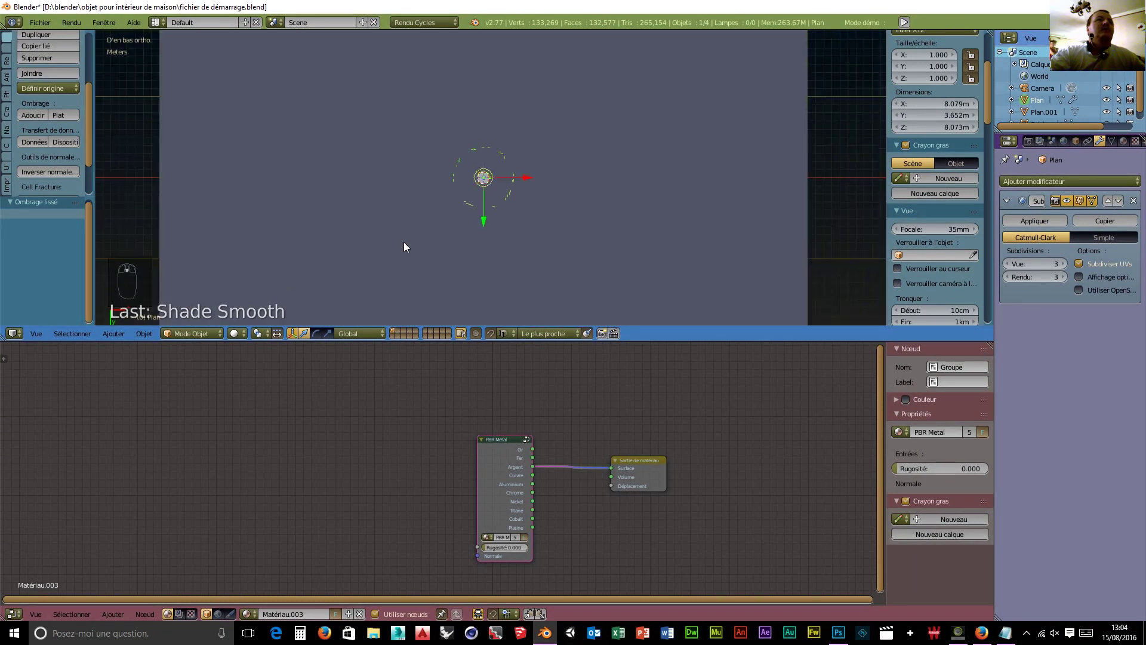
pyautogui.scroll(6, 404, 244)
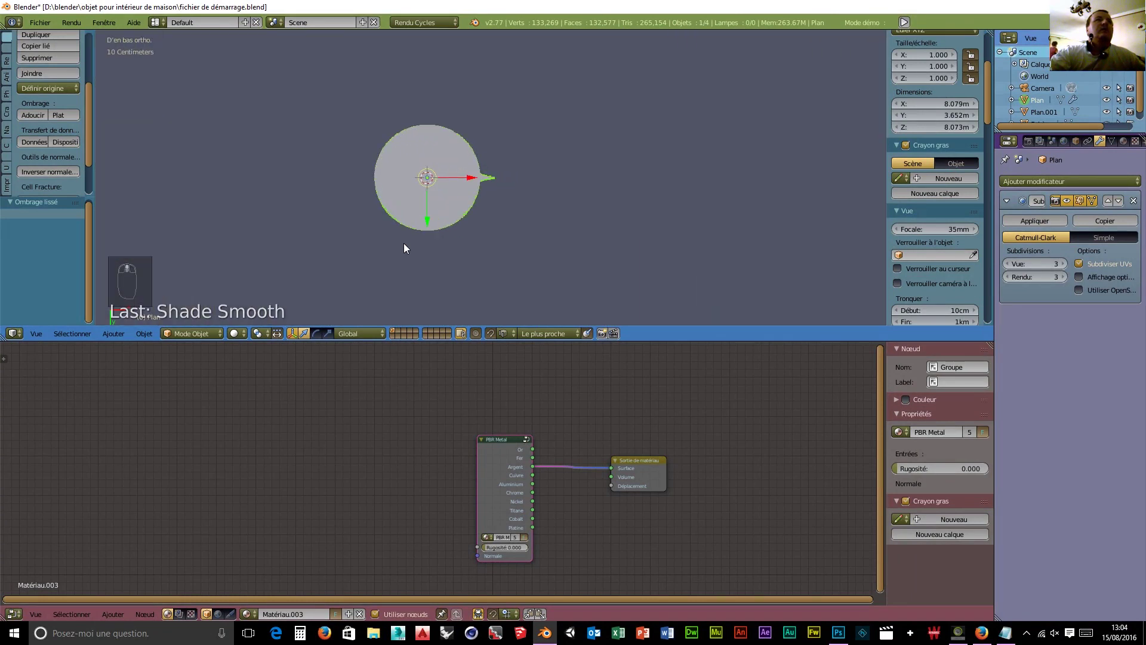
pyautogui.scroll(-6, 402, 247)
pyautogui.scroll(-2, 400, 248)
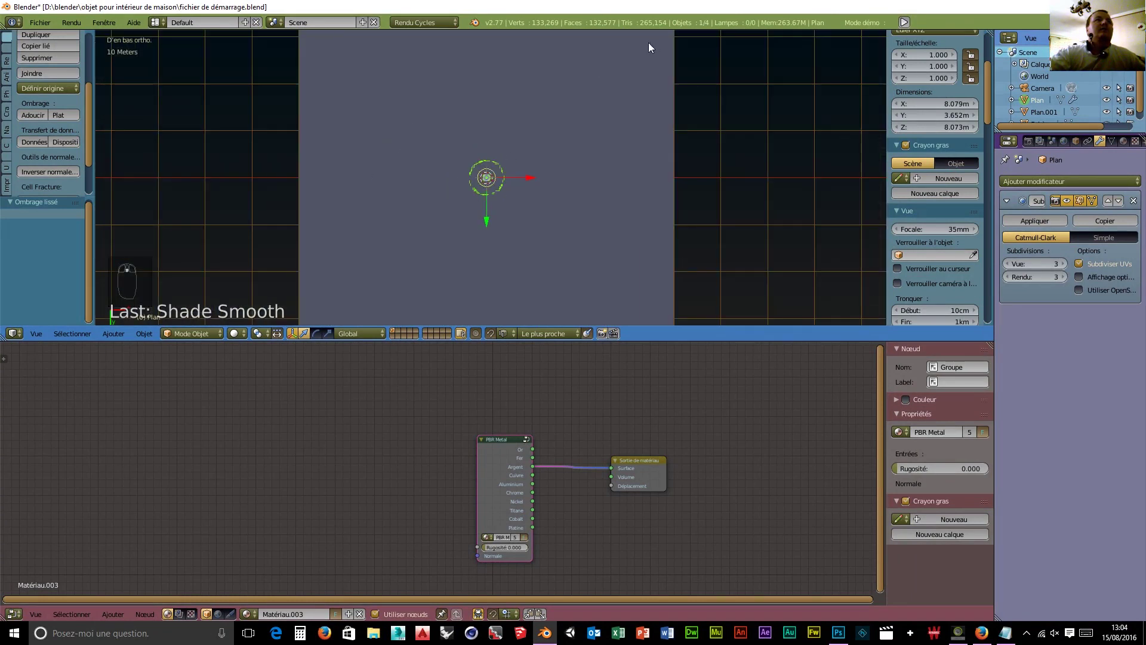
pyautogui.rightClick(625, 67)
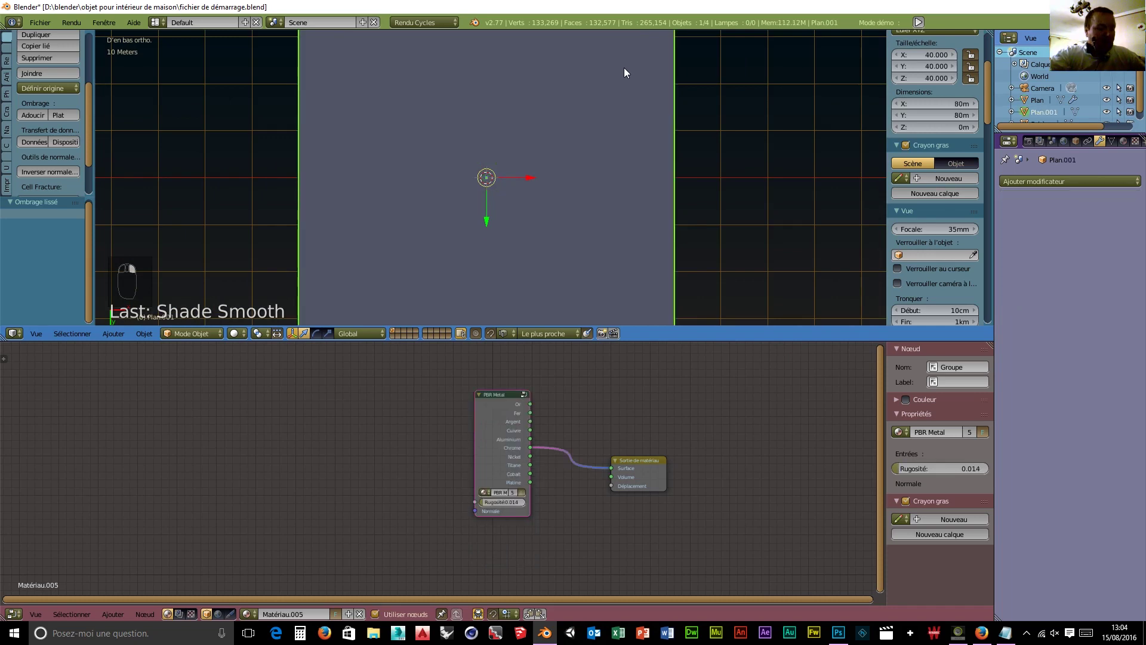
pyautogui.press('h')
pyautogui.scroll(8, 486, 228)
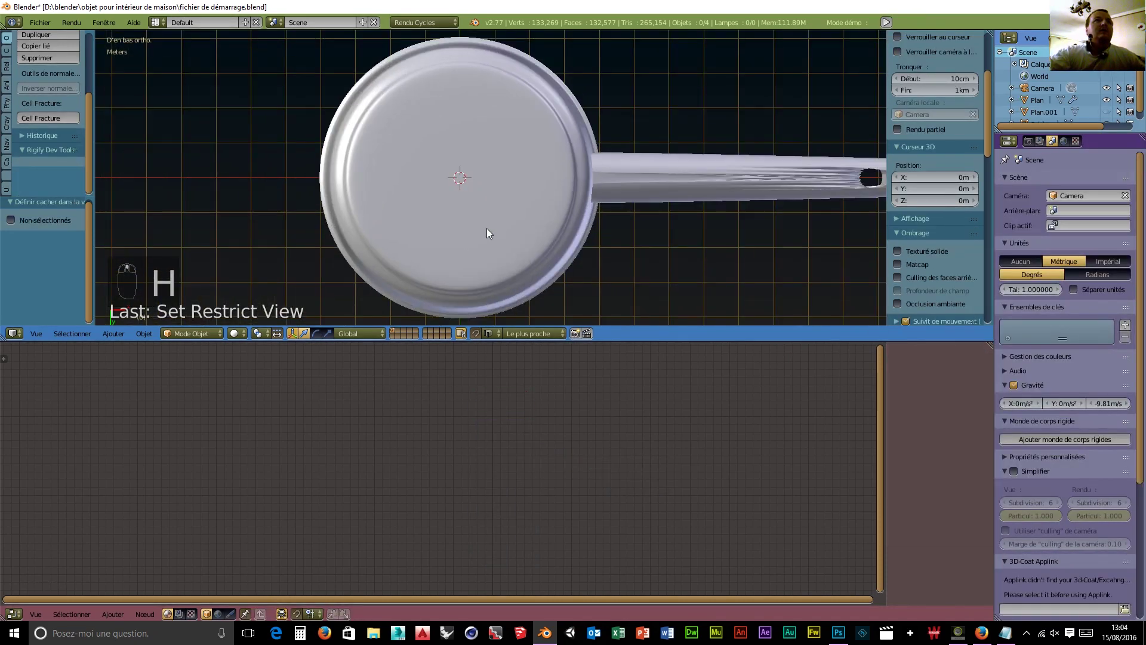
pyautogui.scroll(1, 486, 228)
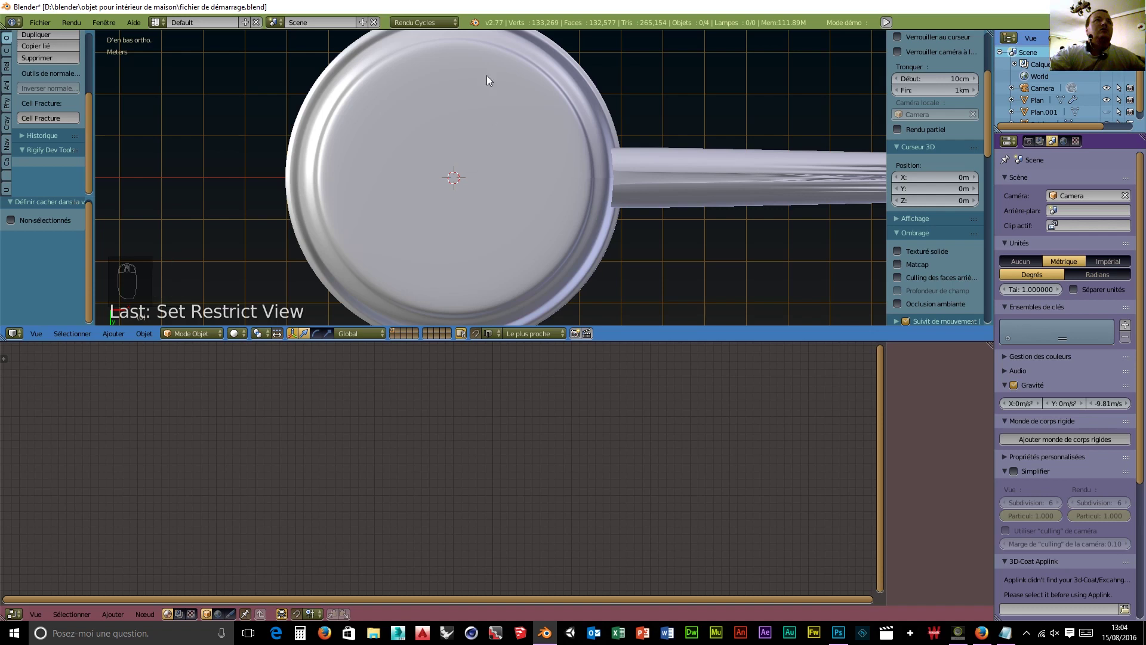
# - Enter Edit Mode on the pan body and circle-select the central disc of faces on its base
pyautogui.click(196, 334)
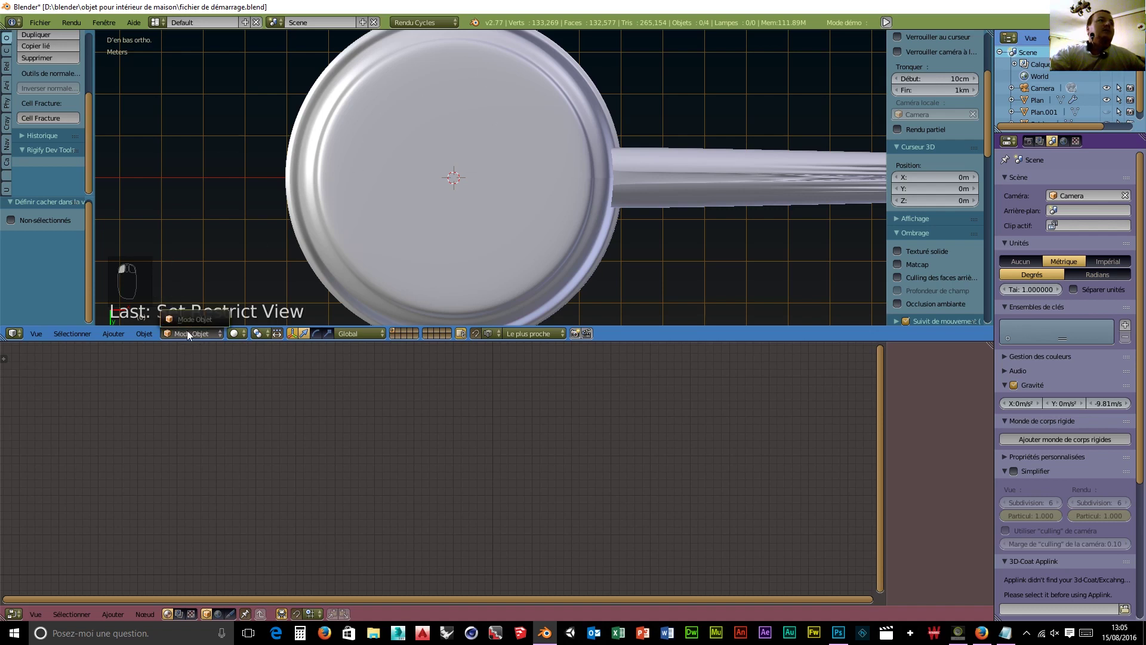
pyautogui.rightClick(373, 224)
pyautogui.click(207, 328)
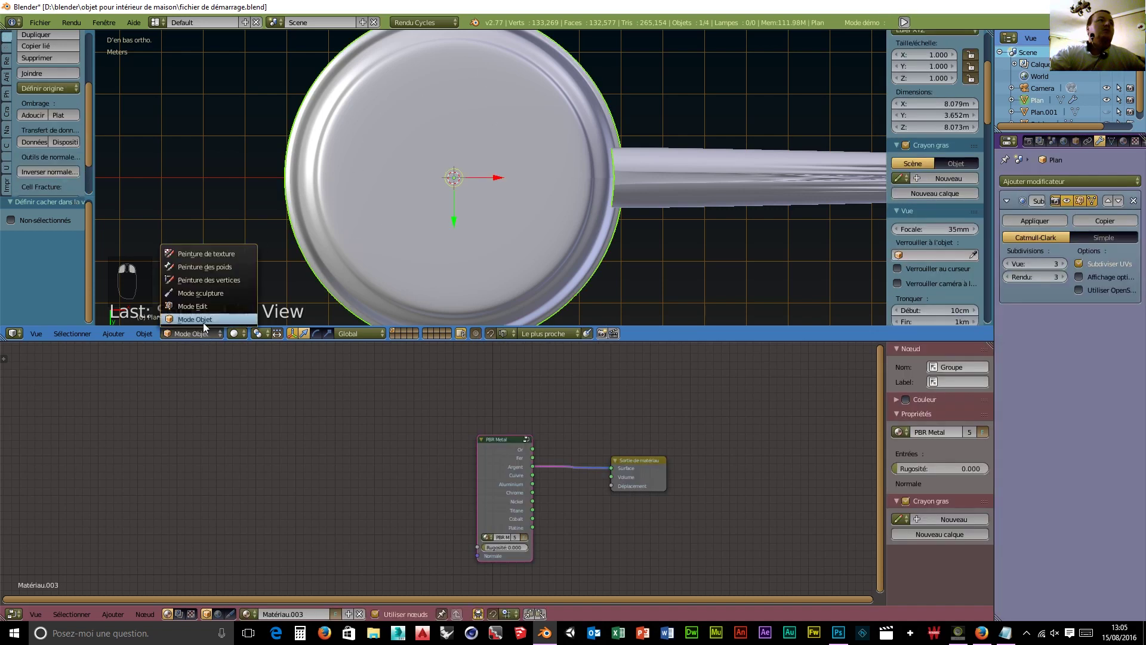
pyautogui.click(194, 312)
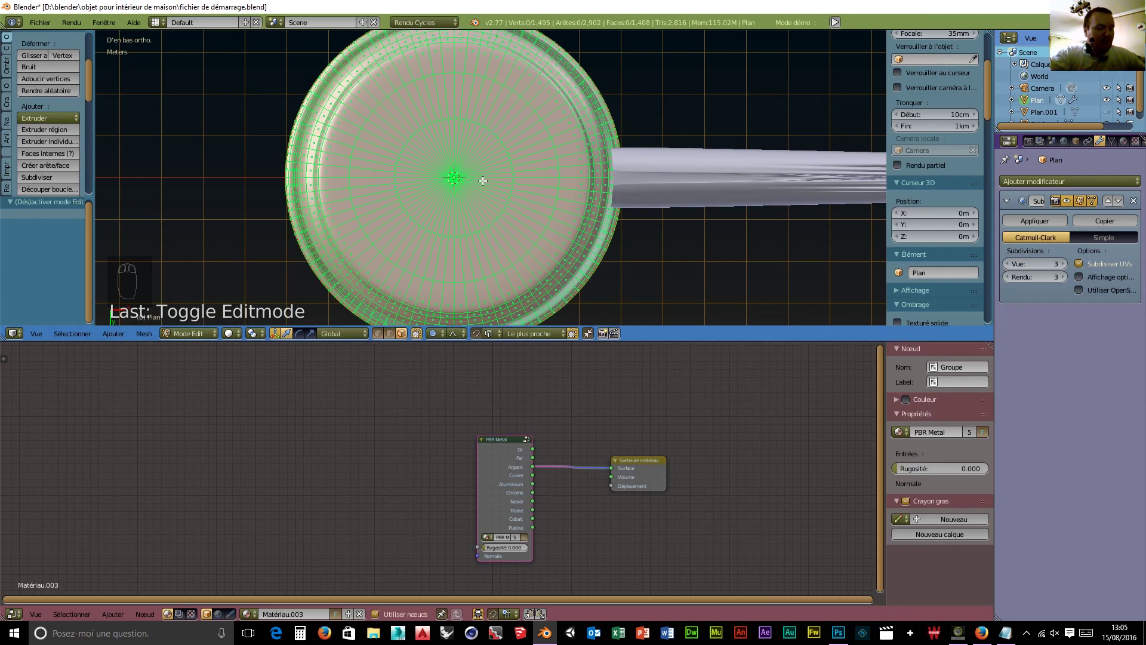
pyautogui.press('c')
pyautogui.moveTo(506, 181)
pyautogui.mouseDown()
pyautogui.moveTo(556, 179)
pyautogui.moveTo(412, 131)
pyautogui.moveTo(478, 250)
pyautogui.moveTo(523, 197)
pyautogui.mouseUp()
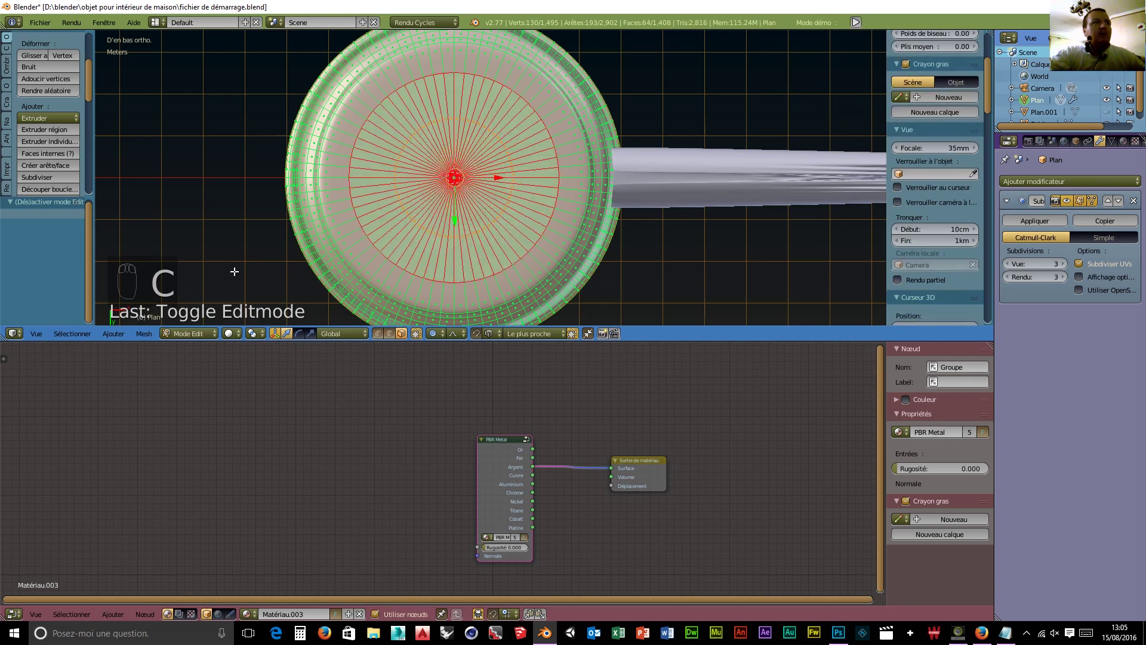
# - Snap the 3D cursor to the selected faces at the centre of the pan's base
pyautogui.click(143, 334)
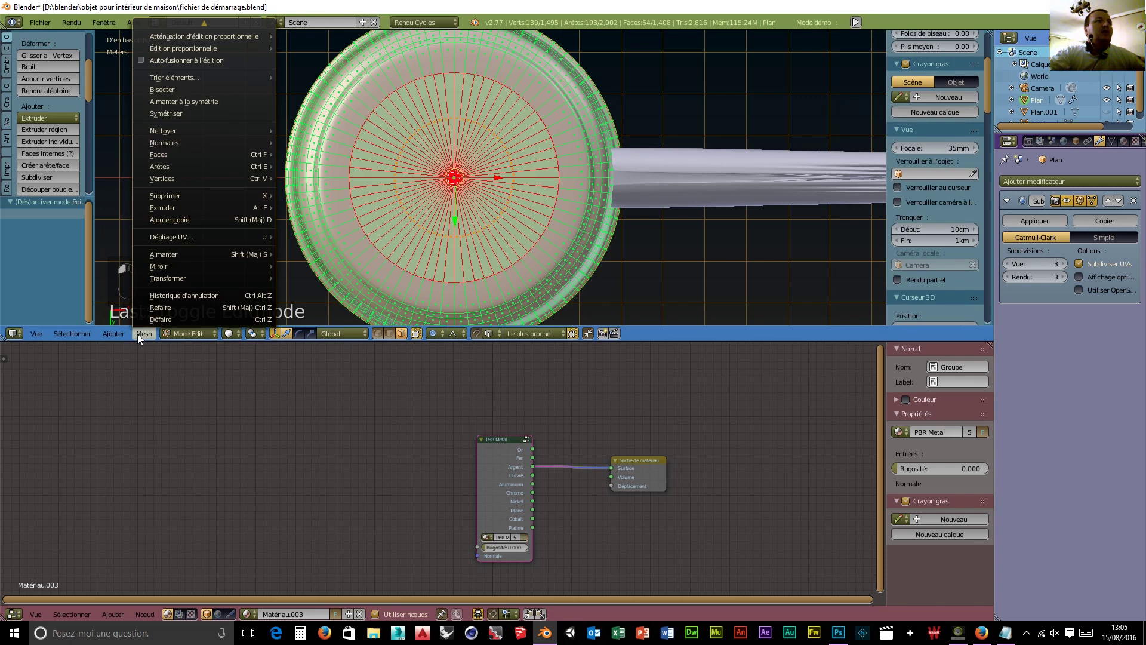
pyautogui.moveTo(162, 277)
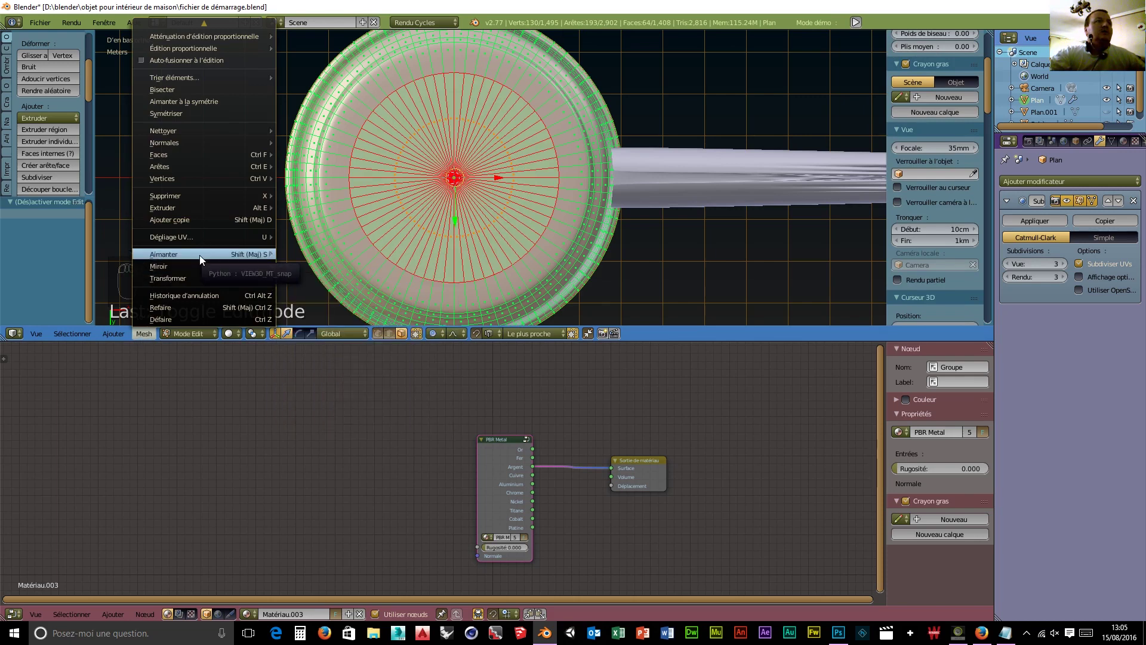
pyautogui.moveTo(199, 255)
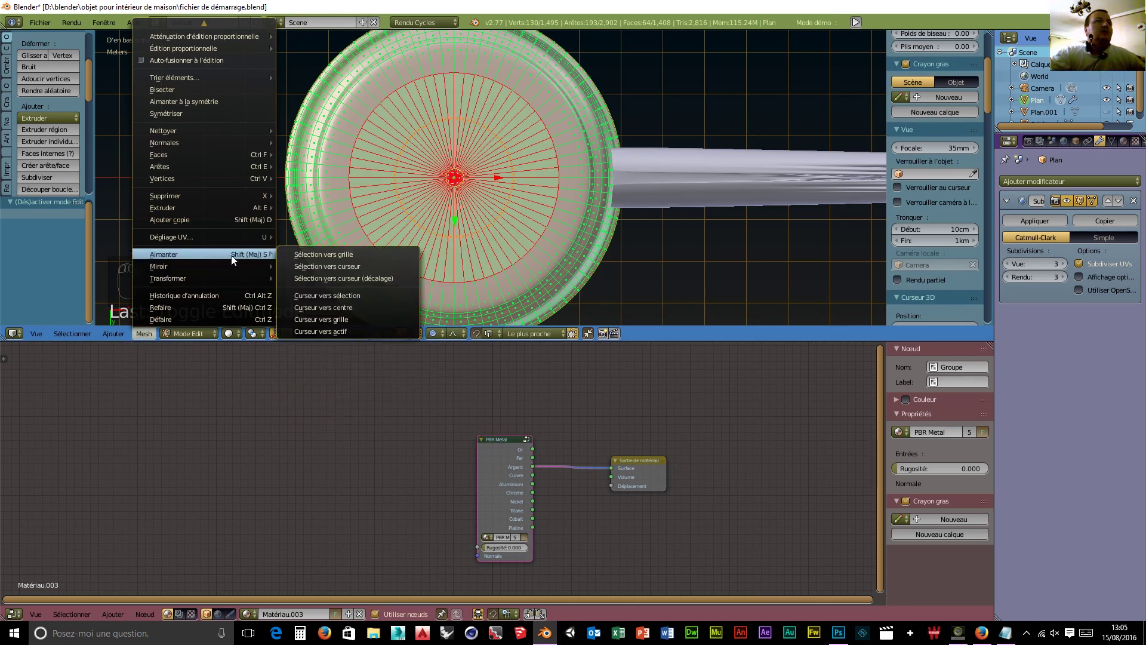
pyautogui.click(371, 297)
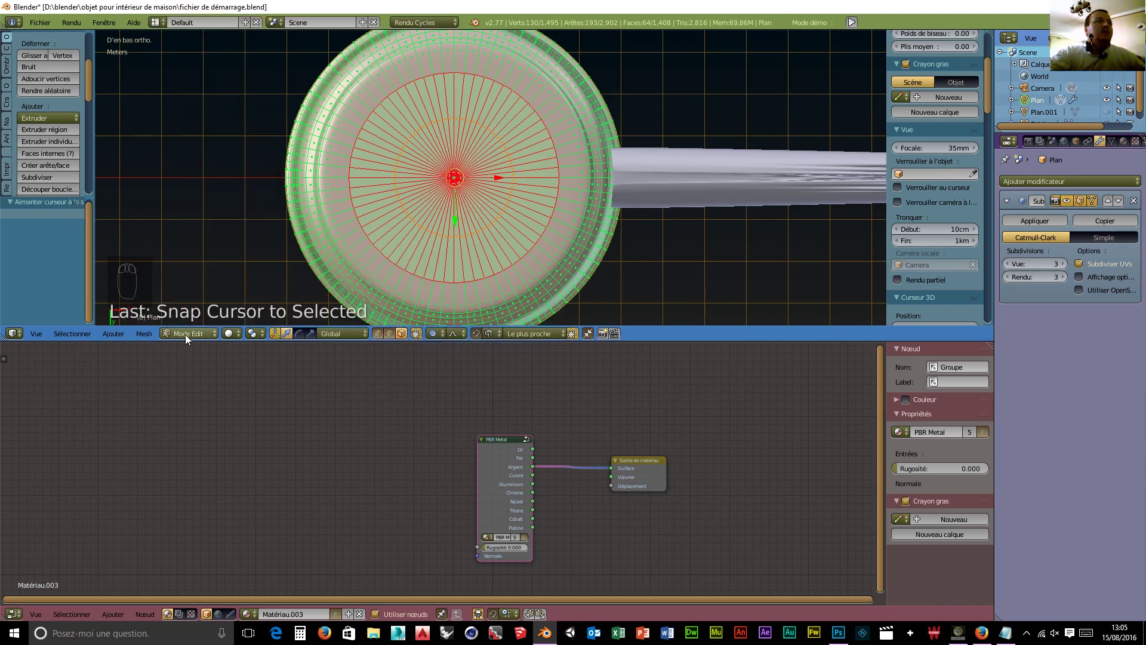
pyautogui.scroll(-5, 233, 301)
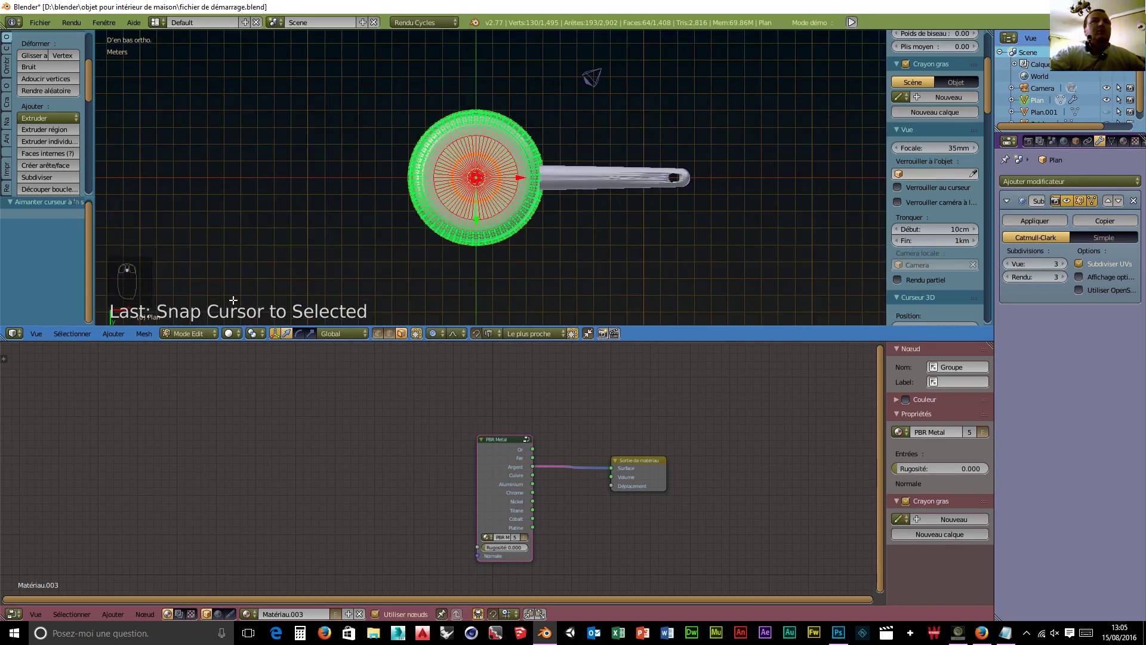
pyautogui.scroll(10, 234, 301)
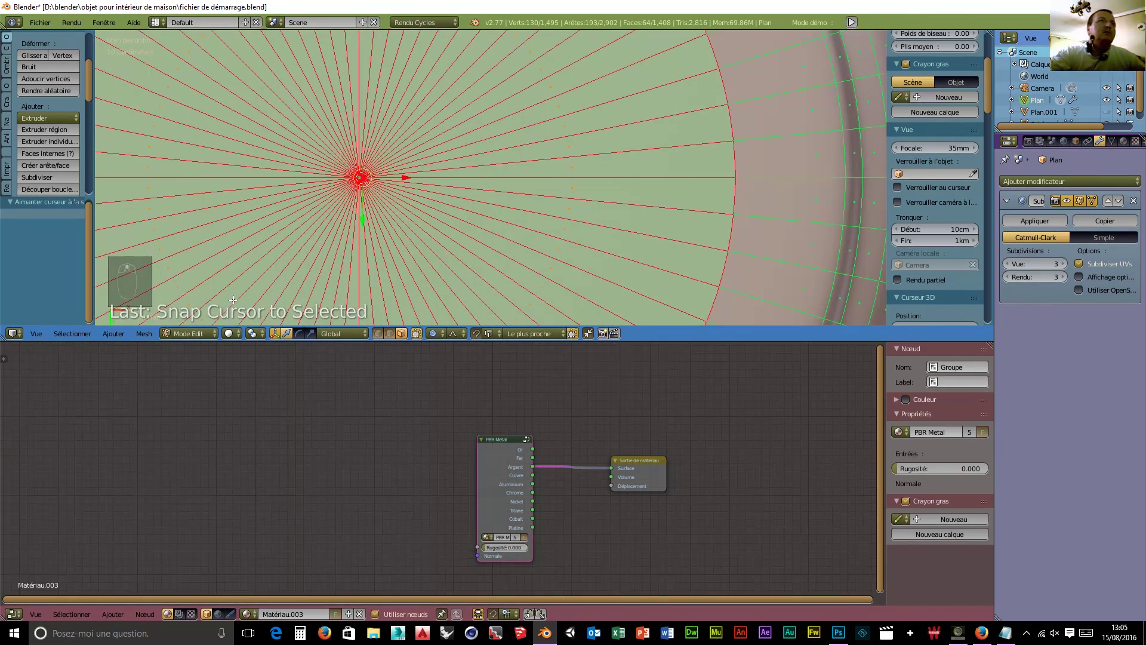
pyautogui.scroll(5, 233, 300)
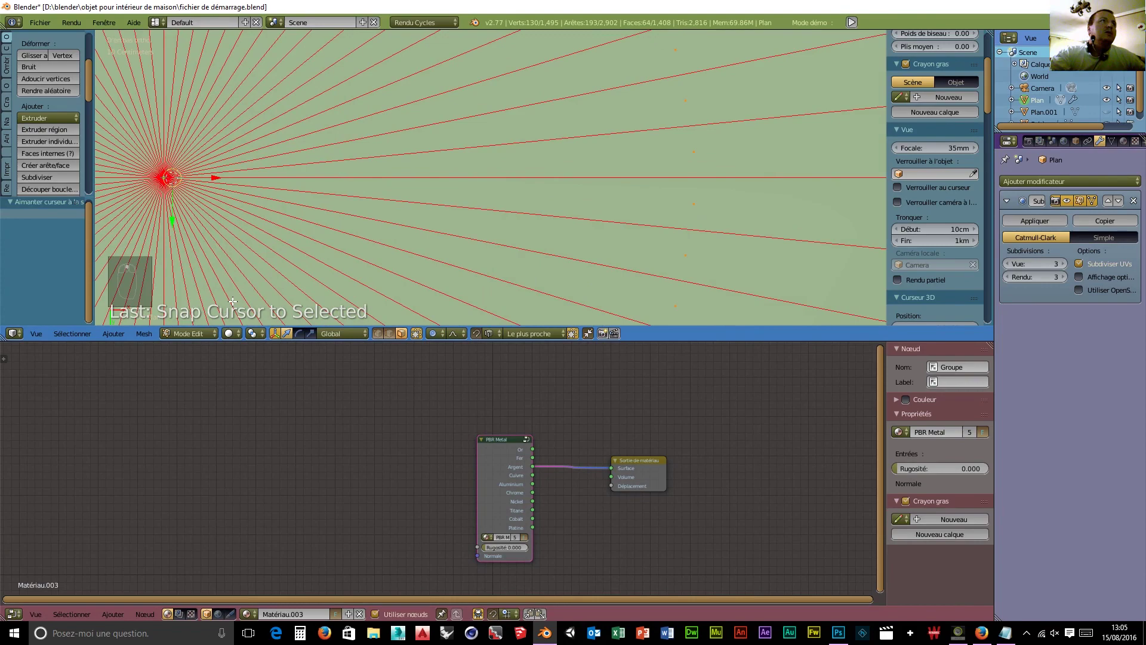
pyautogui.scroll(-10, 234, 300)
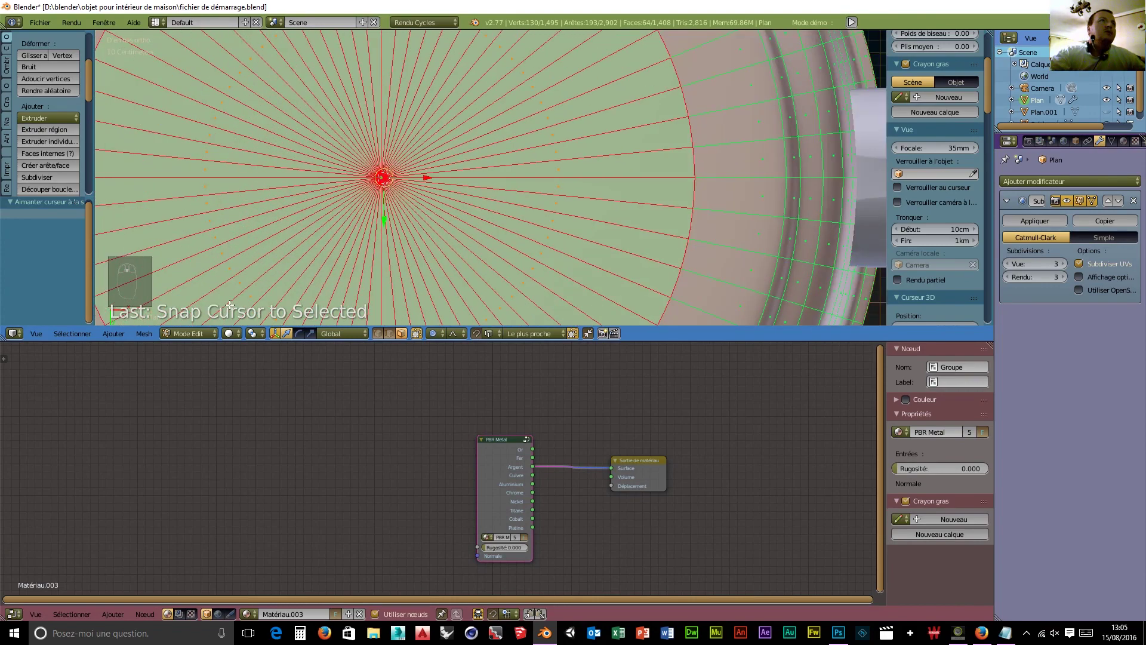
pyautogui.moveTo(283, 264); pyautogui.dragTo(303, 97, button='middle')
pyautogui.scroll(-5, 304, 97)
pyautogui.moveTo(351, 134); pyautogui.dragTo(323, 306, button='middle')
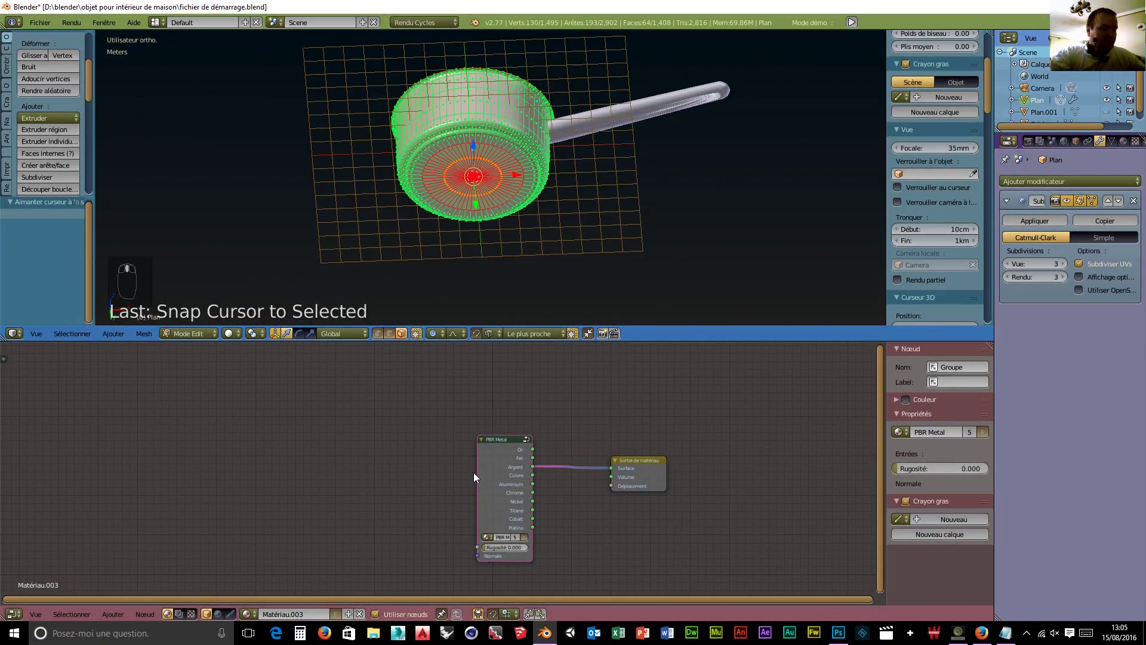
# - Clear the selection and circle-select the central disc of faces on the pan's base again, viewed from directly below
pyautogui.press('ctrl+KP_7')
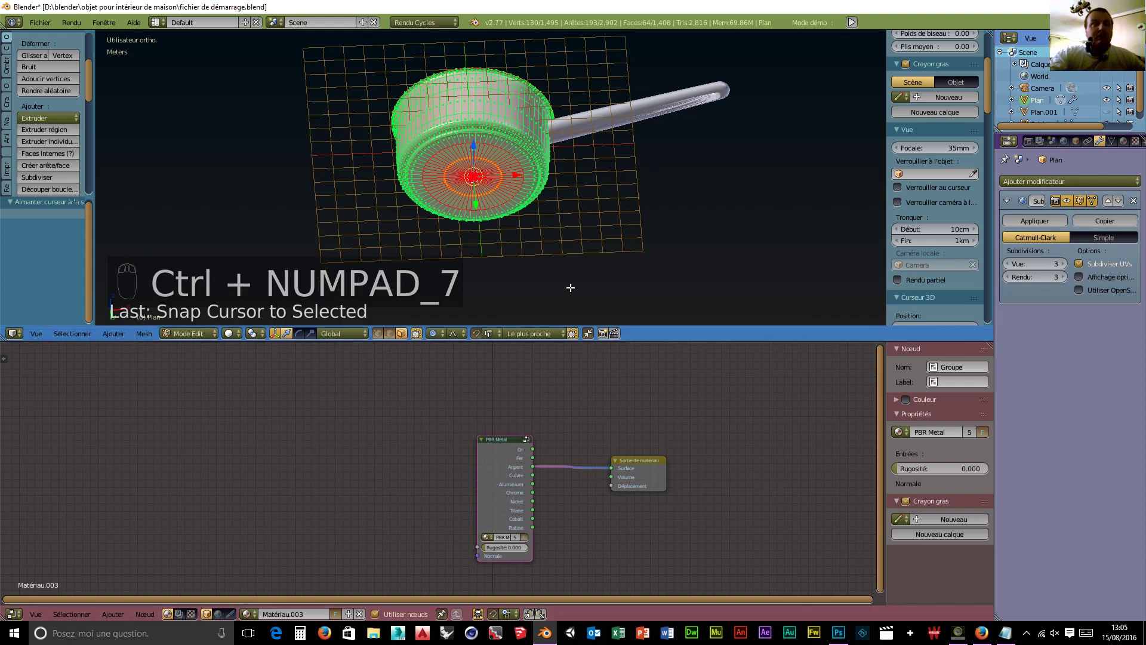
pyautogui.press('ctrl+KP_7')
pyautogui.press('a')
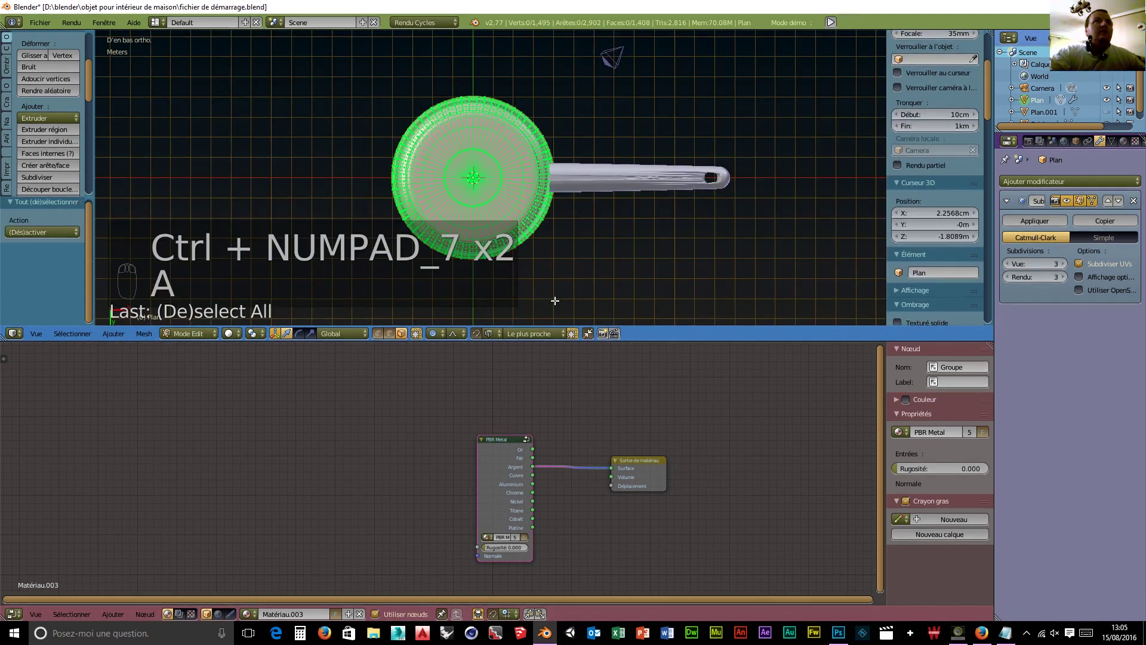
pyautogui.press('a')
pyautogui.press('a')
pyautogui.scroll(10, 495, 280)
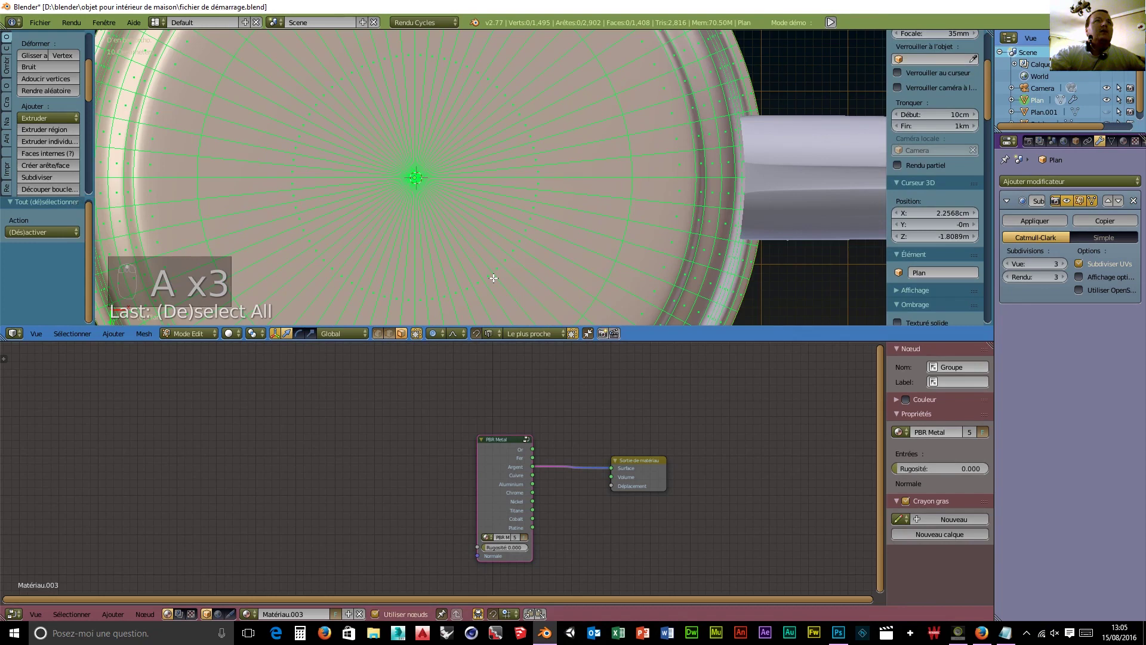
pyautogui.press('c')
pyautogui.moveTo(496, 187)
pyautogui.mouseDown()
pyautogui.moveTo(525, 102)
pyautogui.moveTo(358, 95)
pyautogui.moveTo(435, 268)
pyautogui.moveTo(516, 152)
pyautogui.mouseUp()
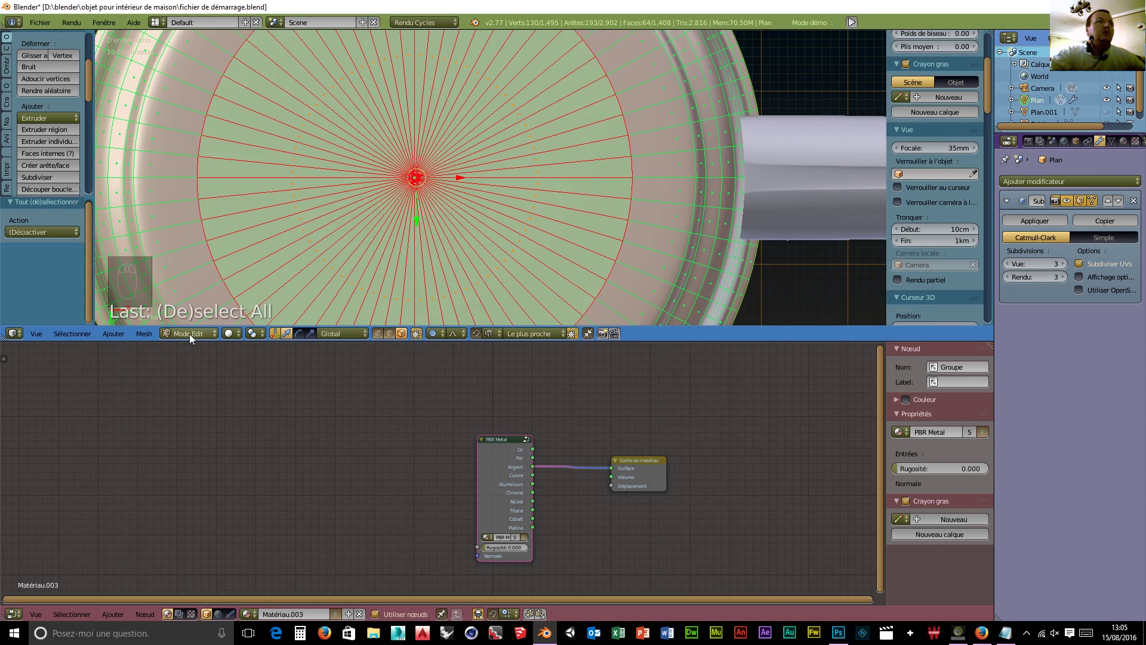
# - Snap the 3D cursor to the reselected disc of faces on the pan's base
pyautogui.click(142, 333)
pyautogui.moveTo(185, 251)
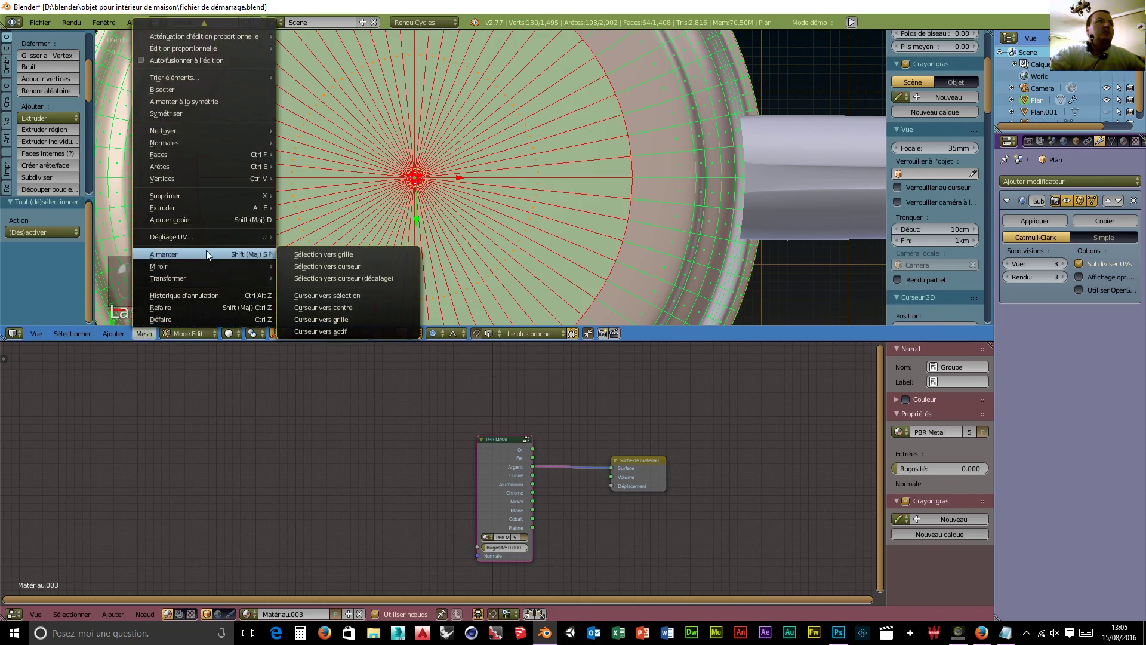
pyautogui.click(341, 297)
pyautogui.scroll(-1, 345, 286)
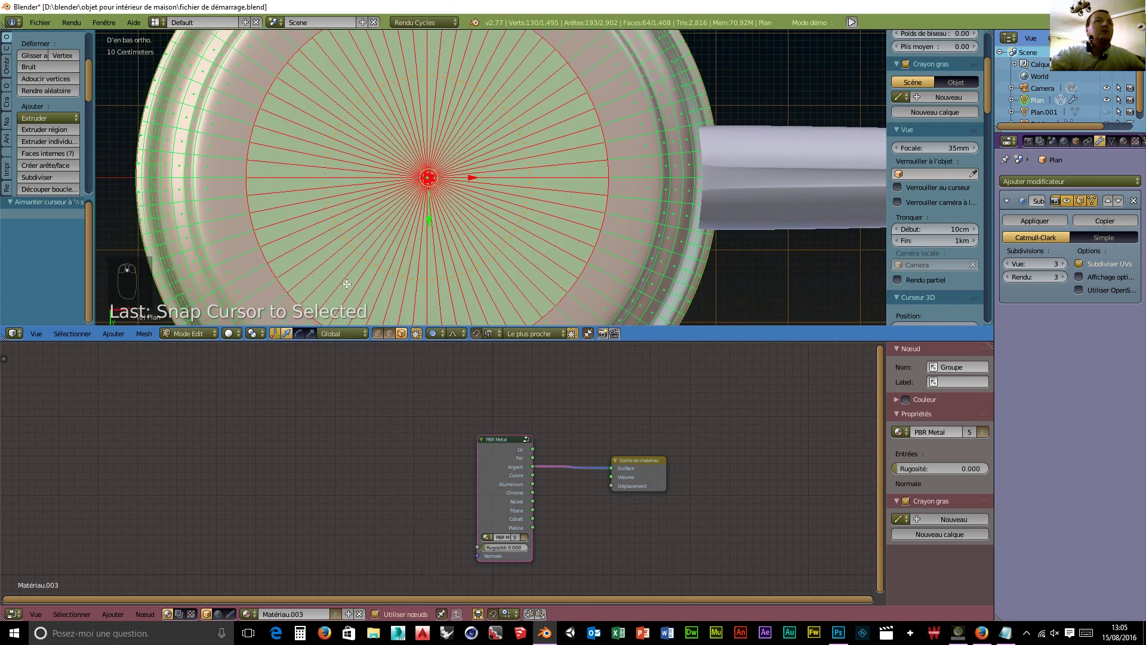
pyautogui.moveTo(386, 264)
pyautogui.mouseDown(button='middle')
pyautogui.moveTo(378, 275)
pyautogui.moveTo(375, 265)
pyautogui.mouseUp(button='middle')
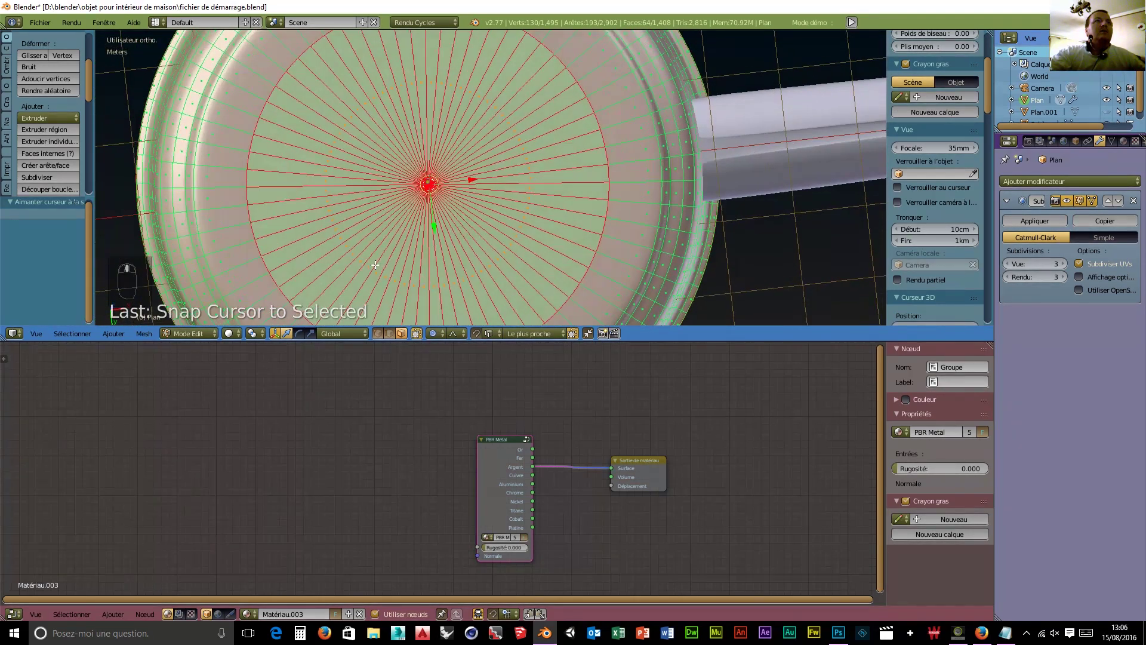
# - Return to Object Mode and set the pan body's origin to the 3D cursor at the centre of its base
pyautogui.click(145, 334)
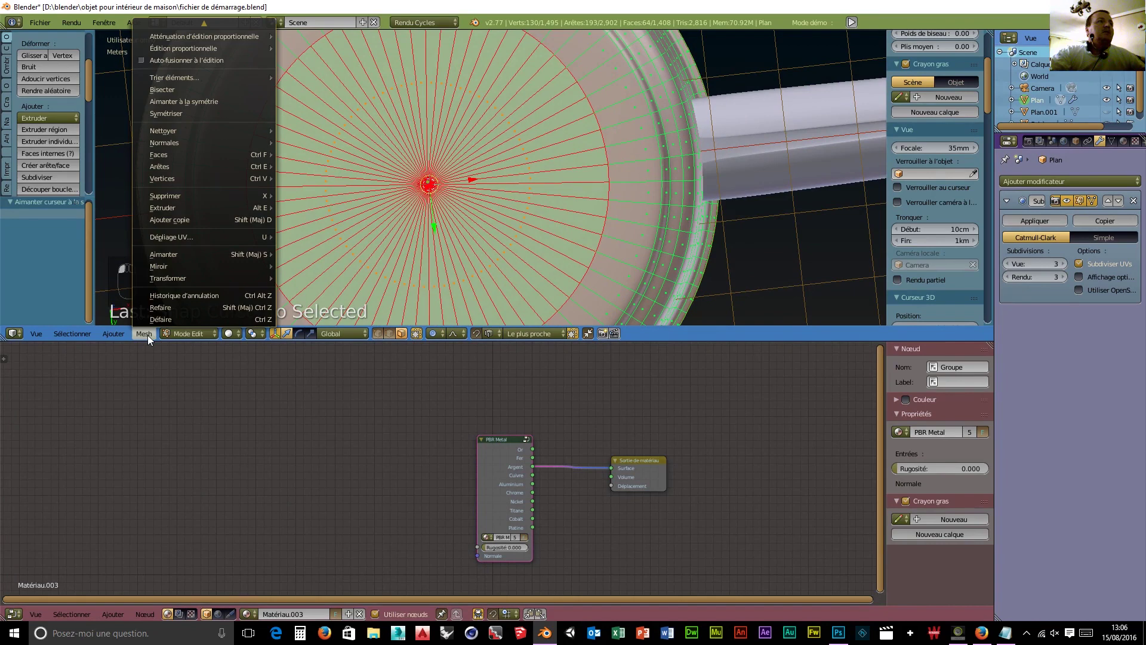
pyautogui.click(178, 332)
pyautogui.click(178, 332)
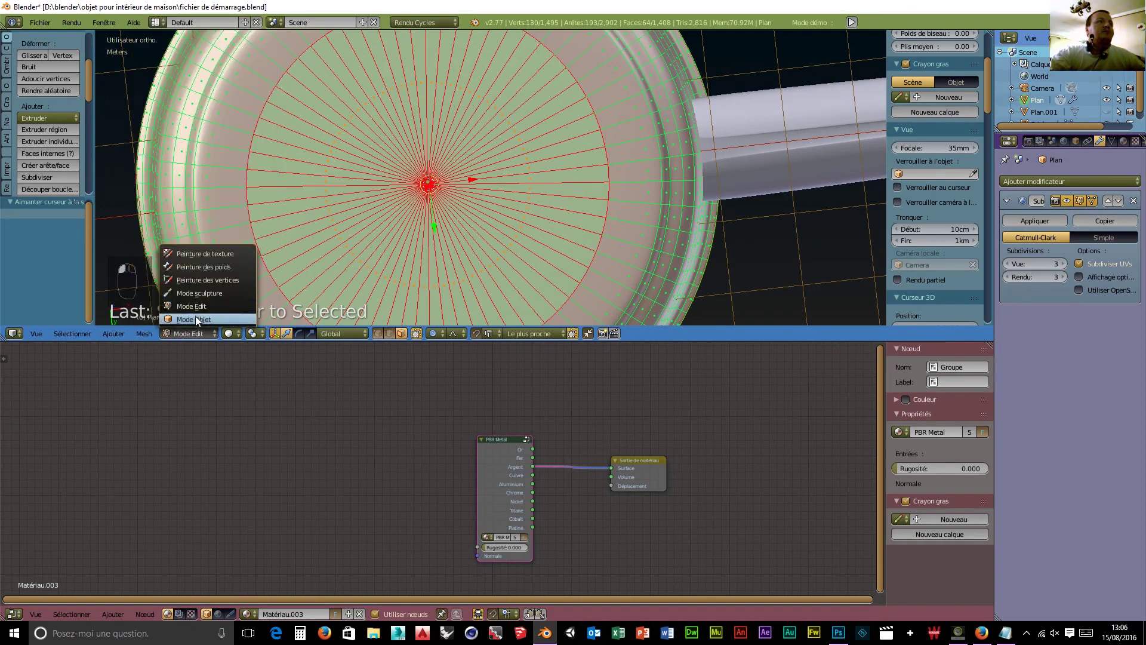
pyautogui.click(196, 318)
pyautogui.scroll(-4, 378, 179)
pyautogui.moveTo(378, 179); pyautogui.dragTo(385, 315, button='middle')
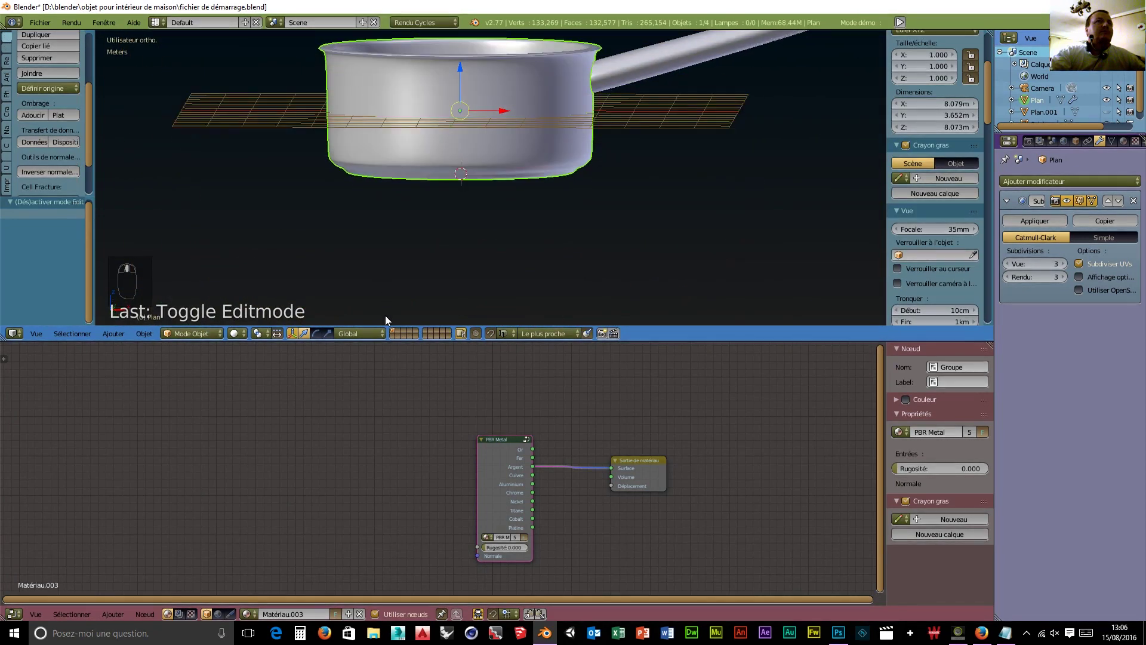
pyautogui.scroll(-2, 380, 258)
pyautogui.moveTo(381, 264)
pyautogui.mouseDown(button='middle')
pyautogui.moveTo(389, 286)
pyautogui.moveTo(386, 31)
pyautogui.moveTo(382, 272)
pyautogui.mouseUp(button='middle')
pyautogui.click(142, 334)
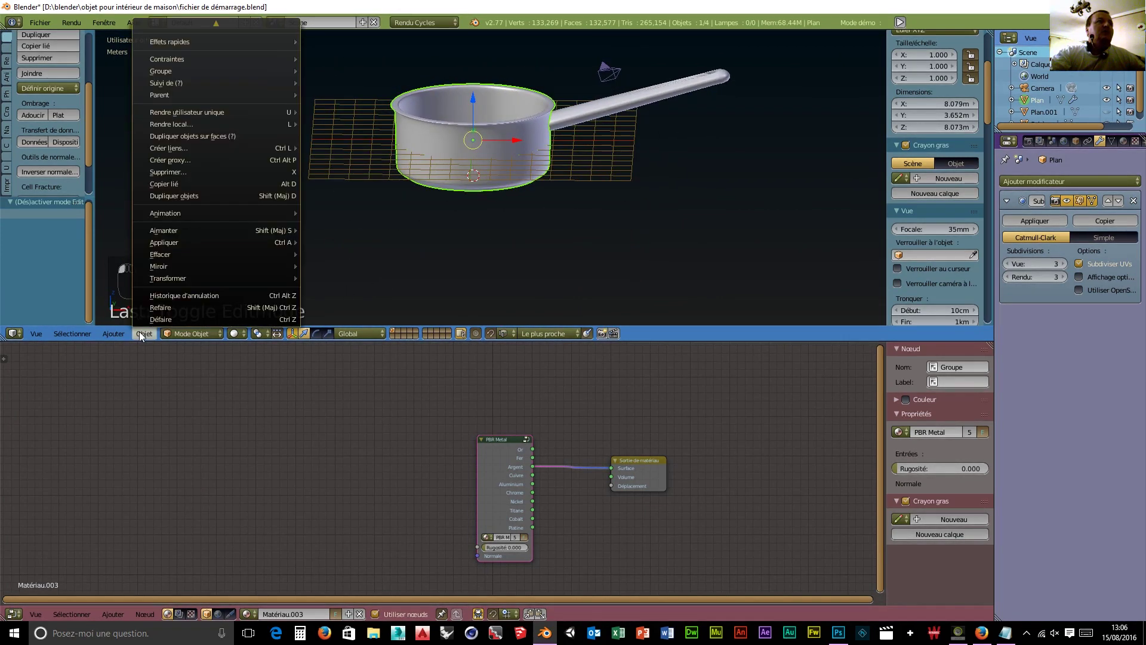
pyautogui.moveTo(238, 278)
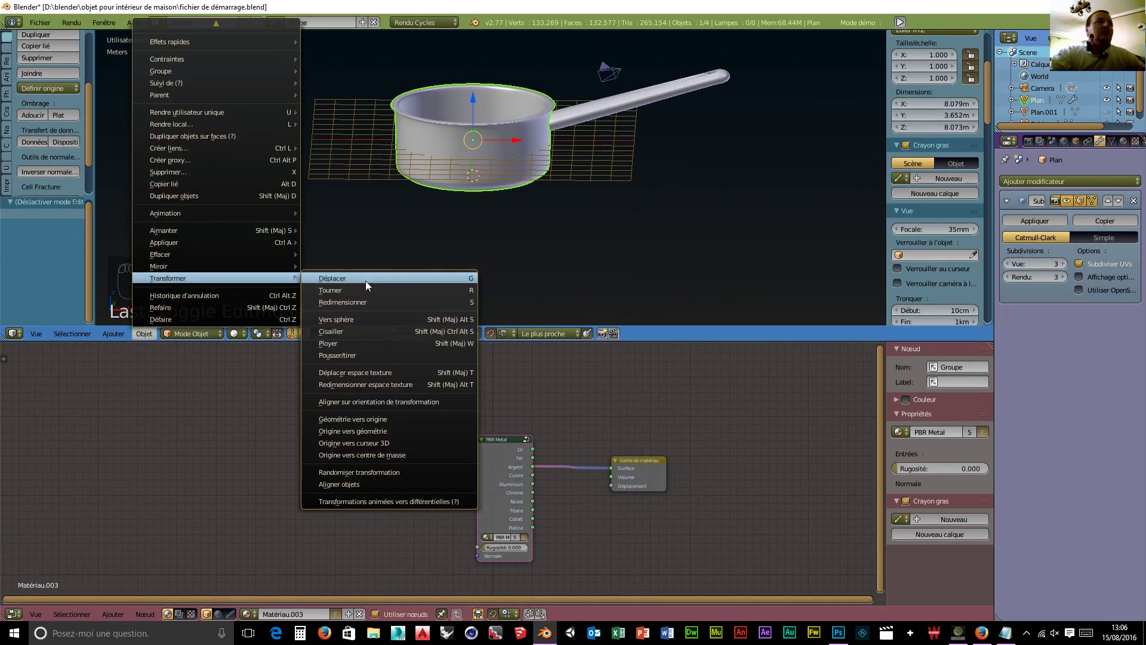
pyautogui.click(383, 442)
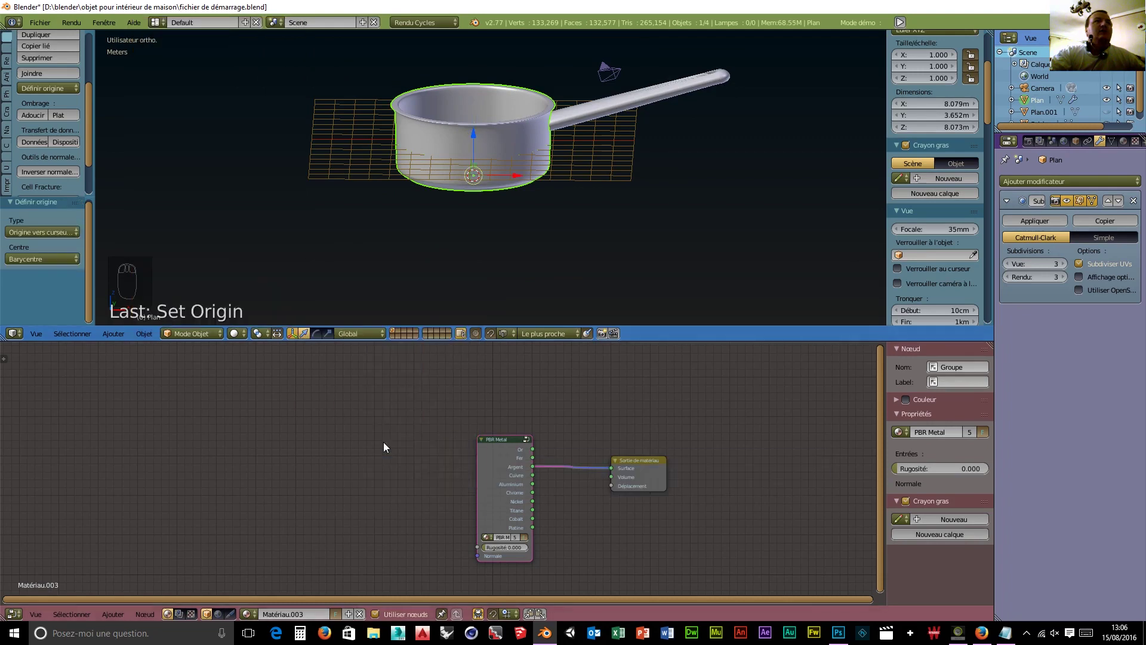
pyautogui.moveTo(417, 258); pyautogui.dragTo(443, 254, button='middle')
pyautogui.moveTo(444, 249); pyautogui.dragTo(434, 253, button='middle')
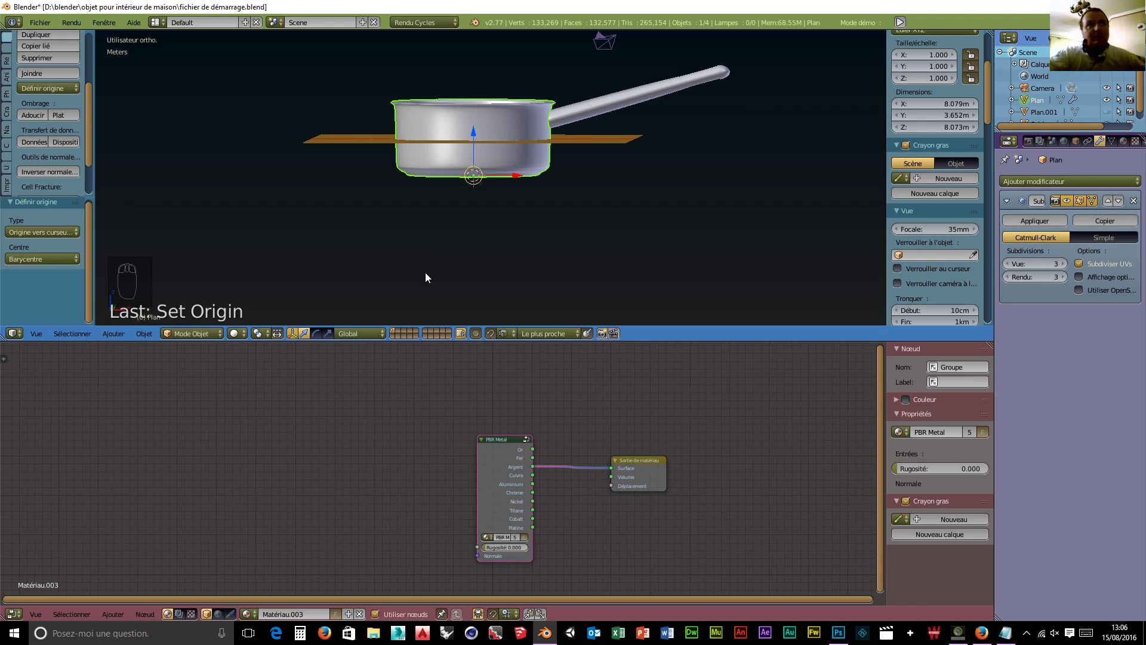
# - Unhide the large ground plane beneath the saucepan
pyautogui.scroll(-3, 426, 257)
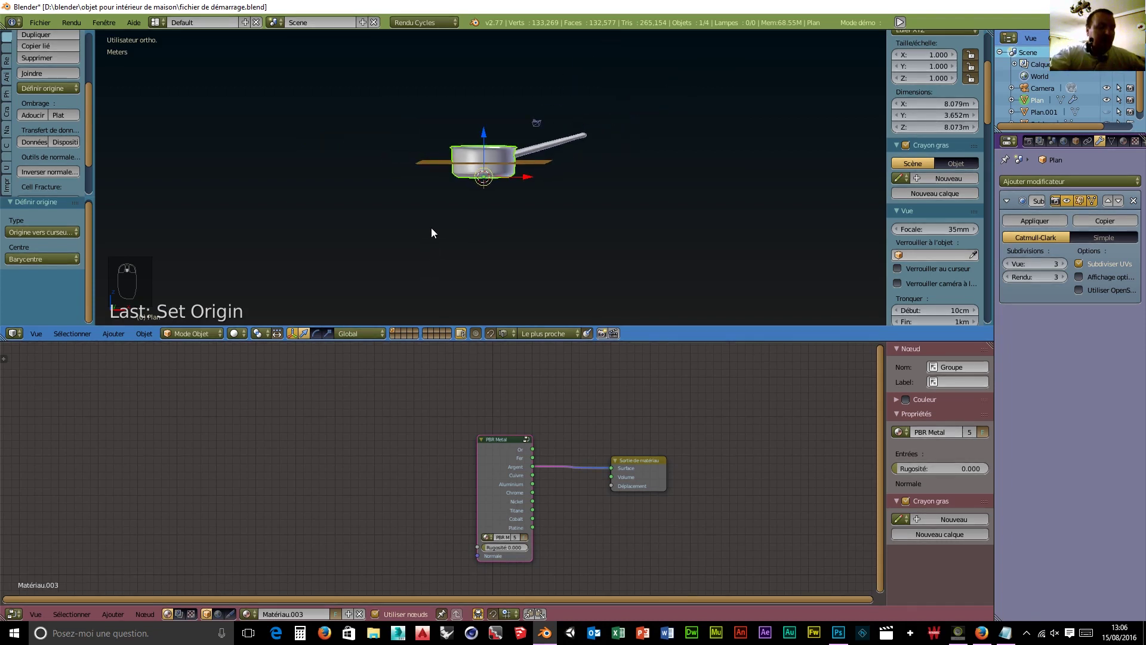
pyautogui.hotkey('alt', 'h')
pyautogui.moveTo(444, 259); pyautogui.dragTo(465, 292, button='middle')
pyautogui.scroll(5, 563, 281)
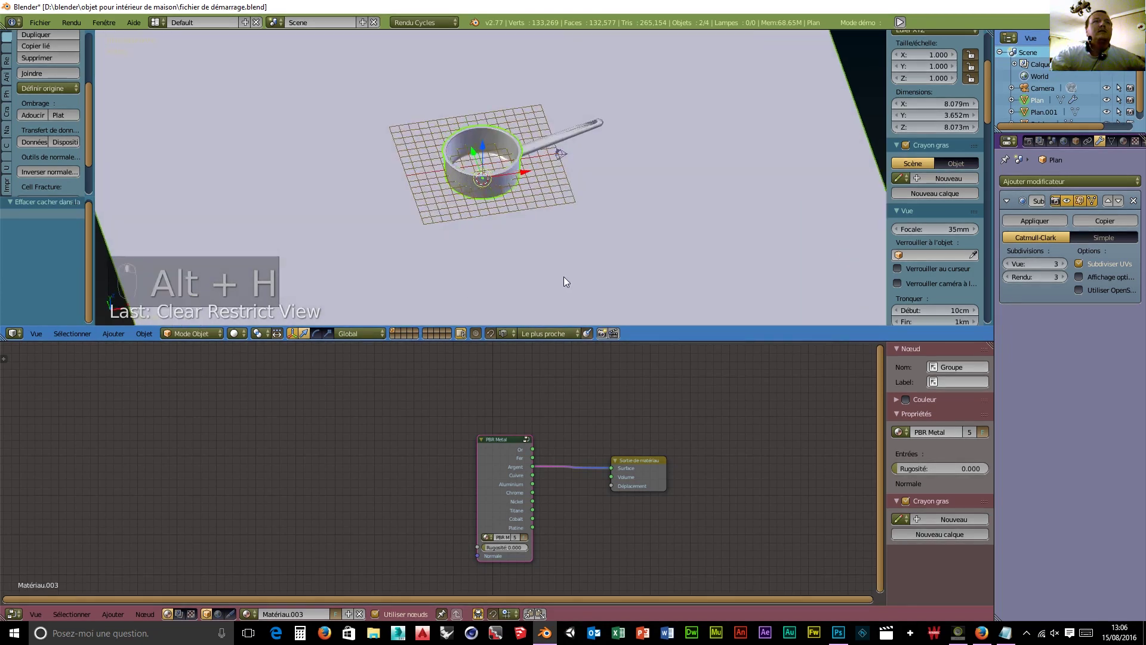
# - Duplicate the pan body without its handle and place the copy about 10.53 m away along the positive Y axis
pyautogui.rightClick(500, 166)
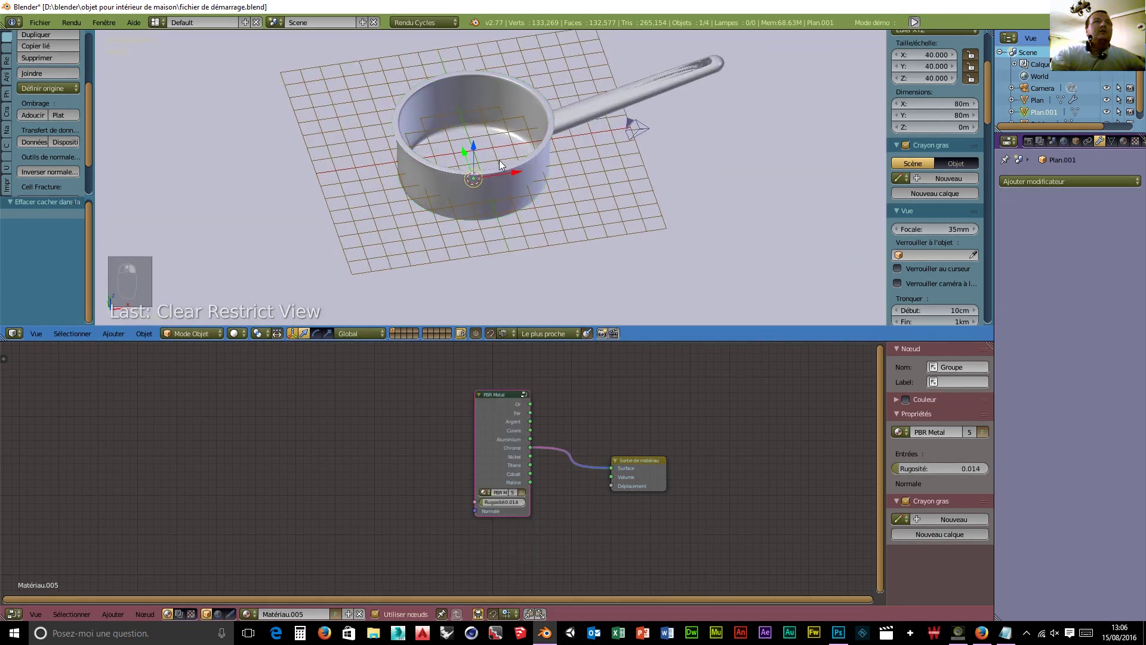
pyautogui.keyDown('shift'); pyautogui.rightClick(596, 105); pyautogui.keyUp('shift')
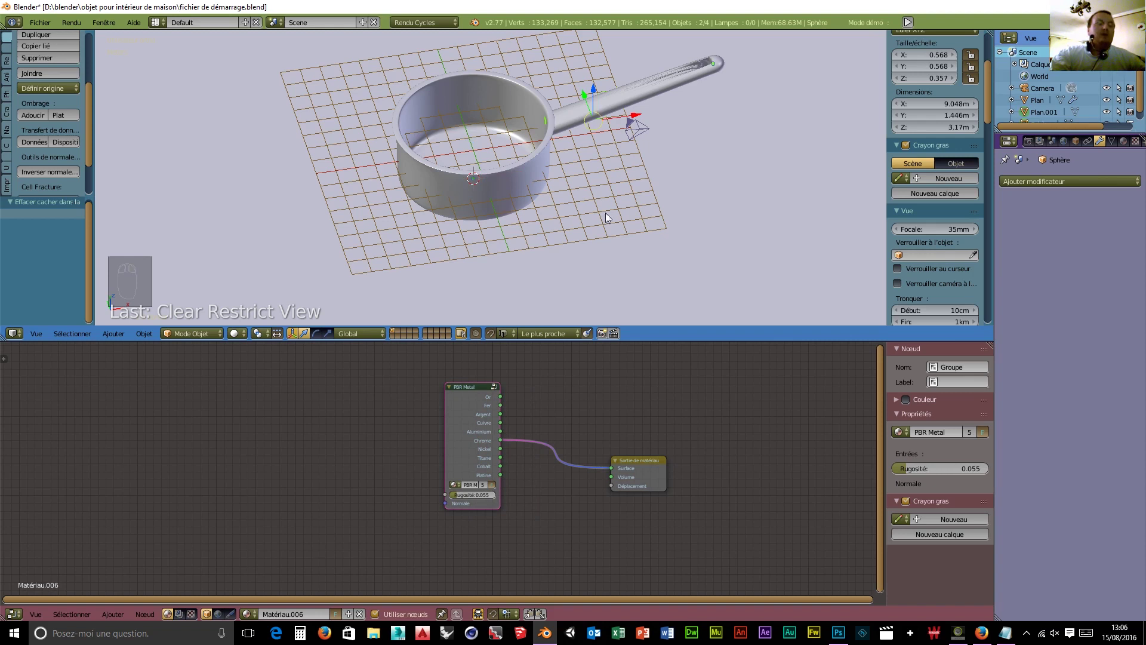
pyautogui.rightClick(460, 176)
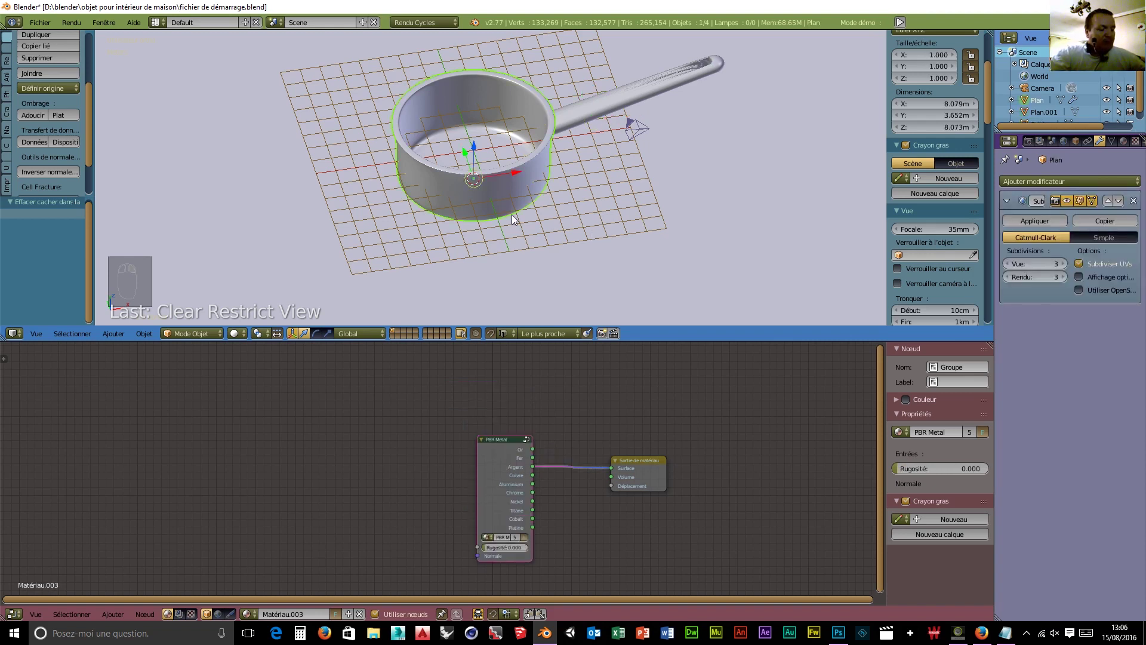
pyautogui.hotkey('shift', 'd')
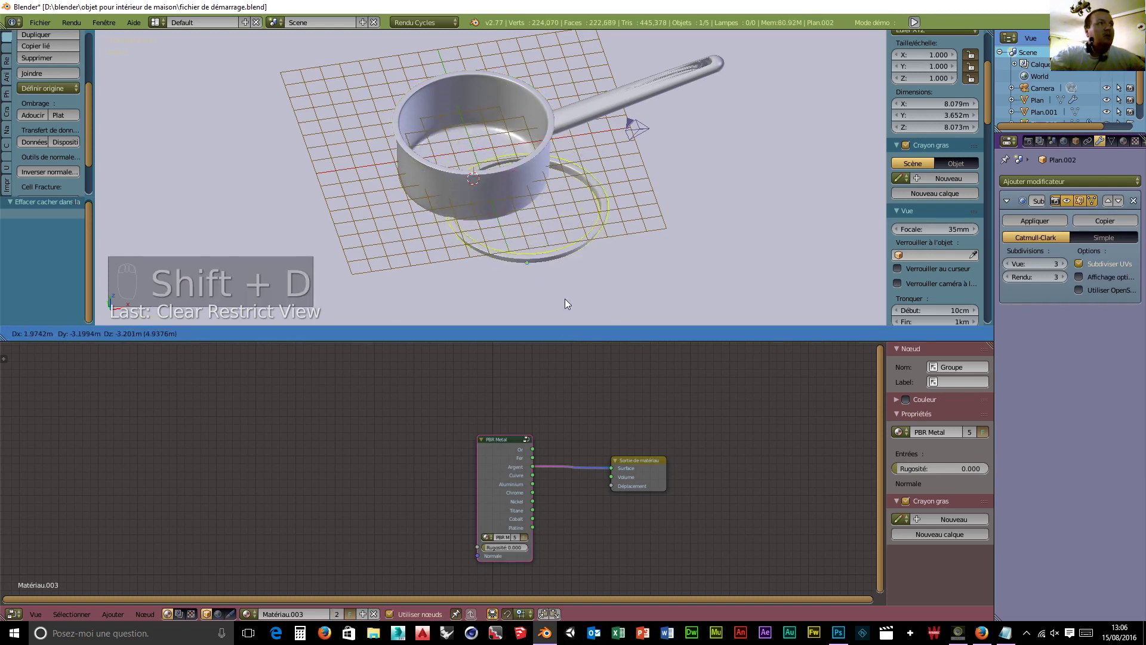
pyautogui.press('y')
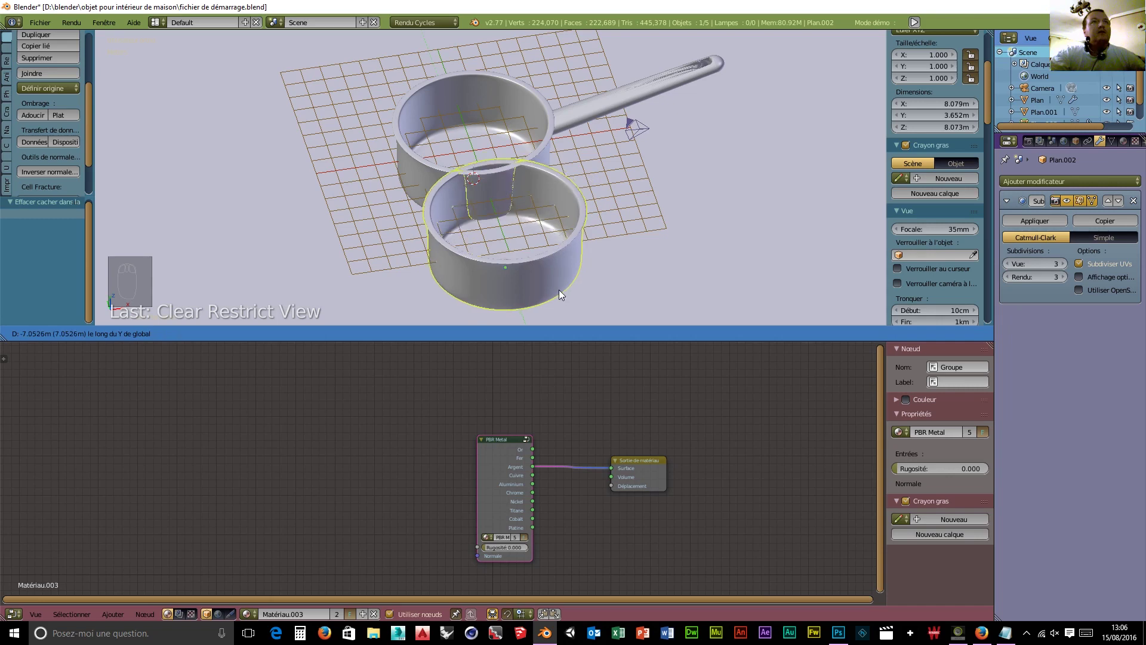
pyautogui.click(441, 95)
# - Scale the duplicated pan body uniformly to about 0.649 of its size
pyautogui.moveTo(441, 94); pyautogui.dragTo(539, 195, button='middle')
pyautogui.scroll(-3, 419, 159)
pyautogui.moveTo(419, 179); pyautogui.dragTo(412, 124, button='middle')
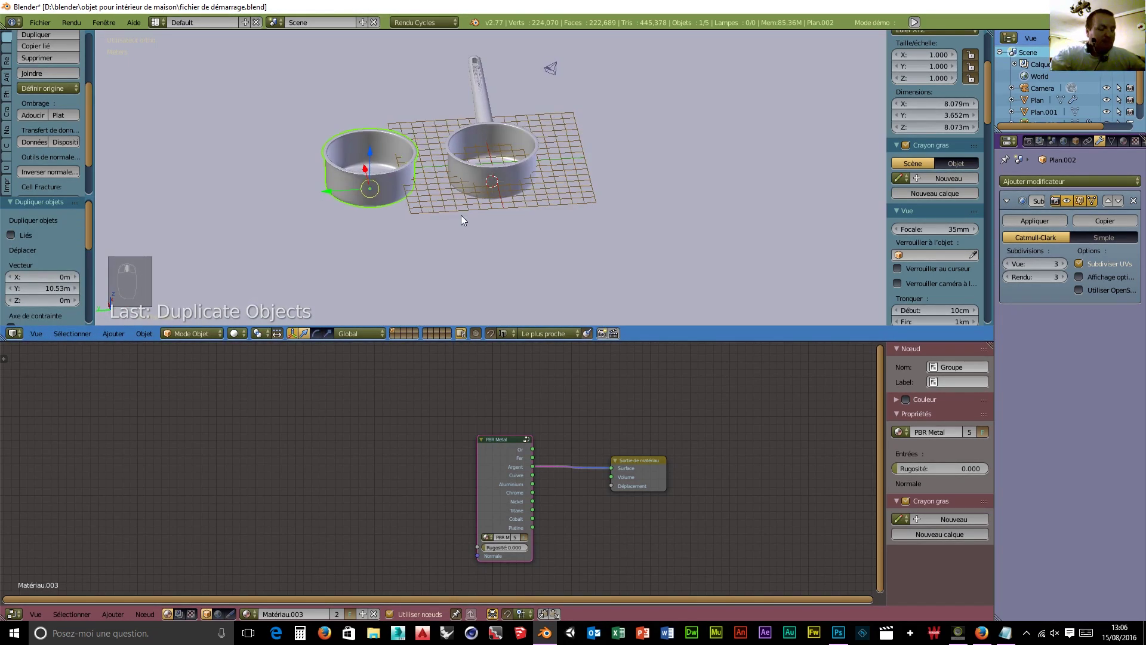
pyautogui.press('s')
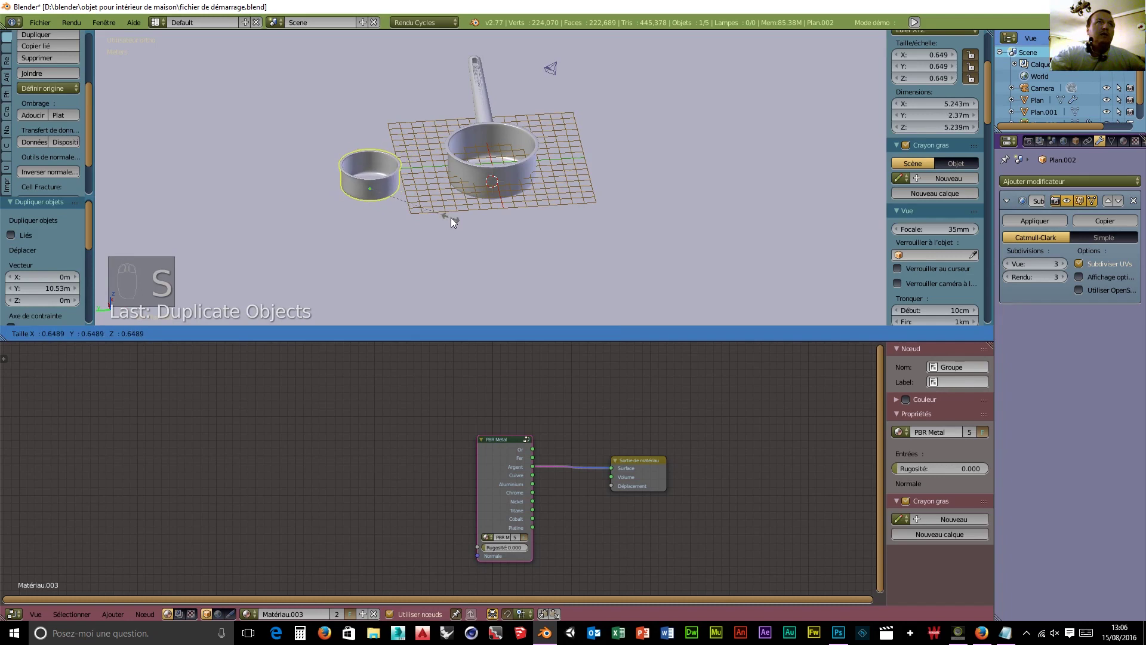
pyautogui.click(450, 217)
# - Duplicate the saucepan's handle and move the copy about 10.46 m along the positive Y axis, level with the small pan
pyautogui.moveTo(450, 217); pyautogui.dragTo(618, 202, button='middle')
pyautogui.rightClick(557, 148)
pyautogui.hotkey('shift', 'd')
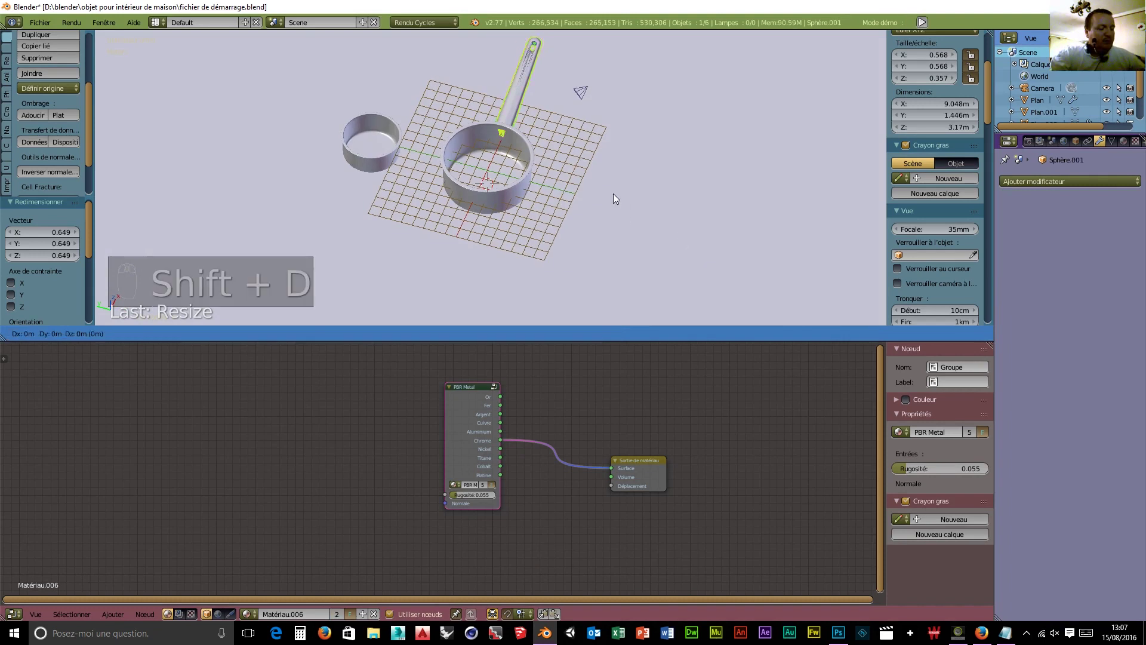
pyautogui.click(489, 192)
# - Working from the back orthographic view, lower the duplicated handle about 99.5 cm along the Z axis
pyautogui.press('KP_1')
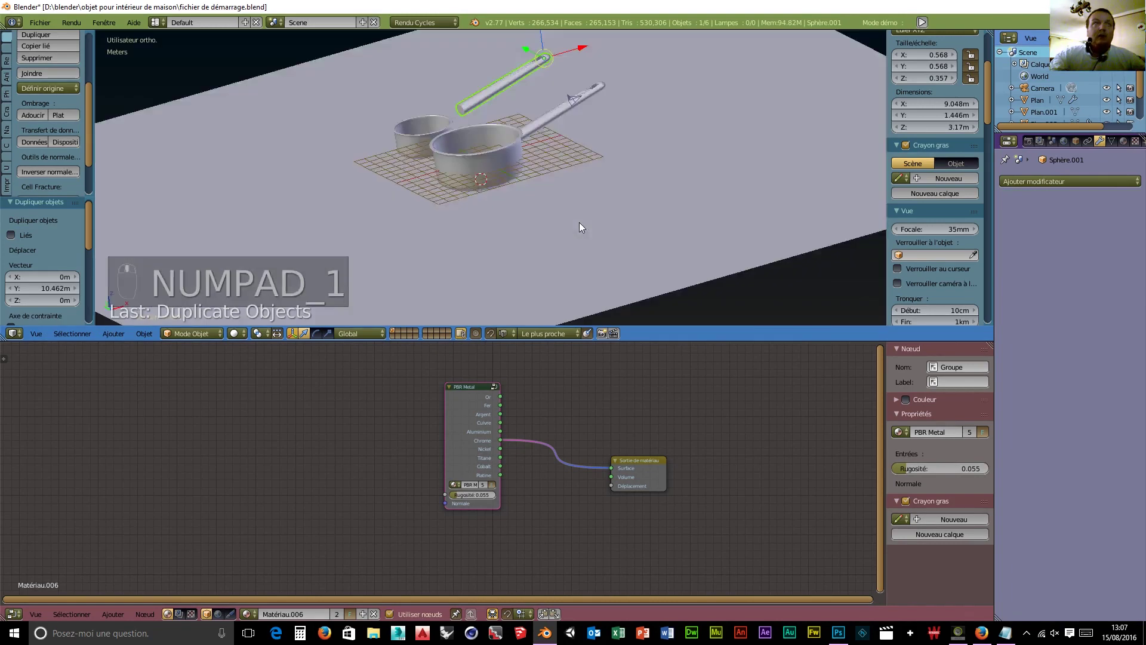
pyautogui.press('ctrl+KP_1')
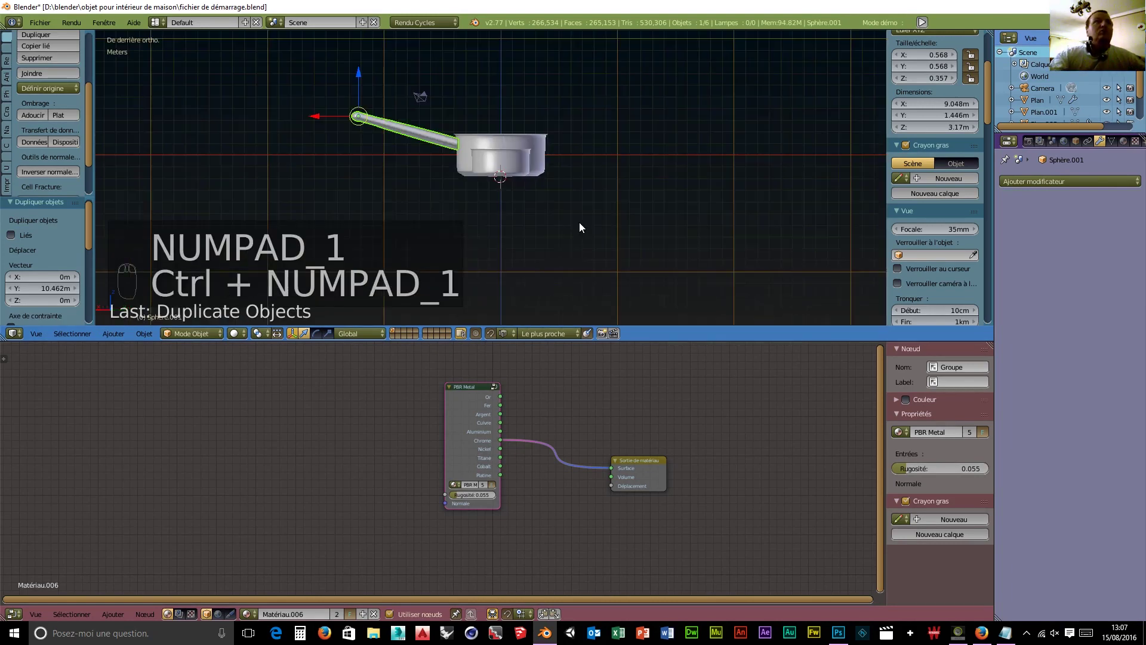
pyautogui.scroll(6, 516, 226)
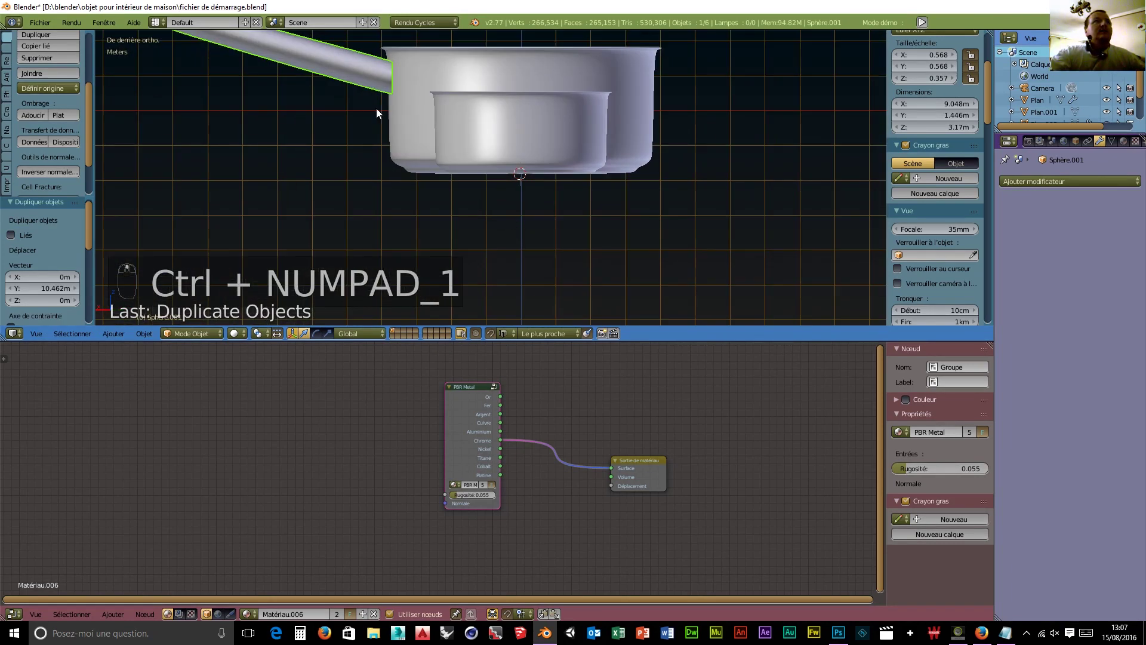
pyautogui.scroll(-4, 376, 109)
pyautogui.press('g')
pyautogui.press('z')
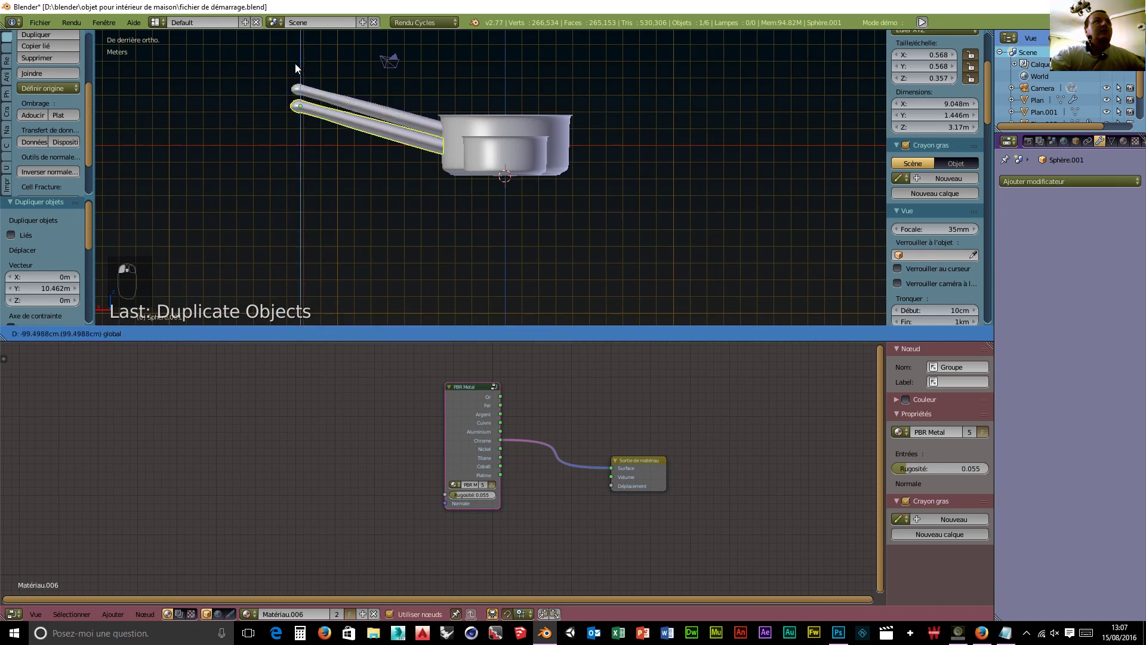
pyautogui.click(397, 149)
# - Shift the duplicated handle about -1.35 m along the X axis to meet the side of the small pan
pyautogui.press('g')
pyautogui.press('x')
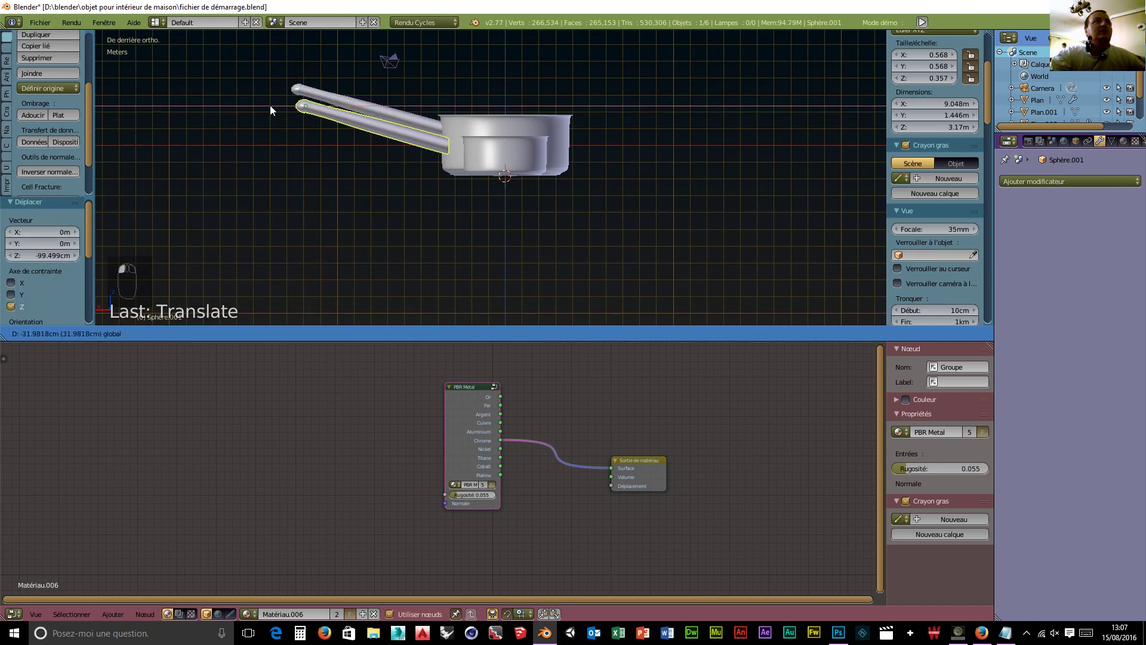
pyautogui.click(286, 106)
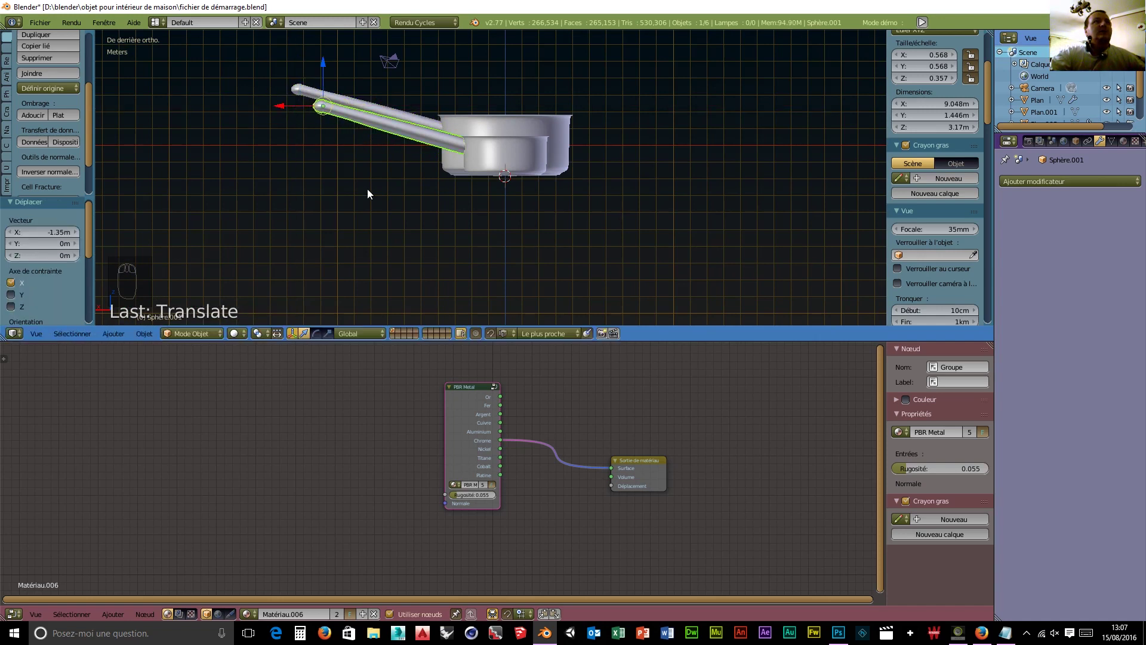
# - In wireframe shading, nudge the duplicated handle about 5.07 cm along the X axis so its end sits within the small pan's wall
pyautogui.click(247, 335)
pyautogui.click(270, 302)
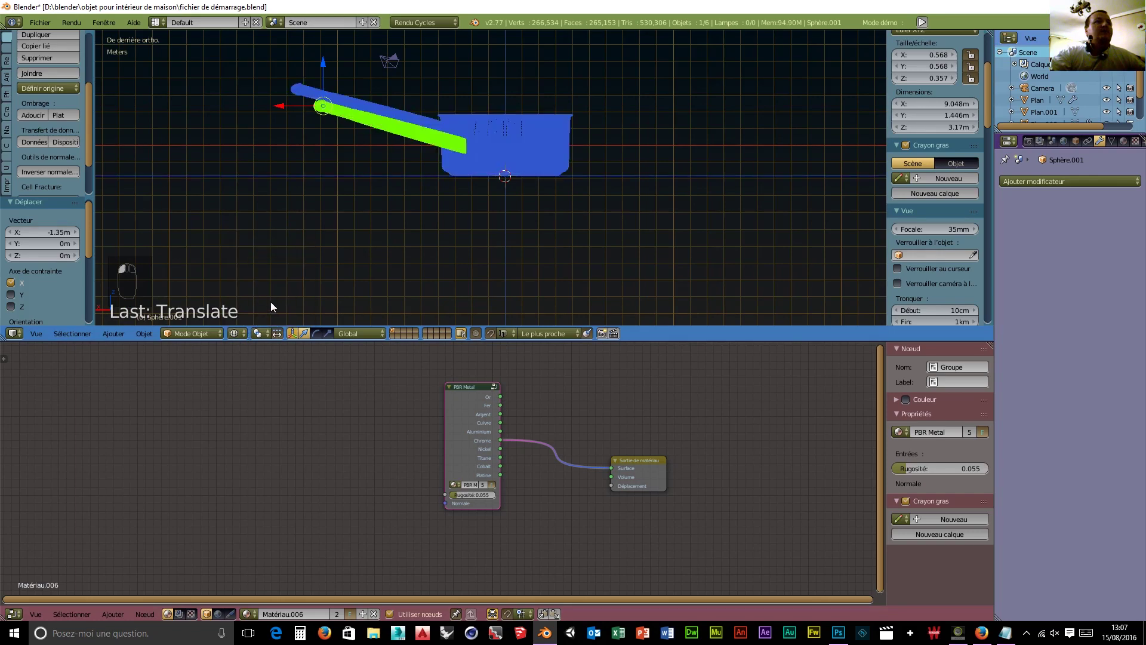
pyautogui.scroll(10, 528, 245)
pyautogui.moveTo(476, 177); pyautogui.dragTo(727, 138, button='middle')
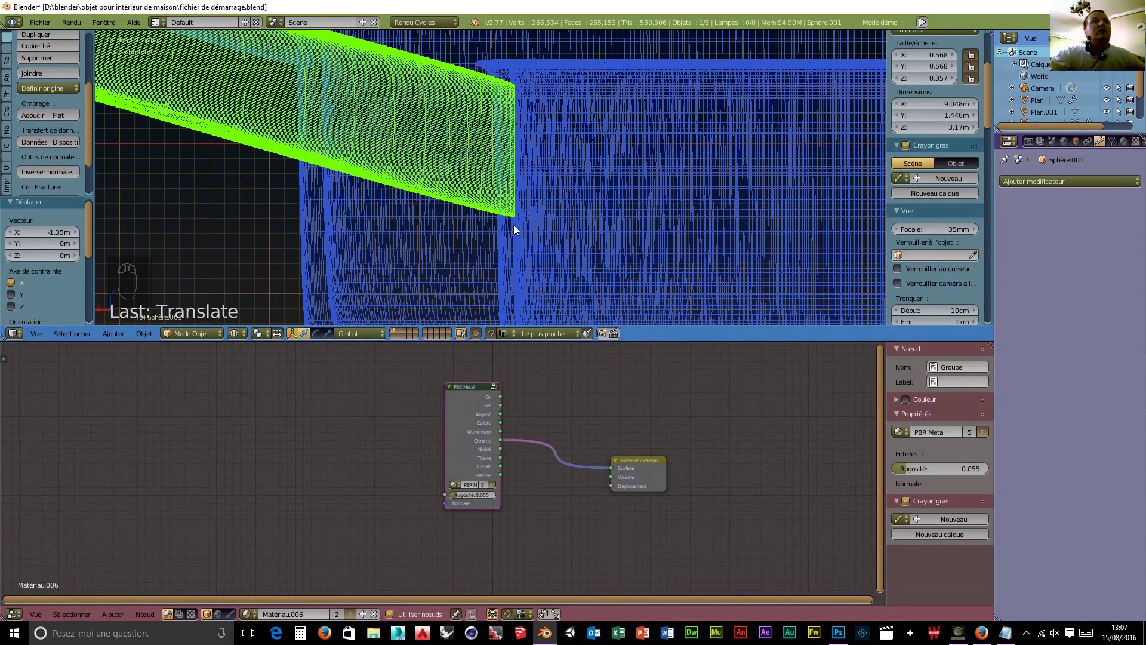
pyautogui.scroll(-8, 556, 179)
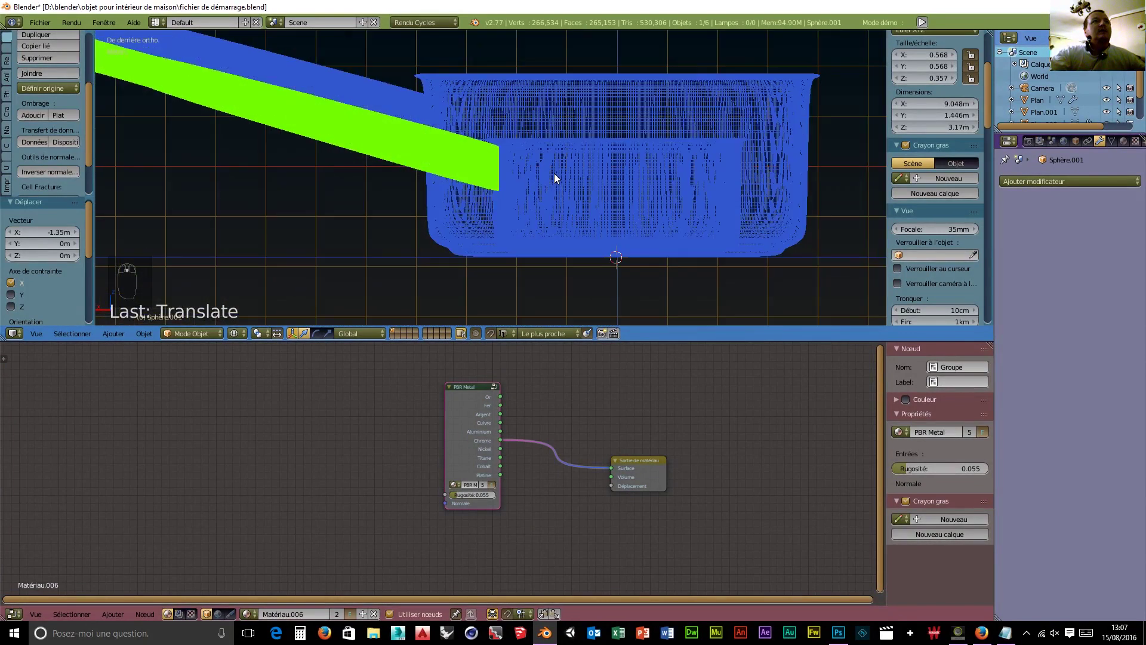
pyautogui.scroll(8, 554, 173)
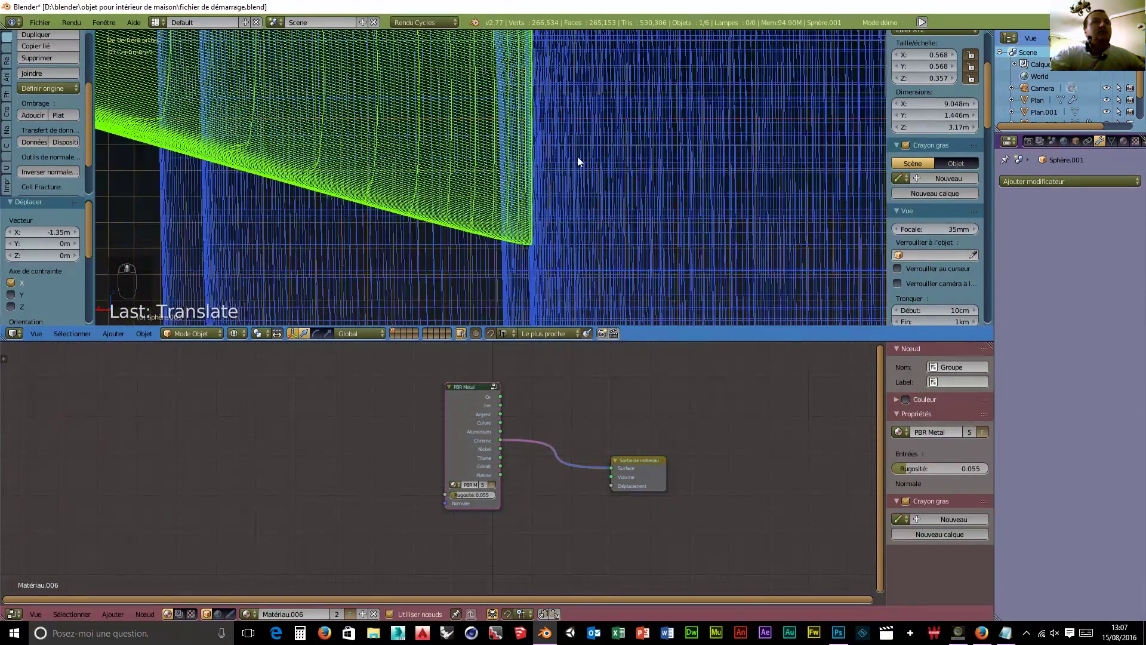
pyautogui.press('g')
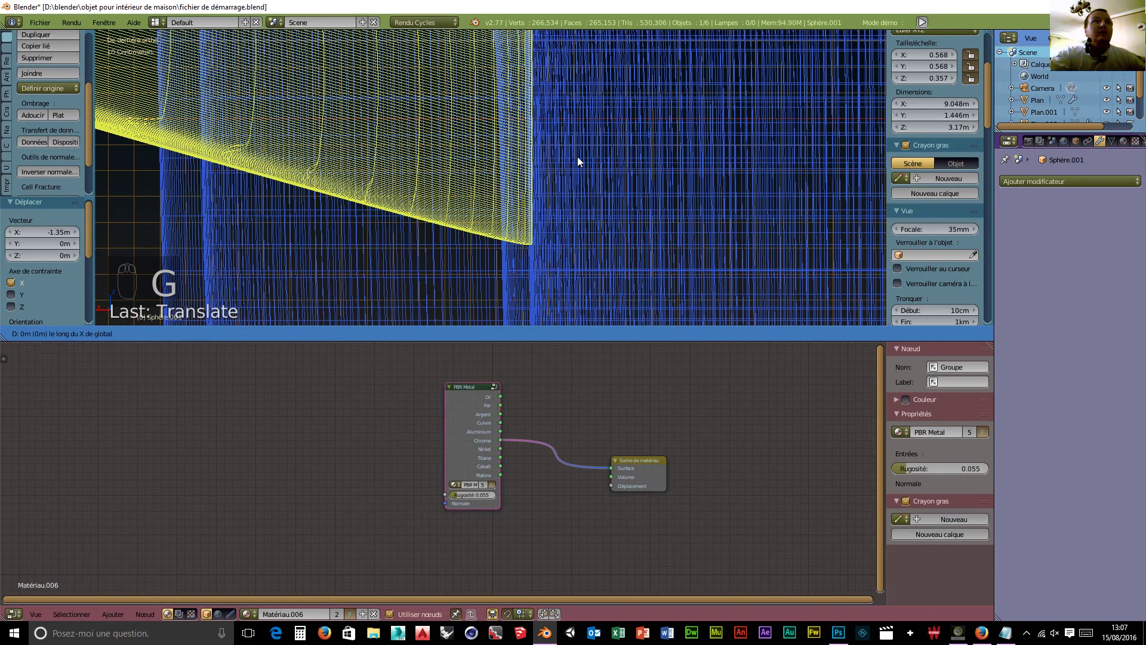
pyautogui.click(565, 159)
pyautogui.scroll(-2, 564, 158)
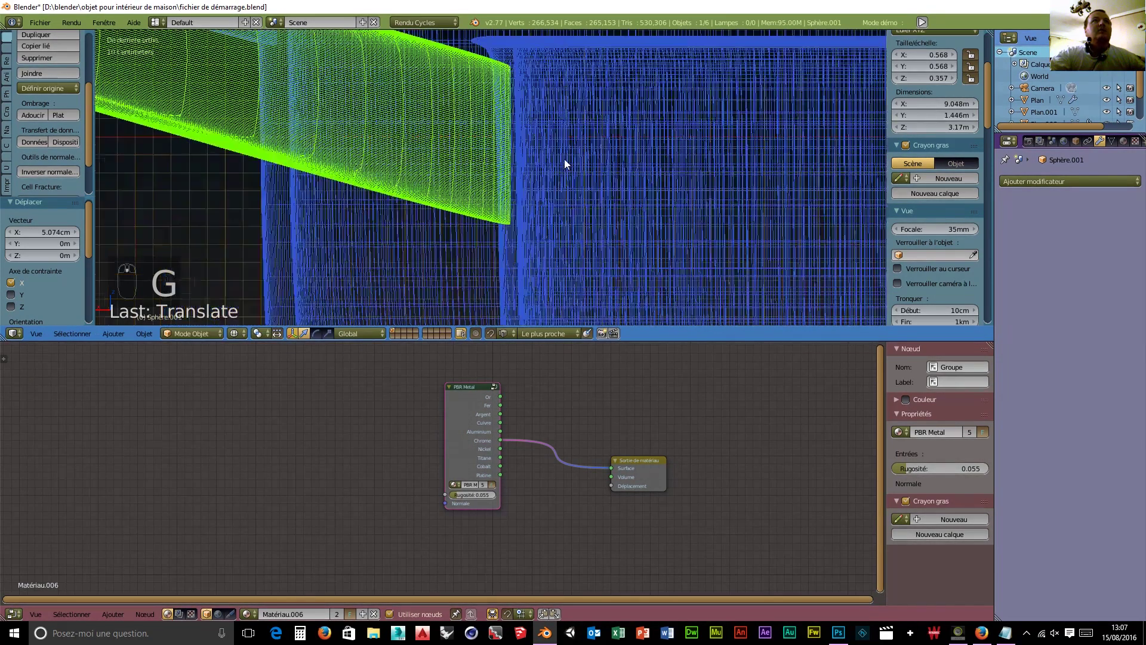
pyautogui.scroll(-6, 564, 159)
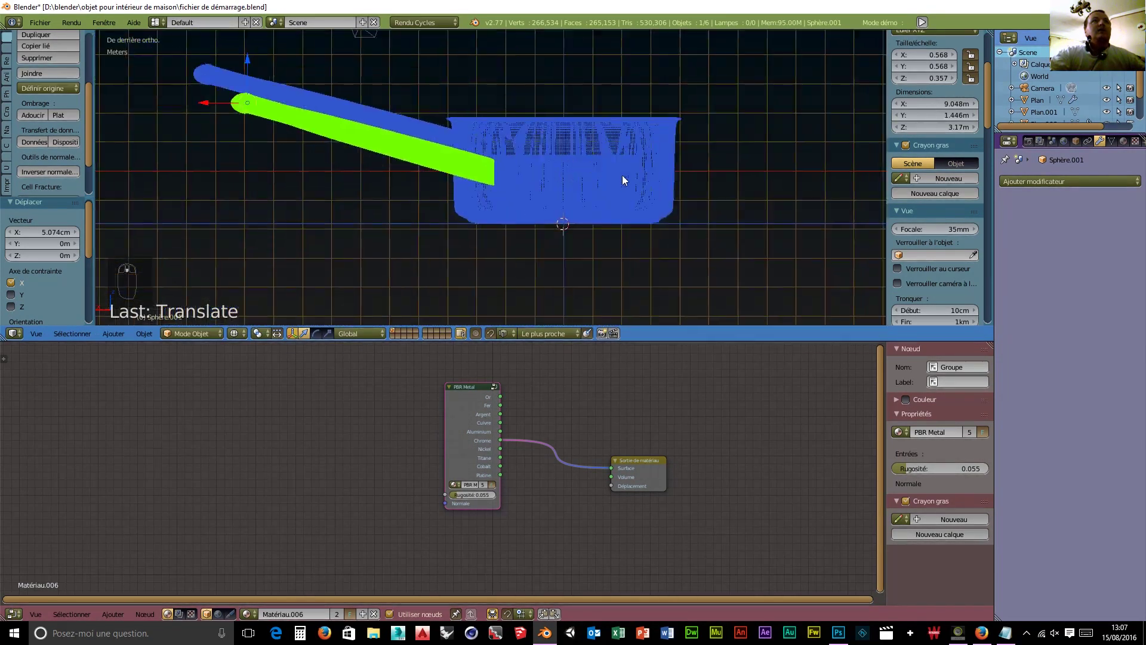
# - In a perspective view, scale the large floor plane uniformly by 20
pyautogui.moveTo(639, 228); pyautogui.dragTo(707, 193, button='middle')
pyautogui.scroll(-5, 543, 241)
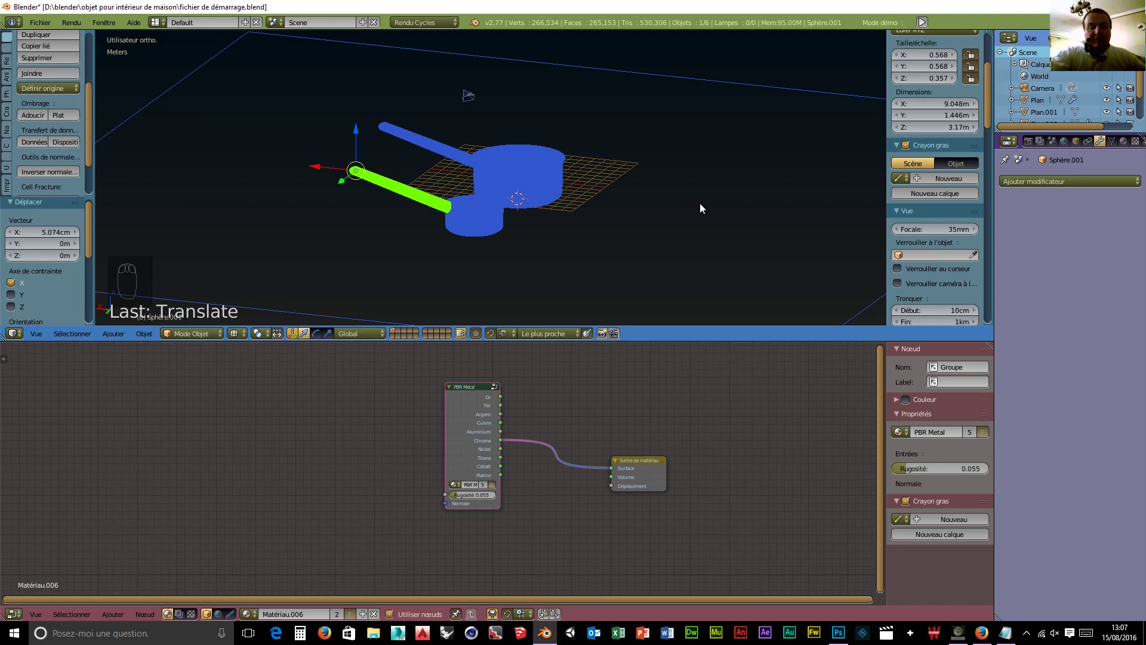
pyautogui.press('KP_5')
pyautogui.moveTo(570, 163); pyautogui.dragTo(581, 181, button='middle')
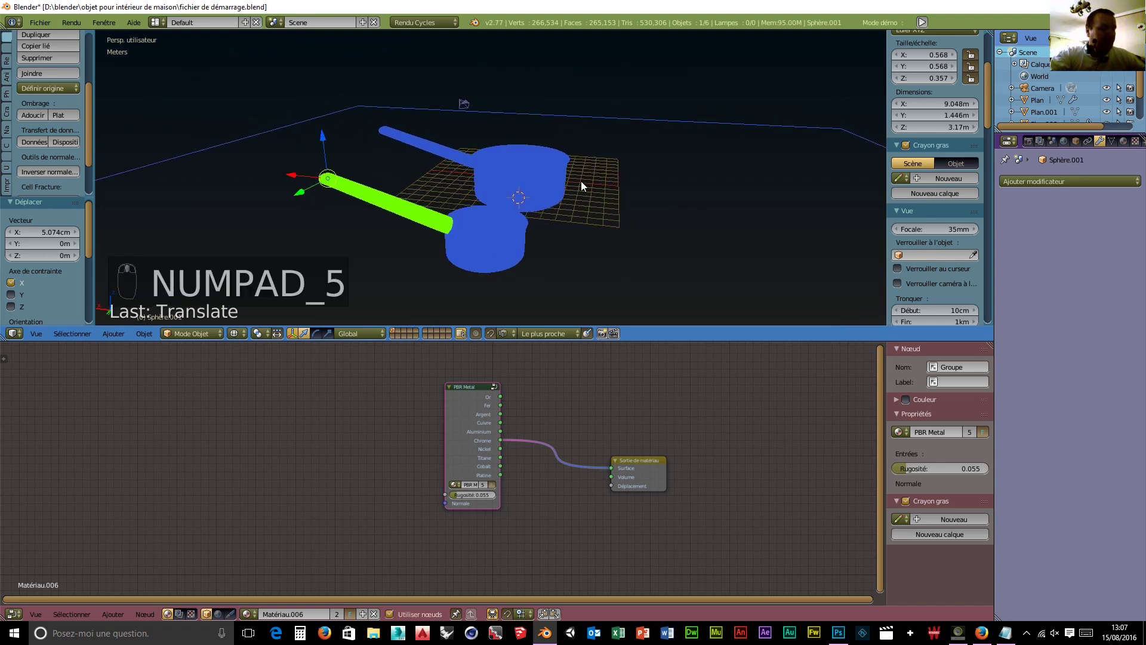
pyautogui.rightClick(709, 173)
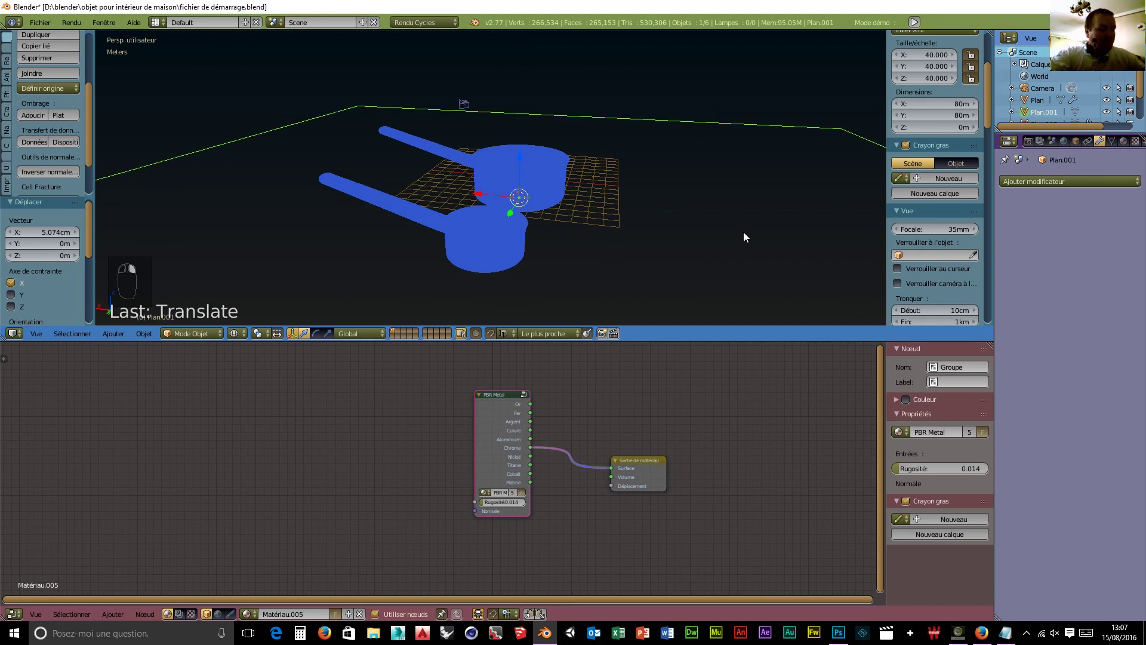
pyautogui.write('s')
pyautogui.write('20')
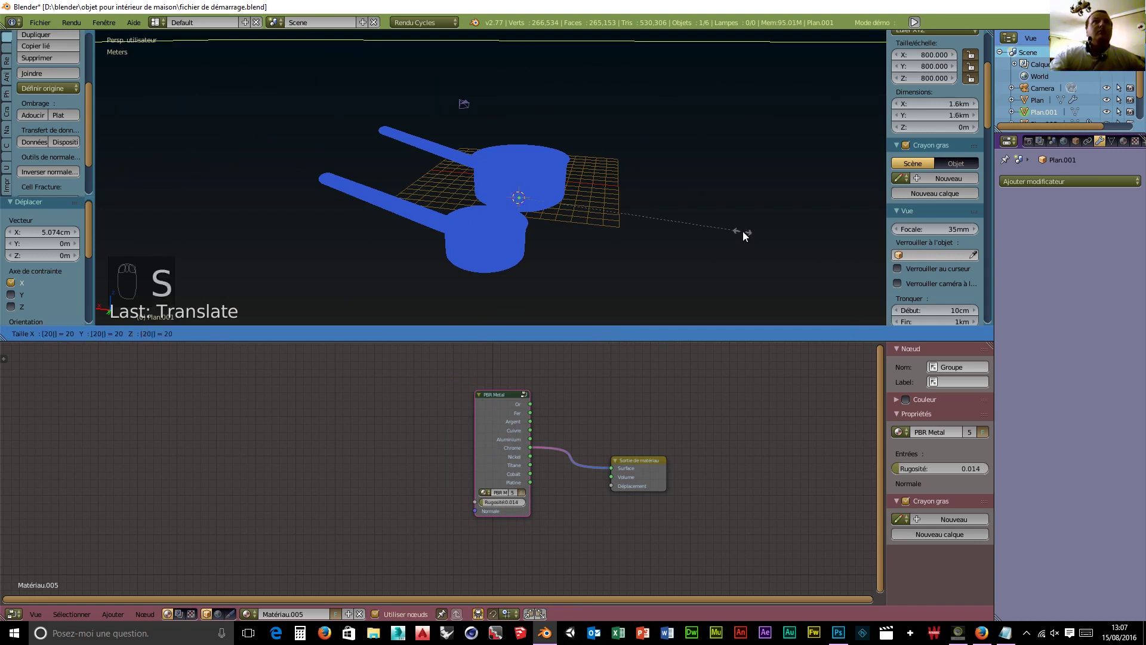
pyautogui.press('Return')
# - Switch the viewport to rendered shading and apply the subdivision surface modifier on the small pan body
pyautogui.moveTo(744, 234); pyautogui.dragTo(651, 254, button='middle')
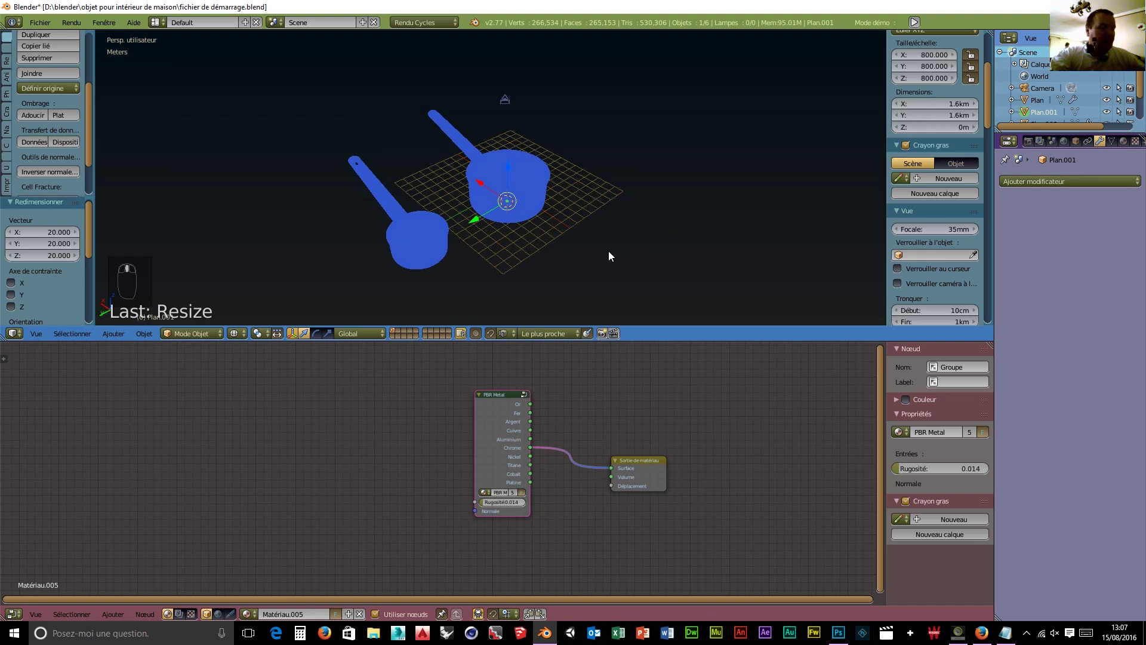
pyautogui.hotkey('shift', 'z')
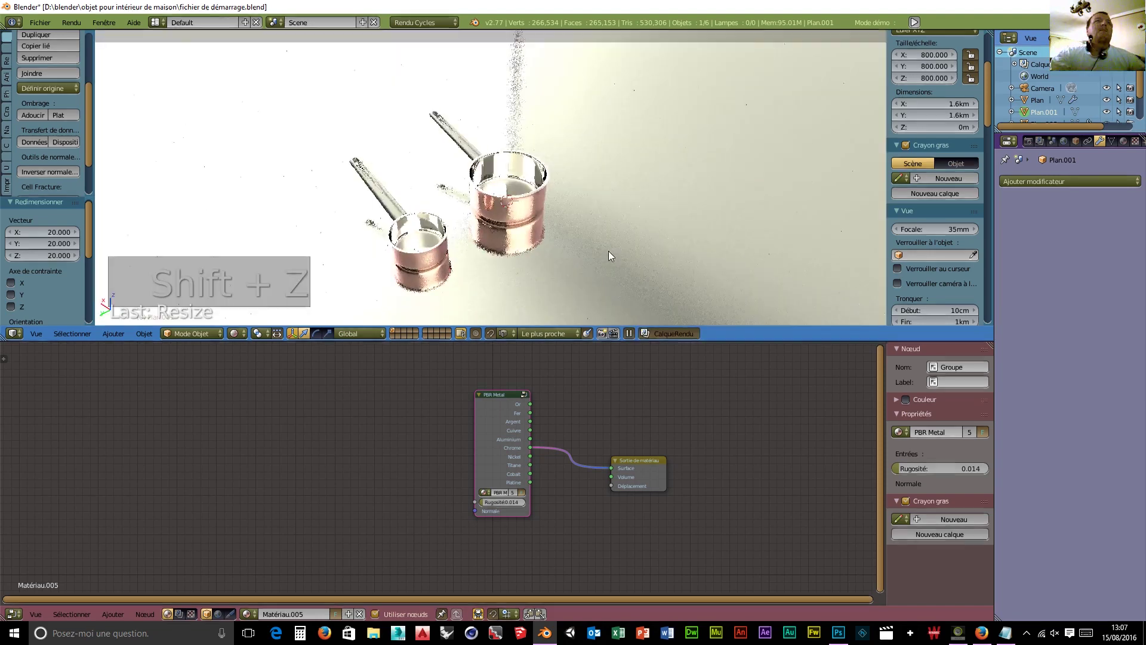
pyautogui.moveTo(610, 256); pyautogui.dragTo(588, 231, button='middle')
pyautogui.rightClick(231, 210)
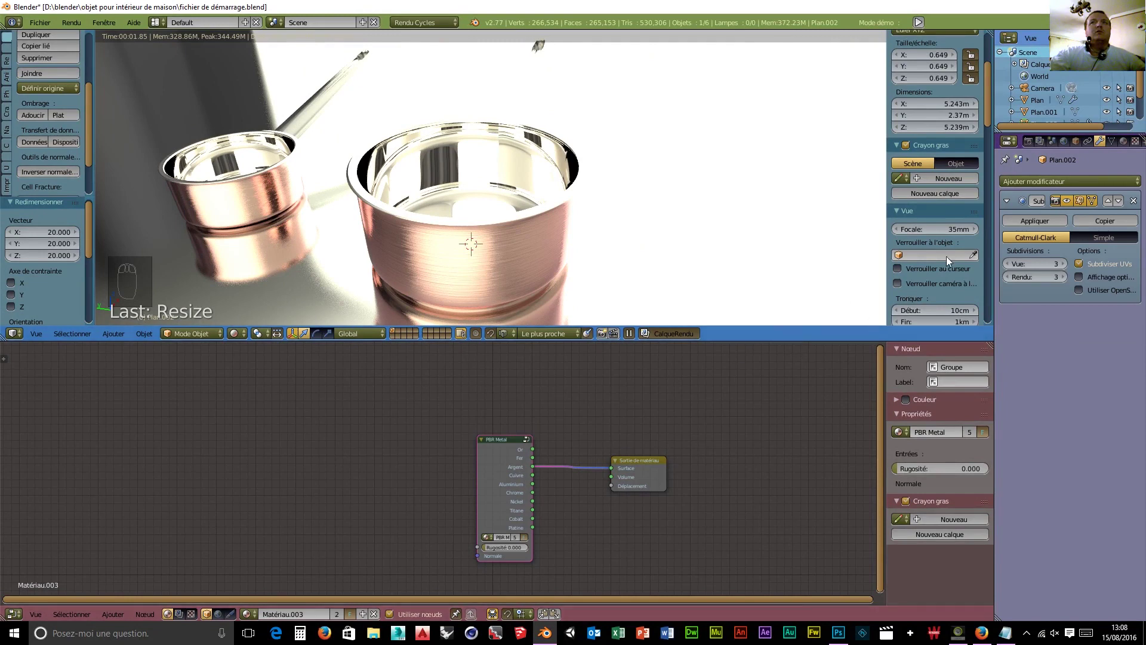
pyautogui.click(1035, 220)
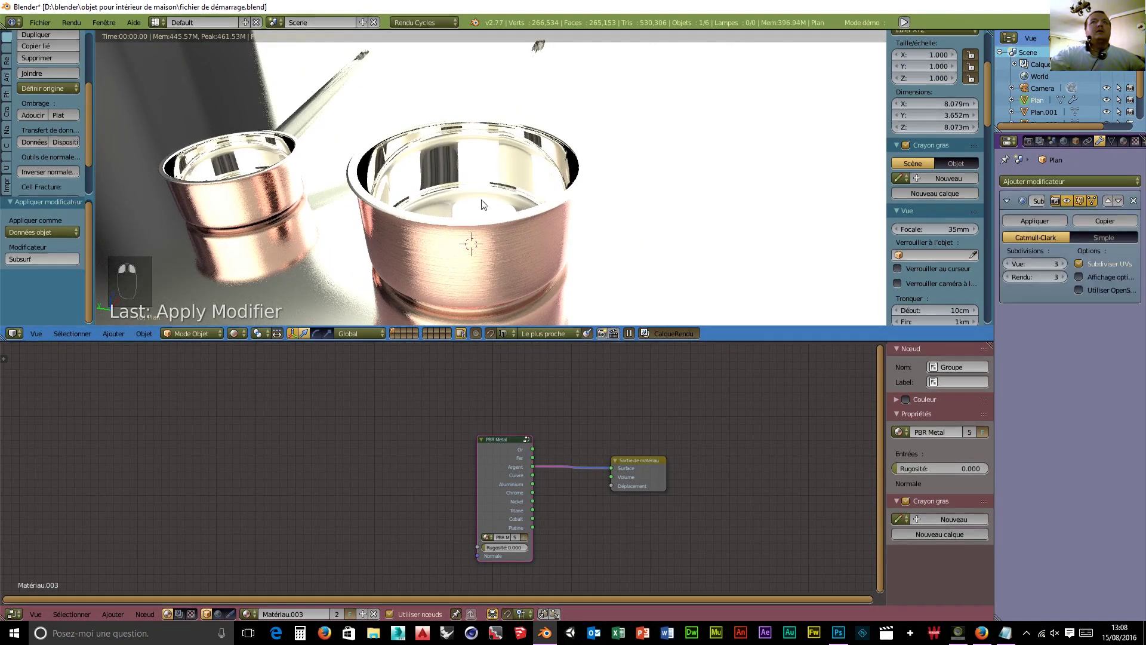
# - Remove both material slots, Matériau.003 and Matériau.004, from the small pan body
pyautogui.rightClick(336, 258)
pyautogui.rightClick(336, 258)
pyautogui.click(1125, 141)
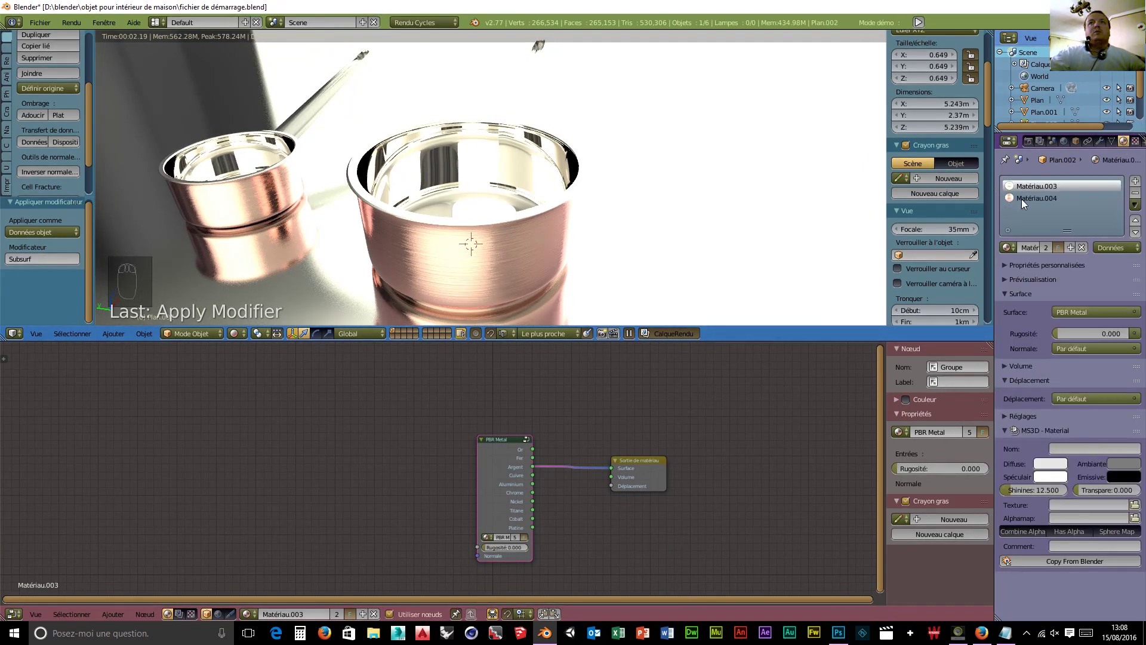
pyautogui.click(1135, 196)
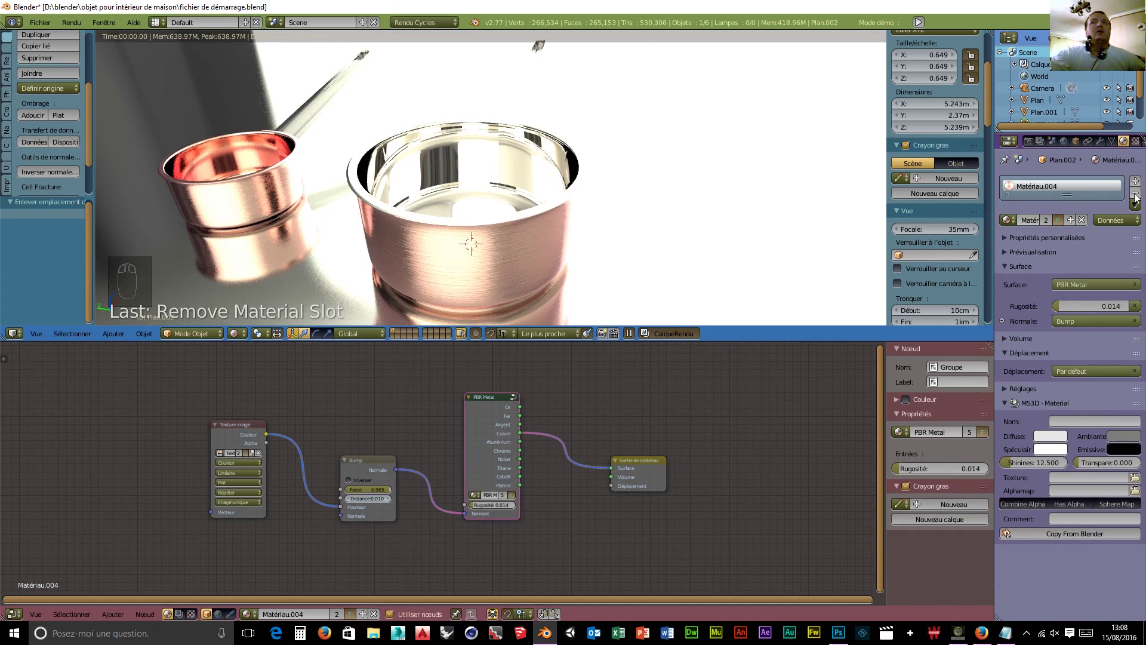
pyautogui.click(1135, 195)
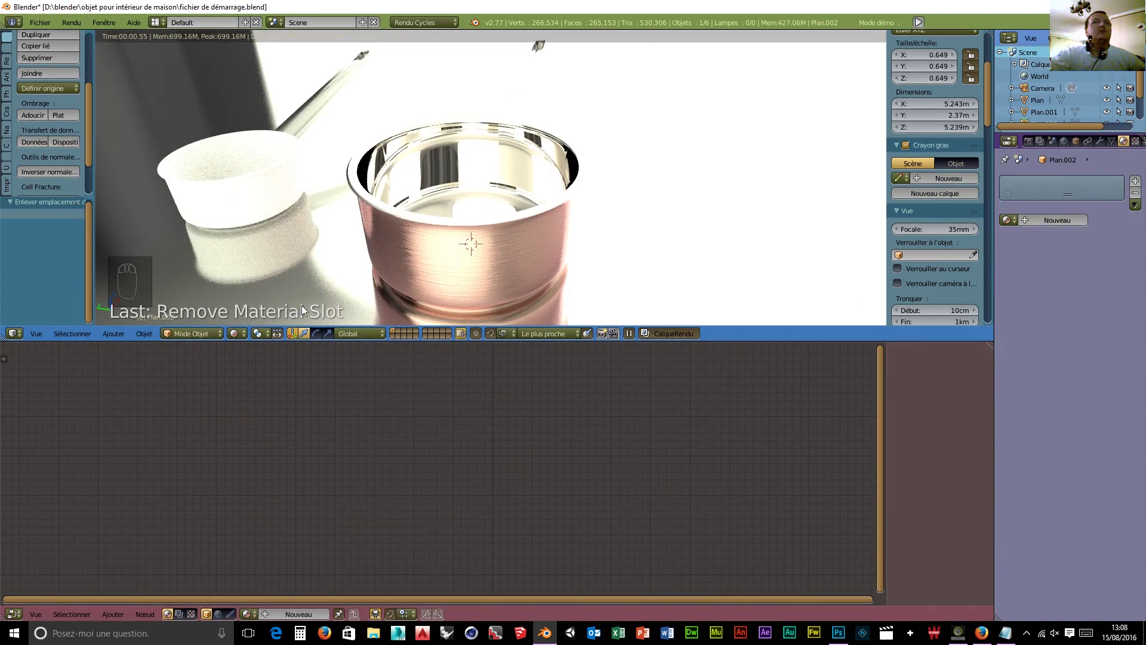
# - Give the small pan body a new material, replacing its diffuse shader with the PBR Metal group and linking the Chrome output to Surface
pyautogui.click(1044, 220)
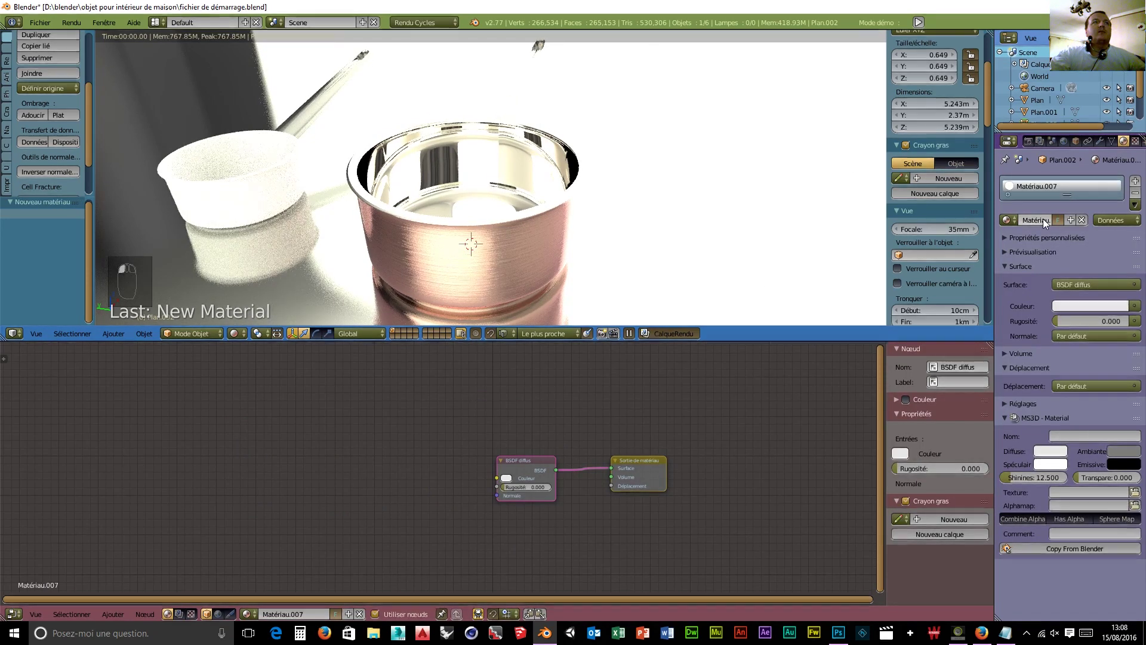
pyautogui.click(516, 459)
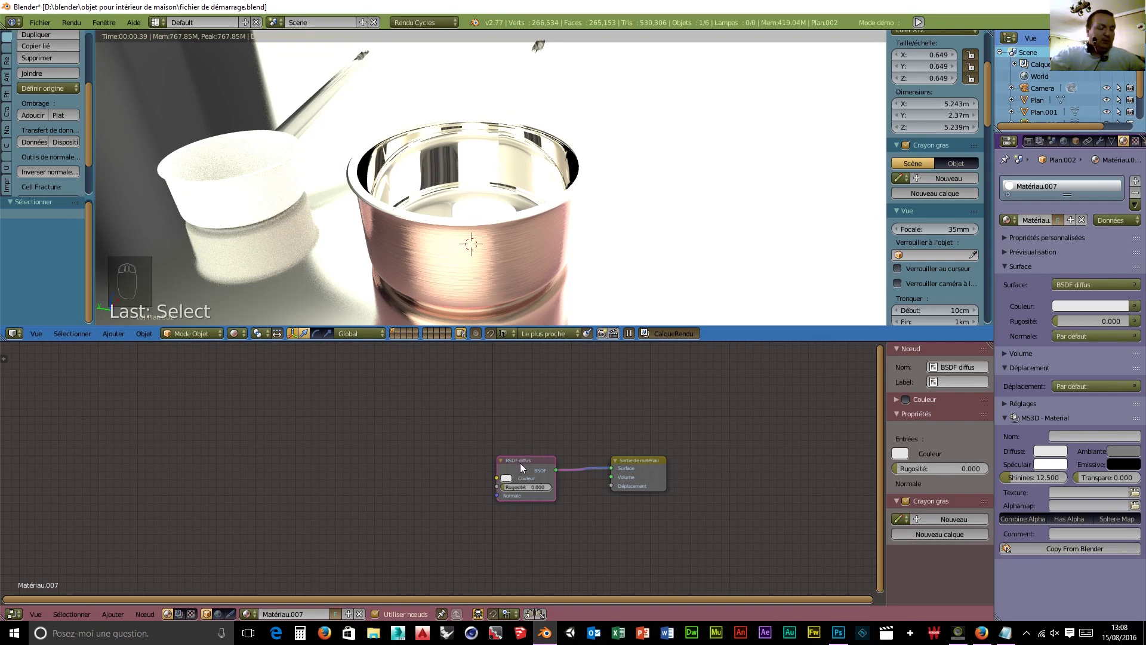
pyautogui.press('x')
pyautogui.hotkey('shift', 'a')
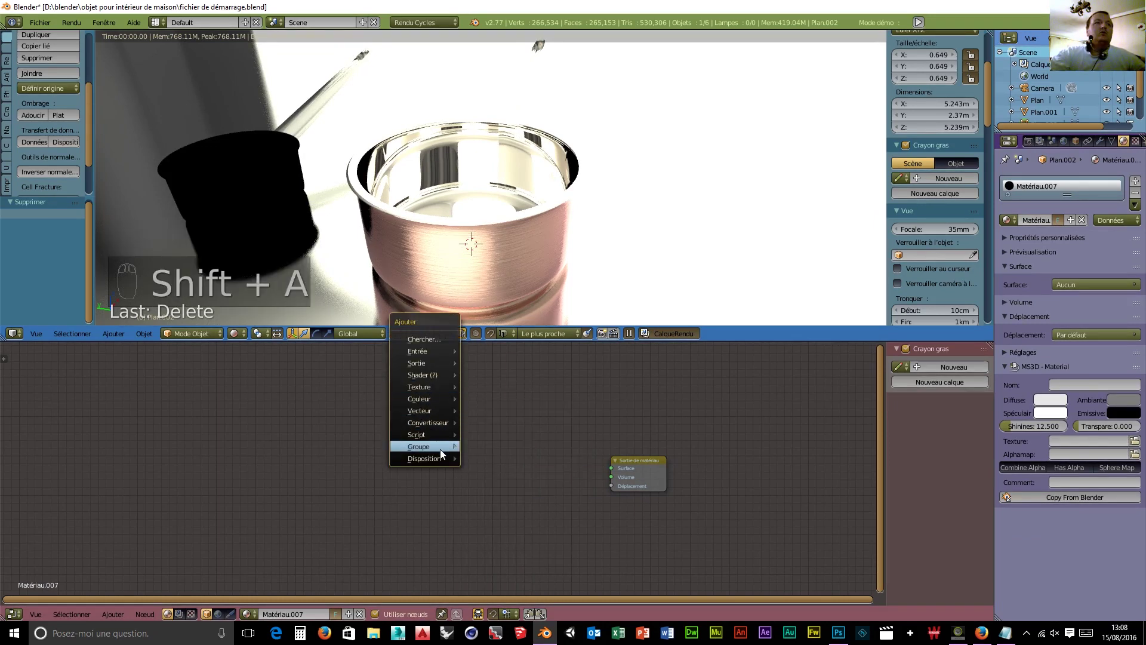
pyautogui.moveTo(442, 449)
pyautogui.click(506, 545)
pyautogui.click(424, 434)
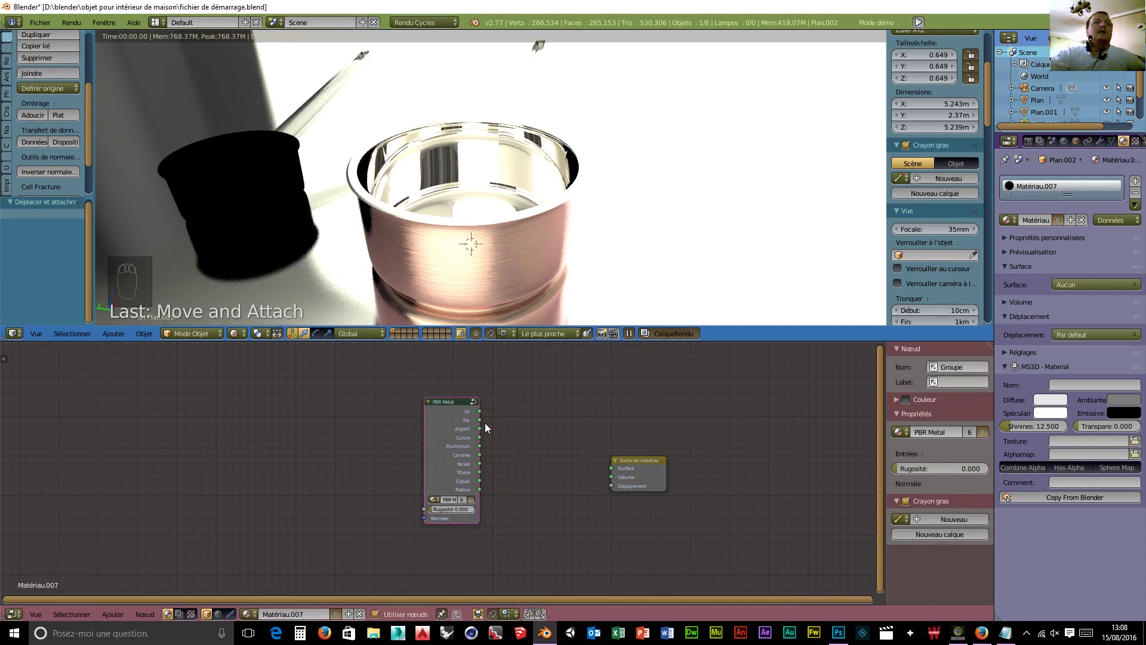
pyautogui.moveTo(480, 454); pyautogui.dragTo(612, 468)
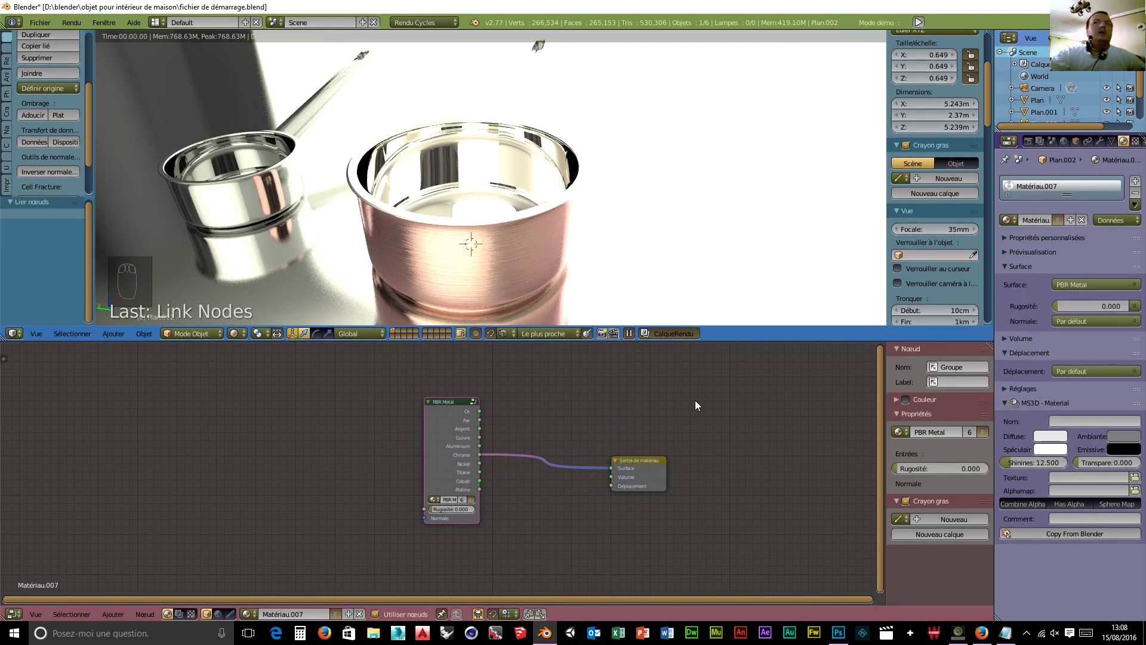
# - Add a second slot with a new material, replacing its diffuse shader with the PBR Metal group and linking the Or output to Surface
pyautogui.click(1135, 182)
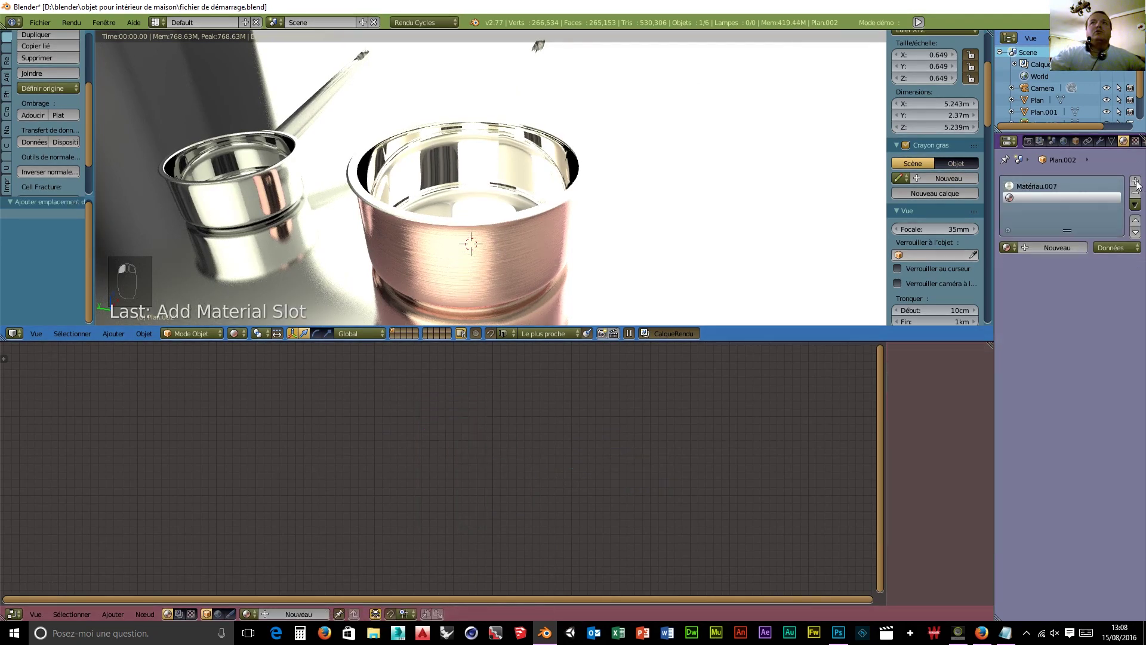
pyautogui.click(1038, 248)
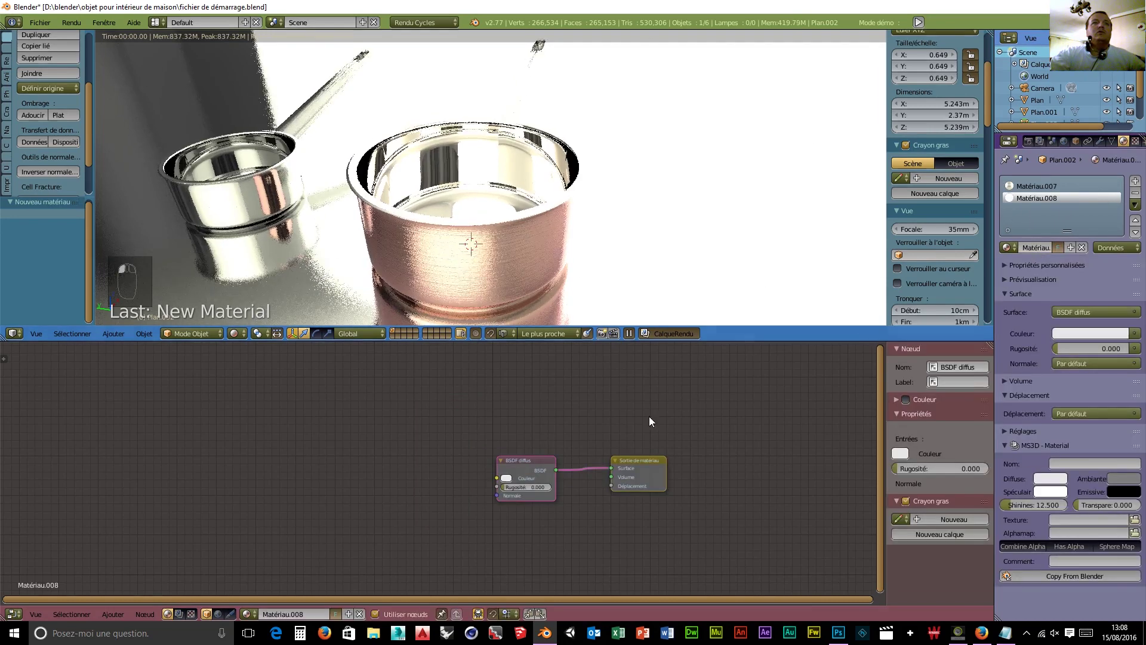
pyautogui.click(529, 469)
pyautogui.press('Delete')
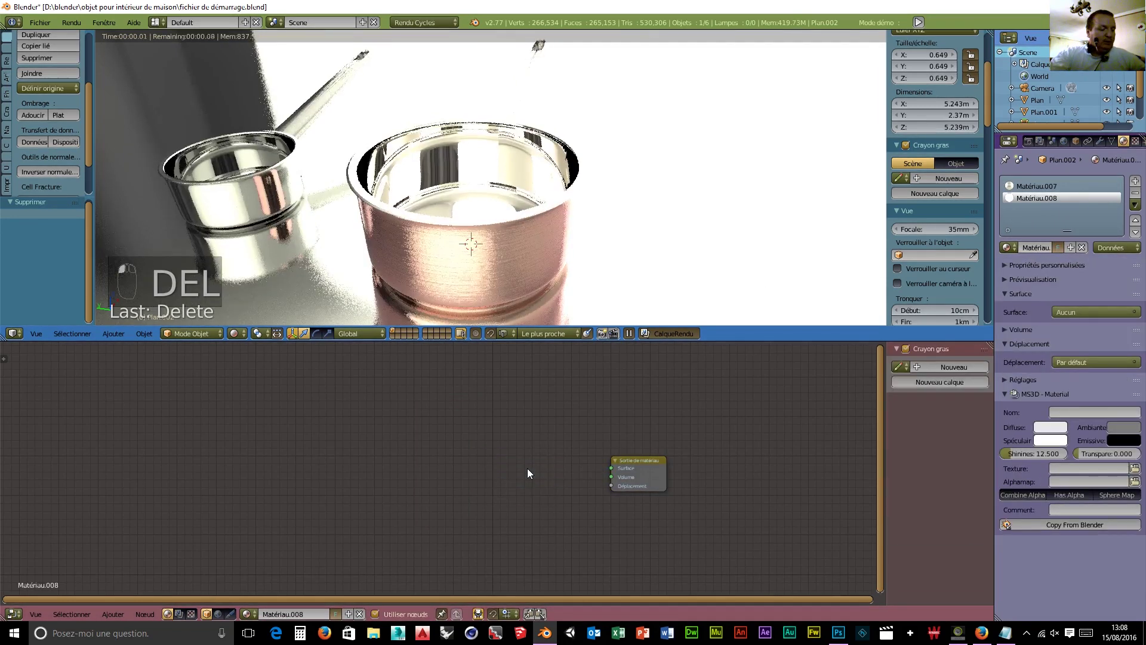
pyautogui.hotkey('shift', 'a')
pyautogui.moveTo(503, 396)
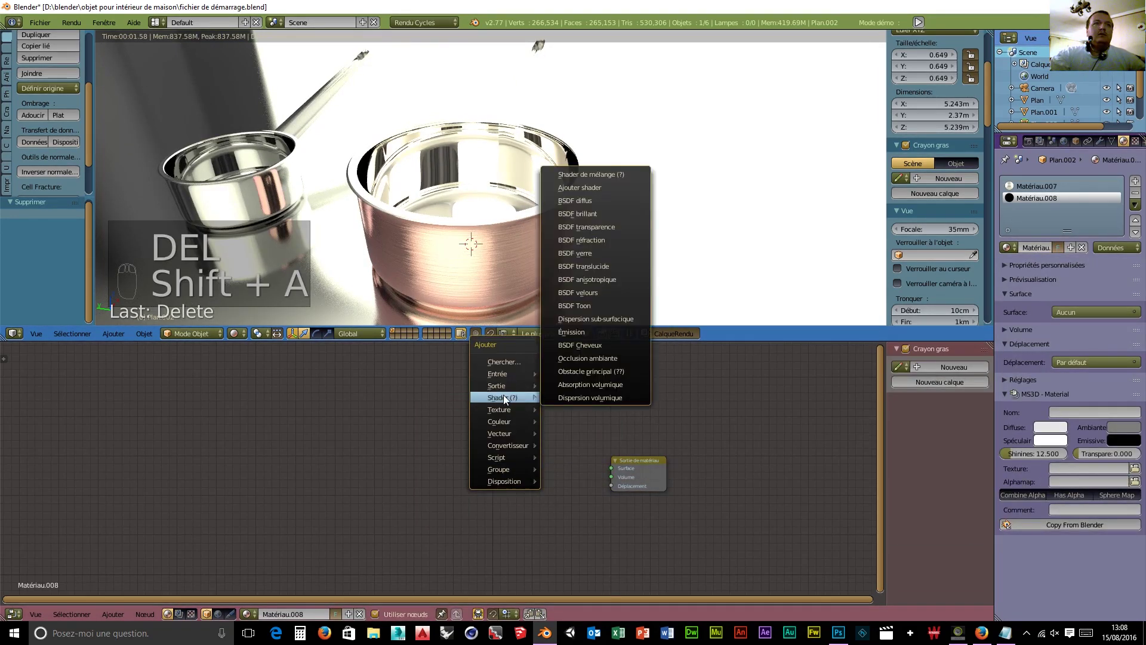
pyautogui.moveTo(528, 469)
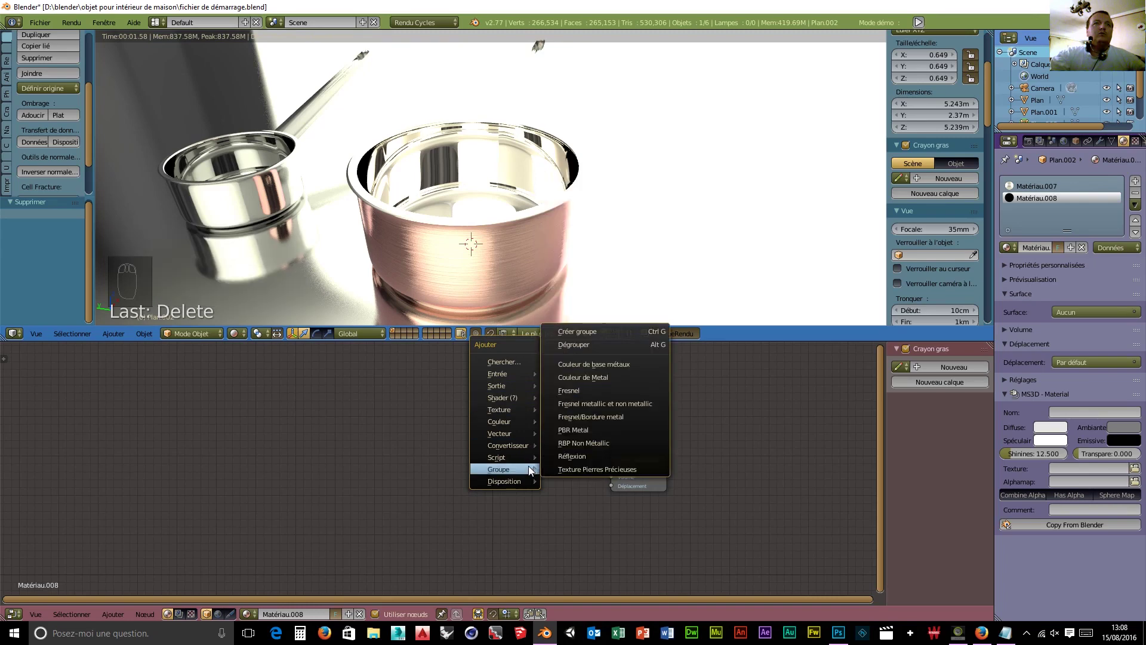
pyautogui.click(573, 429)
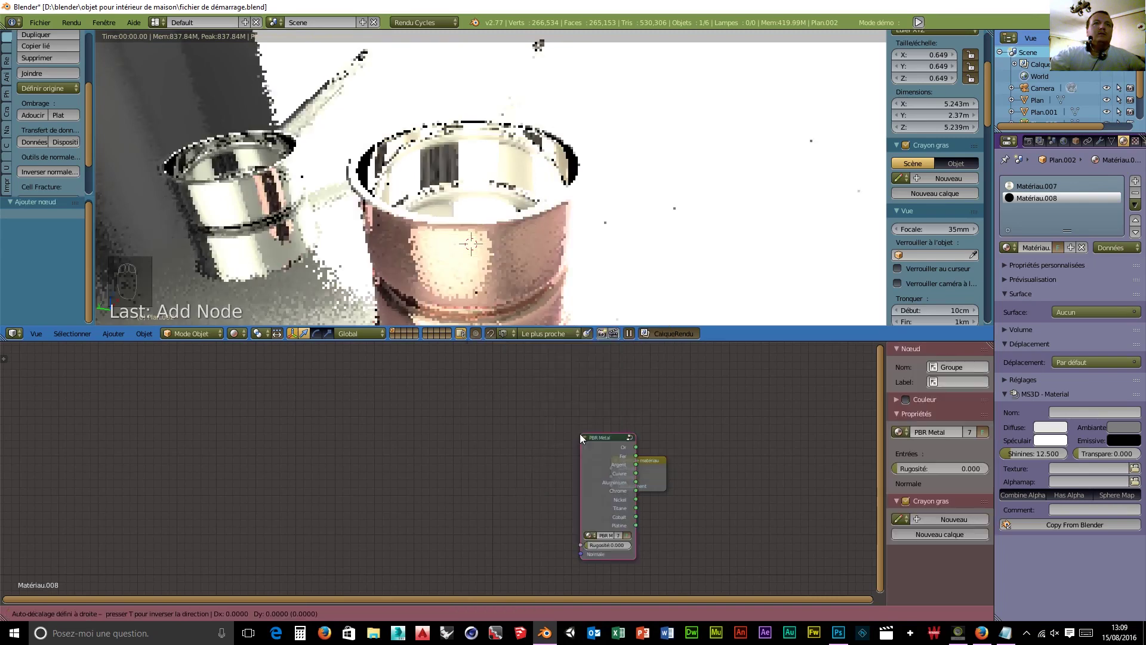
pyautogui.click(470, 399)
pyautogui.moveTo(528, 412); pyautogui.dragTo(612, 468)
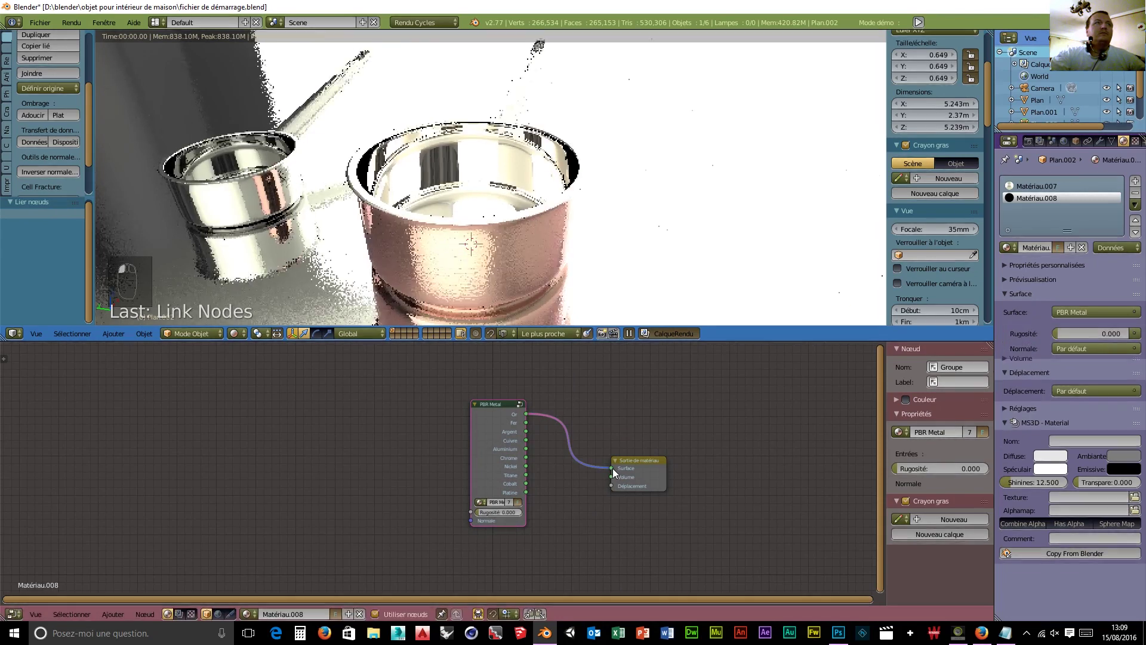
# - Compare the small pan's two materials and examine its interior and exterior in the rendered view
pyautogui.click(1032, 186)
pyautogui.click(1031, 199)
pyautogui.click(1031, 187)
pyautogui.click(1031, 199)
pyautogui.click(1031, 187)
pyautogui.click(1031, 199)
pyautogui.click(1031, 187)
pyautogui.click(1031, 199)
pyautogui.click(1031, 187)
pyautogui.click(1031, 199)
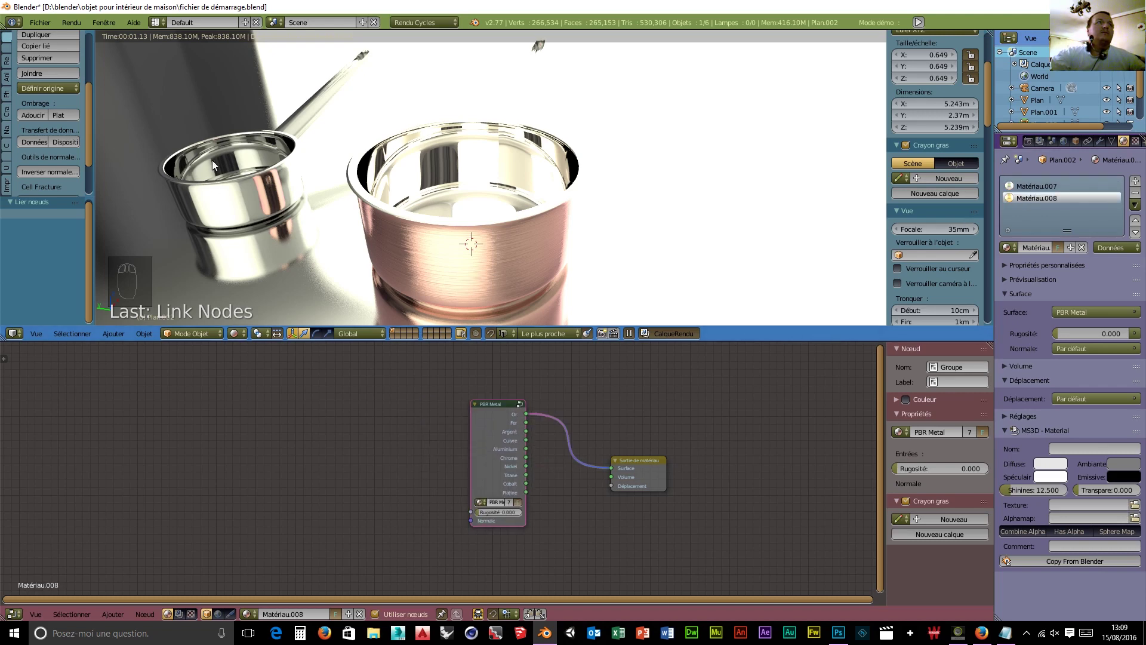
pyautogui.moveTo(232, 209)
pyautogui.mouseDown(button='middle')
pyautogui.moveTo(249, 220)
pyautogui.moveTo(231, 221)
pyautogui.mouseUp(button='middle')
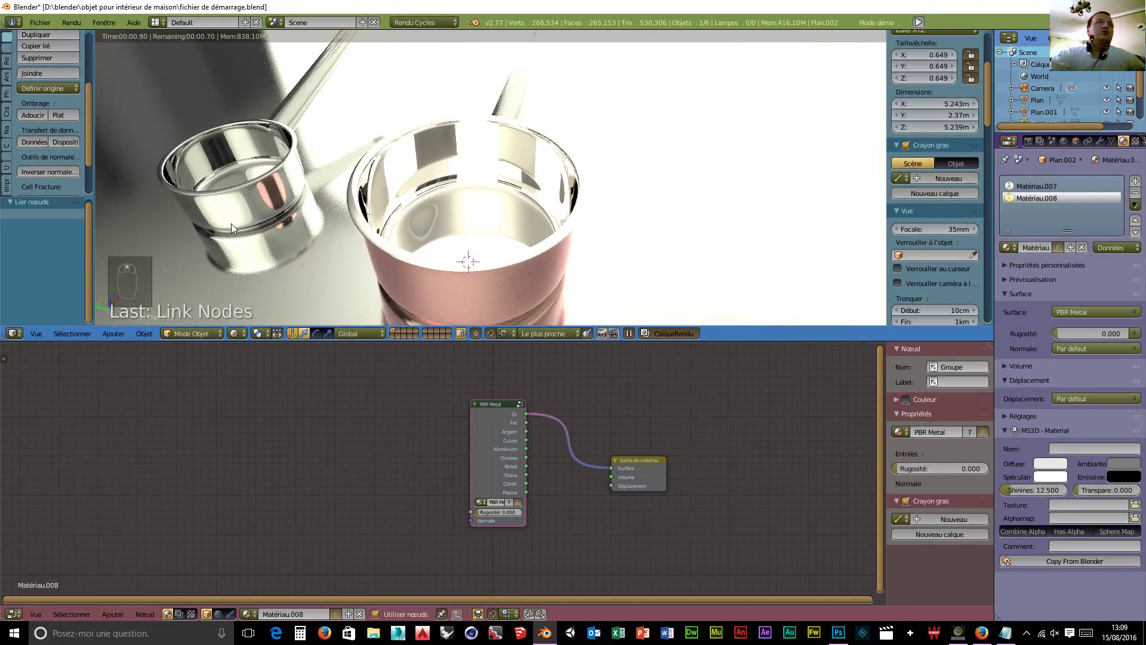
pyautogui.scroll(4, 231, 223)
pyautogui.scroll(-3, 231, 223)
pyautogui.scroll(-1, 232, 227)
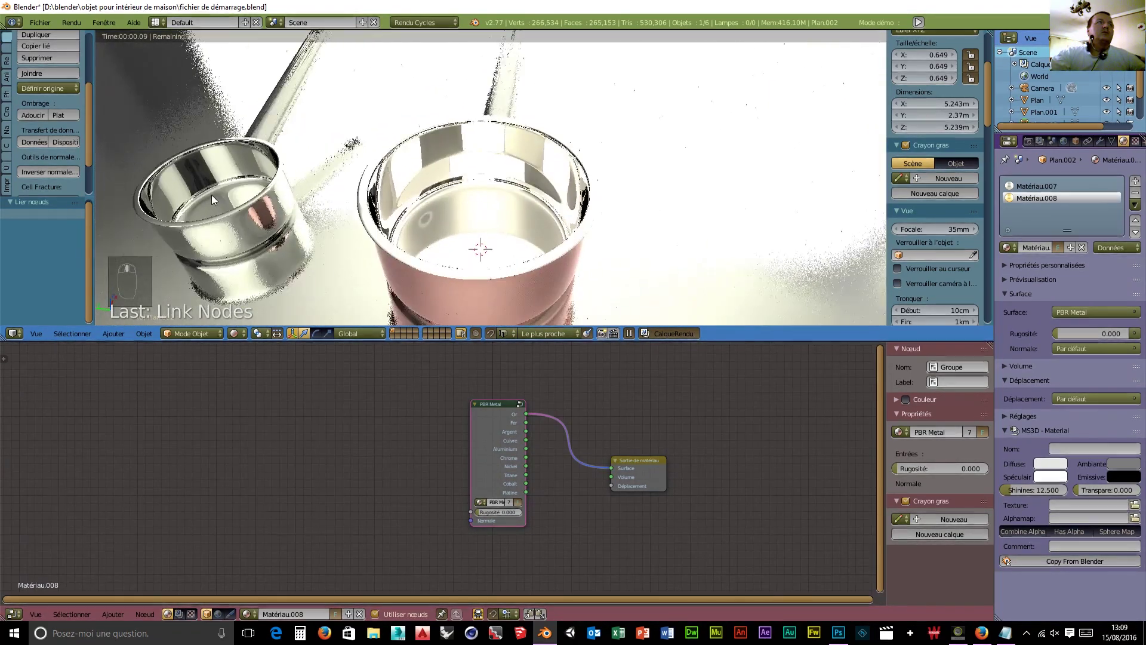
pyautogui.scroll(-1, 262, 223)
pyautogui.scroll(1, 261, 223)
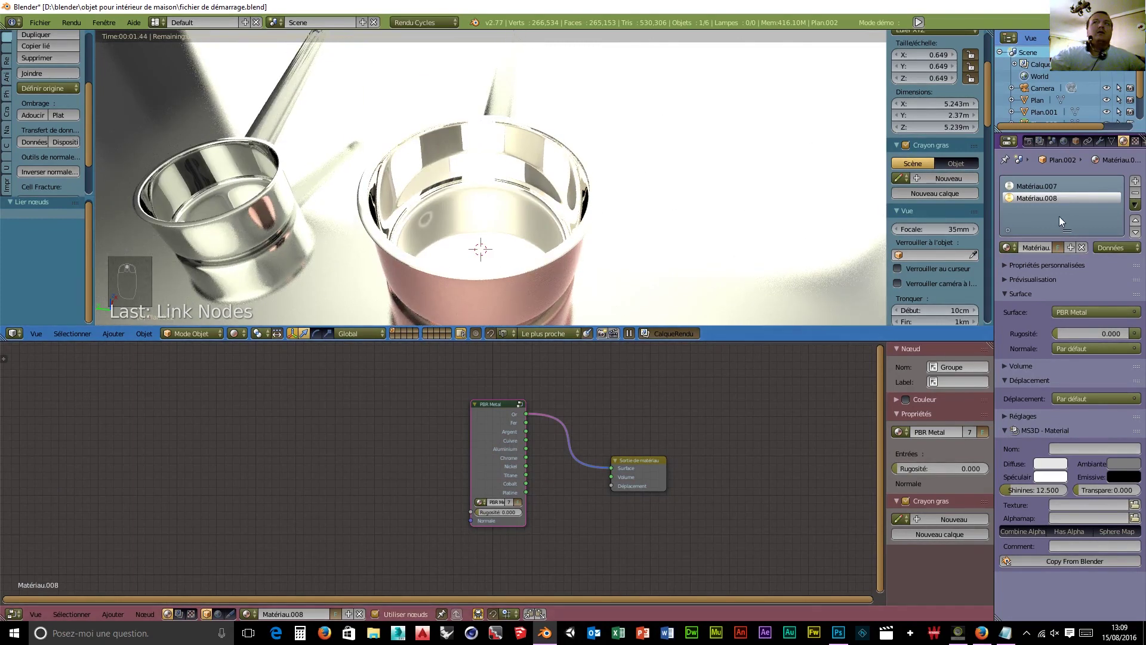
pyautogui.click(1037, 186)
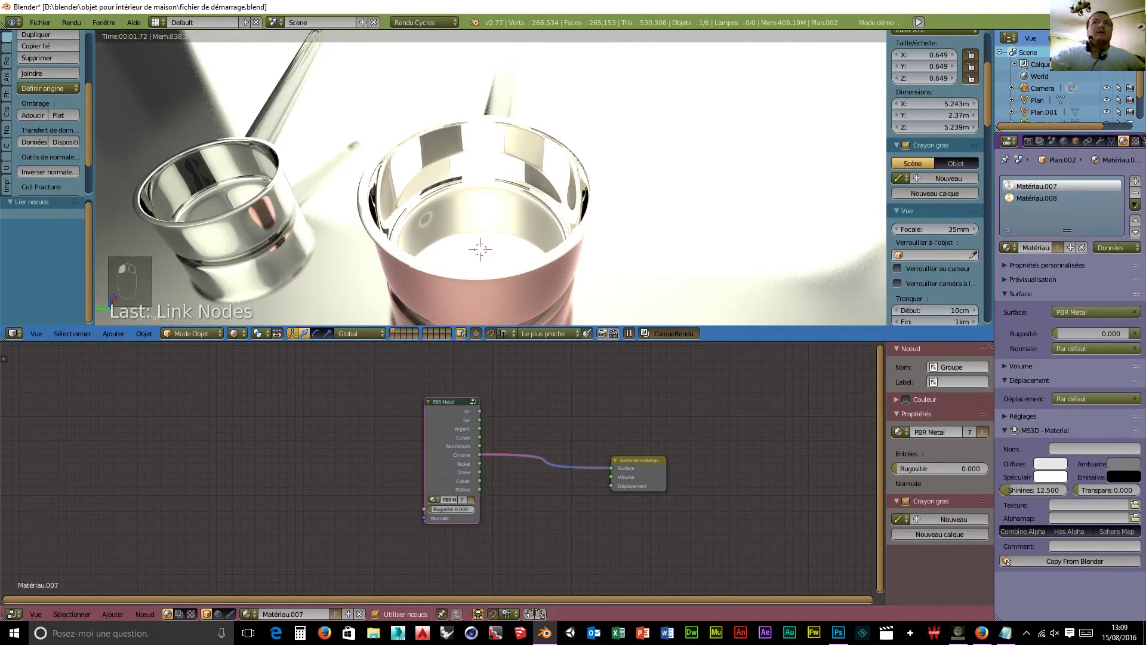
# - Remove the Matériau.007 slot from the small pan body and inspect both pans in the rendered view
pyautogui.click(1136, 192)
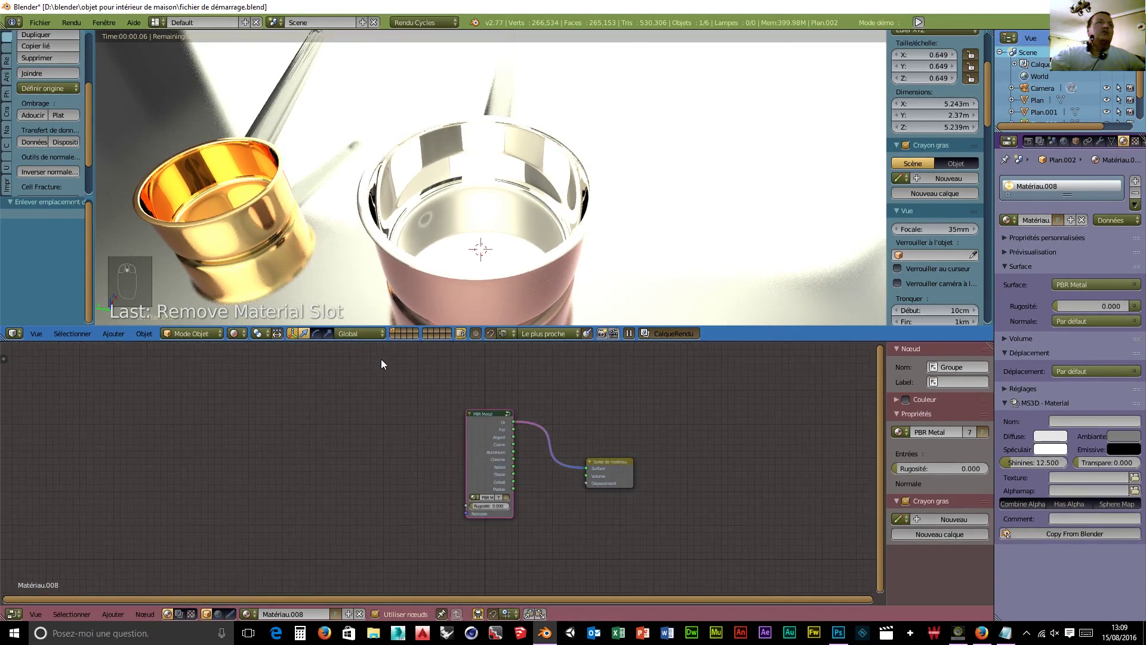
pyautogui.moveTo(231, 316)
pyautogui.mouseDown(button='middle')
pyautogui.moveTo(207, 234)
pyautogui.moveTo(151, 257)
pyautogui.mouseUp(button='middle')
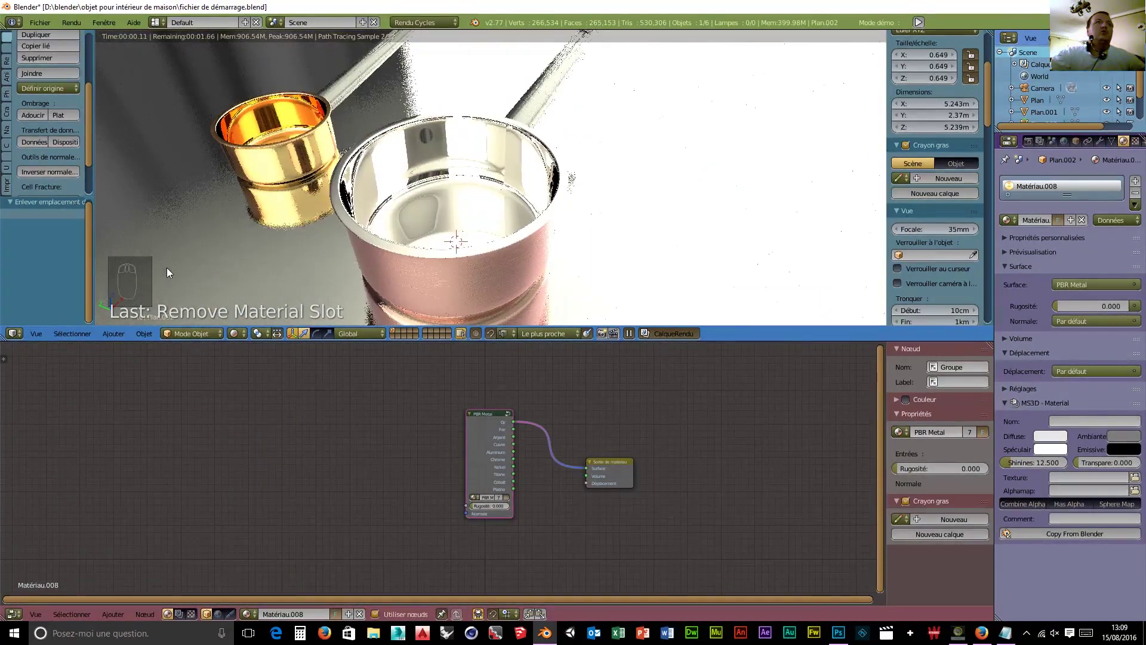
pyautogui.scroll(2, 360, 289)
pyautogui.moveTo(376, 291); pyautogui.dragTo(408, 263, button='middle')
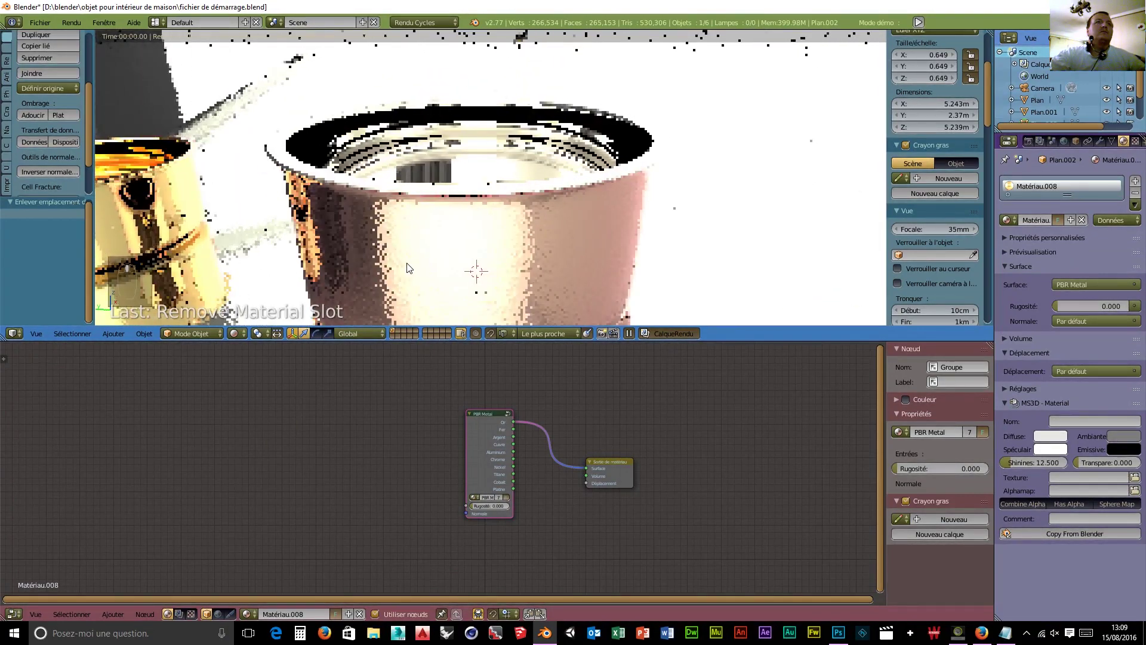
pyautogui.scroll(-3, 407, 268)
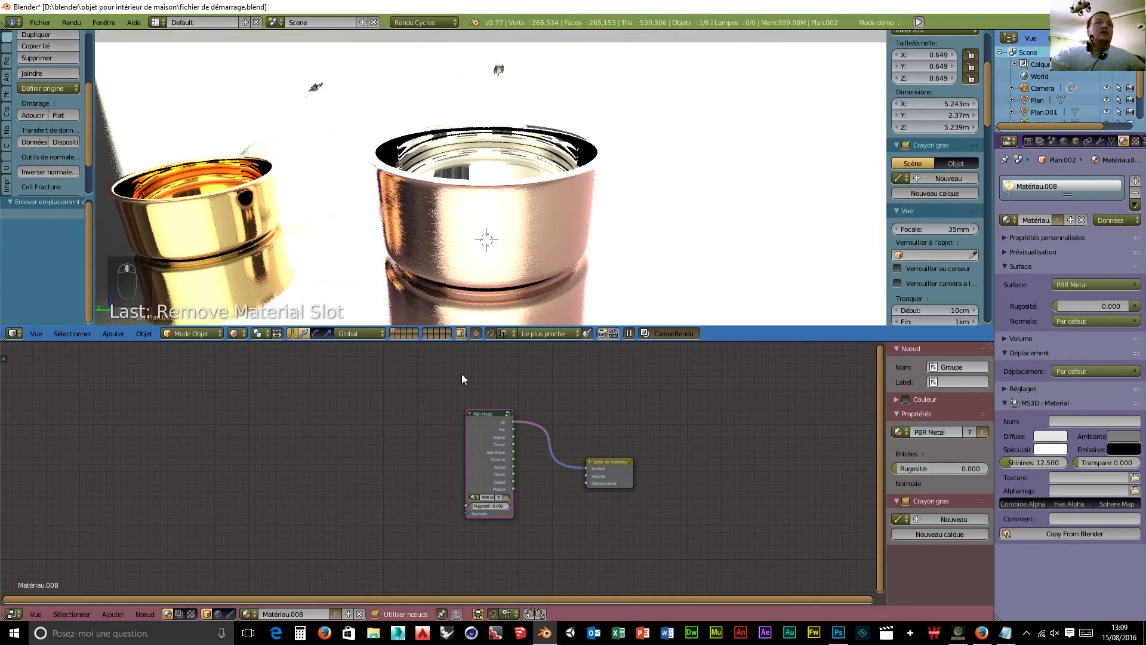
pyautogui.moveTo(257, 277)
pyautogui.mouseDown(button='middle')
pyautogui.moveTo(322, 245)
pyautogui.moveTo(236, 279)
pyautogui.mouseUp(button='middle')
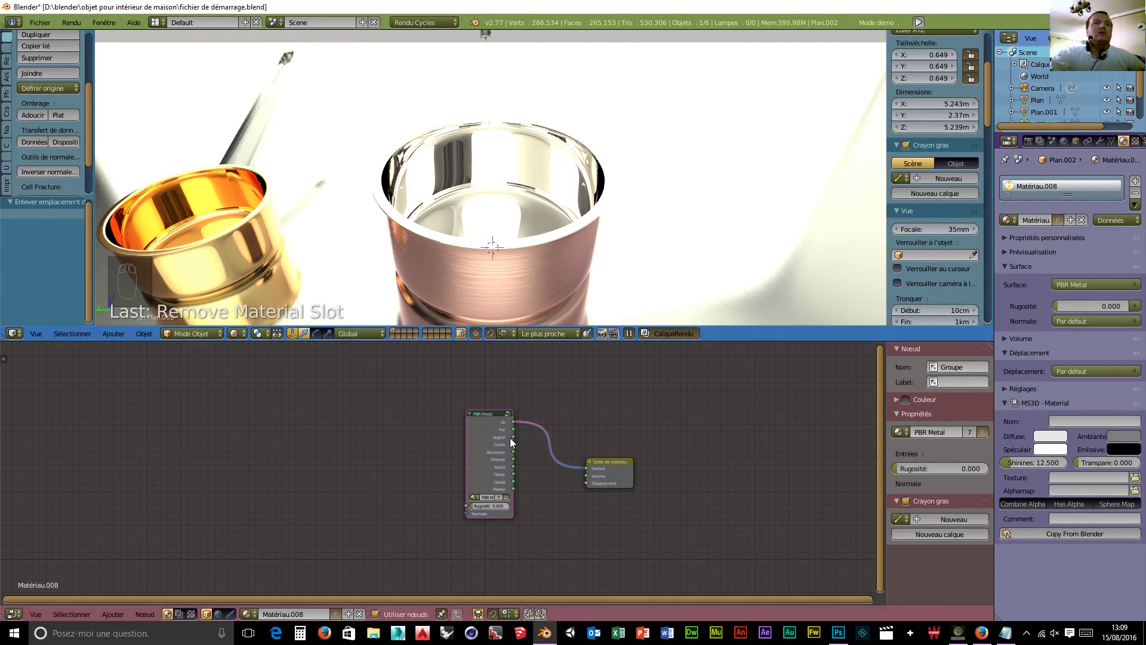
# - Try the PBR Metal group's Aluminium, Chrome and Argent outputs on the Surface input of the small pan body's Matériau.008
pyautogui.moveTo(513, 452); pyautogui.dragTo(588, 467)
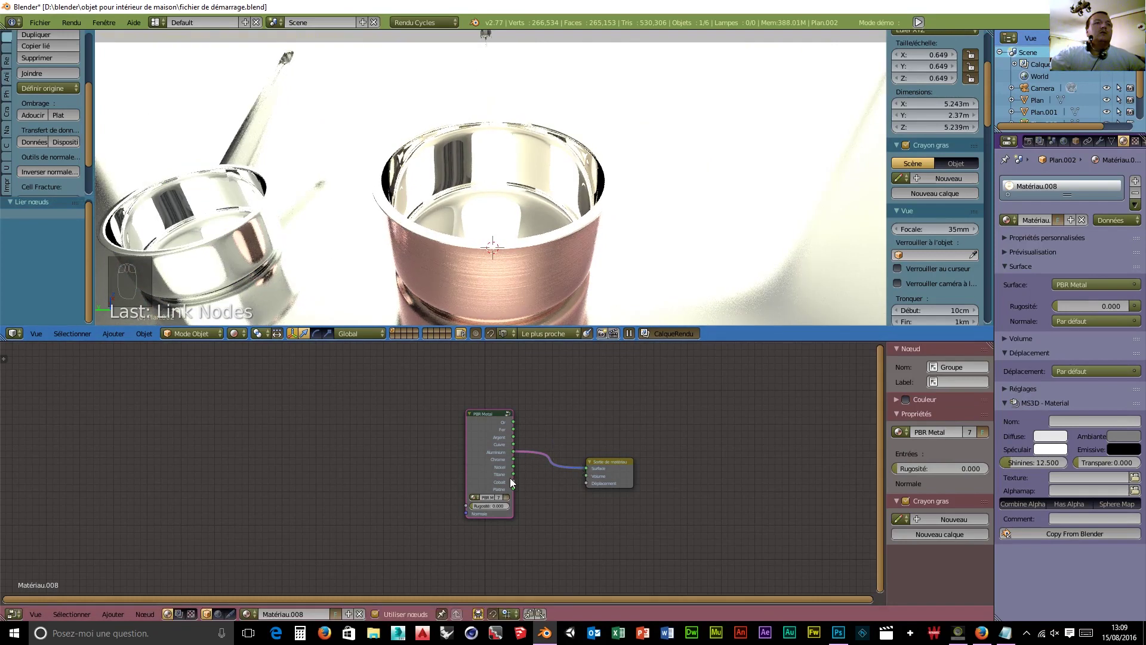
pyautogui.moveTo(514, 459); pyautogui.dragTo(588, 467)
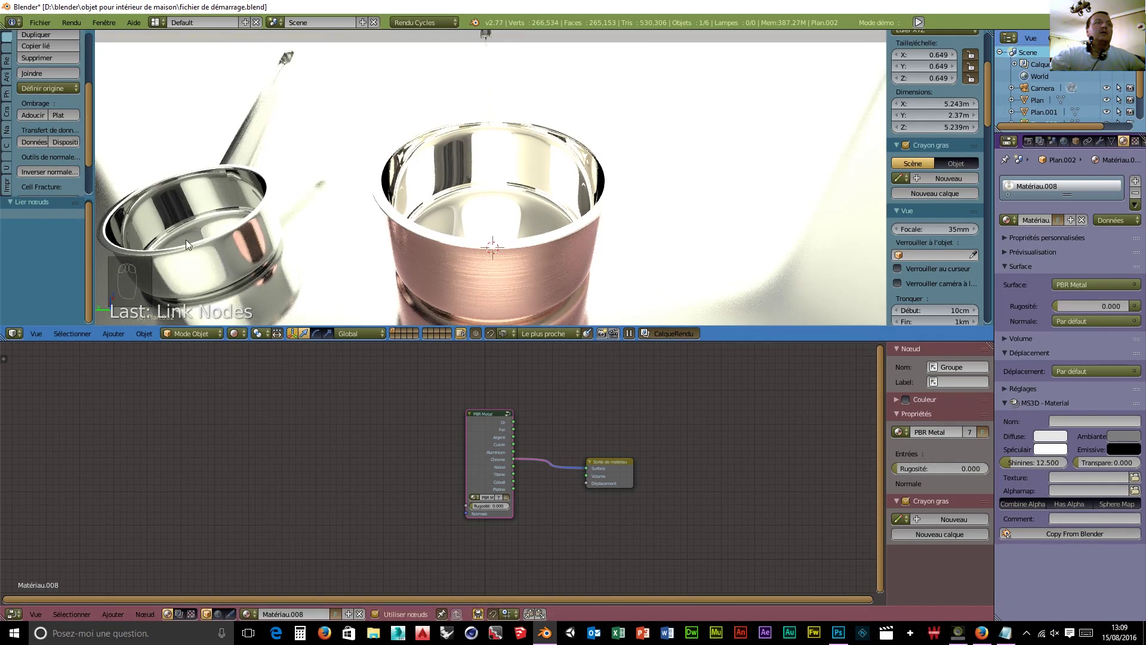
pyautogui.moveTo(514, 438); pyautogui.dragTo(586, 468)
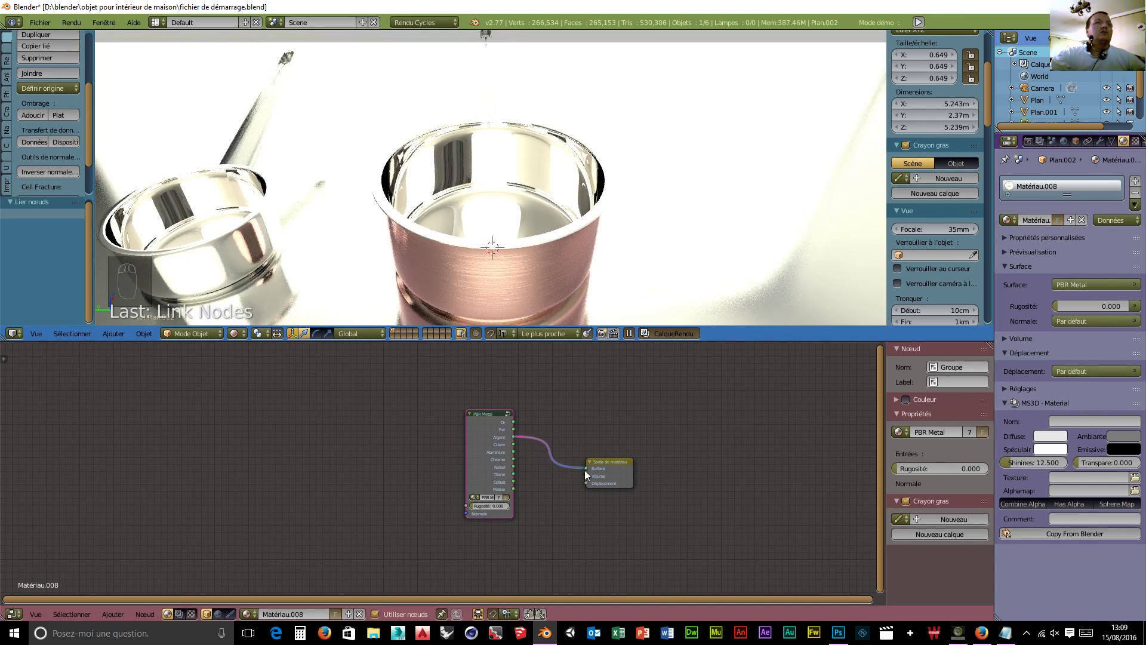
pyautogui.moveTo(513, 452); pyautogui.dragTo(587, 469)
pyautogui.moveTo(514, 438); pyautogui.dragTo(586, 468)
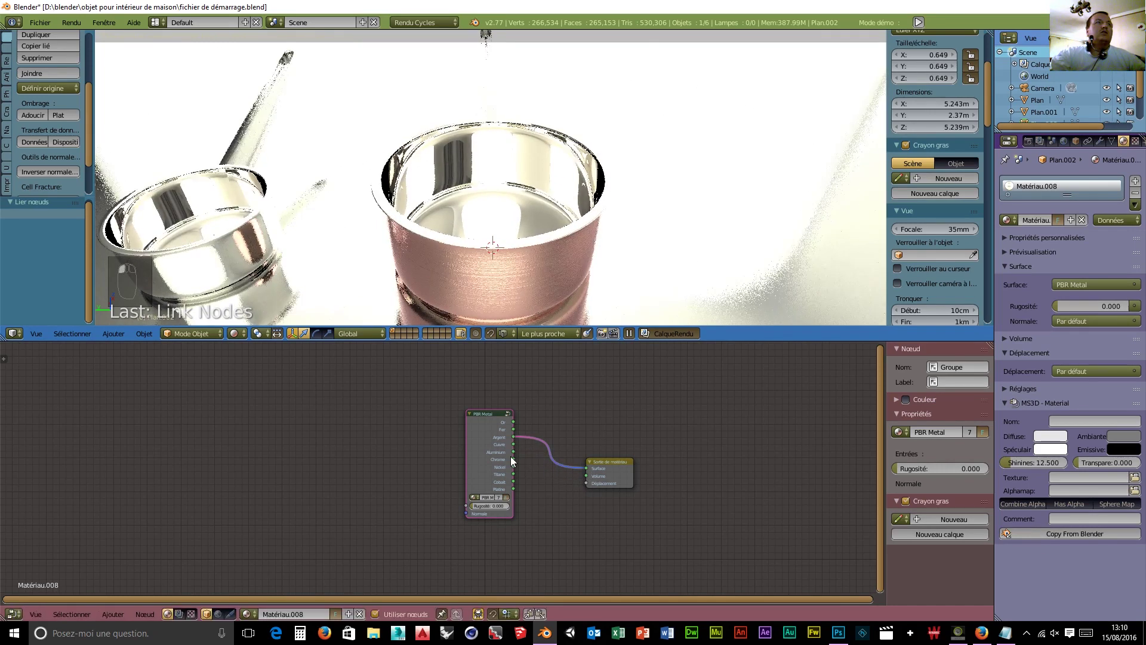
pyautogui.scroll(-2, 166, 362)
pyautogui.scroll(3, 198, 366)
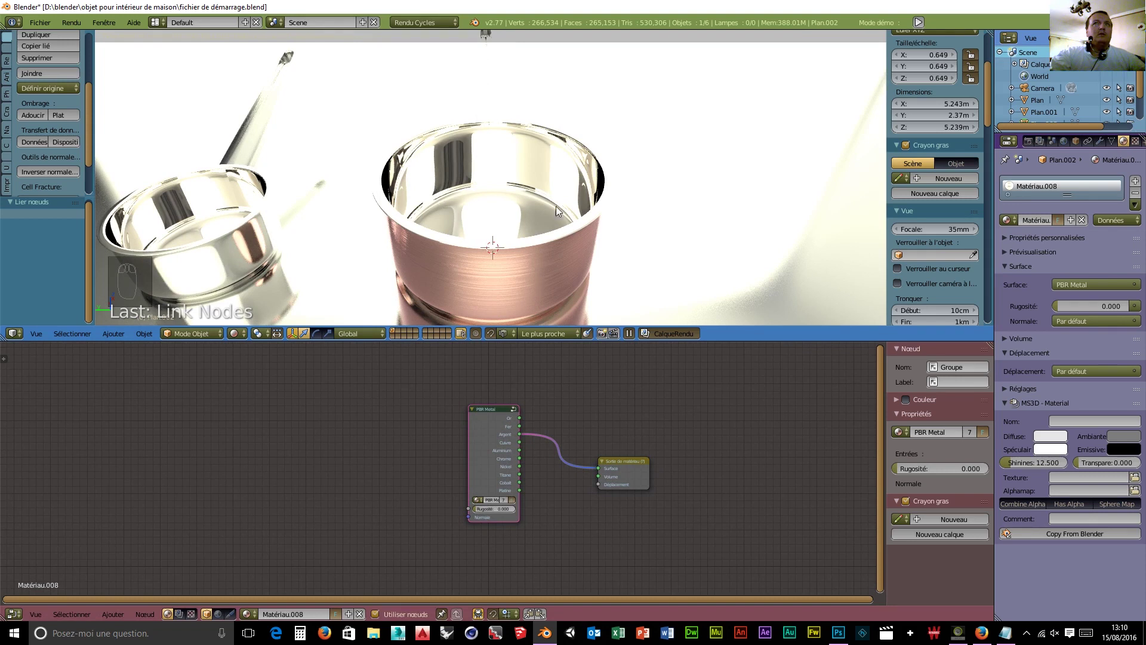
pyautogui.rightClick(164, 224)
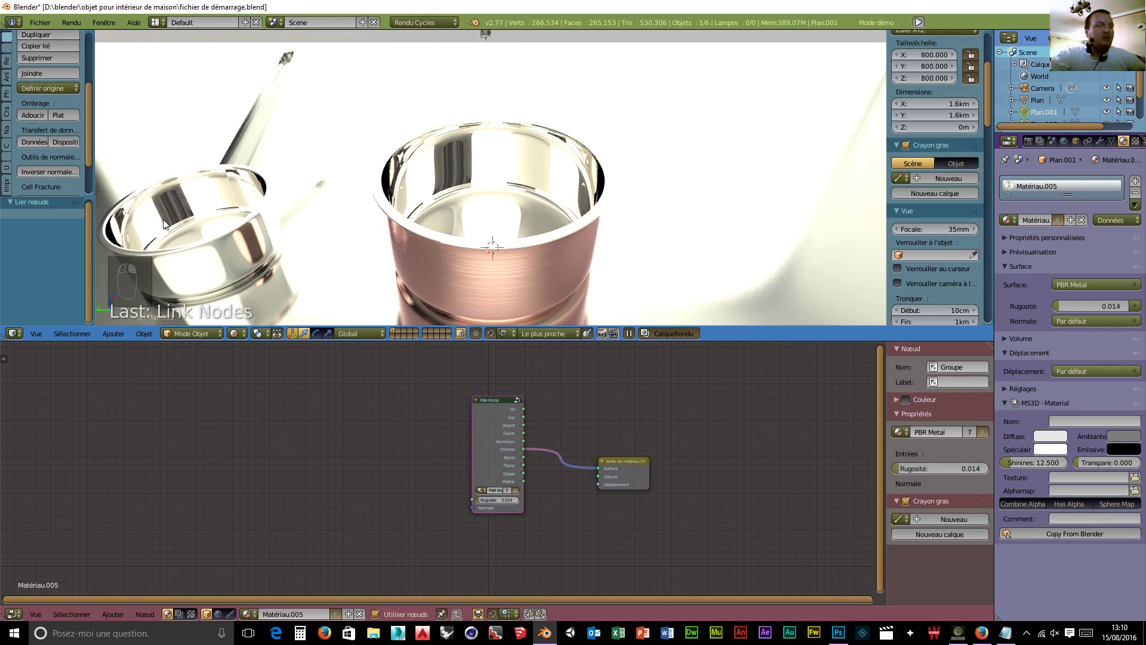
pyautogui.press('x')
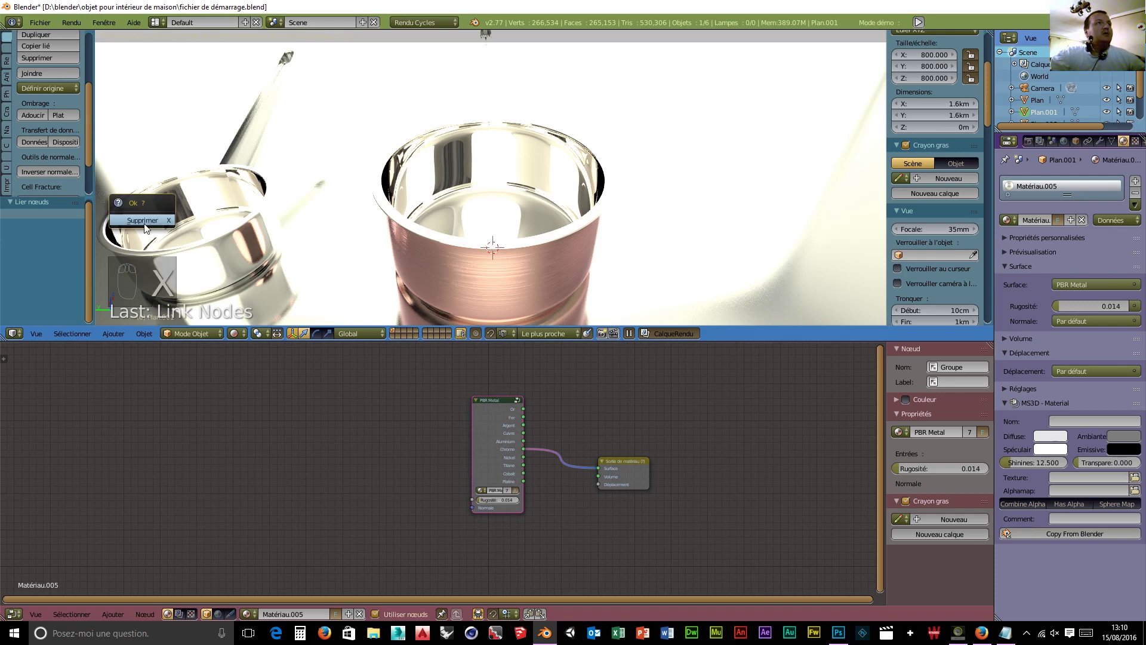
pyautogui.click(141, 220)
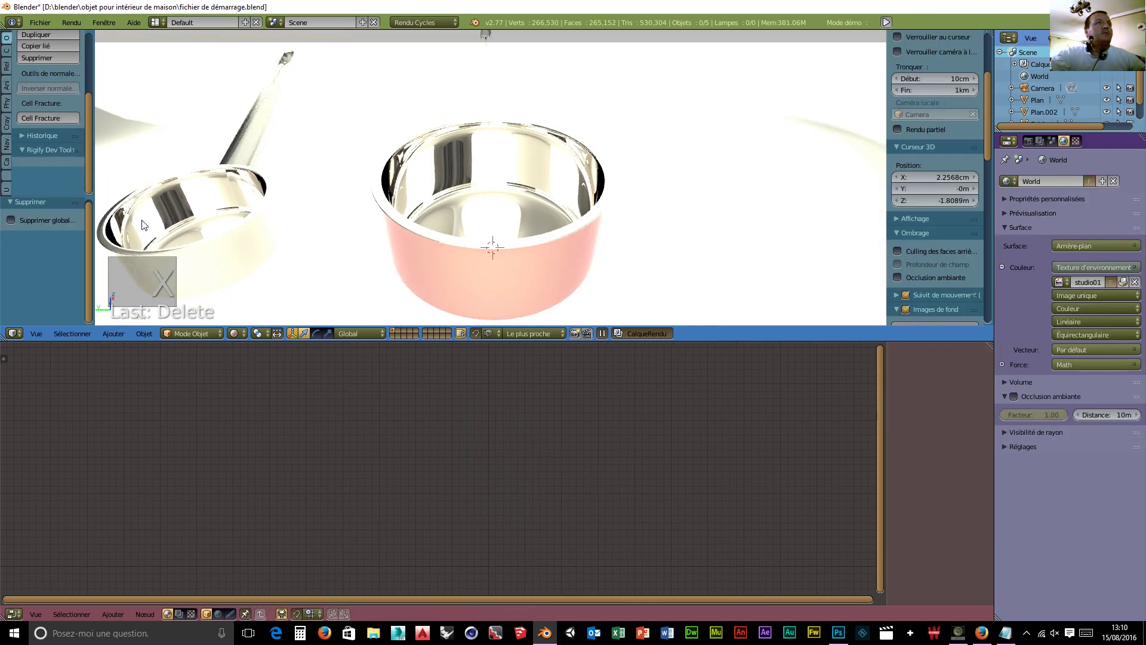
pyautogui.hotkey('ctrl', 'z')
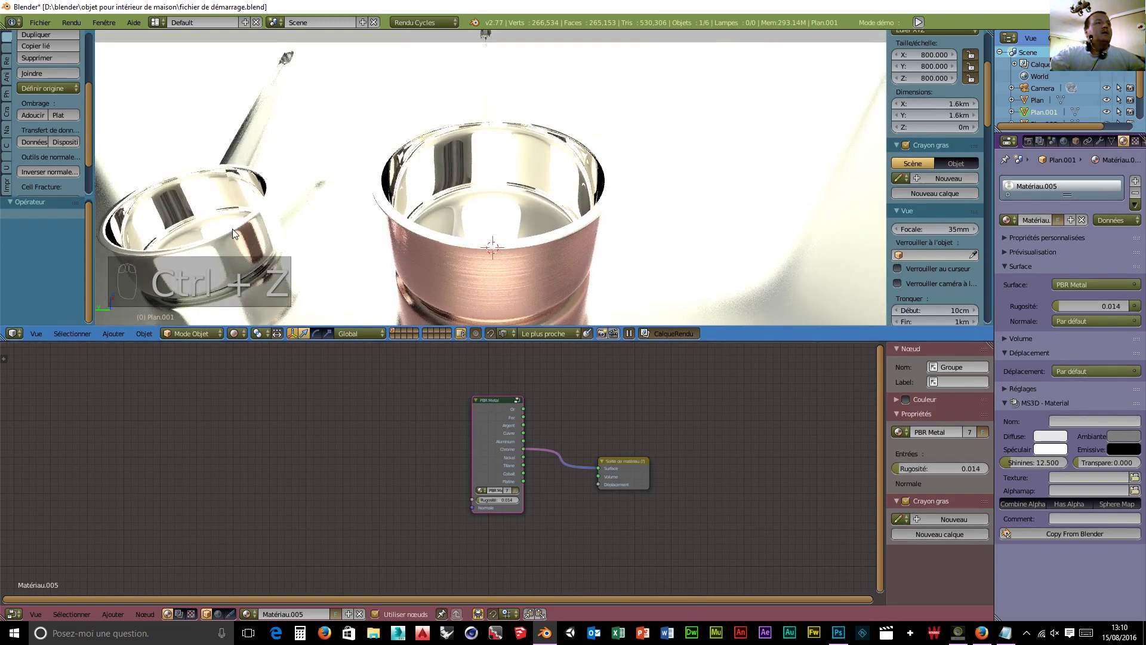
# - Delete the small pan body, keeping its handle and the ground plane
pyautogui.rightClick(232, 228)
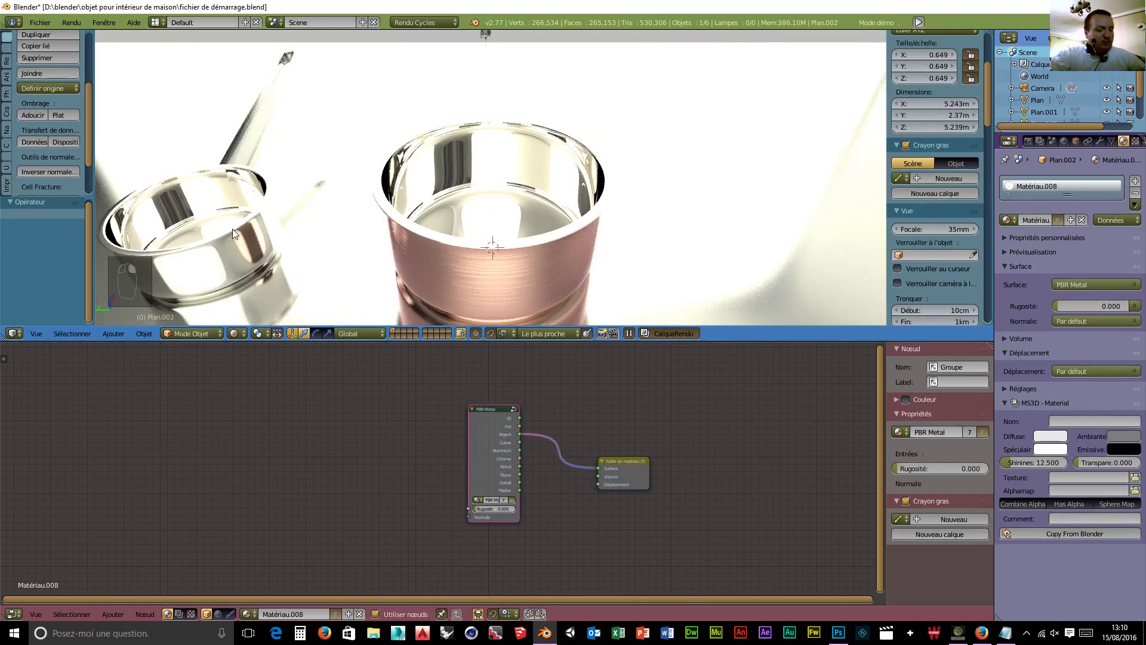
pyautogui.press('x')
pyautogui.click(219, 233)
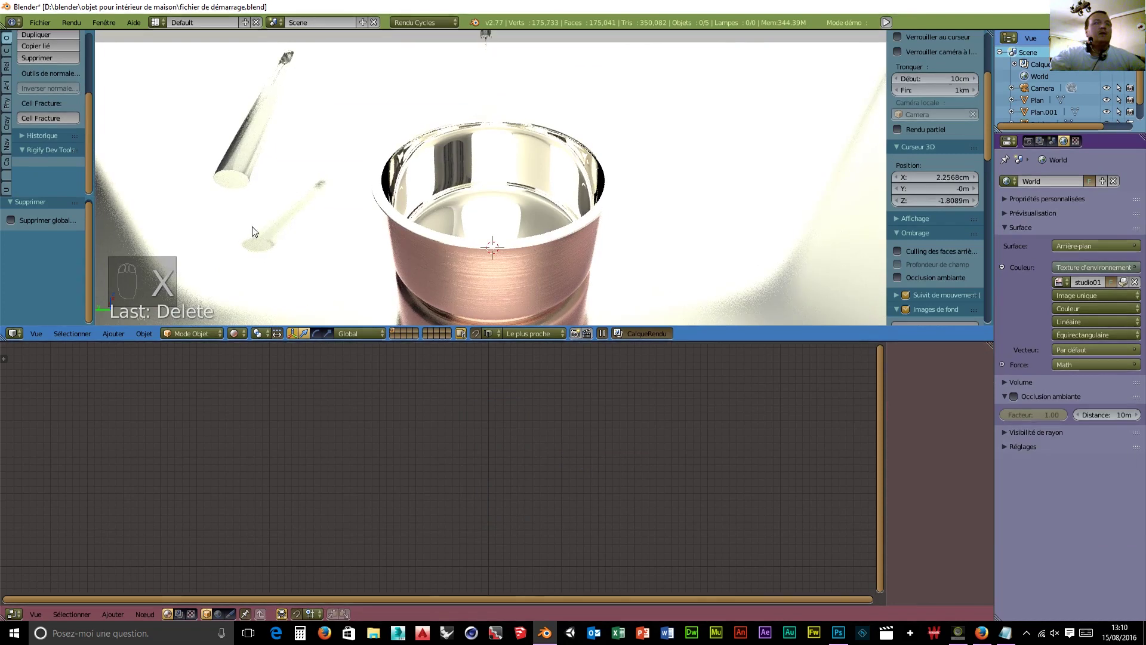
# - Duplicate the large pan body and place the copy about 9.506 m along the Y axis, beside the original
pyautogui.rightClick(540, 239)
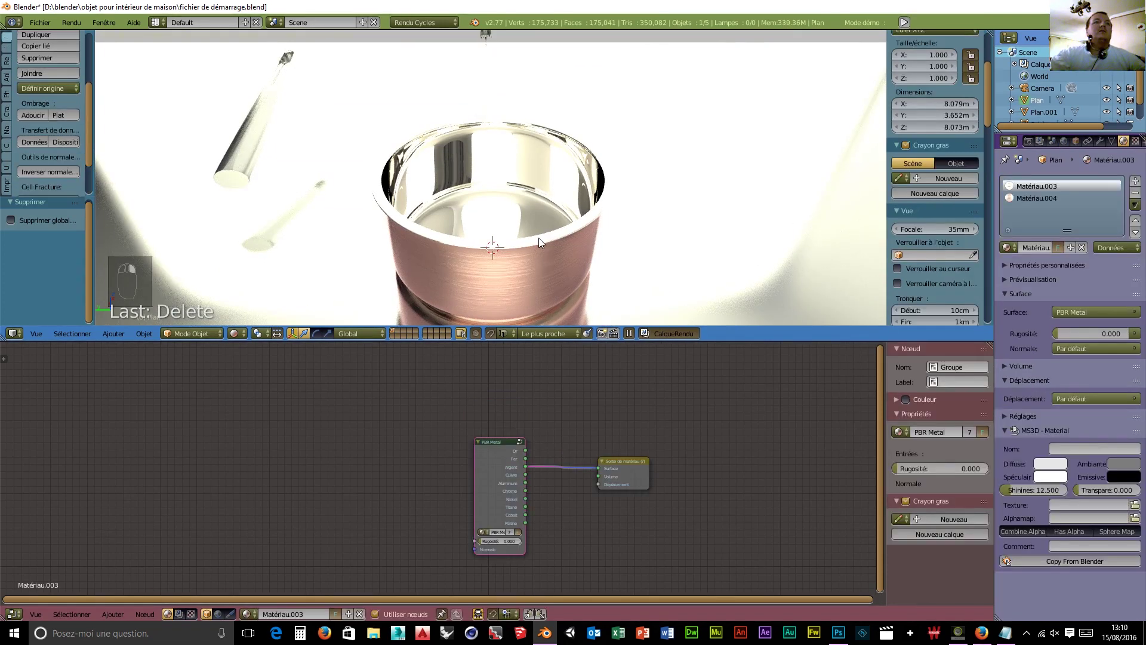
pyautogui.hotkey('shift', 'd')
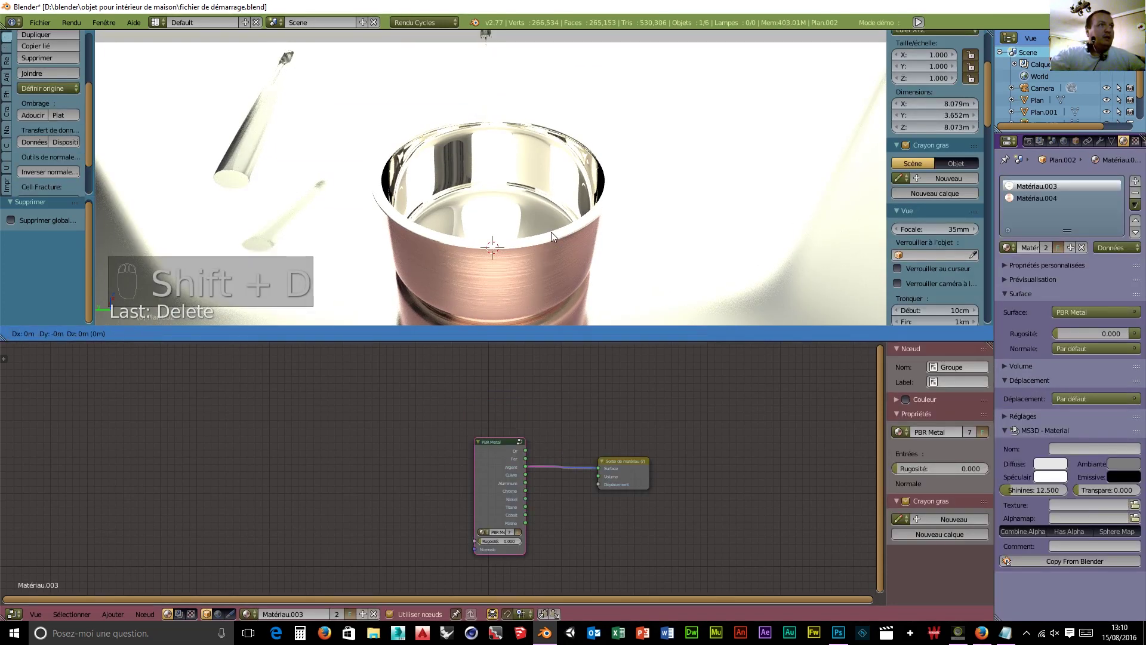
pyautogui.press('y')
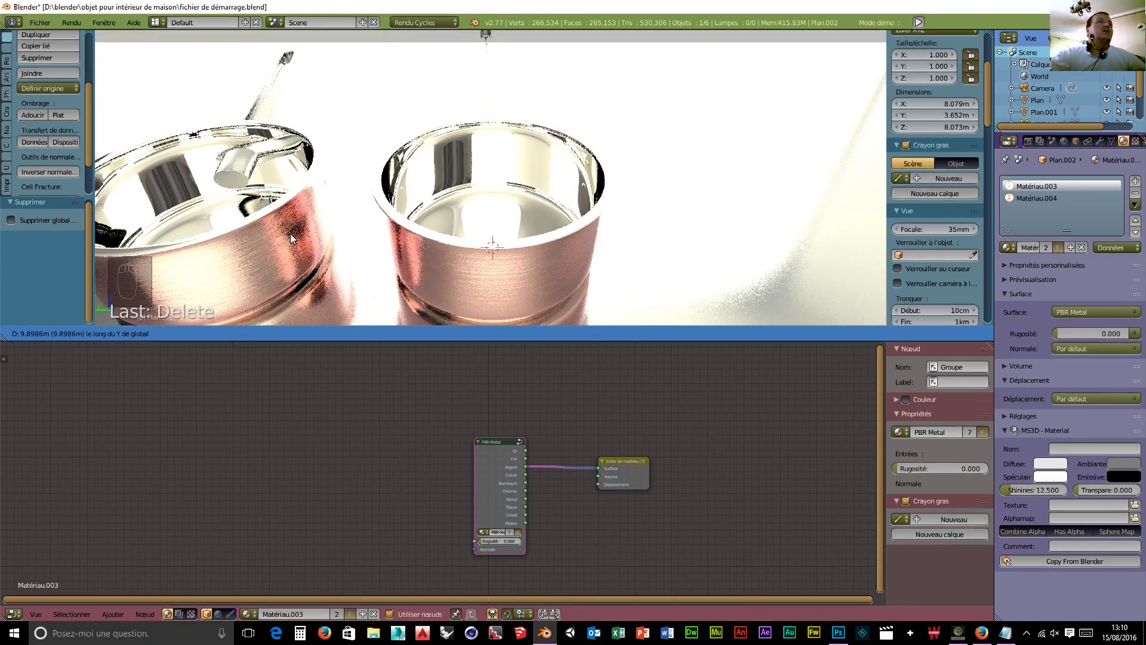
pyautogui.click(299, 239)
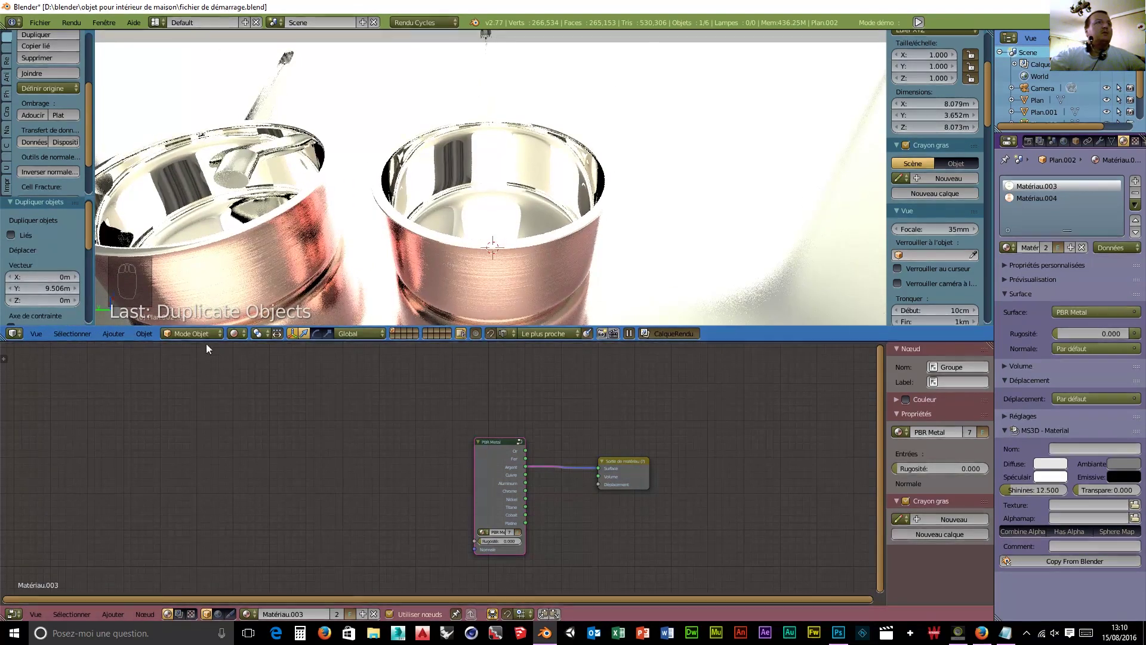
# - In a wireframe orthographic top view, move the duplicated pan body about 1.028 m along Y to line up with the small handle
pyautogui.click(235, 334)
pyautogui.click(252, 306)
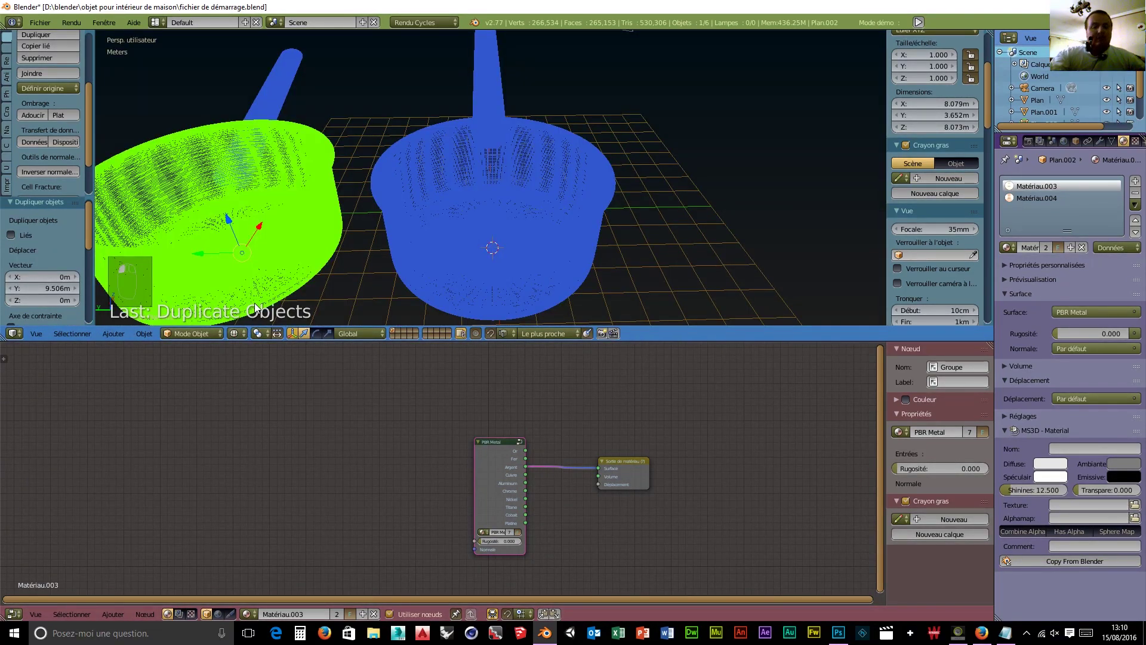
pyautogui.press('KP_7')
pyautogui.scroll(-4, 385, 213)
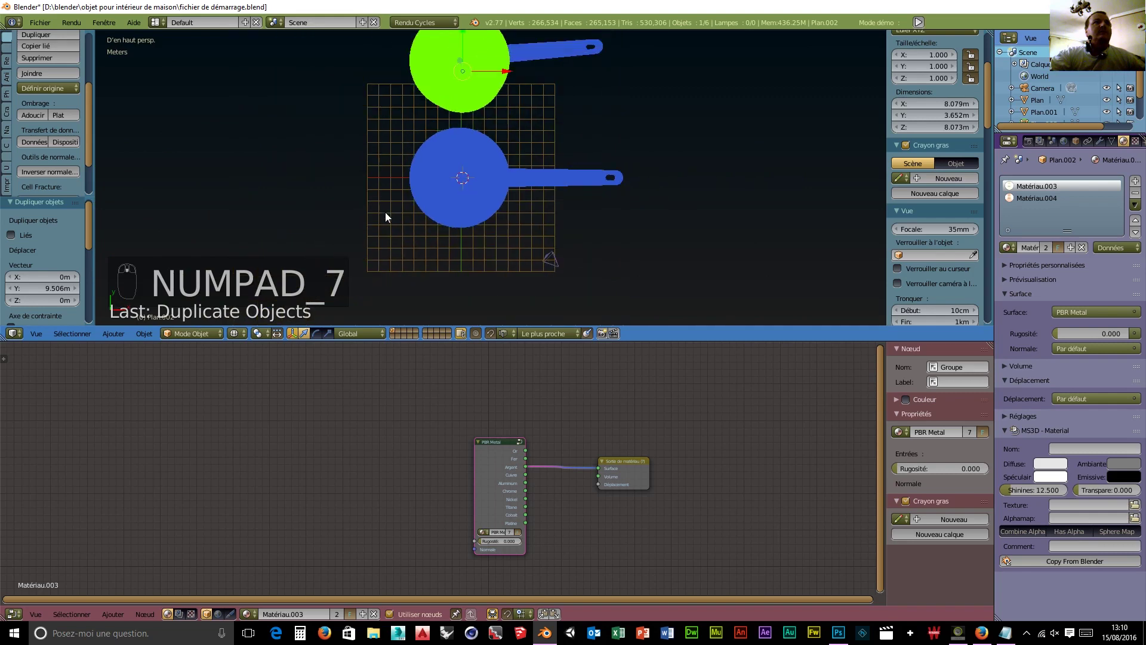
pyautogui.keyDown('shift'); pyautogui.moveTo(437, 159); pyautogui.dragTo(427, 280, button='middle'); pyautogui.keyUp('shift')
pyautogui.scroll(3, 466, 280)
pyautogui.scroll(6, 499, 279)
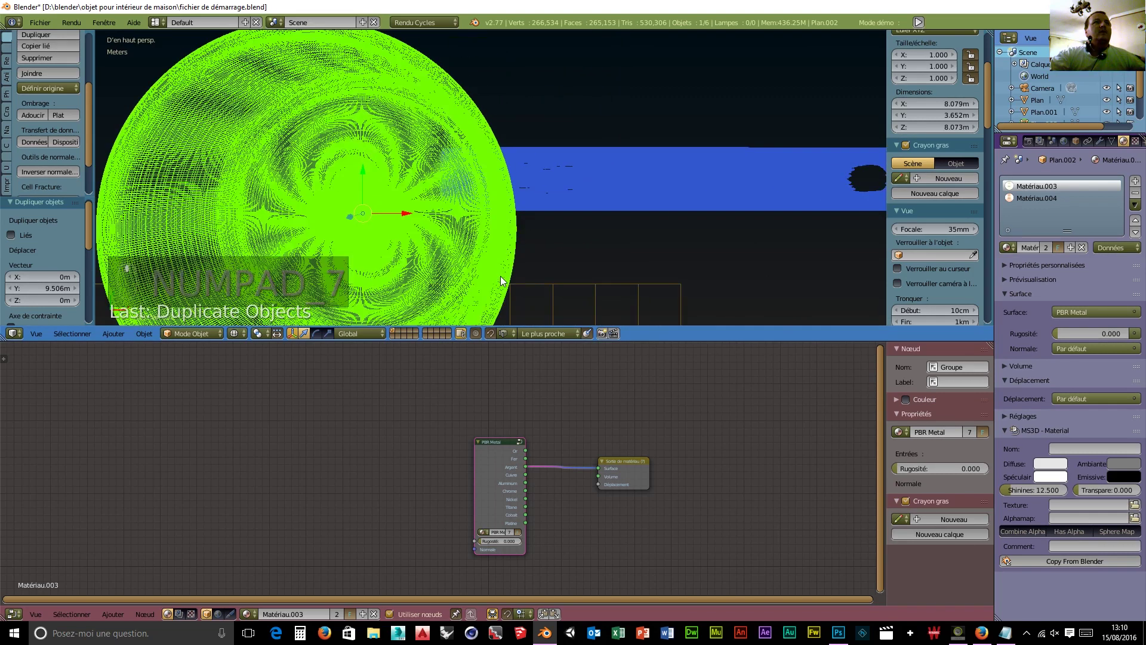
pyautogui.scroll(-4, 500, 276)
pyautogui.press('KP_5')
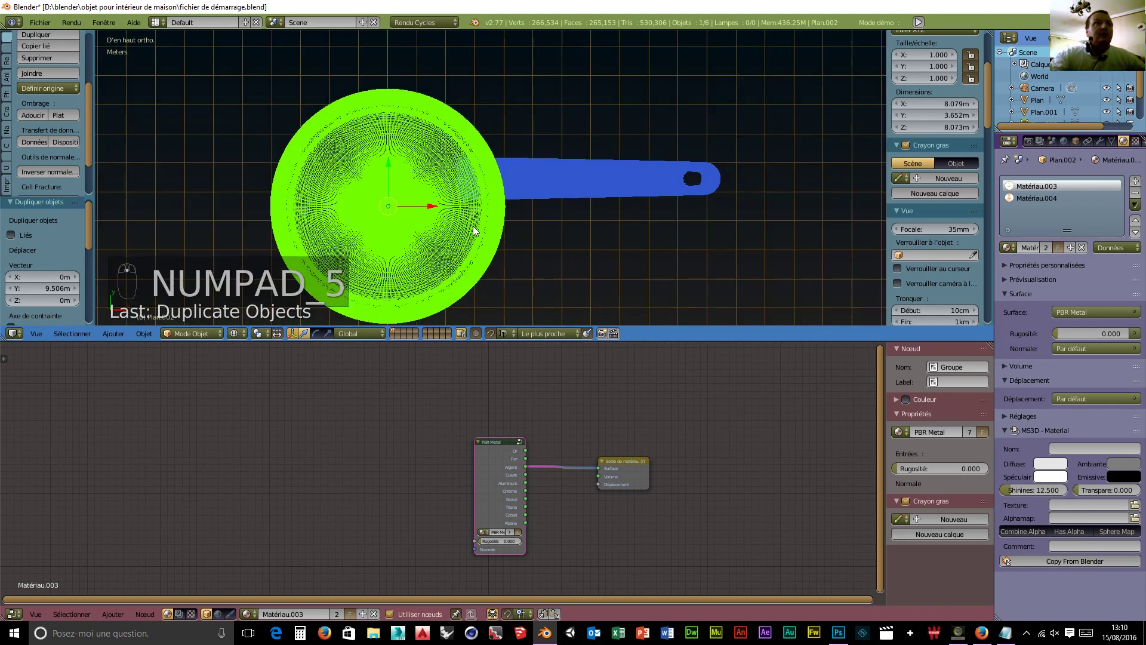
pyautogui.moveTo(388, 171); pyautogui.dragTo(380, 140)
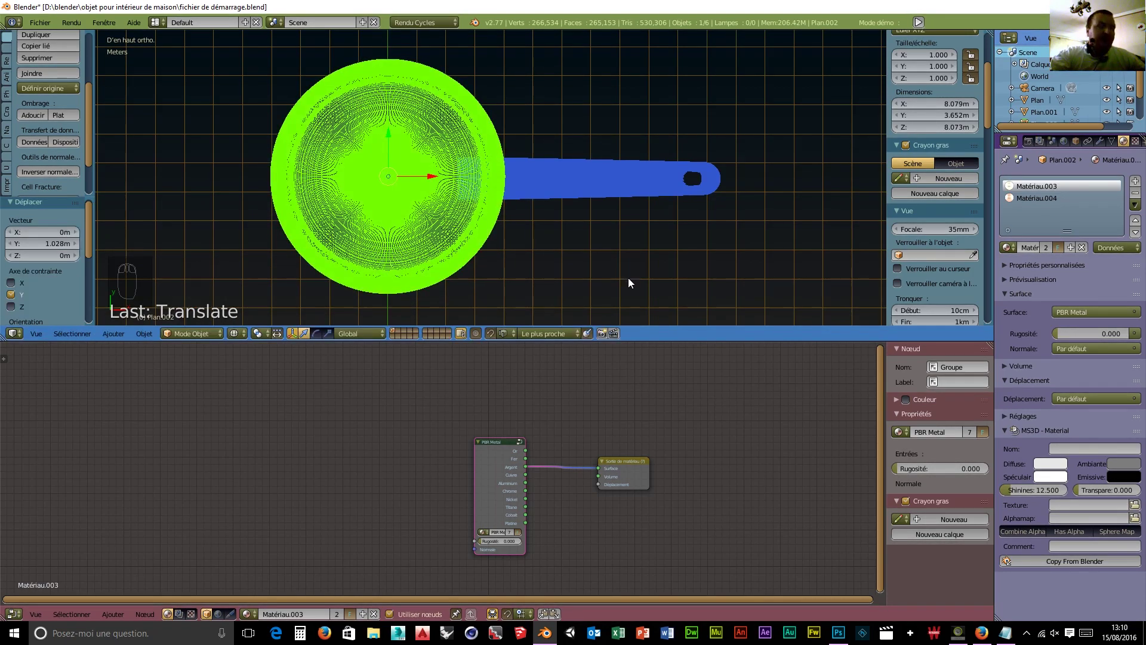
# - Scale the duplicated pan body down uniformly by a factor of about 0.712
pyautogui.press('s')
pyautogui.click(561, 242)
pyautogui.moveTo(567, 277); pyautogui.dragTo(556, 170, button='middle')
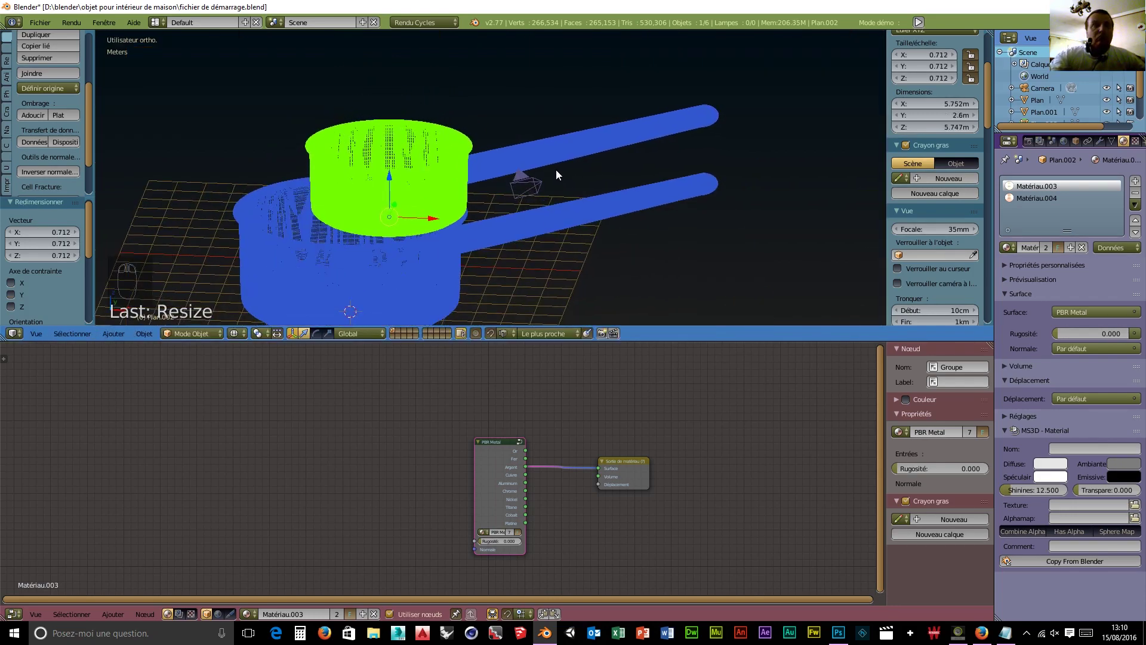
# - Scale the duplicated pan body down by a further factor of about 0.909 in the back view and check where its wall meets the handle
pyautogui.press('ctrl+KP_1')
pyautogui.scroll(5, 675, 176)
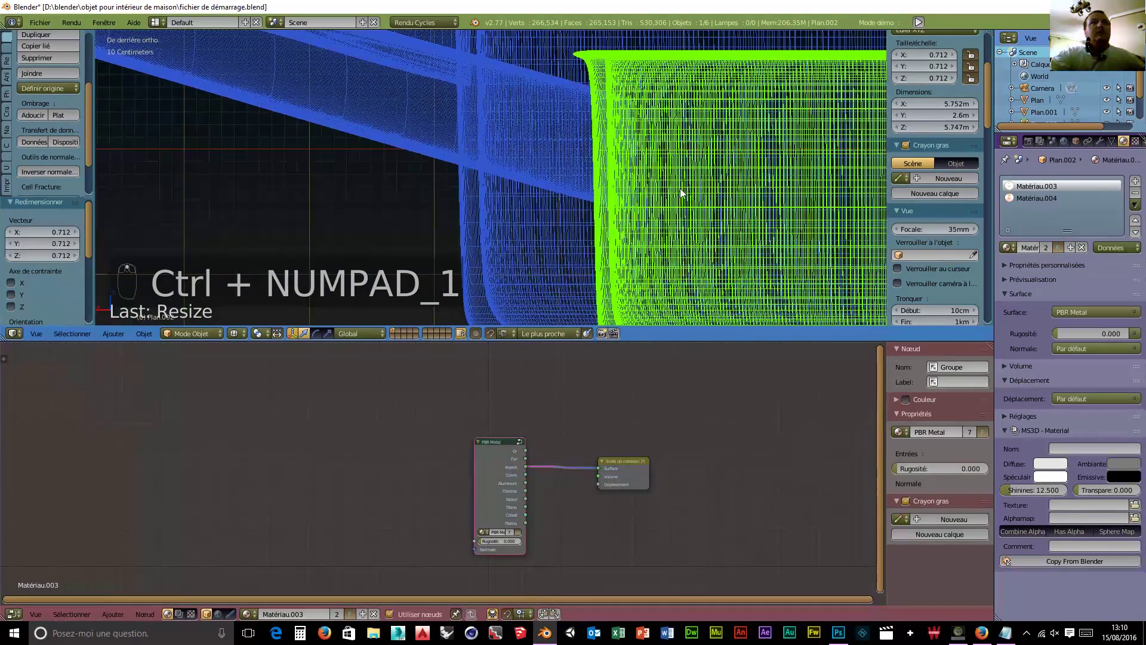
pyautogui.scroll(2, 682, 188)
pyautogui.scroll(-4, 706, 191)
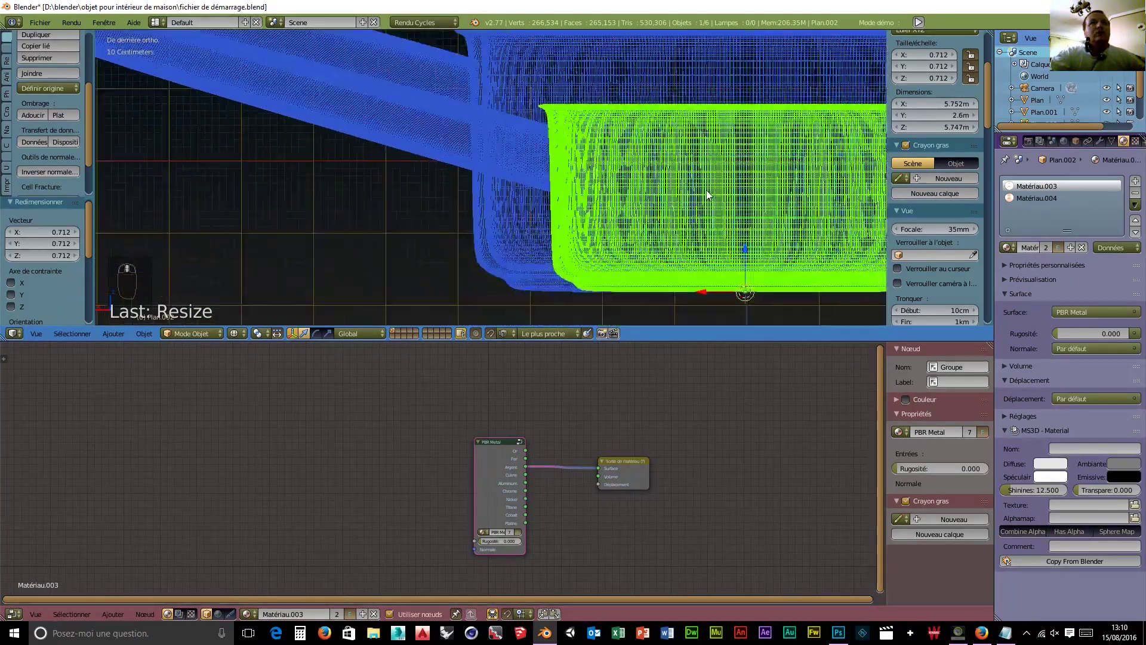
pyautogui.scroll(2, 710, 194)
pyautogui.keyDown('shift'); pyautogui.moveTo(779, 196); pyautogui.dragTo(515, 149, button='middle'); pyautogui.keyUp('shift')
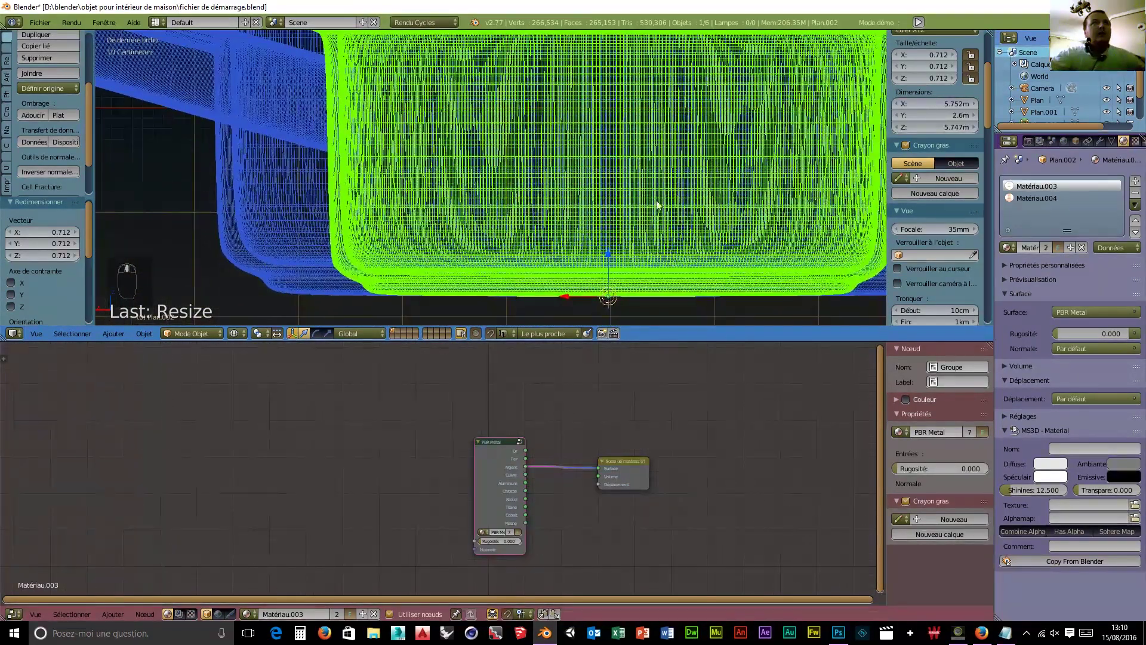
pyautogui.scroll(2, 661, 220)
pyautogui.scroll(-5, 545, 172)
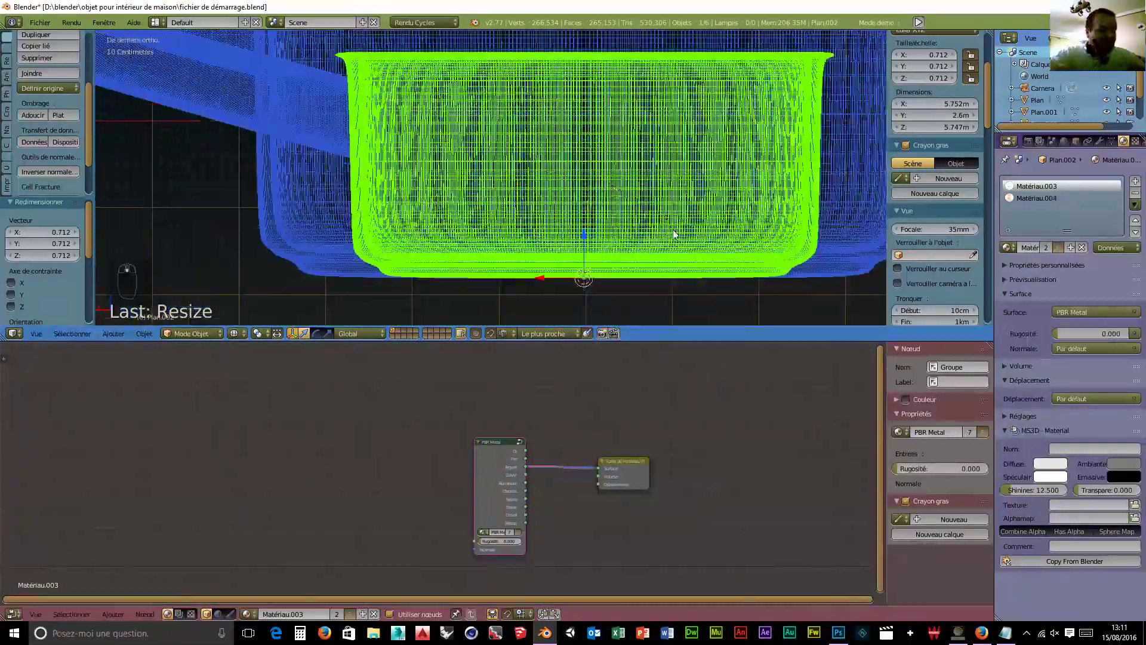
pyautogui.press('s')
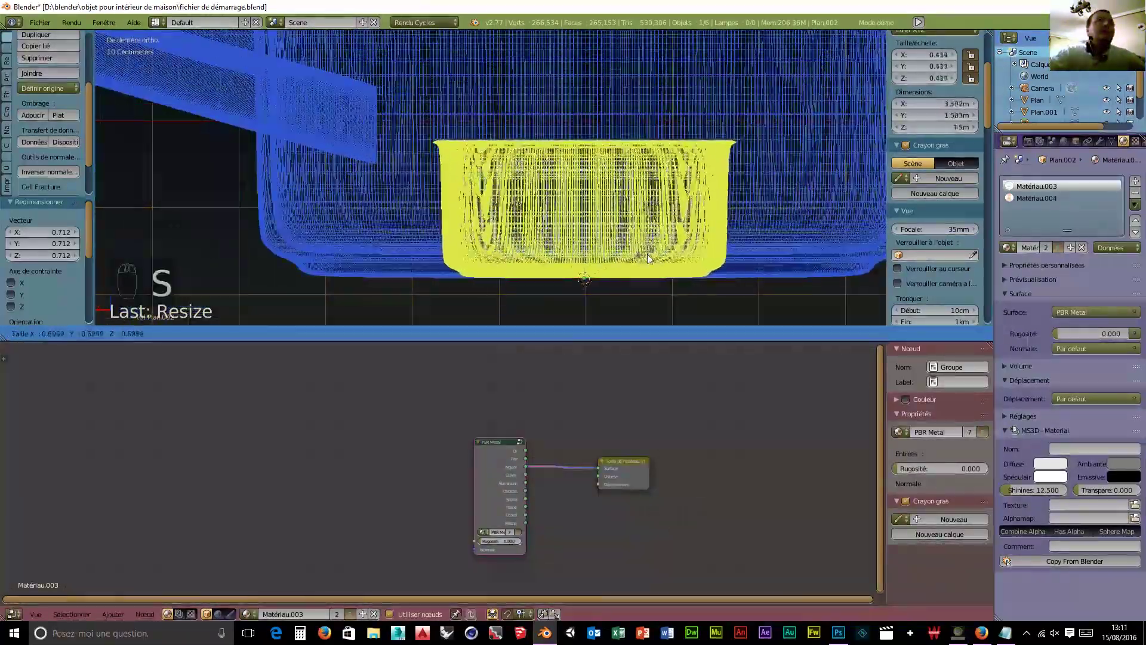
pyautogui.click(680, 287)
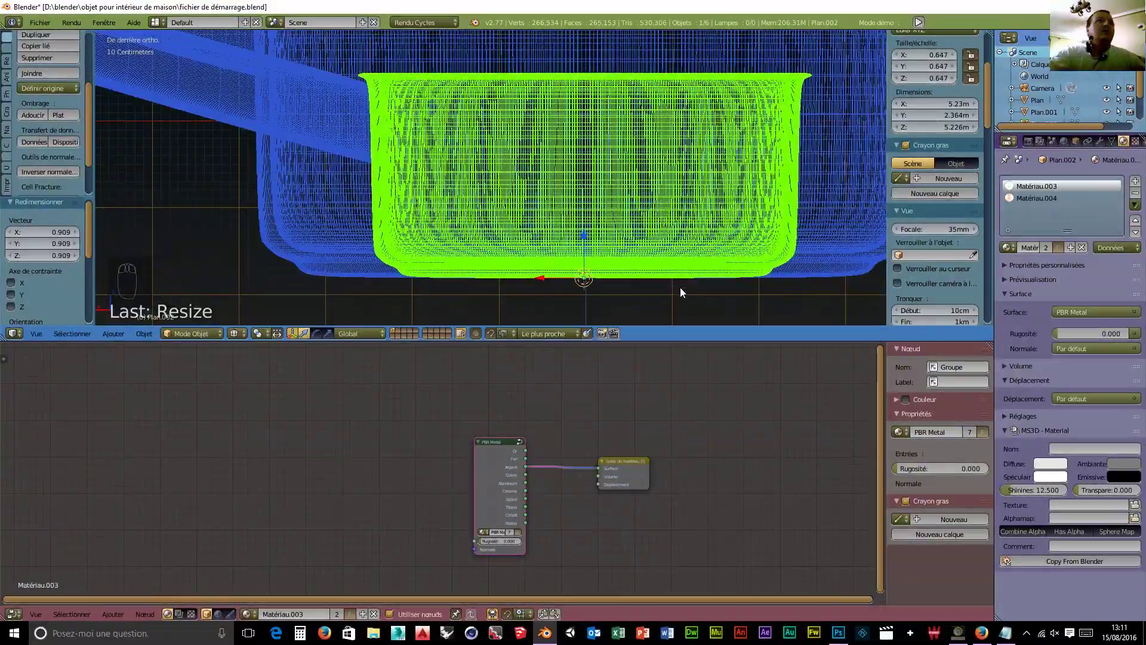
pyautogui.scroll(5, 382, 201)
pyautogui.scroll(5, 518, 271)
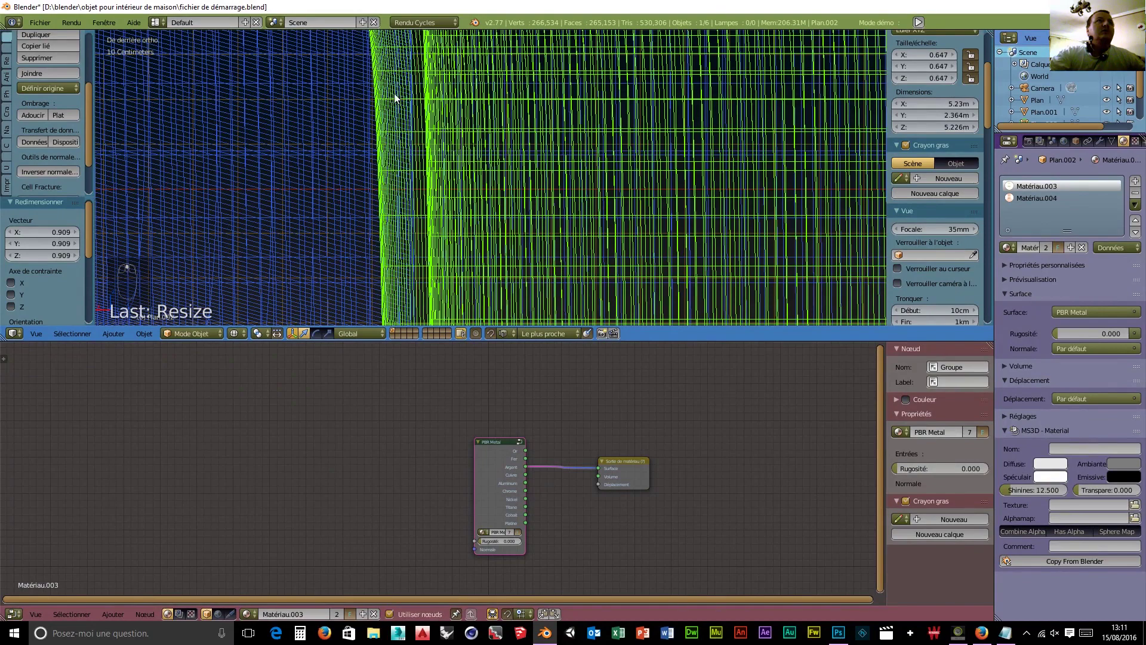
pyautogui.scroll(-8, 478, 102)
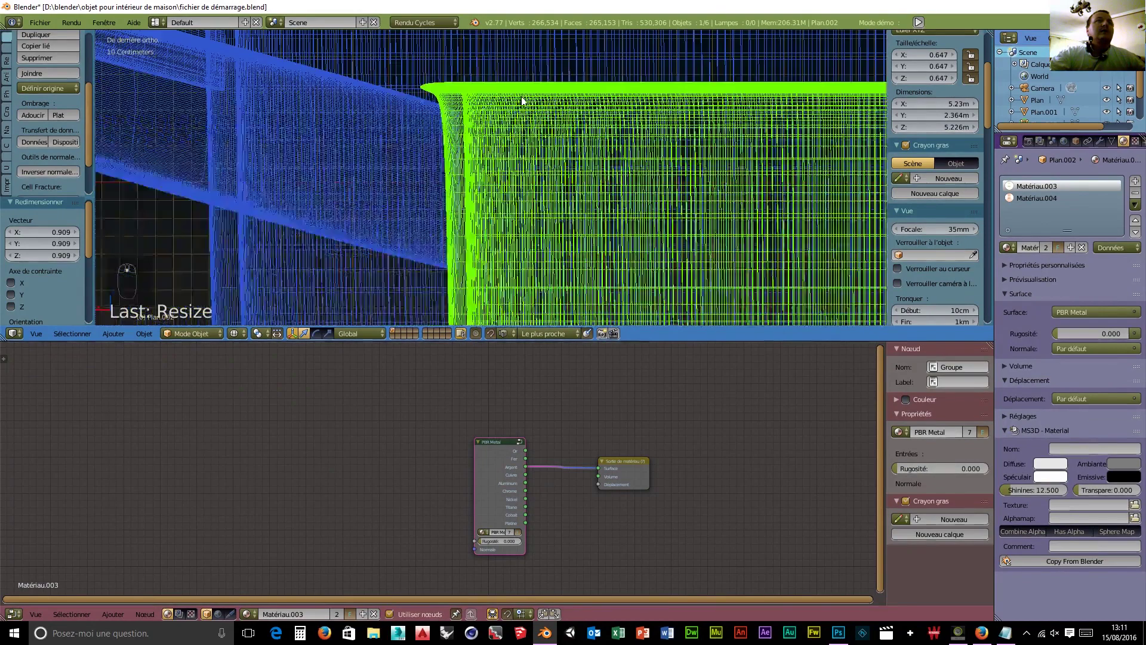
pyautogui.moveTo(624, 157); pyautogui.dragTo(480, 212, button='middle')
pyautogui.press('KP_5')
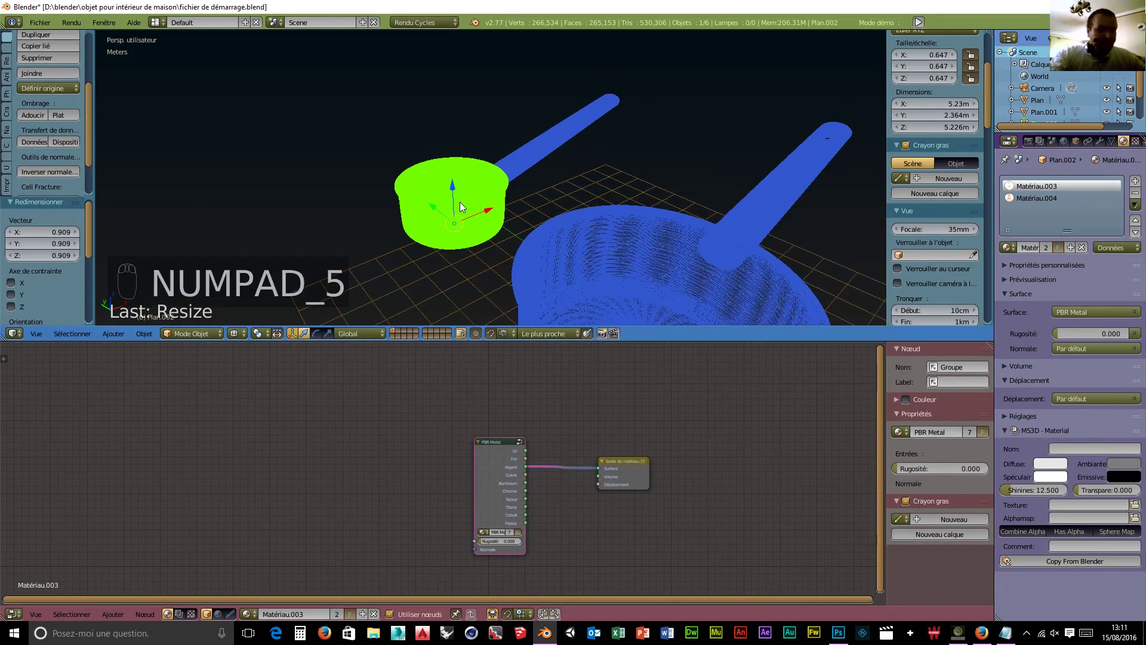
# - In rendered view, replace Matériau.003 on the small pan's inside with a new material and delete its default diffuse shader node
pyautogui.hotkey('shift', 'z')
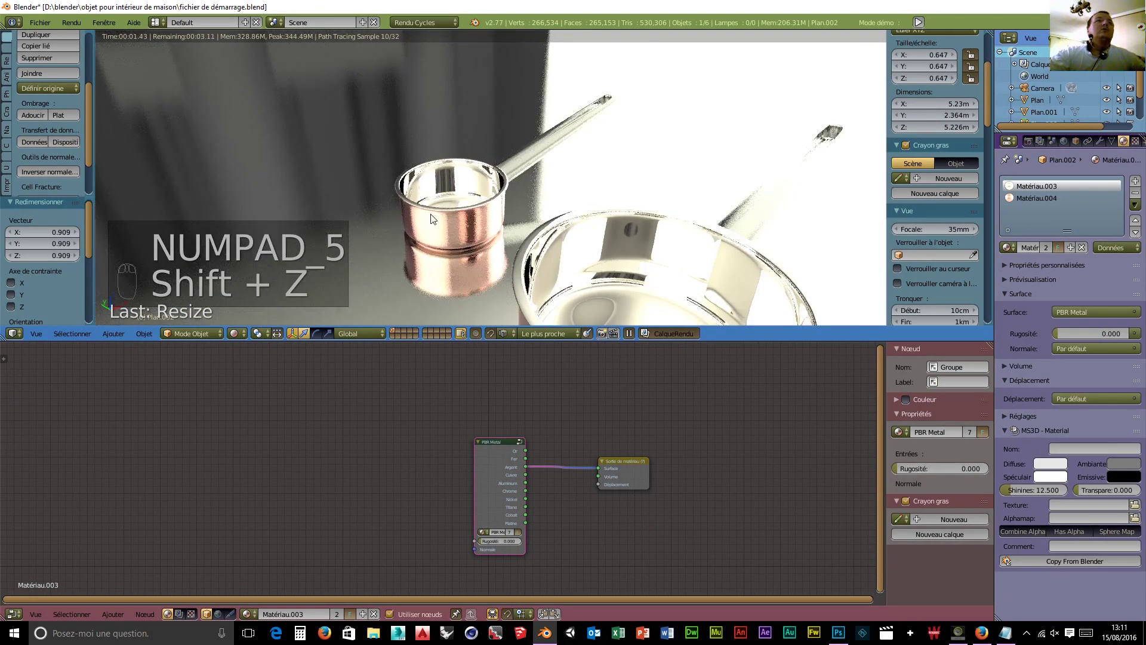
pyautogui.moveTo(432, 219); pyautogui.dragTo(450, 214, button='middle')
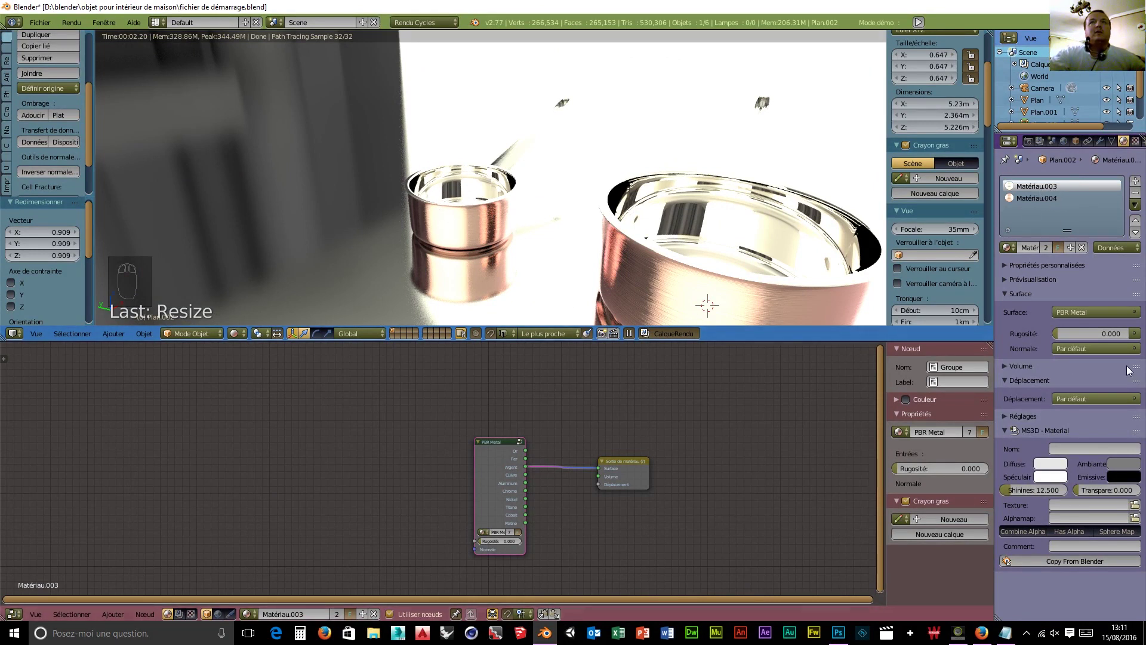
pyautogui.click(1083, 247)
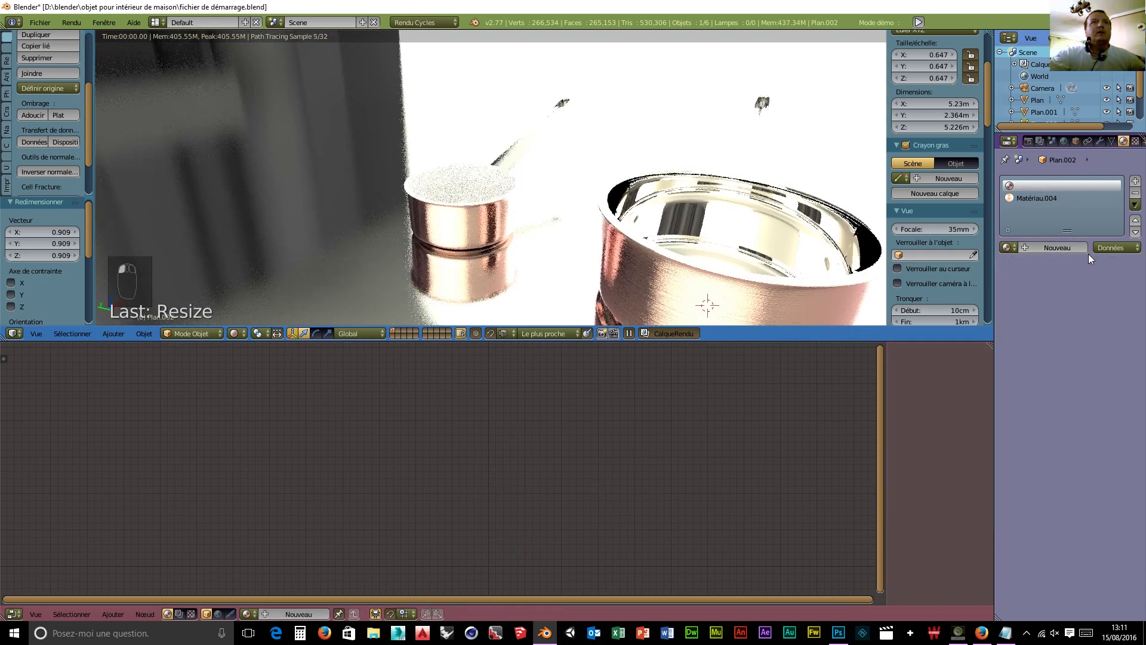
pyautogui.click(1037, 247)
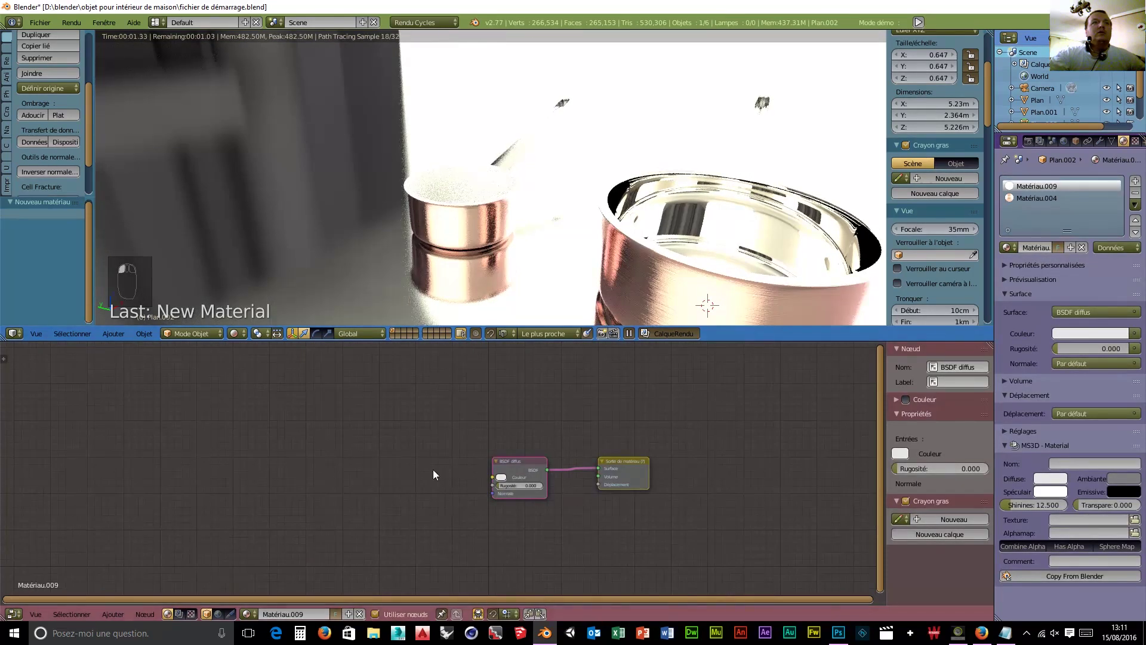
pyautogui.click(517, 465)
pyautogui.press('Delete')
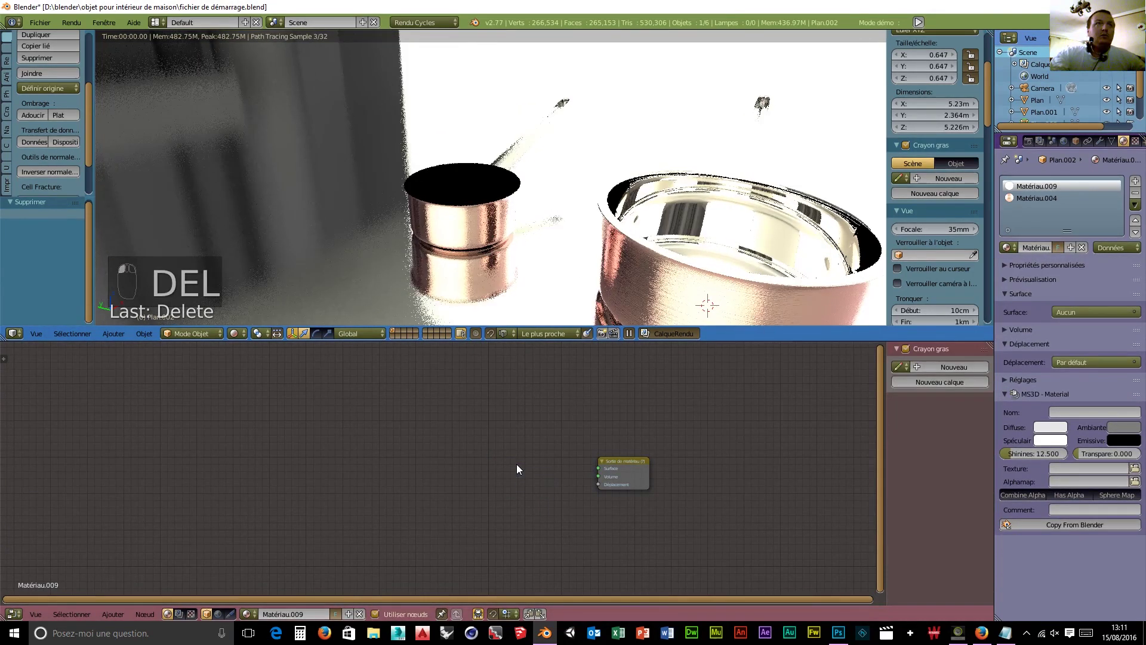
# - Add a PBR Metal group node and connect its Or (gold) output to the new material's surface
pyautogui.hotkey('shift', 'a')
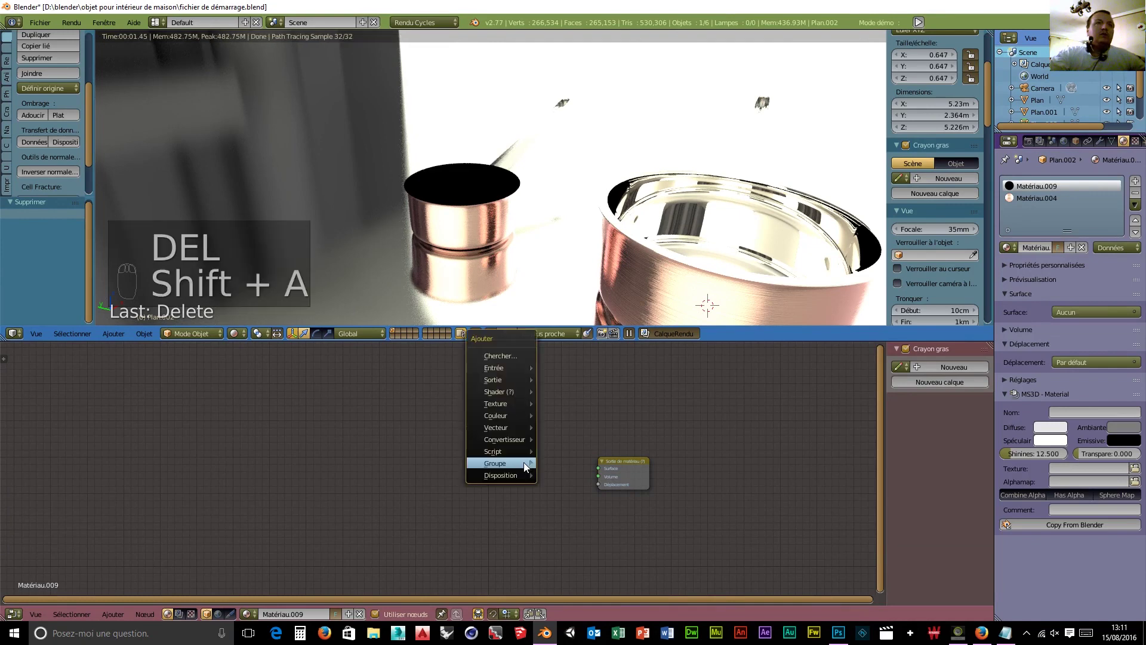
pyautogui.moveTo(524, 463)
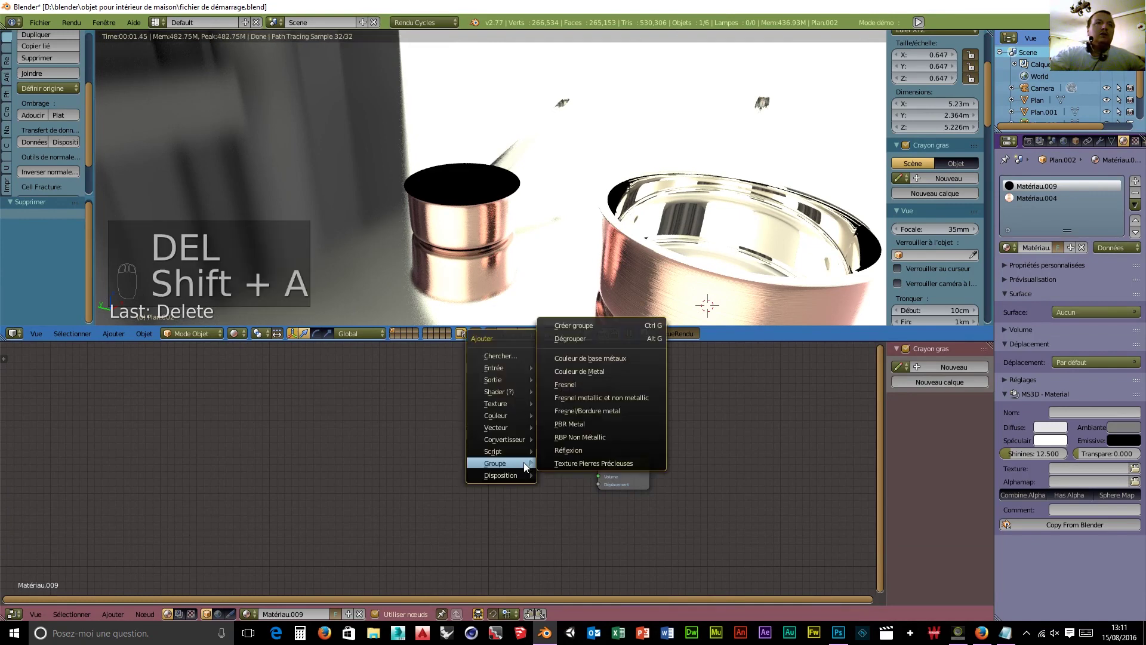
pyautogui.click(573, 424)
pyautogui.click(474, 414)
pyautogui.moveTo(525, 428); pyautogui.dragTo(599, 468)
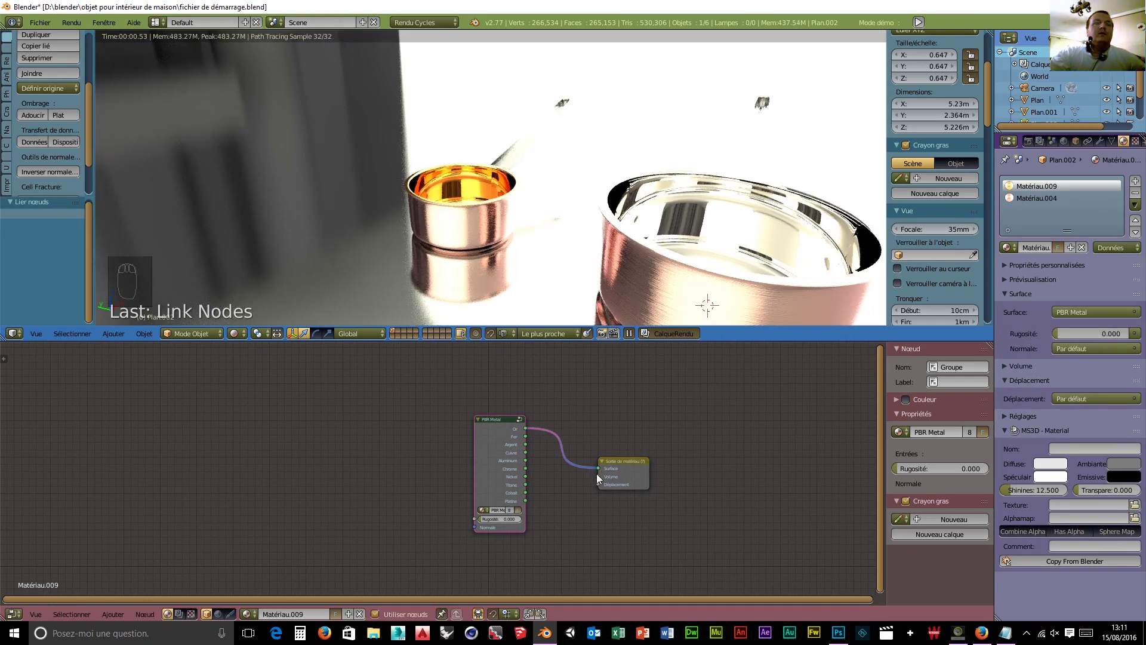
# - Try a blank new material in the small pan's second material slot and reassign Matériau.004 to it
pyautogui.click(1034, 198)
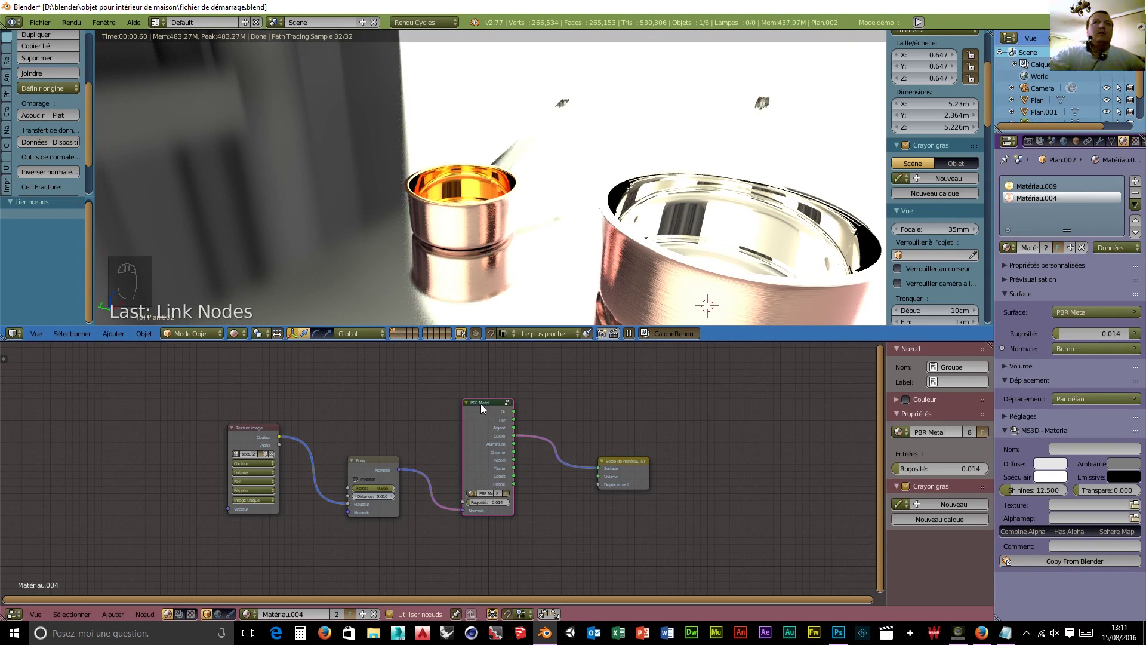
pyautogui.click(1083, 248)
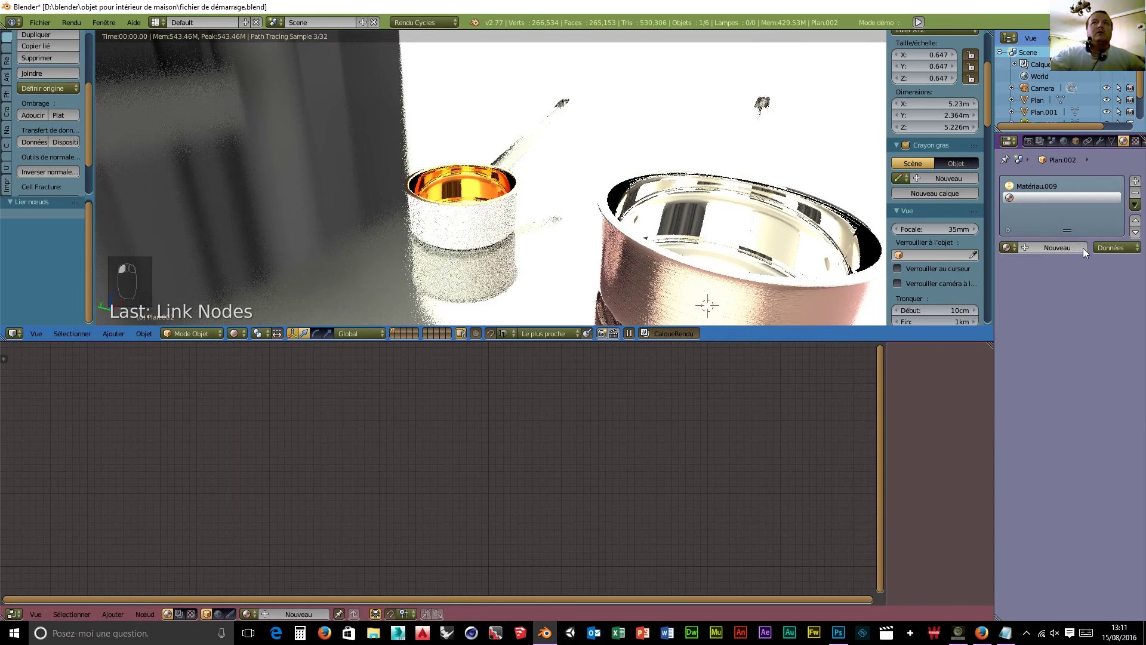
pyautogui.click(1058, 248)
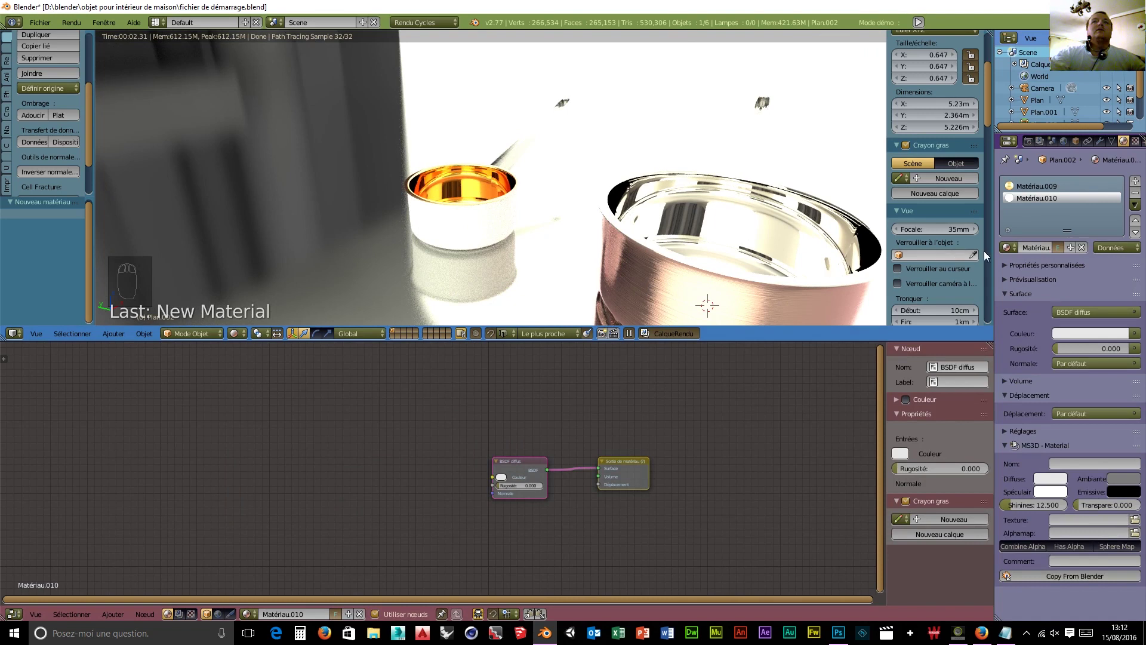
pyautogui.click(1009, 247)
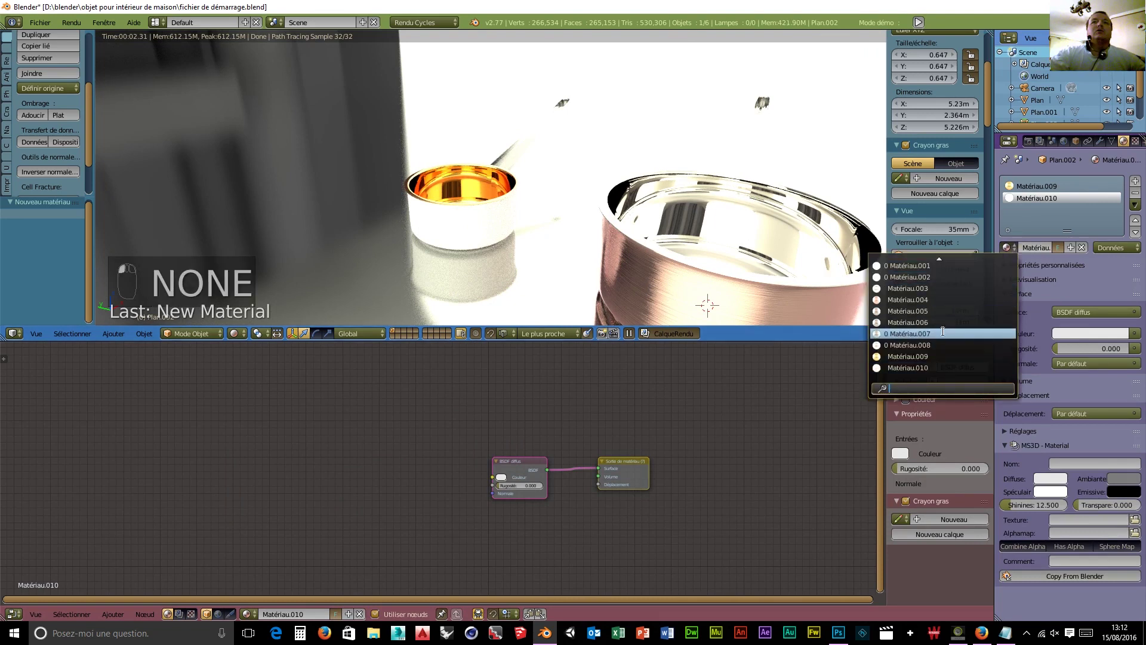
pyautogui.click(923, 300)
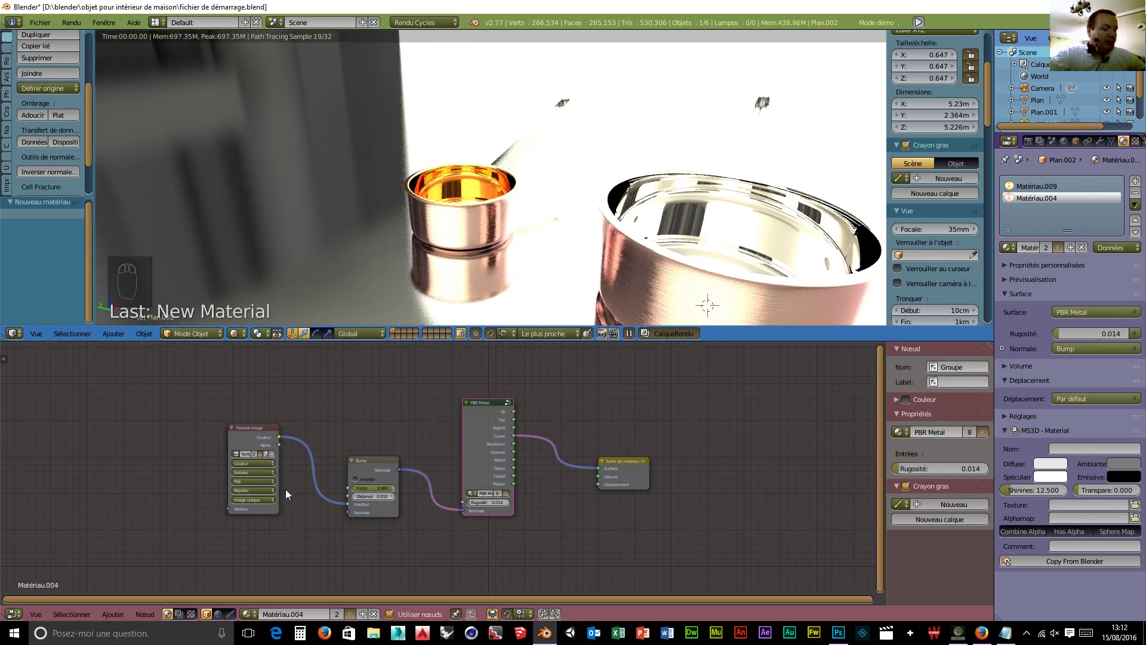
# - Copy Matériau.004's nodes into a new material replacing it in the second slot, and connect PBR Metal's Chrome output to the surface
pyautogui.press('a')
pyautogui.press('a')
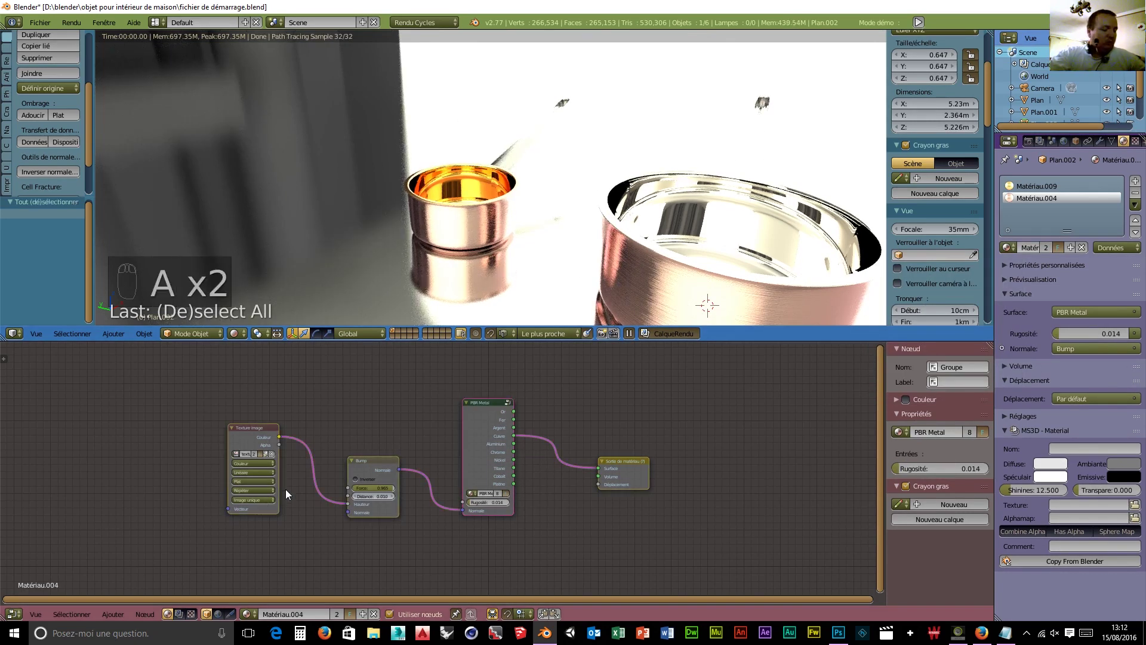
pyautogui.hotkey('ctrl', 'c')
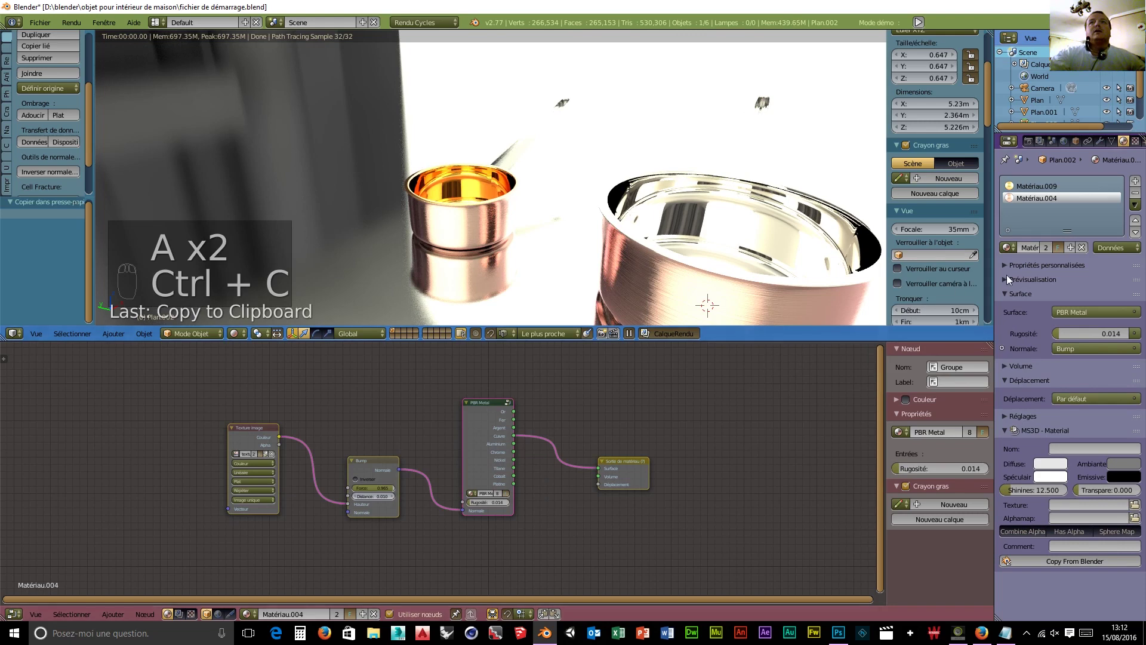
pyautogui.click(1081, 249)
pyautogui.click(1052, 249)
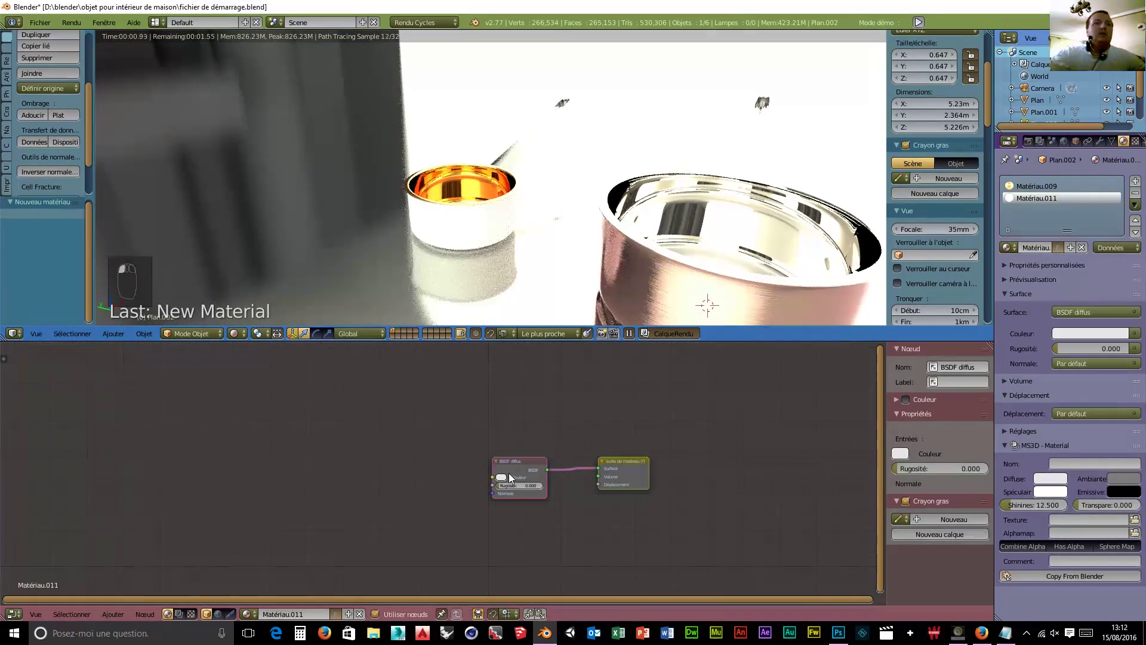
pyautogui.press('Delete')
pyautogui.hotkey('ctrl', 'v')
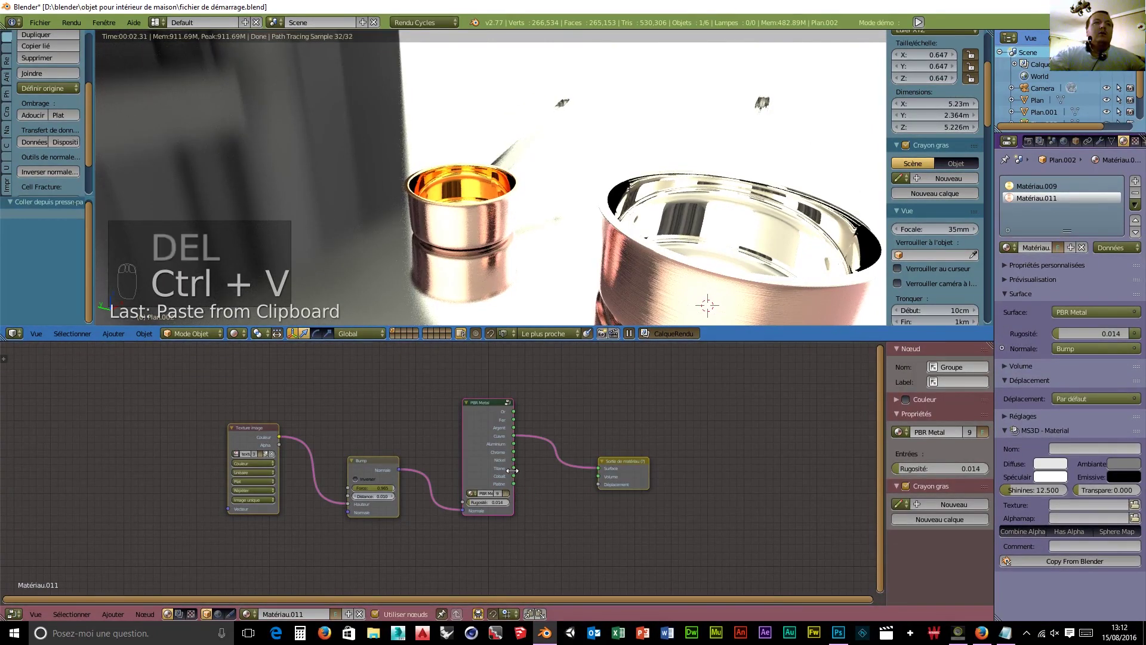
pyautogui.moveTo(513, 467); pyautogui.dragTo(598, 467)
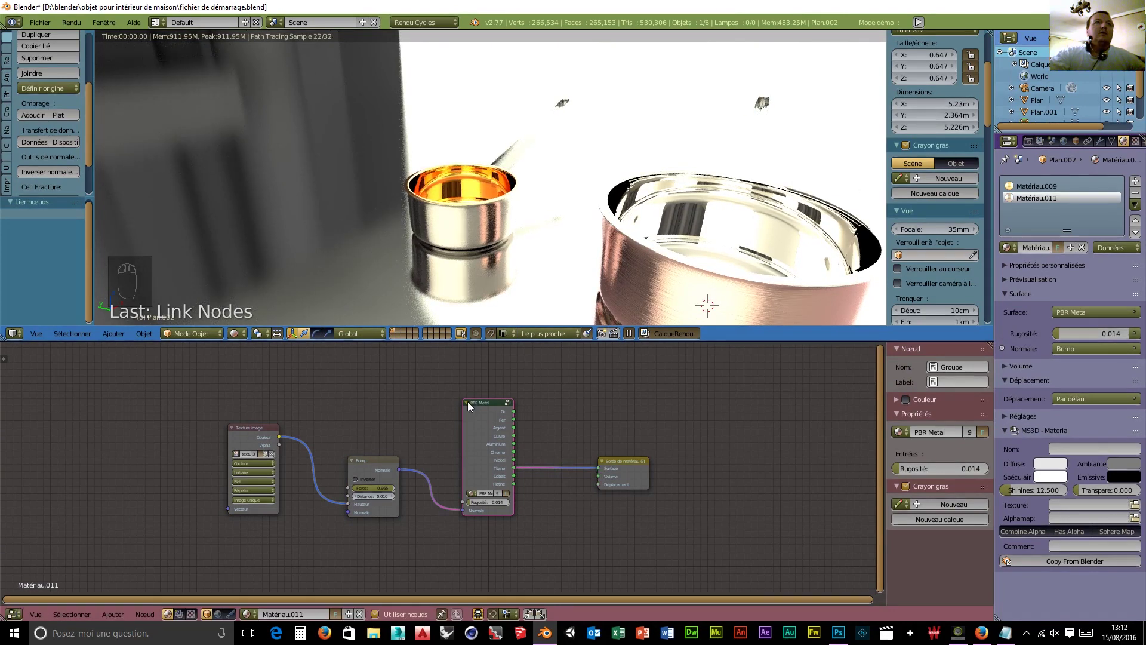
pyautogui.moveTo(513, 452); pyautogui.dragTo(598, 468)
# - Examine both pans in the rendered view from several angles and distances to check the small pan's materials
pyautogui.scroll(6, 429, 286)
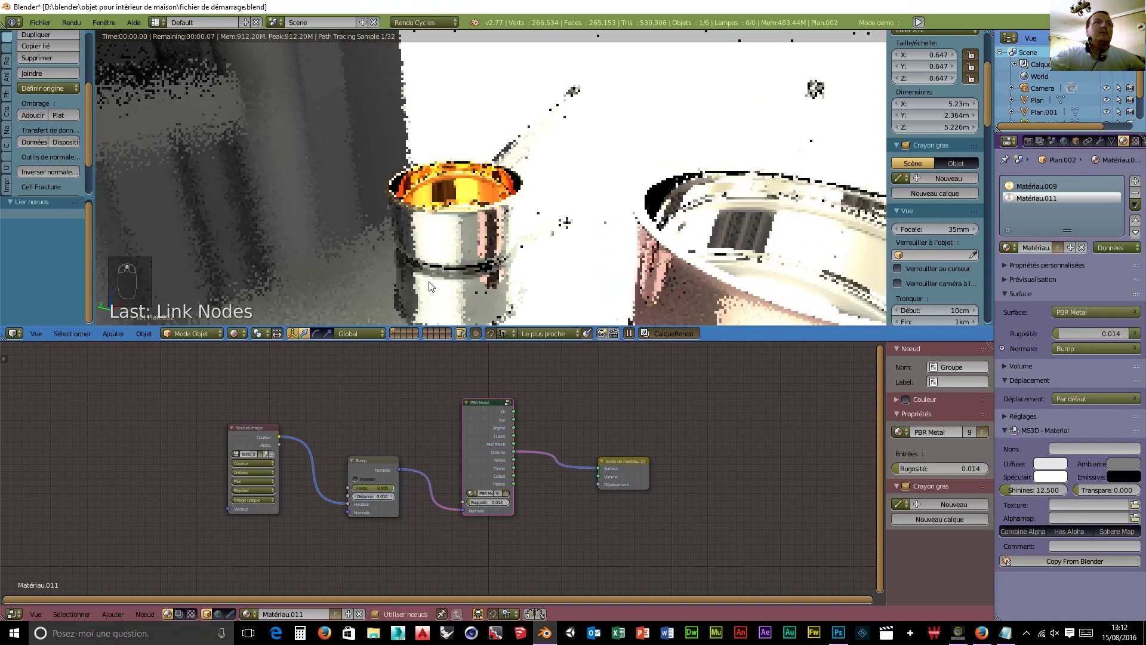
pyautogui.scroll(-4, 611, 290)
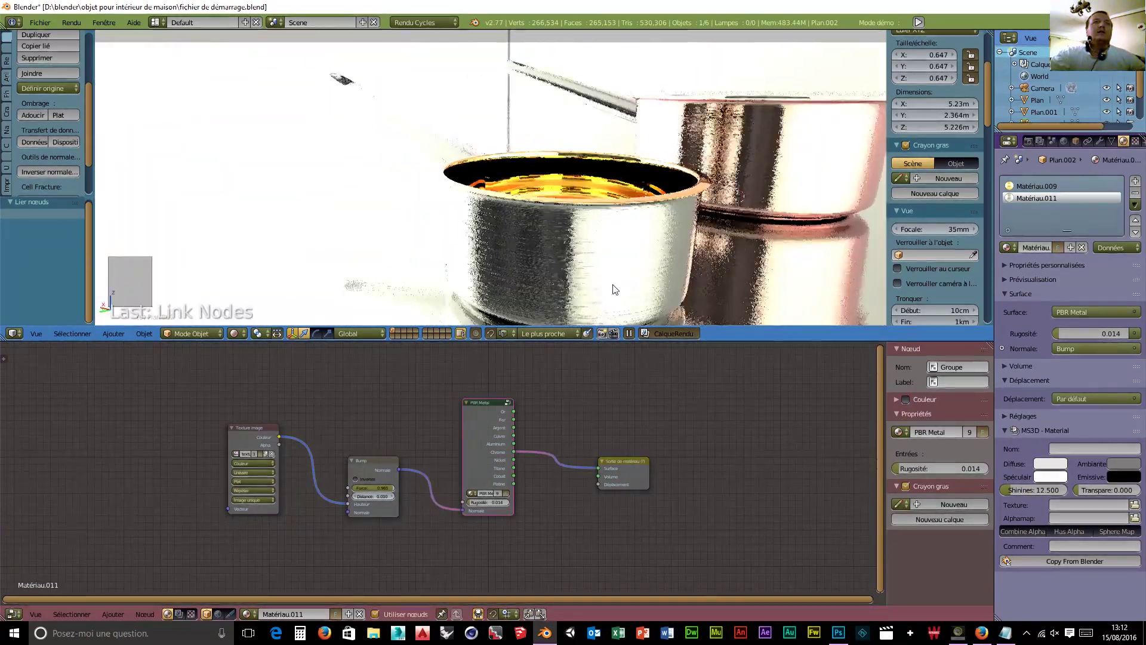
pyautogui.moveTo(613, 288); pyautogui.dragTo(503, 260, button='middle')
pyautogui.scroll(-3, 463, 282)
pyautogui.scroll(-3, 474, 281)
pyautogui.scroll(2, 553, 293)
pyautogui.scroll(3, 555, 293)
pyautogui.scroll(-4, 573, 289)
pyautogui.scroll(3, 527, 270)
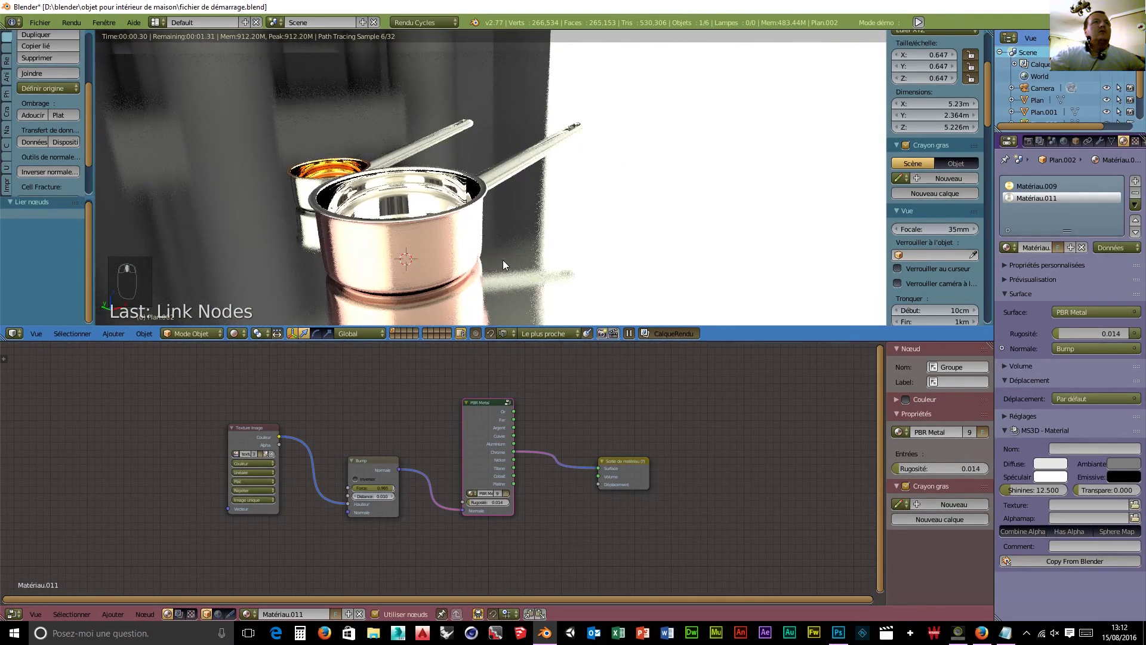
pyautogui.scroll(-2, 376, 81)
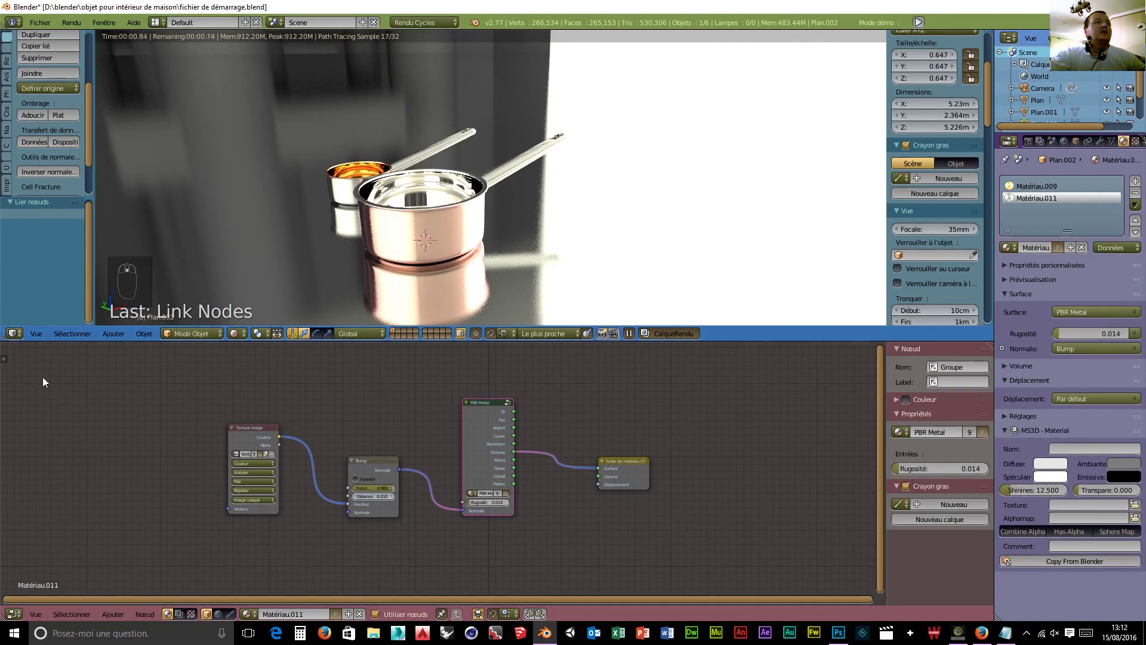
# - In the world node setup, separate the environment texture node from the others and add a Texture Coordinate node before it
pyautogui.click(218, 614)
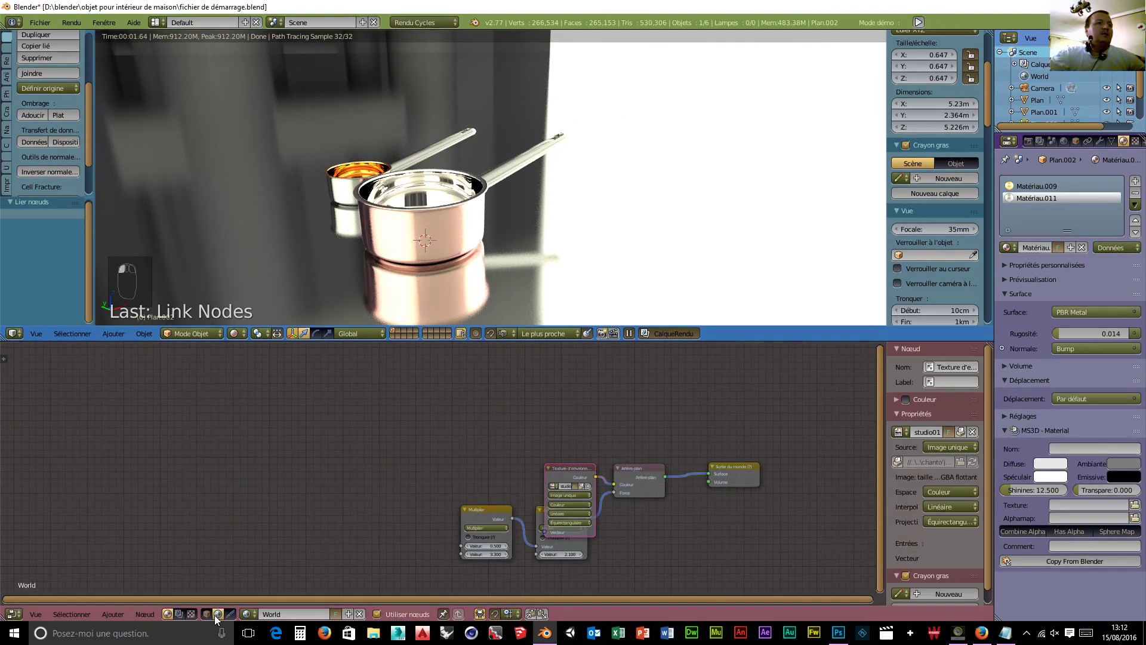
pyautogui.moveTo(561, 470); pyautogui.dragTo(462, 545)
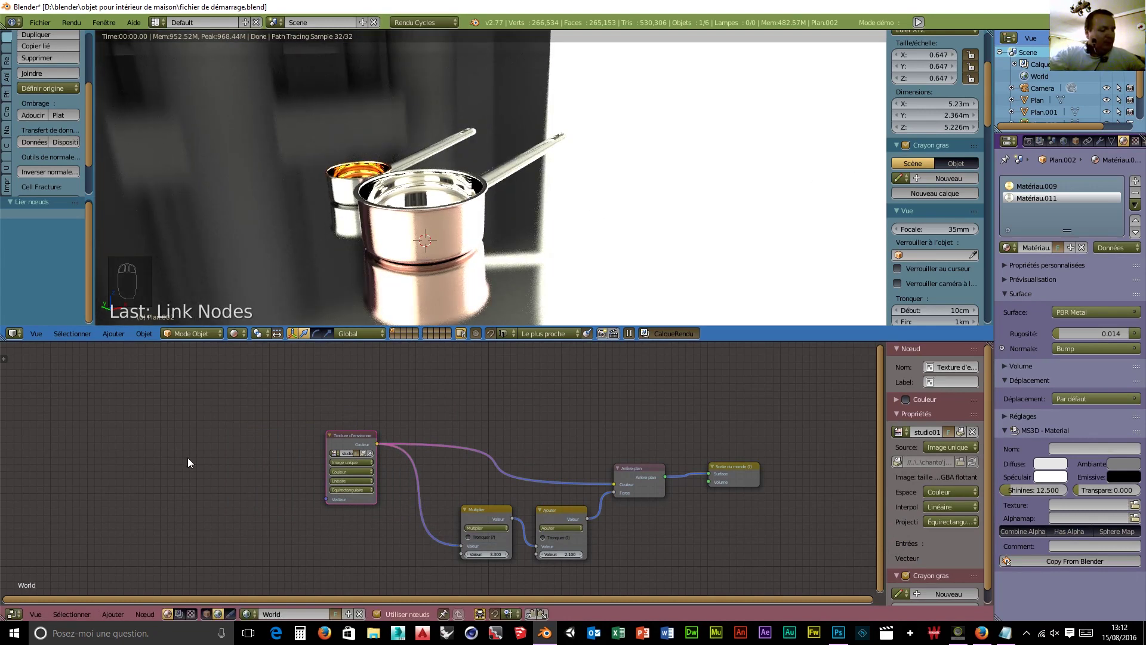
pyautogui.hotkey('shift', 'a')
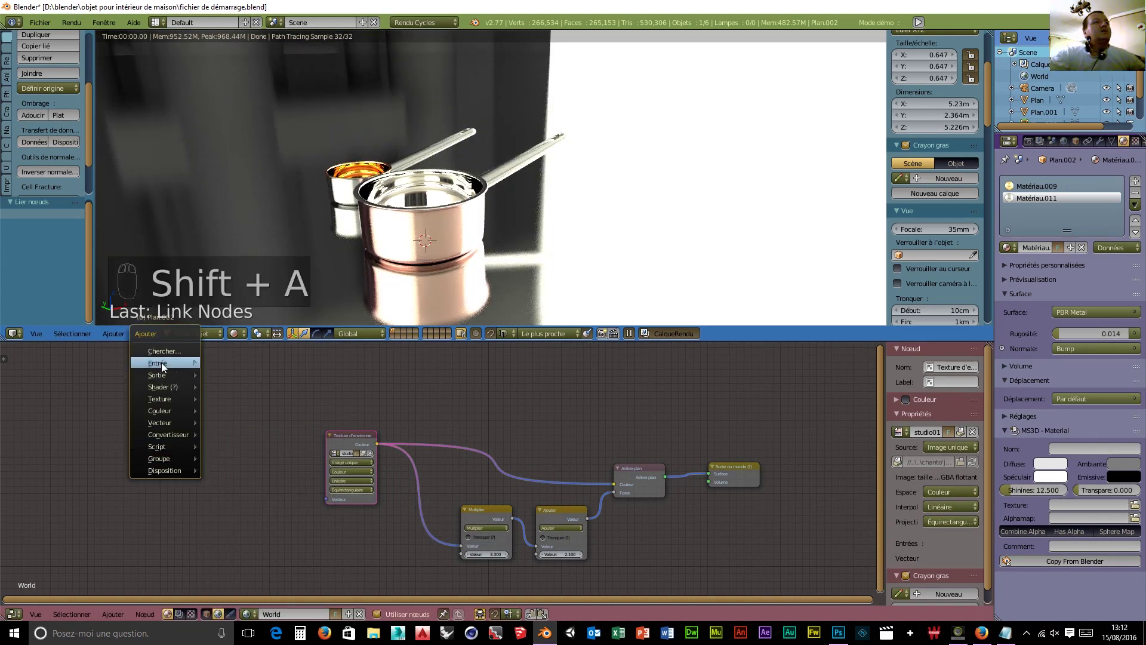
pyautogui.moveTo(173, 360)
pyautogui.click(245, 379)
pyautogui.click(81, 389)
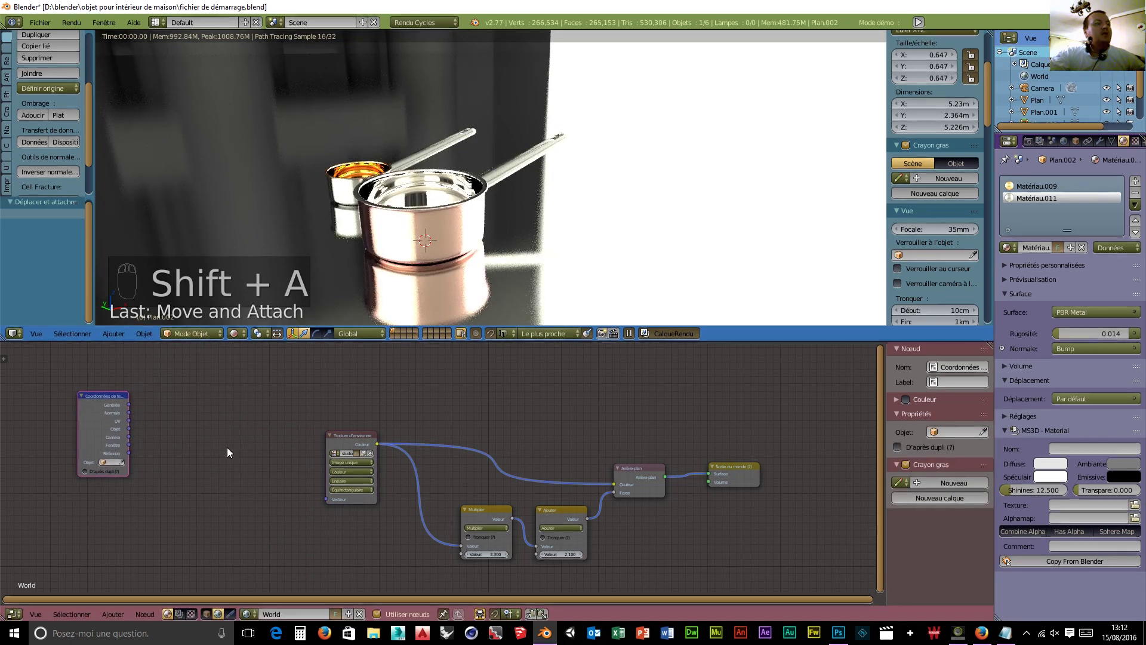
# - Add a Mapping (Placage) vector node between the Texture Coordinate and environment texture nodes
pyautogui.hotkey('shift', 'a')
pyautogui.moveTo(227, 446)
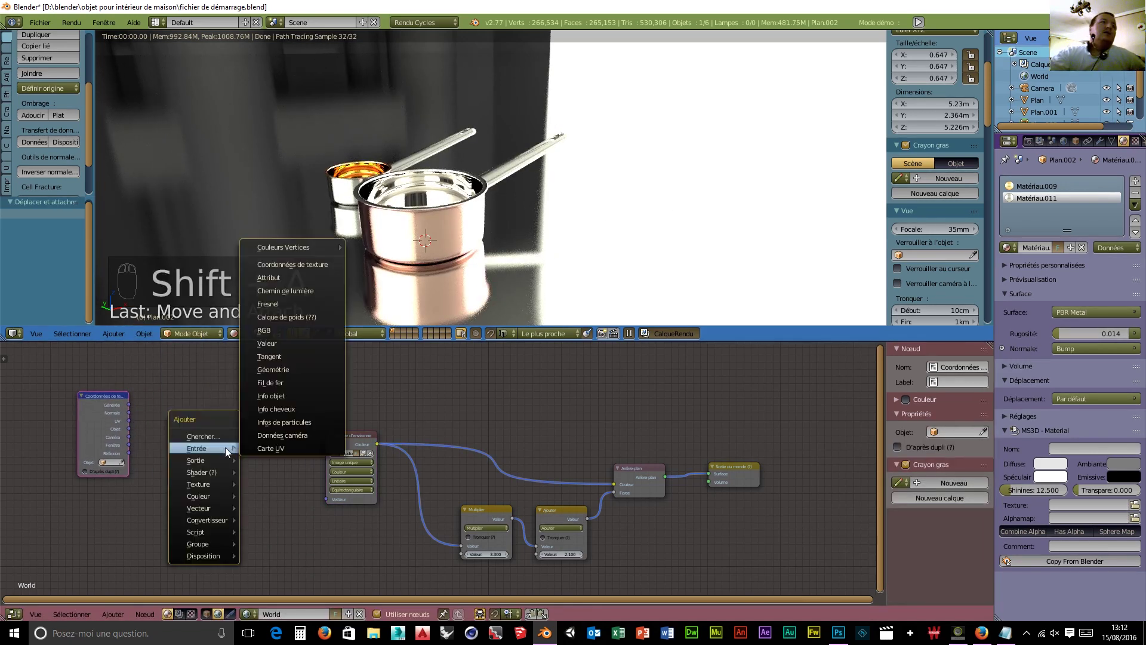
pyautogui.moveTo(219, 507)
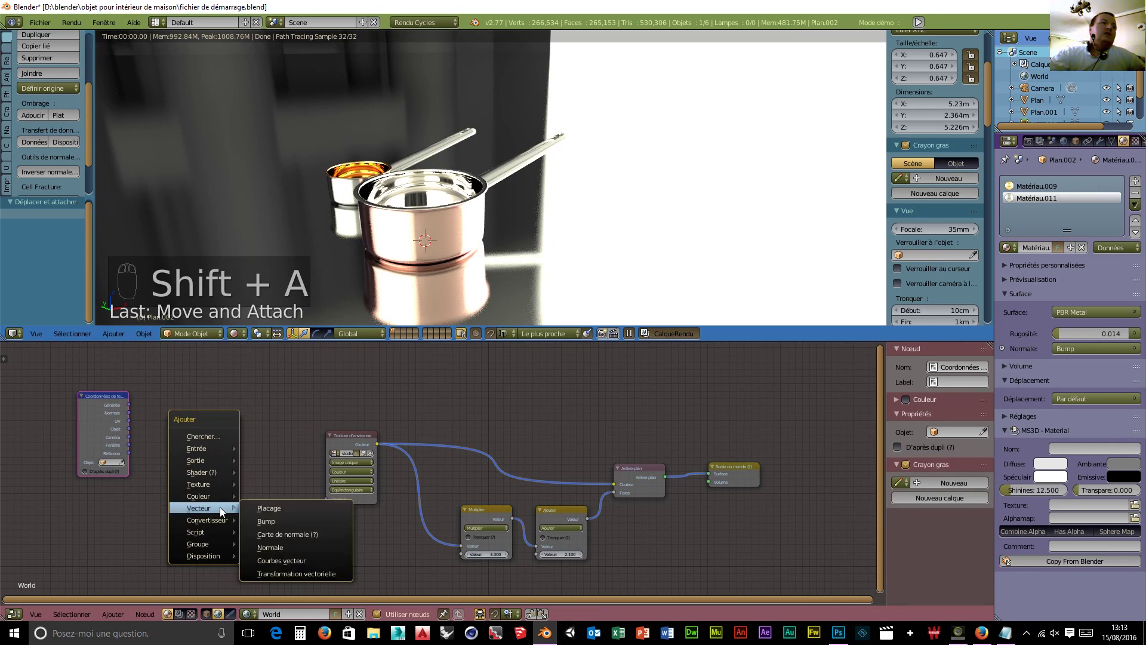
pyautogui.click(271, 509)
pyautogui.click(132, 412)
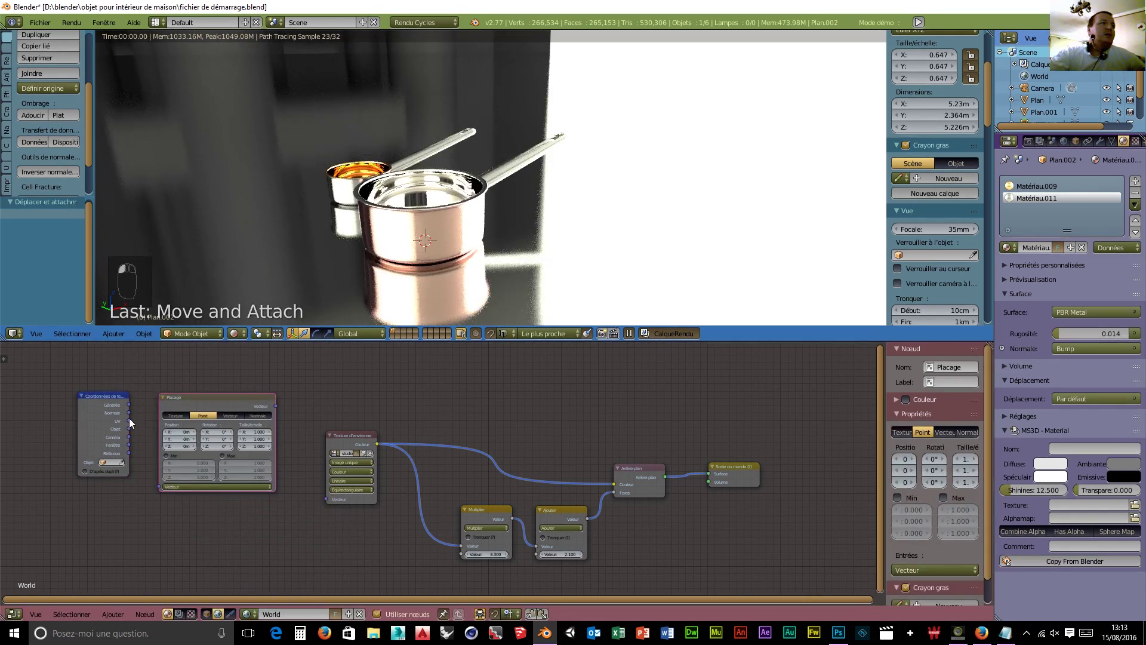
# - Wire the Generated coordinates through the Mapping node into the environment texture and rotate the mapping about 36.76° on Z
pyautogui.moveTo(128, 405); pyautogui.dragTo(160, 487)
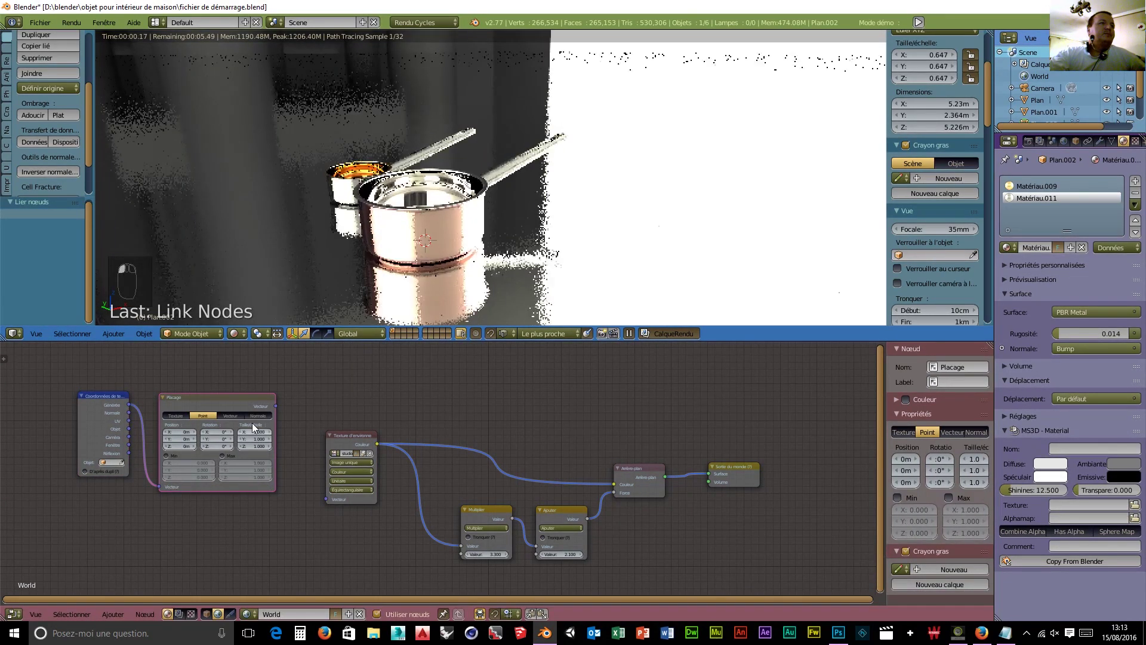
pyautogui.moveTo(275, 406); pyautogui.dragTo(327, 500)
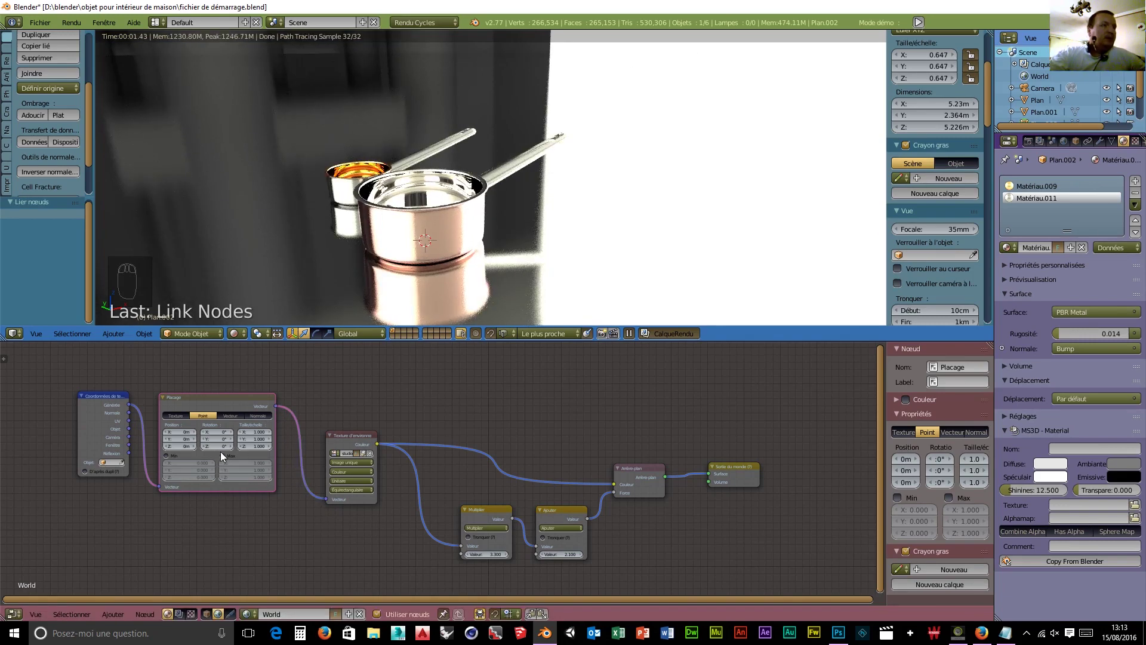
pyautogui.moveTo(217, 446); pyautogui.dragTo(259, 446)
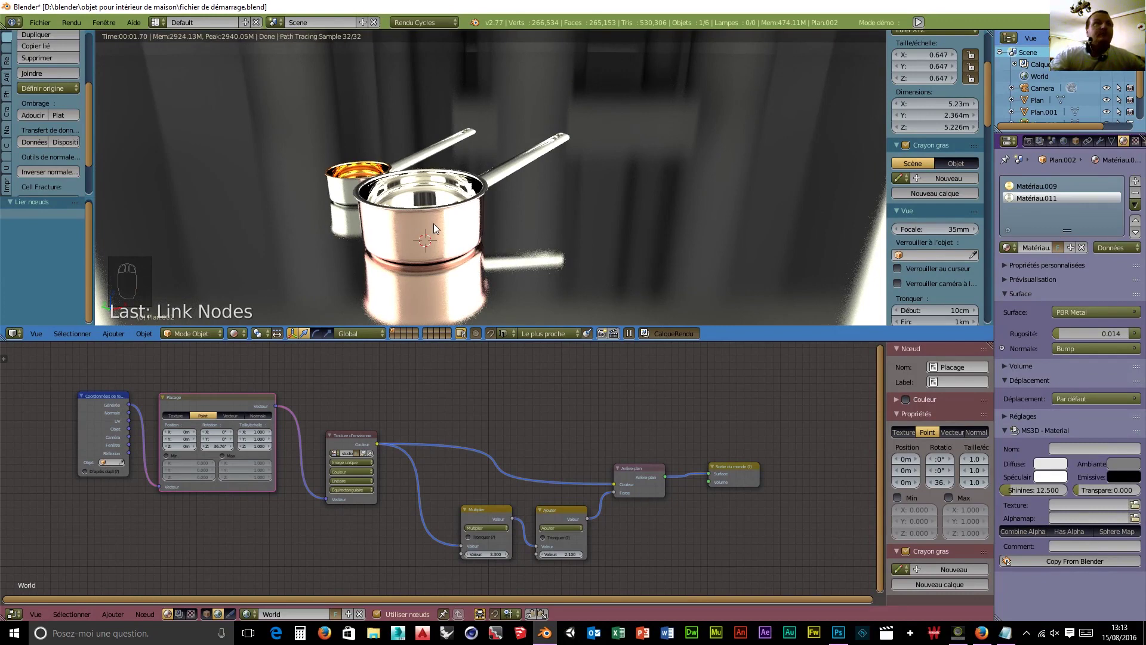
# - Align the camera to the current view, lock it to the view and reframe both pans nearer the frame's centre
pyautogui.press('ctrl+alt+KP_0')
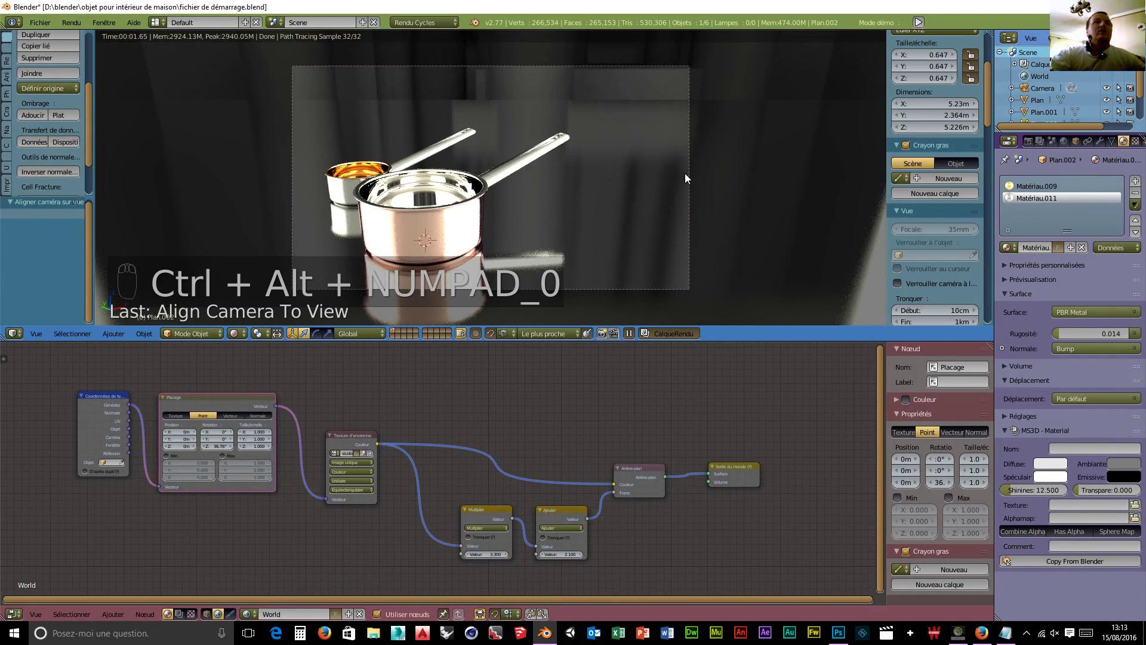
pyautogui.rightClick(687, 175)
pyautogui.click(898, 234)
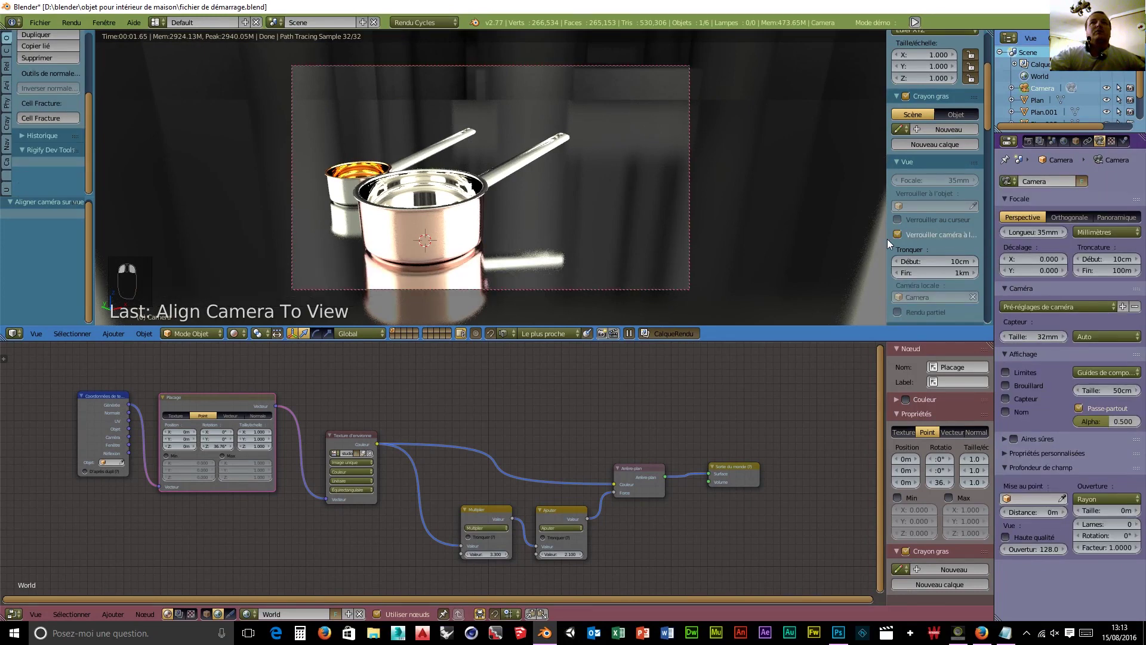
pyautogui.moveTo(567, 227); pyautogui.dragTo(631, 214, button='middle')
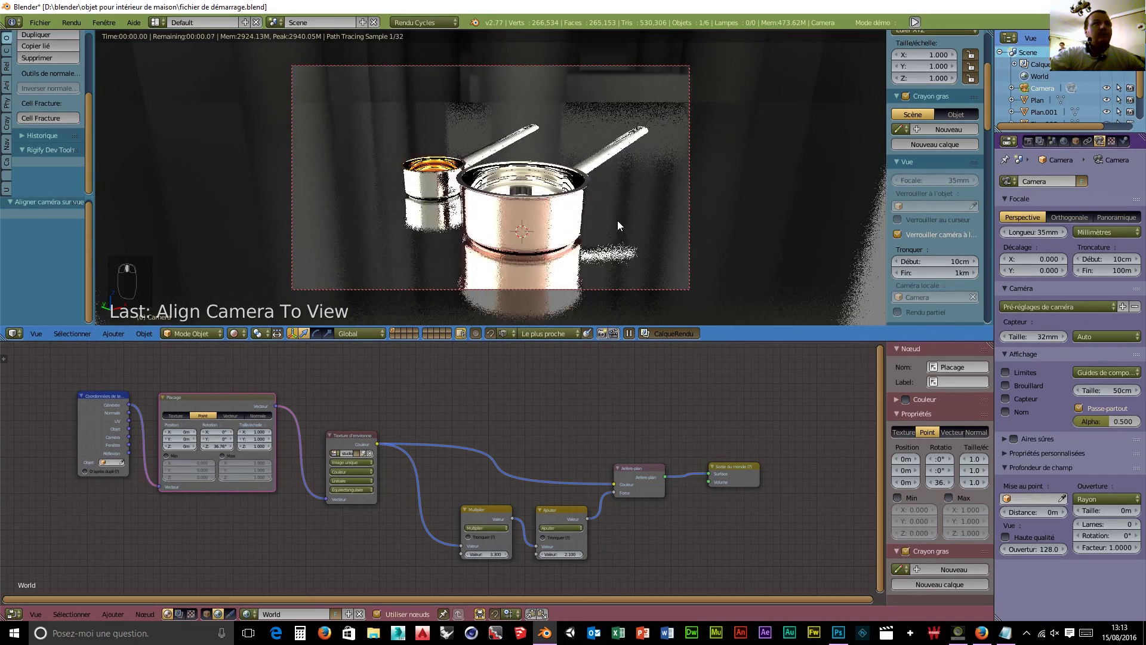
# - Reframe both saucepans larger within the camera frame, shifted towards its centre, and unlock the camera from the view
pyautogui.moveTo(571, 244); pyautogui.dragTo(584, 244, button='middle')
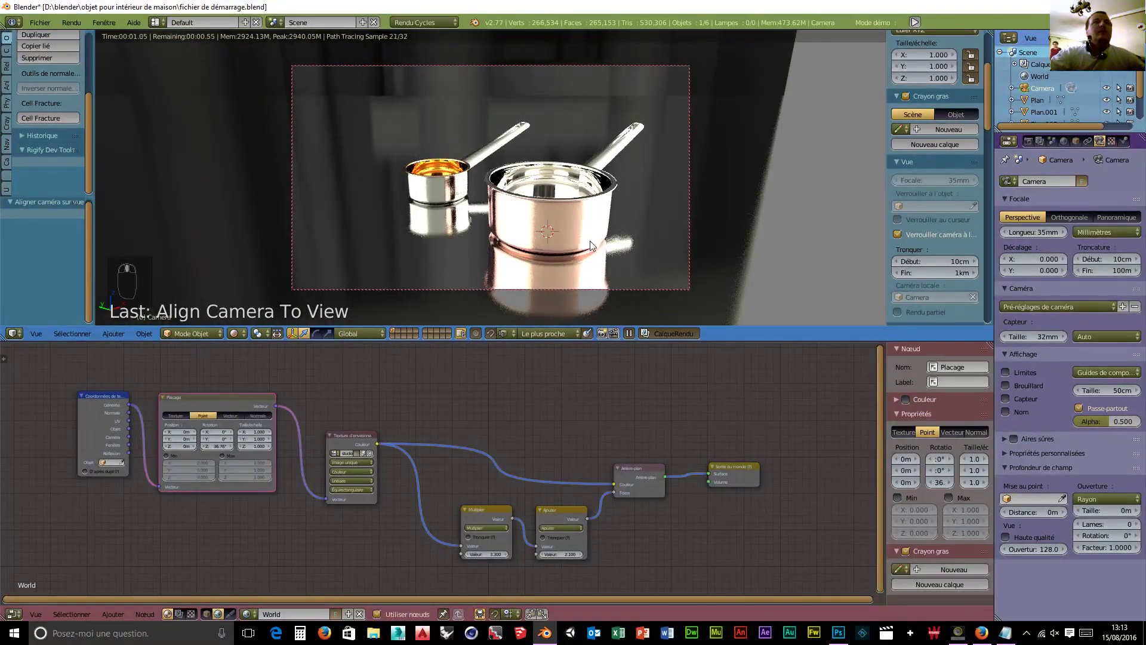
pyautogui.scroll(3, 595, 243)
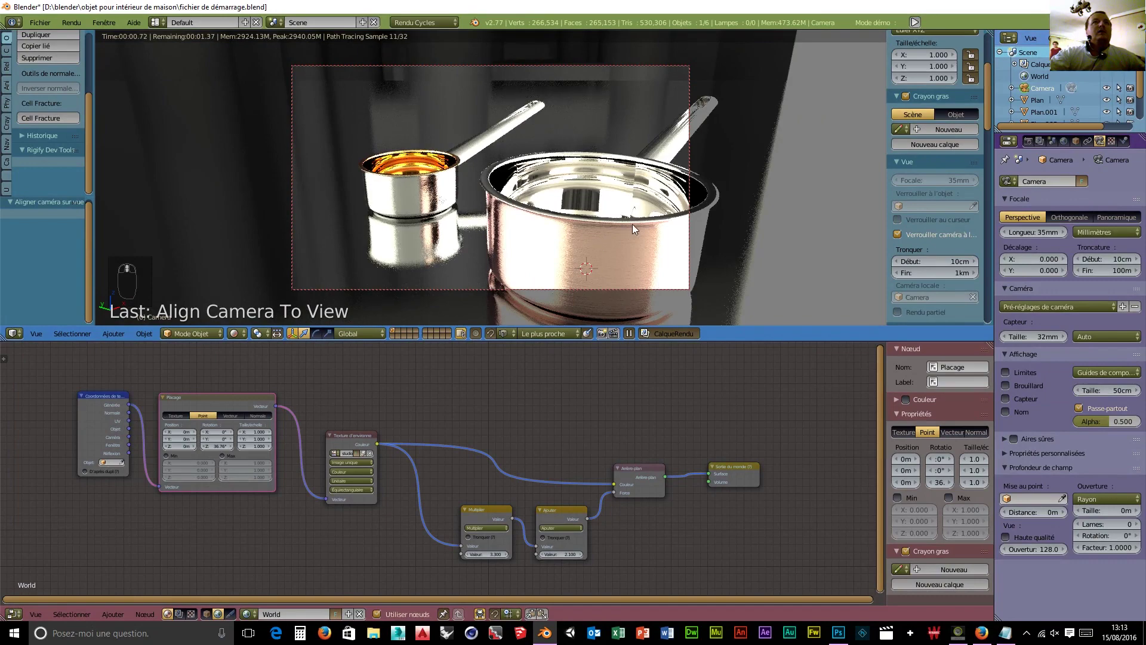
pyautogui.scroll(3, 584, 206)
pyautogui.moveTo(583, 202); pyautogui.dragTo(582, 224, button='middle')
pyautogui.scroll(-2, 576, 209)
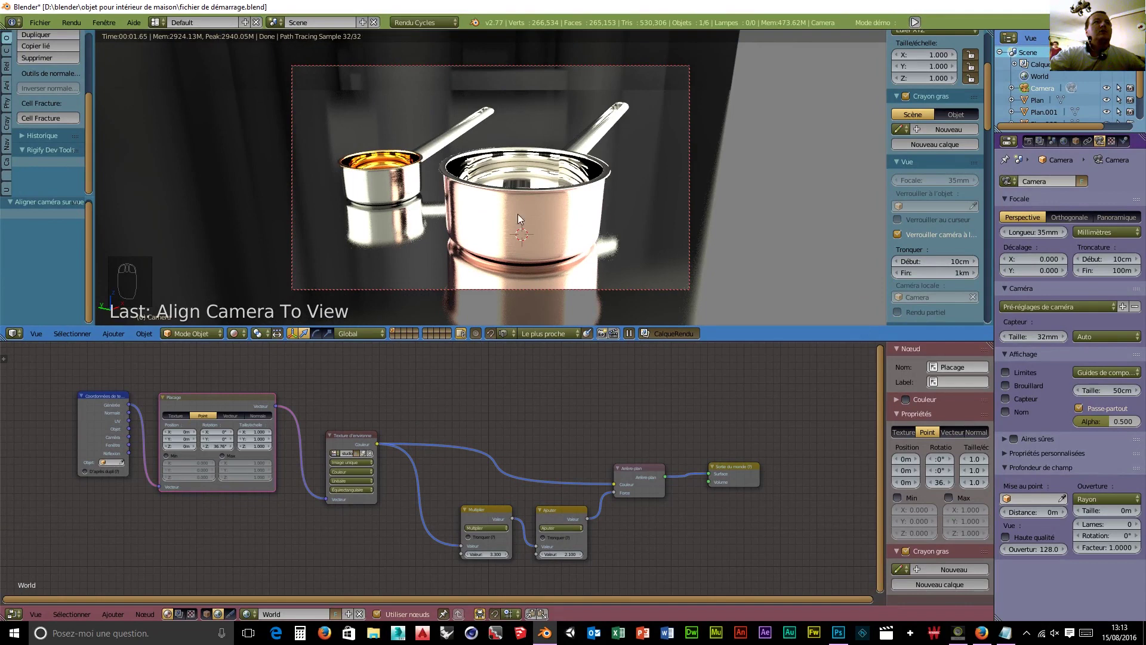
pyautogui.click(898, 234)
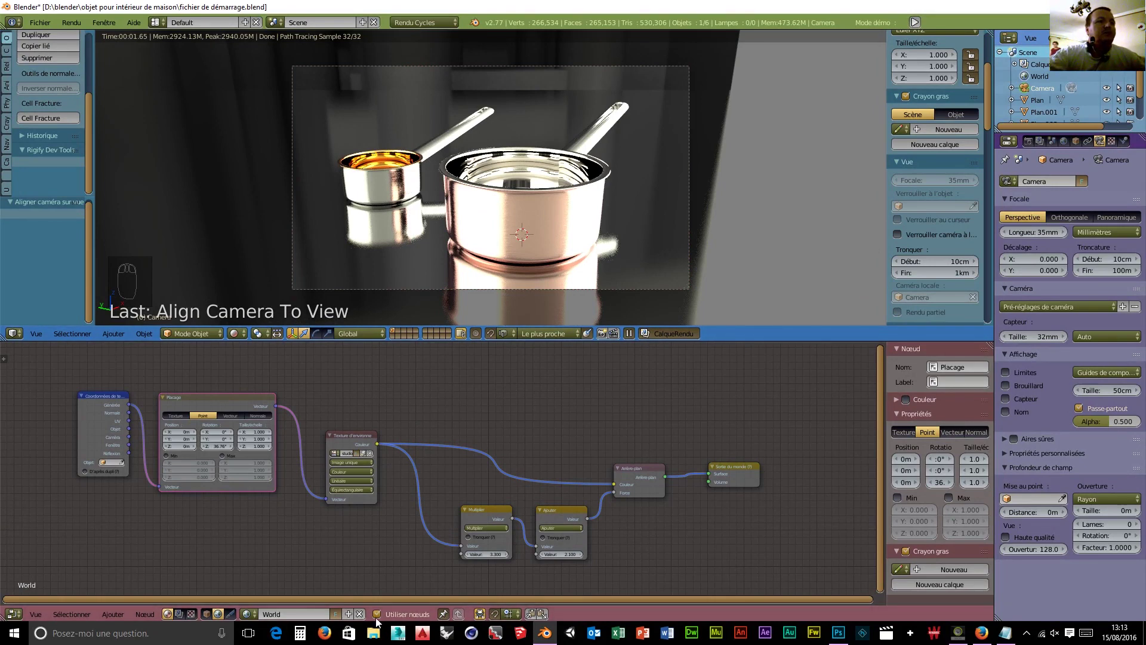
# - Switch the node editor to object materials and examine the large saucepan's Matériau.004 nodes and its brushed finish up close
pyautogui.click(206, 613)
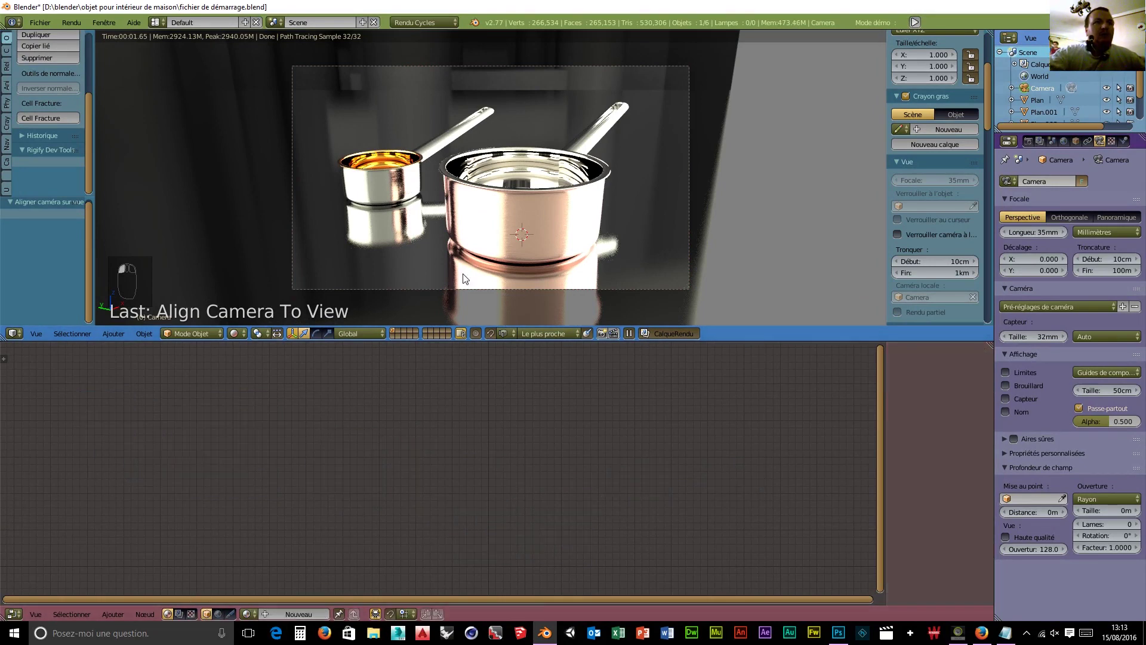
pyautogui.rightClick(502, 244)
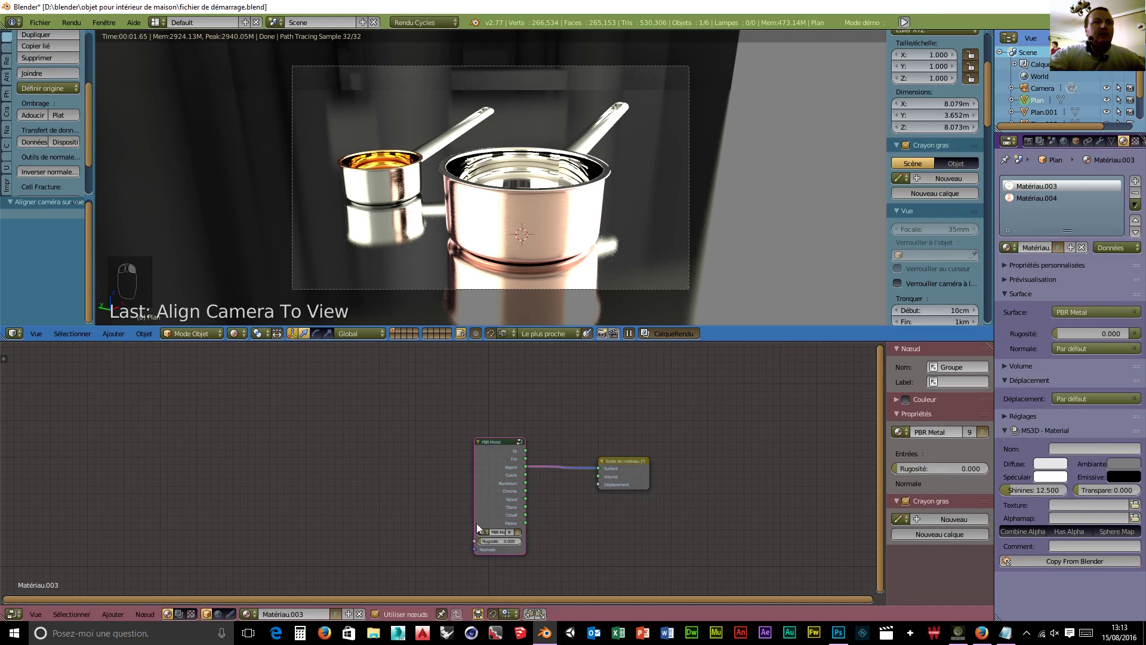
pyautogui.rightClick(502, 205)
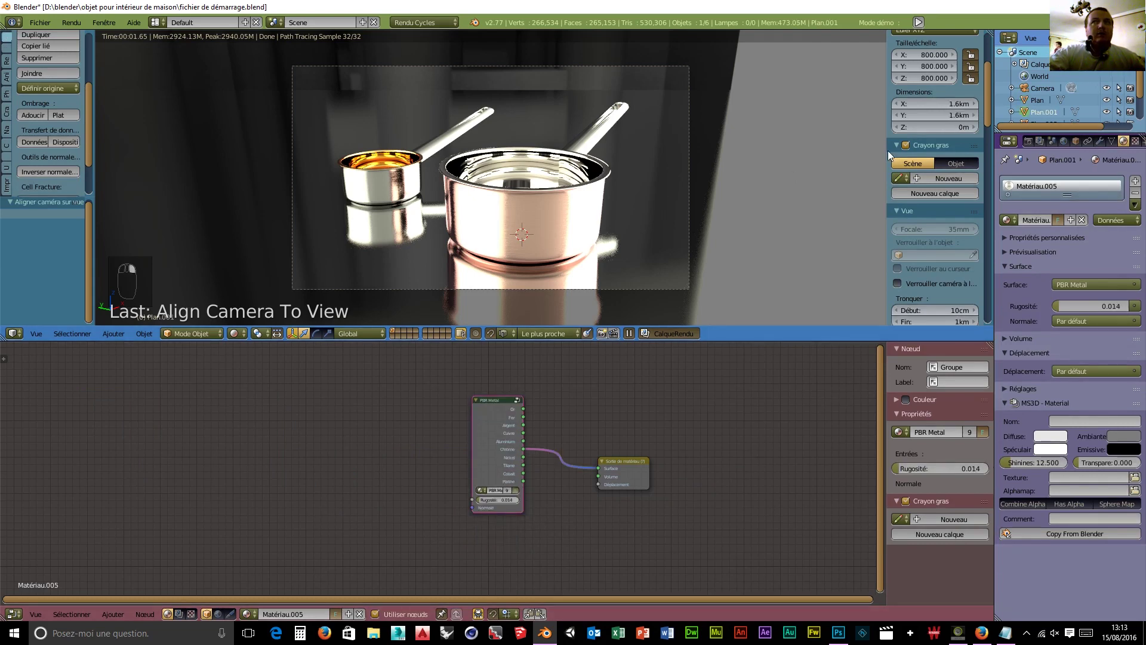
pyautogui.rightClick(510, 216)
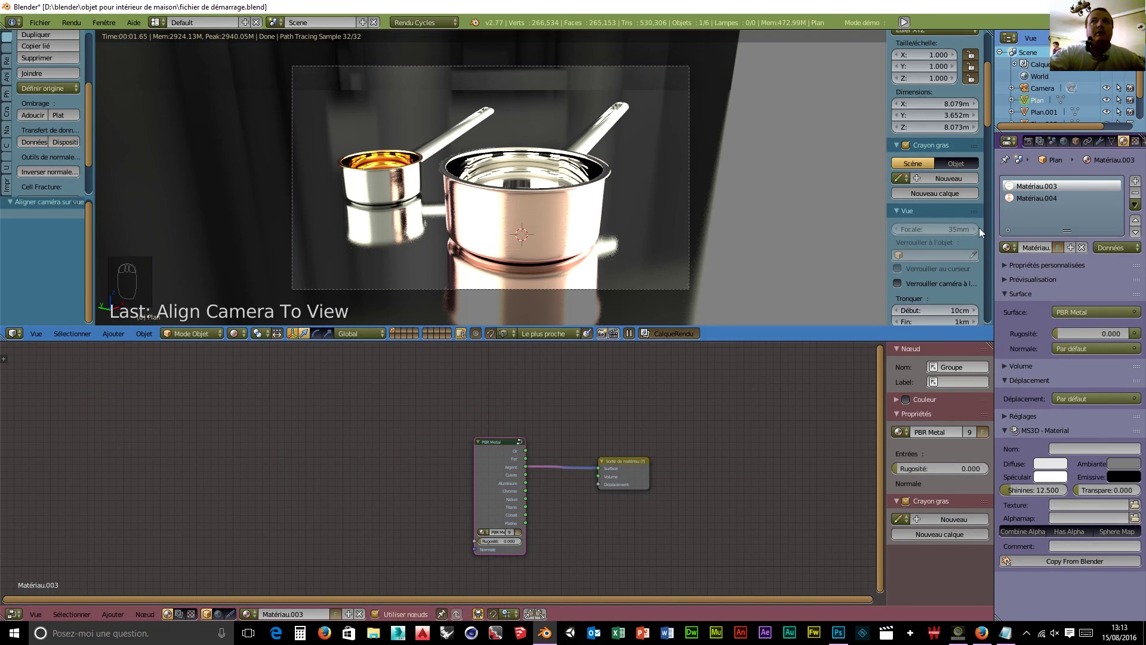
pyautogui.click(1037, 197)
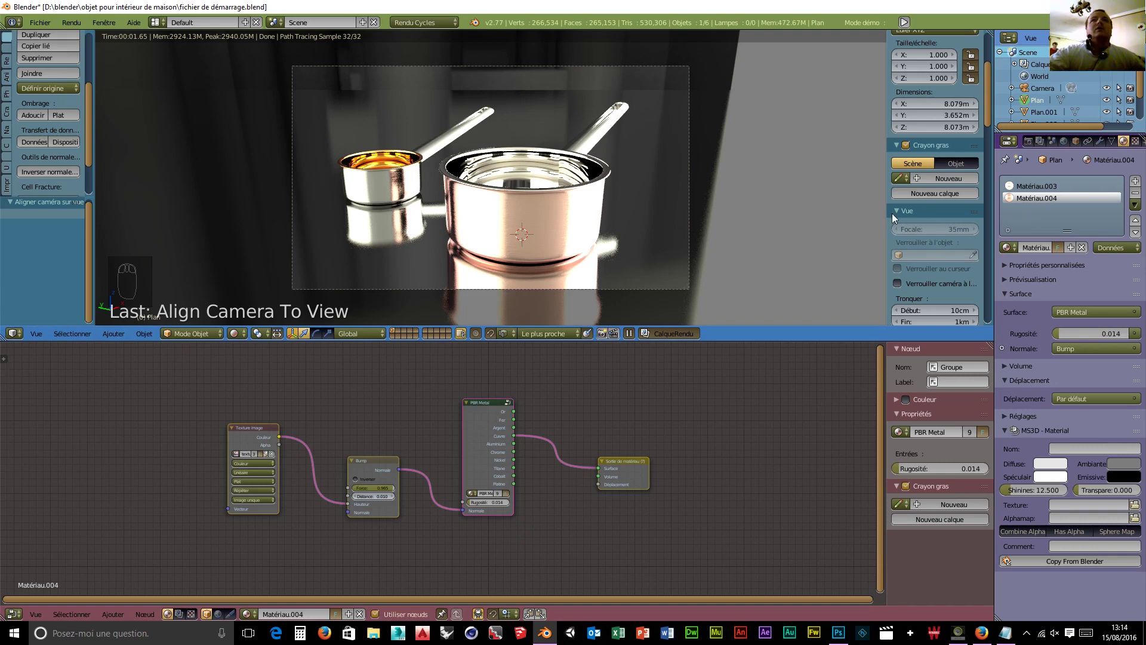
pyautogui.scroll(4, 848, 215)
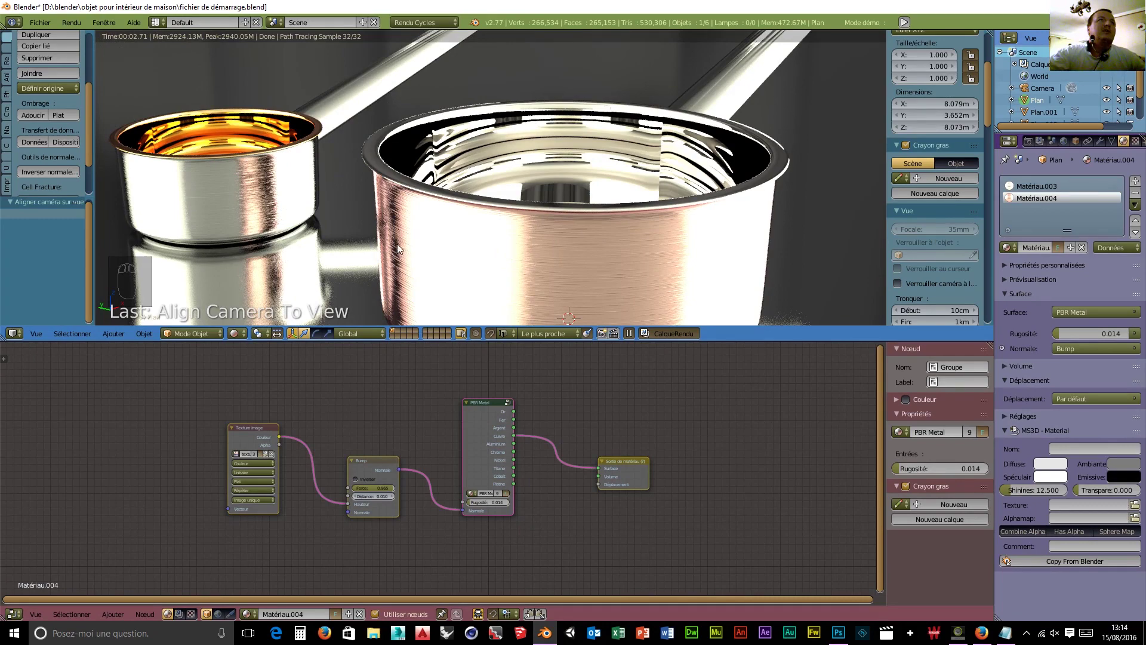
pyautogui.scroll(-3, 397, 248)
pyautogui.scroll(-1, 402, 237)
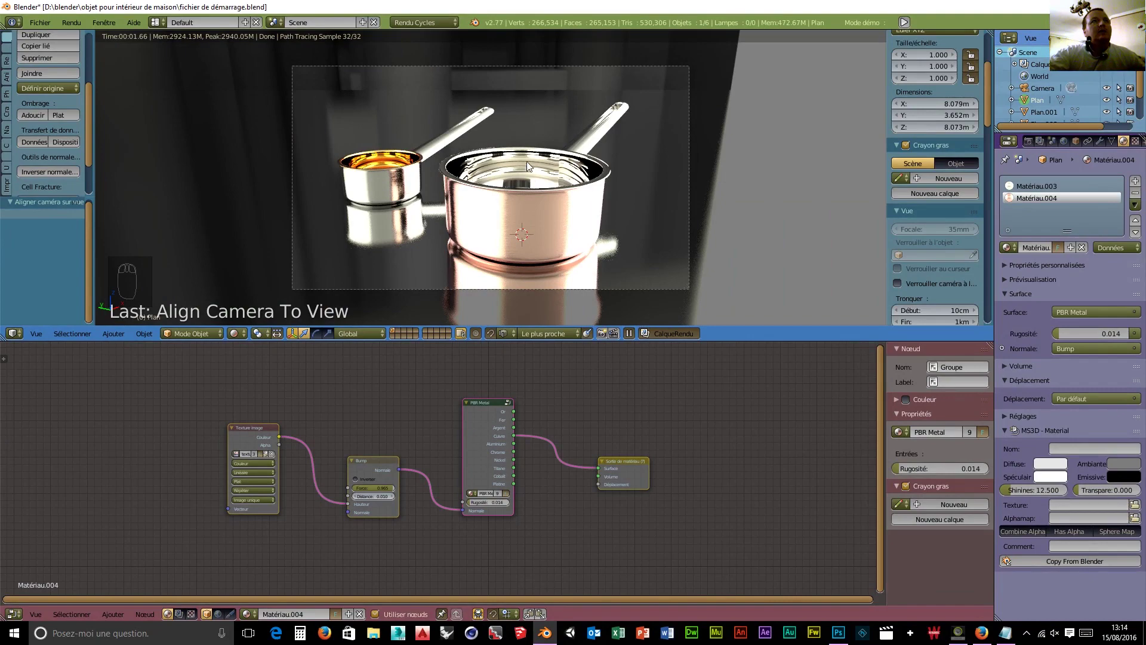
pyautogui.moveTo(446, 206); pyautogui.dragTo(504, 164, button='middle')
pyautogui.press('KP_0')
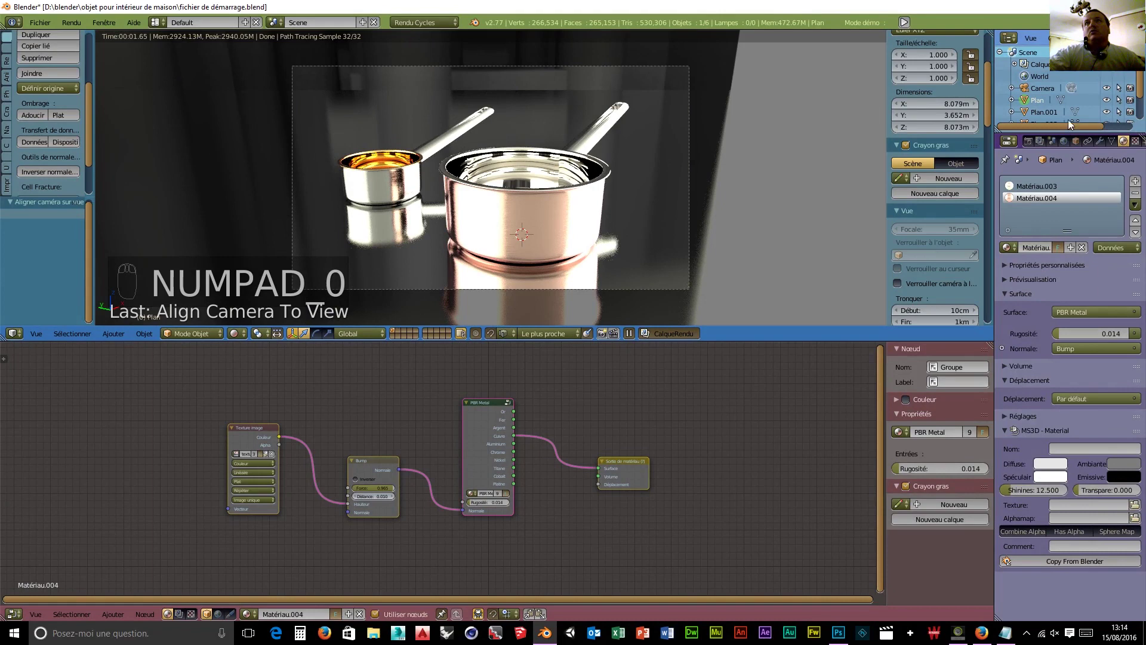
# - Set the render resolution percentage to 100% and apply the Final sampling preset
pyautogui.click(1028, 142)
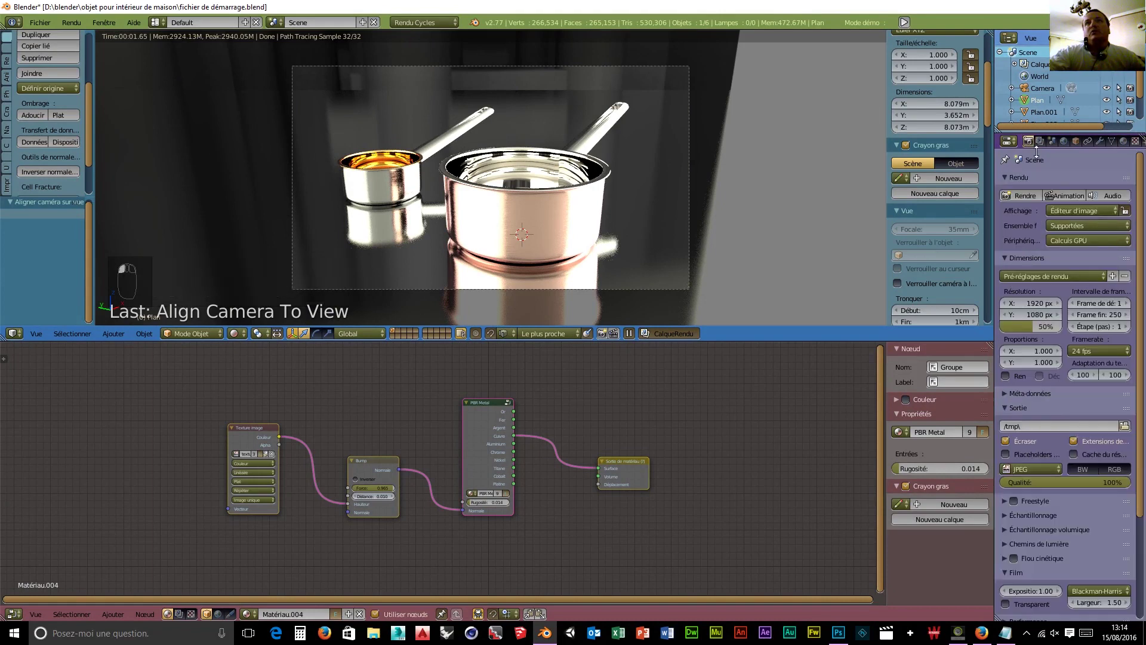
pyautogui.moveTo(1039, 327); pyautogui.dragTo(1066, 326)
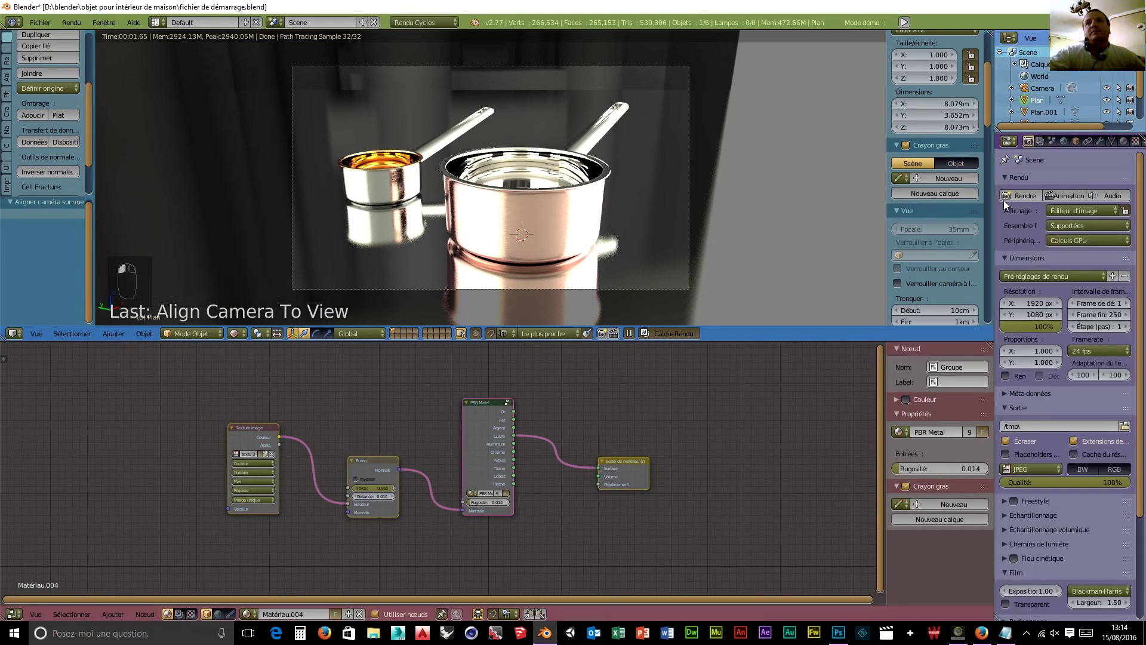
pyautogui.scroll(-4, 1032, 421)
pyautogui.click(1027, 419)
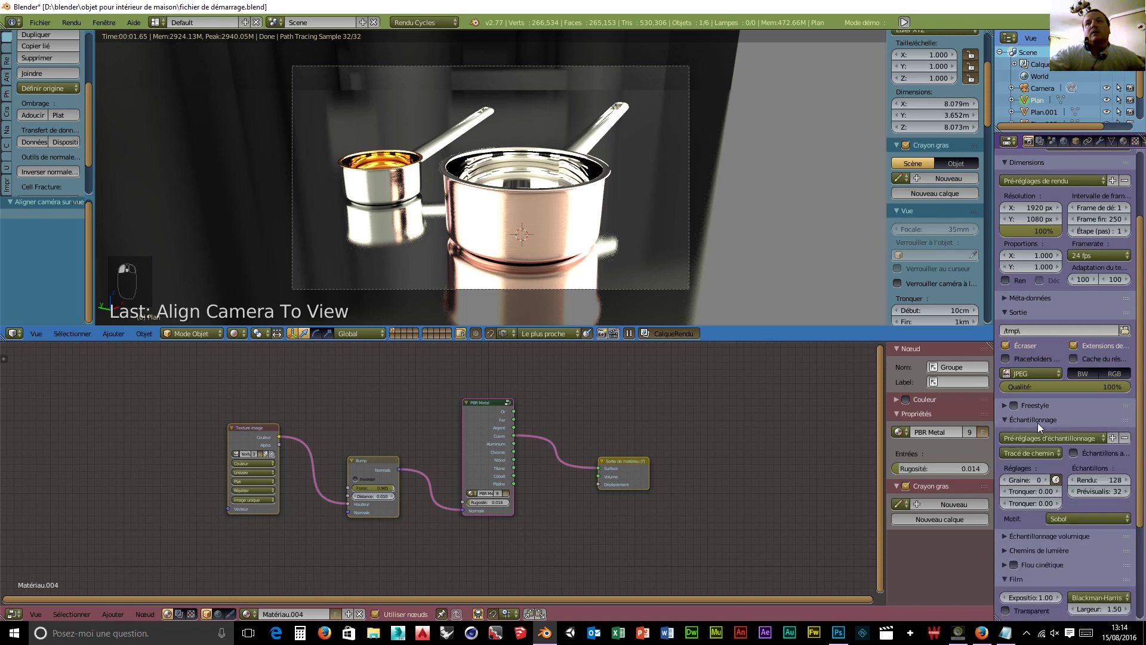
pyautogui.click(1044, 439)
pyautogui.click(1027, 449)
# - Apply the Full Global Illumination preset to the light paths settings
pyautogui.scroll(-4, 1045, 466)
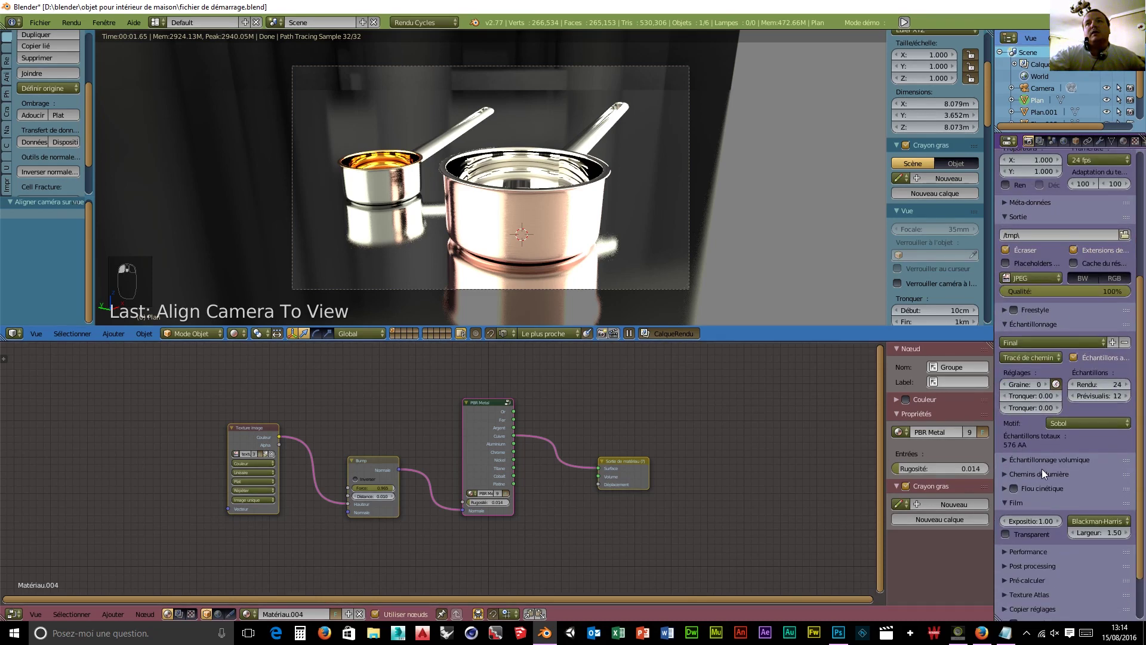
pyautogui.click(1033, 472)
pyautogui.scroll(-2, 1051, 471)
pyautogui.click(1036, 446)
pyautogui.click(1037, 472)
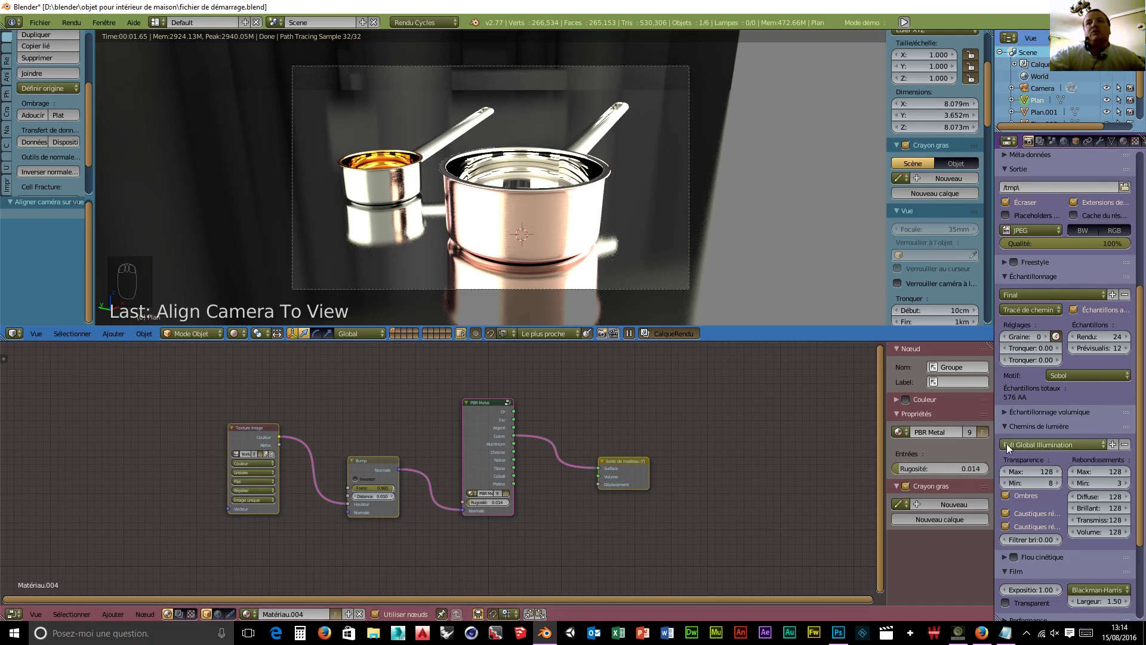
pyautogui.scroll(2, 1048, 446)
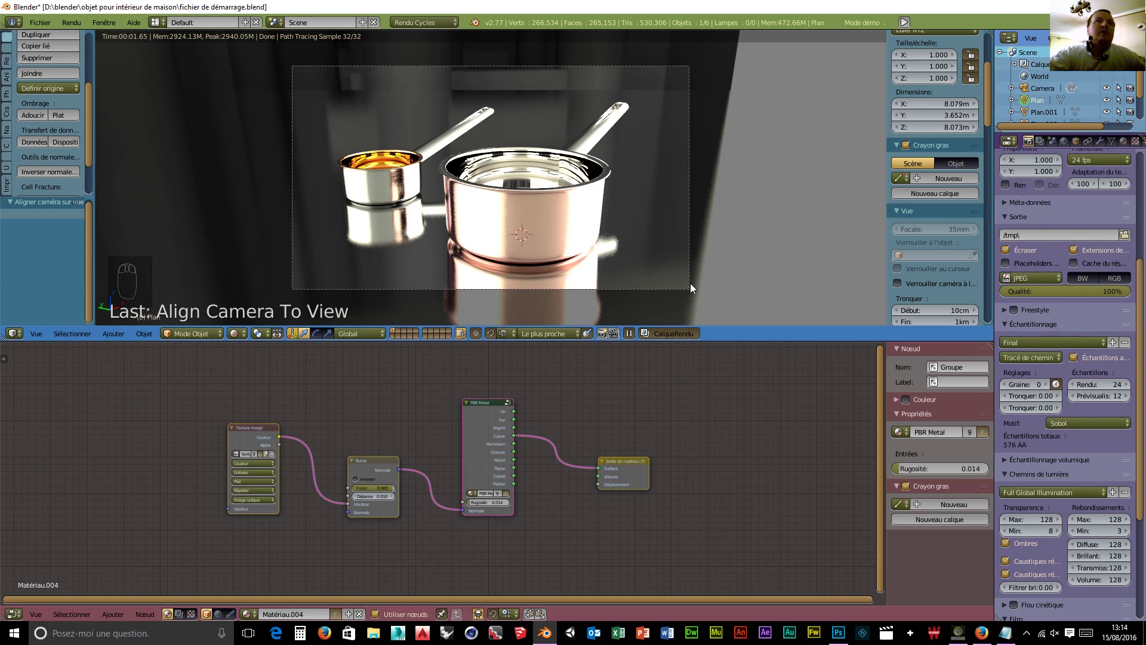
# - Set the roughness of the floor plane's PBR Metal material to 0.045 and check the softened reflections
pyautogui.rightClick(658, 261)
pyautogui.moveTo(482, 500); pyautogui.dragTo(485, 499)
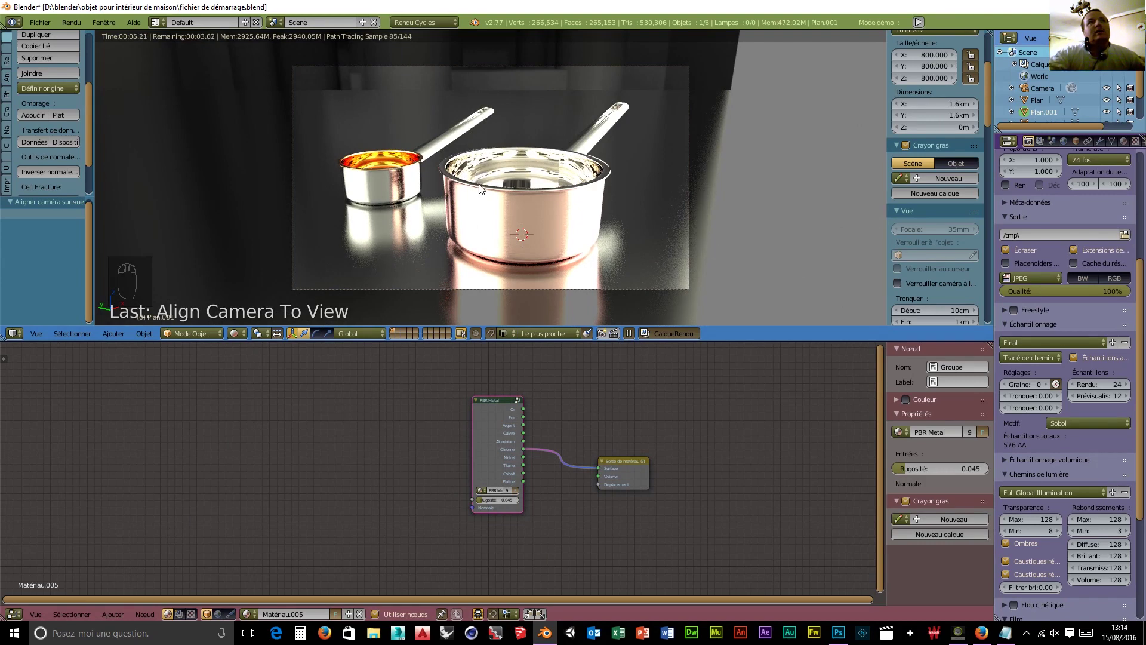
pyautogui.scroll(-2, 480, 188)
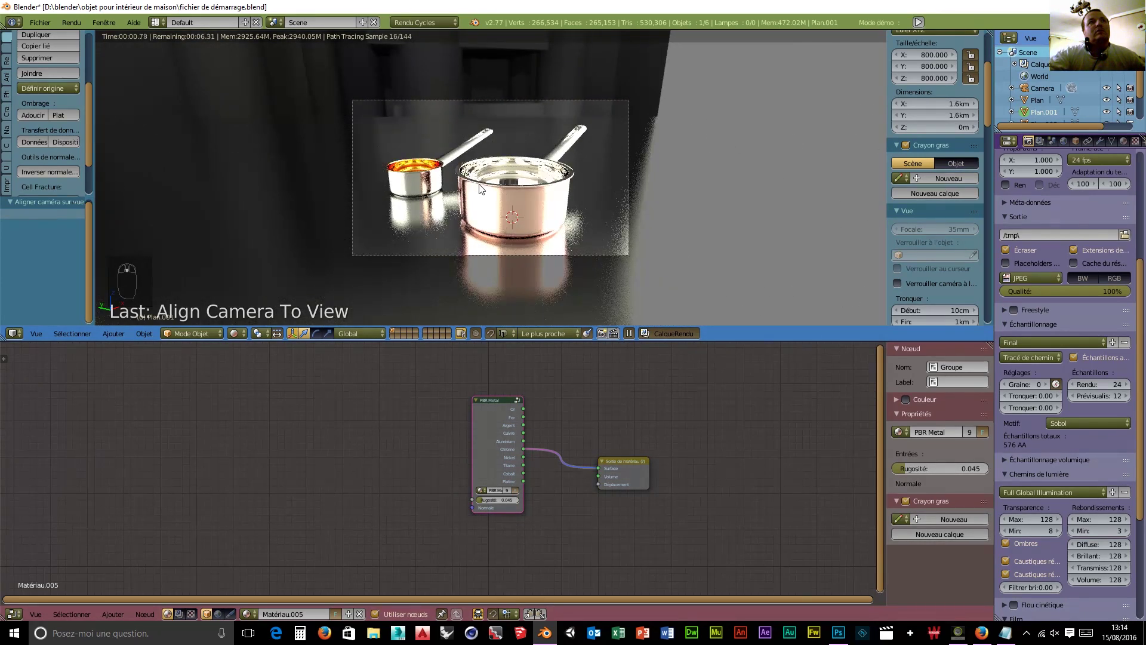
pyautogui.scroll(1, 481, 189)
pyautogui.scroll(1, 479, 185)
pyautogui.scroll(-1, 480, 186)
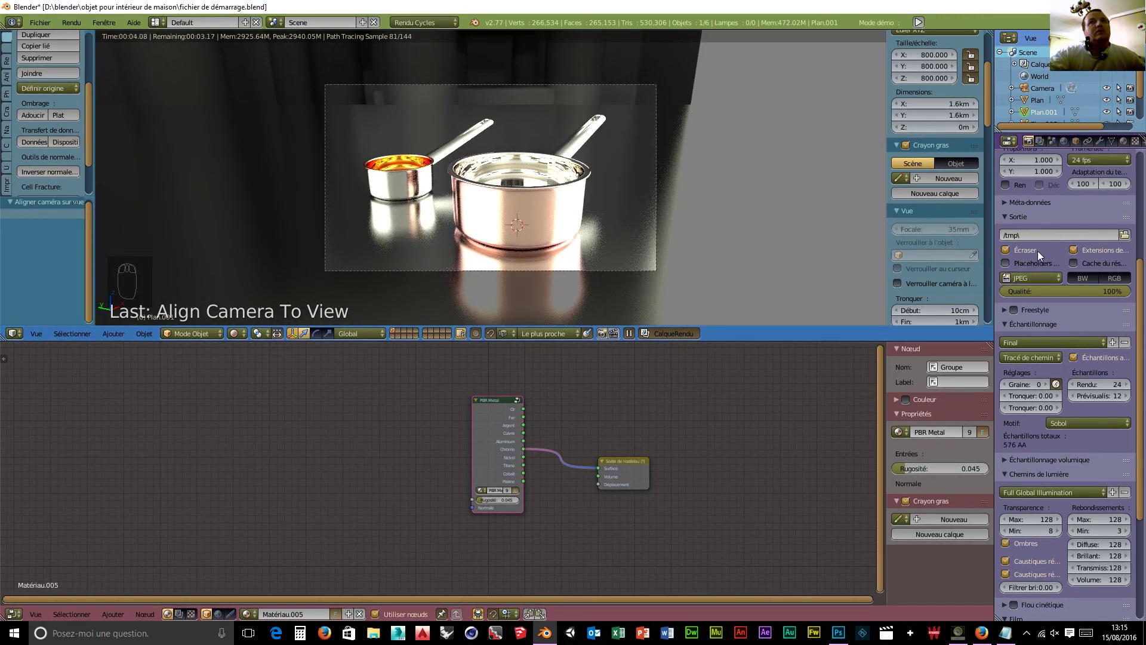
# - Set the render display to full screen (Plein écran), render the scene and examine the image up close
pyautogui.scroll(8, 1038, 249)
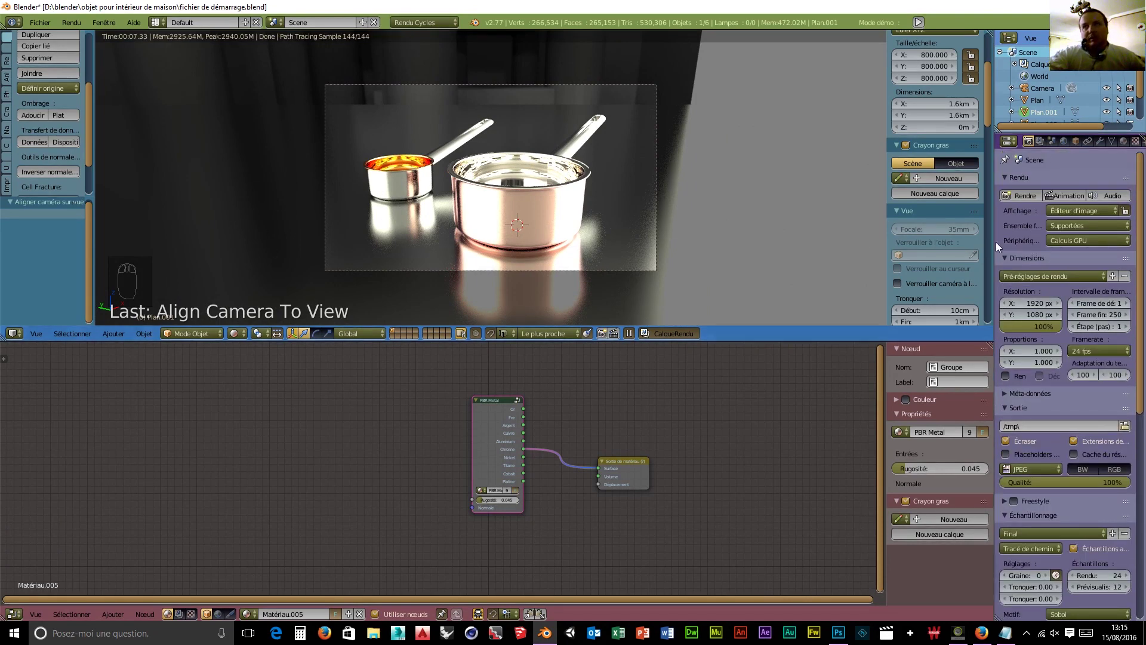
pyautogui.click(1088, 209)
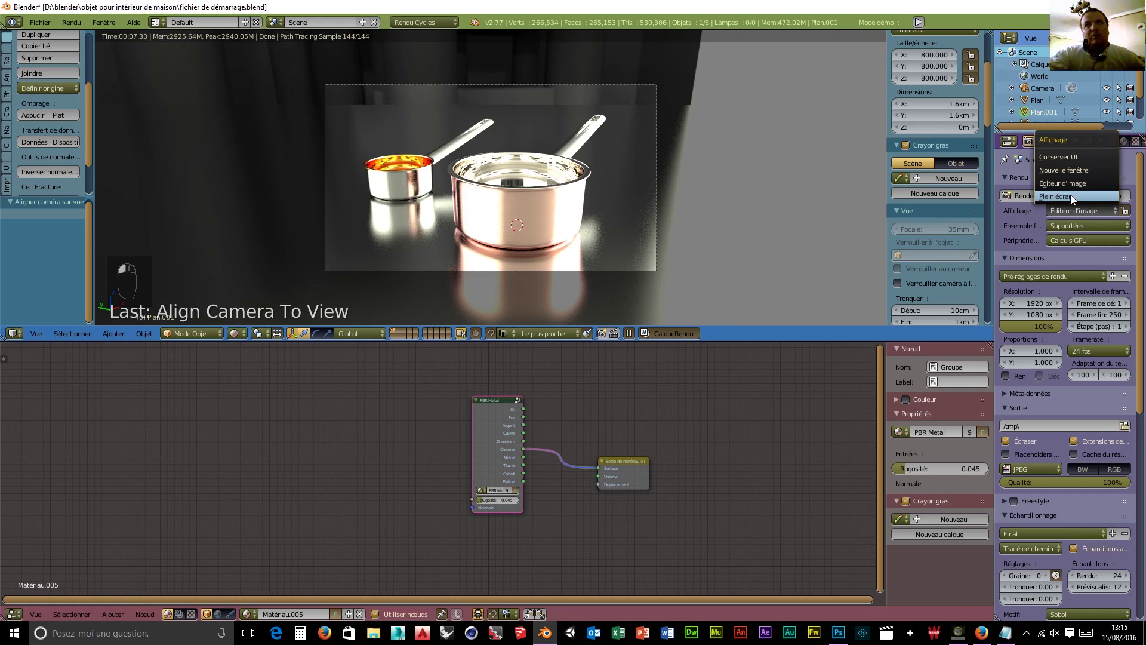
pyautogui.click(1070, 194)
pyautogui.click(1016, 194)
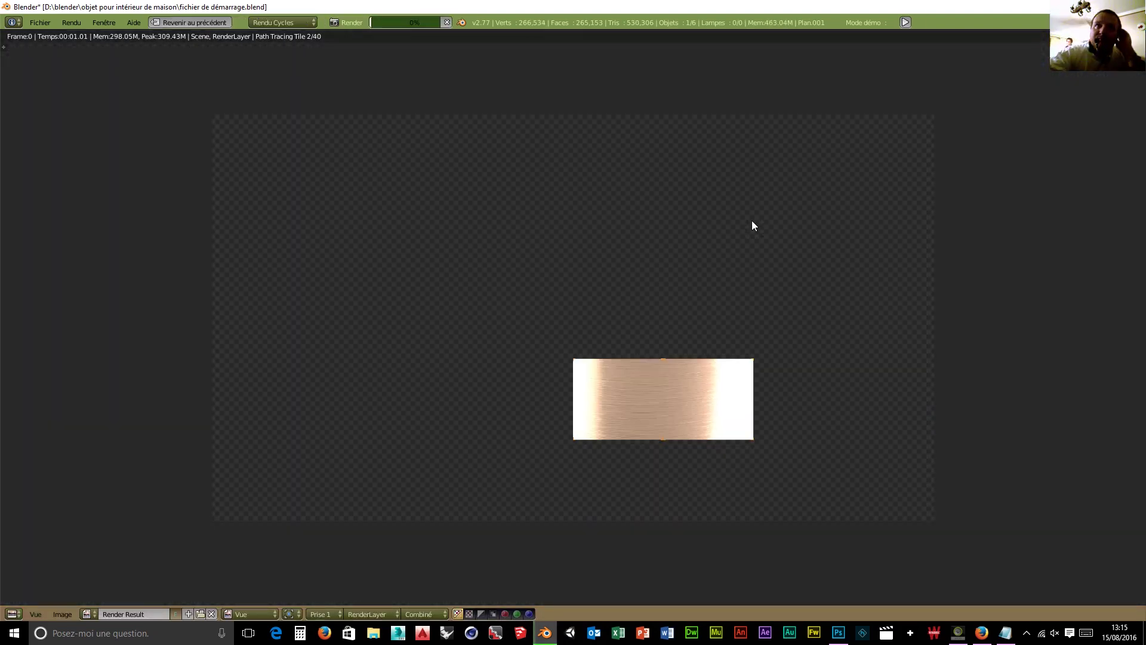
pyautogui.scroll(2, 746, 239)
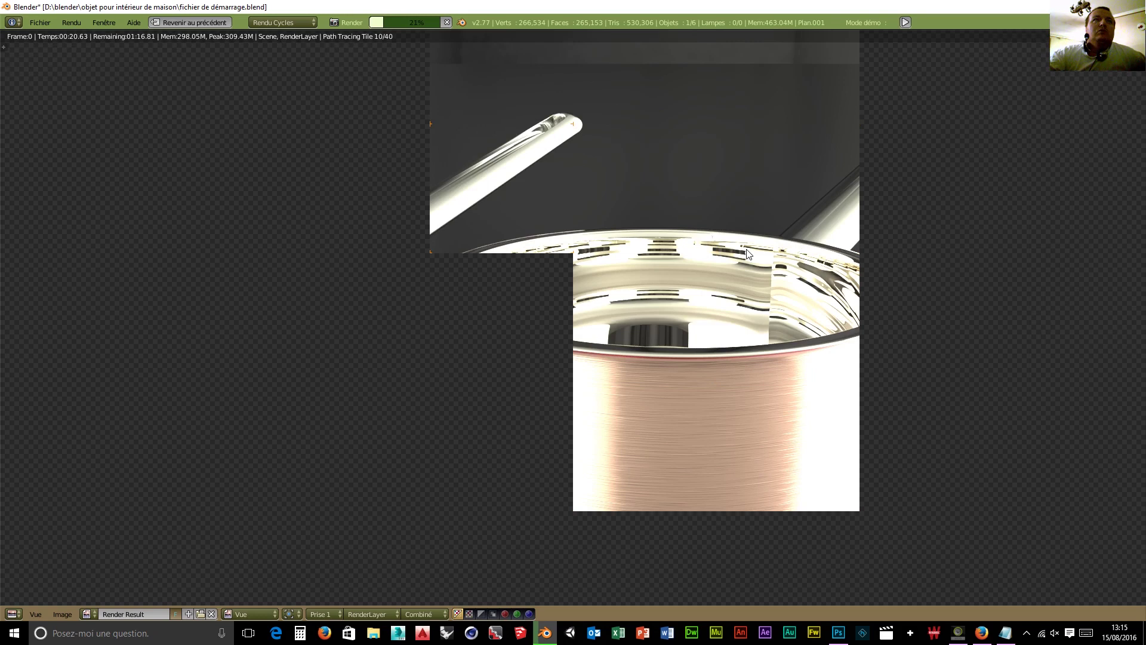
# - Switch to the Notepad inventory, replace XX with "Fait" before "-casserole" and select the "micro onde" line
pyautogui.click(1006, 633)
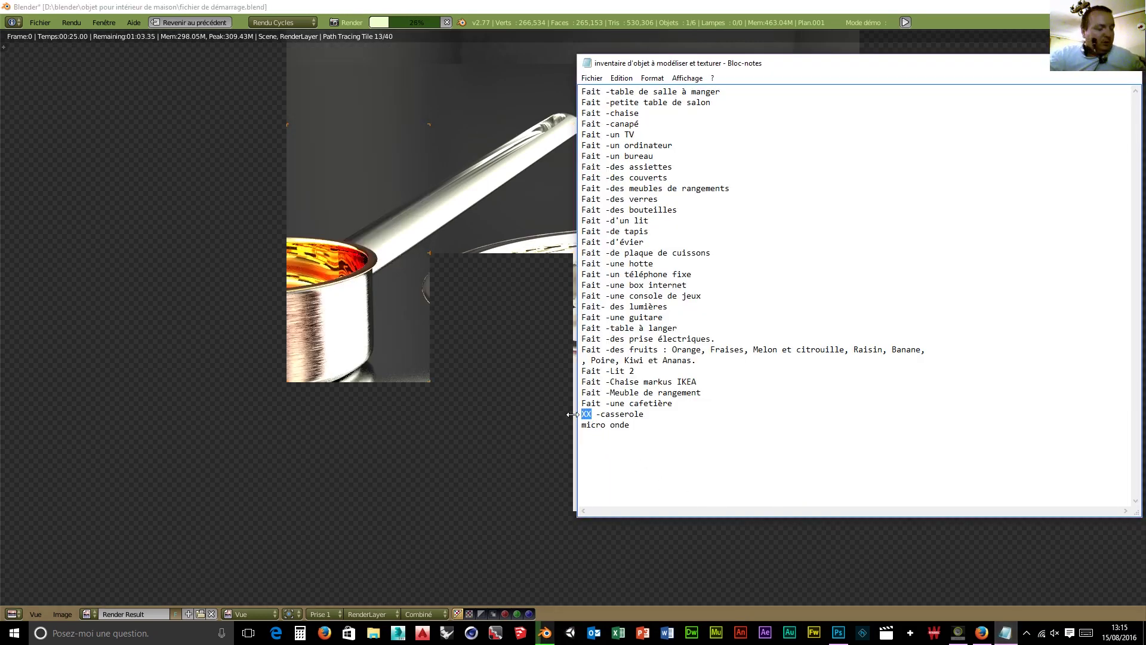
pyautogui.write('Fait')
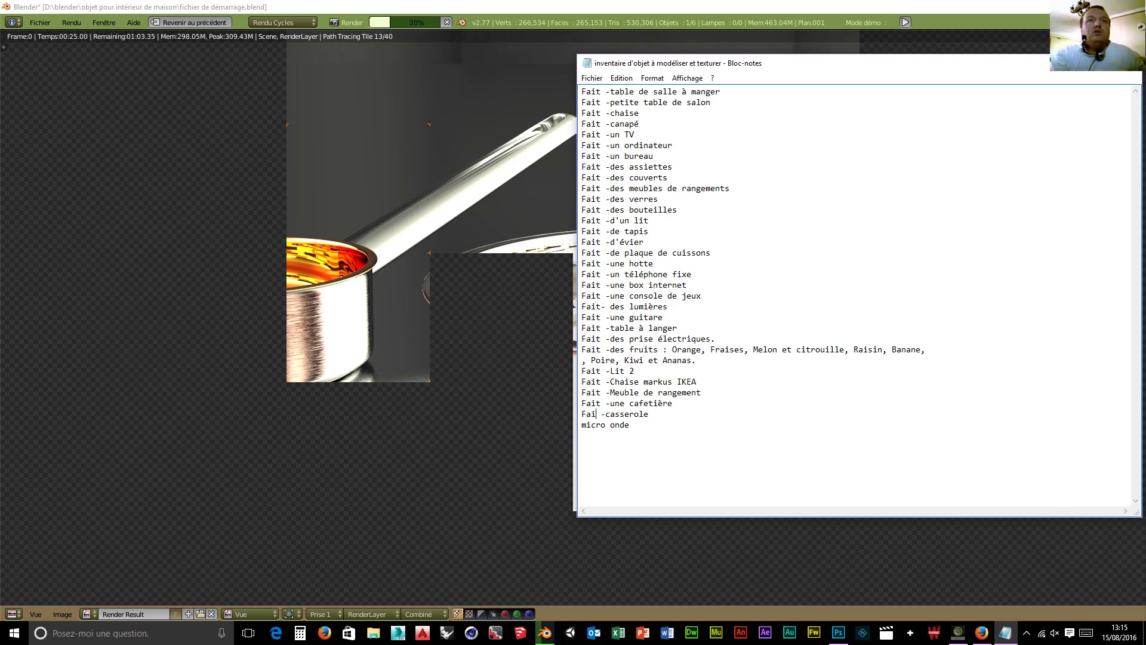
pyautogui.click(710, 479)
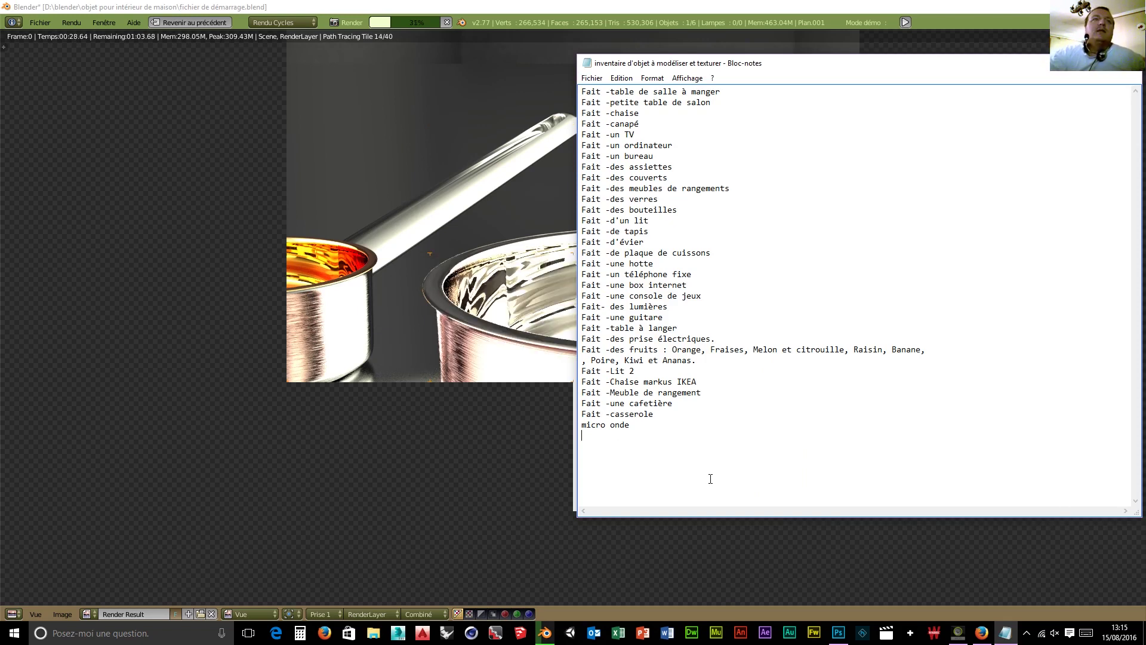
pyautogui.moveTo(582, 426); pyautogui.dragTo(614, 429)
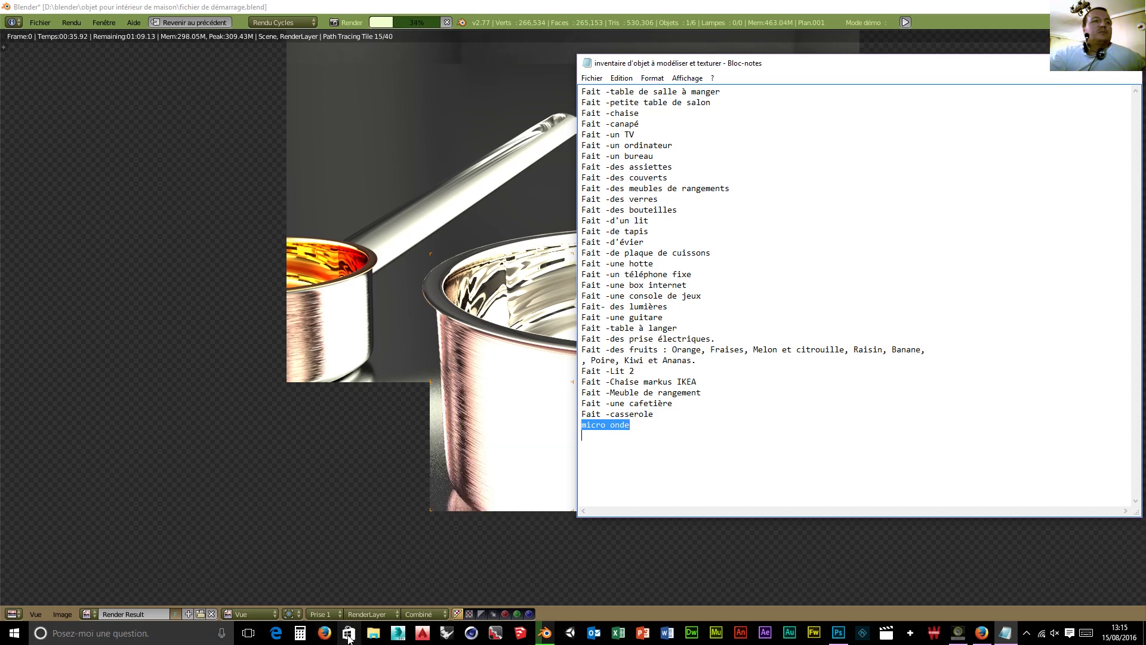
# - Switch to Firefox, search Google for YouTube and open the YouTube home page
pyautogui.click(325, 634)
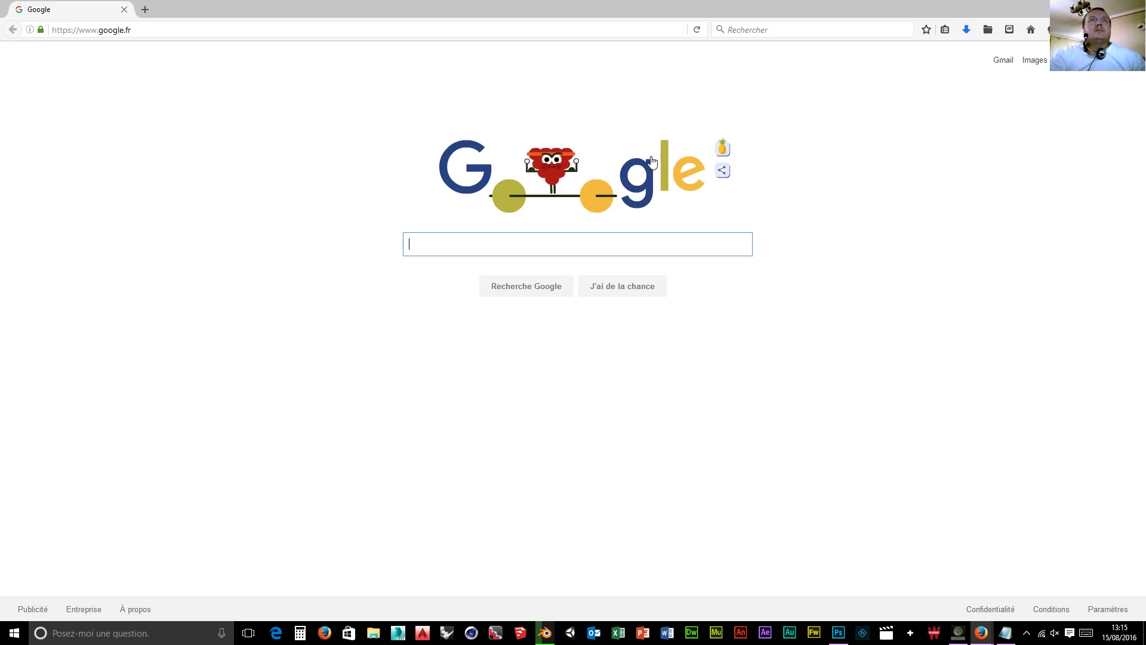
pyautogui.write('your')
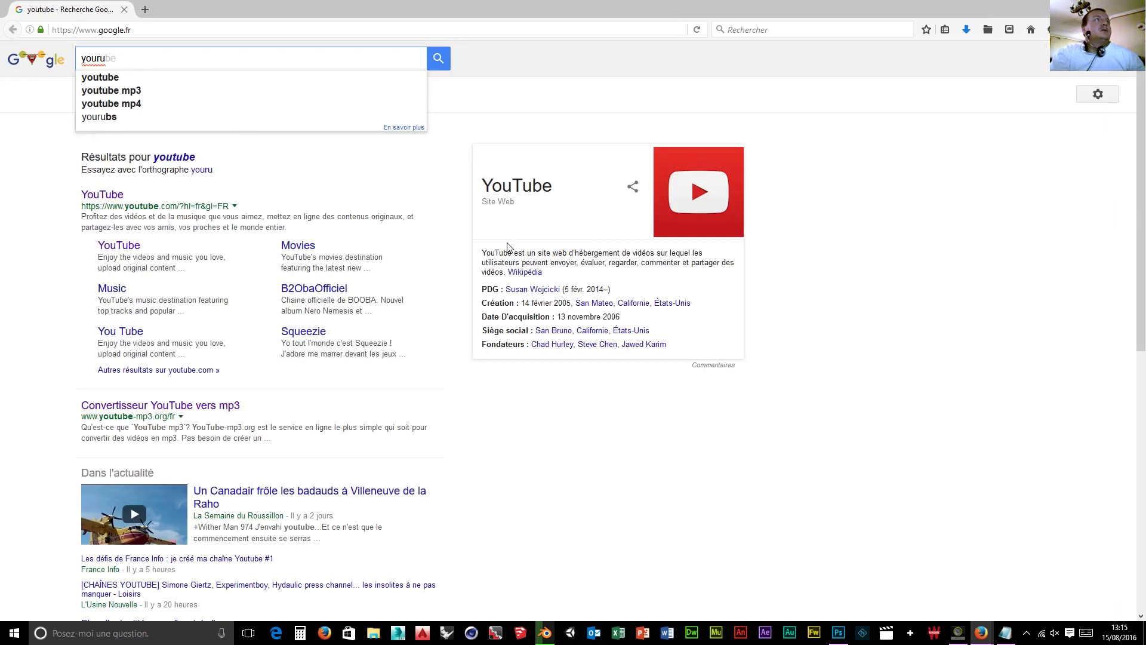
pyautogui.press('BackSpace')
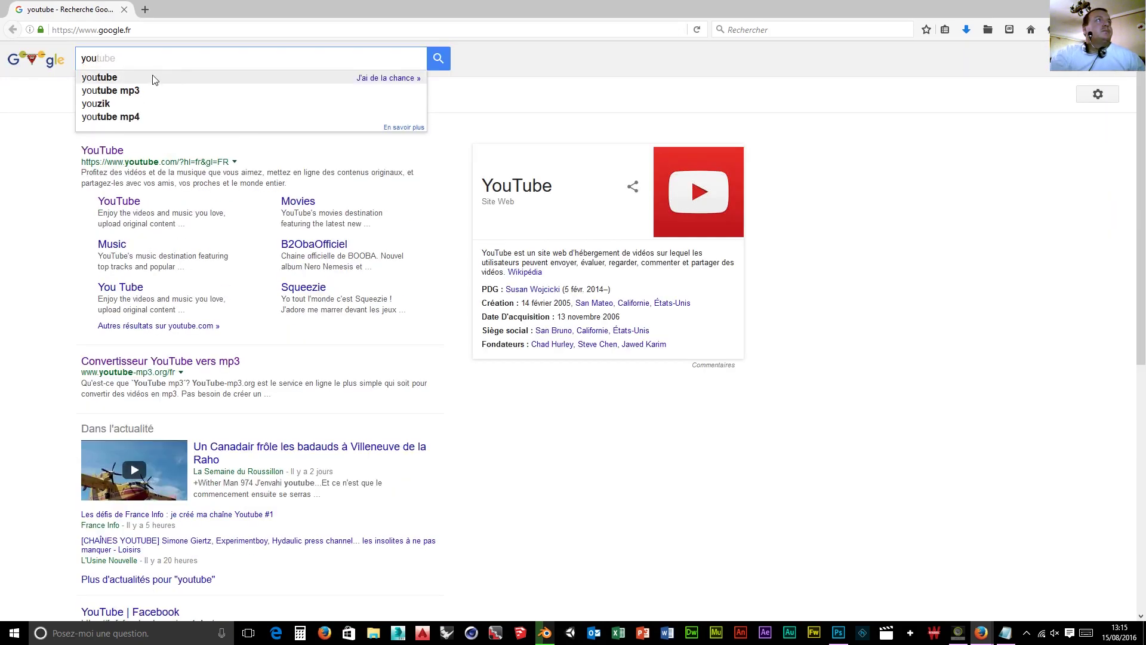
pyautogui.click(102, 150)
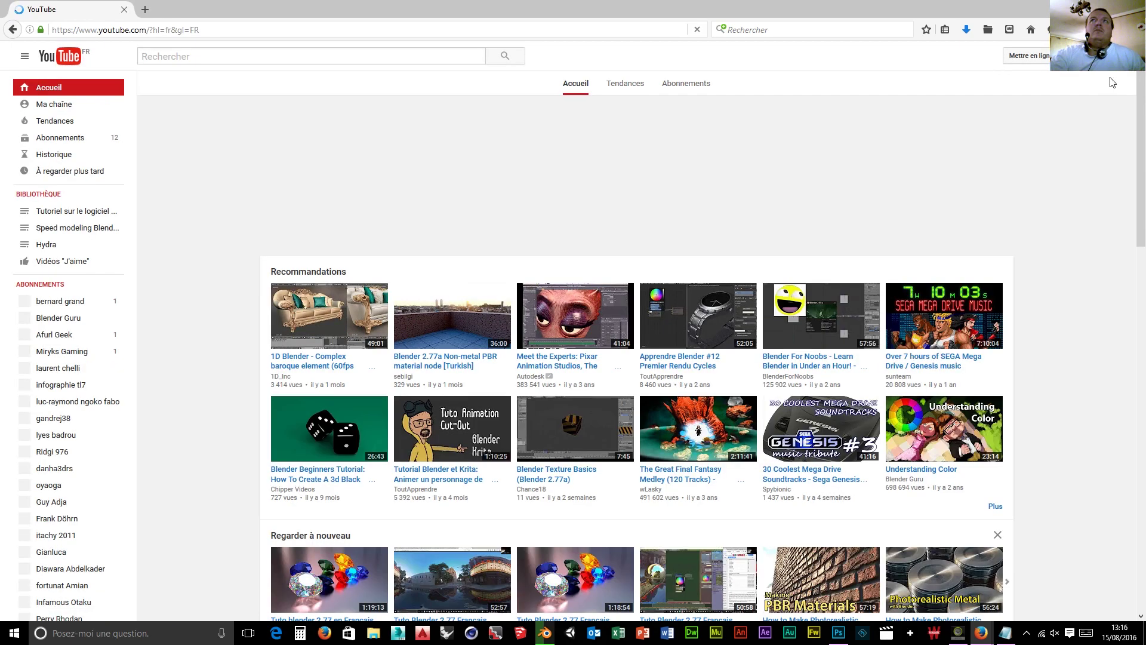
# - Open the author's own channel, browse through its online videos and display the complete video list (Tout afficher)
pyautogui.click(59, 109)
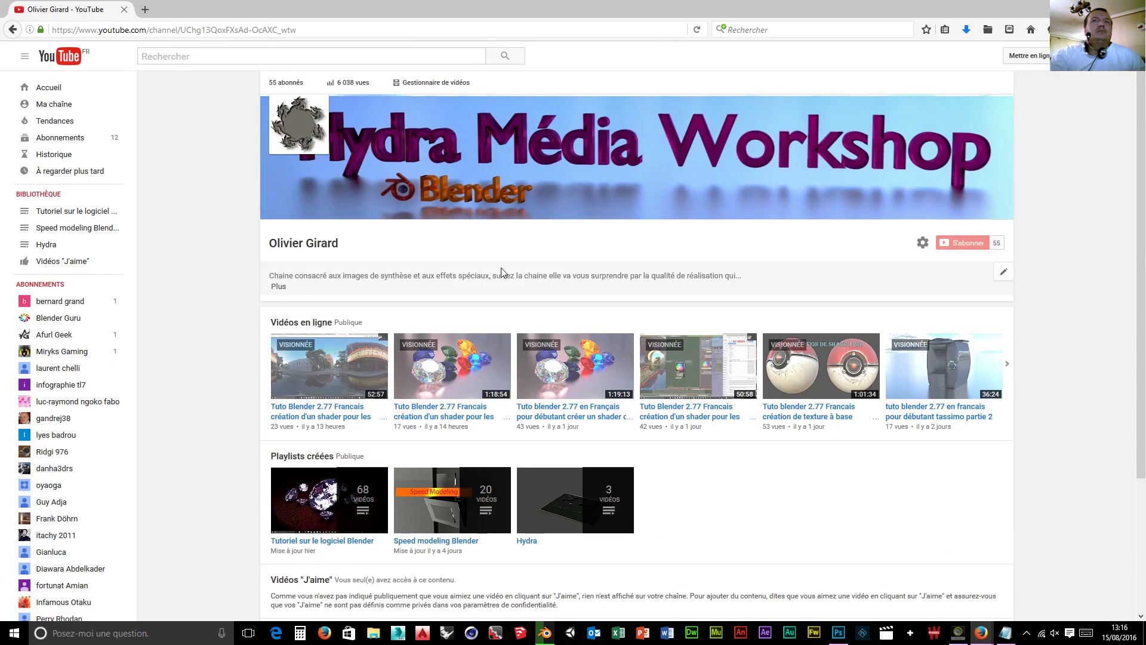
pyautogui.click(1023, 364)
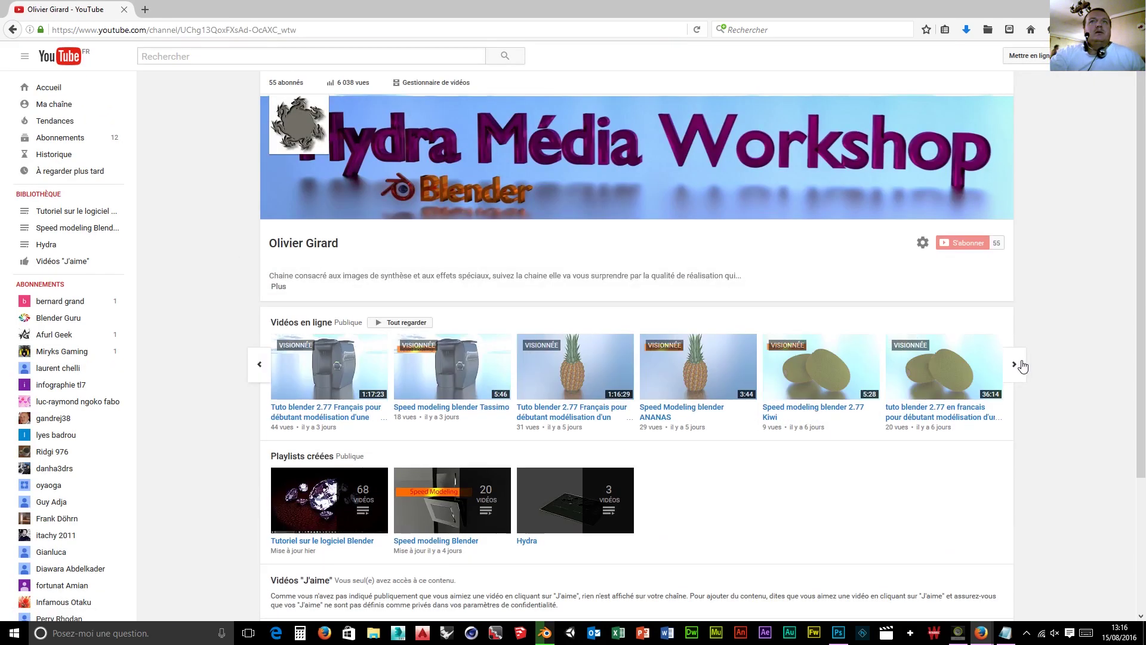
pyautogui.click(994, 361)
pyautogui.click(14, 31)
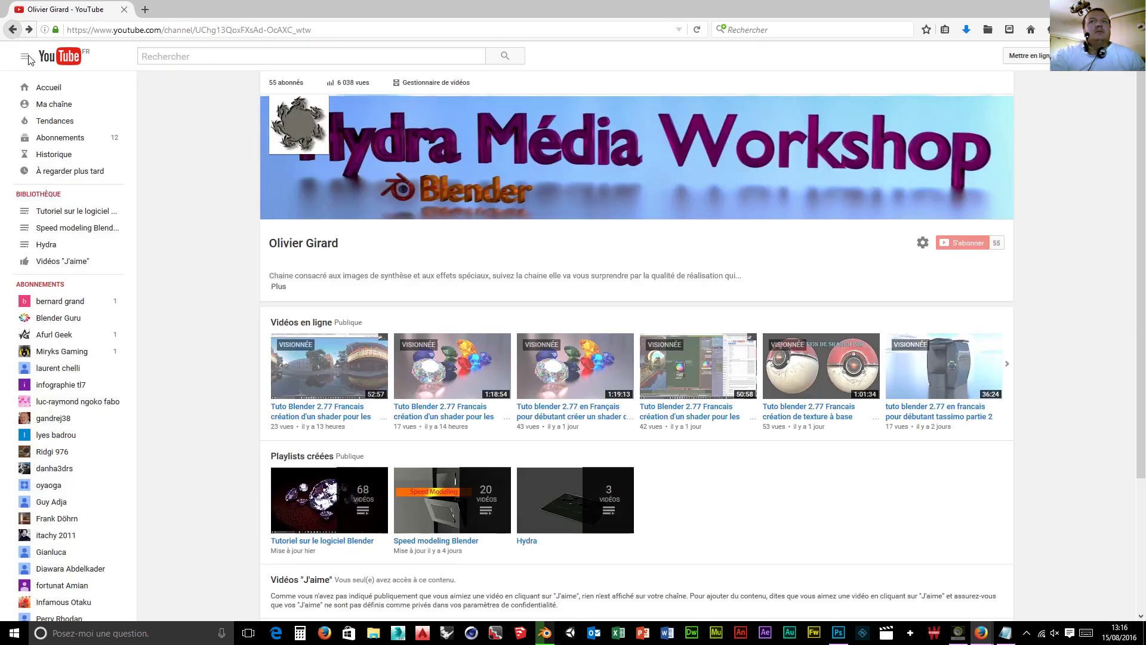
pyautogui.click(1009, 368)
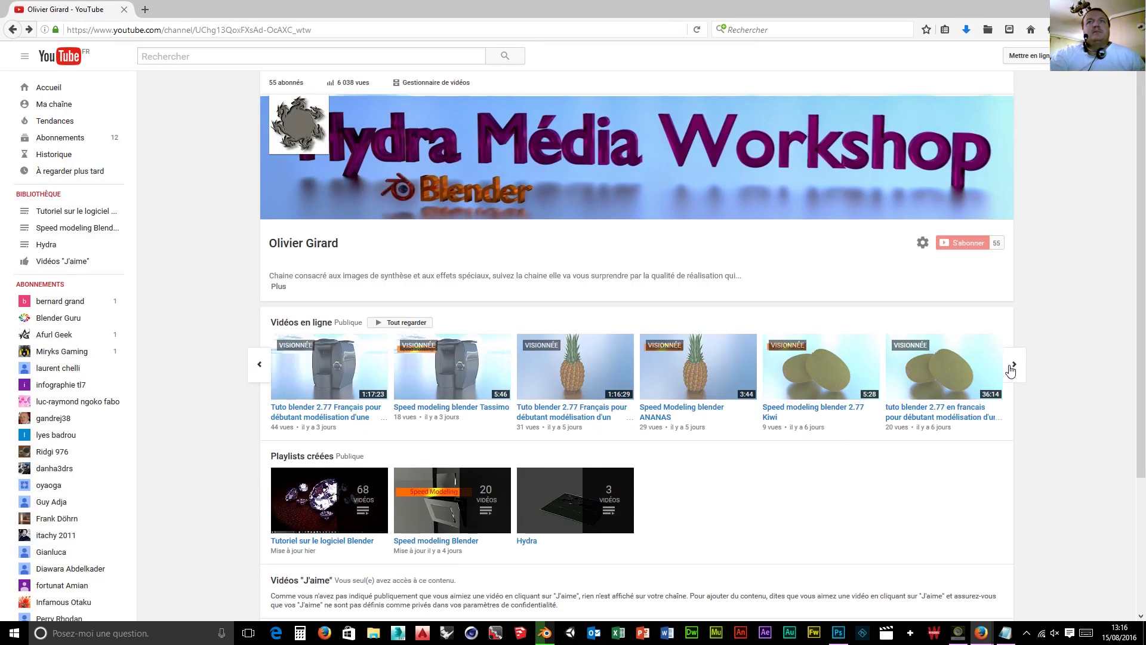
pyautogui.click(915, 367)
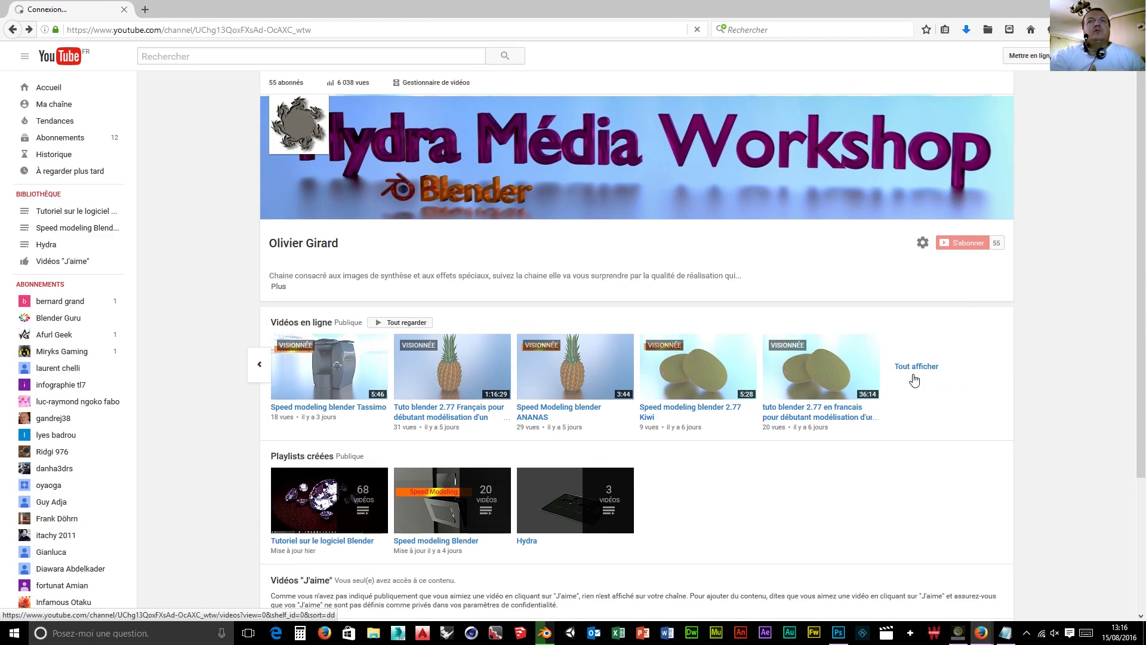
# - Look through the channel's entire video list, loading more entries down to the oldest ones, and close the YouTube page
pyautogui.scroll(-2, 807, 367)
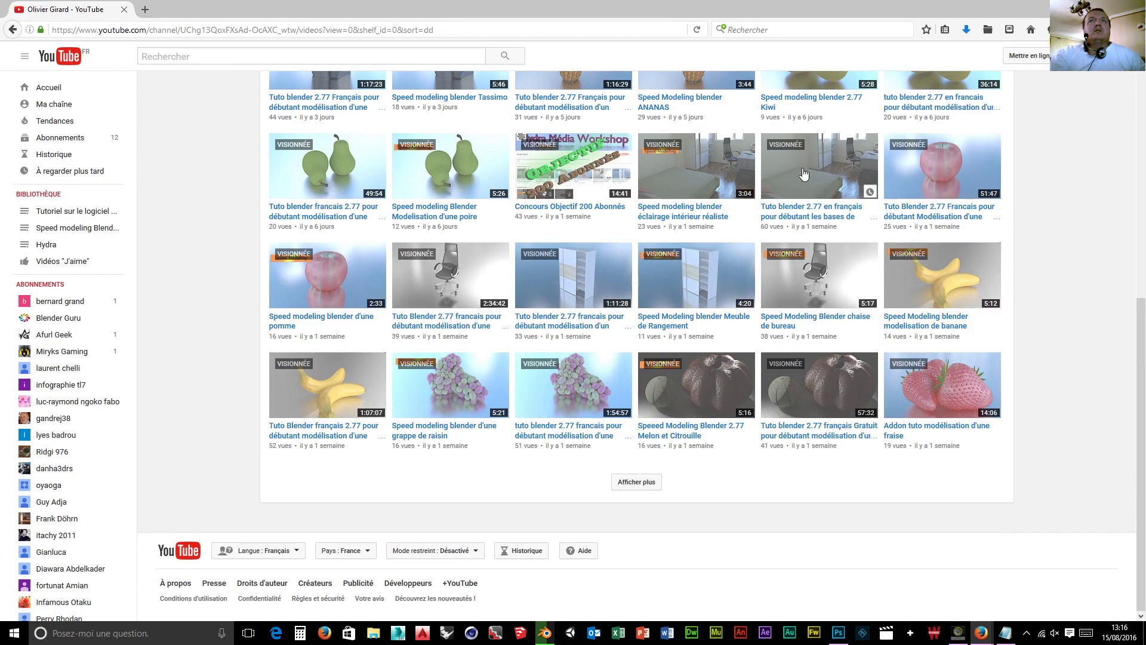
pyautogui.scroll(5, 434, 234)
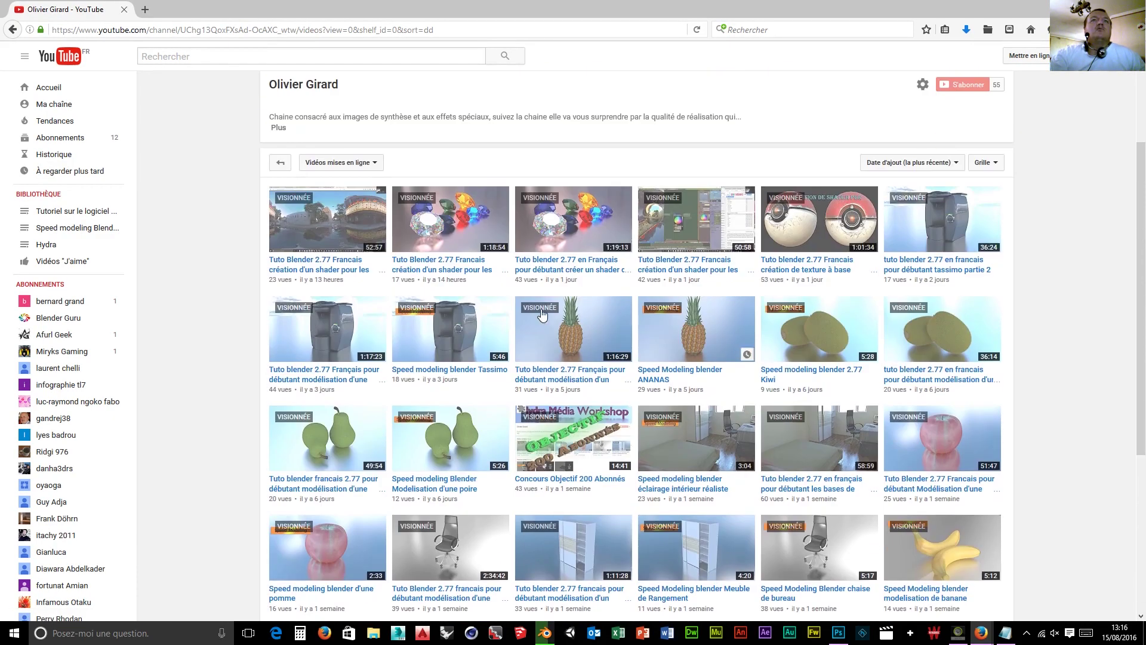
pyautogui.scroll(-5, 681, 471)
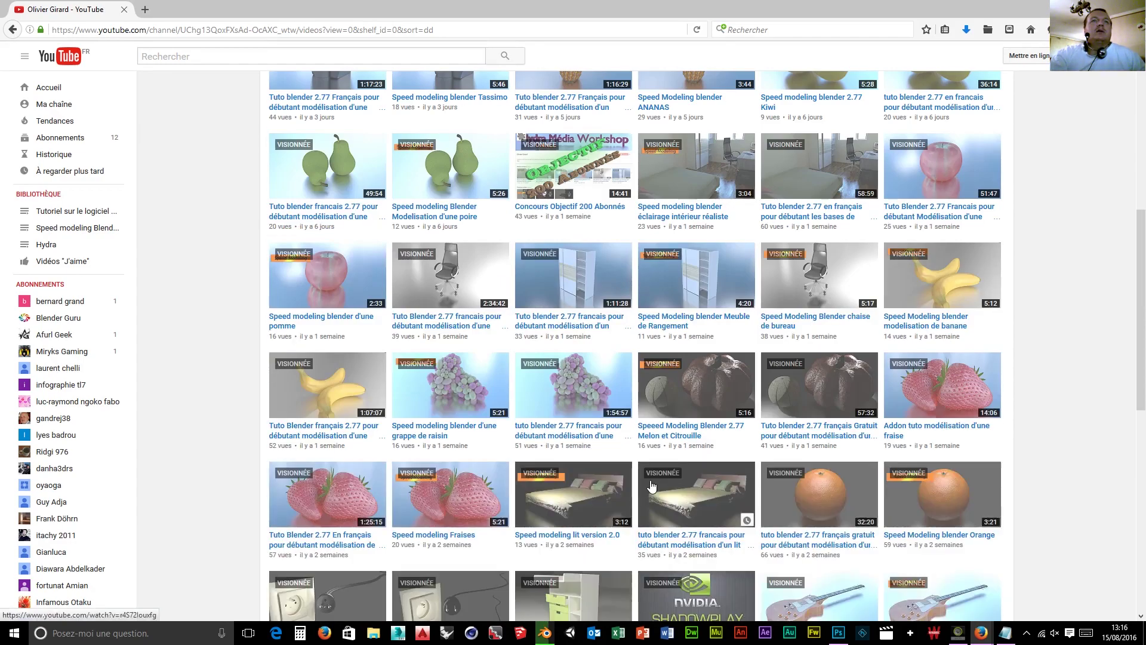
pyautogui.scroll(-8, 641, 480)
pyautogui.click(636, 485)
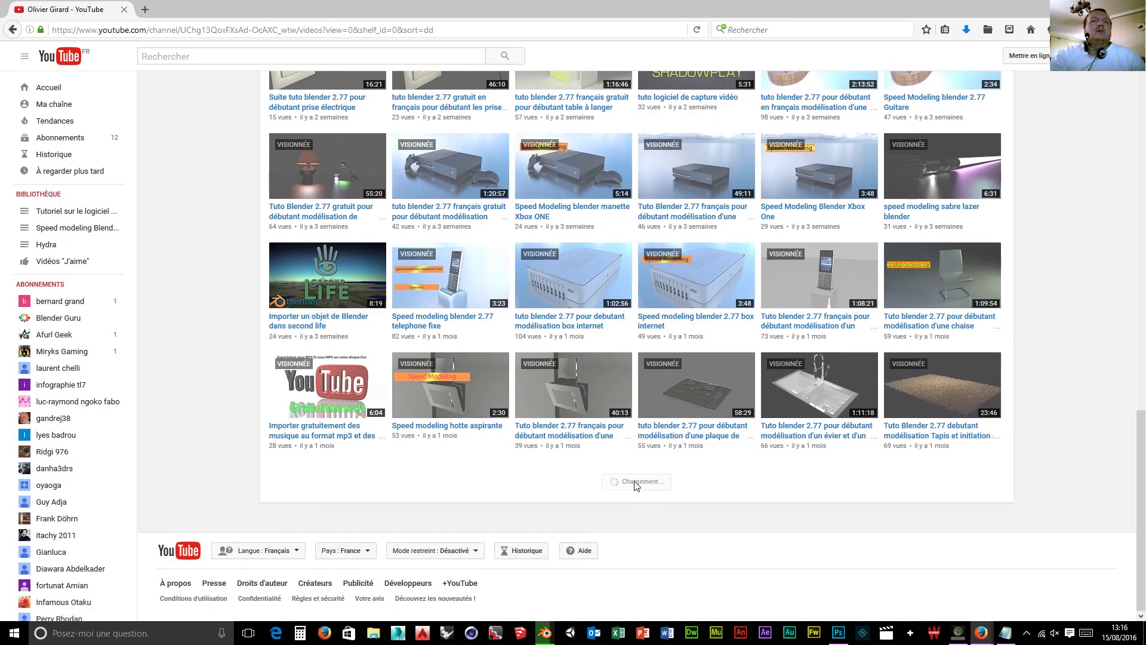
pyautogui.scroll(-10, 636, 486)
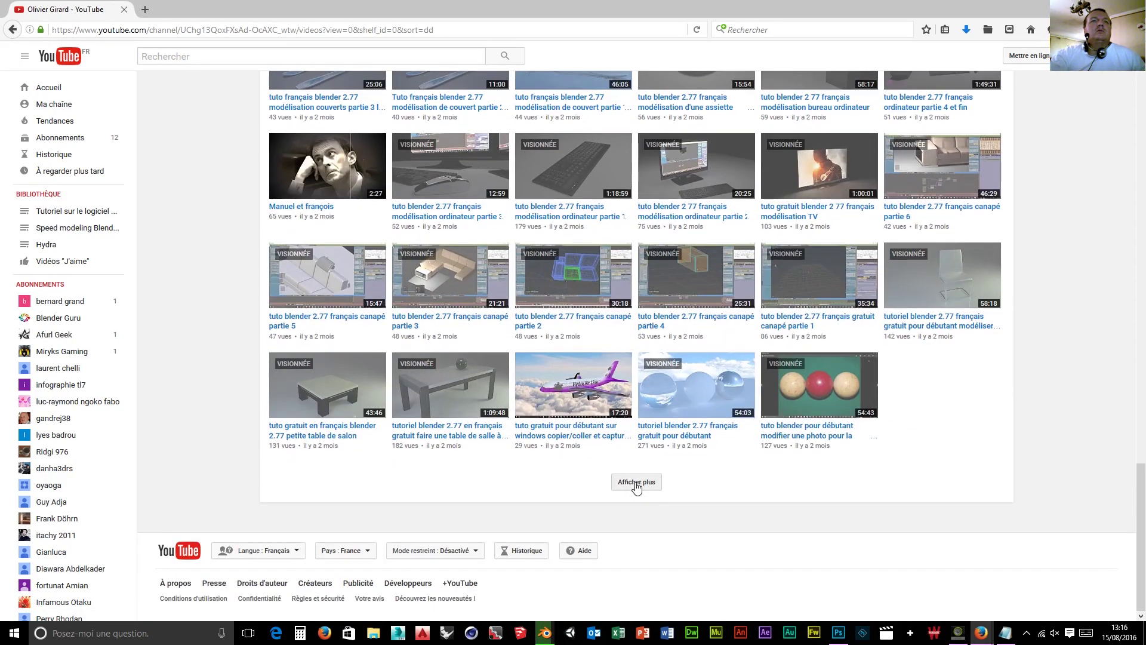
pyautogui.click(637, 483)
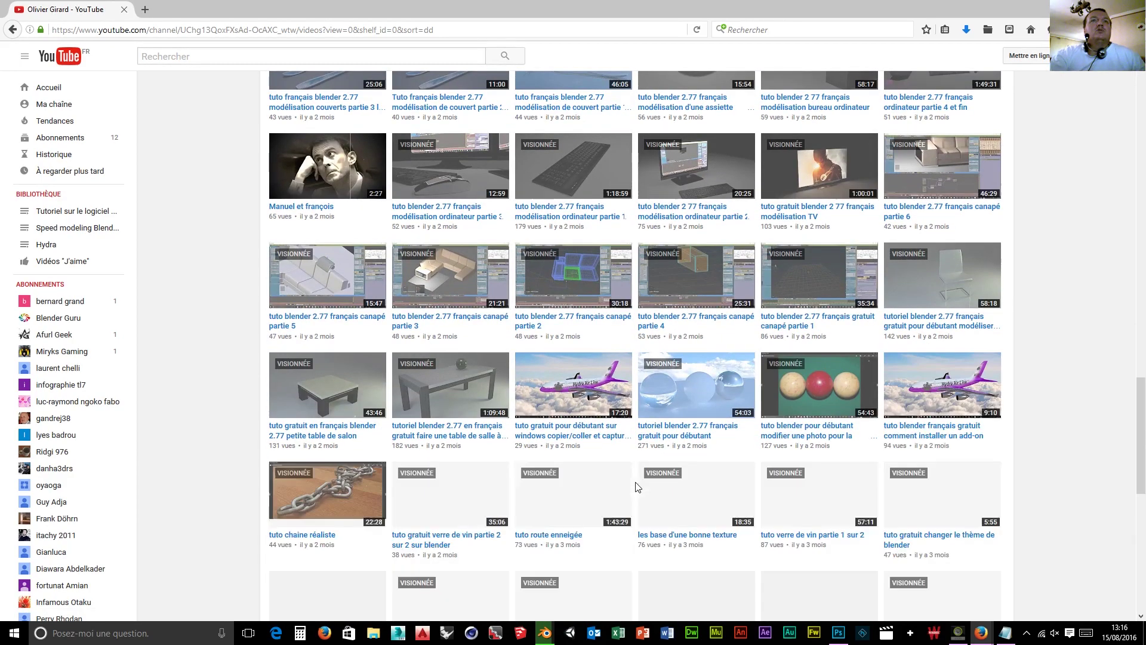
pyautogui.scroll(-9, 636, 489)
pyautogui.scroll(20, 635, 493)
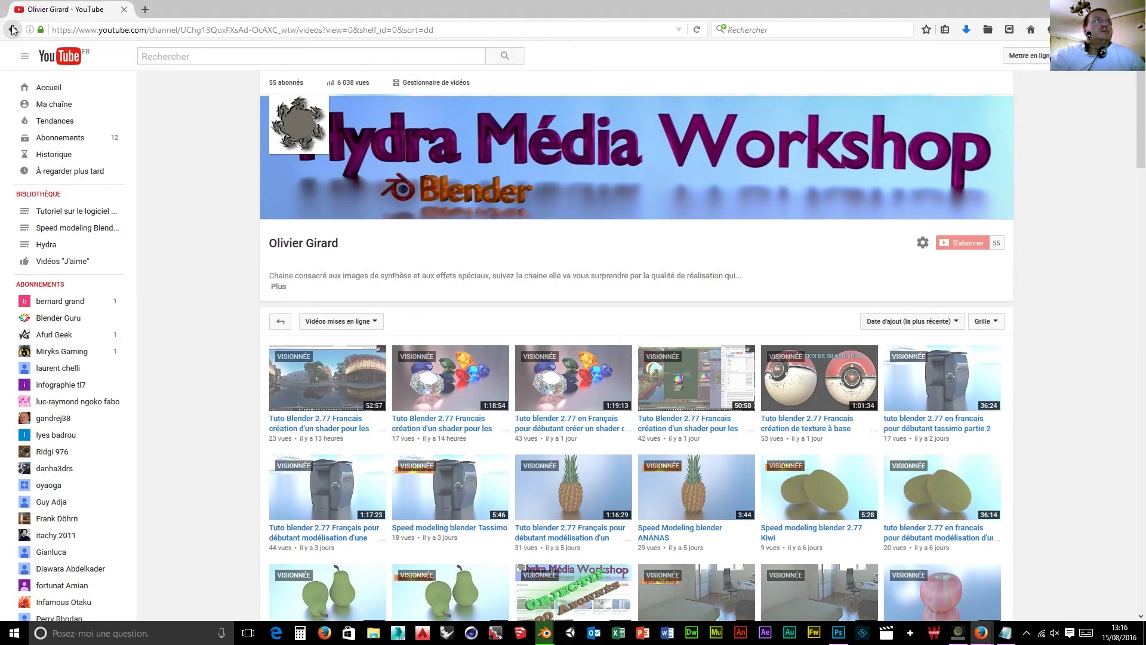
pyautogui.click(123, 10)
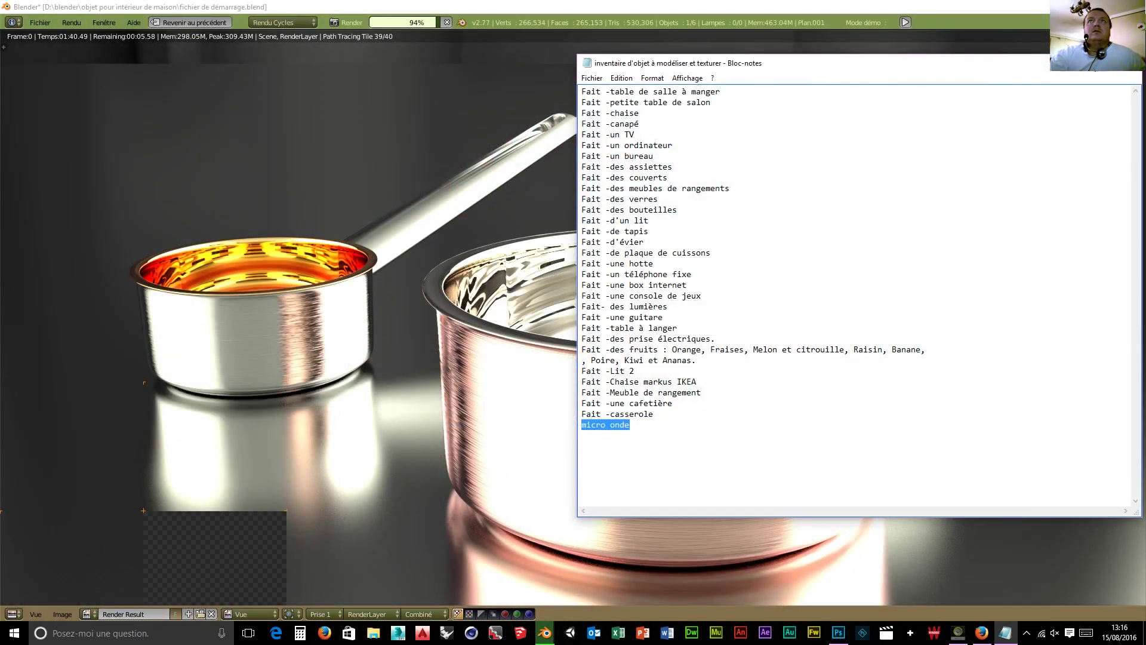
# - Dismiss the Notepad inventory and save the finished saucepan render as a JPEG named Casserole in the rendu folder
pyautogui.click(1072, 63)
pyautogui.scroll(-2, 197, 308)
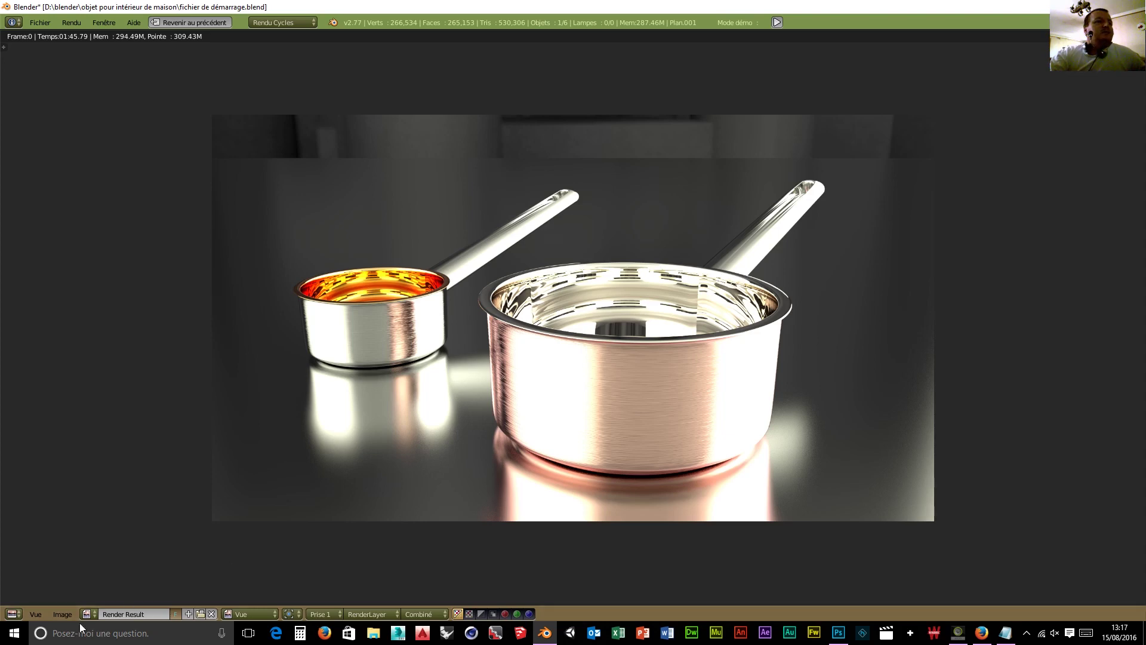
pyautogui.click(63, 613)
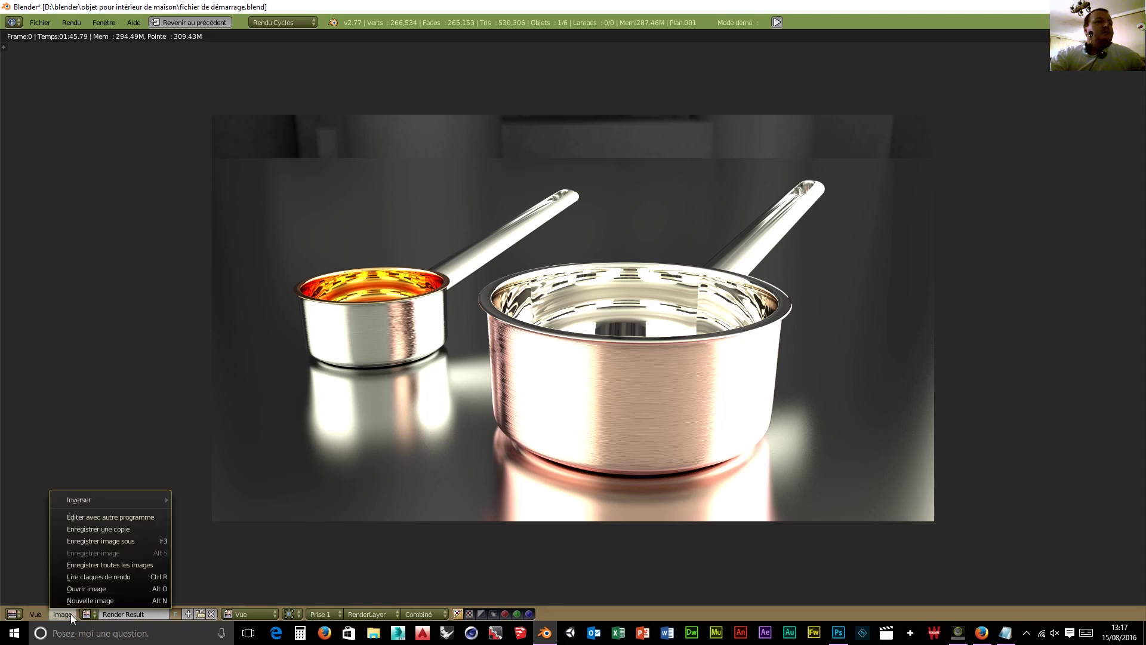
pyautogui.click(95, 541)
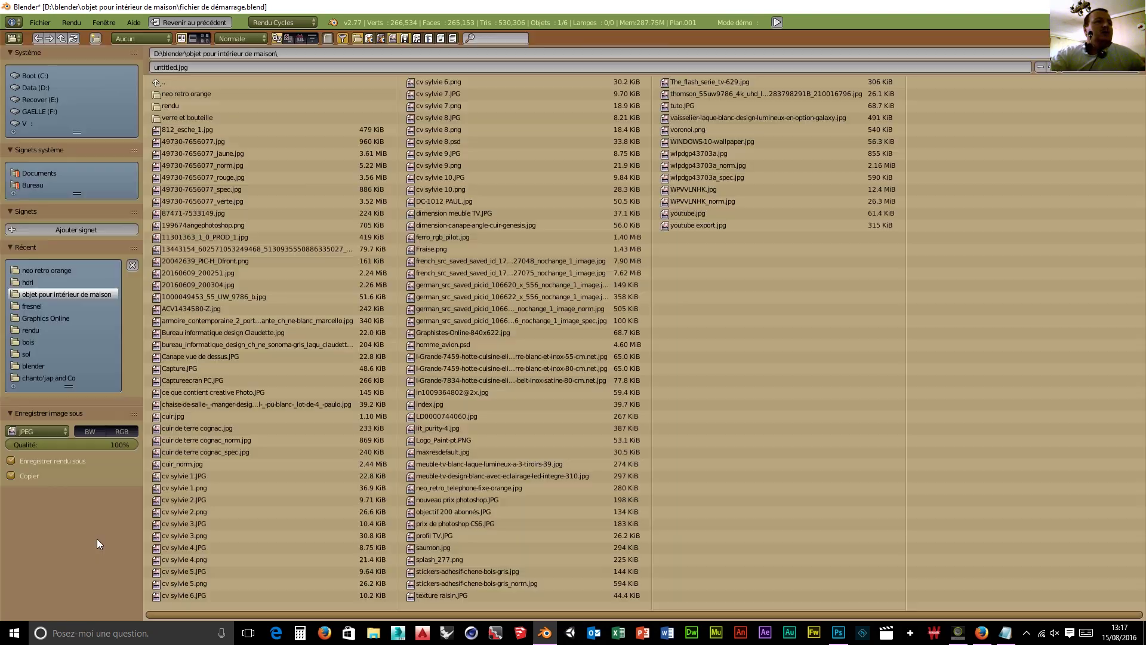
pyautogui.click(186, 103)
pyautogui.click(205, 68)
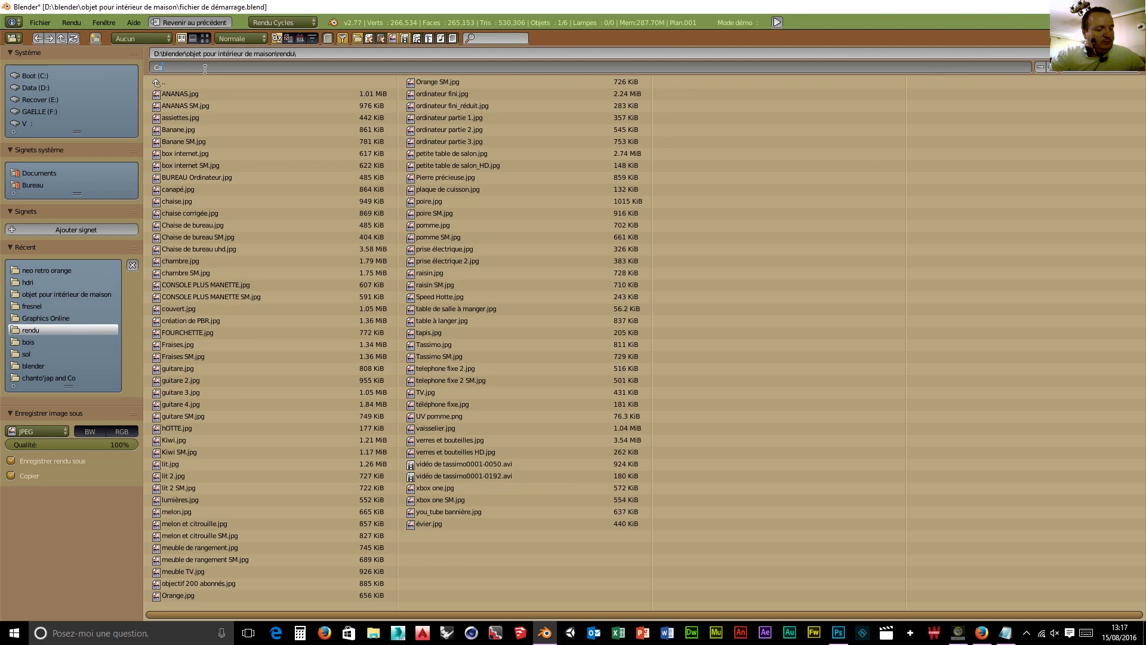
pyautogui.write('Casserole')
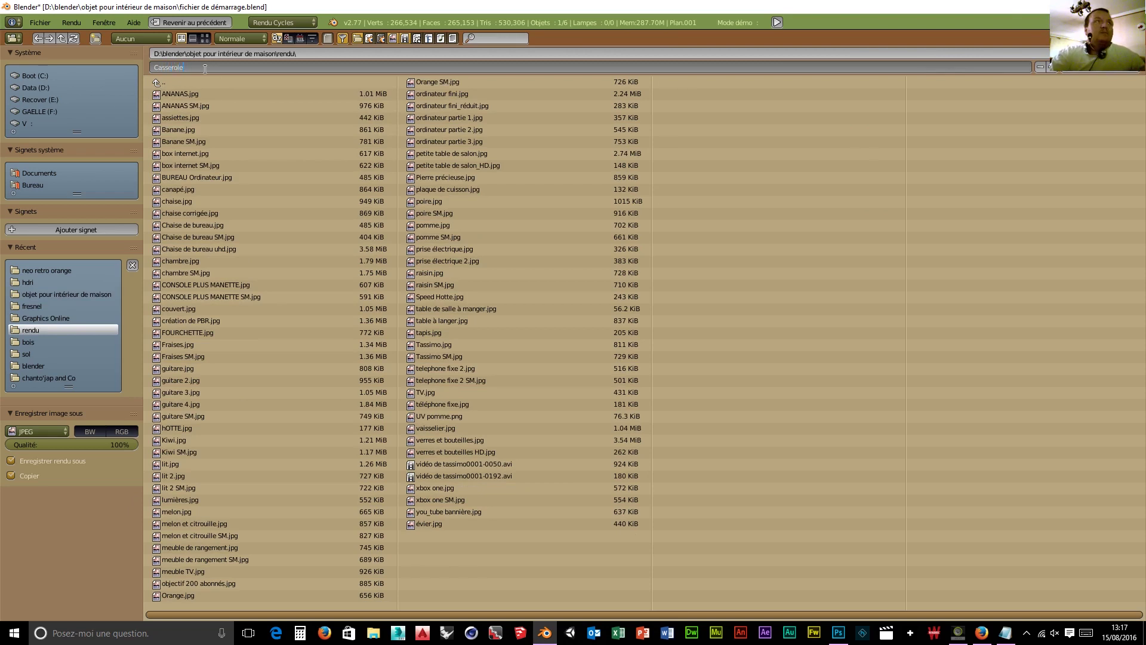
pyautogui.press('Return')
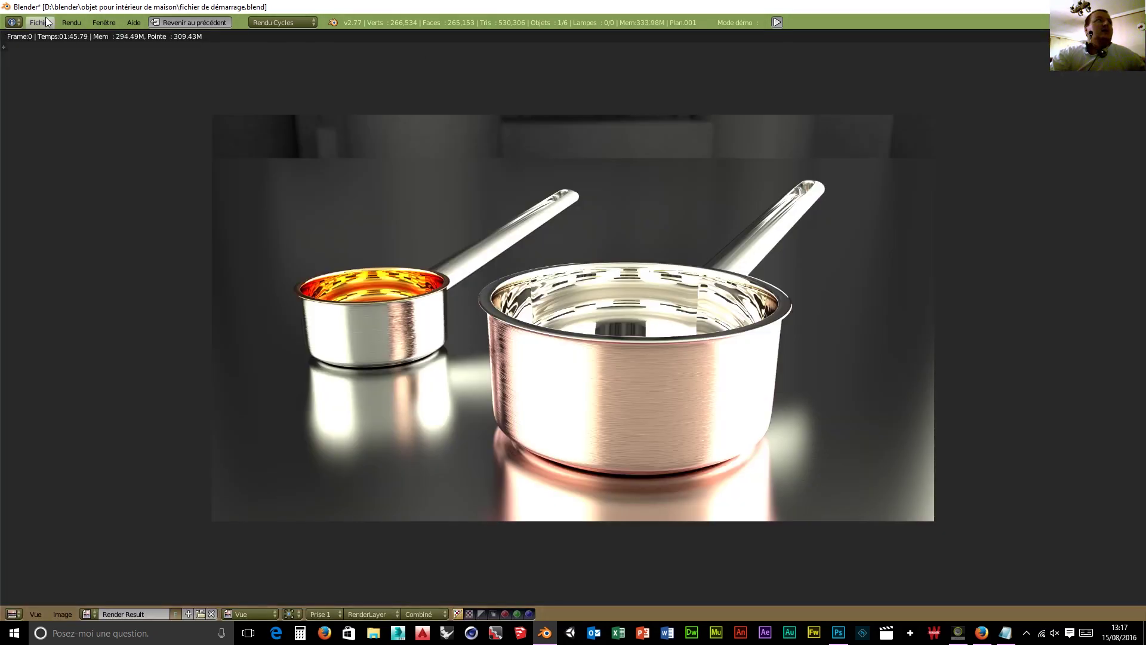
# - Leave the full-screen render view and save the project as Casserole in the "objet pour intérieur de maison" folder
pyautogui.click(168, 24)
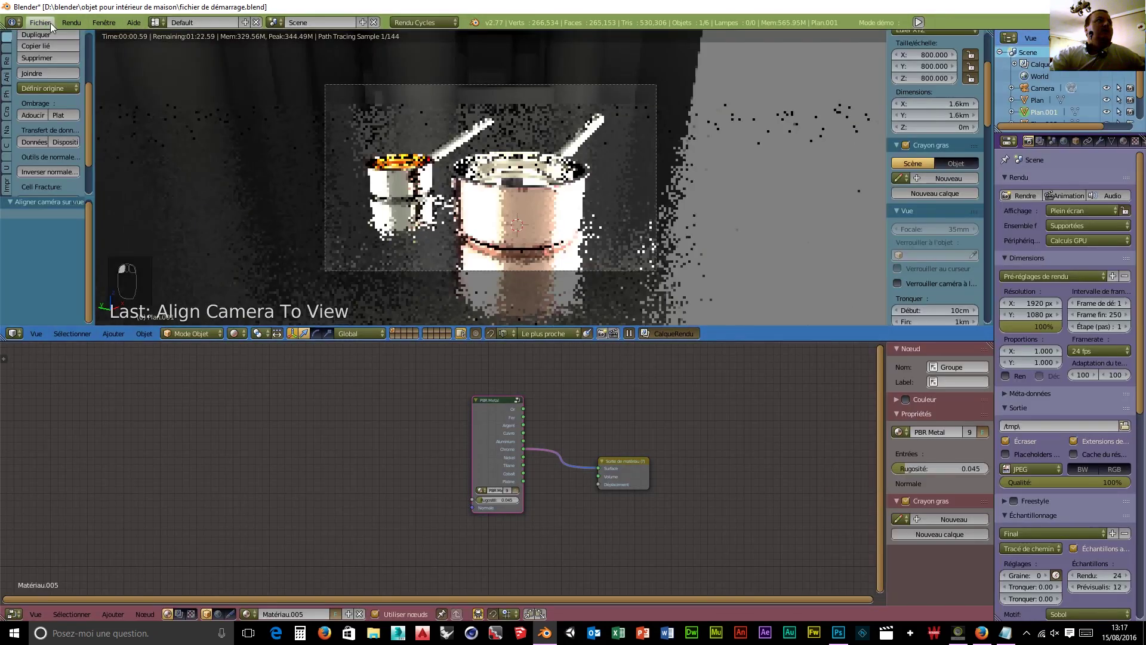
pyautogui.click(48, 24)
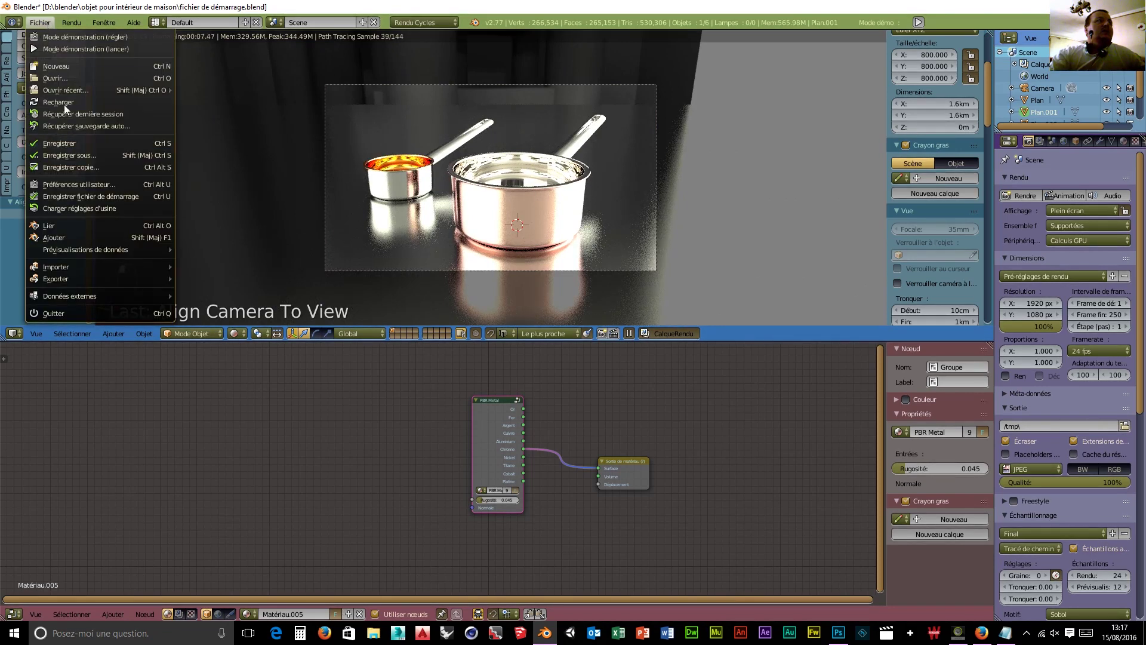
pyautogui.click(71, 154)
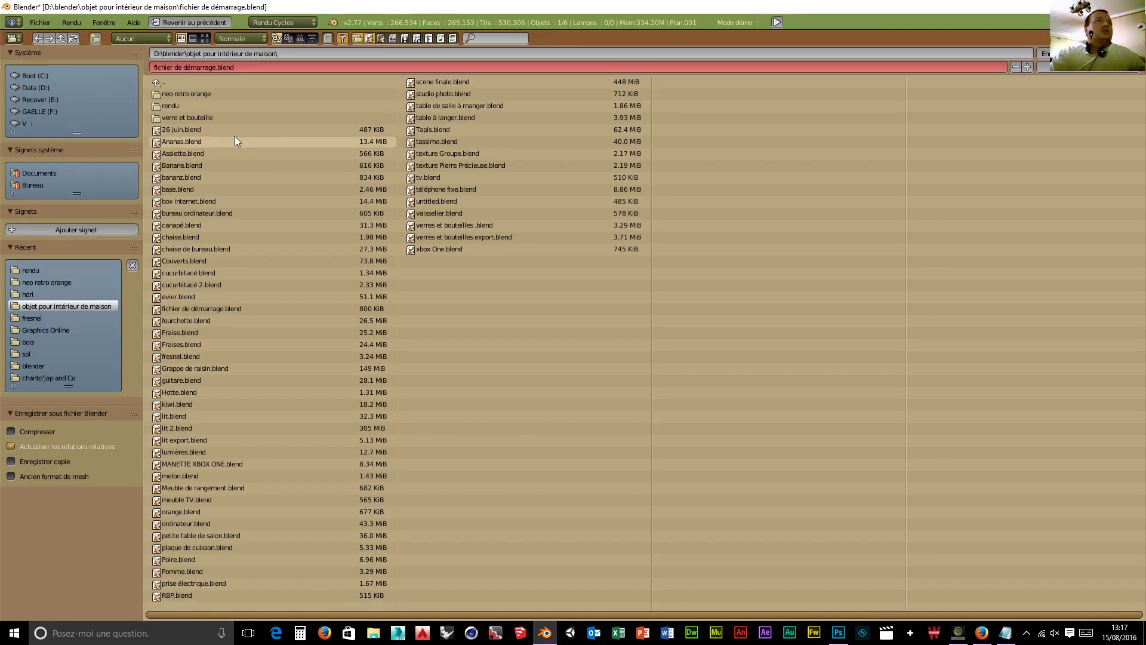
pyautogui.click(250, 67)
pyautogui.write('casserole')
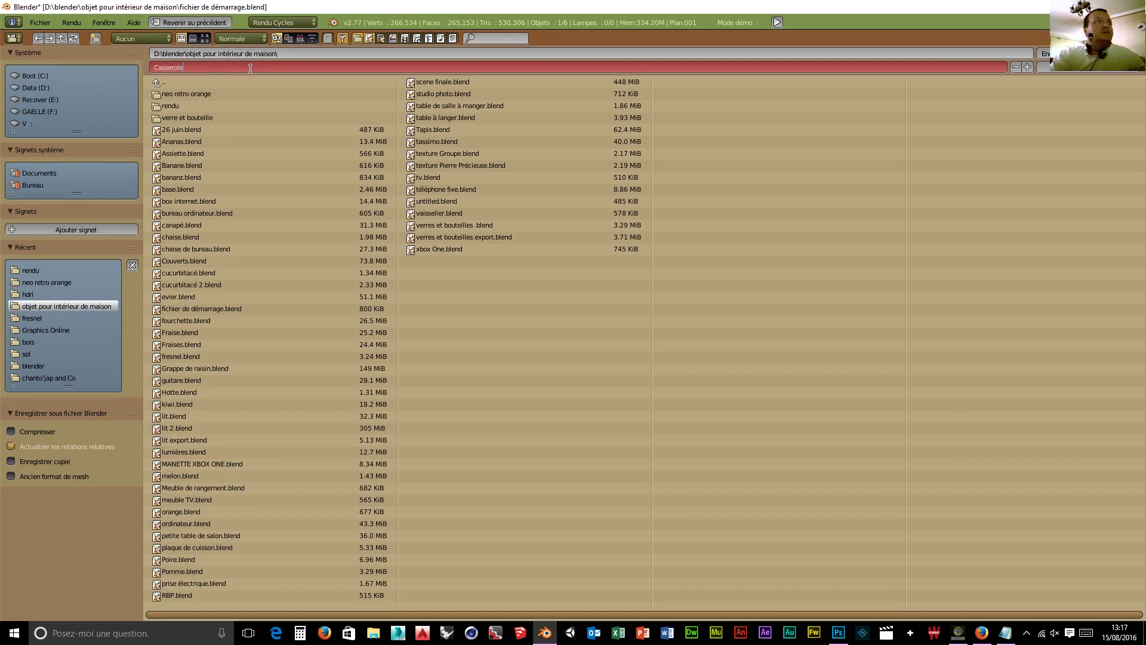
pyautogui.press('Return')
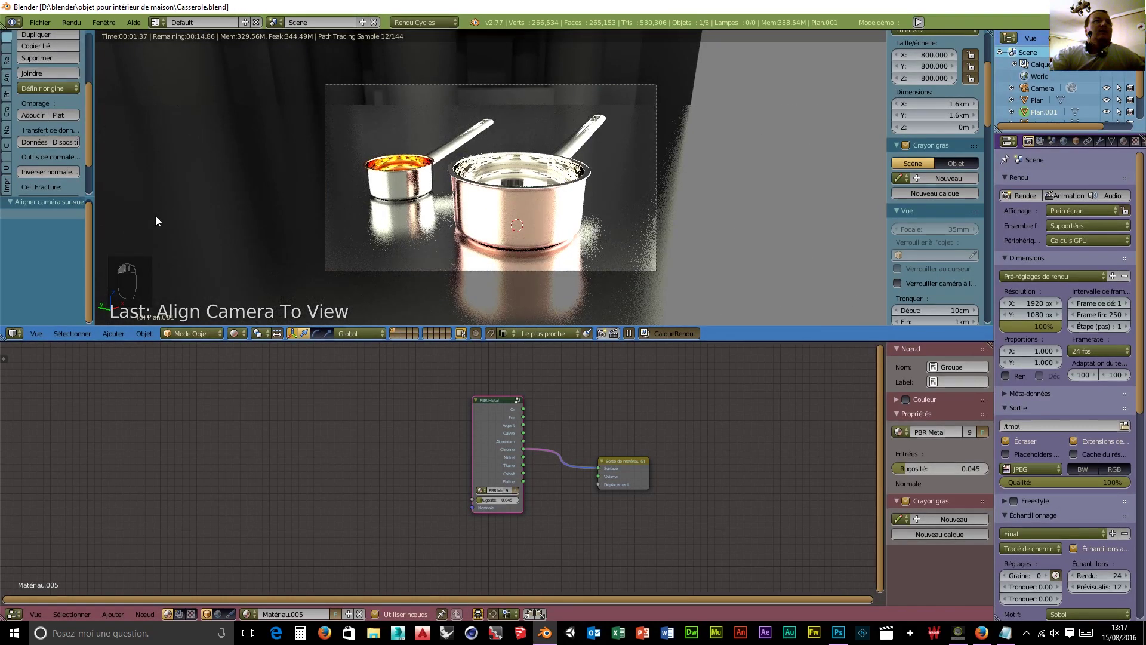
# - Examine both saucepans in the rendered viewport from several angles and distances, including their interiors, handles and floor reflections
pyautogui.moveTo(540, 186); pyautogui.dragTo(549, 221, button='middle')
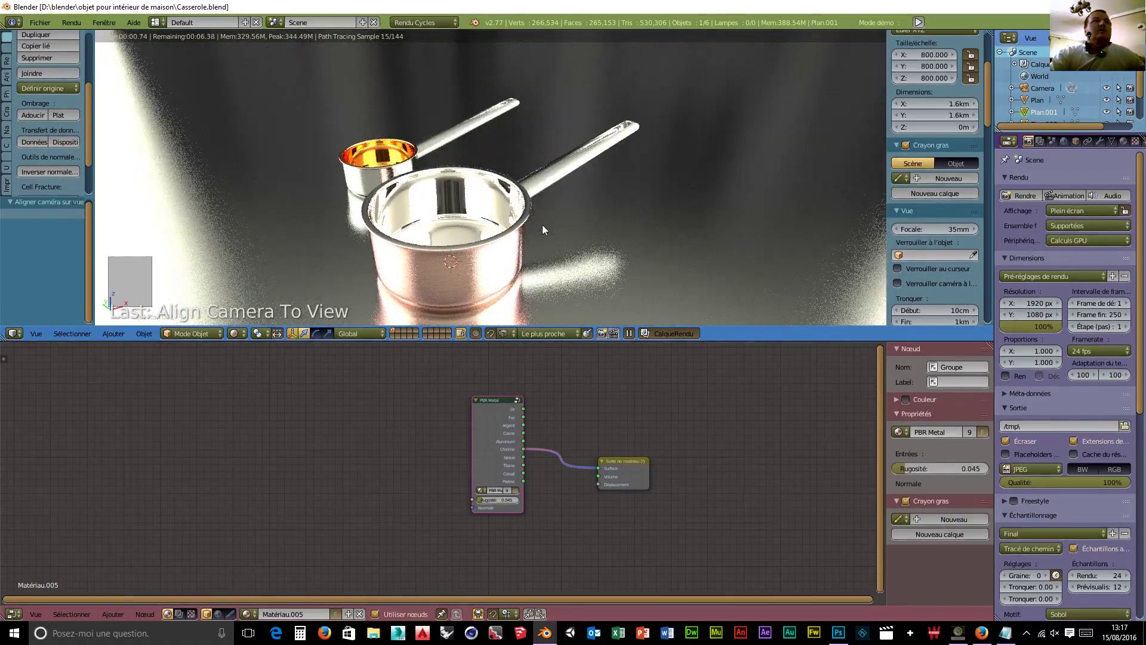
pyautogui.scroll(4, 550, 221)
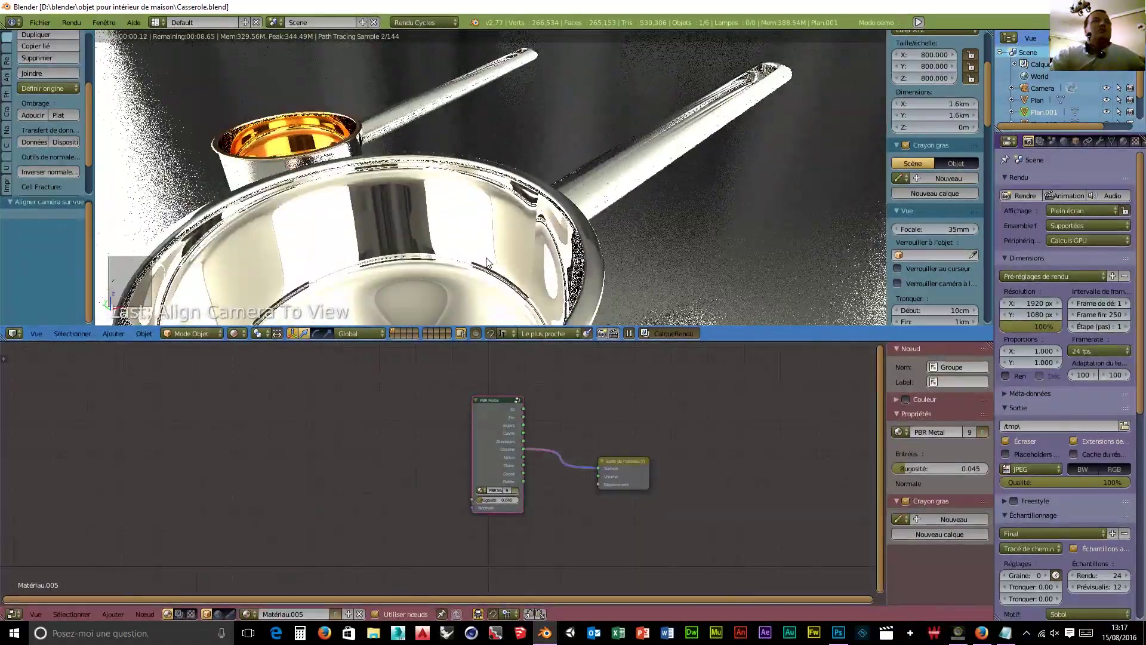
pyautogui.scroll(4, 514, 269)
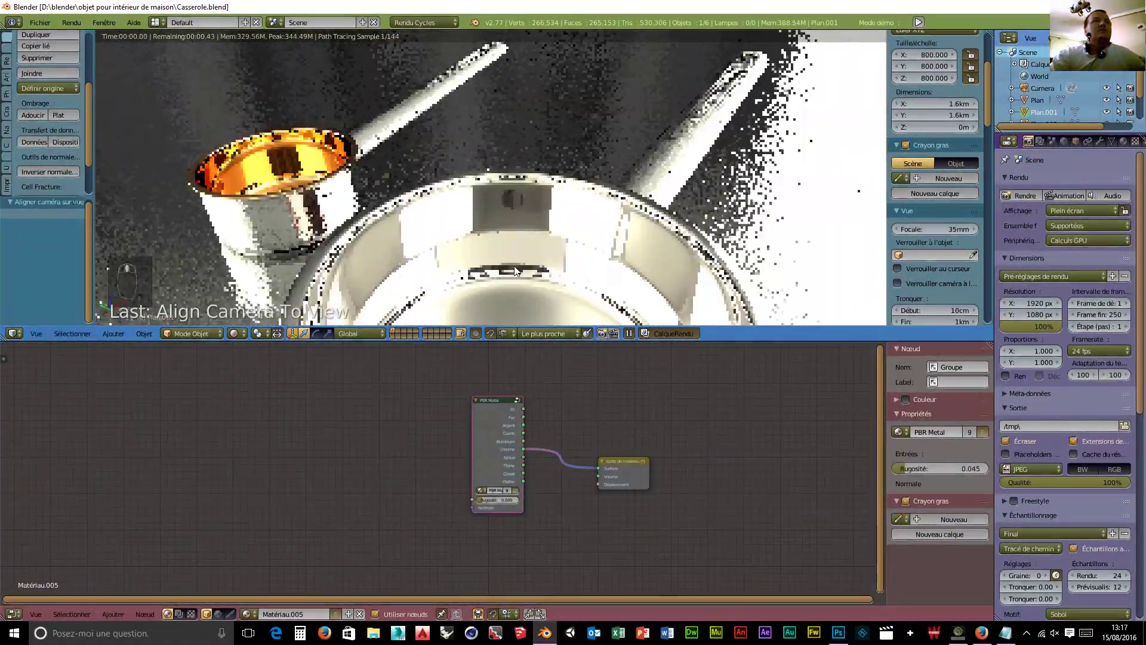
pyautogui.scroll(-5, 514, 269)
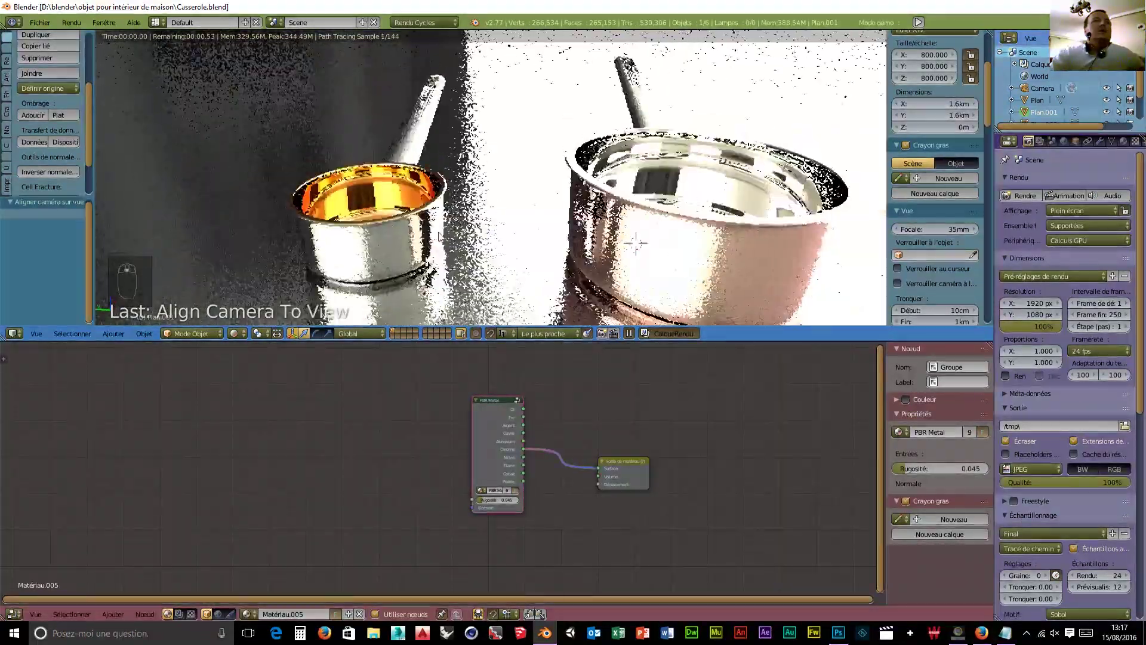
pyautogui.scroll(-2, 454, 245)
pyautogui.scroll(5, 465, 249)
pyautogui.scroll(-5, 463, 250)
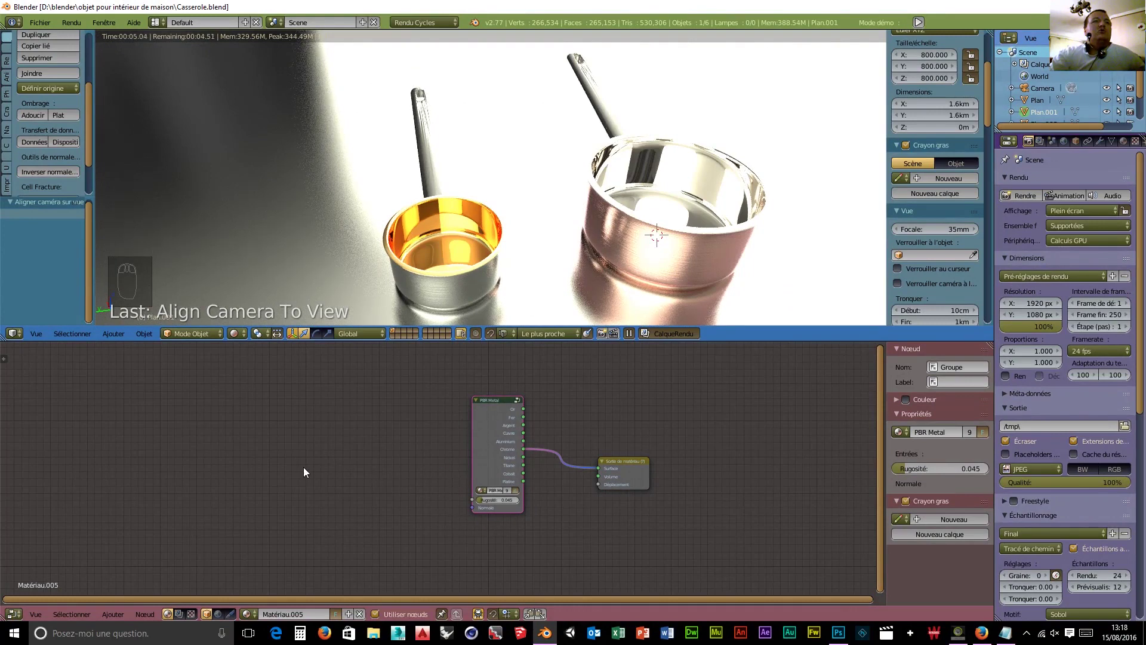
pyautogui.moveTo(637, 222); pyautogui.dragTo(531, 222, button='middle')
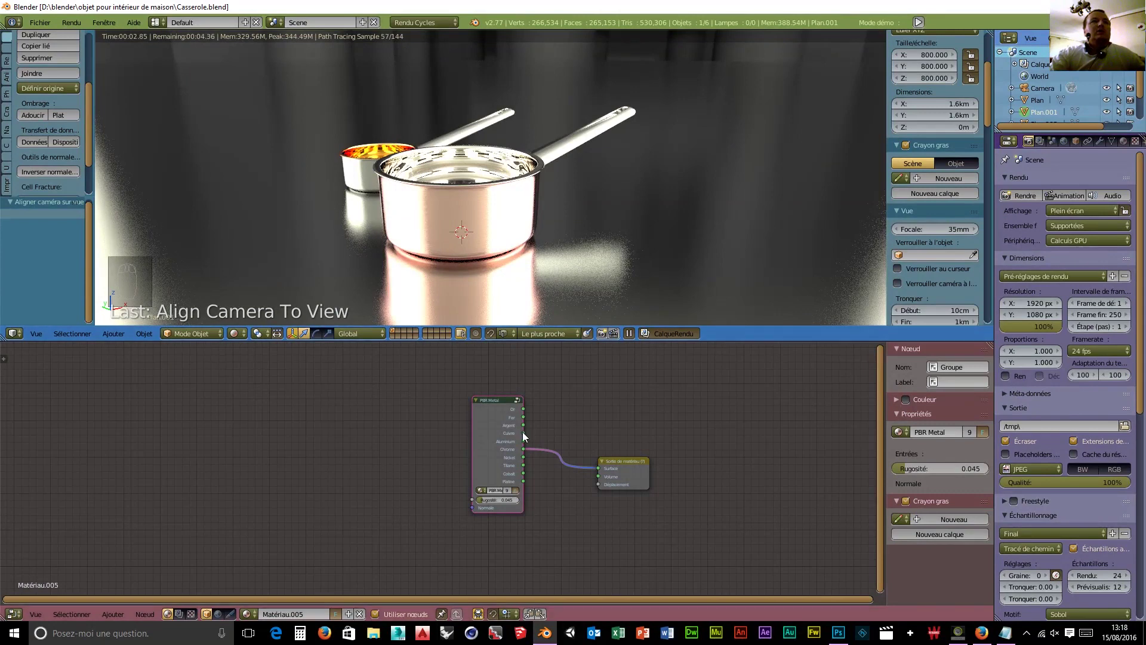
# - Try the floor's PBR Metal outputs Or, Cuivre and Cobalt on the material output's Surface, and finally connect Fer
pyautogui.moveTo(524, 409); pyautogui.dragTo(551, 419)
pyautogui.moveTo(599, 469); pyautogui.dragTo(599, 470)
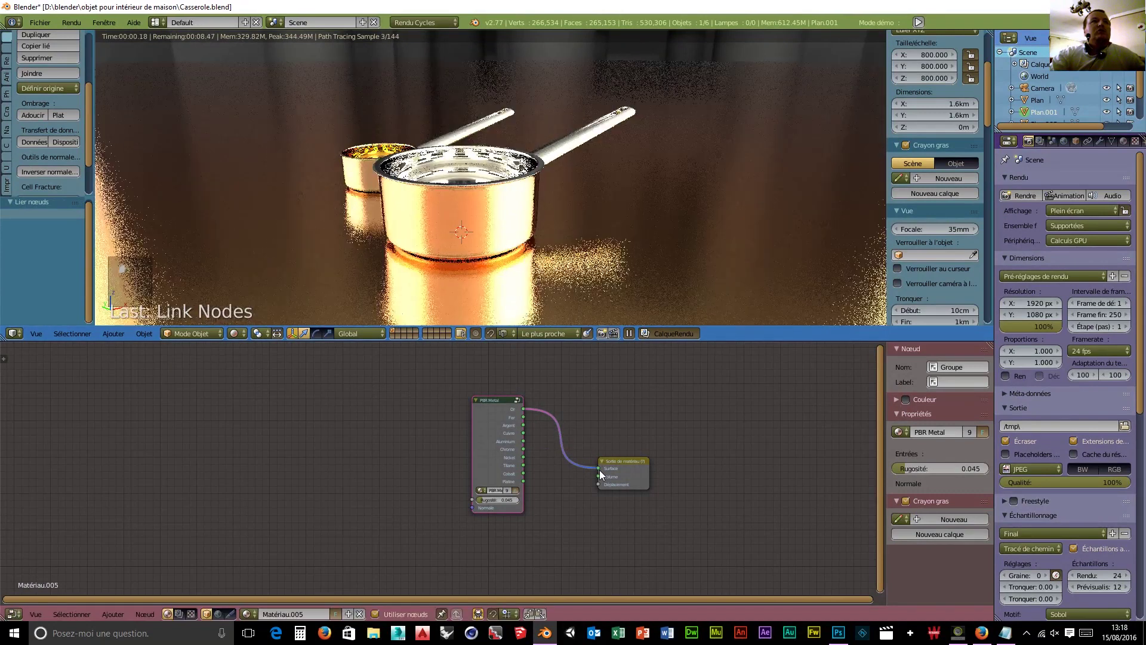
pyautogui.moveTo(524, 434); pyautogui.dragTo(525, 436)
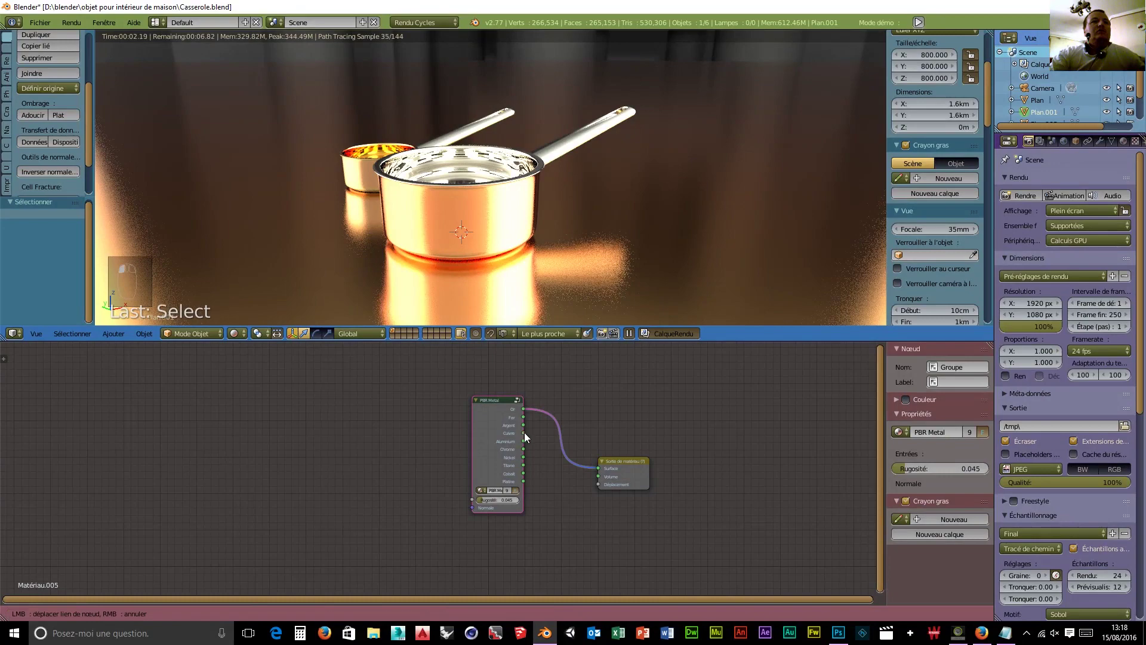
pyautogui.moveTo(591, 474); pyautogui.dragTo(598, 469)
pyautogui.moveTo(523, 474); pyautogui.dragTo(594, 467)
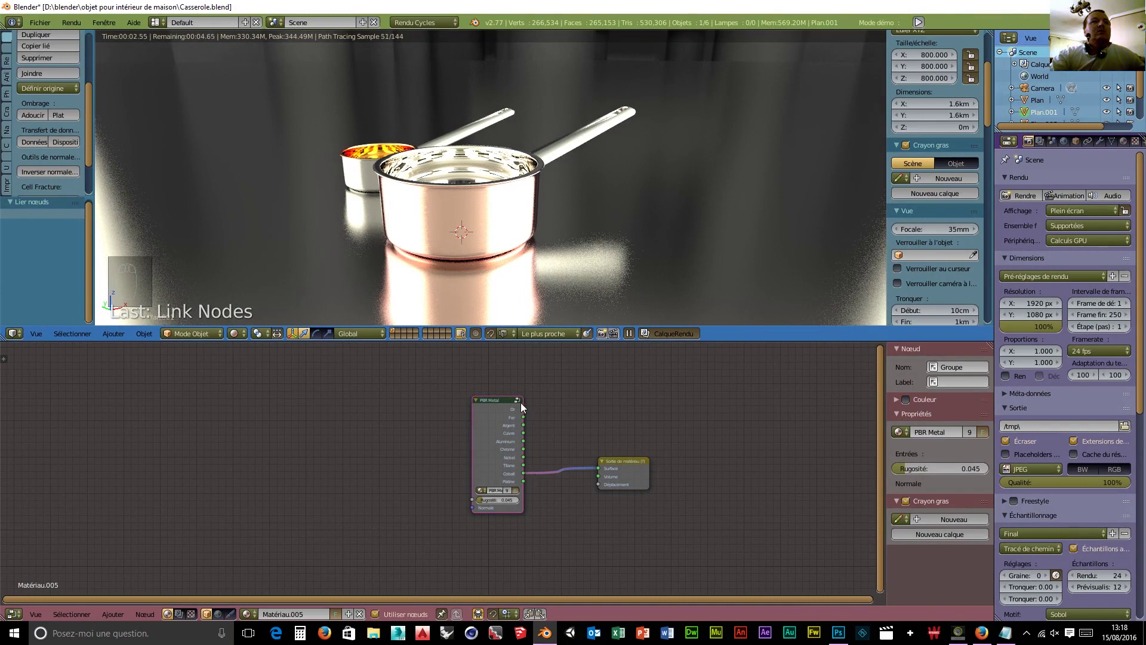
pyautogui.moveTo(524, 416); pyautogui.dragTo(600, 467)
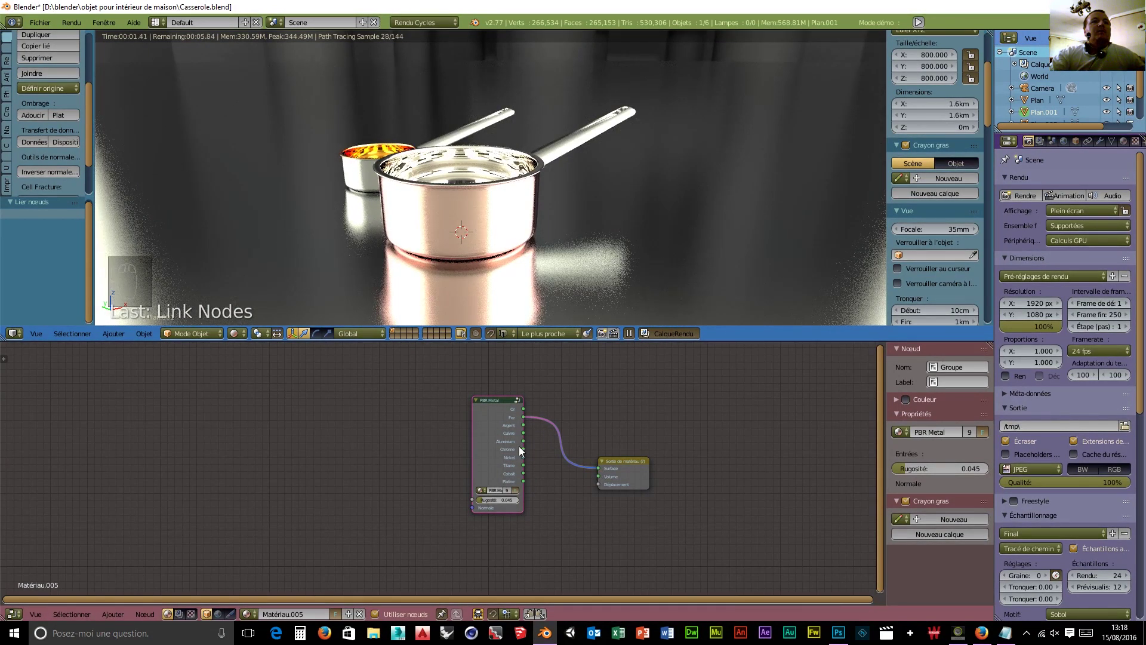
# - Review the saucepans once more and preview the Notepad object inventory at its "micro onde" line
pyautogui.moveTo(203, 191); pyautogui.dragTo(502, 232, button='middle')
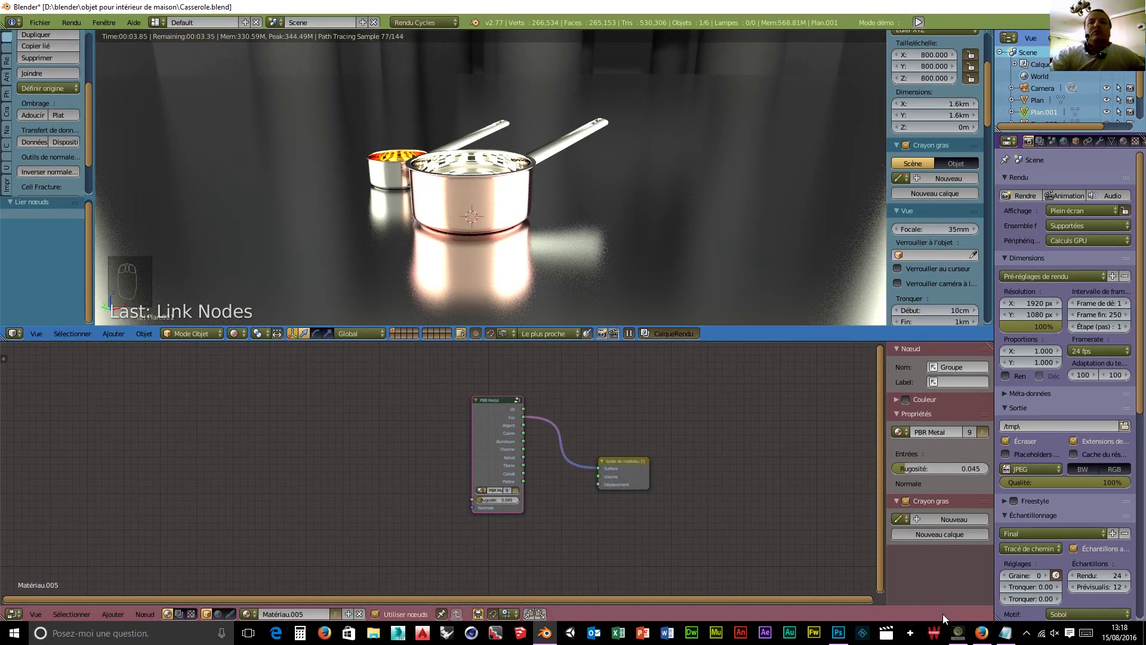
pyautogui.moveTo(1005, 634)
pyautogui.moveTo(1022, 612)
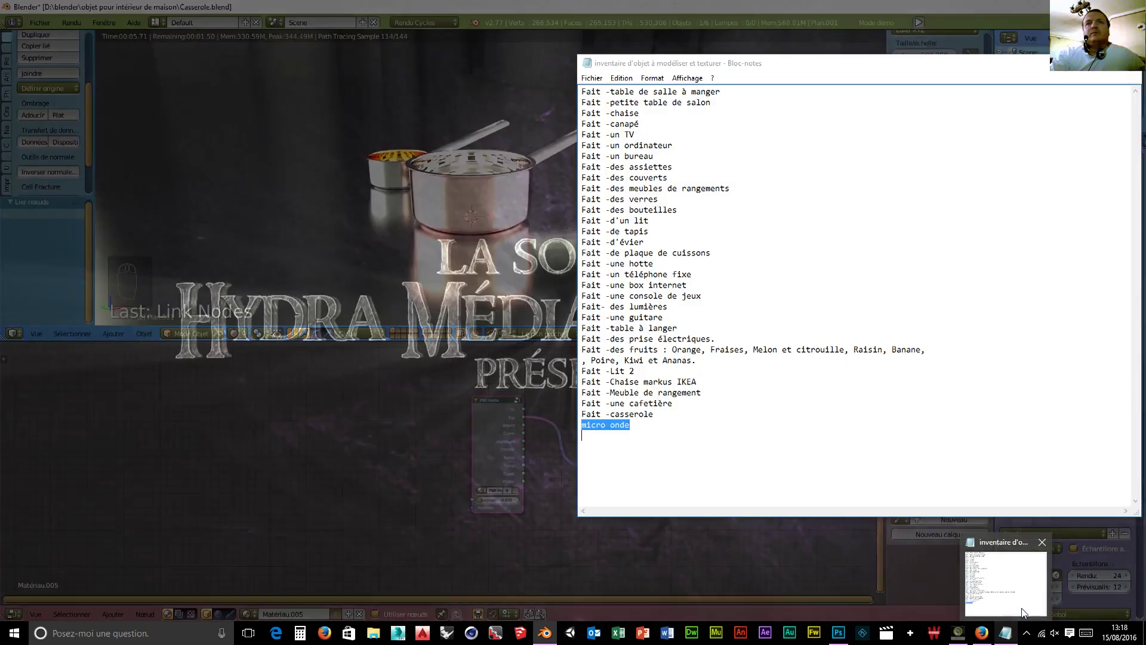